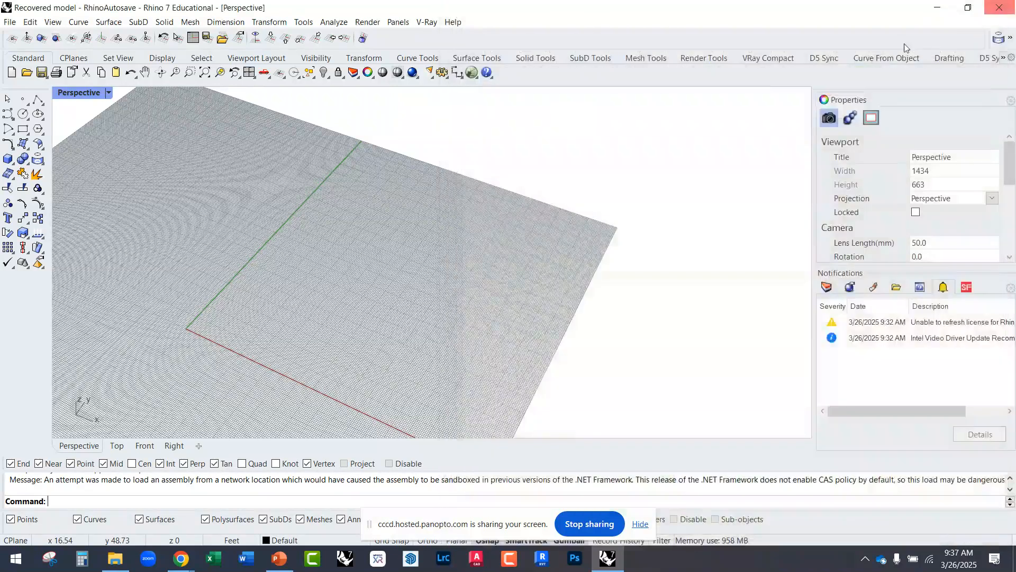
Step: Launch Grasshopper from Rhino and expand its window to fill the screen
click(472, 73)
drag(493, 12, 286, 1)
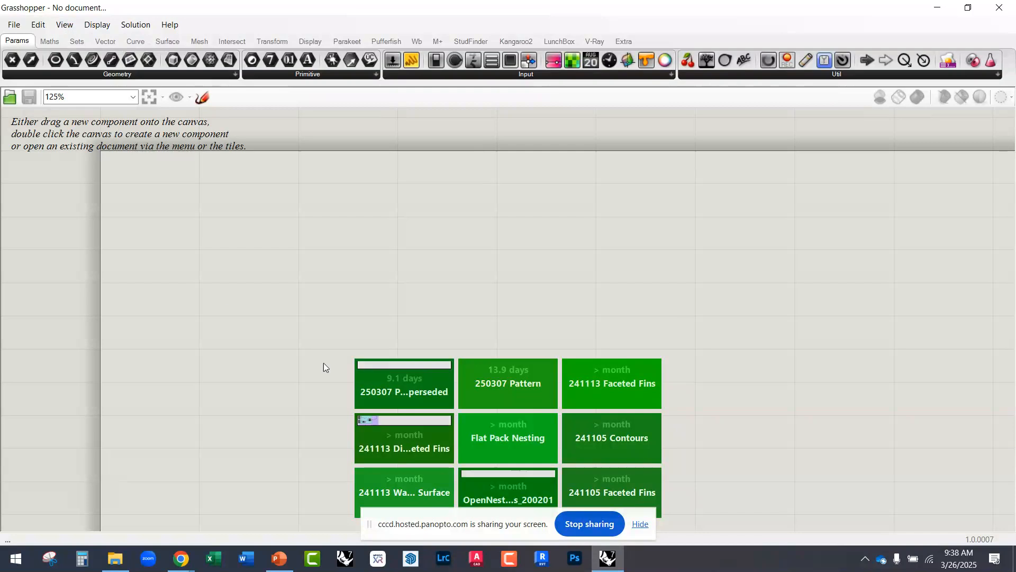
Step: Examine the View options and browse the Curve, Surface, Mesh and Intersect component categories
click(65, 25)
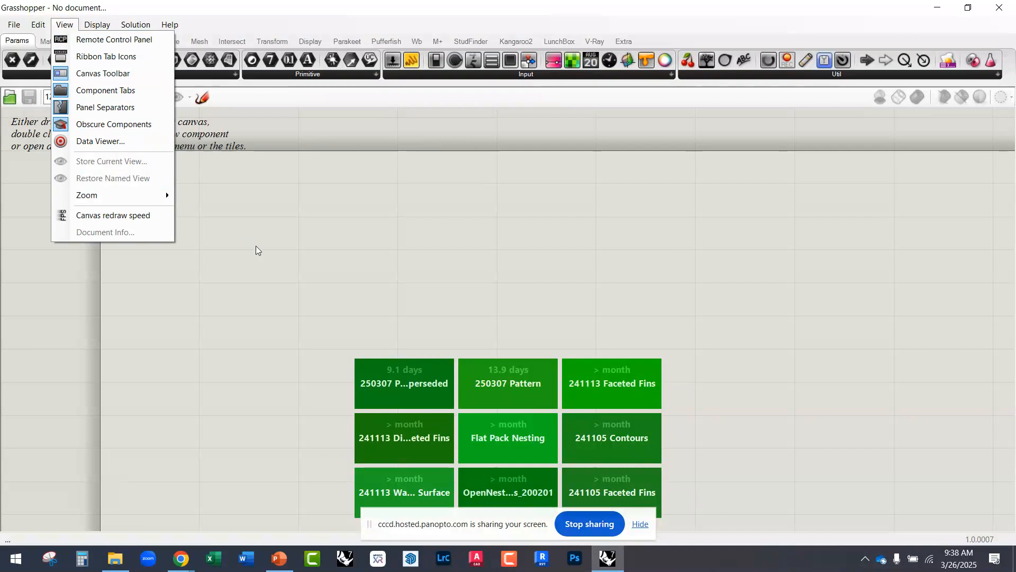
click(235, 222)
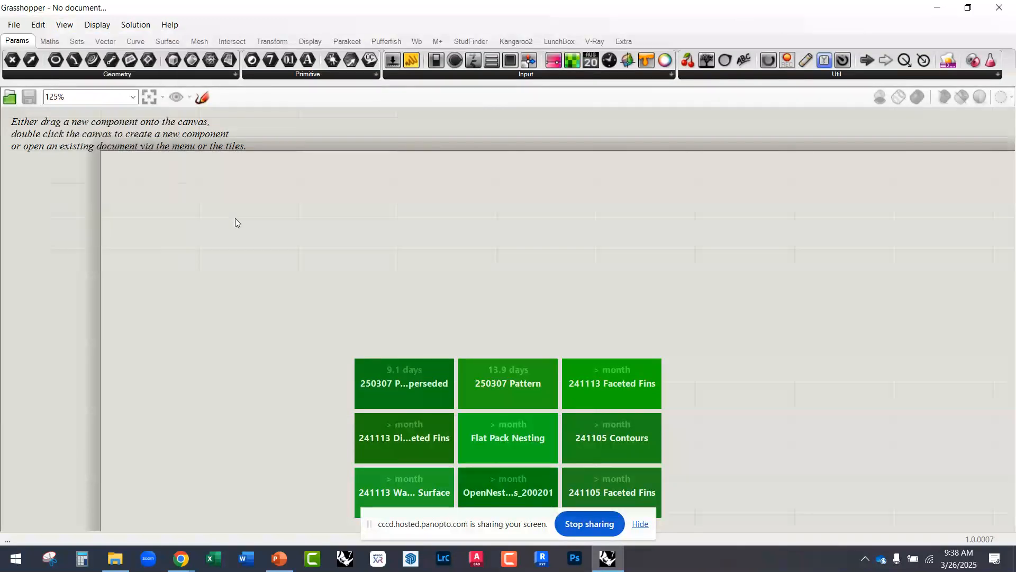
click(115, 45)
click(136, 42)
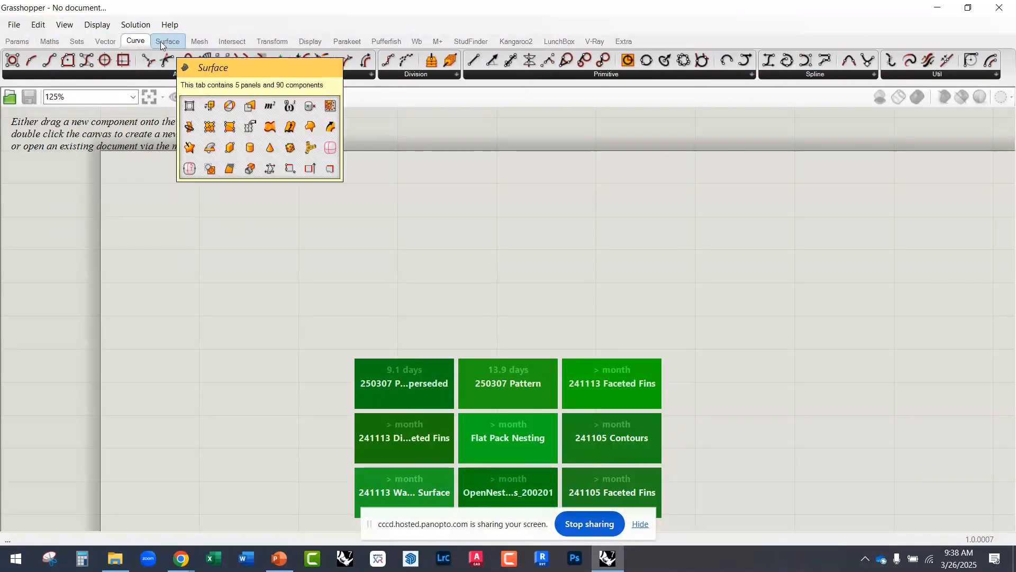
click(162, 43)
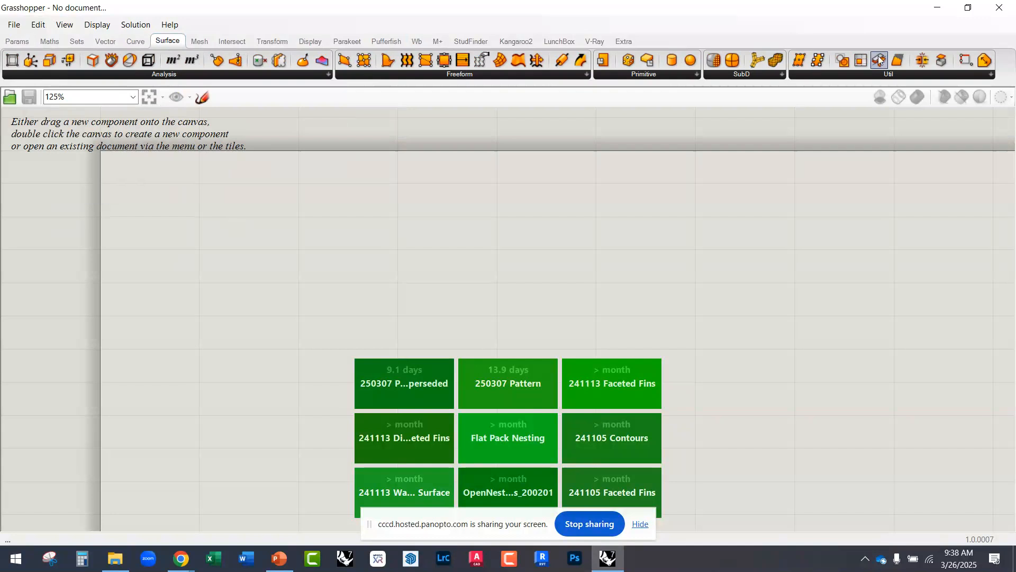
click(199, 43)
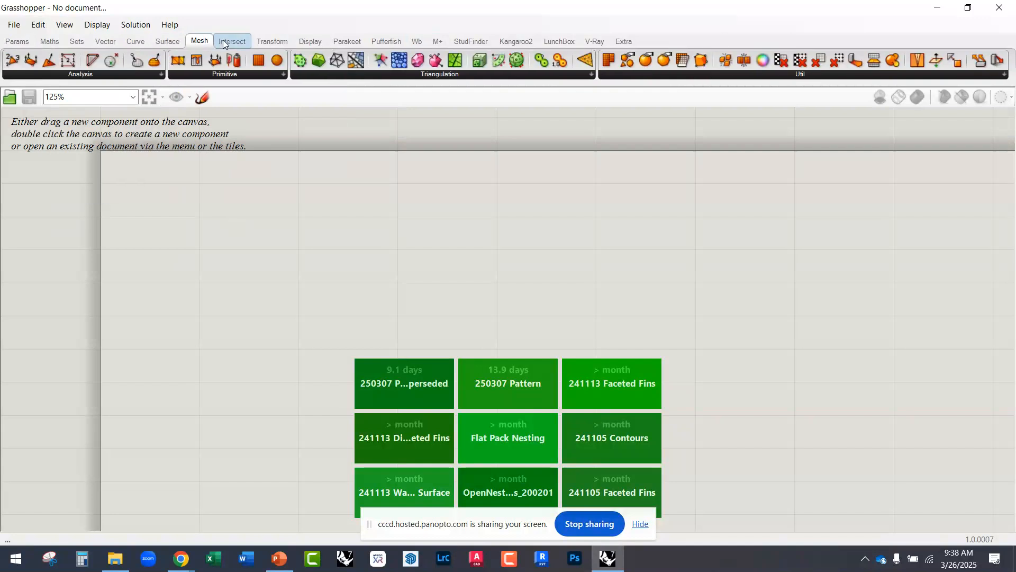
click(225, 44)
Step: Place a Curve geometry parameter on the empty Grasshopper canvas
click(15, 43)
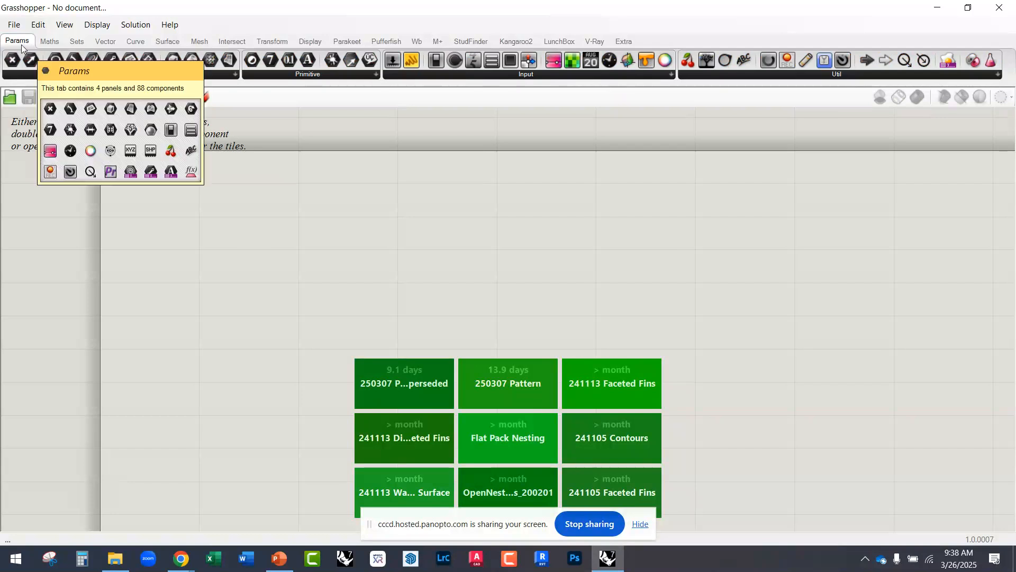
click(101, 74)
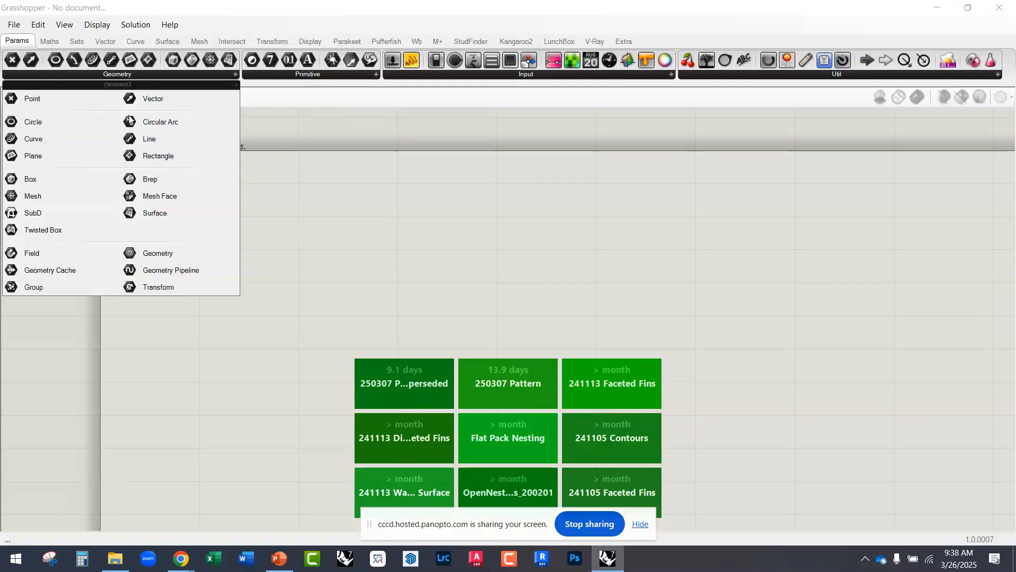
click(48, 147)
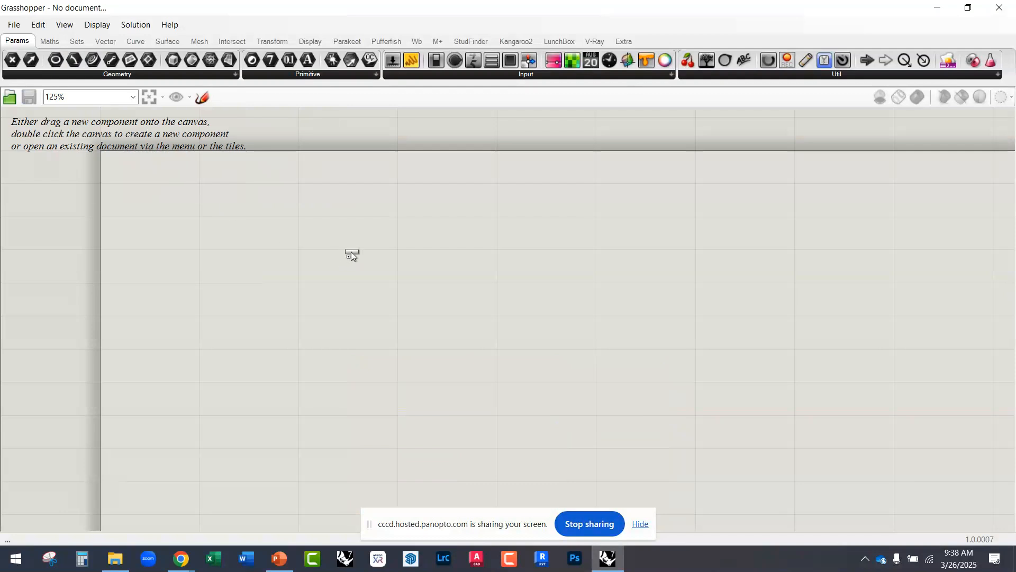
click(361, 254)
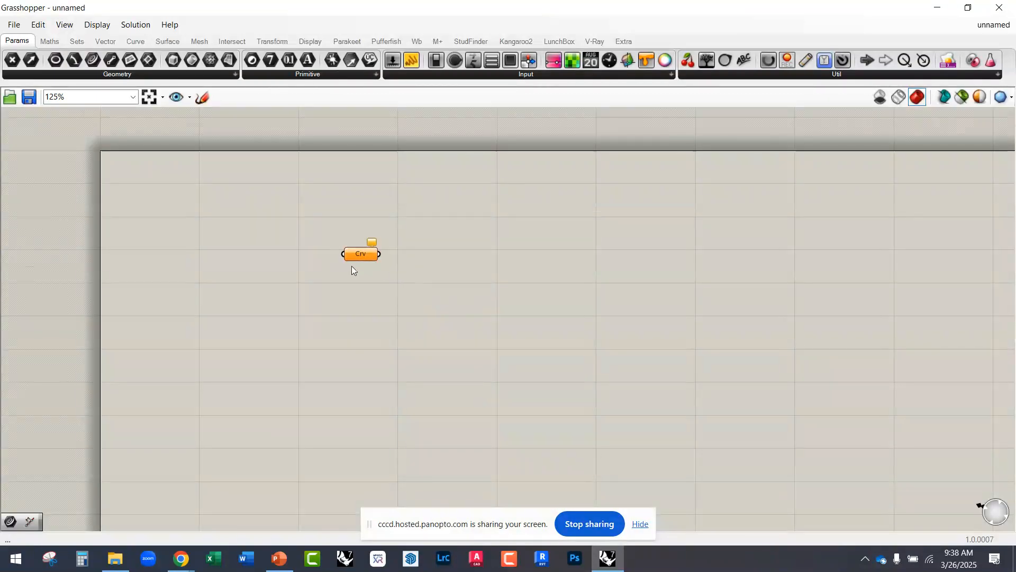
scroll(352, 264, up, 3)
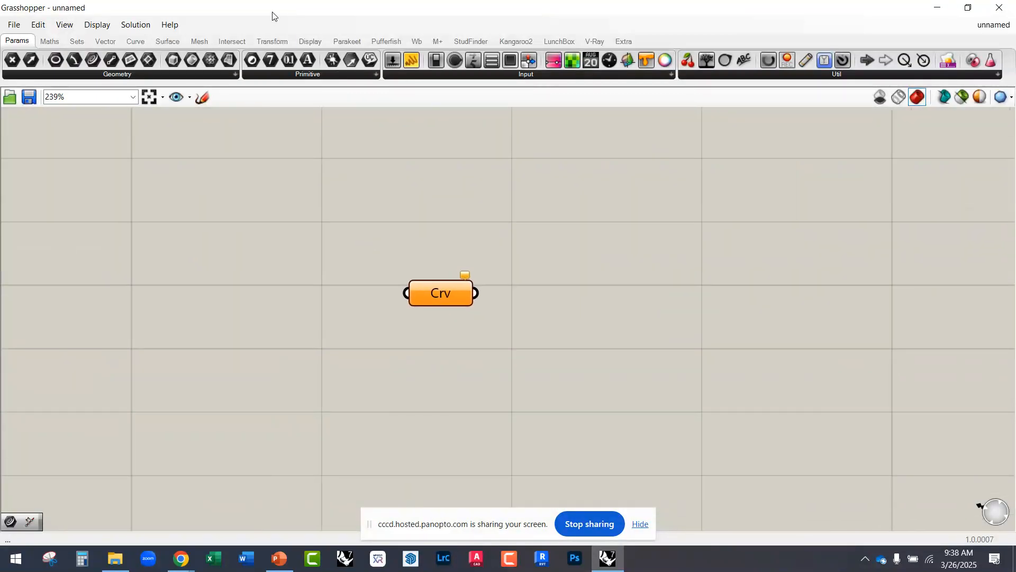
Step: Restore the Grasshopper window to a smaller size and position it beside Rhino's Perspective viewport
drag(314, 11, 749, 60)
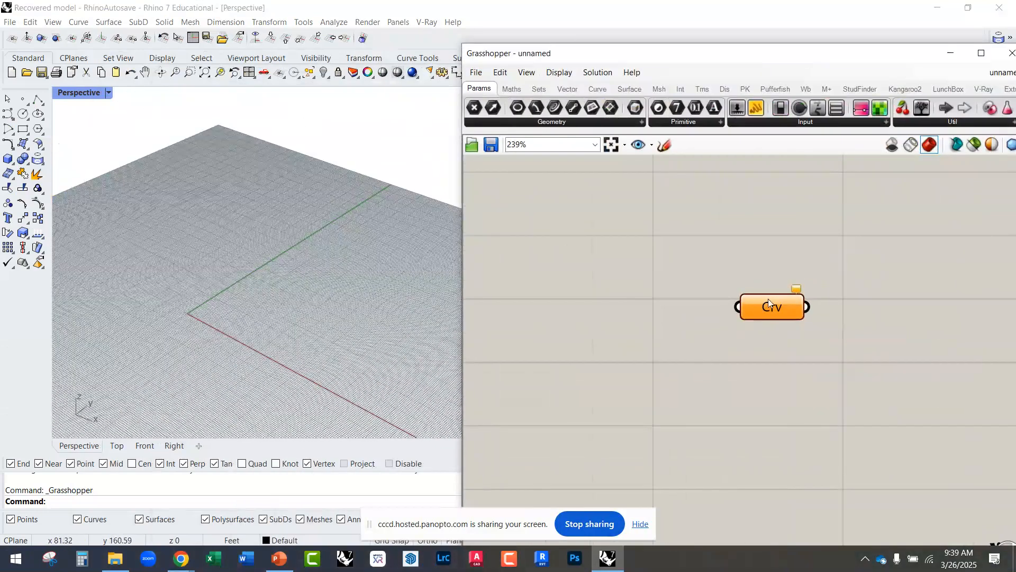
scroll(768, 298, up, 3)
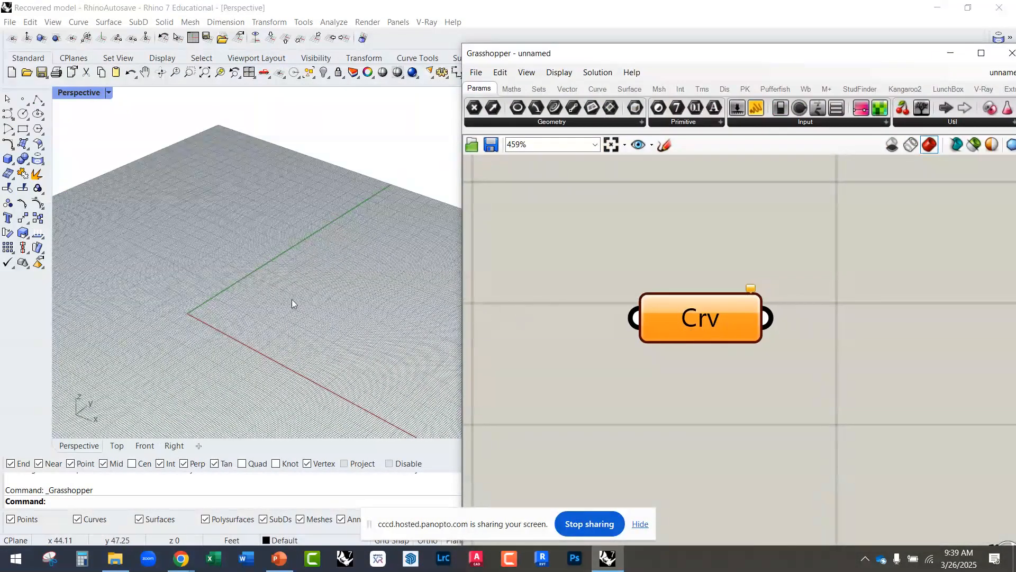
right_drag(291, 299, 299, 310)
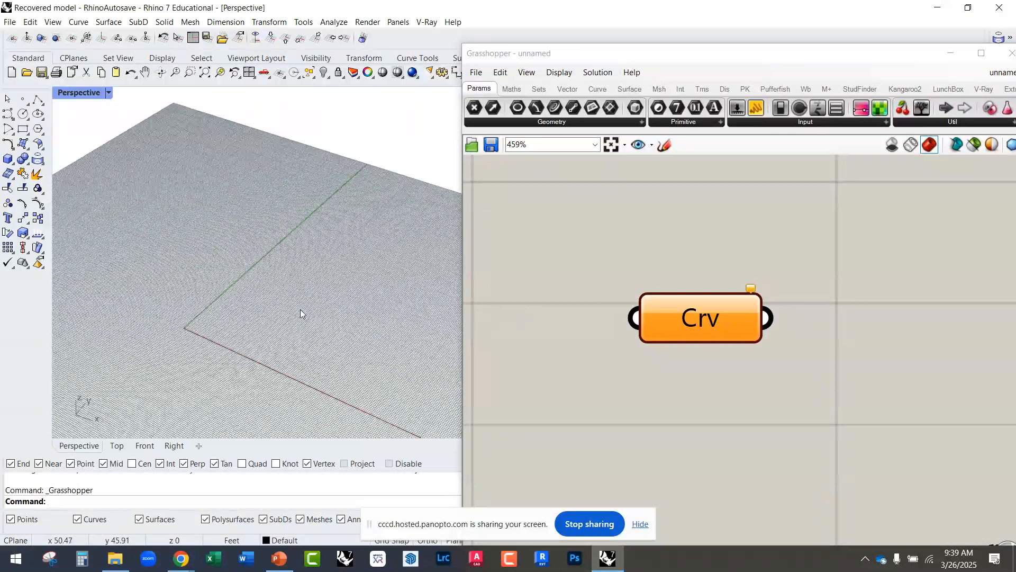
Step: Draw an open zigzag polyline through four points on the construction plane in Rhino's Perspective viewport
text(Polyline)
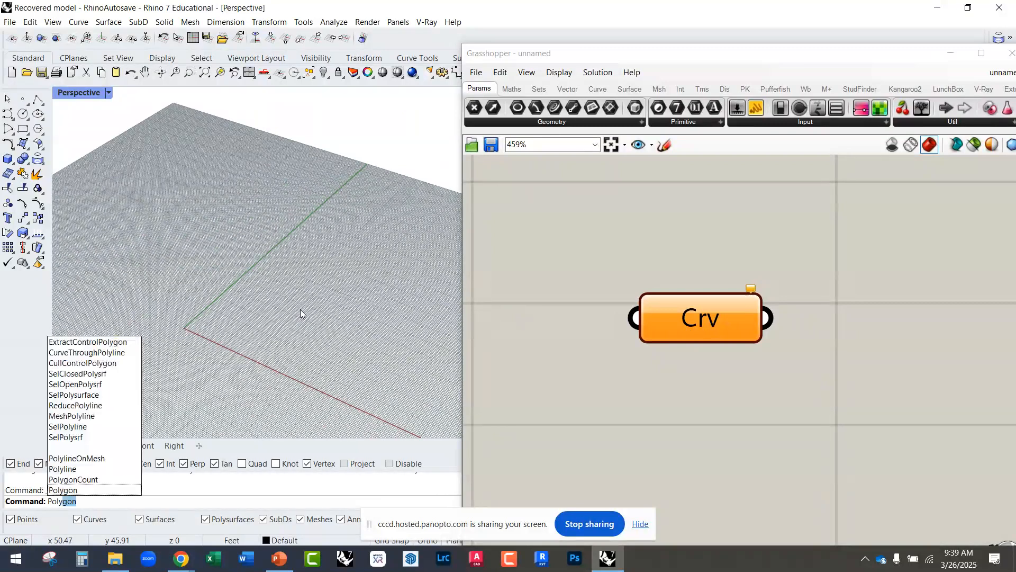
key(Return)
click(247, 401)
click(370, 339)
click(337, 218)
click(388, 170)
right_click(388, 171)
right_drag(379, 233, 268, 333)
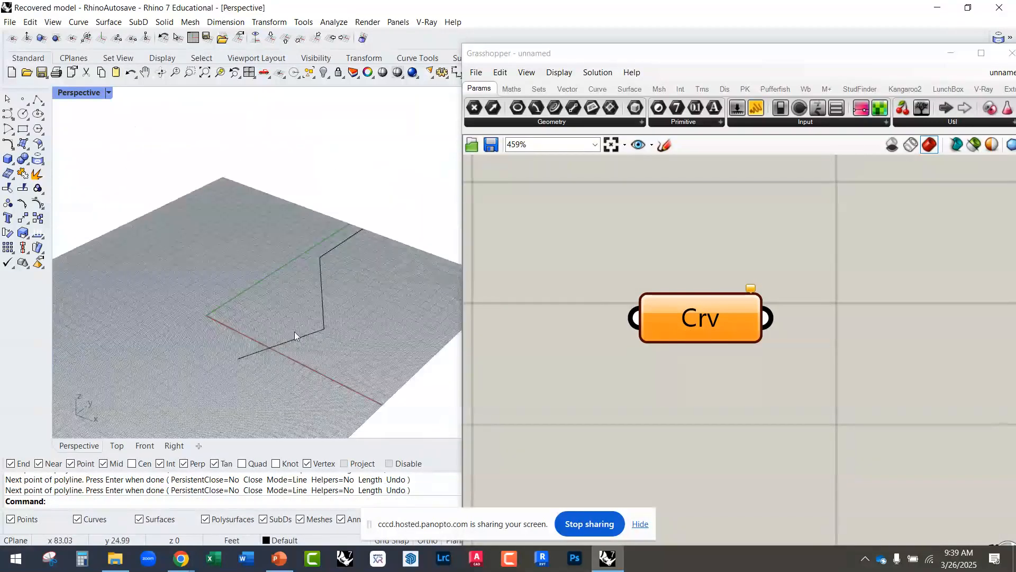
right_drag(299, 297, 291, 306)
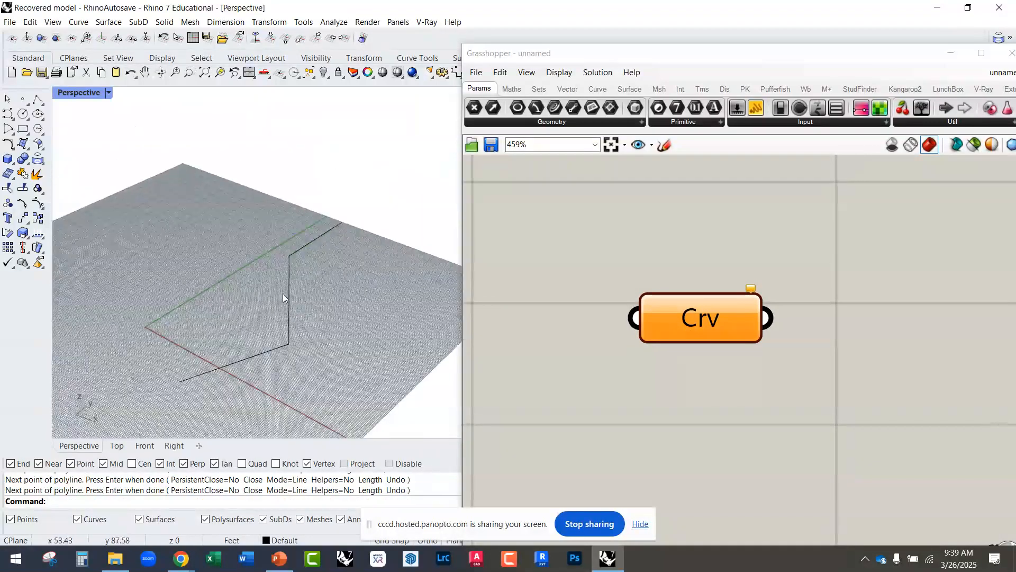
Step: Reference the Rhino polyline in the Crv parameter as its one curve
click(289, 291)
right_drag(265, 313, 265, 340)
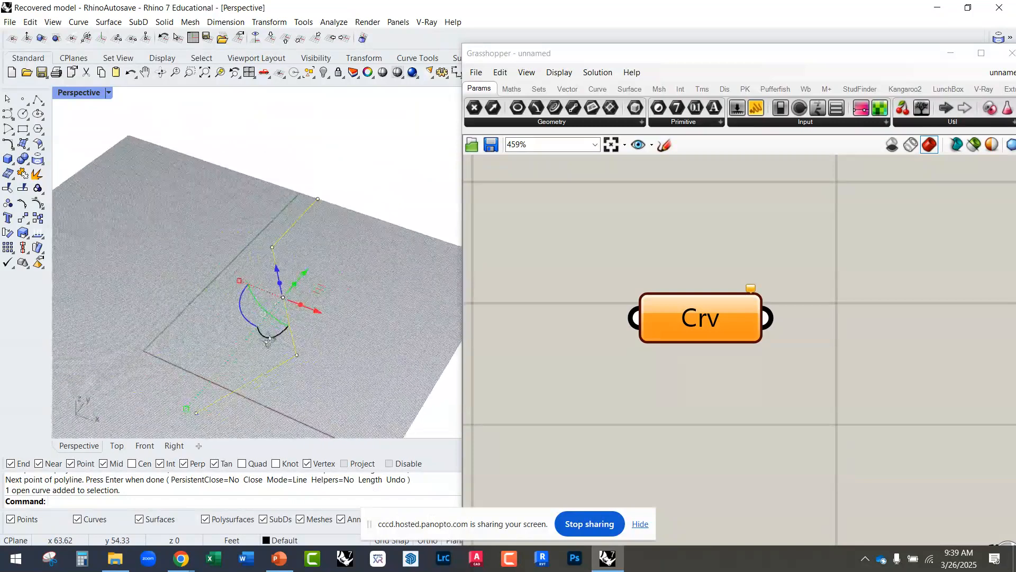
right_click(696, 323)
click(740, 448)
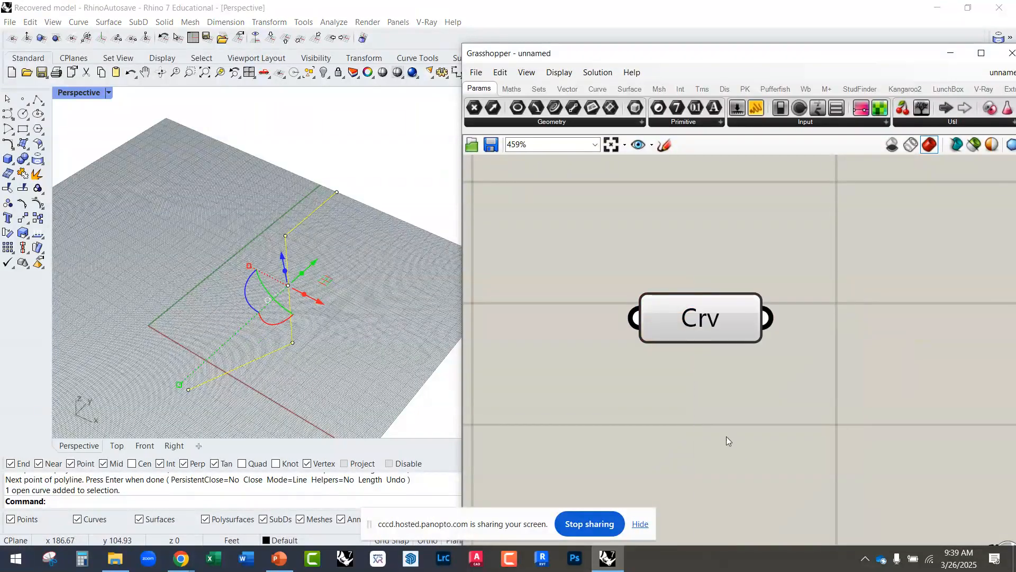
click(382, 253)
Step: Reposition the Crv component on the canvas and examine the polyline's preview with the component selected and deselected
drag(660, 321, 557, 300)
click(532, 319)
mouse_move(341, 301)
right_down()
mouse_move(321, 284)
mouse_move(342, 298)
right_up()
click(627, 316)
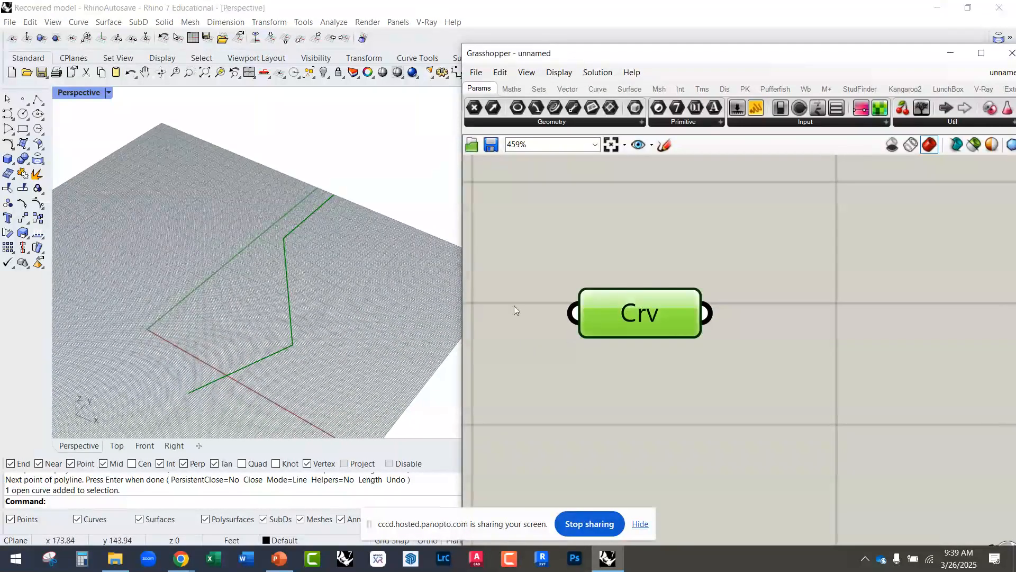
right_drag(367, 316, 307, 377)
scroll(263, 347, down, 5)
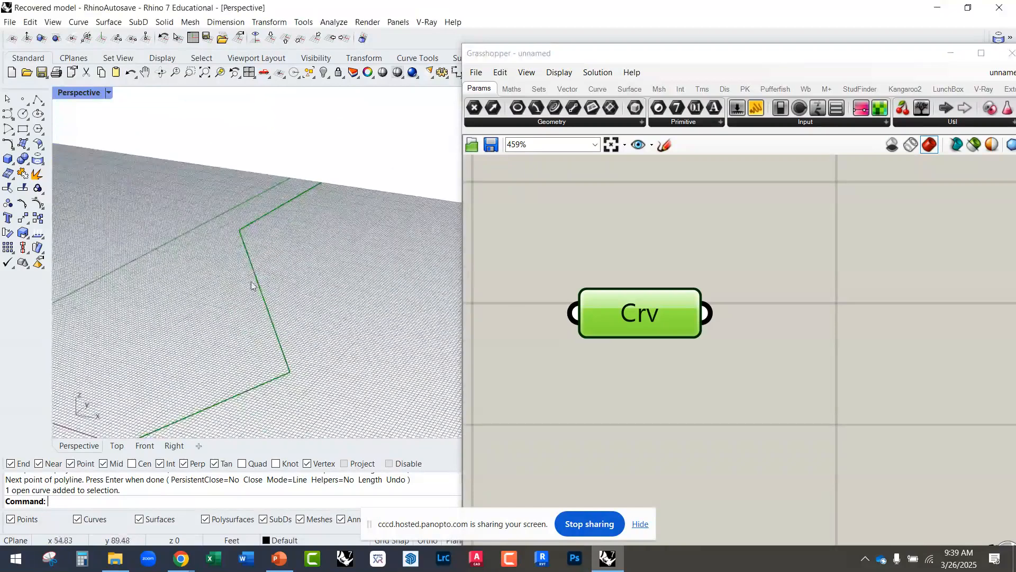
scroll(274, 329, down, 3)
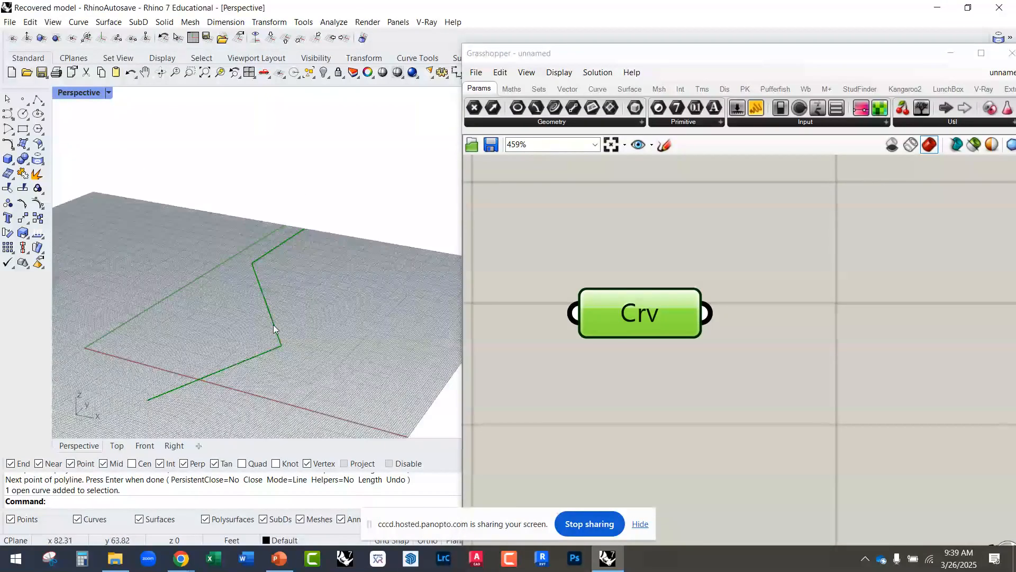
scroll(215, 348, down, 3)
click(483, 291)
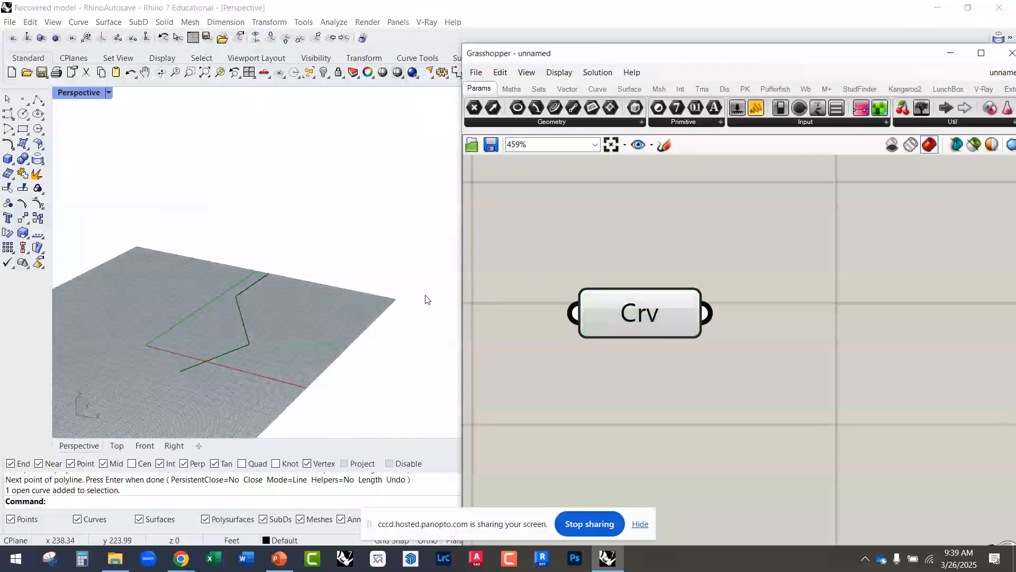
scroll(254, 307, up, 6)
scroll(279, 309, down, 4)
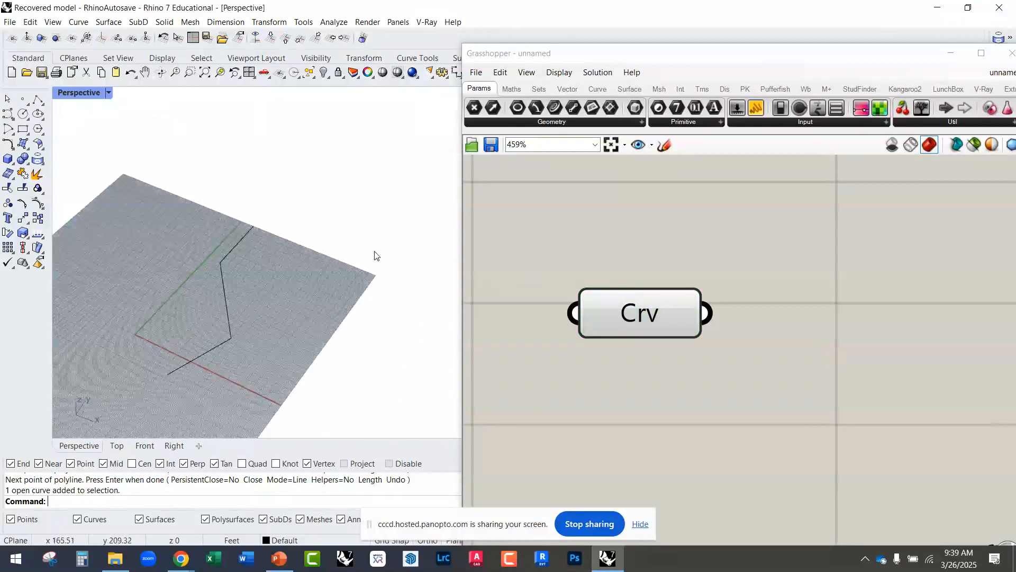
Step: Place a Surface geometry parameter below the Crv component
click(497, 122)
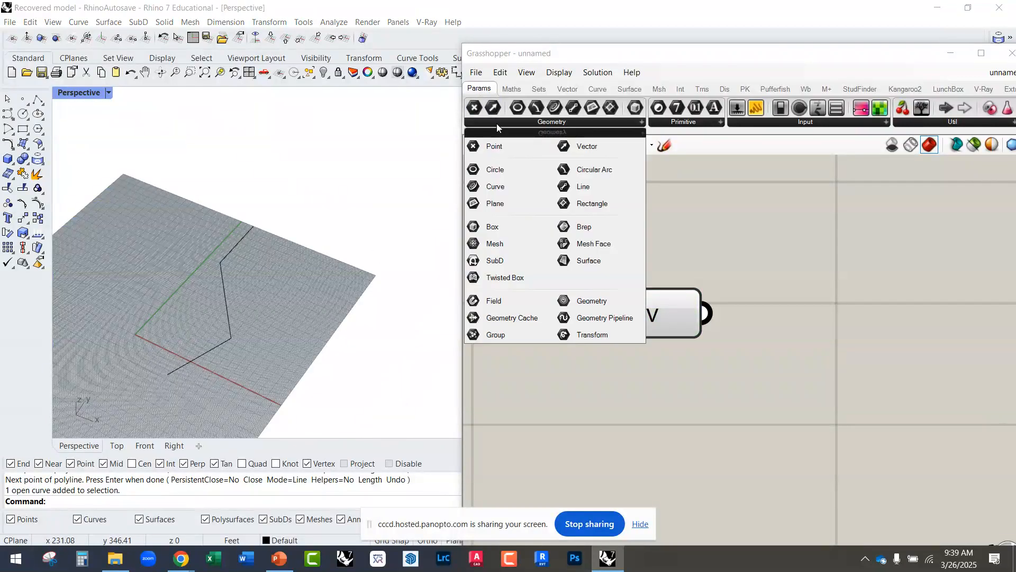
drag(597, 270, 639, 415)
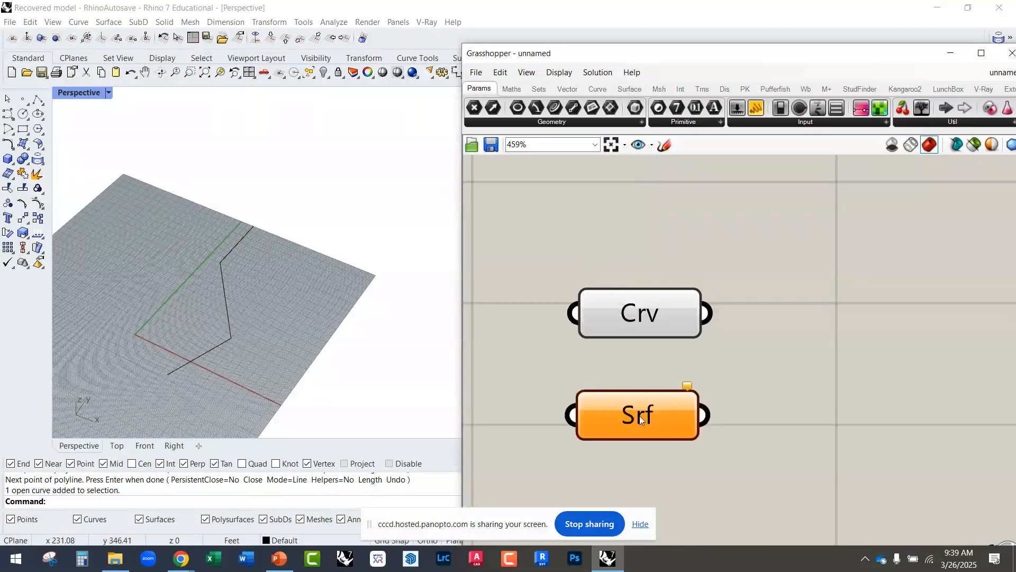
right_drag(479, 382, 507, 302)
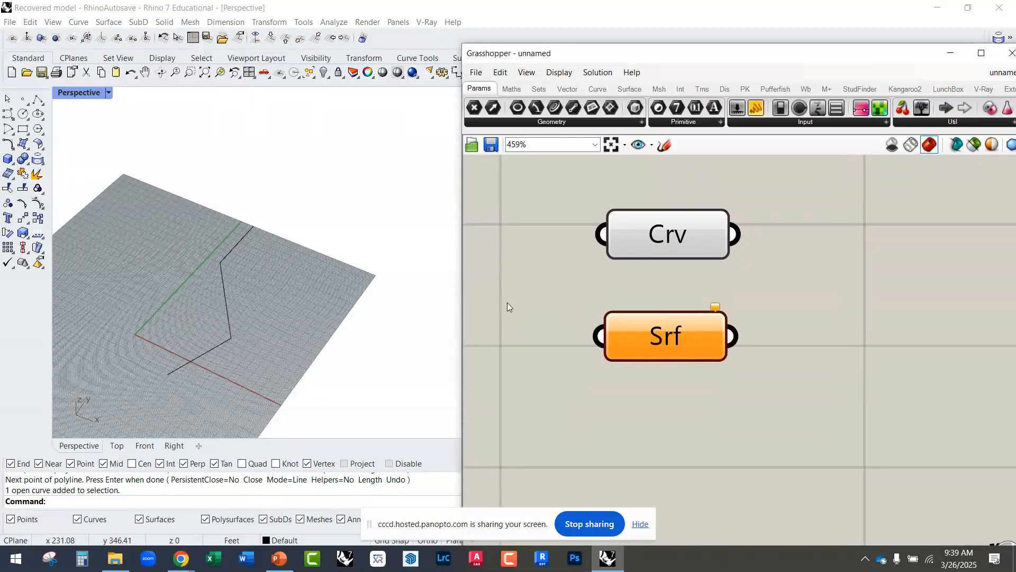
Step: Try to reference the polyline in the Srf parameter as its one surface
click(226, 282)
right_click(665, 341)
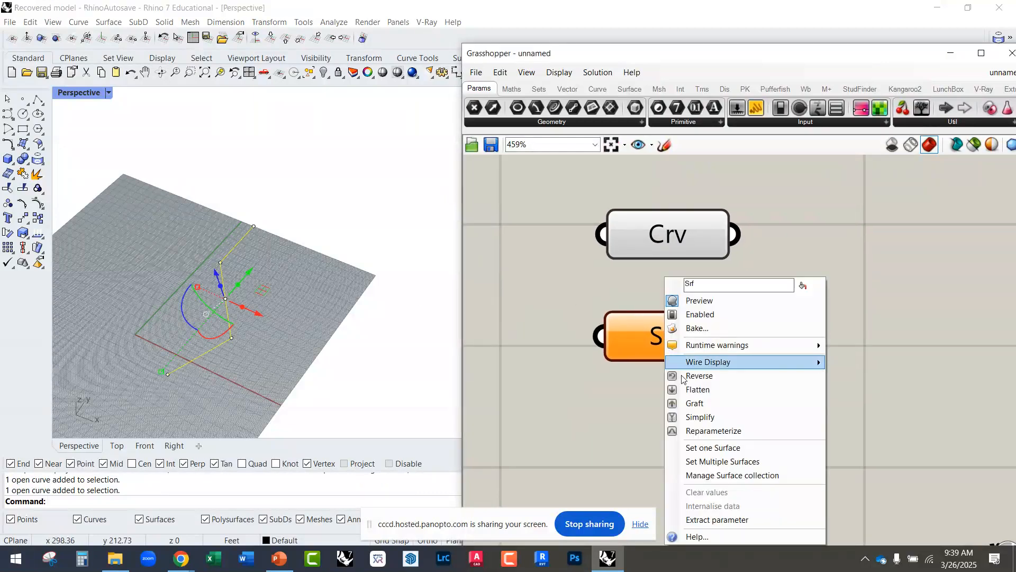
click(710, 450)
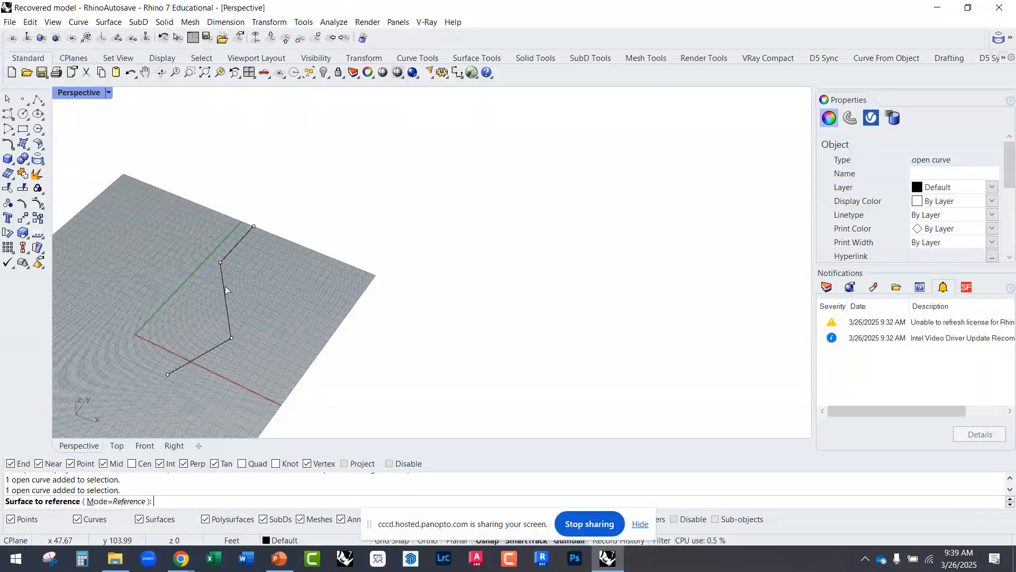
key(Escape)
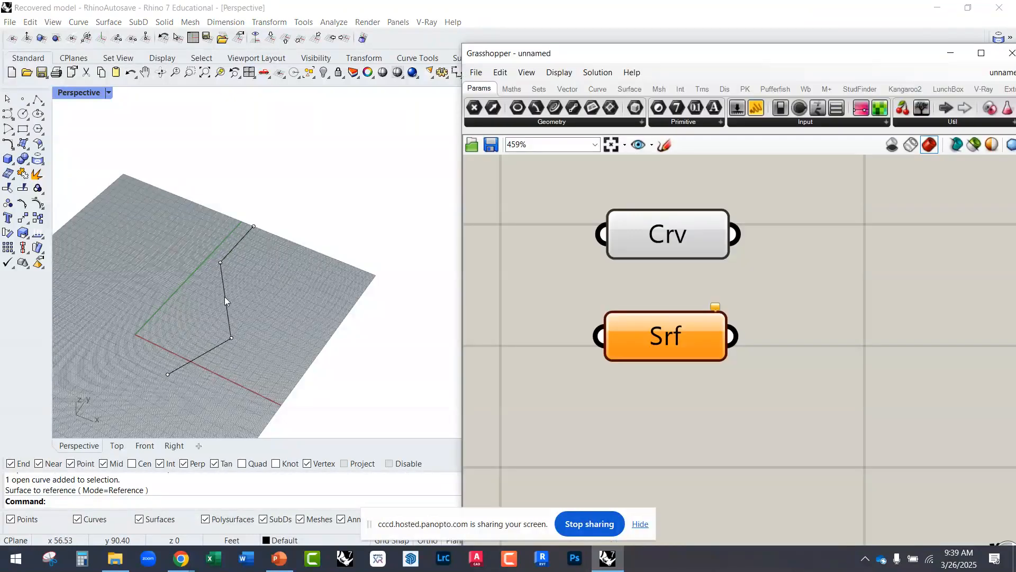
Step: Draw a rectangular plane surface in Rhino just beyond the edge of the construction grid, using the Plane command
right_drag(304, 300, 211, 302)
text(Plane)
key(Return)
click(320, 290)
click(346, 386)
right_drag(217, 296, 324, 332)
Step: Reference the rectangular plane surface in the Srf parameter as its one surface
click(341, 347)
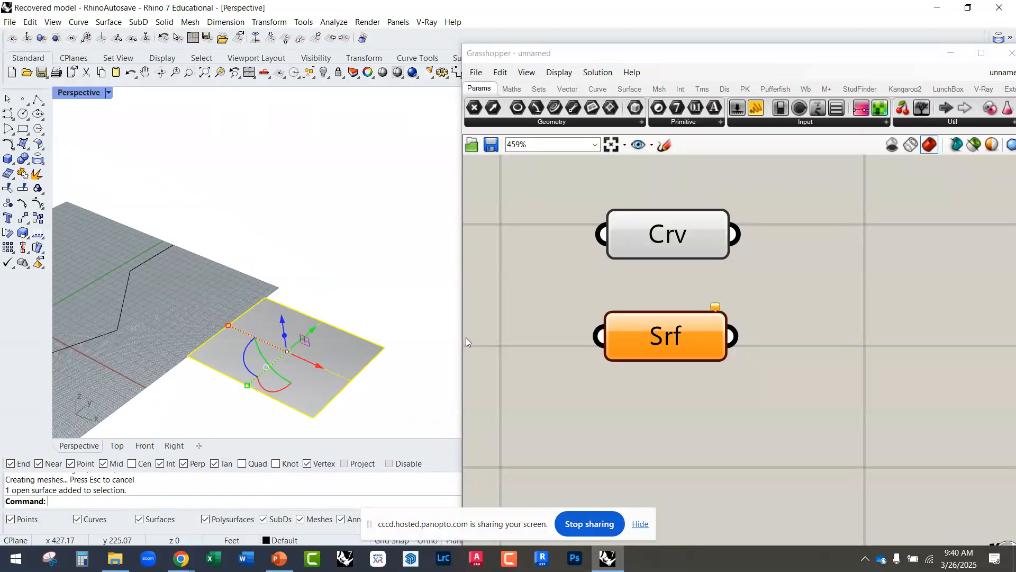
right_click(641, 340)
click(707, 447)
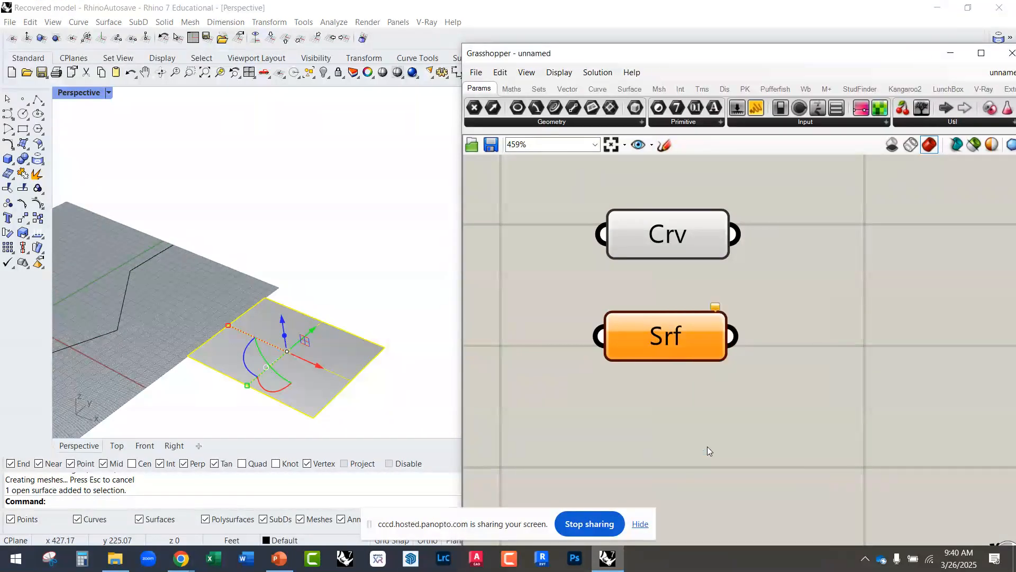
click(337, 291)
right_drag(309, 336, 538, 336)
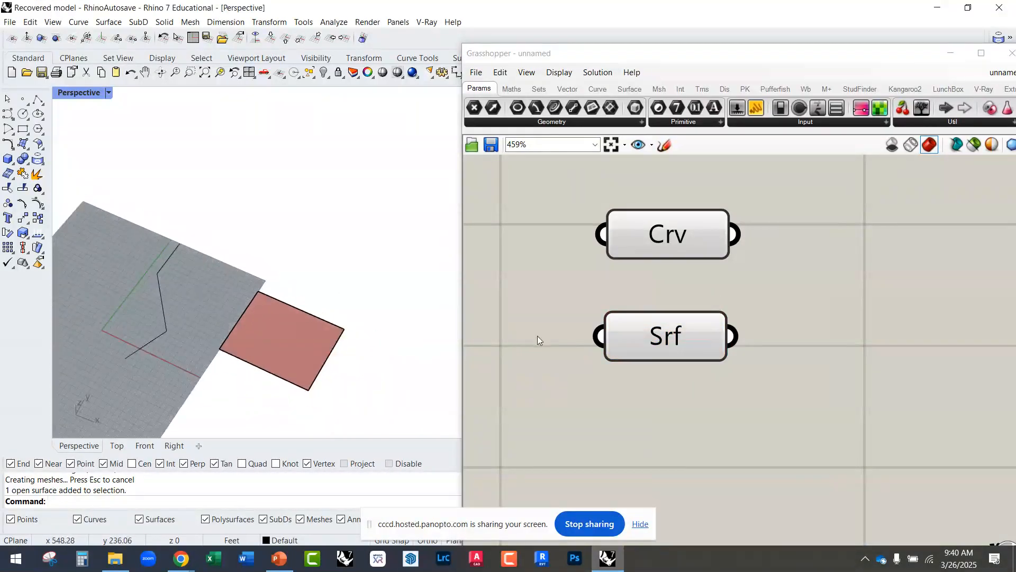
Step: Move the Srf component farther below the Crv component and view its highlighted surface in Rhino
drag(656, 341, 655, 383)
right_drag(419, 365, 404, 341)
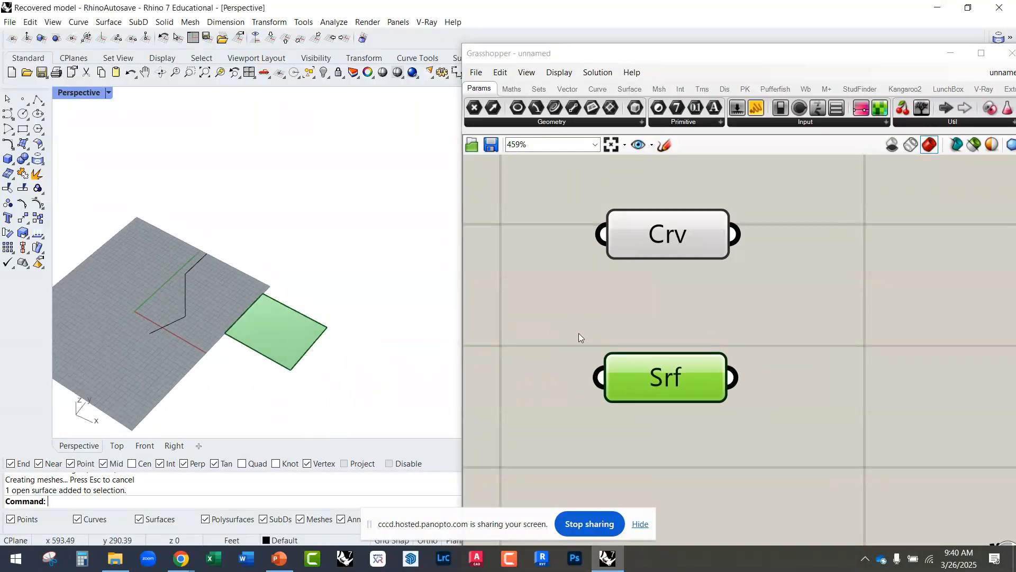
right_drag(577, 336, 568, 266)
scroll(589, 262, down, 3)
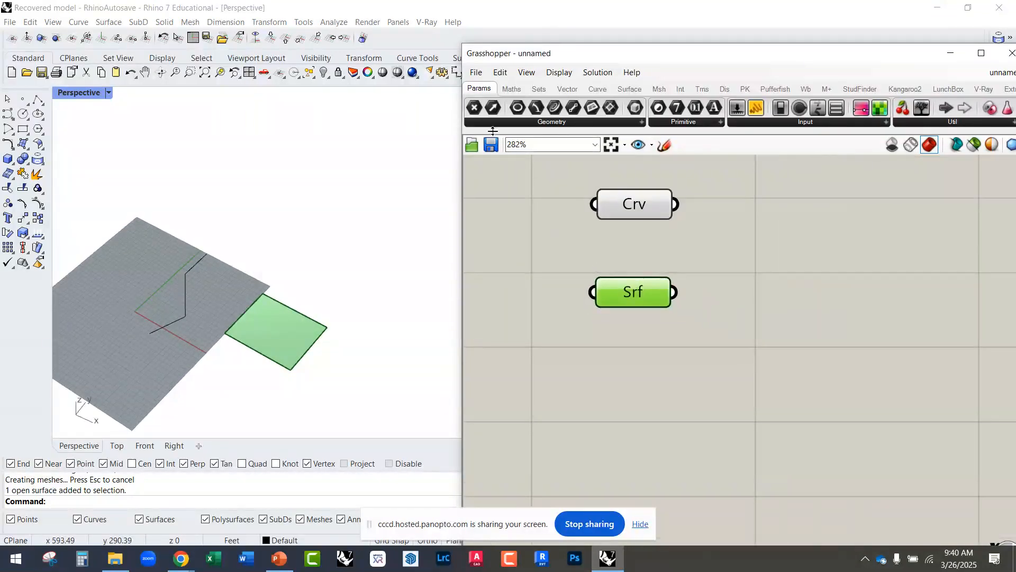
Step: Add a Brep parameter to the canvas below the Srf component
click(532, 123)
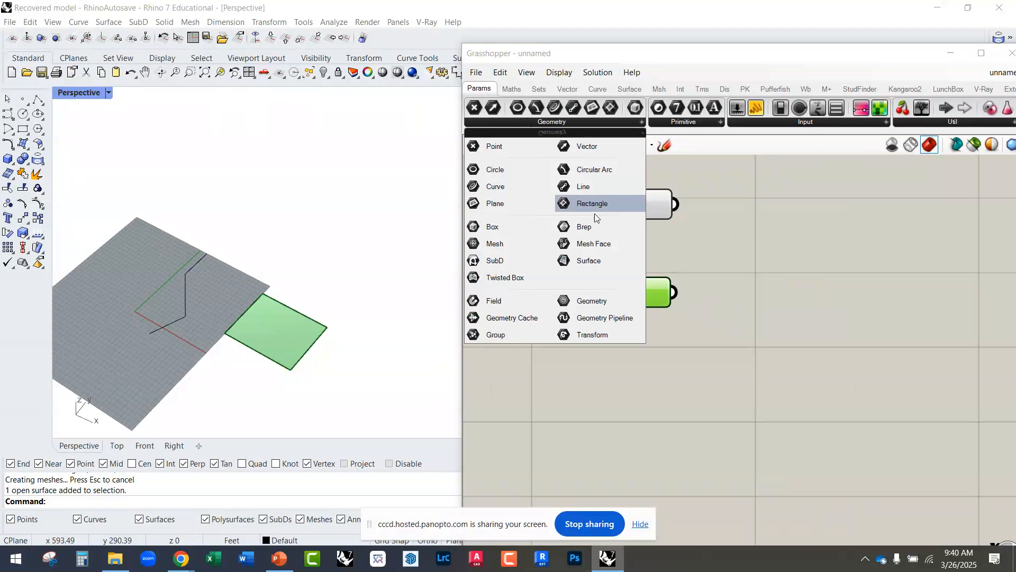
click(586, 229)
click(635, 400)
drag(635, 401, 644, 424)
scroll(238, 387, down, 4)
scroll(255, 282, up, 6)
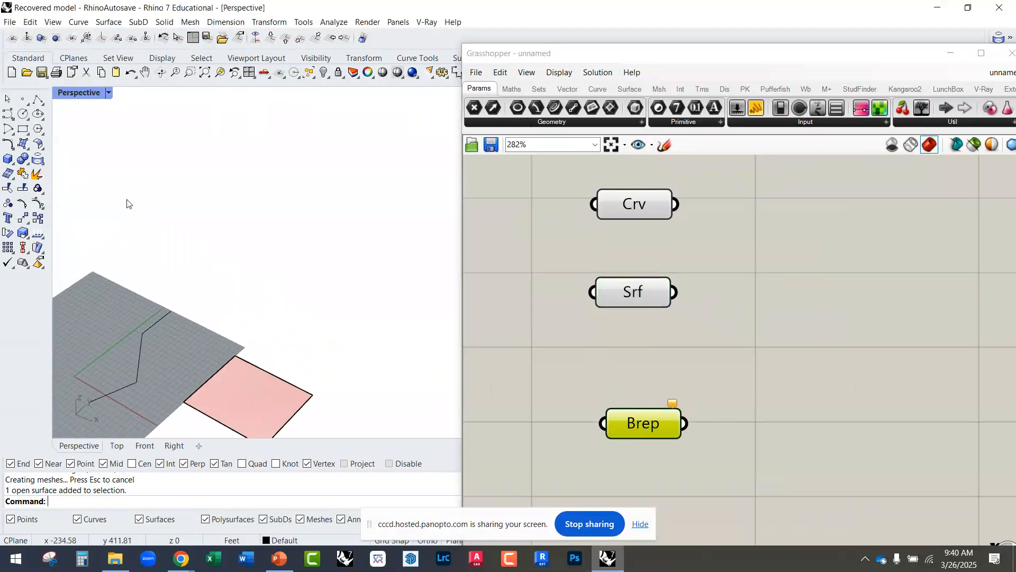
Step: Draw a five-sided inscribed pyramid in Rhino beyond the construction grid, near the rectangular plane surface
click(12, 161)
click(54, 179)
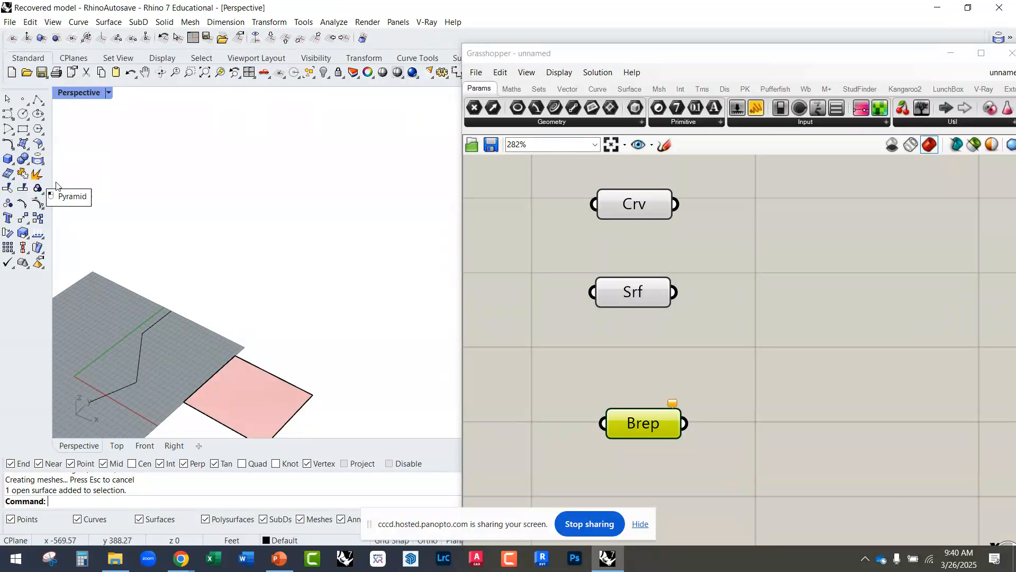
click(275, 276)
click(292, 308)
click(247, 232)
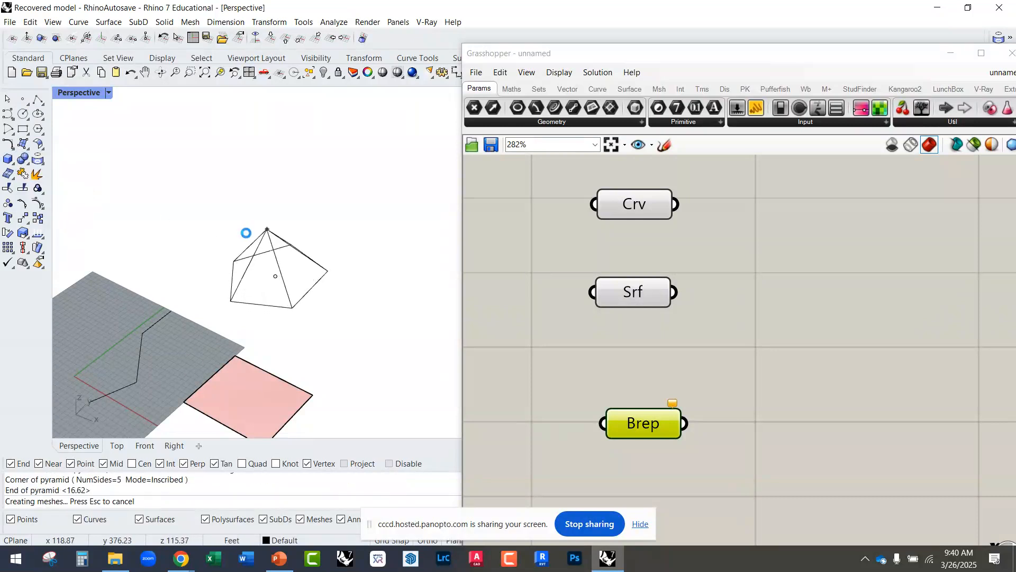
Step: Reference the Rhino pyramid in the Brep parameter as its one Brep
scroll(316, 239, up, 4)
right_drag(295, 296, 288, 320)
click(286, 320)
right_click(635, 423)
click(670, 448)
click(337, 332)
scroll(323, 277, down, 3)
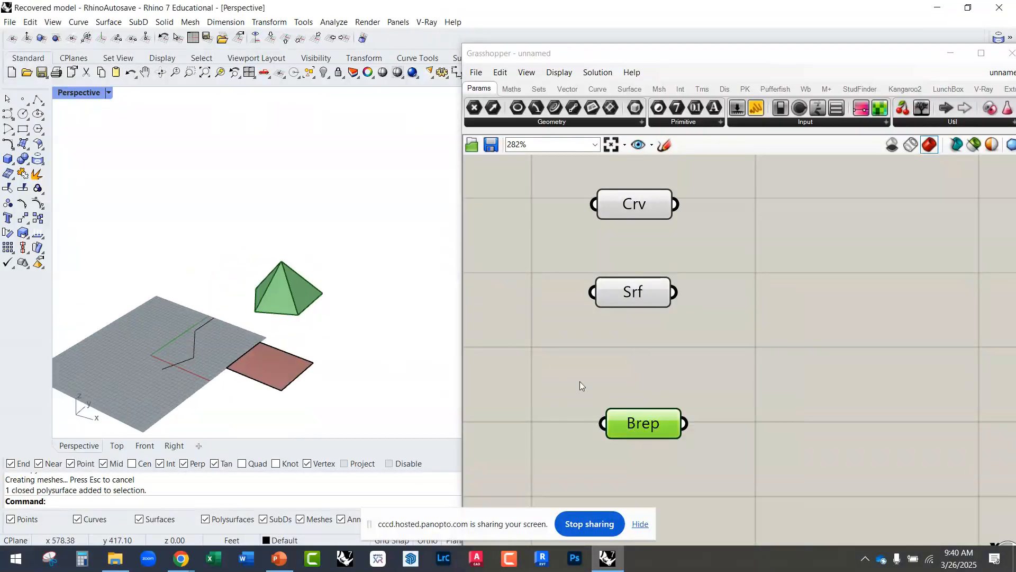
Step: Move the Brep component up close beneath Srf and highlight the geometry of Srf, Crv and Brep in Rhino one by one
drag(659, 427, 637, 365)
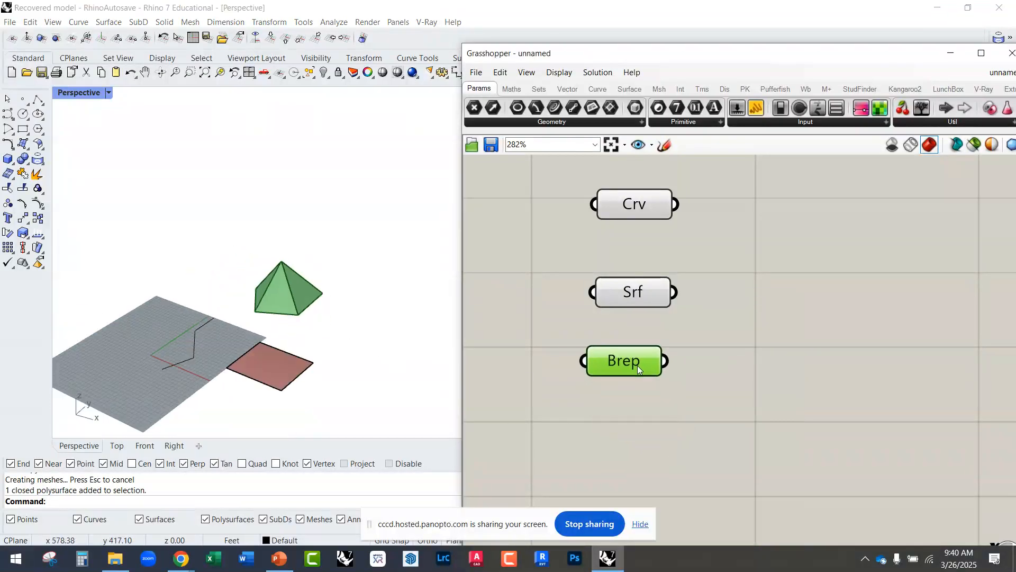
click(645, 293)
click(616, 206)
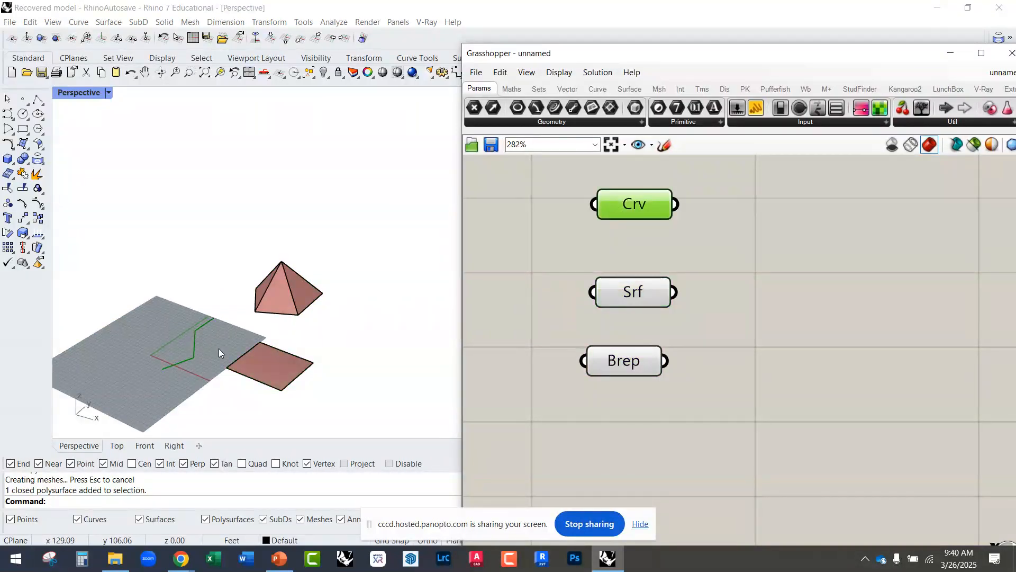
scroll(238, 360, up, 3)
shift+right_drag(262, 337, 229, 318)
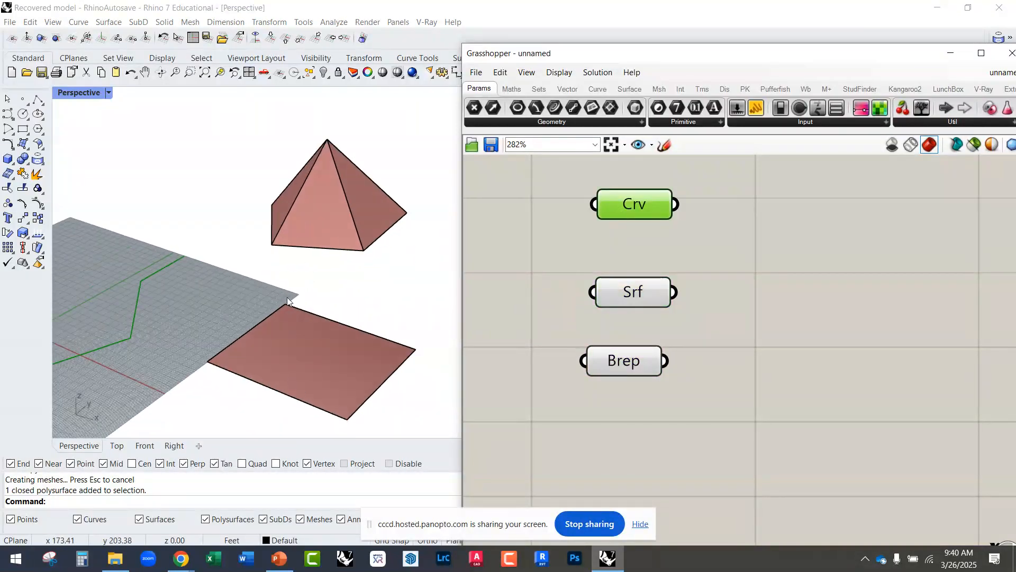
click(634, 294)
click(612, 371)
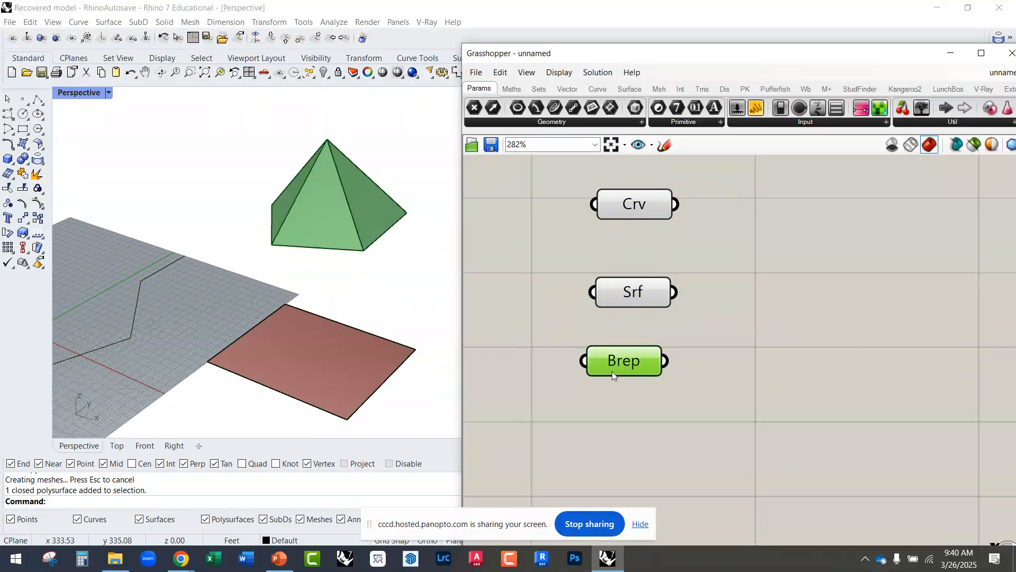
scroll(686, 379, down, 3)
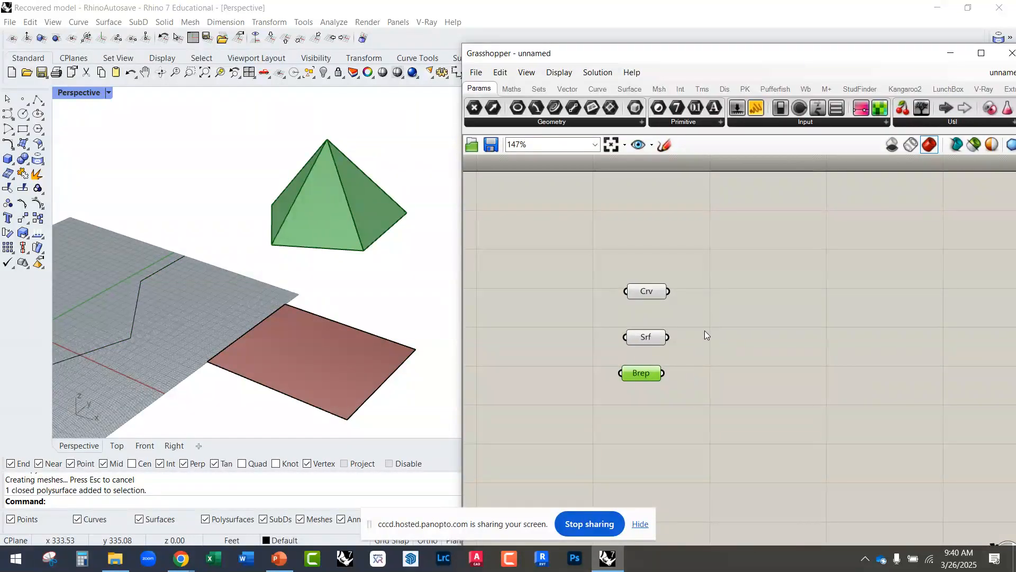
scroll(640, 380, up, 3)
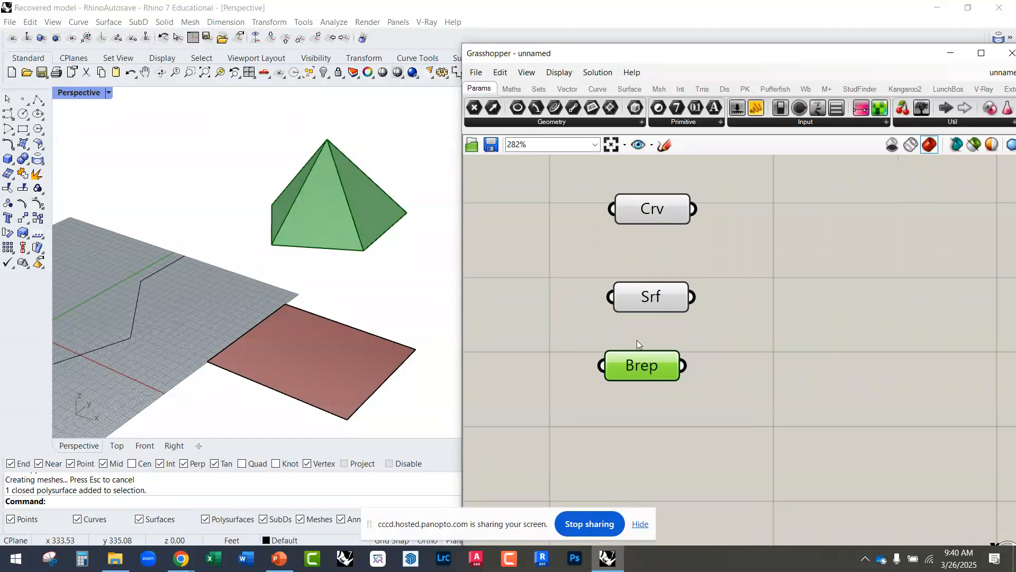
Step: Arrange the Crv, Srf and Brep components in an evenly spaced column and deselect them
drag(585, 413, 601, 408)
drag(593, 340, 602, 328)
right_drag(345, 323, 365, 338)
click(617, 342)
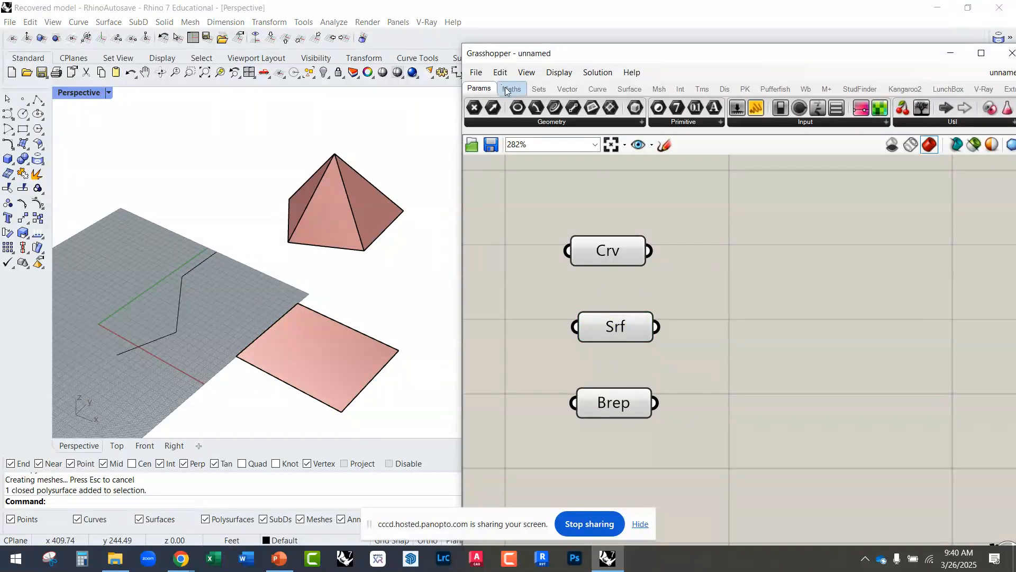
Step: Widen the Grasshopper window, place a Number Slider beside the Crv component and set it to 0.424
drag(462, 133, 268, 133)
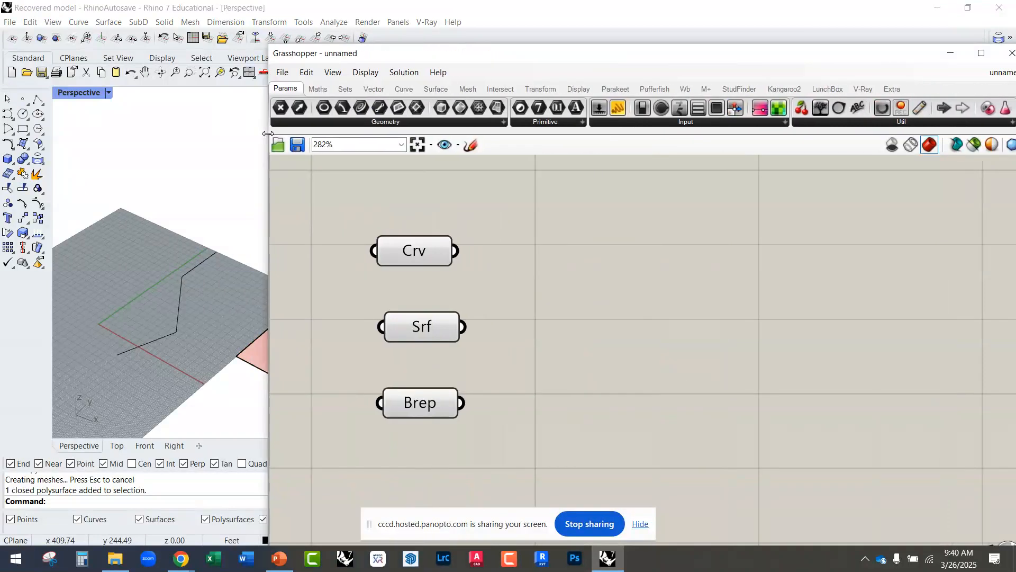
click(664, 123)
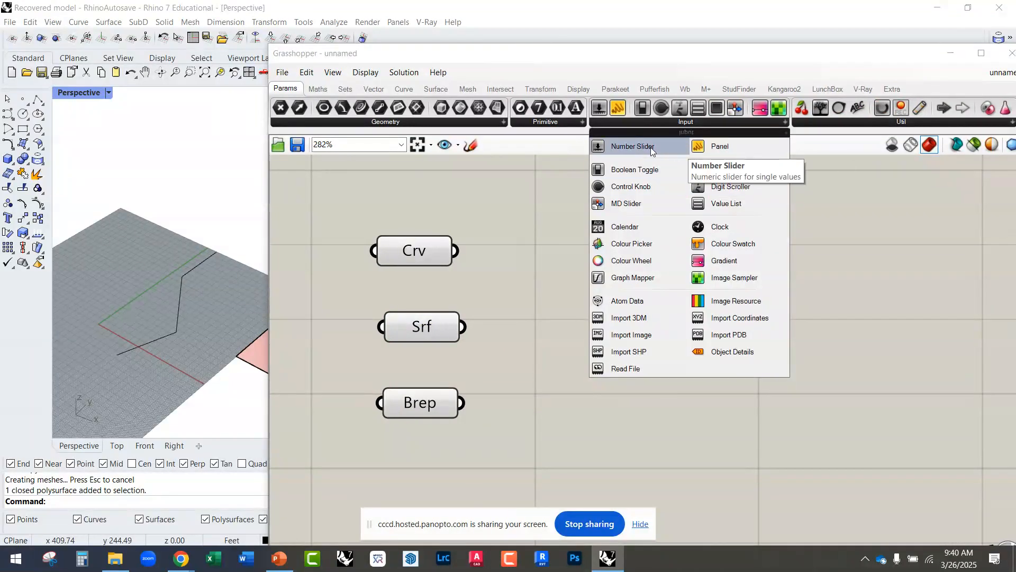
click(632, 146)
click(629, 257)
drag(624, 256, 682, 256)
drag(728, 259, 644, 269)
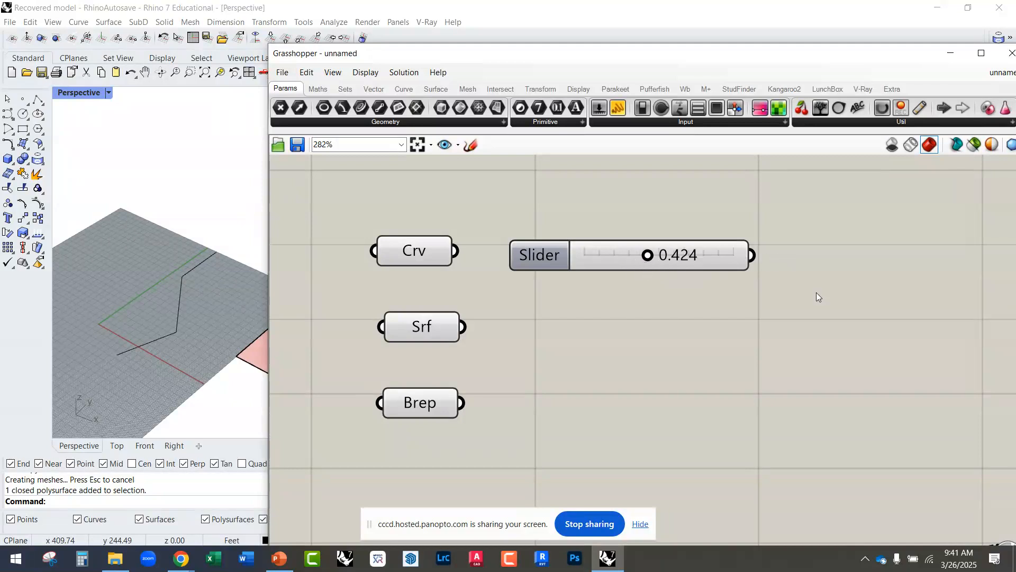
Step: Place a Panel on the free canvas beyond the slider's output
right_drag(767, 306, 645, 344)
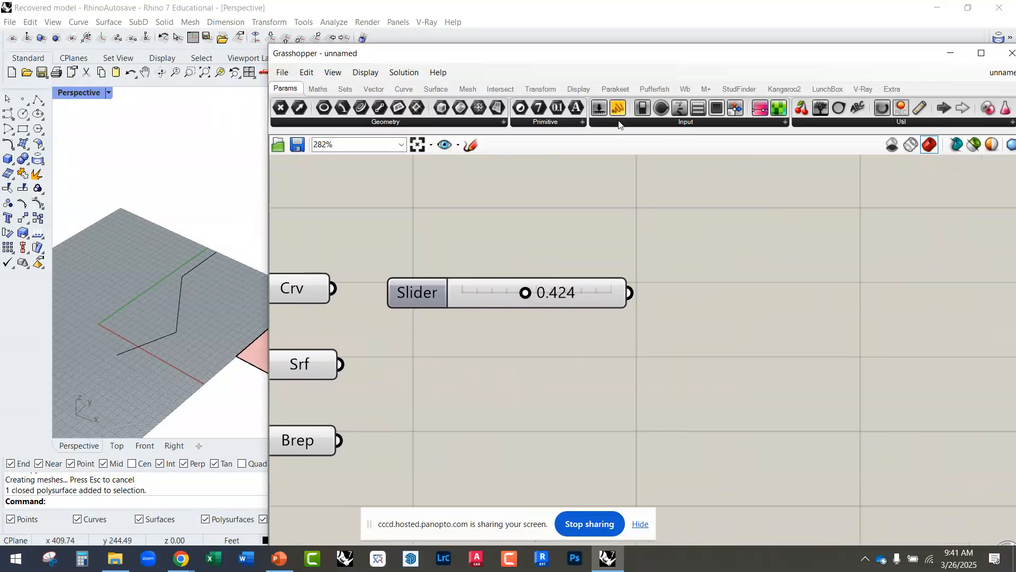
drag(618, 110, 774, 314)
click(655, 343)
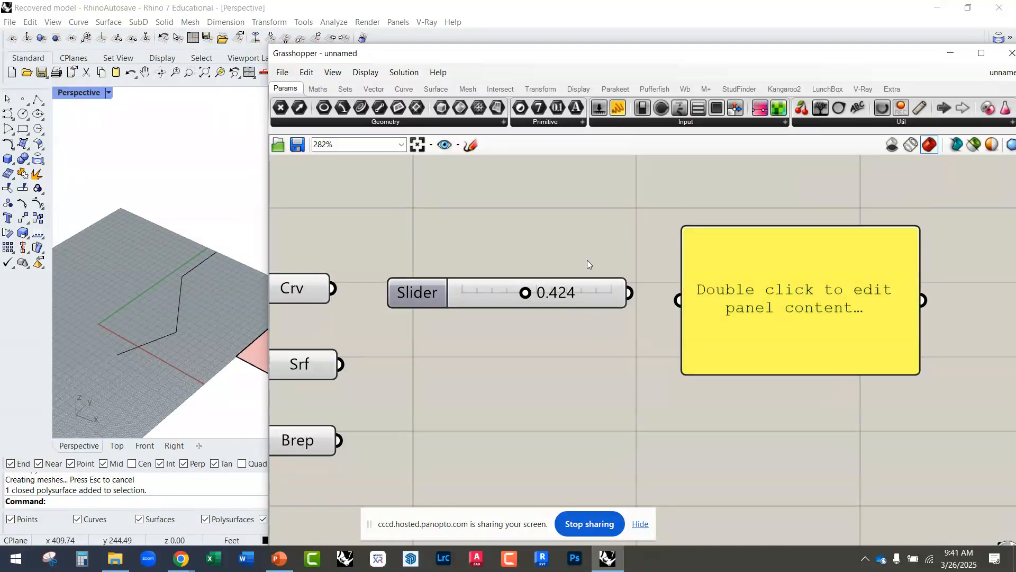
Step: Place a second Panel from the Input components below the slider and delete it
click(620, 123)
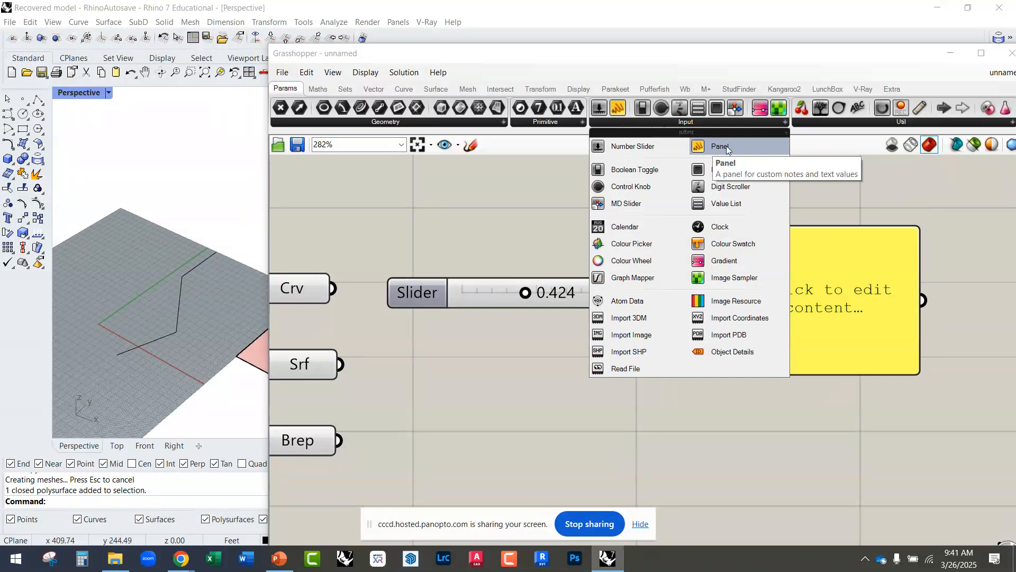
drag(717, 145, 668, 312)
drag(641, 432, 568, 408)
scroll(558, 395, down, 2)
scroll(577, 406, up, 2)
click(575, 406)
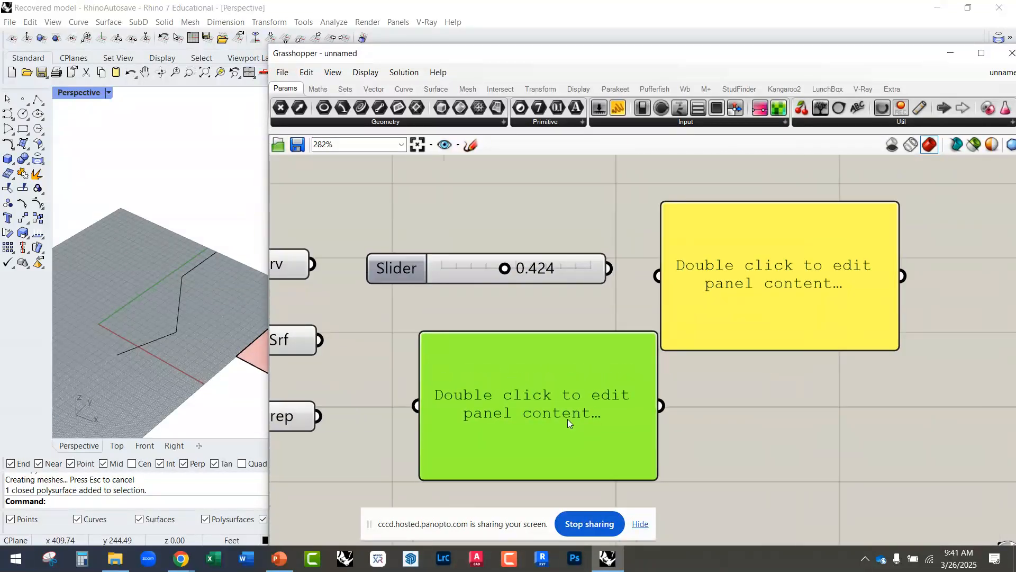
key(Delete)
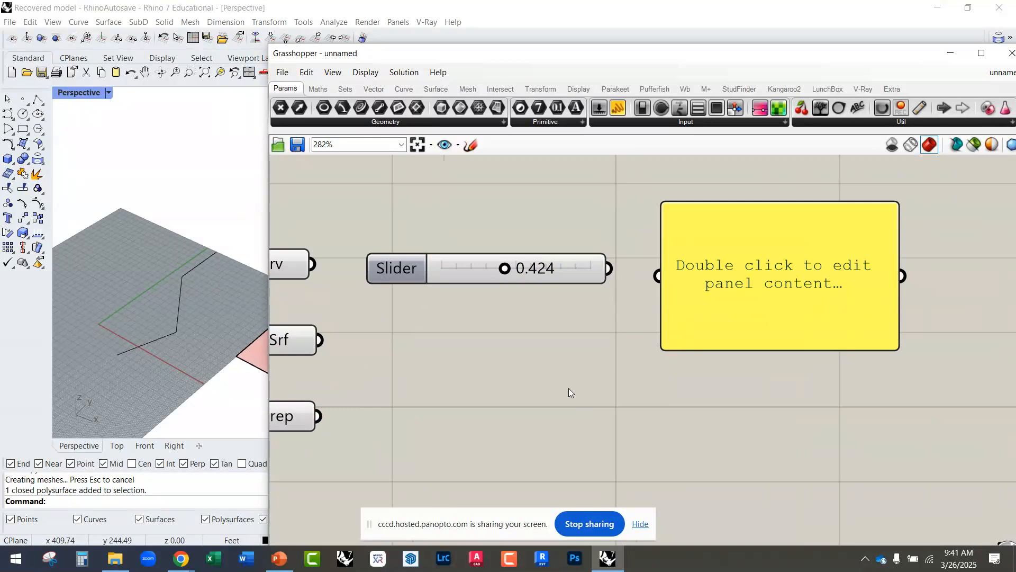
Step: Add a Panel below the slider through a canvas search for "panel" and delete it
double_click(527, 407)
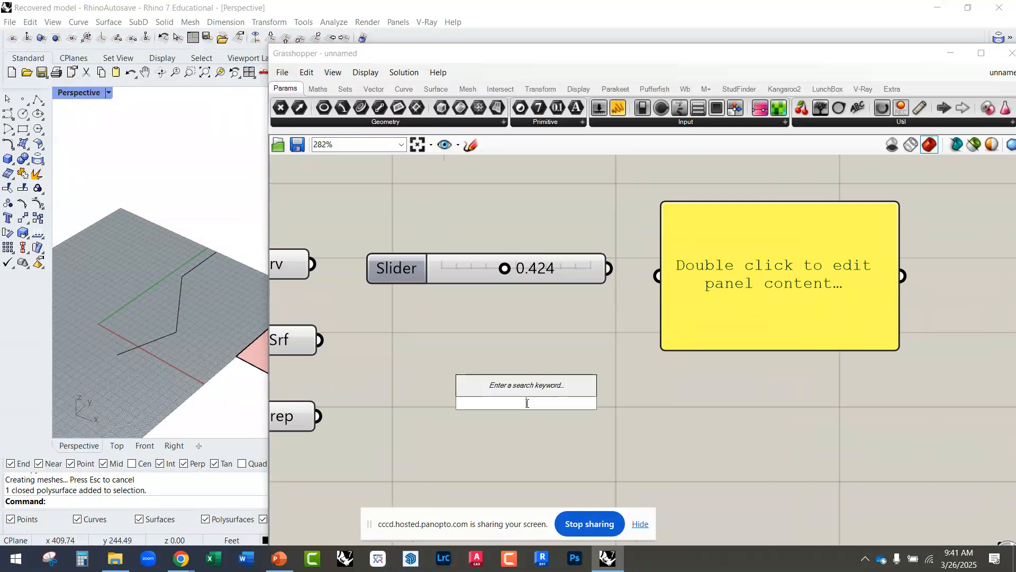
text(panel)
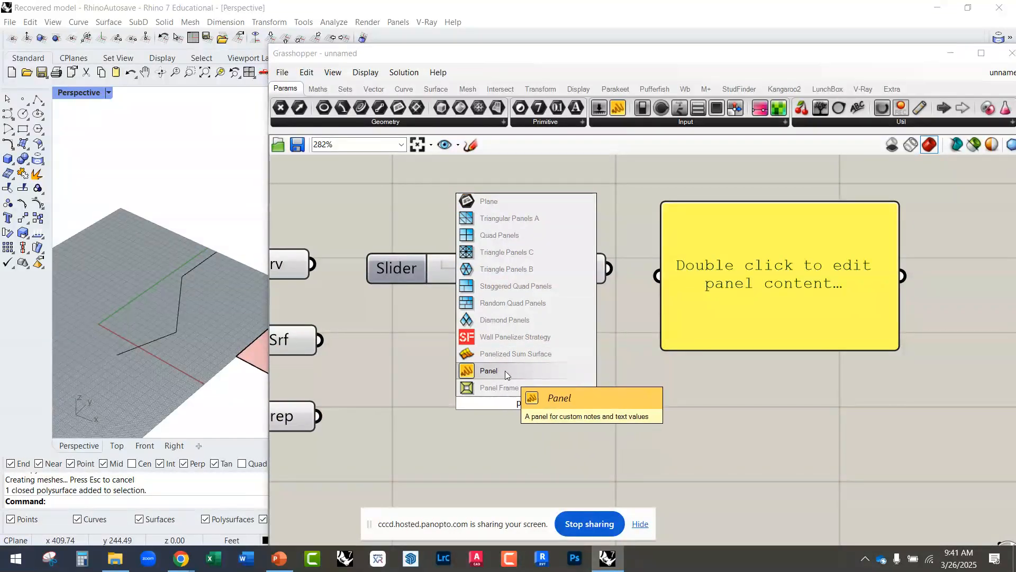
click(505, 369)
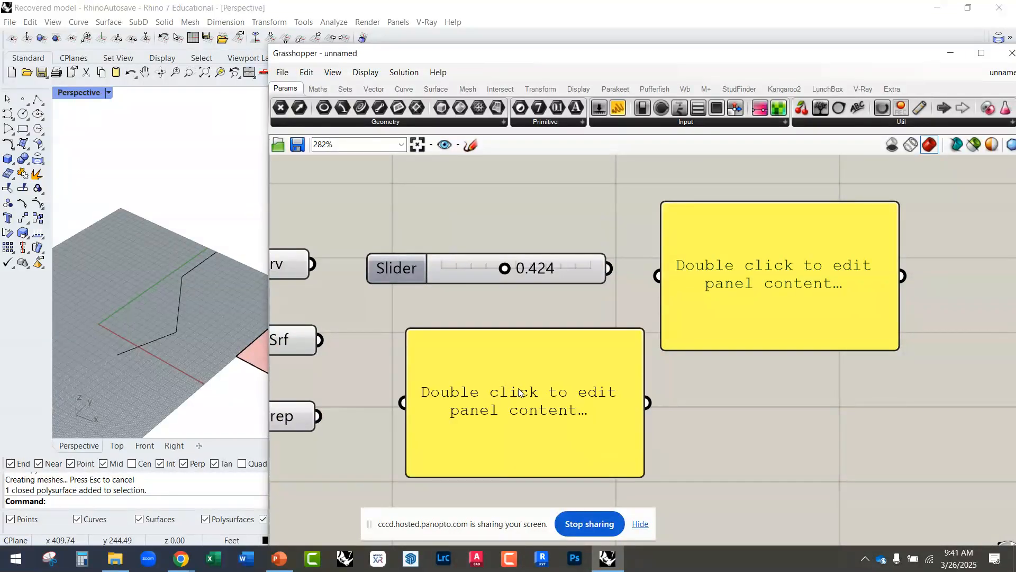
click(519, 391)
key(Delete)
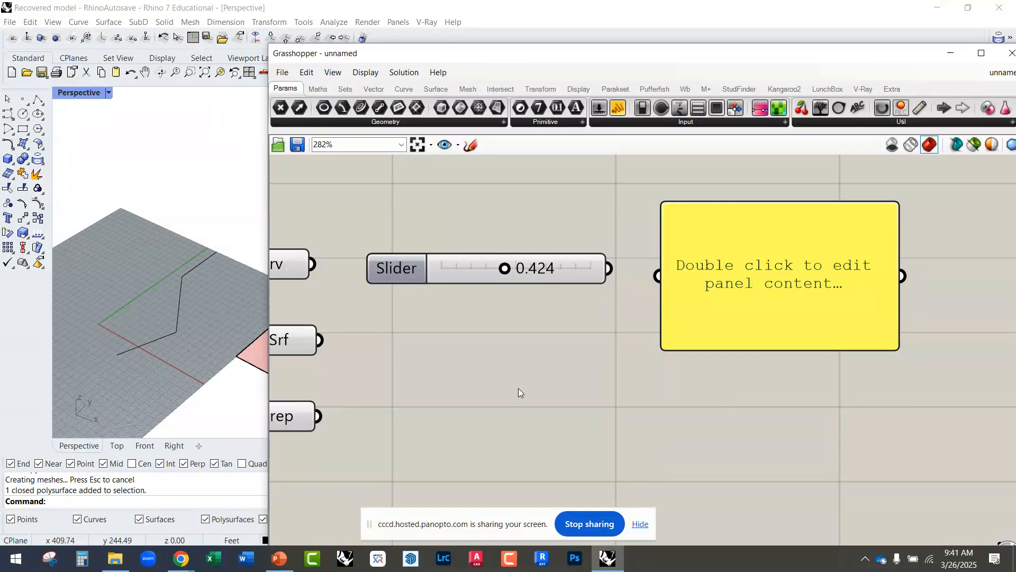
Step: Add a Panel below the slider by entering only a quotation mark in the canvas search, and delete it
double_click(518, 392)
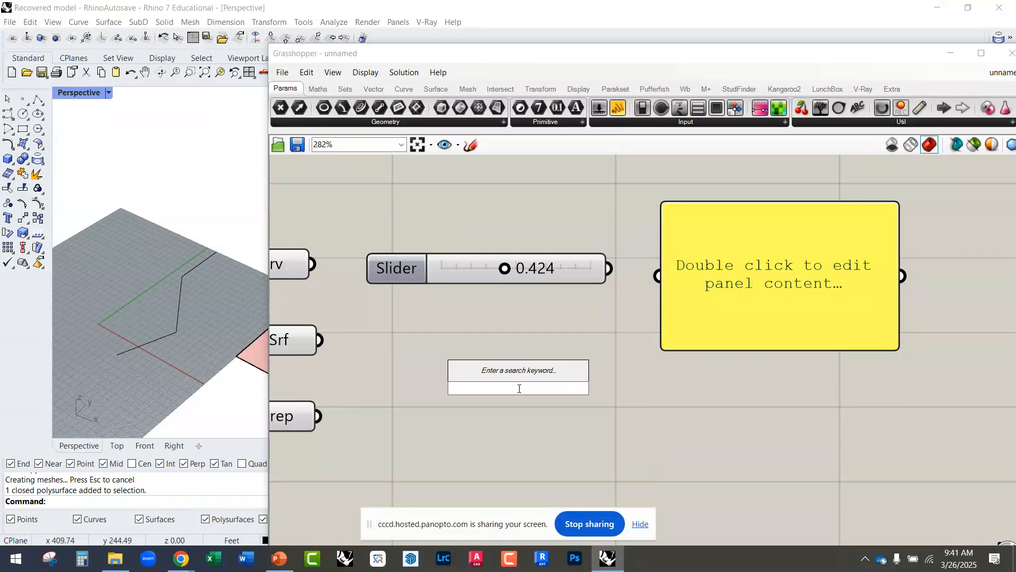
text(Panel)
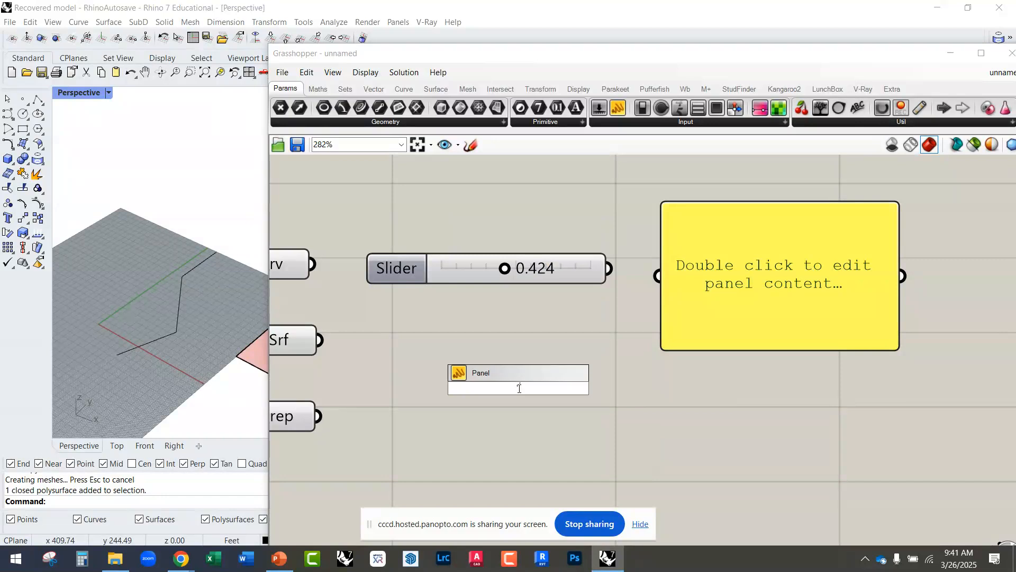
drag(524, 388, 502, 388)
key(BackSpace)
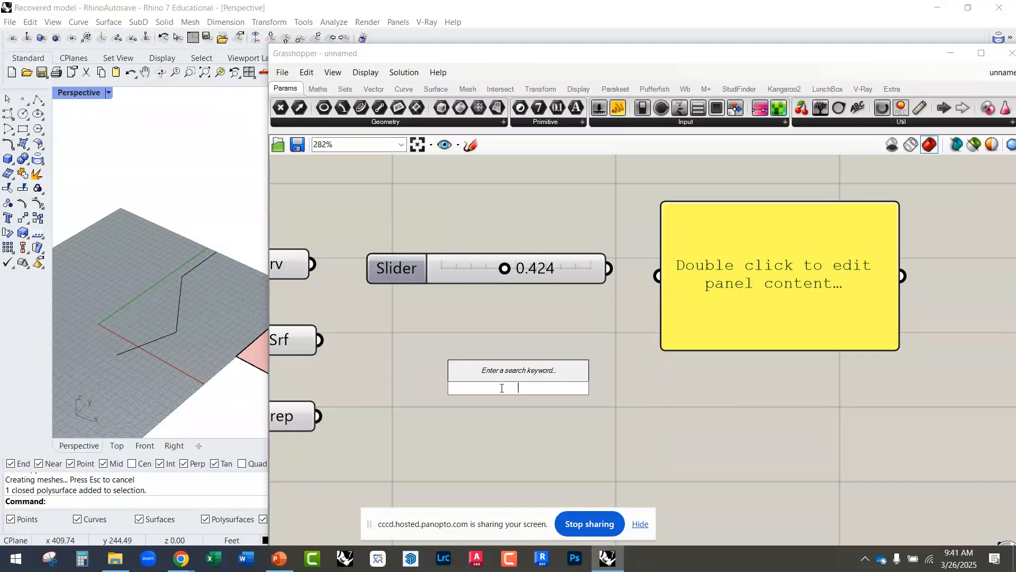
text(')
key(BackSpace)
text(")
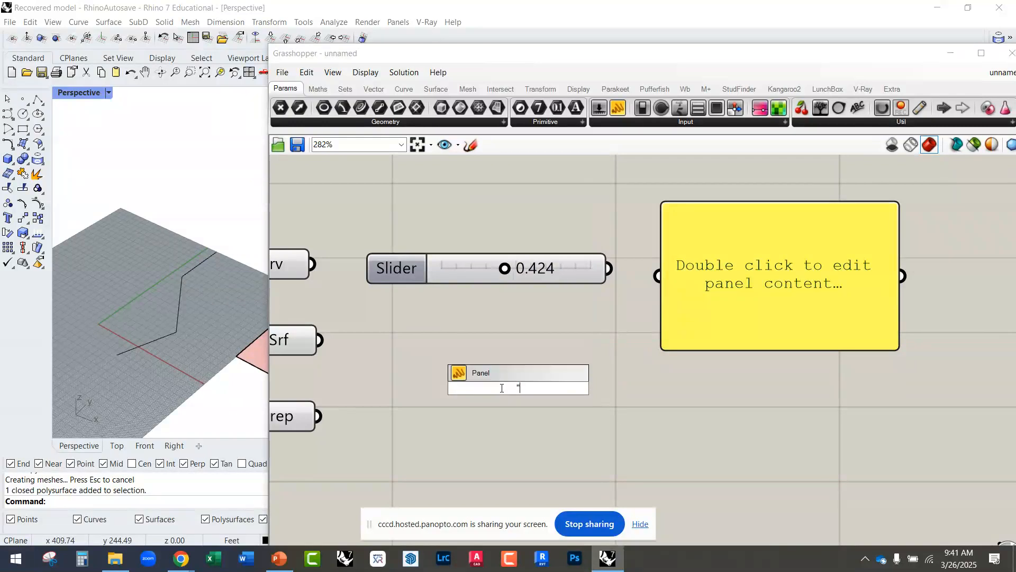
click(491, 370)
scroll(446, 342, down, 3)
drag(475, 370, 476, 401)
key(Delete)
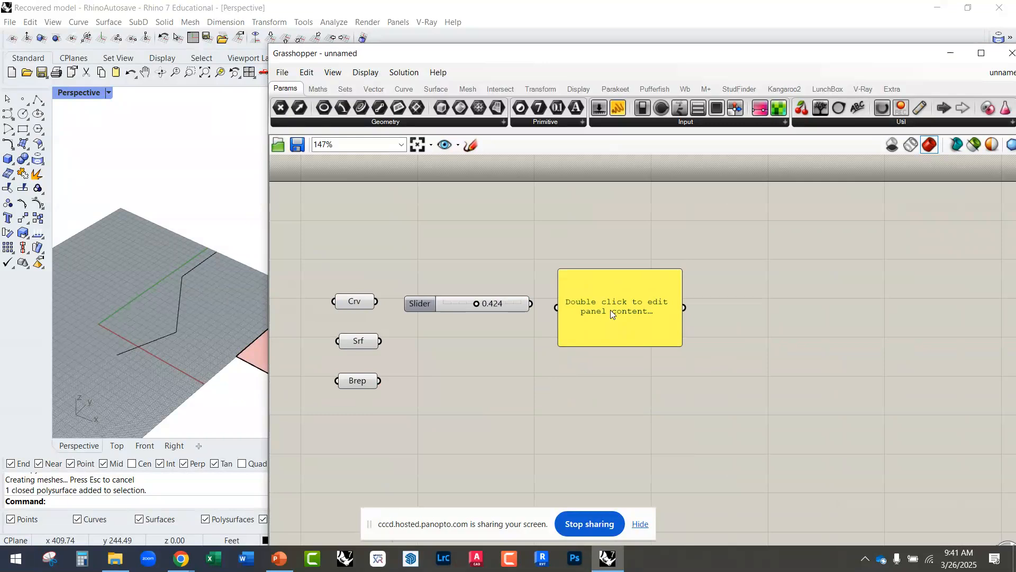
Step: Set the remaining Panel's content to 3, shrink the Panel and move it below the slider
scroll(619, 310, up, 3)
double_click(647, 308)
text(3)
click(668, 428)
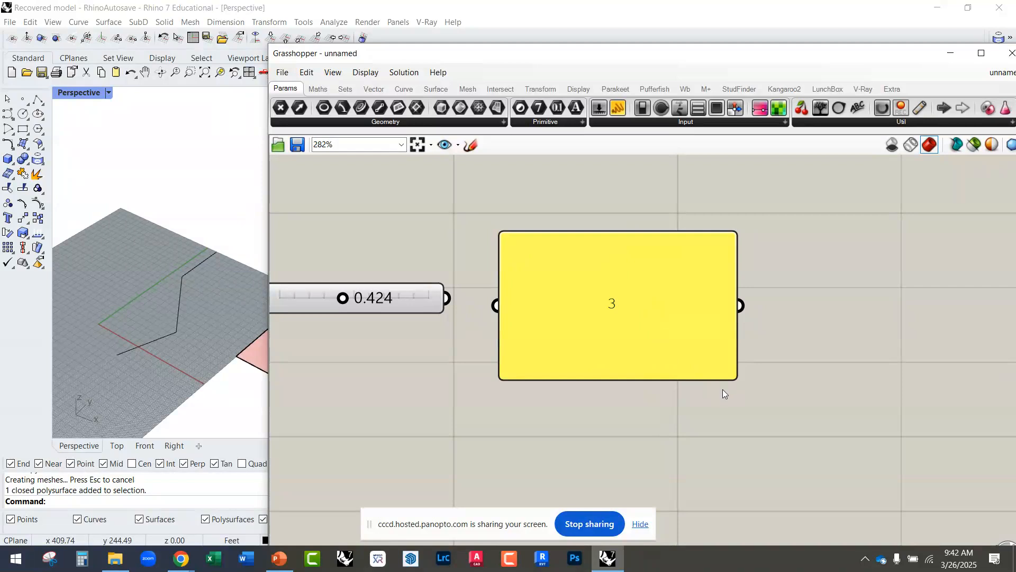
drag(731, 379, 398, 428)
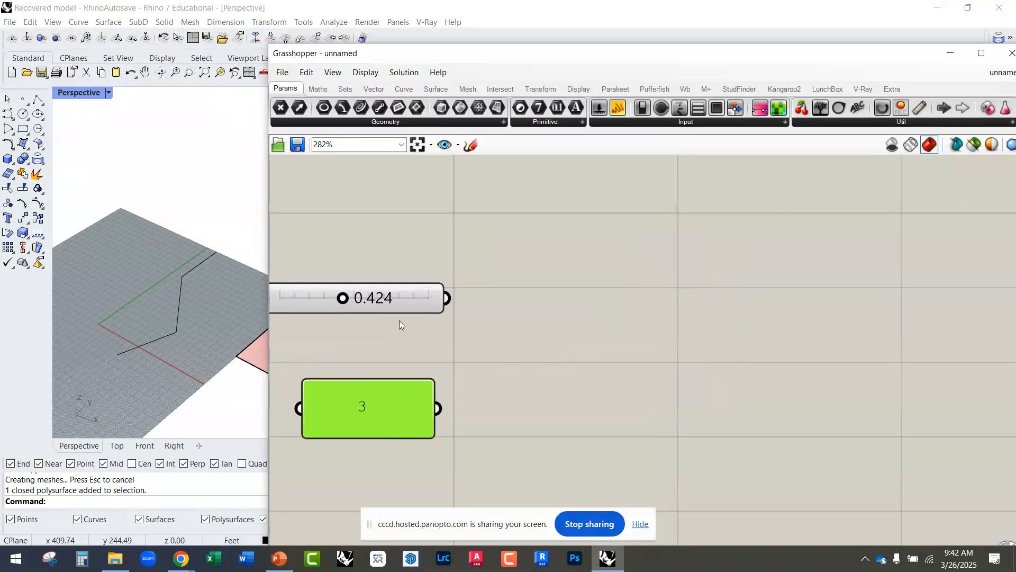
Step: Move the Number Slider farther above the Panel containing 3
right_drag(398, 323, 573, 258)
drag(566, 250, 586, 215)
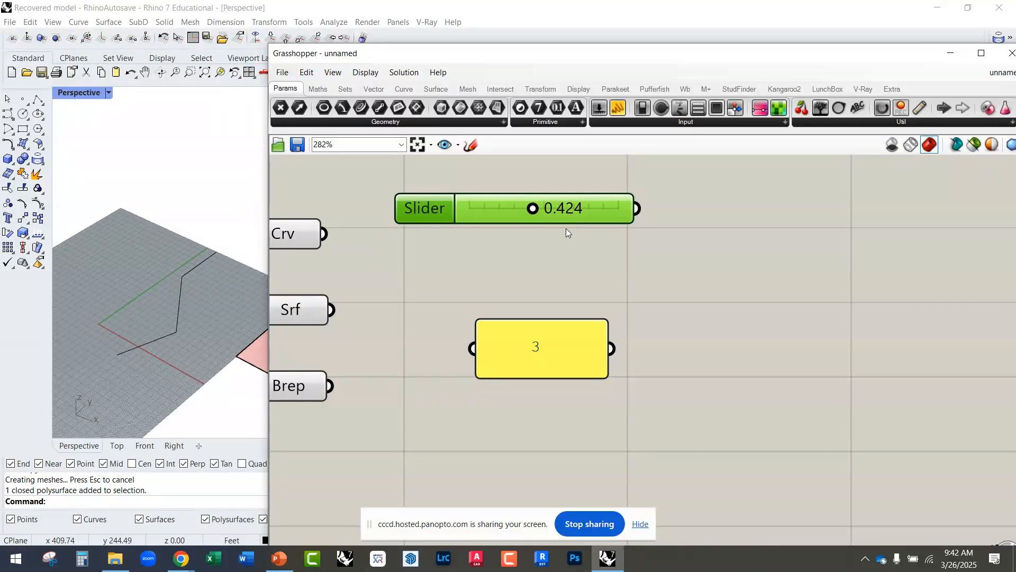
right_drag(556, 240, 549, 277)
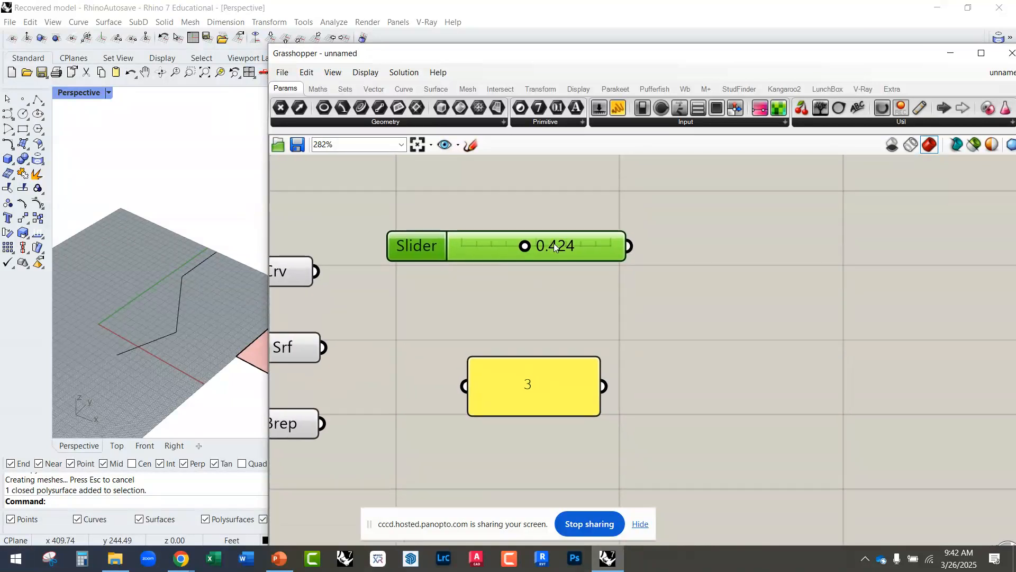
Step: Open the Number Slider's settings and set its maximum to 30
scroll(438, 240, up, 2)
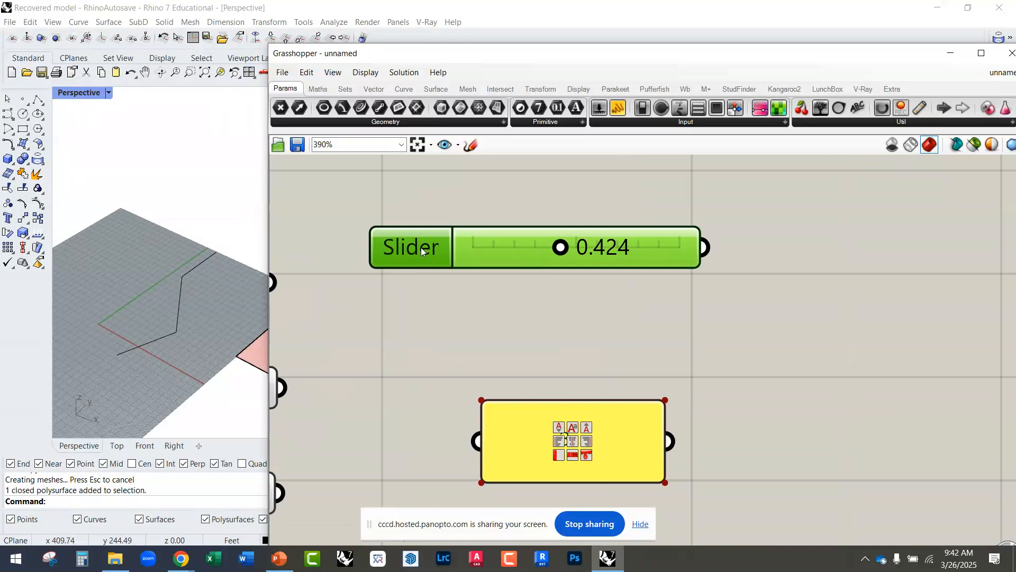
double_click(411, 247)
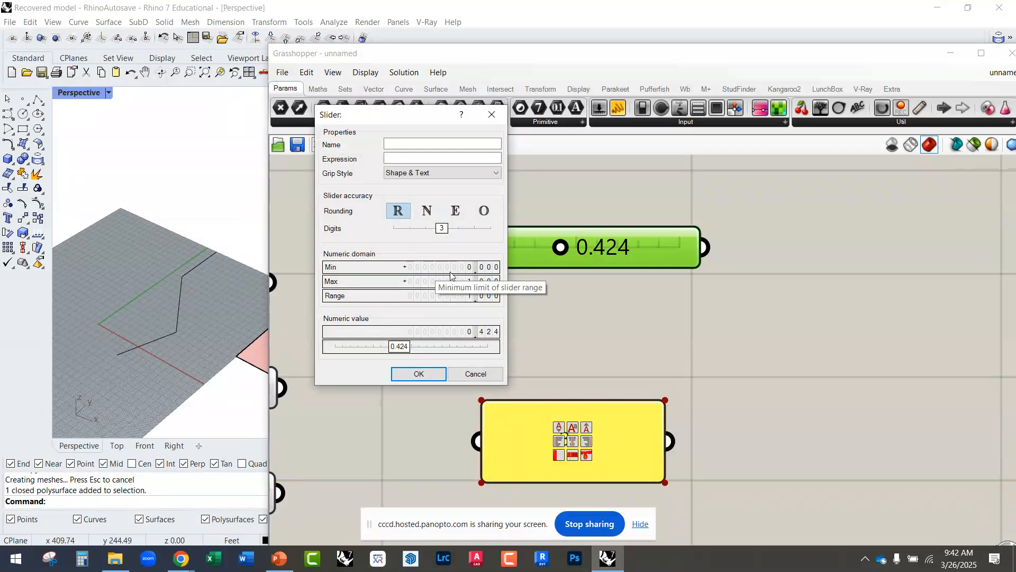
click(464, 282)
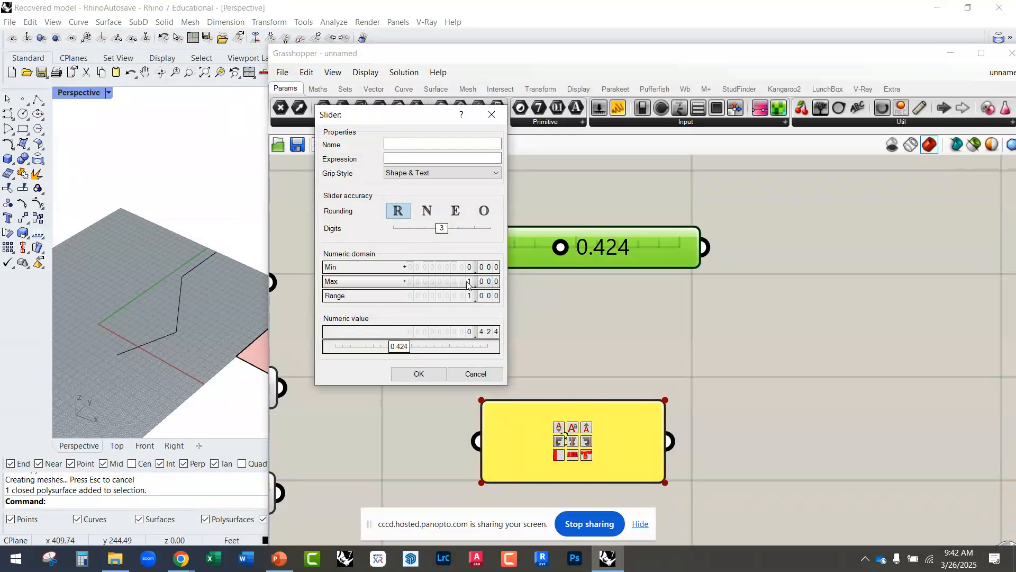
double_click(459, 287)
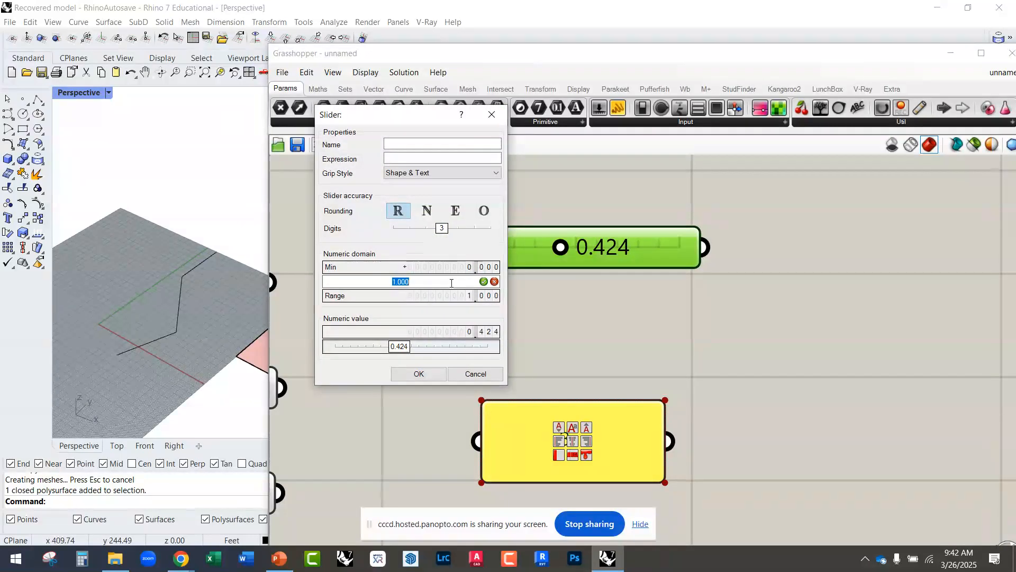
text(30)
key(Return)
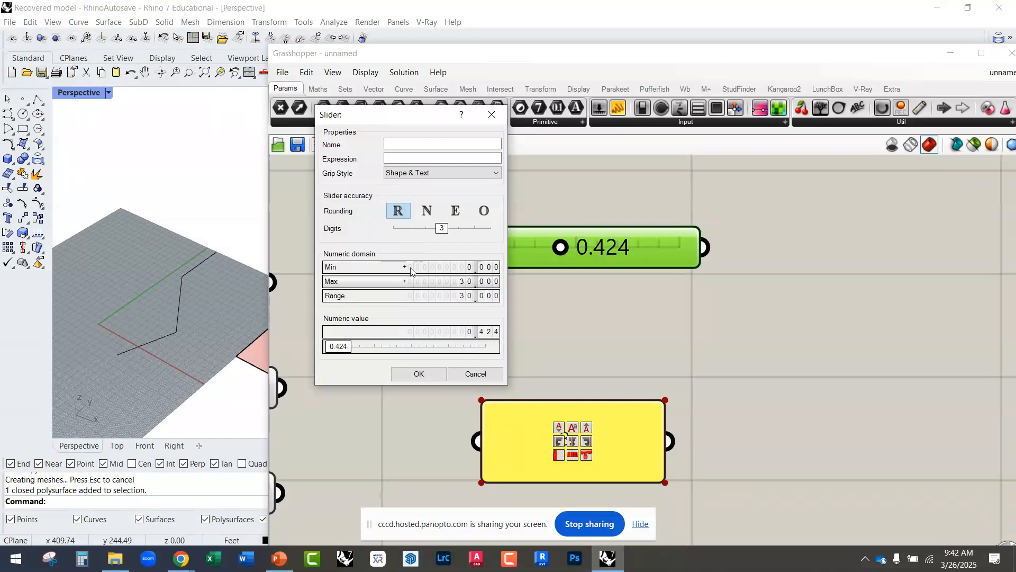
Step: Set the slider's minimum to -10, switch its rounding to N for whole numbers, and accept the settings
double_click(437, 269)
text(-10)
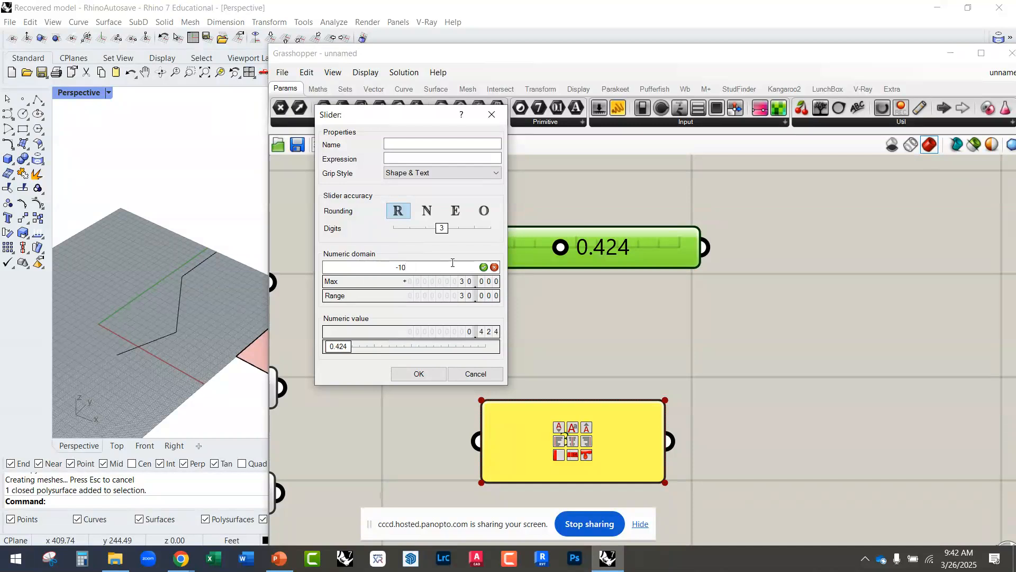
click(483, 267)
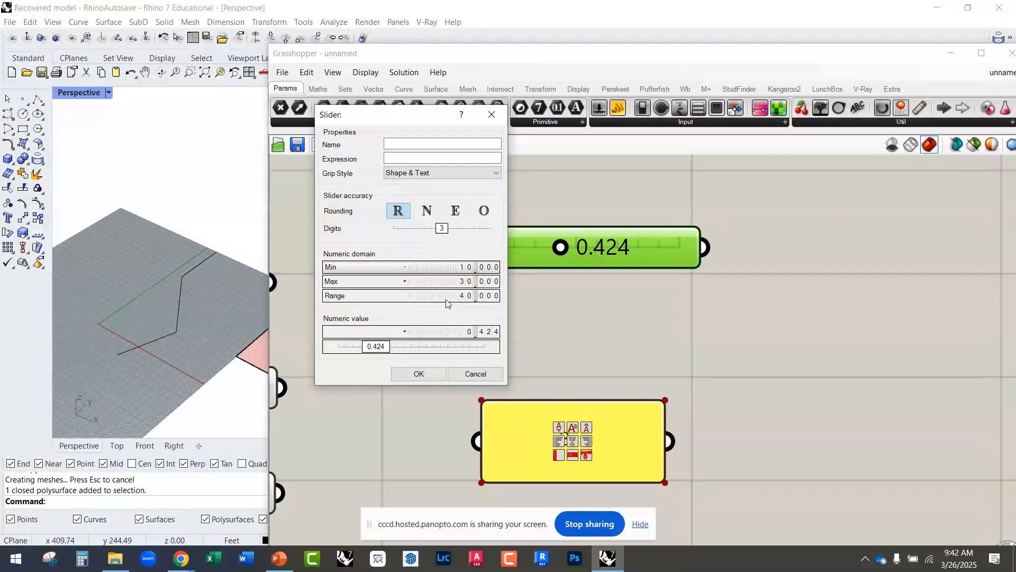
click(420, 212)
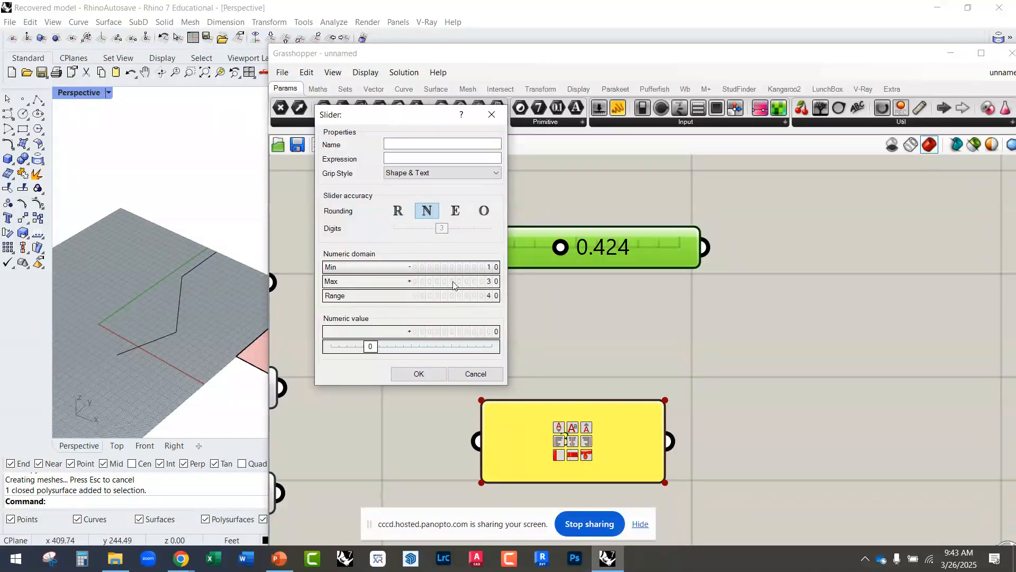
click(417, 378)
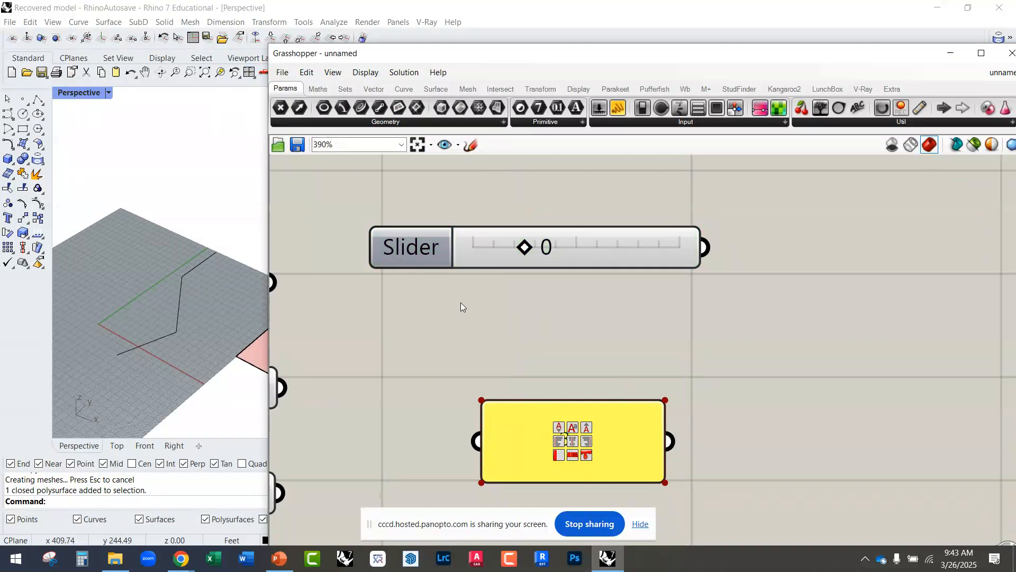
Step: Set the value of the Number Slider above the Panel to 16
scroll(431, 265, down, 3)
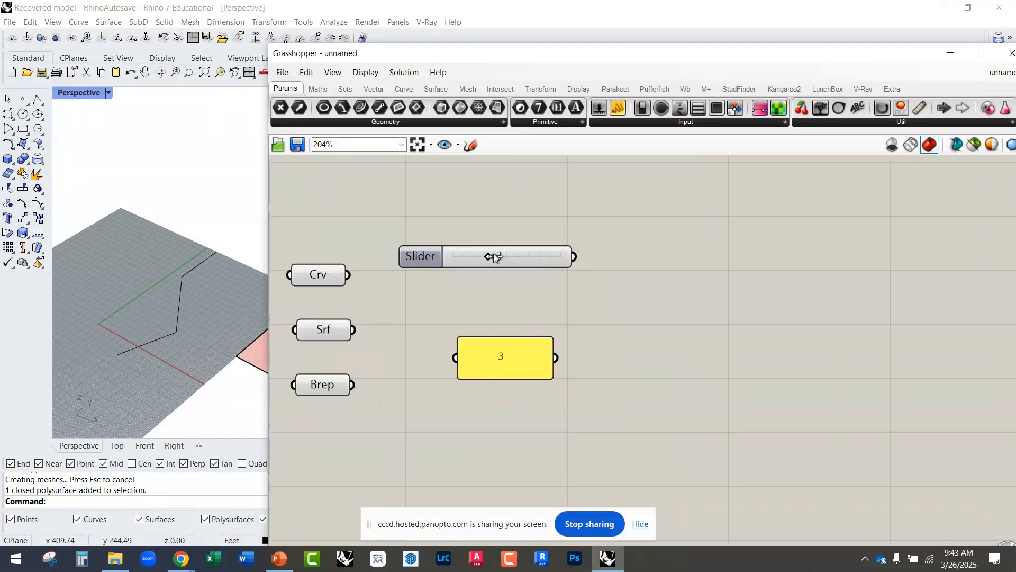
drag(520, 257, 569, 262)
scroll(481, 256, up, 4)
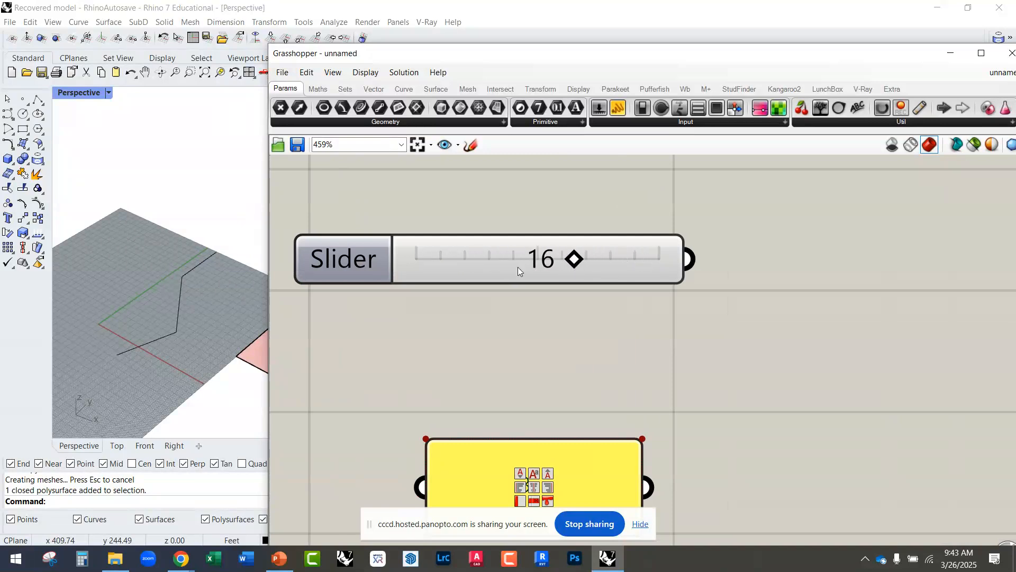
scroll(508, 261, down, 4)
scroll(530, 265, down, 3)
scroll(476, 270, up, 4)
drag(470, 271, 462, 243)
click(462, 245)
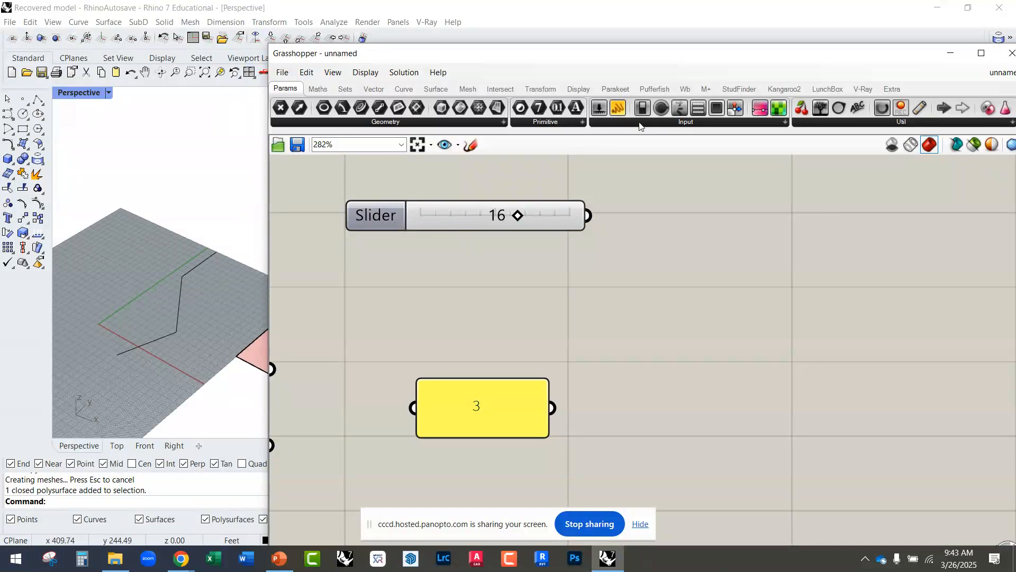
Step: Add a second Number Slider by entering 25 in the canvas search, set it to 24 and place it just below the first slider
click(611, 126)
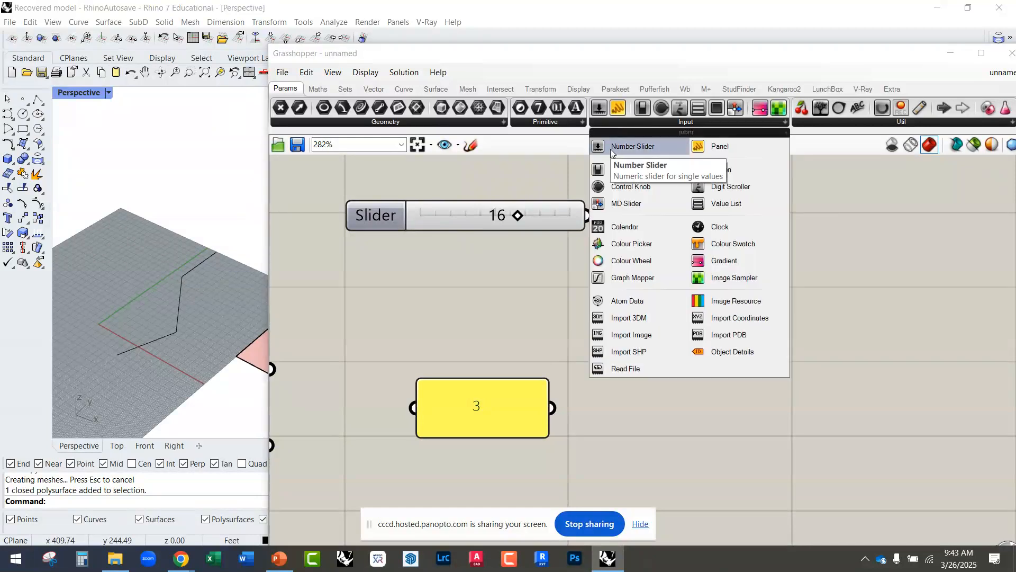
double_click(418, 297)
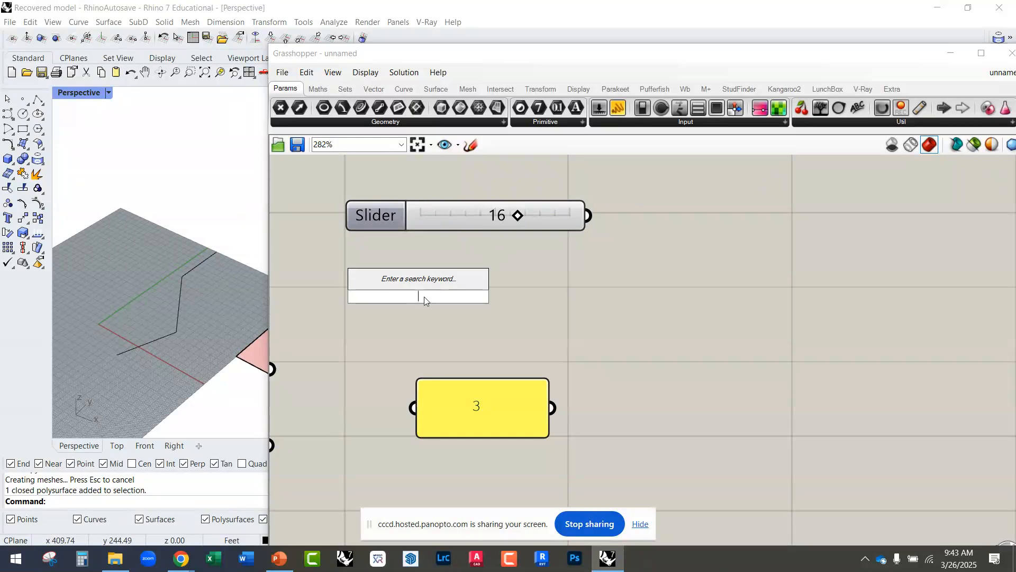
text(25)
click(438, 288)
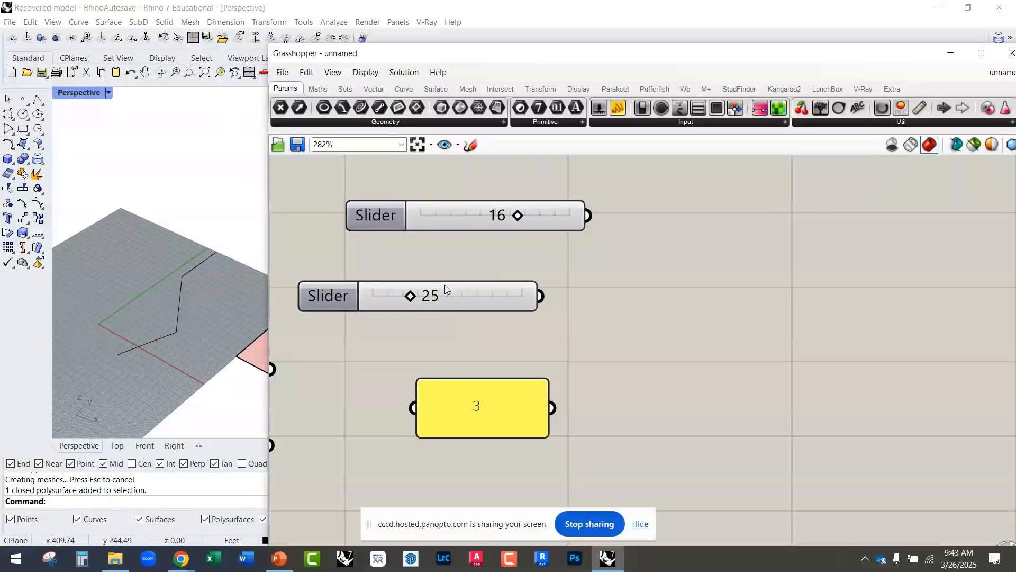
drag(463, 306, 443, 315)
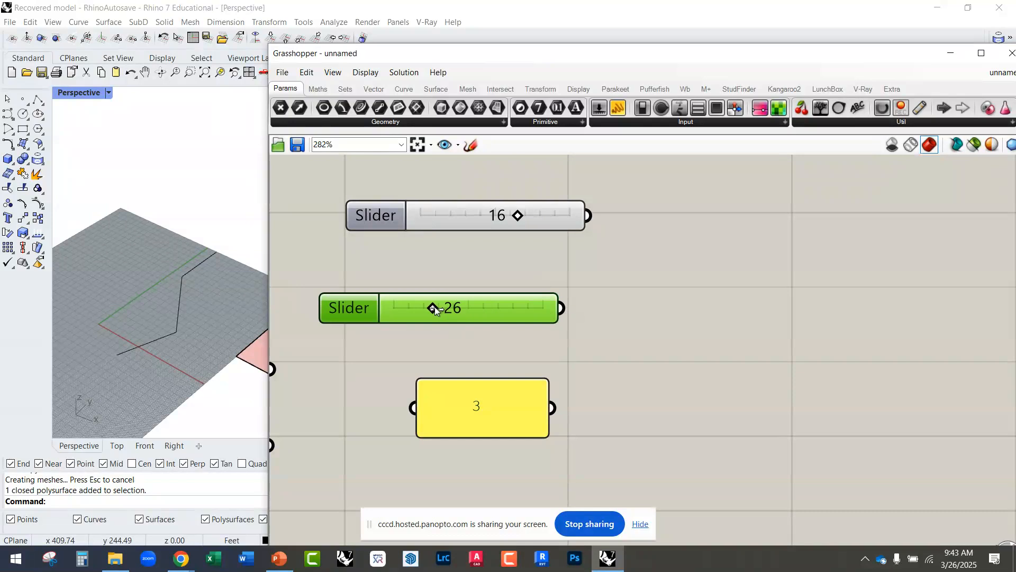
drag(502, 316, 512, 284)
Step: Add a third Number Slider by entering 25.56 in the canvas search, place it below the second and set it to 59.64
click(502, 324)
double_click(501, 323)
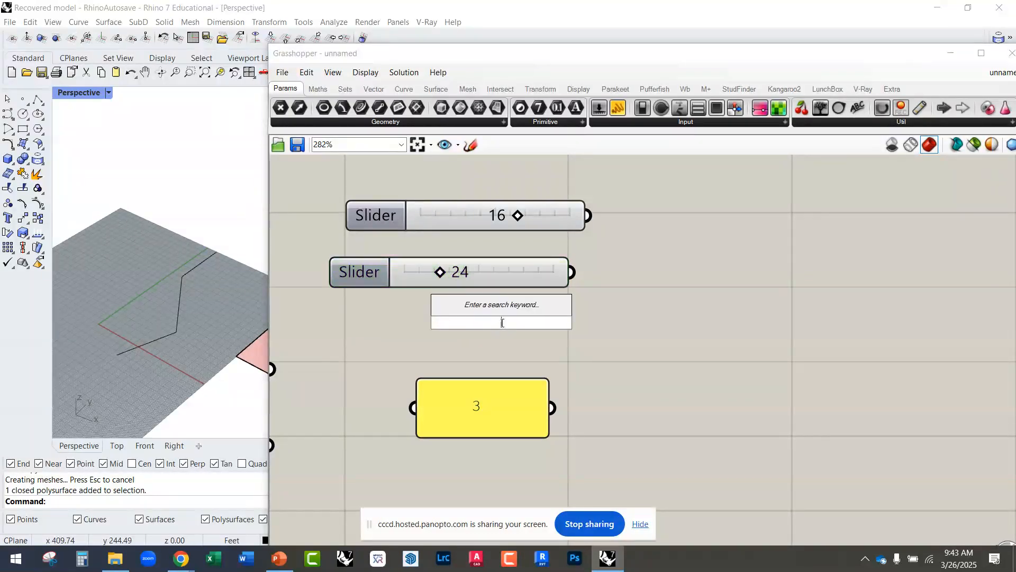
text(25.5)
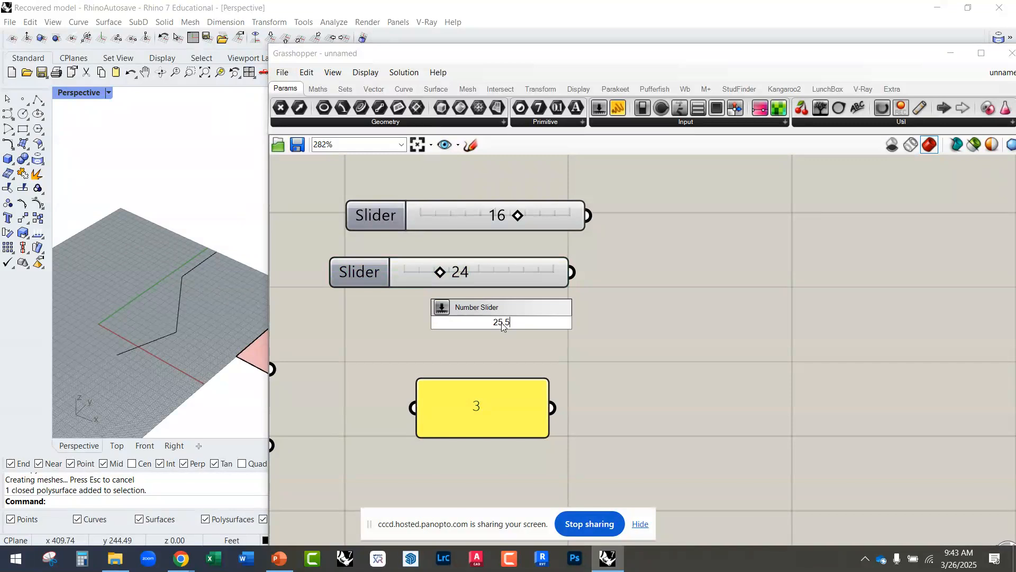
text(6)
key(Return)
drag(568, 325, 539, 342)
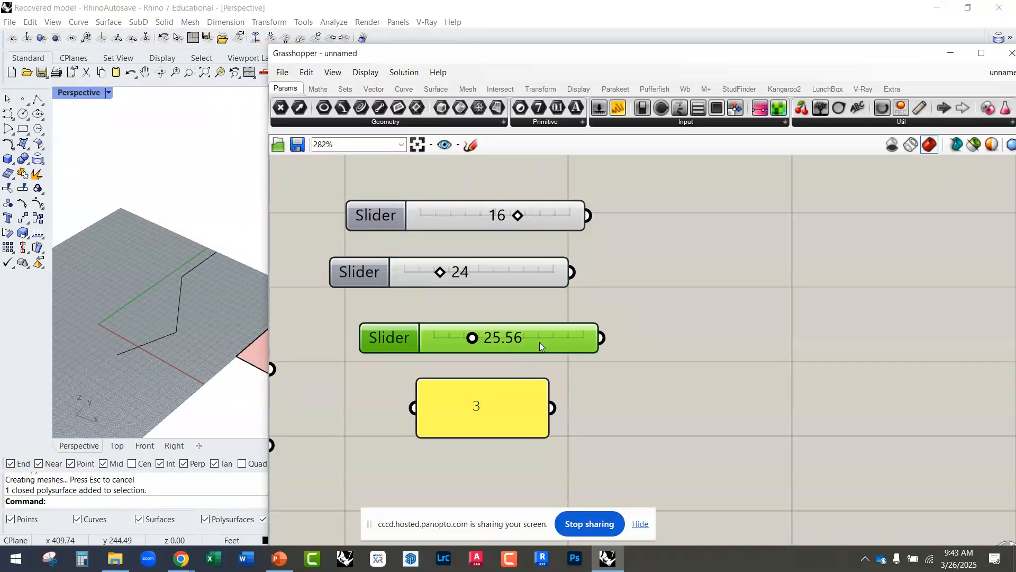
mouse_move(476, 339)
mouse_down()
mouse_move(518, 341)
mouse_move(434, 335)
mouse_move(510, 340)
mouse_move(493, 341)
mouse_up()
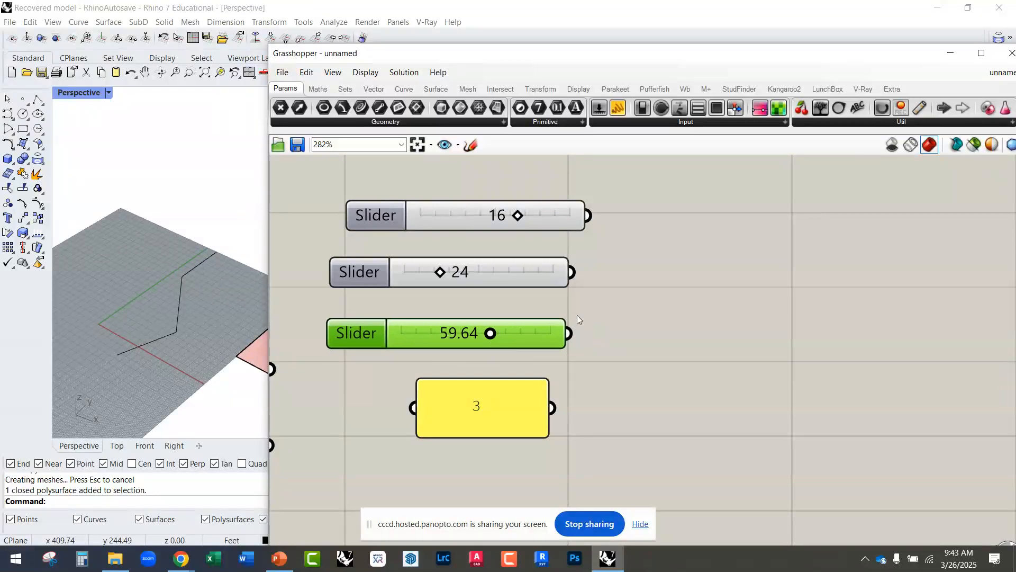
Step: Move the Panel containing 3 closer beneath the third slider, roughly aligning their right edges
right_drag(577, 316, 673, 324)
scroll(587, 332, down, 3)
click(596, 394)
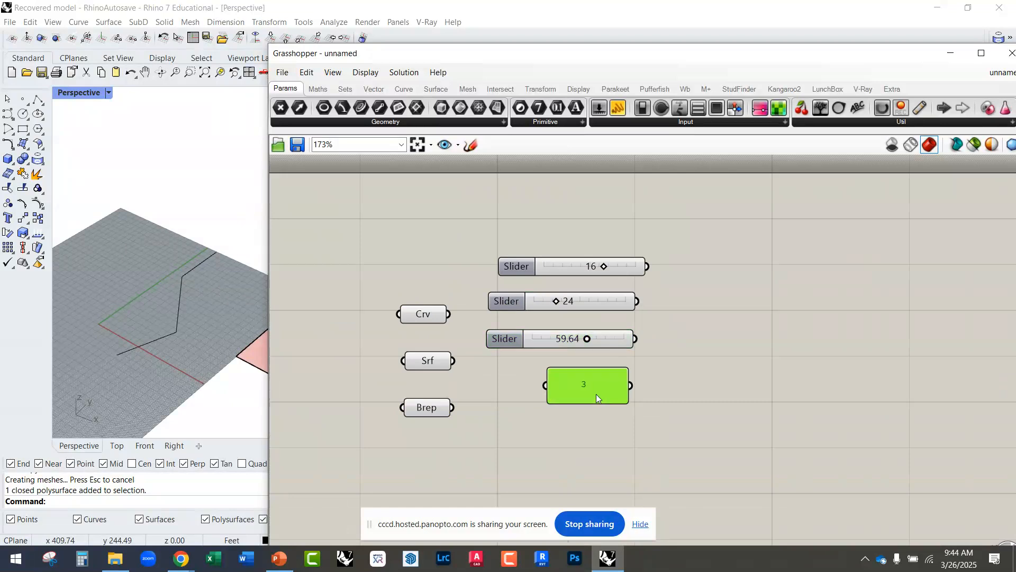
scroll(599, 386, up, 4)
scroll(643, 402, down, 3)
right_drag(581, 404, 516, 399)
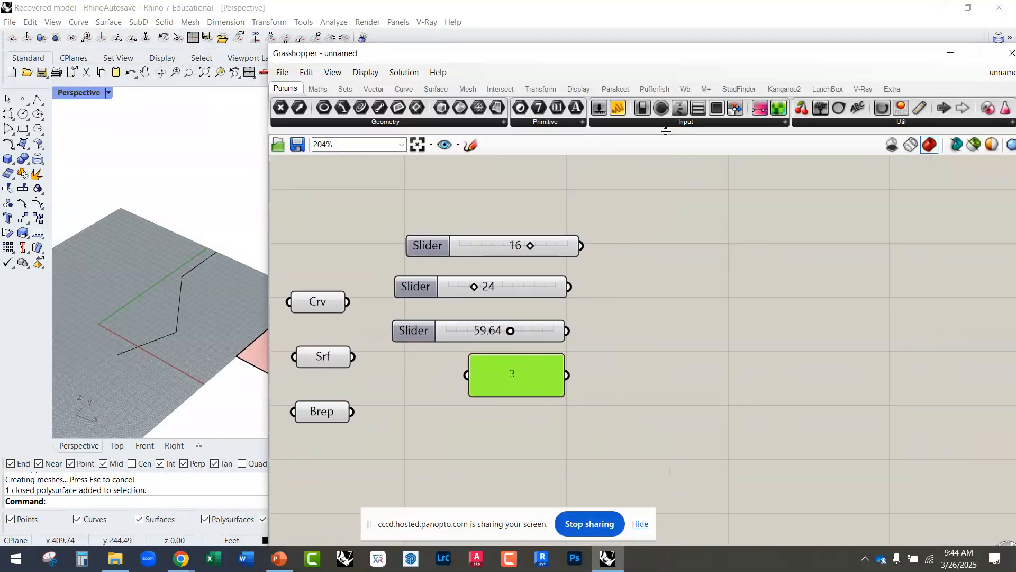
Step: Add a Boolean Toggle below the Panel containing 3, reposition it, and delete it
click(666, 124)
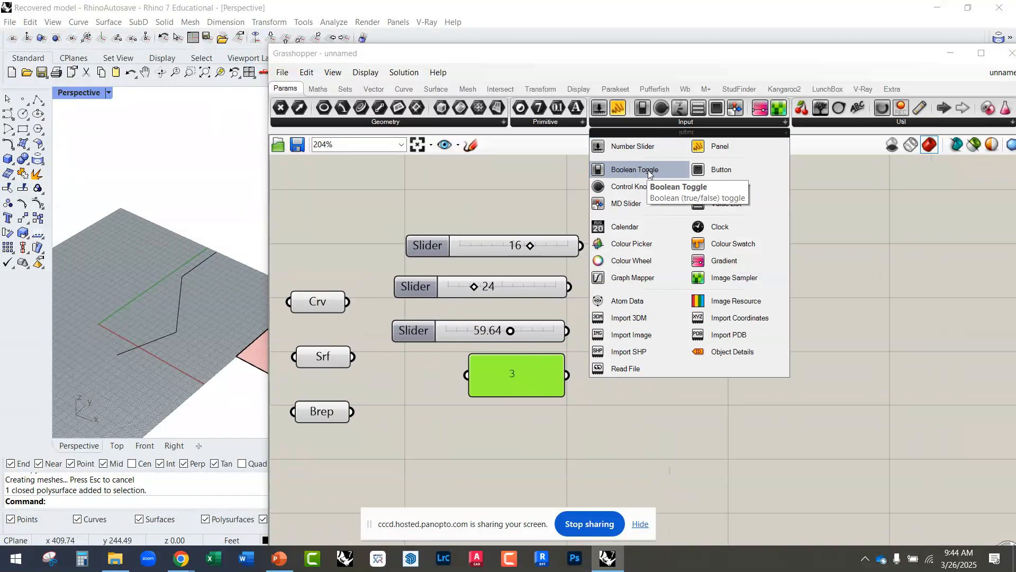
drag(646, 176, 511, 439)
scroll(559, 437, up, 3)
right_drag(553, 398, 623, 343)
scroll(469, 387, down, 3)
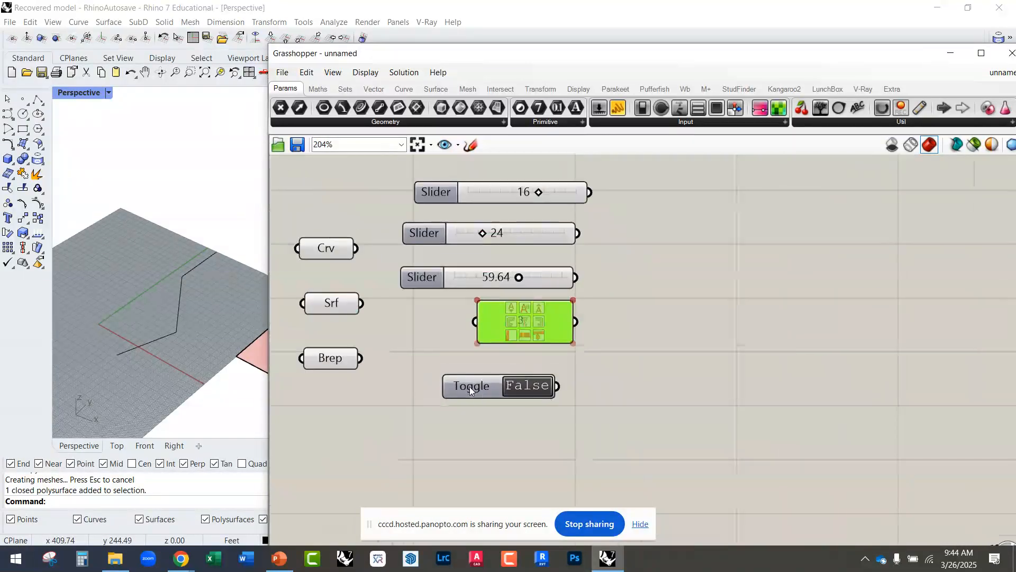
drag(469, 386, 492, 399)
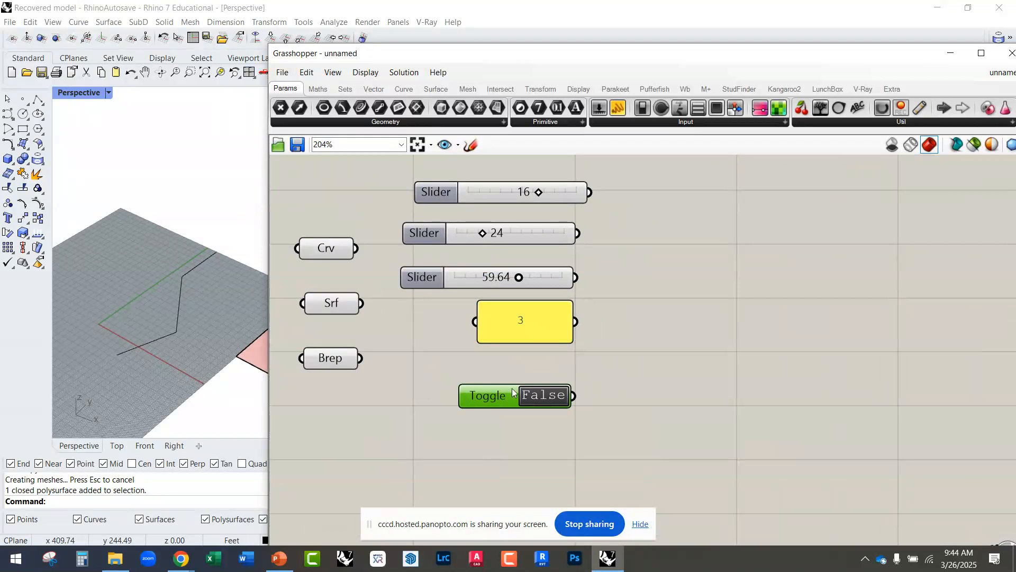
drag(504, 399, 506, 411)
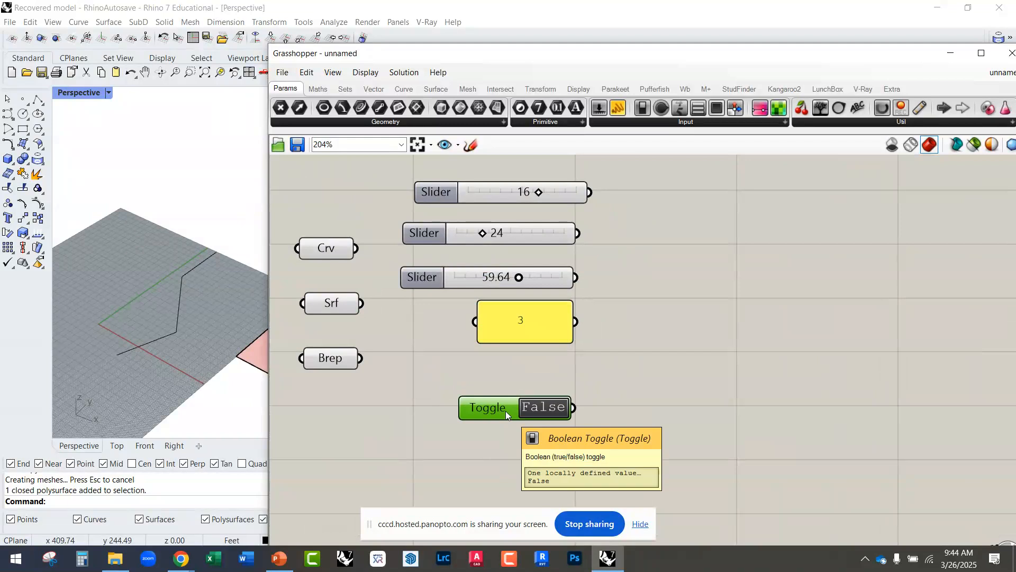
key(Delete)
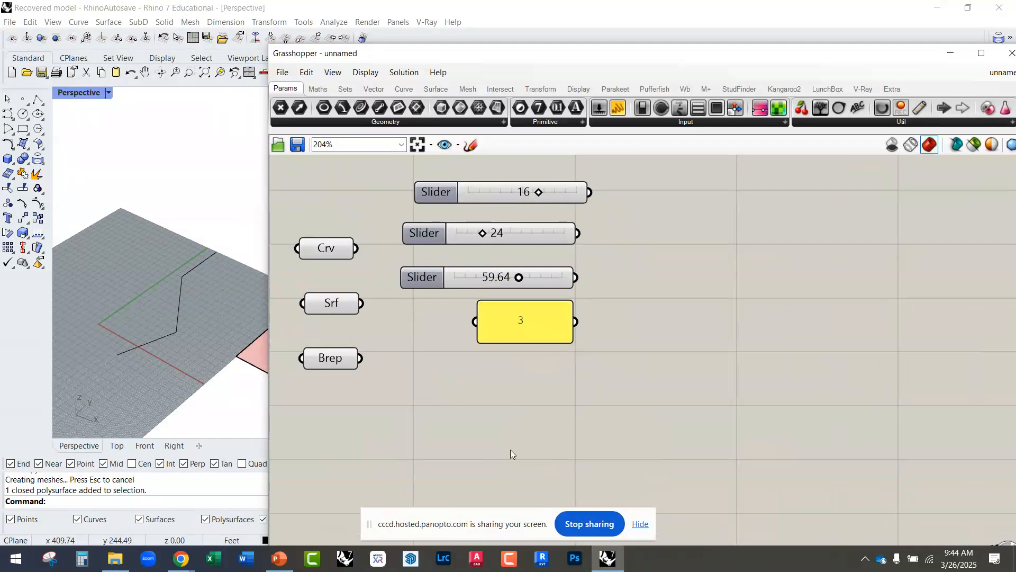
Step: Maximize the Grasshopper window and look through the Maths components, including the Operators, Script and Domain groups
mouse_move(533, 385)
right_down()
mouse_move(527, 406)
mouse_move(520, 390)
right_up()
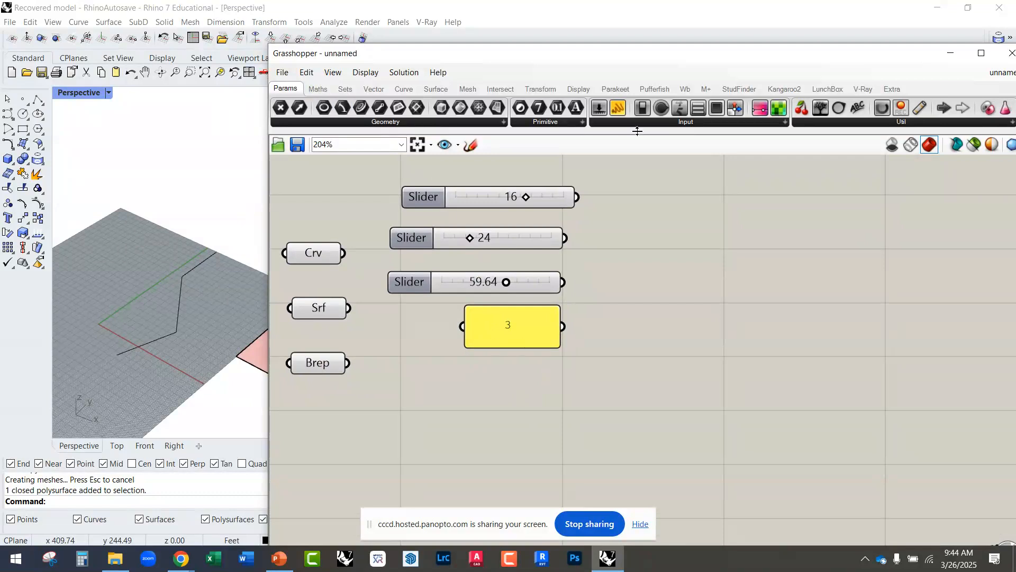
drag(341, 53, 275, 1)
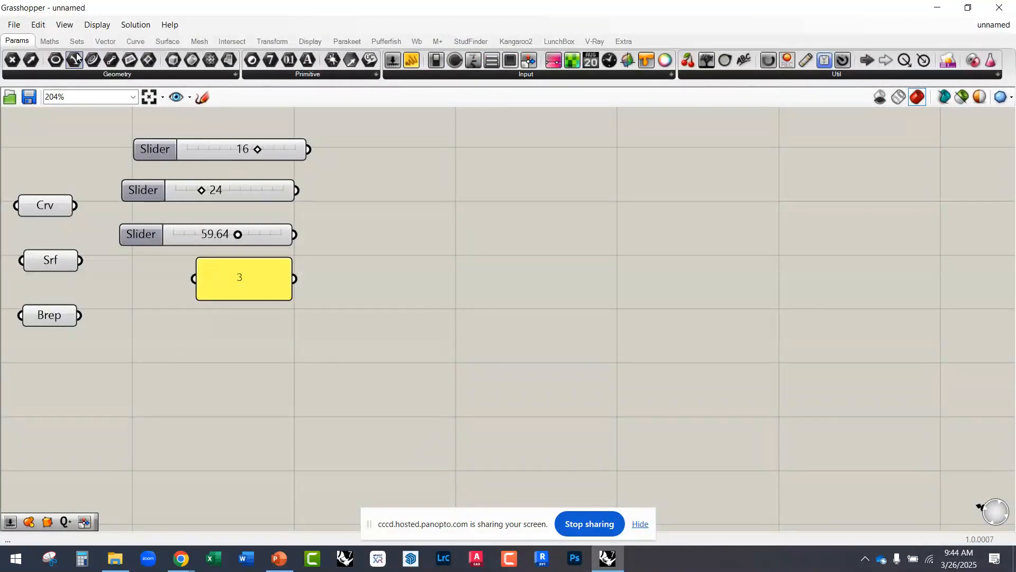
click(50, 42)
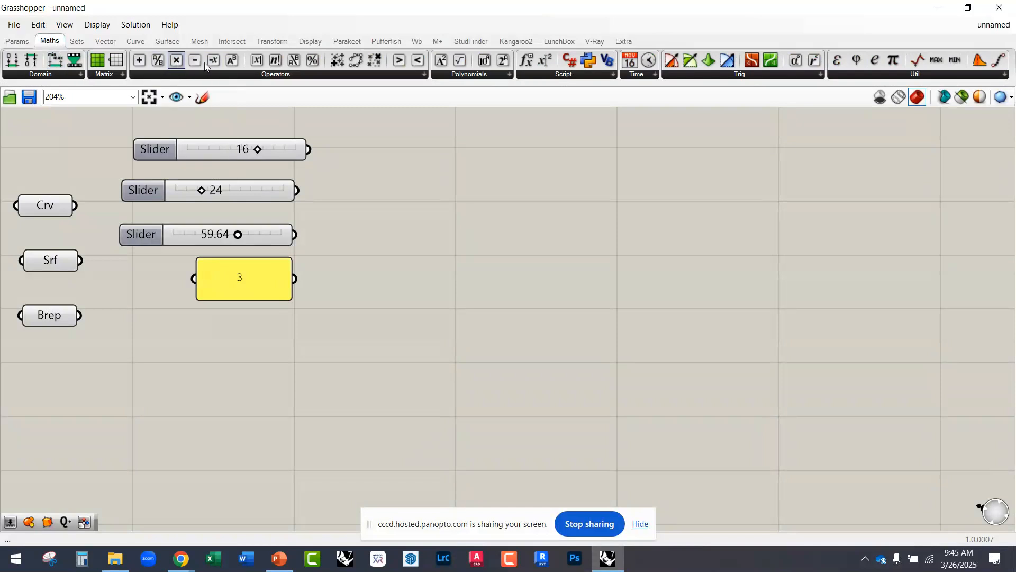
click(243, 75)
mouse_move(536, 86)
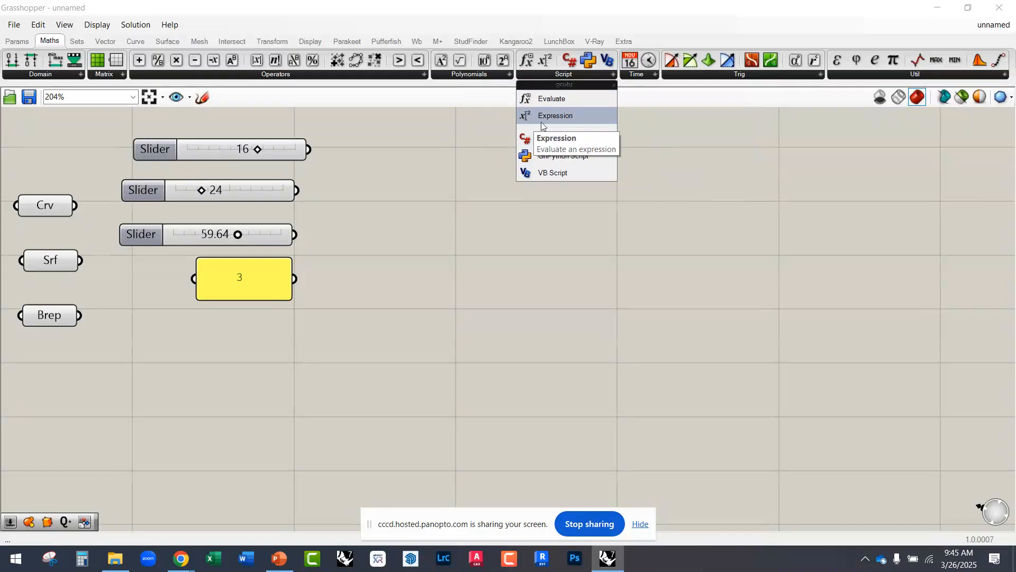
click(457, 152)
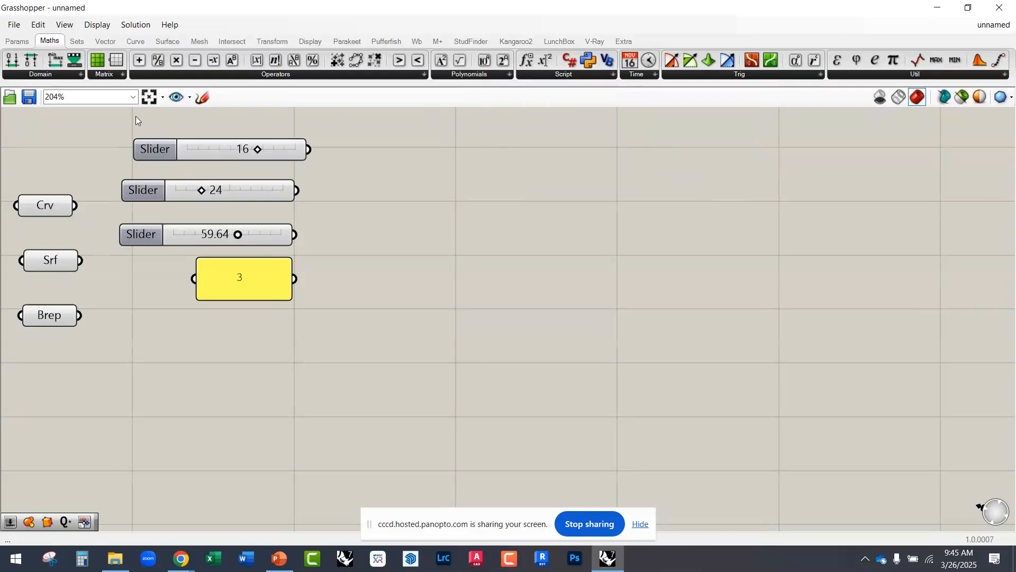
click(68, 77)
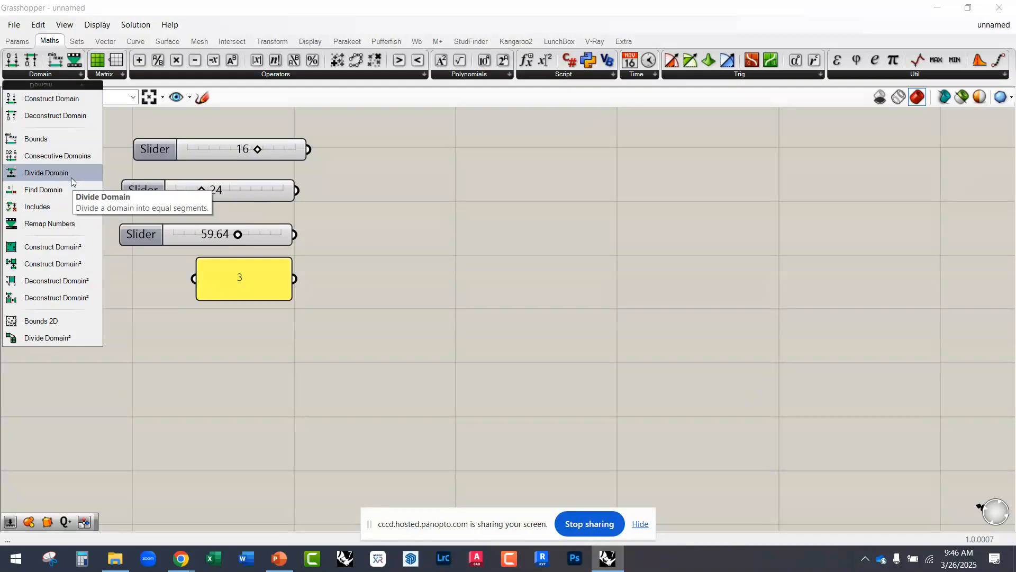
click(160, 317)
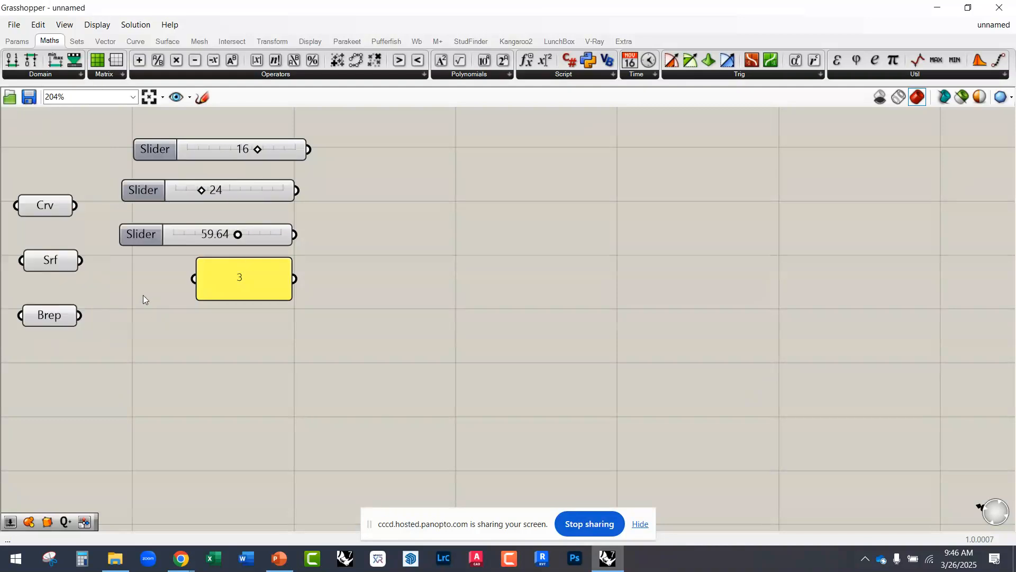
Step: Add a Dispatch component from Sets to the empty canvas, try out wires from its A and B outputs, and delete it
click(77, 41)
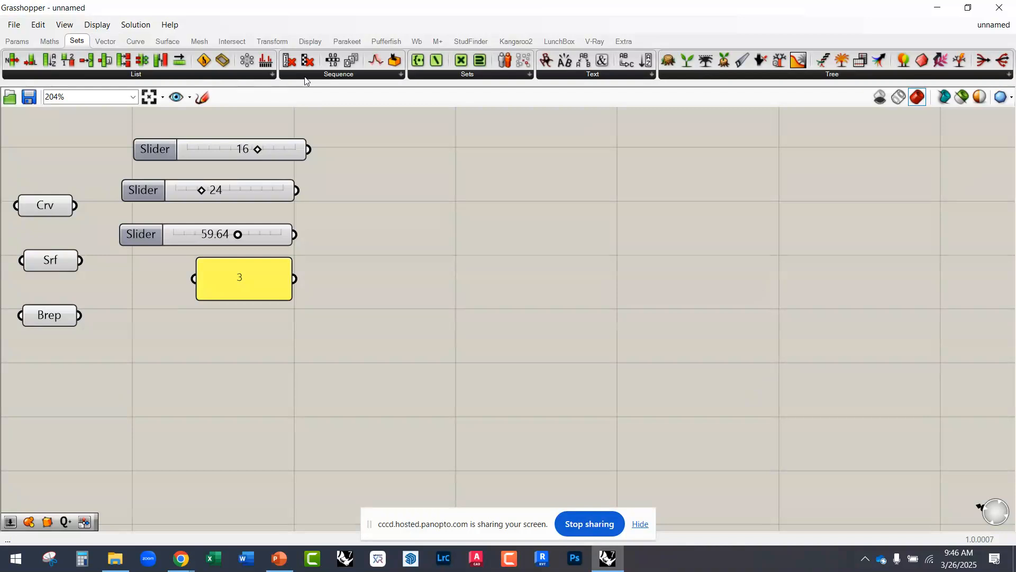
click(254, 76)
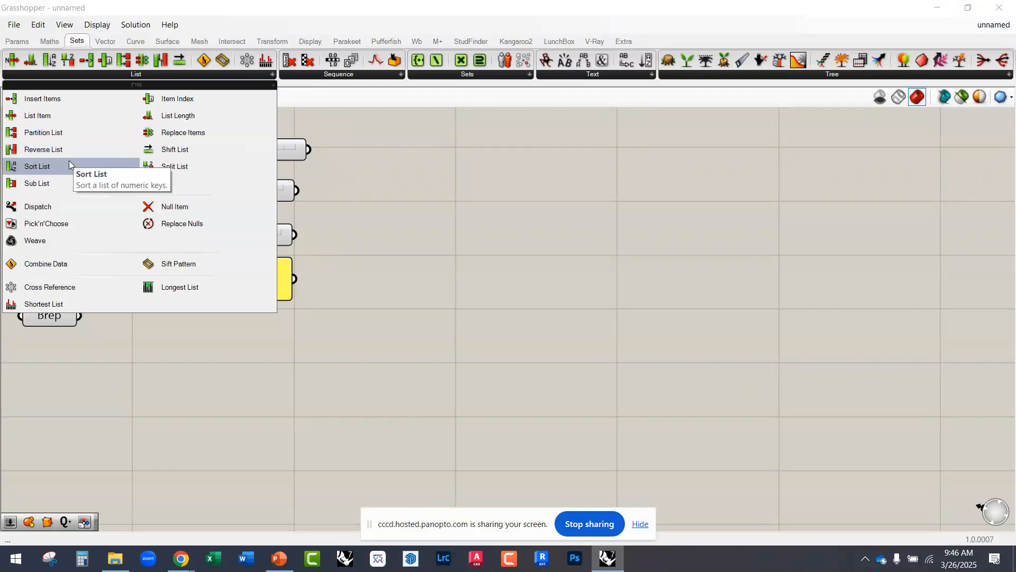
click(66, 207)
click(459, 345)
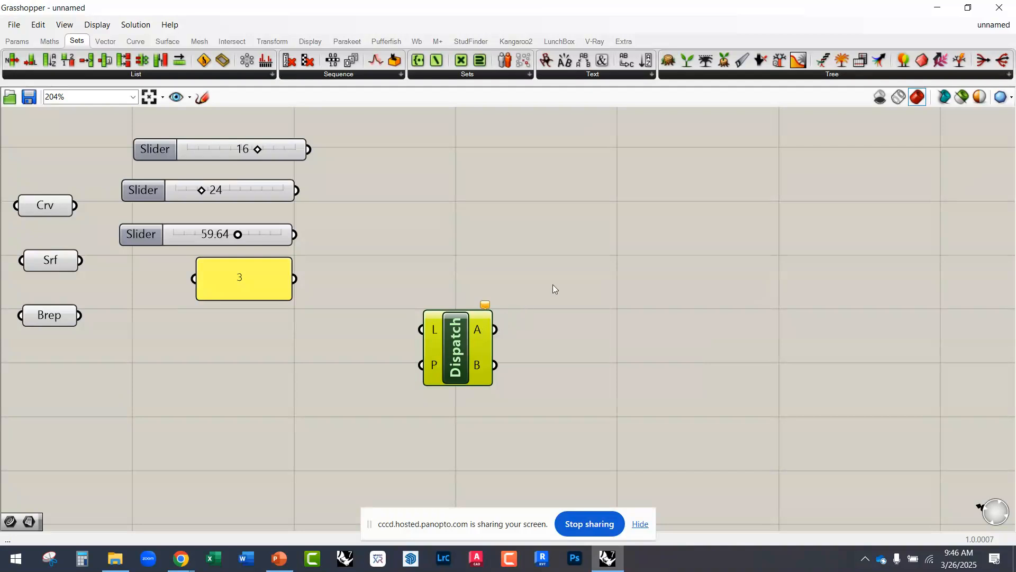
drag(496, 329, 615, 253)
drag(496, 365, 652, 472)
drag(464, 332, 427, 337)
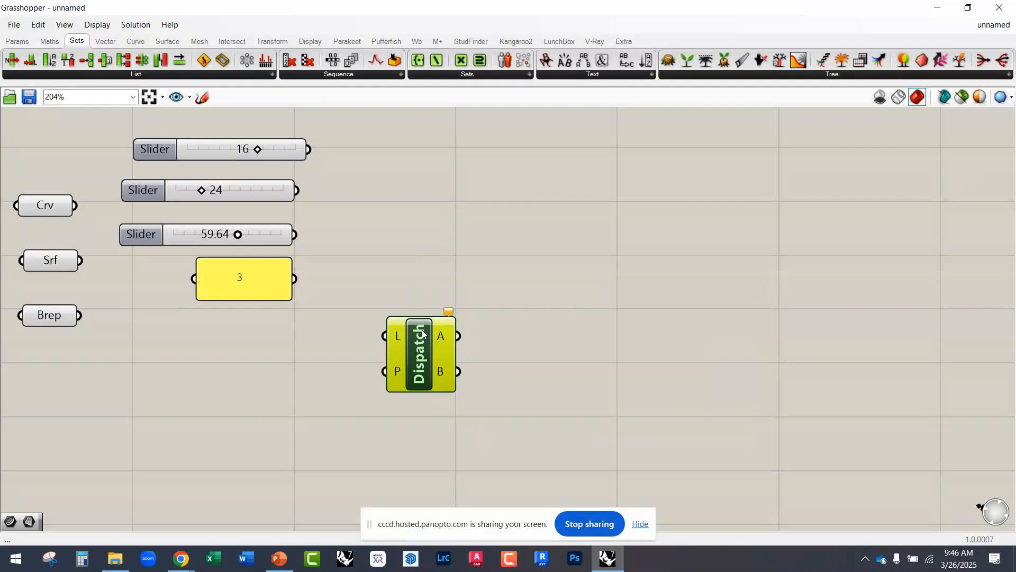
drag(422, 331, 404, 323)
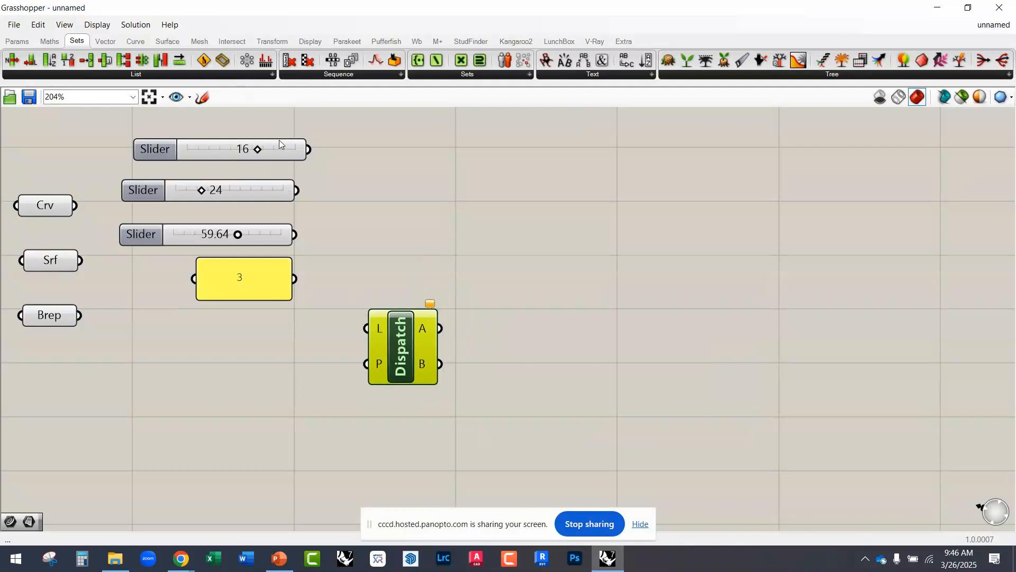
key(Delete)
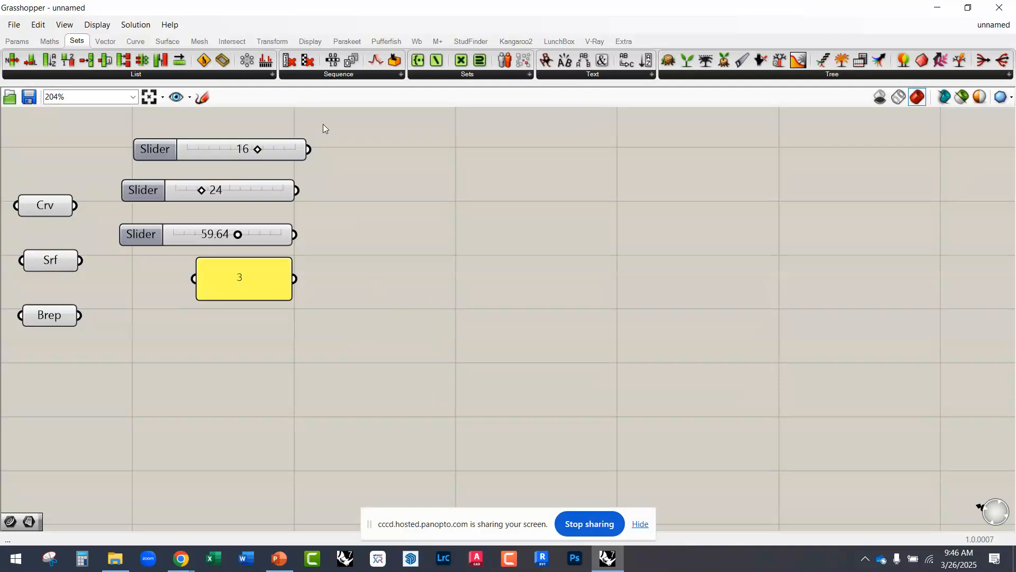
Step: Add a Random component to the empty canvas beyond the Panel containing 3, and inspect its inputs and output
click(338, 75)
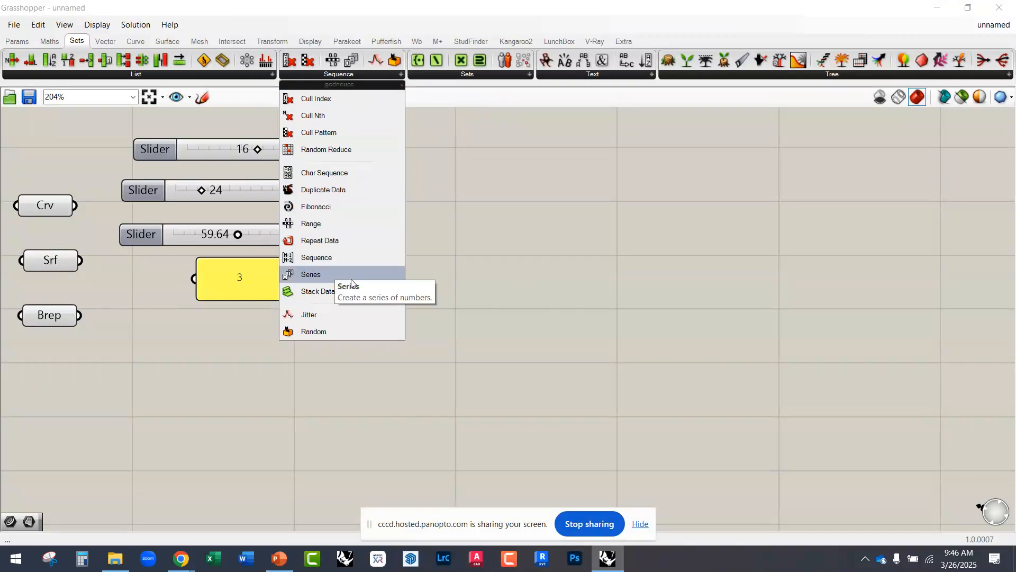
click(329, 333)
click(445, 340)
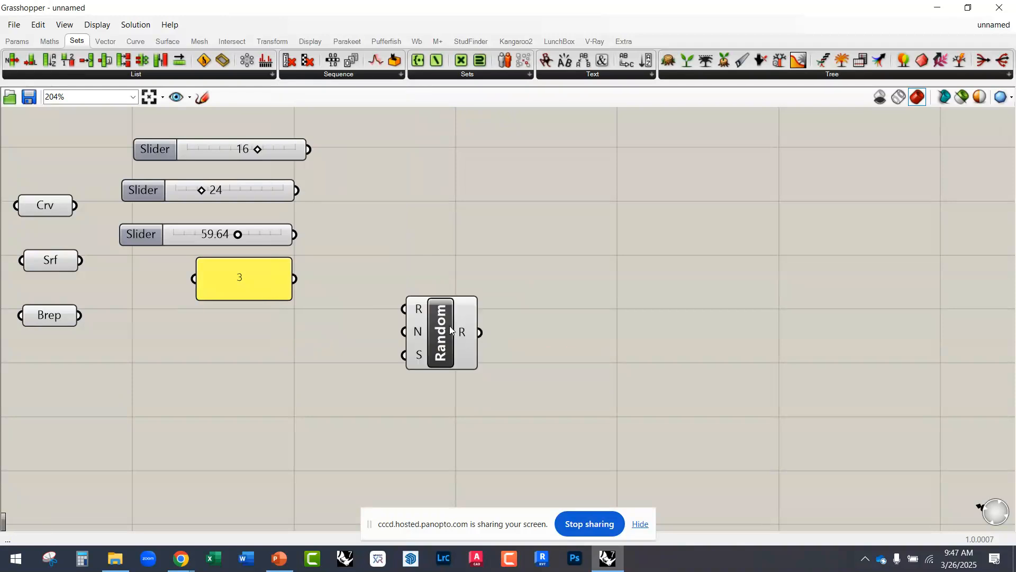
mouse_move(422, 311)
mouse_move(469, 336)
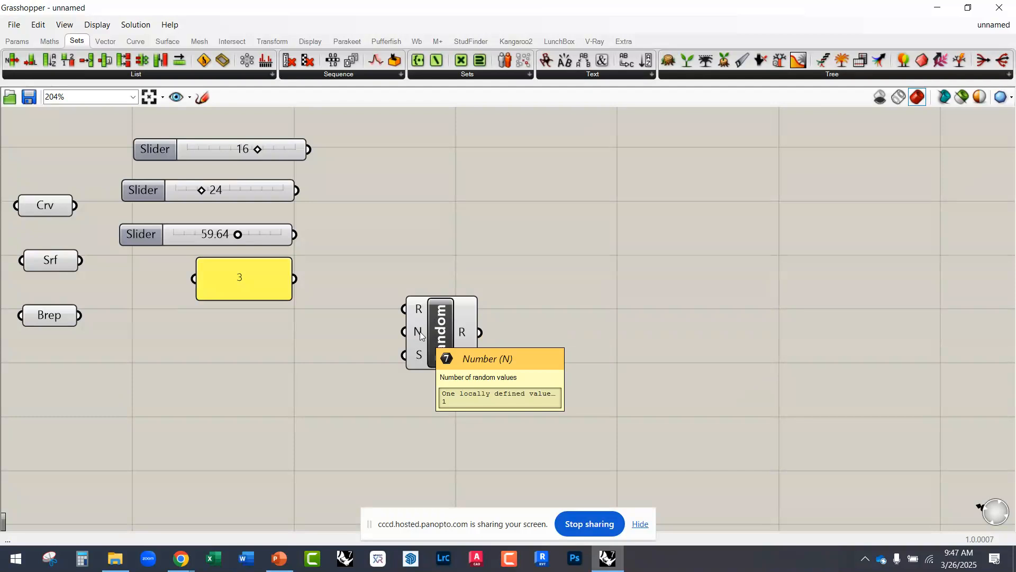
scroll(421, 335, up, 5)
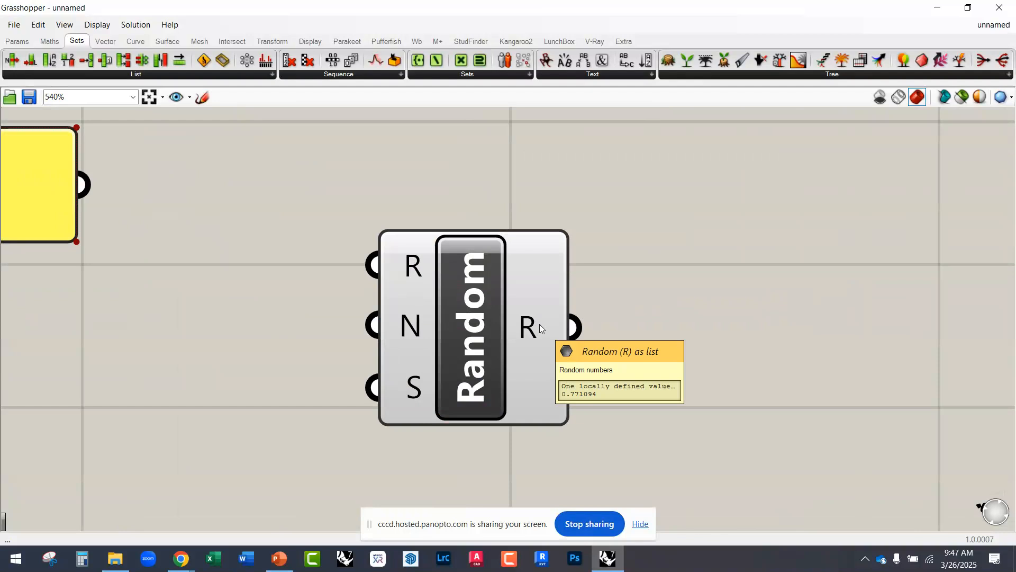
scroll(497, 324, down, 3)
drag(496, 323, 590, 352)
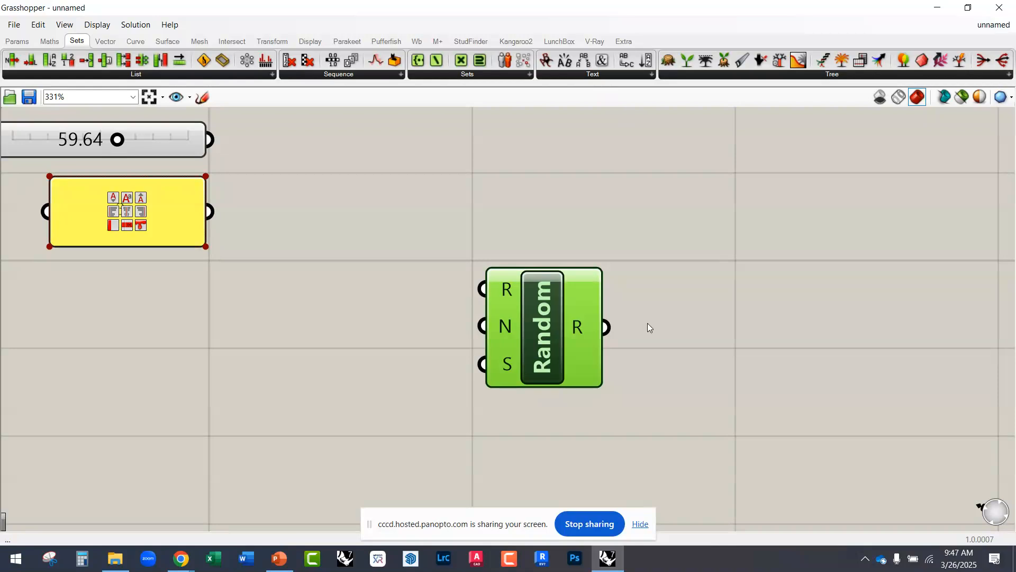
mouse_move(577, 329)
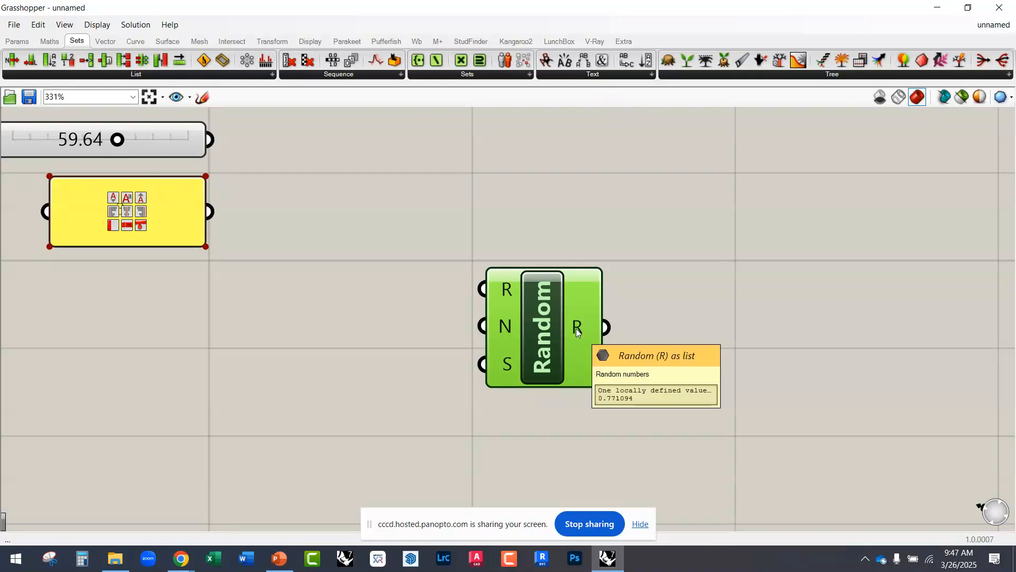
mouse_move(508, 292)
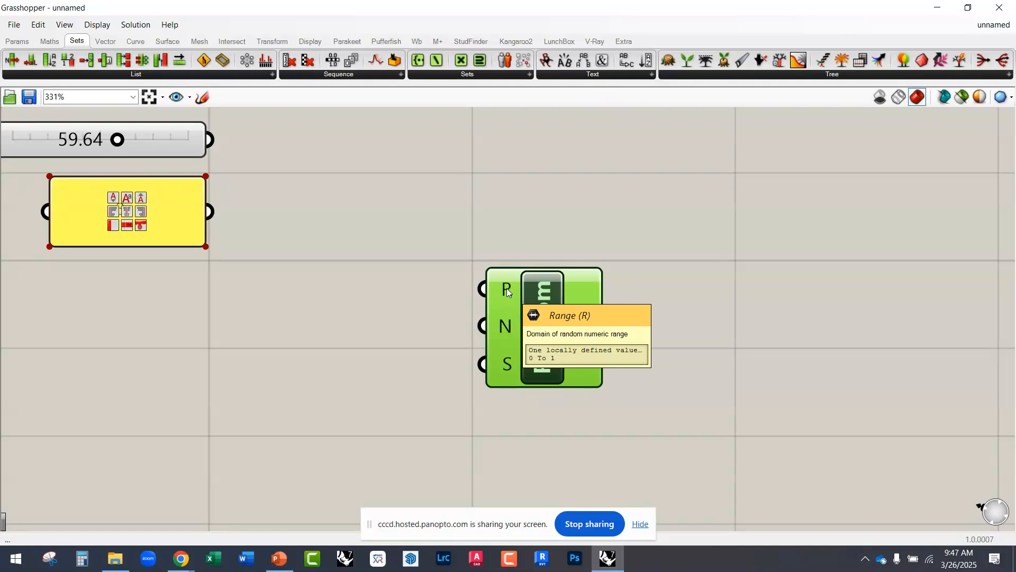
Step: Shift the Random component to the right and add a Construct Domain component on its left side
drag(542, 313, 620, 351)
click(453, 316)
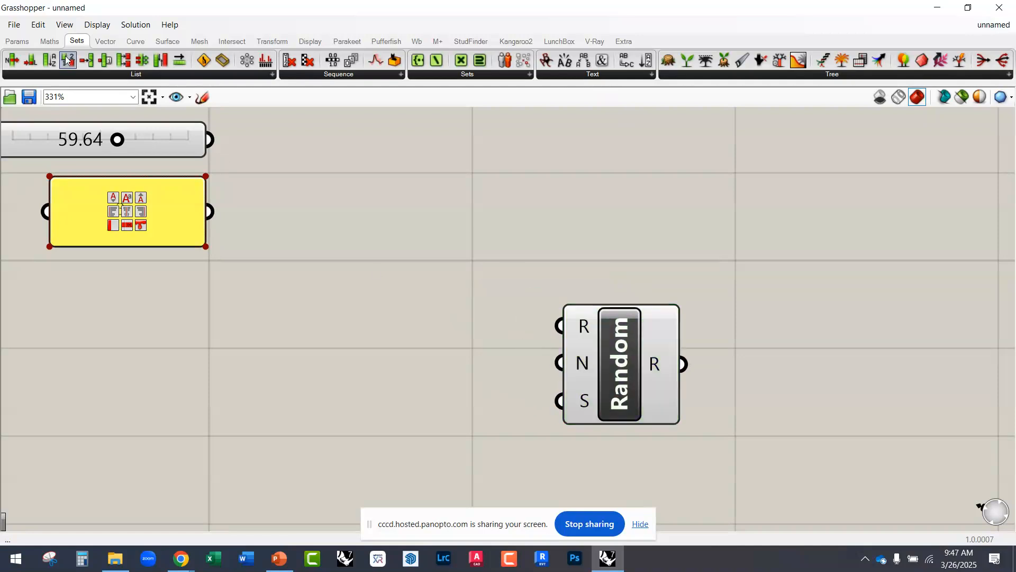
click(49, 41)
click(46, 74)
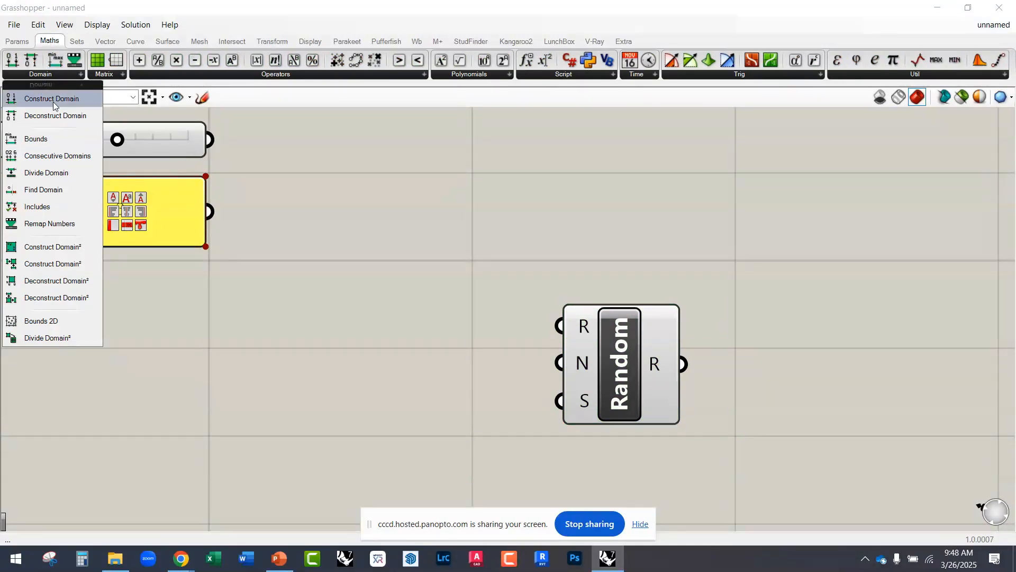
drag(53, 98, 446, 364)
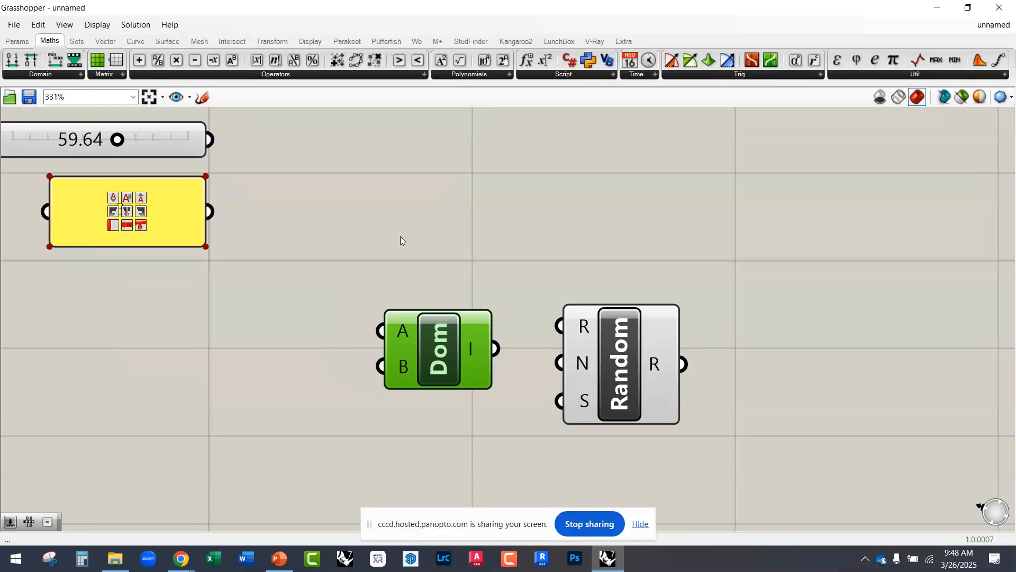
Step: Add a second Construct Domain above the first by searching the canvas for "dom", and delete it
double_click(431, 228)
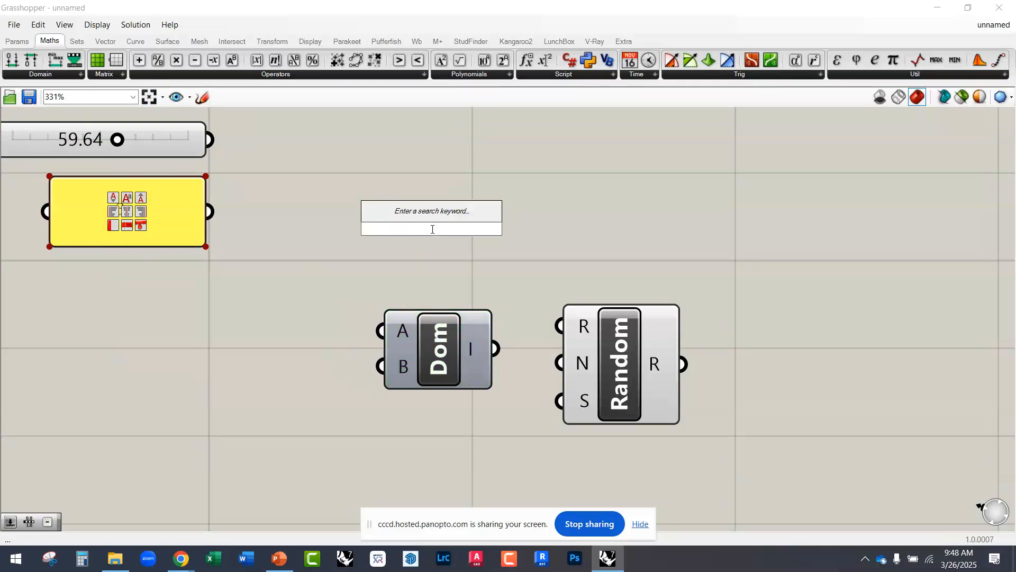
text(dom)
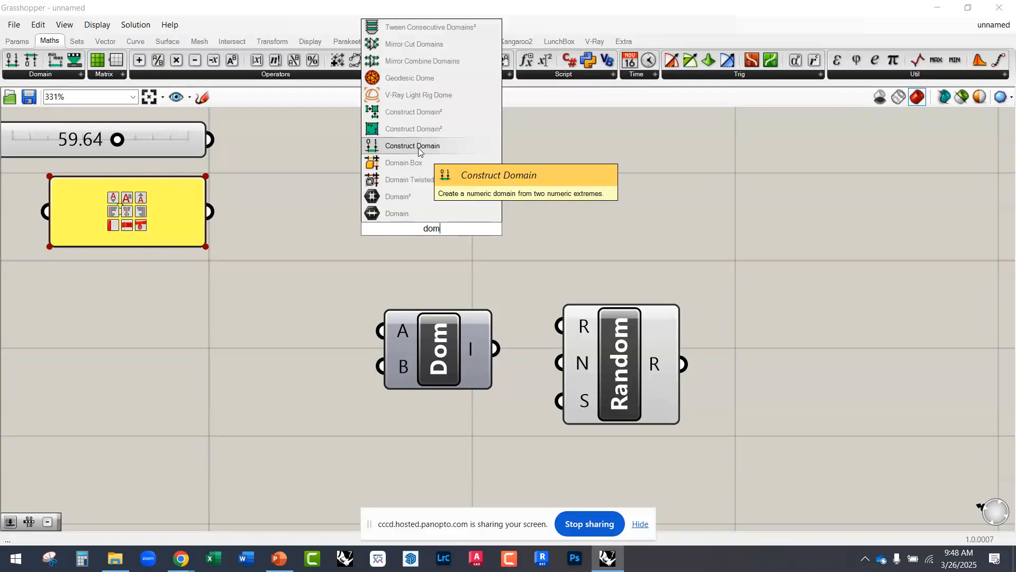
click(420, 148)
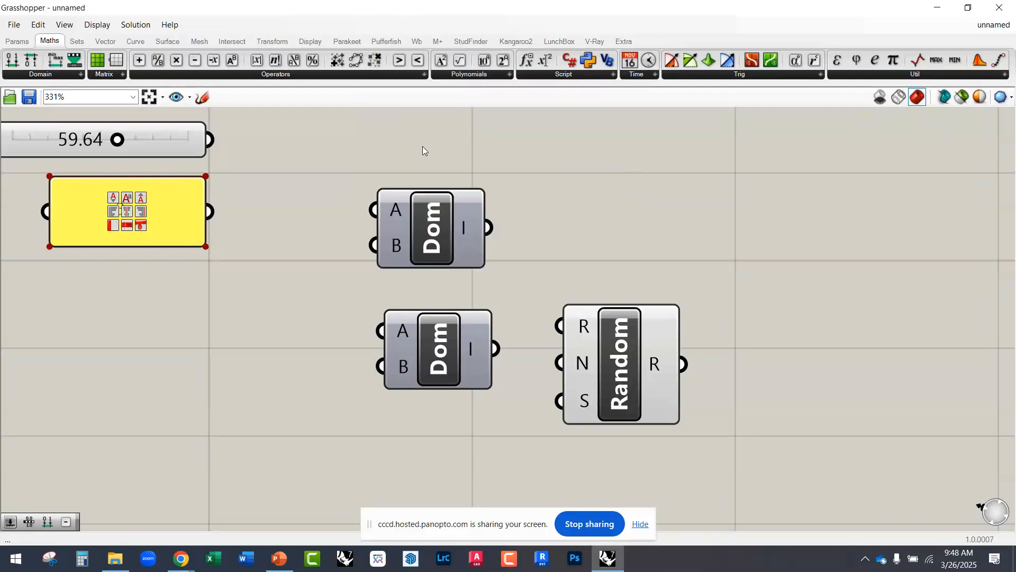
click(452, 229)
key(Delete)
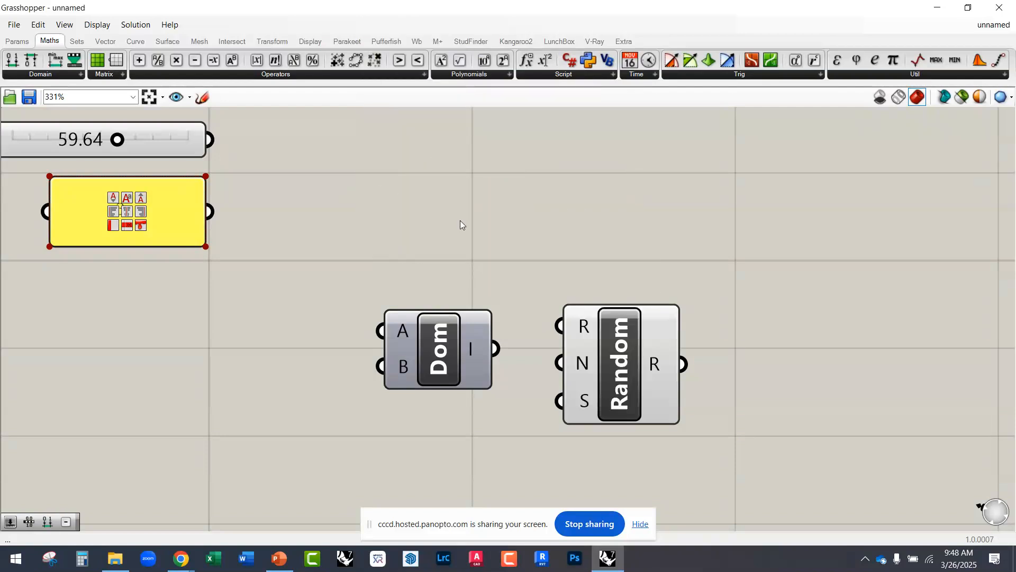
Step: Connect the Construct Domain output I to the Random component's Range input R, and move the two components closer together
click(37, 76)
right_drag(445, 320, 373, 271)
drag(508, 317, 543, 340)
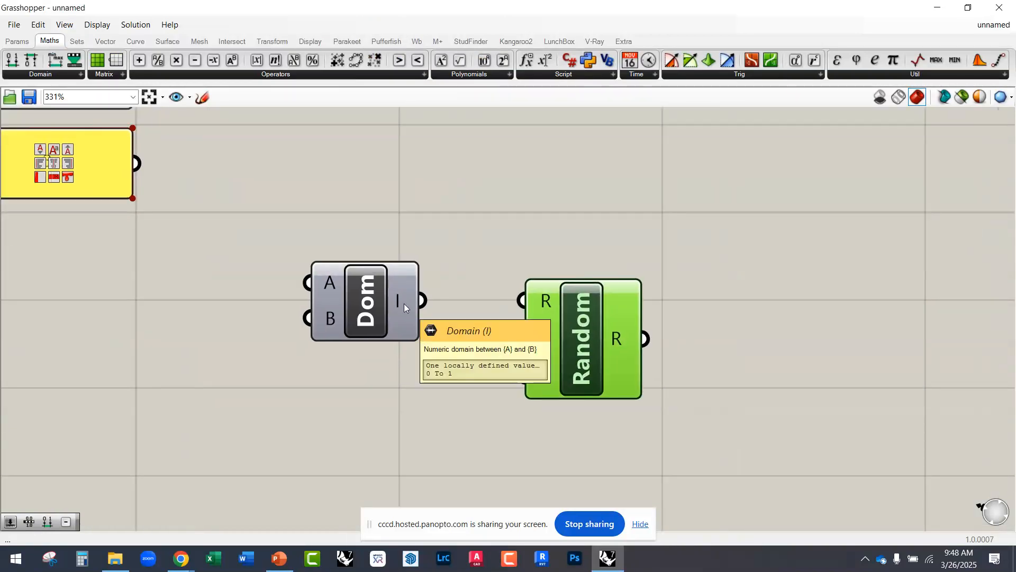
mouse_move(397, 303)
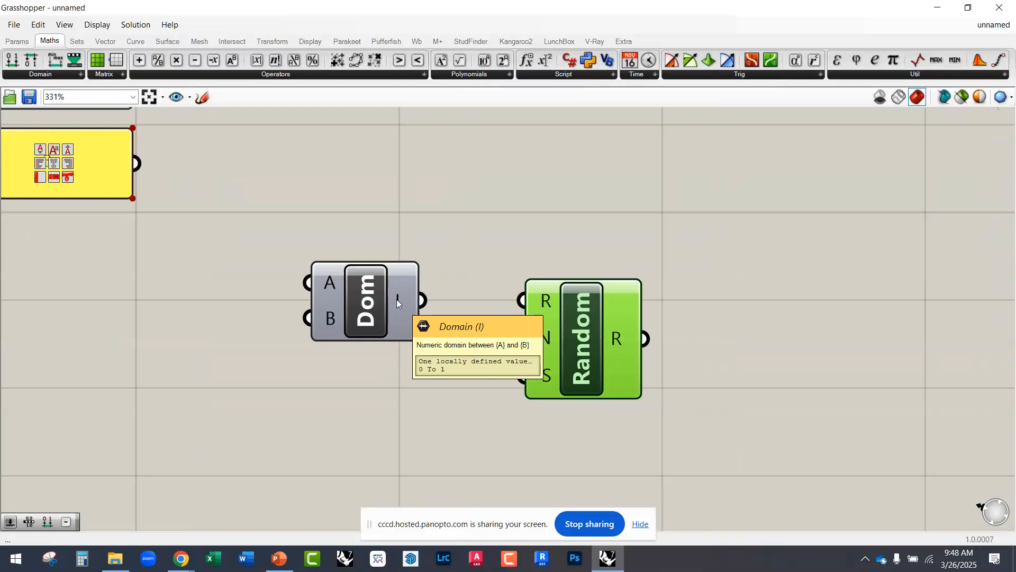
mouse_move(540, 294)
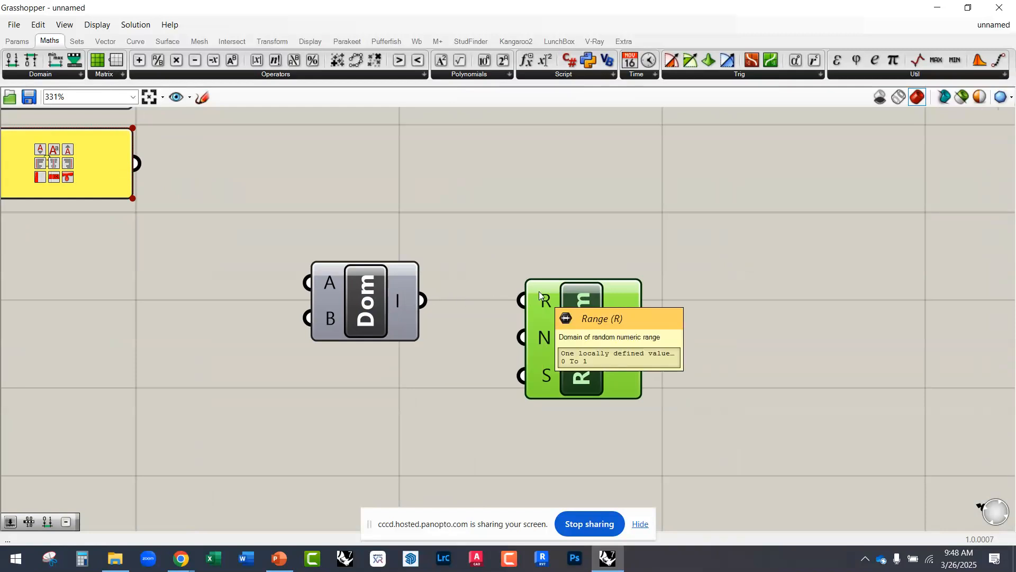
drag(422, 302, 525, 308)
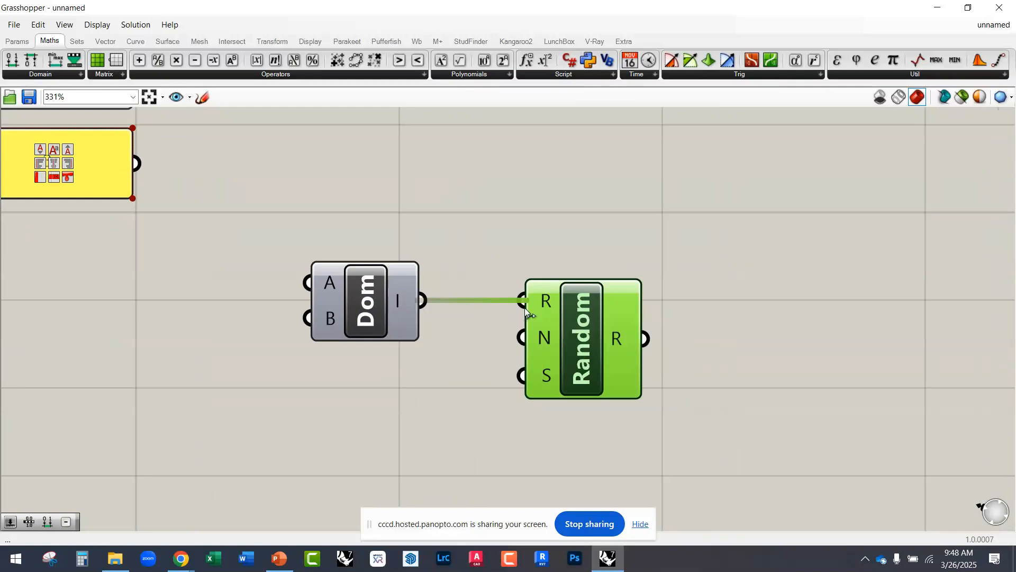
drag(388, 311, 440, 311)
drag(560, 341, 569, 357)
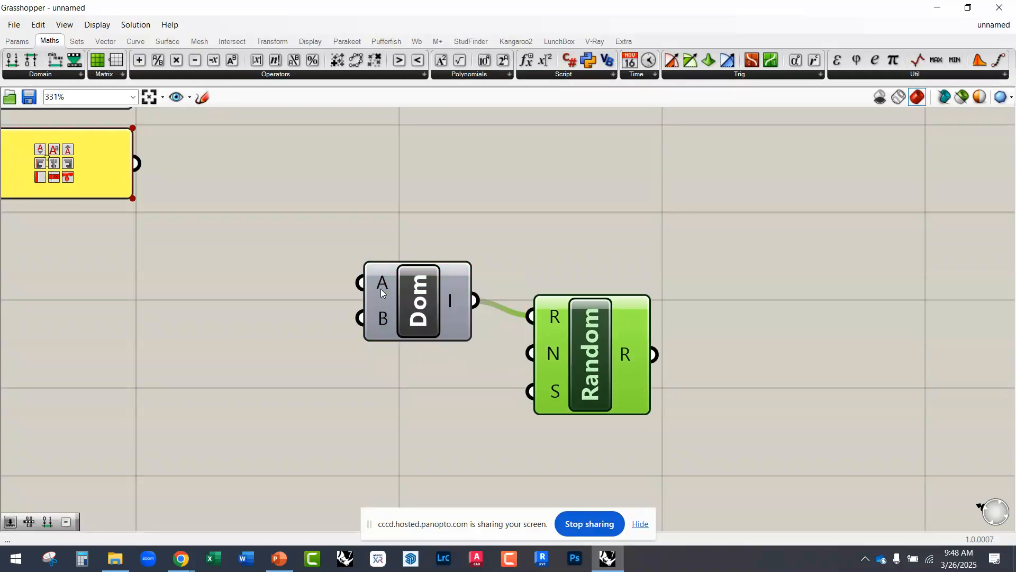
Step: Change the content of the Panel beneath the third slider to 10
mouse_move(379, 320)
scroll(440, 308, down, 5)
scroll(275, 264, up, 5)
right_drag(271, 281, 330, 354)
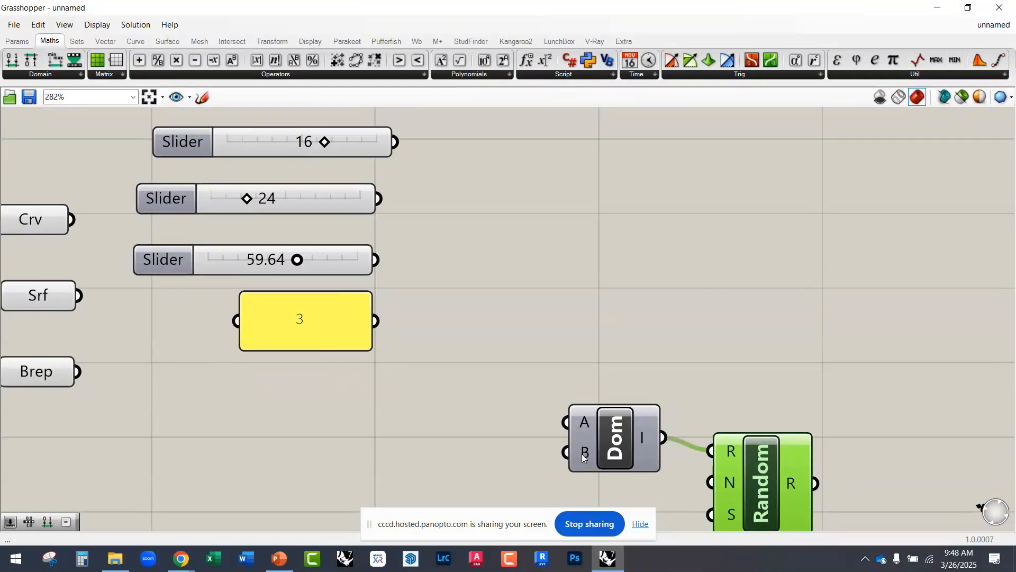
right_drag(371, 397, 344, 334)
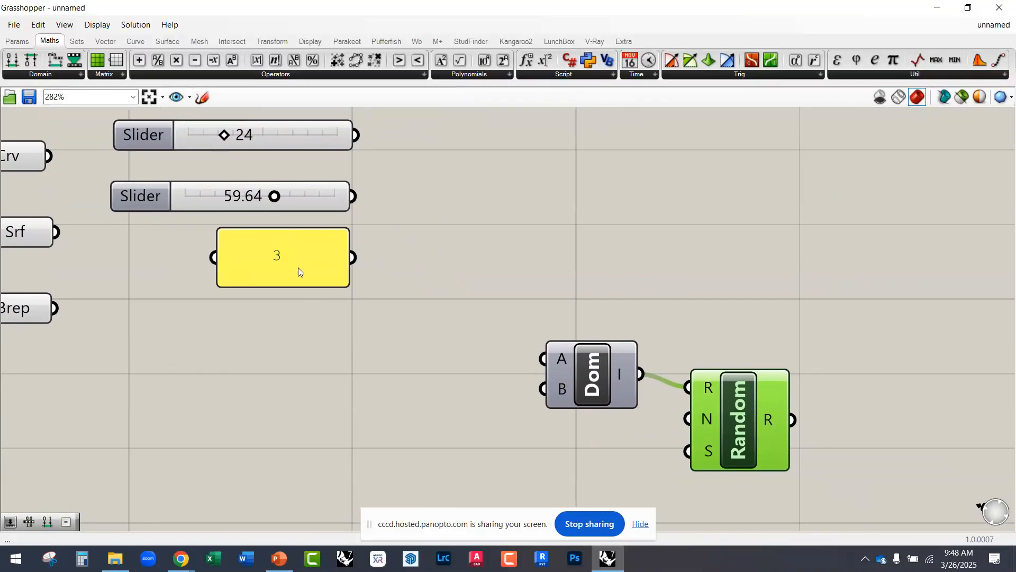
double_click(291, 259)
text(10)
click(310, 310)
Step: Move the Panel to the left of Construct Domain, connect it to input B, and check the resulting domain
drag(289, 263, 405, 395)
drag(469, 388, 543, 389)
right_drag(484, 393, 364, 313)
scroll(499, 294, up, 2)
mouse_move(523, 290)
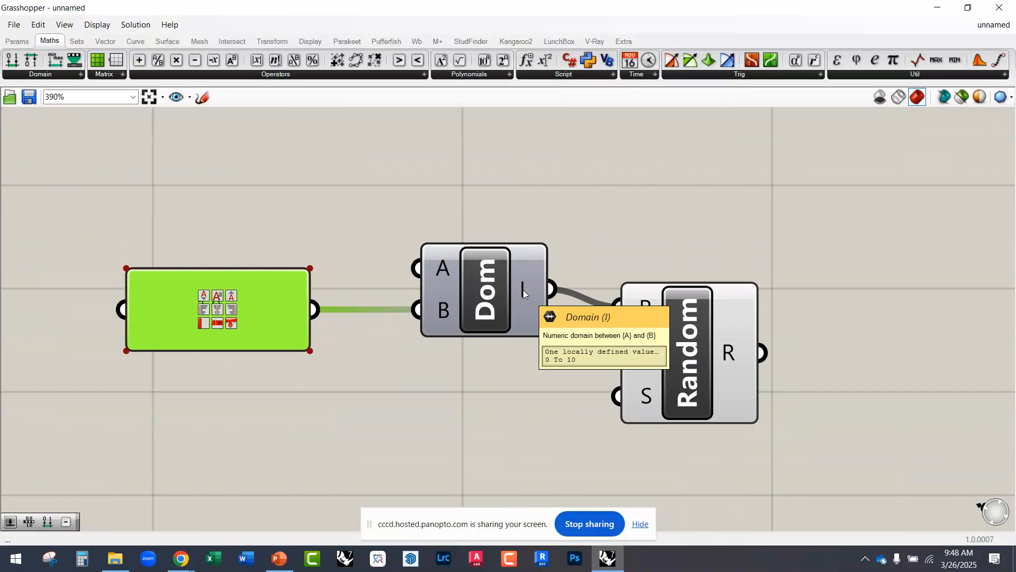
Step: Delete the Panel connected to Construct Domain's input B
click(247, 401)
click(262, 326)
key(Delete)
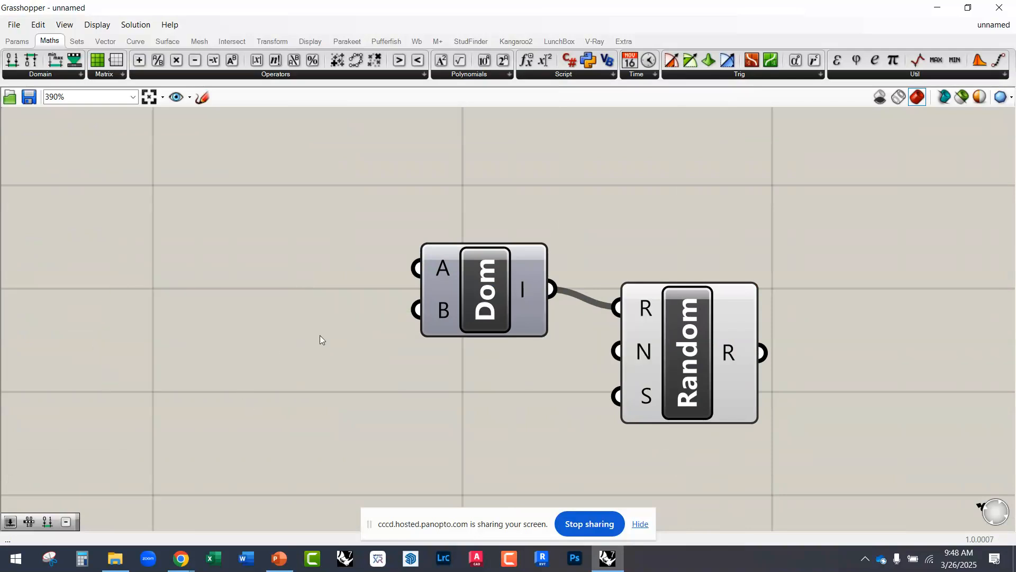
Step: Set the internal number of Construct Domain's input B to 10 and check the domain at output I
scroll(432, 307, up, 3)
right_click(442, 311)
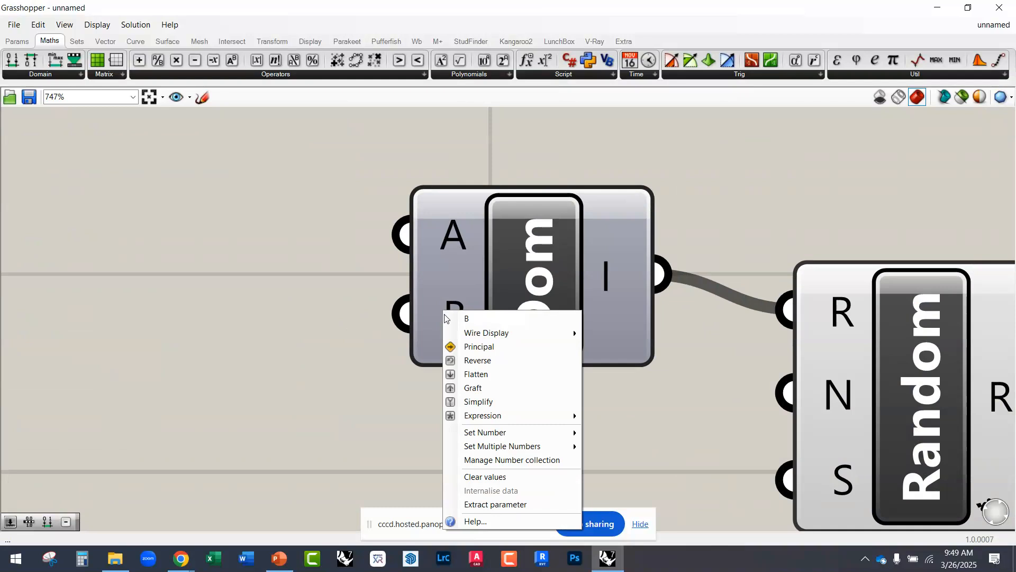
mouse_move(521, 432)
click(609, 433)
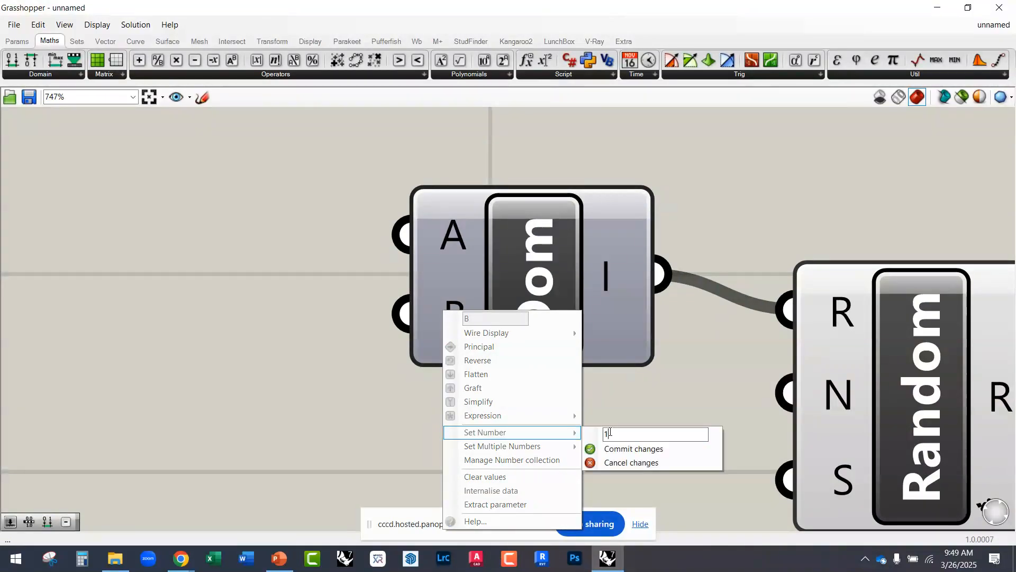
text(0)
click(618, 451)
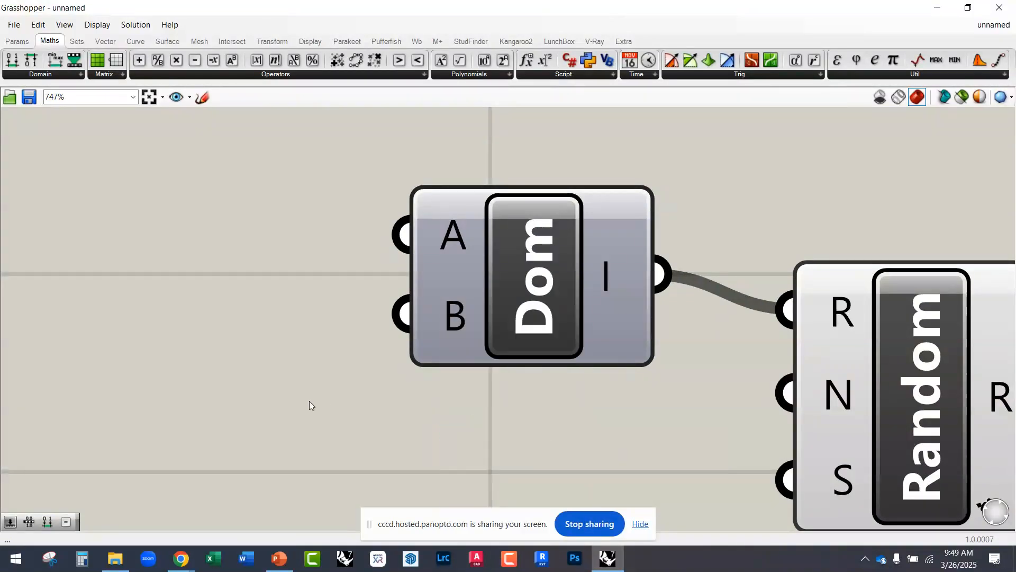
mouse_move(601, 281)
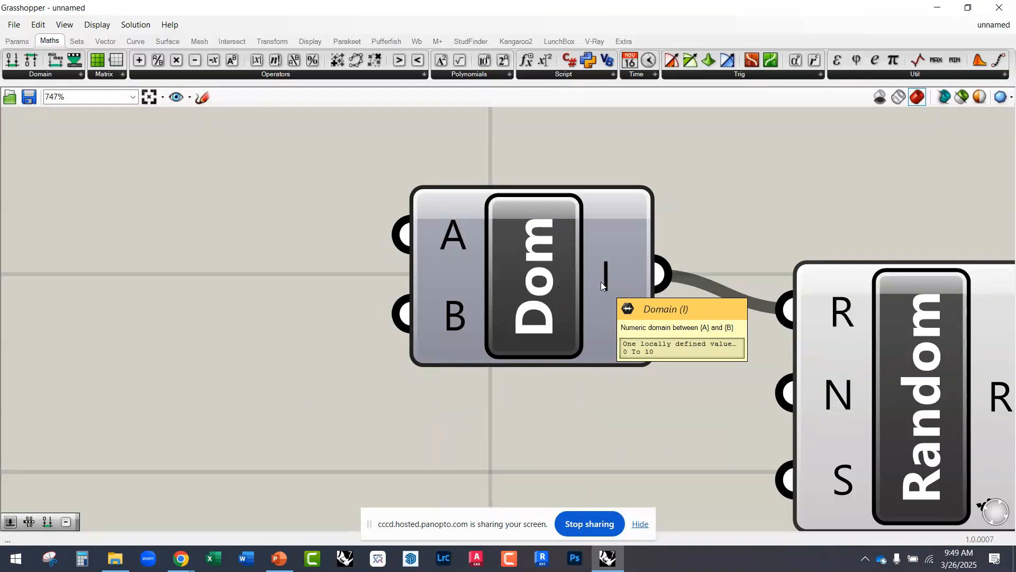
Step: Move the Random component slightly lower and inspect its Number (N) and Seed (S) inputs
right_drag(495, 373, 332, 320)
scroll(386, 293, down, 4)
drag(511, 316, 524, 343)
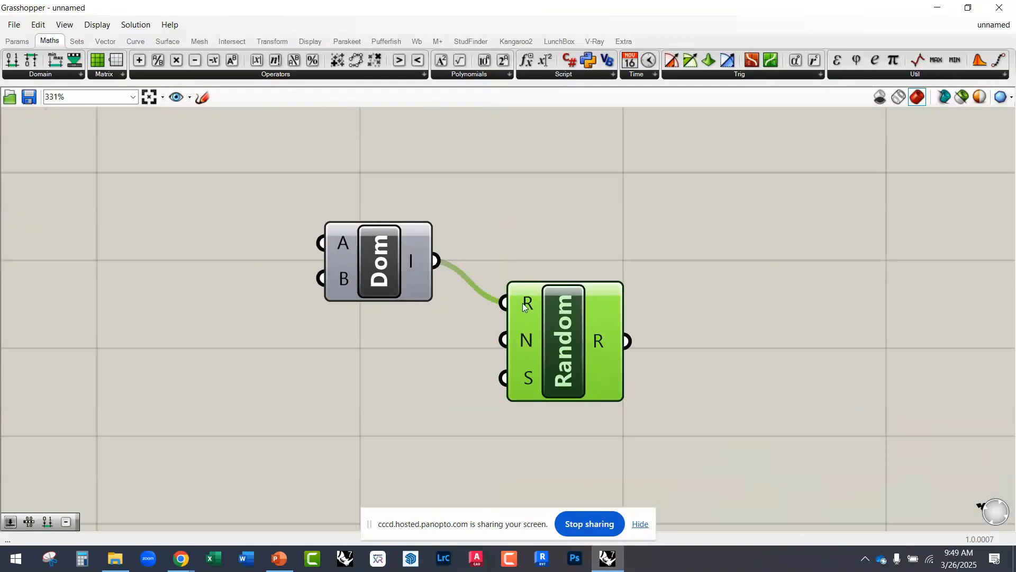
mouse_move(524, 343)
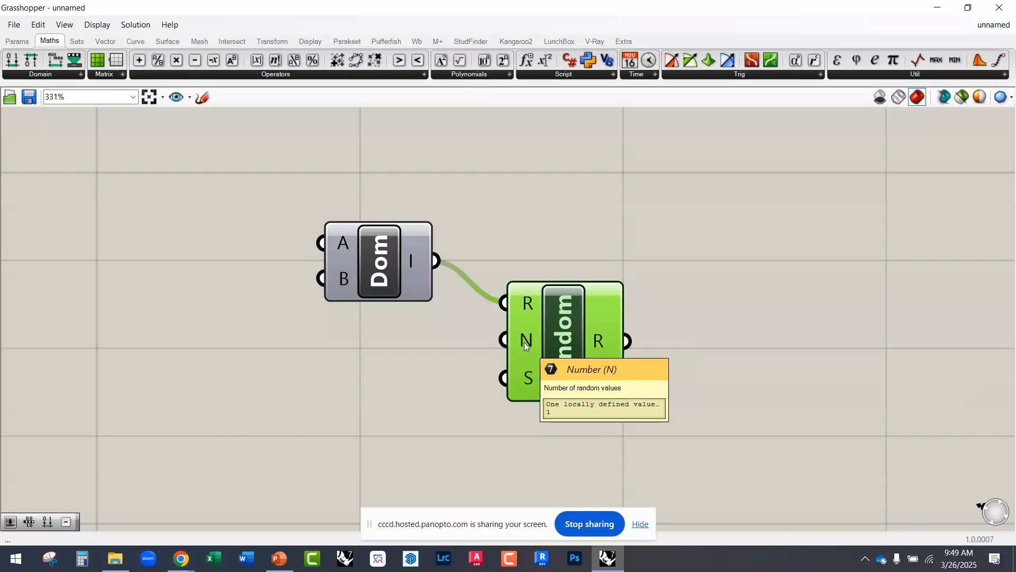
mouse_move(524, 381)
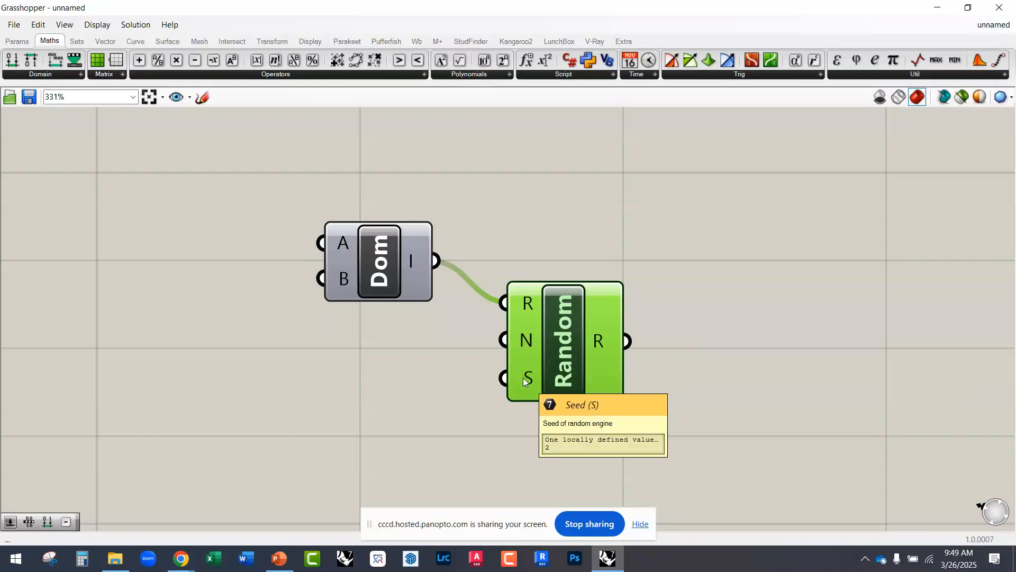
Step: Move the integer slider reading 24 beside the Random component, set it to 0, and connect it to the Seed input S
scroll(536, 393, down, 3)
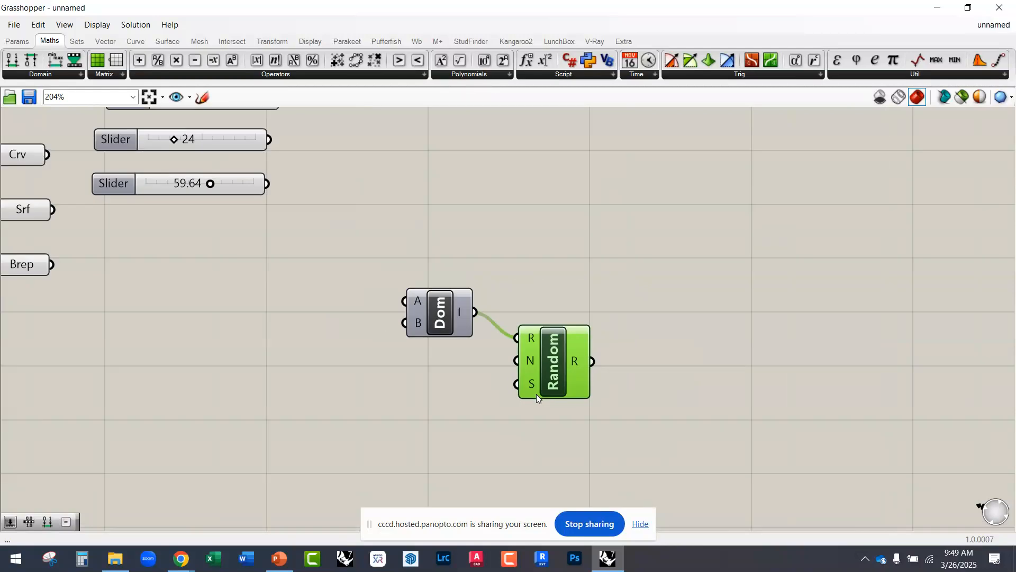
drag(277, 179, 442, 399)
scroll(582, 379, up, 3)
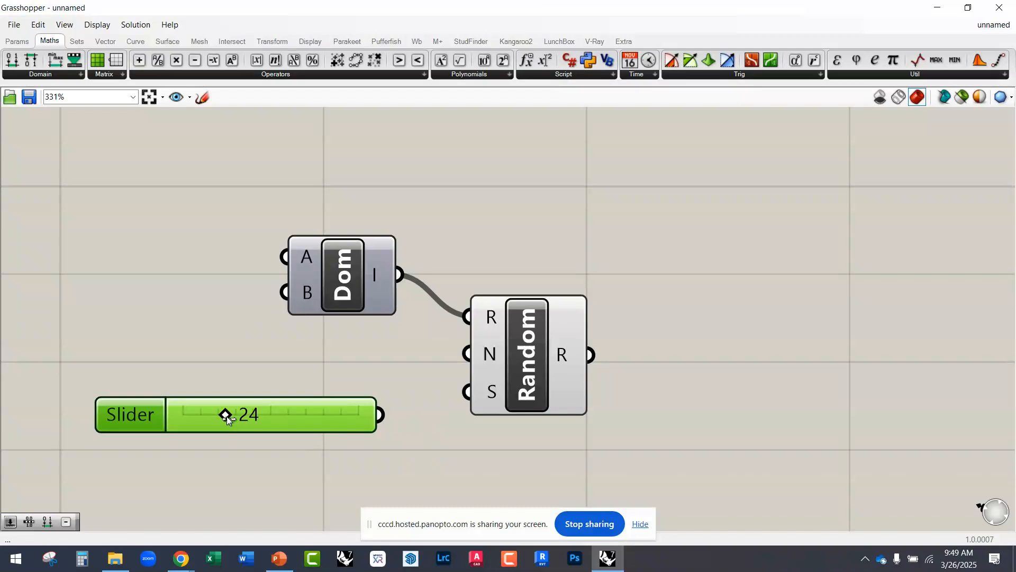
drag(227, 415, 159, 413)
drag(380, 414, 468, 392)
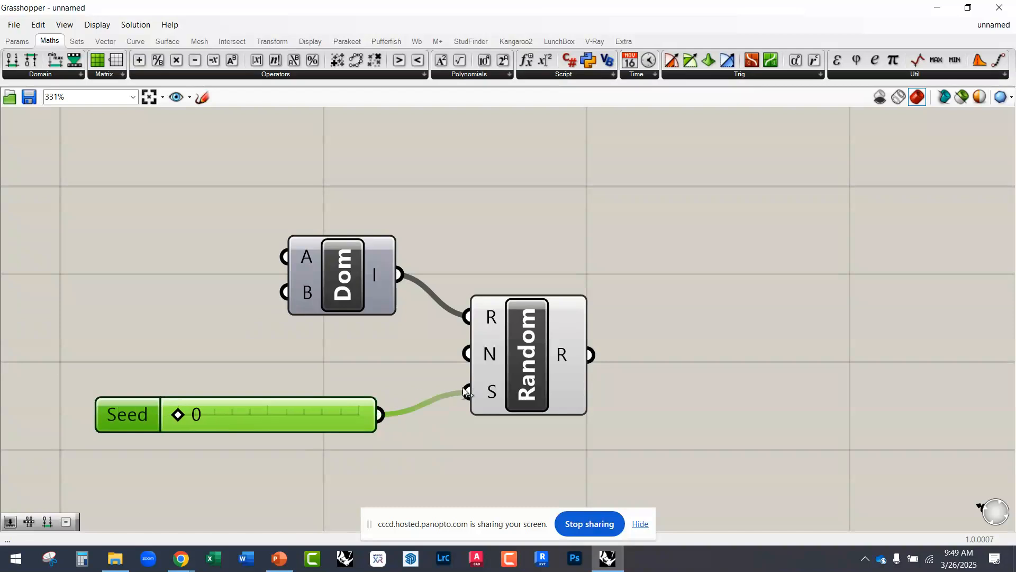
Step: Add a Panel beside the Random component by searching the canvas for "panel", connect Random's output R to it, and make it smaller
scroll(548, 357, down, 3)
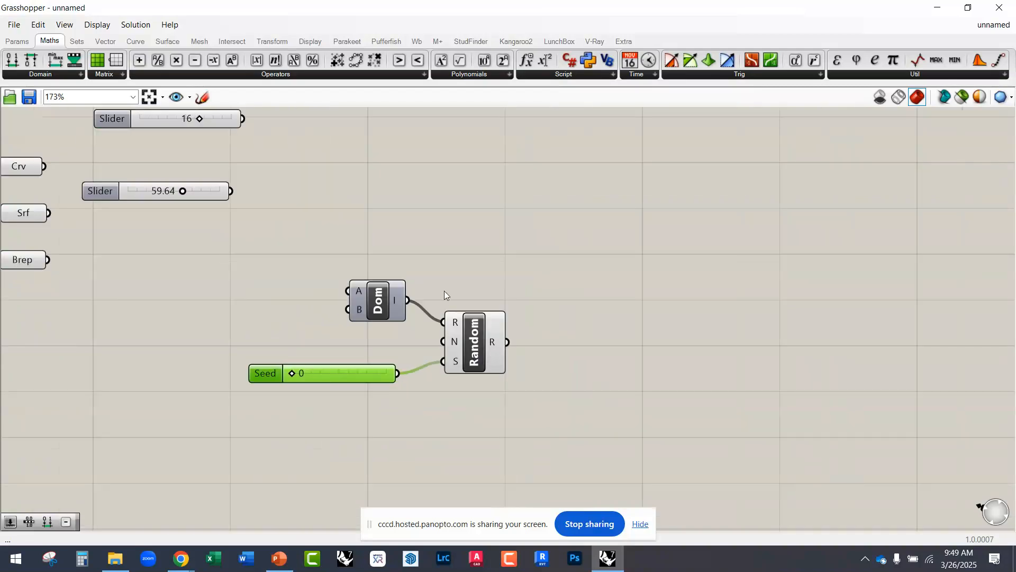
double_click(592, 301)
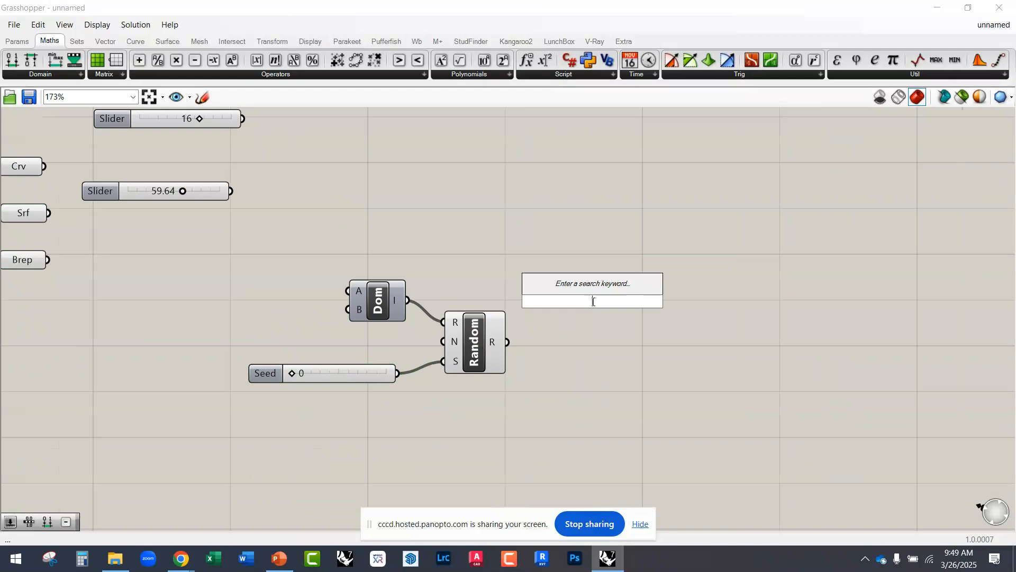
text(panel)
key(Return)
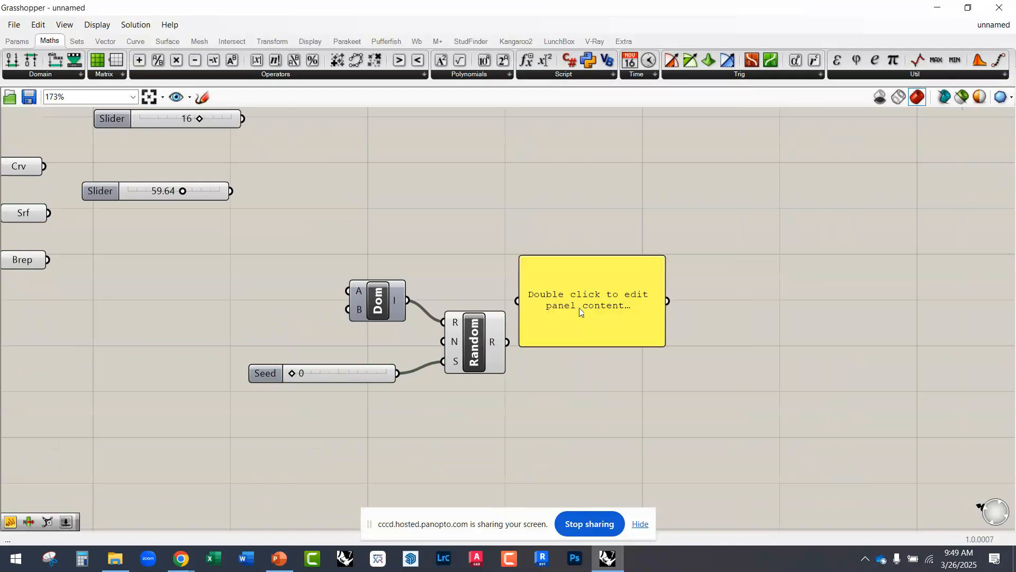
drag(579, 308, 621, 352)
drag(561, 344, 542, 344)
drag(539, 344, 509, 342)
scroll(630, 368, up, 2)
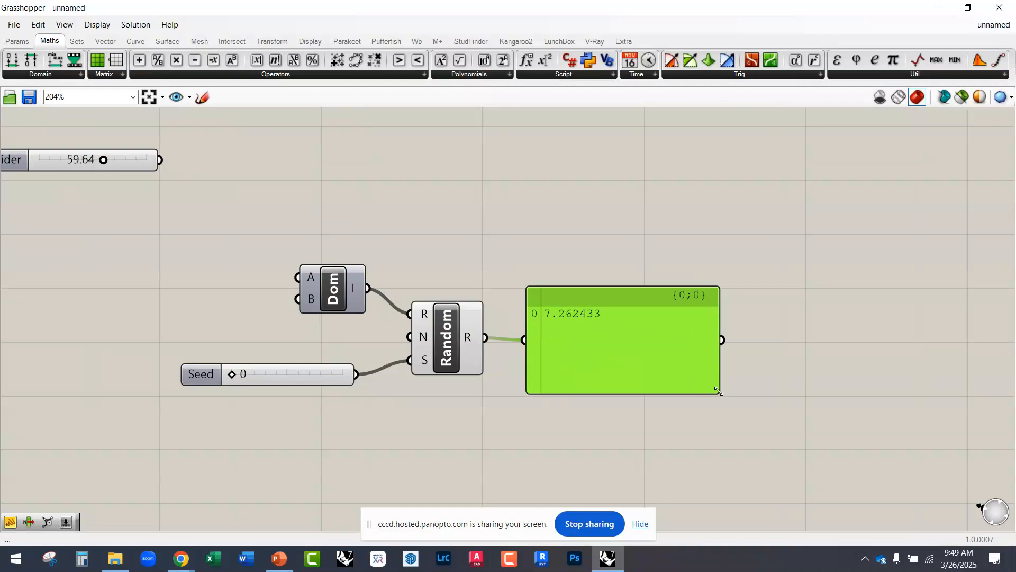
drag(717, 392, 597, 360)
scroll(450, 350, up, 3)
mouse_move(410, 329)
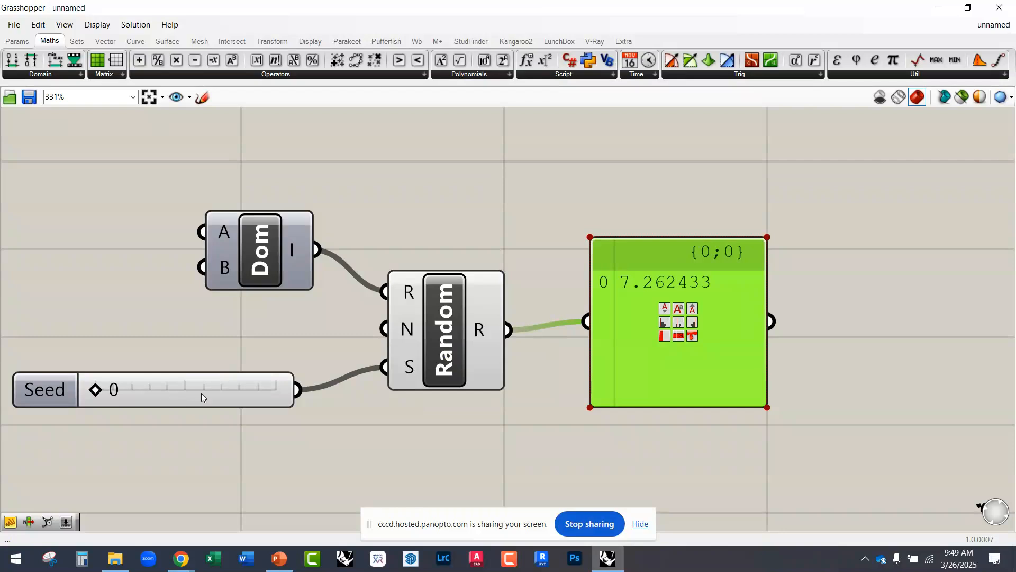
Step: Move the Seed slider slightly lower and change its value to 45, then to 39, to vary the random number
drag(201, 393, 208, 413)
scroll(273, 374, down, 2)
scroll(503, 349, up, 2)
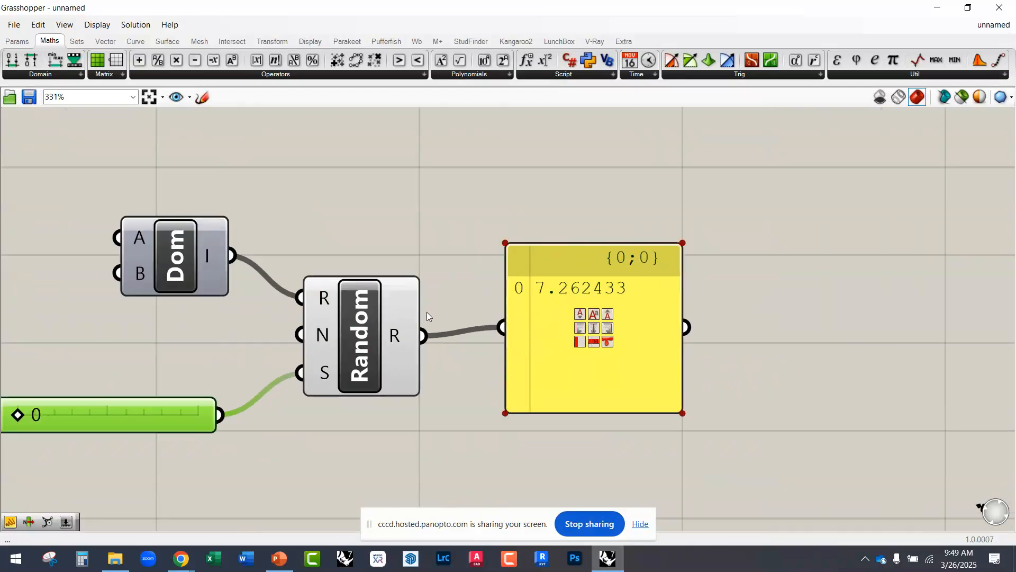
scroll(433, 310, down, 2)
drag(142, 388, 200, 393)
scroll(187, 357, up, 3)
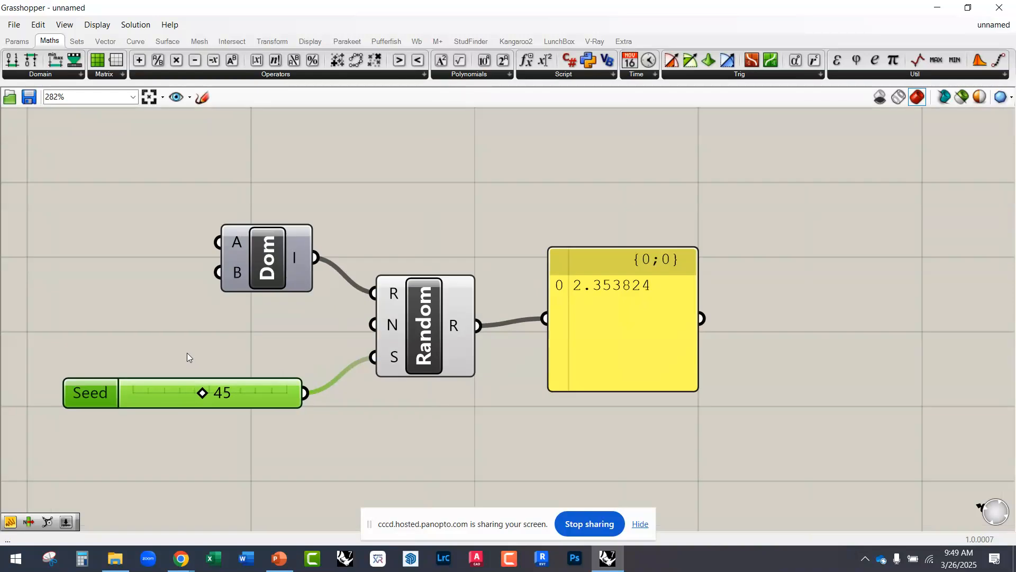
mouse_move(228, 405)
mouse_down()
mouse_move(237, 405)
mouse_move(213, 405)
mouse_up()
right_drag(325, 325, 231, 294)
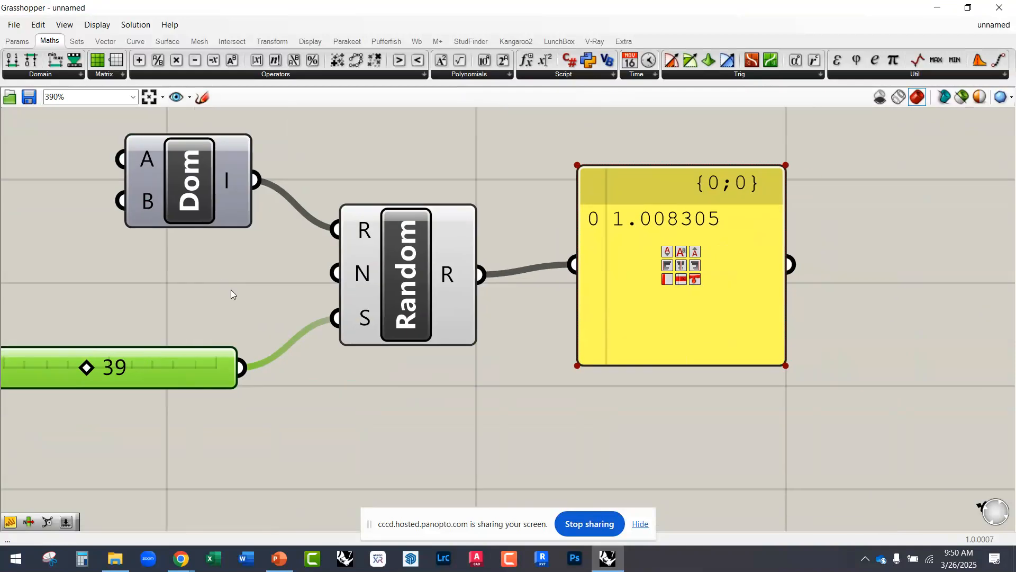
Step: Move the output Panel farther away from the Random component and level it with output R
drag(640, 324, 684, 344)
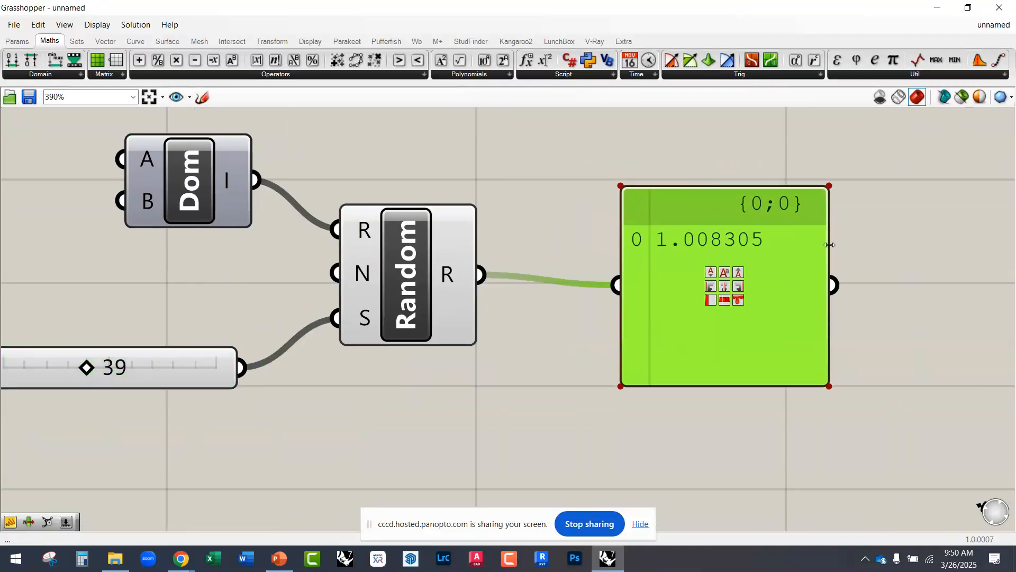
scroll(504, 344, down, 3)
drag(655, 345, 703, 347)
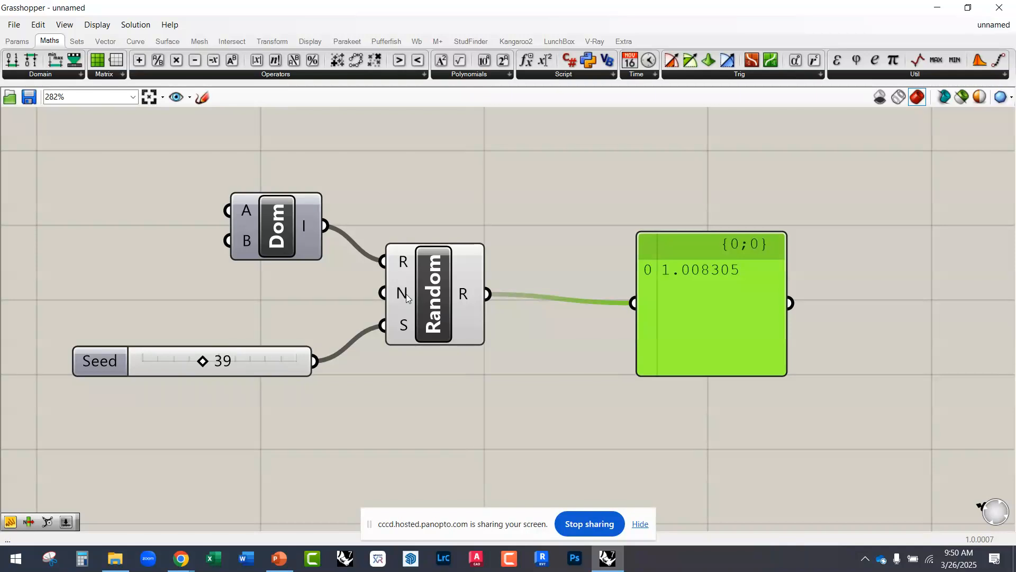
right_drag(447, 302, 372, 287)
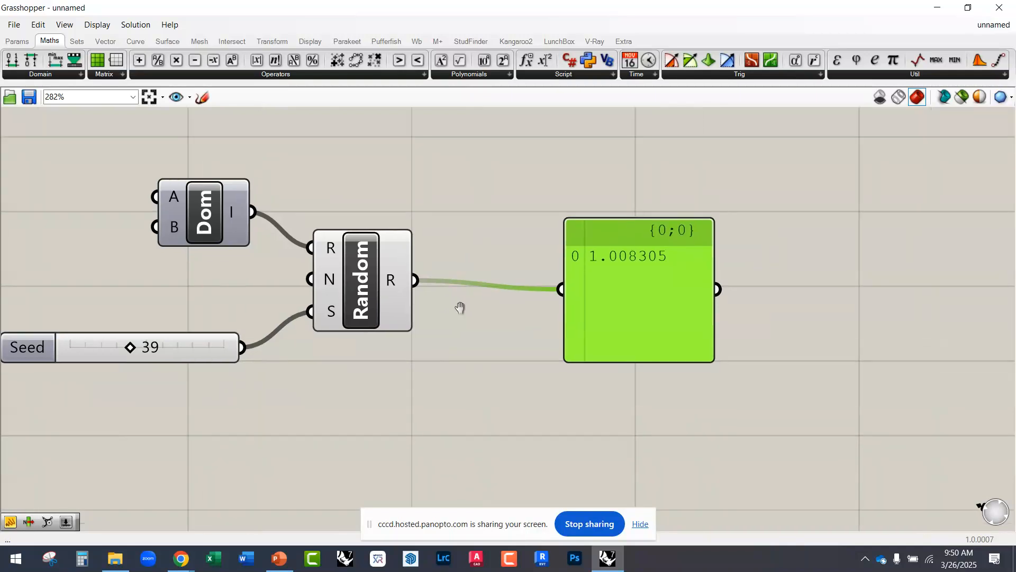
drag(591, 319, 614, 311)
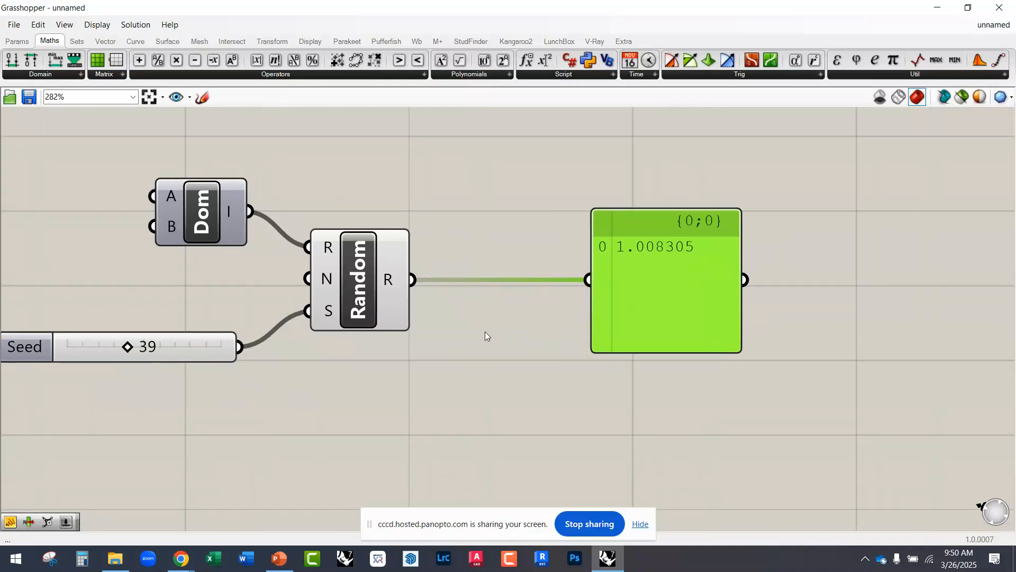
Step: Add an Integer parameter between Random and the Panel, wire Random's output R through it into the Panel, and place it between them
click(20, 42)
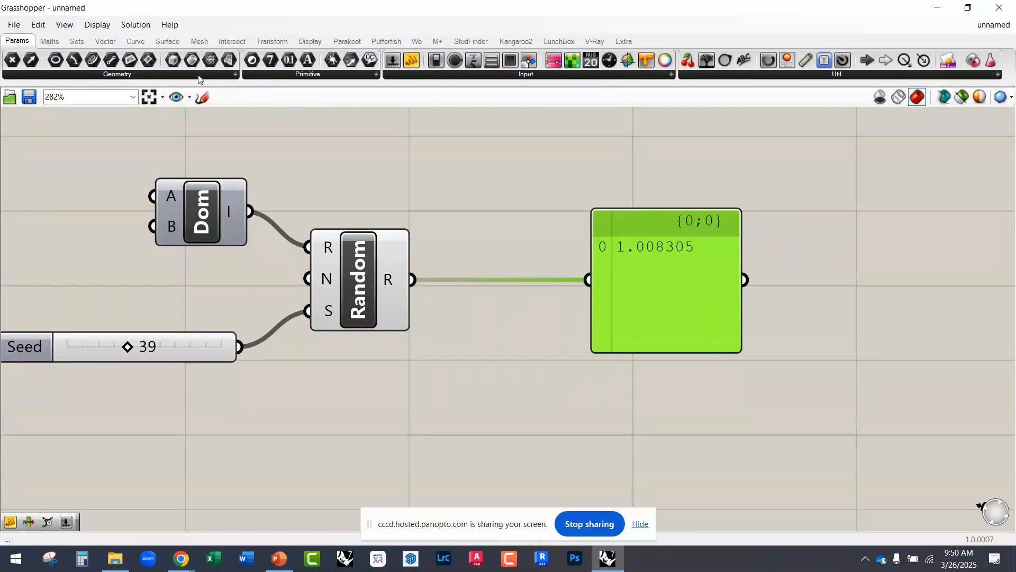
click(255, 78)
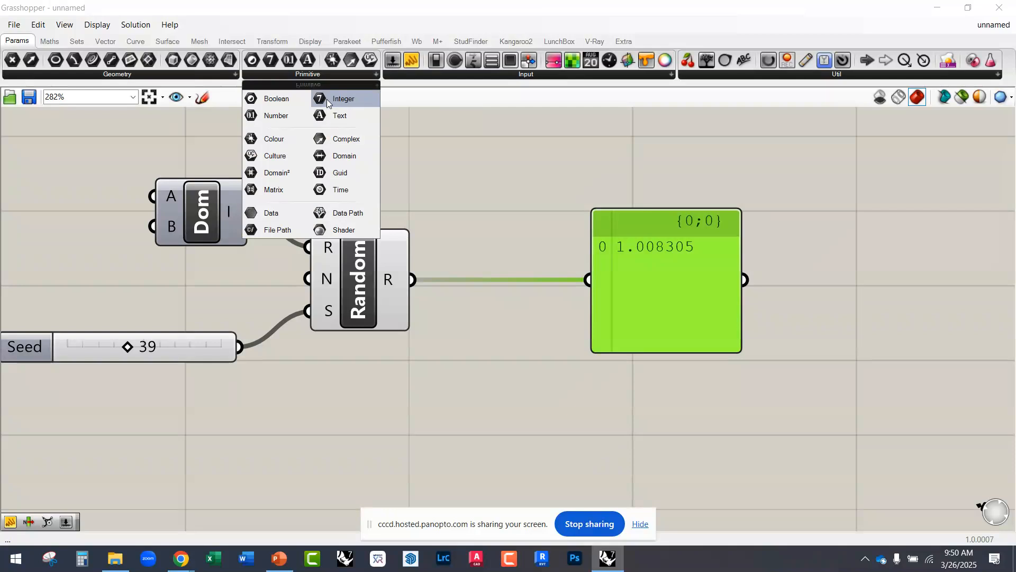
drag(327, 102, 502, 203)
drag(412, 279, 463, 204)
drag(543, 204, 588, 279)
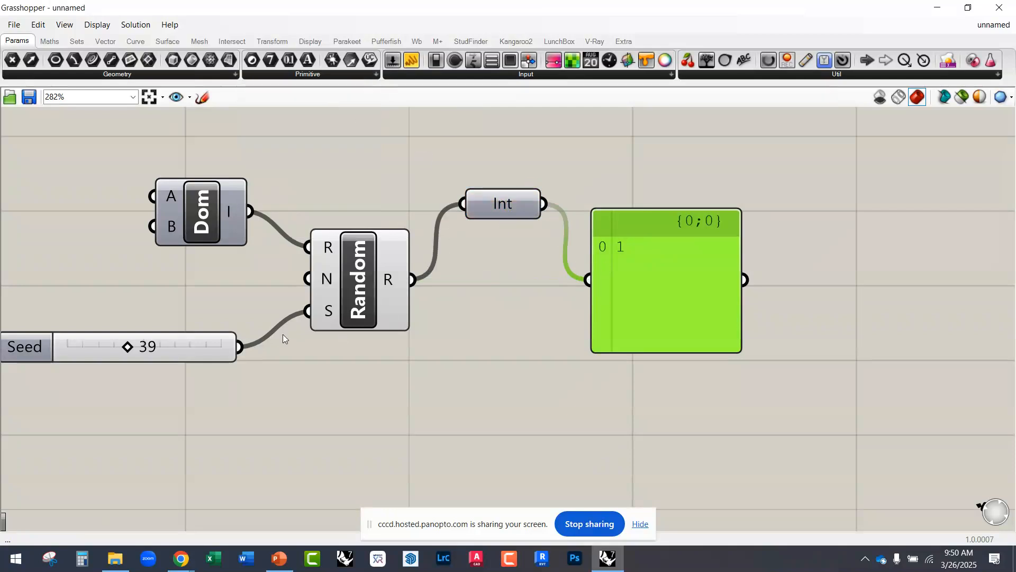
drag(485, 217, 482, 269)
Step: Set the Seed slider to 50 and move the Integer parameter slightly lower
right_drag(173, 355, 199, 356)
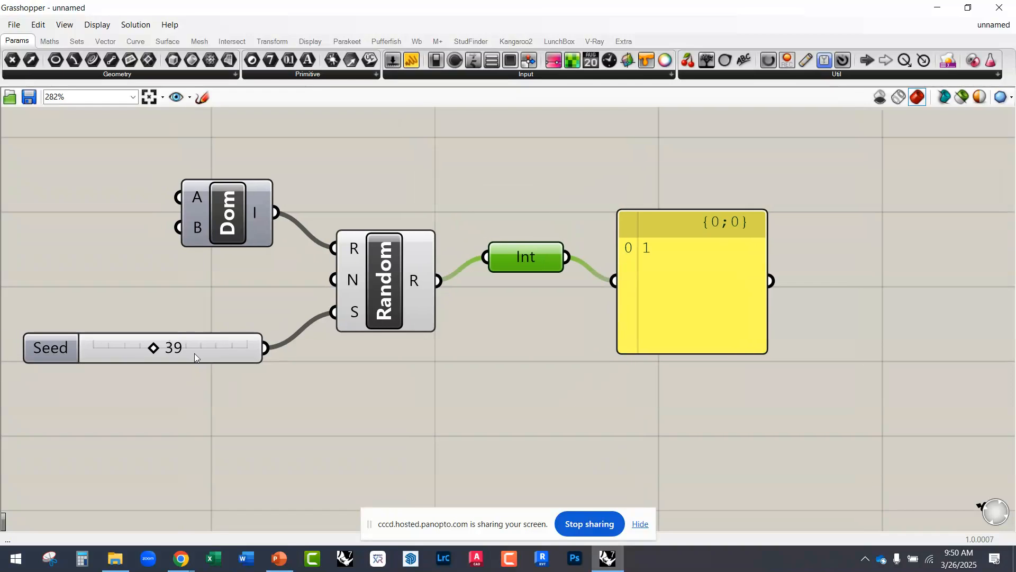
mouse_move(154, 348)
mouse_down()
mouse_move(186, 348)
mouse_move(168, 348)
mouse_up()
click(518, 303)
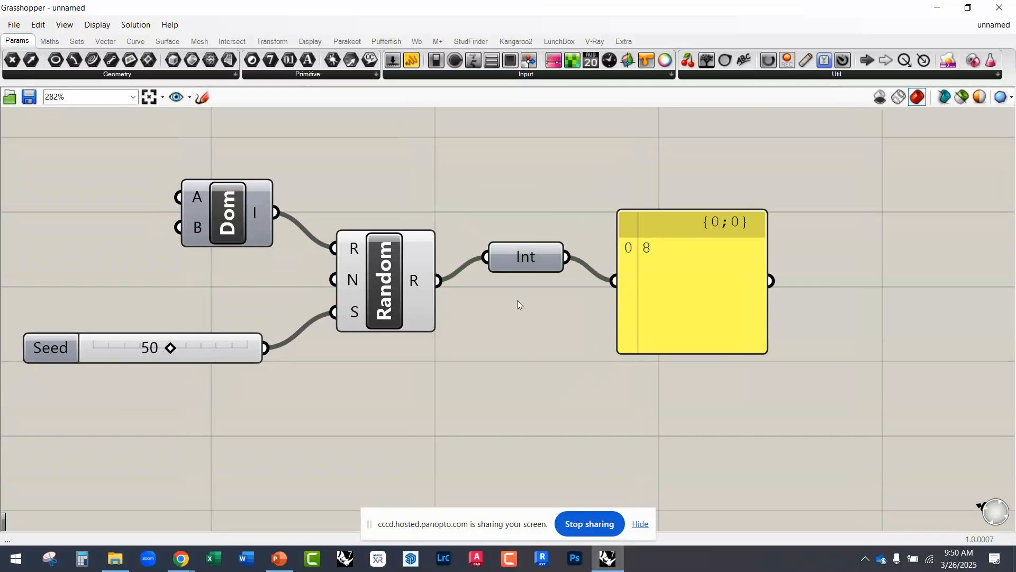
click(526, 269)
scroll(179, 352, up, 2)
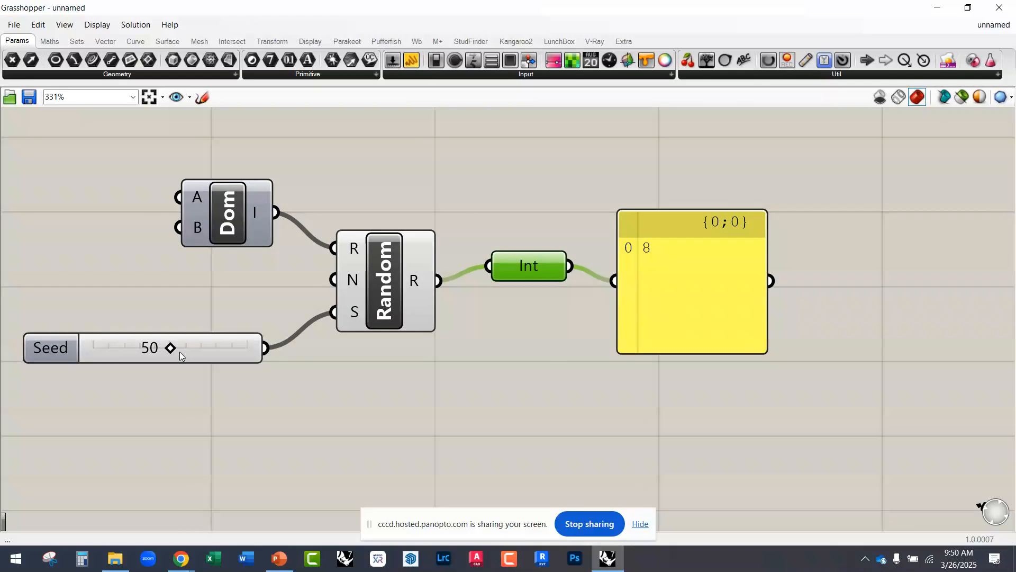
Step: Vary the Seed slider to 57 and then 55 to test the whole-number output in the Panel
drag(192, 343, 228, 333)
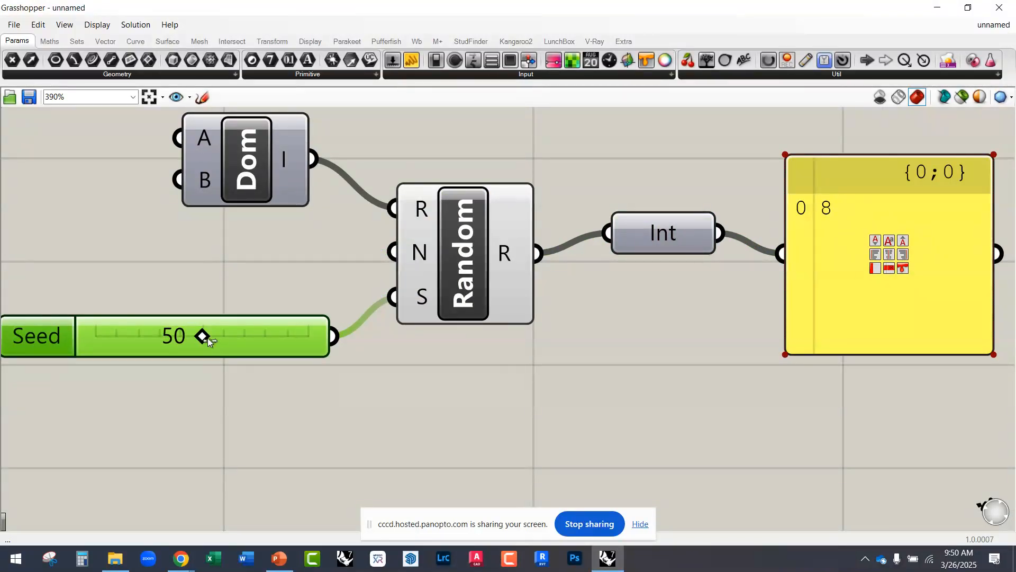
drag(203, 336, 218, 337)
right_drag(798, 266, 793, 288)
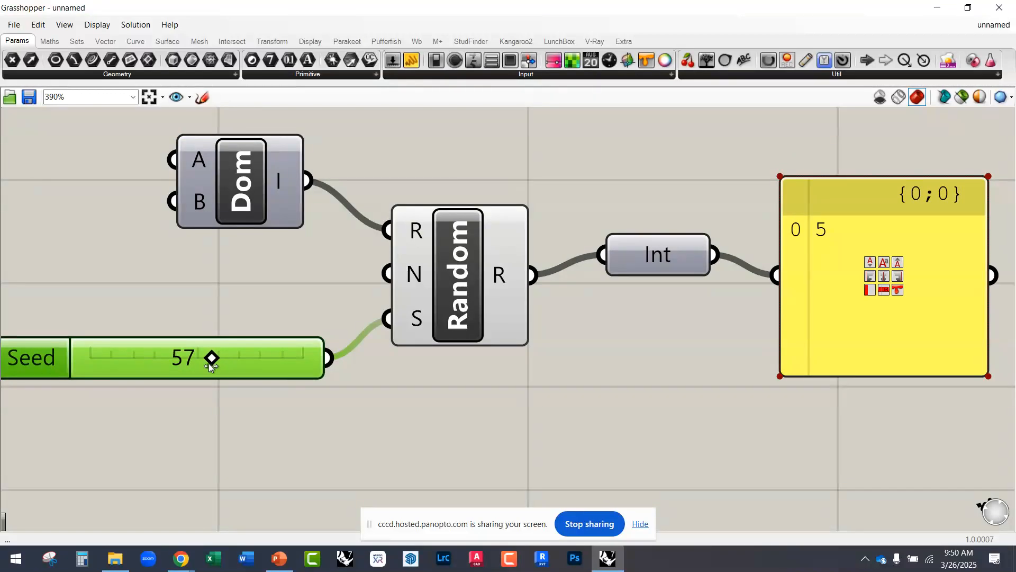
drag(210, 360, 207, 360)
scroll(360, 344, down, 2)
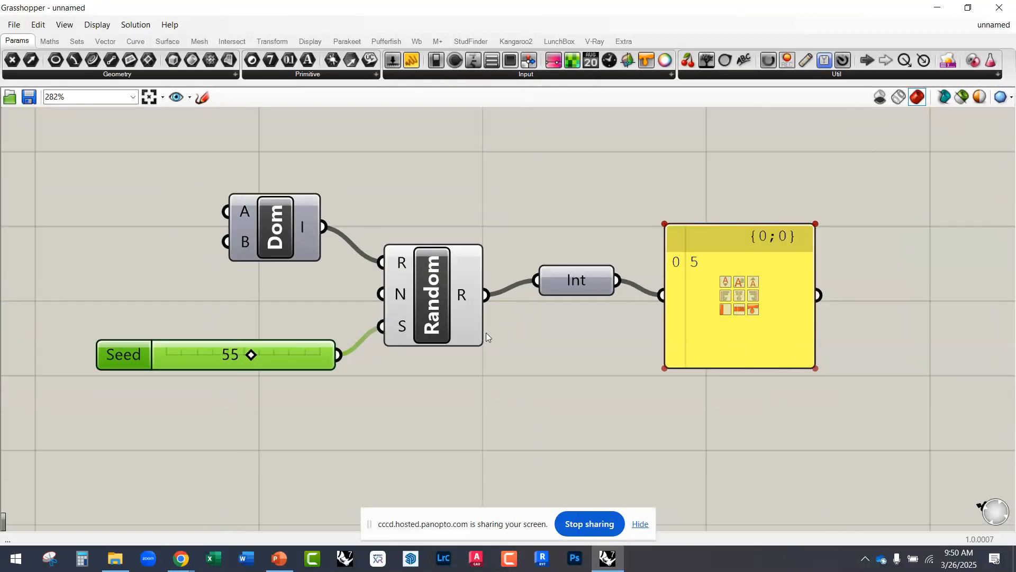
Step: Try pulling a wire from the Panel's output into the empty canvas
right_drag(782, 300, 592, 311)
scroll(582, 304, up, 2)
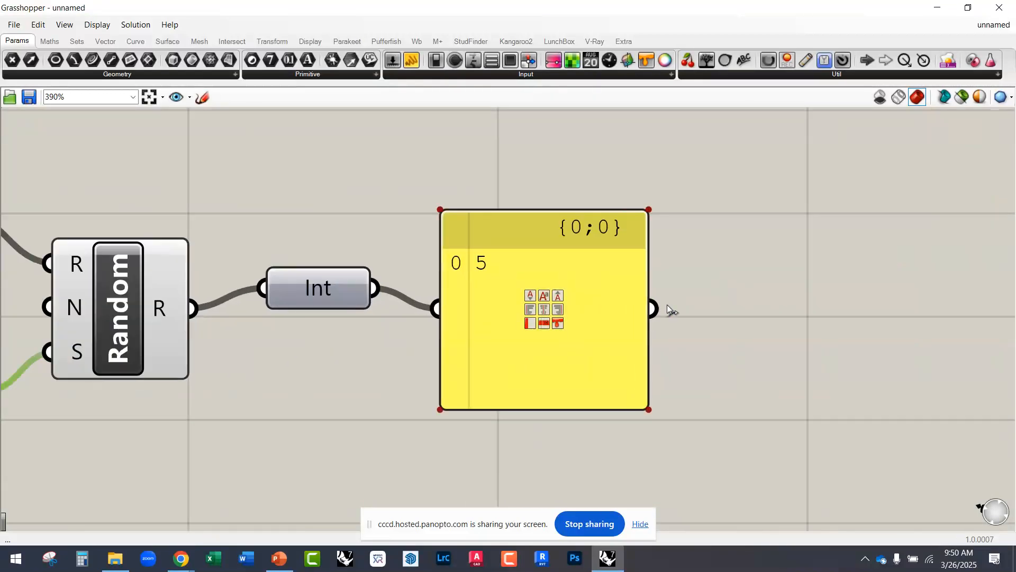
scroll(582, 286, down, 3)
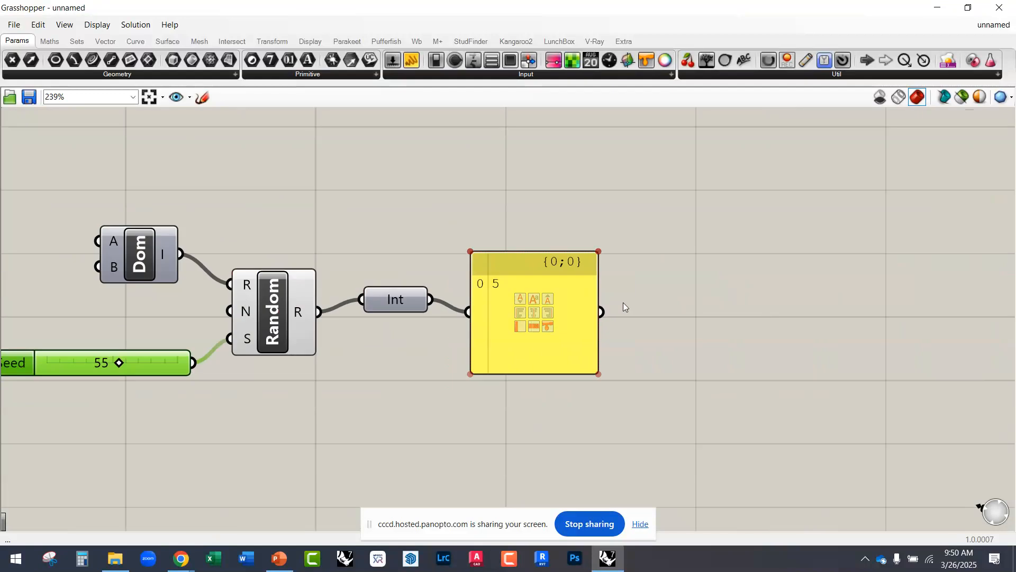
drag(602, 312, 772, 233)
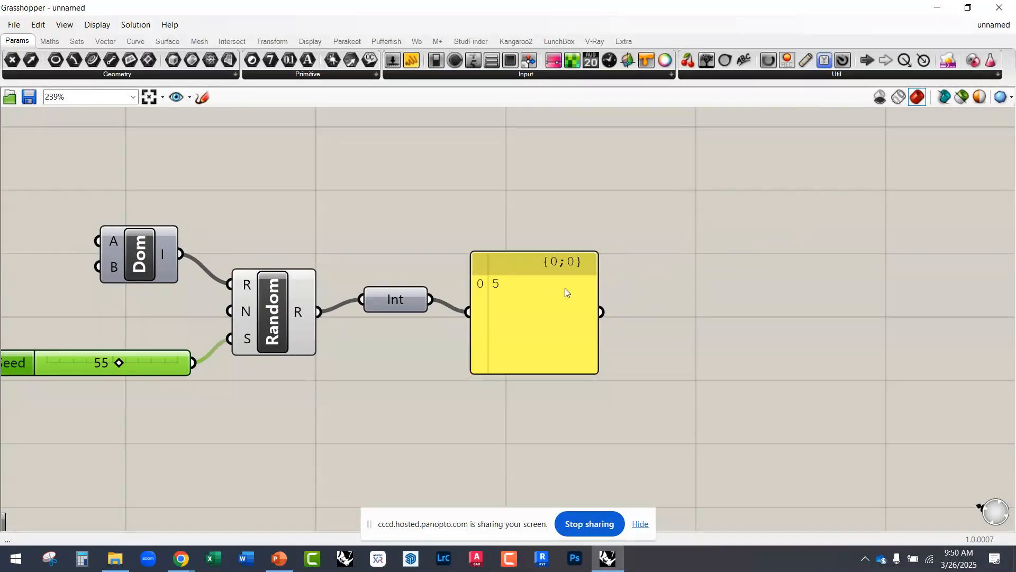
Step: Shrink the Grasshopper window so it sits beside the Rhino perspective viewport, with the model and the component chain both in view
click(424, 356)
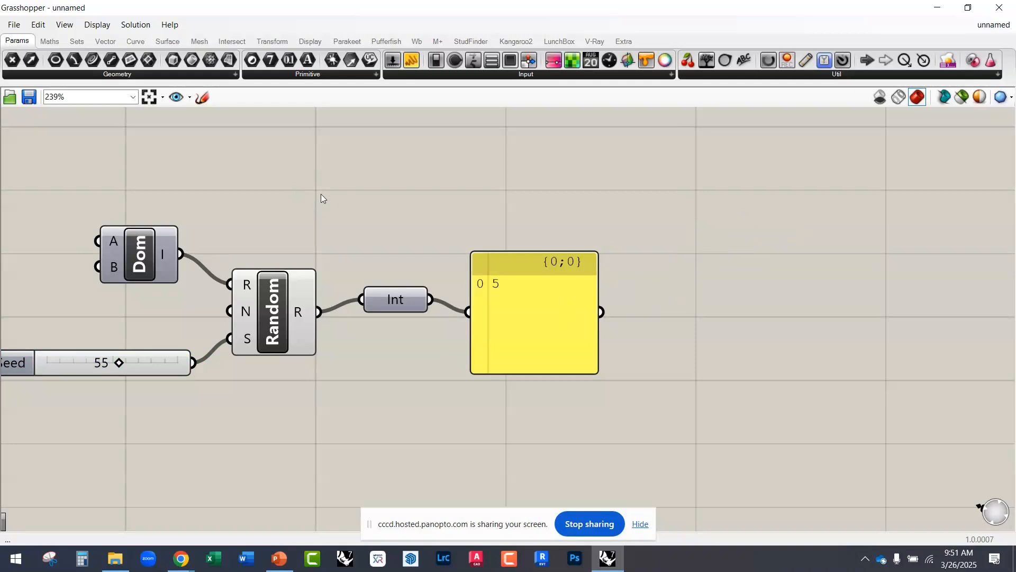
drag(293, 12, 295, 17)
drag(439, 64, 532, 47)
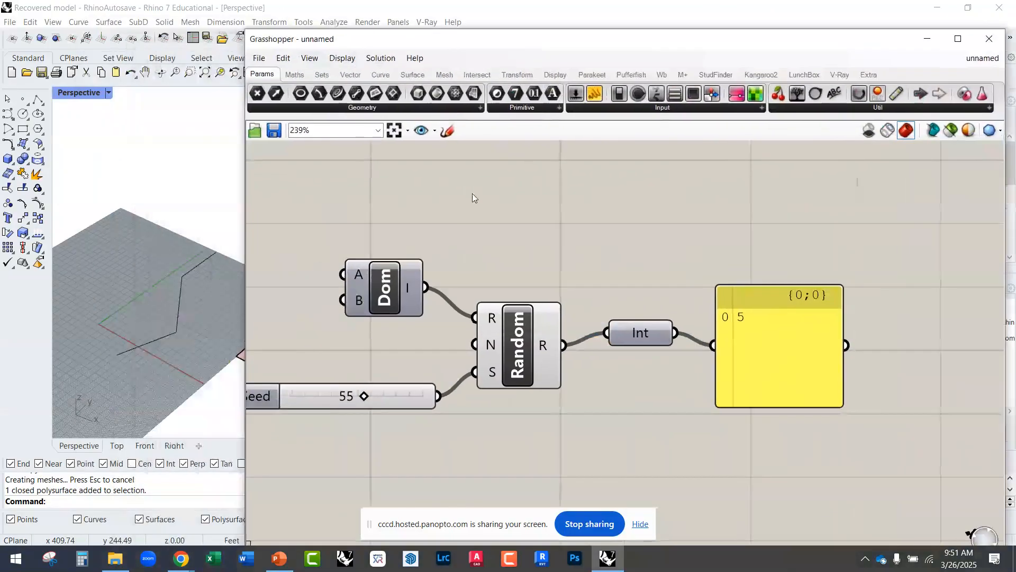
drag(243, 258, 370, 258)
scroll(592, 297, down, 3)
scroll(306, 316, up, 2)
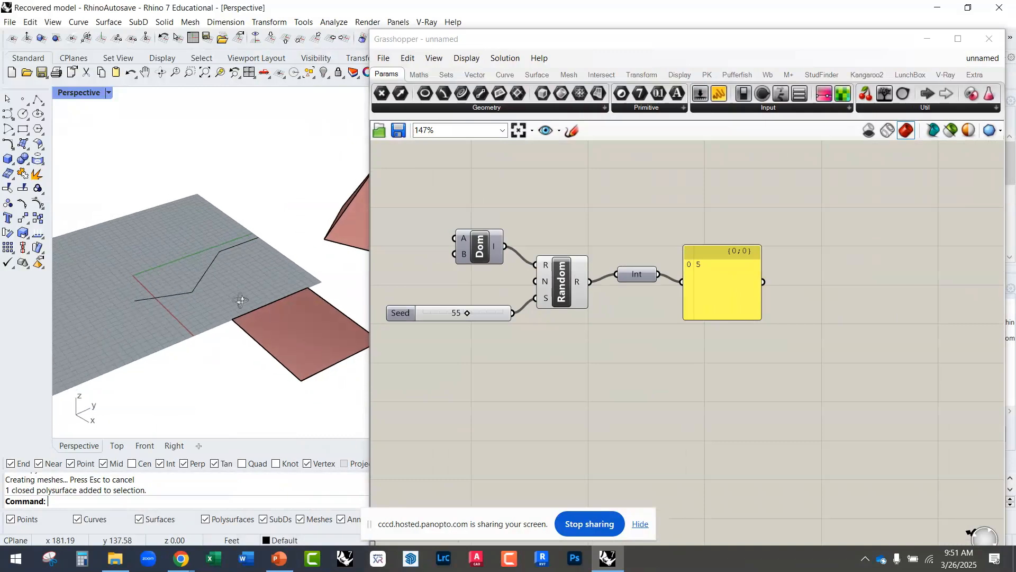
scroll(198, 293, down, 4)
right_drag(626, 348, 643, 317)
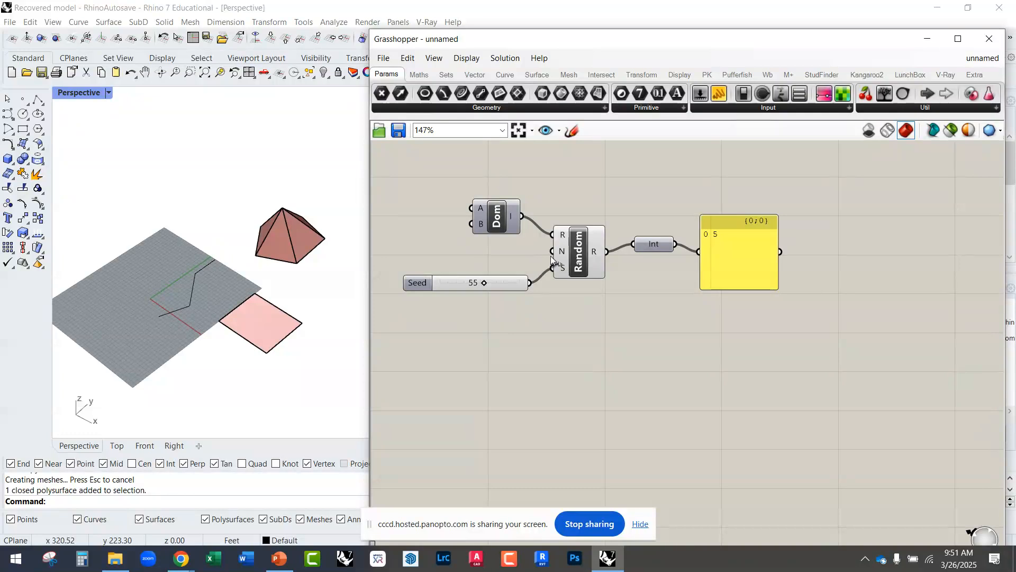
Step: Add a number slider set to 10 between the Dom component and the Seed slider, and wire it into Random's N input
scroll(560, 236, up, 1)
scroll(562, 239, up, 1)
scroll(590, 238, down, 1)
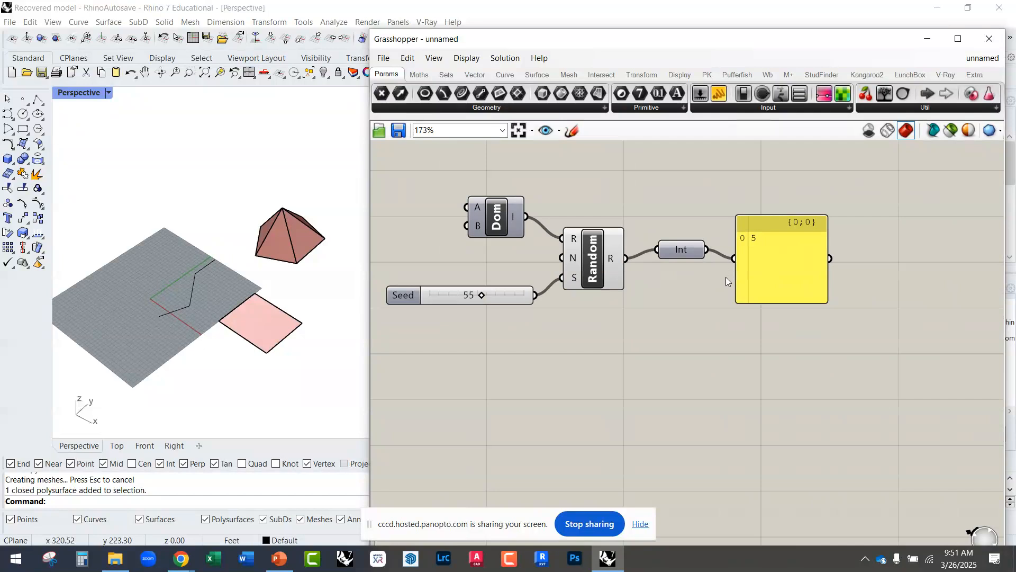
scroll(585, 261, up, 2)
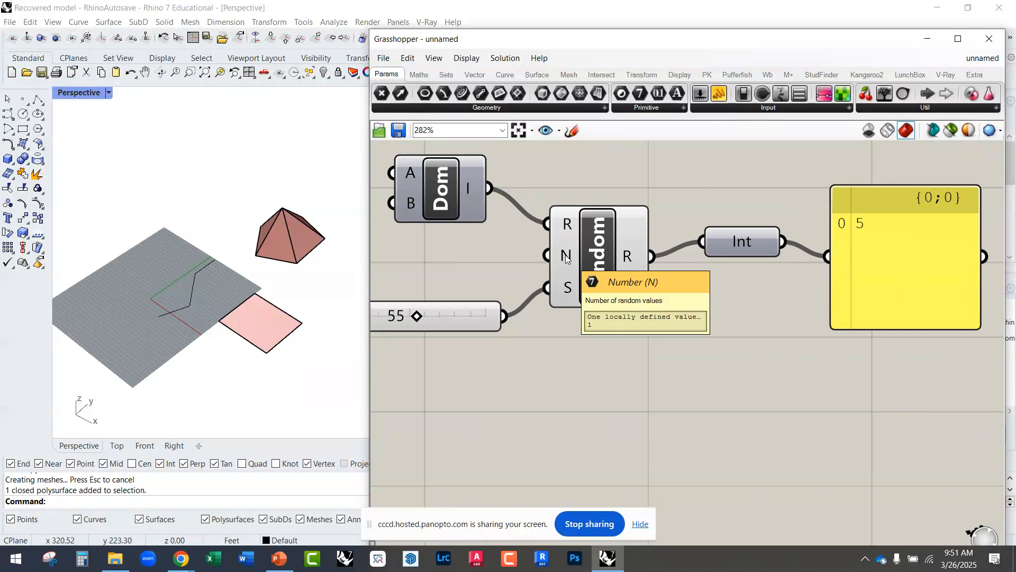
right_drag(469, 261, 579, 272)
double_click(501, 262)
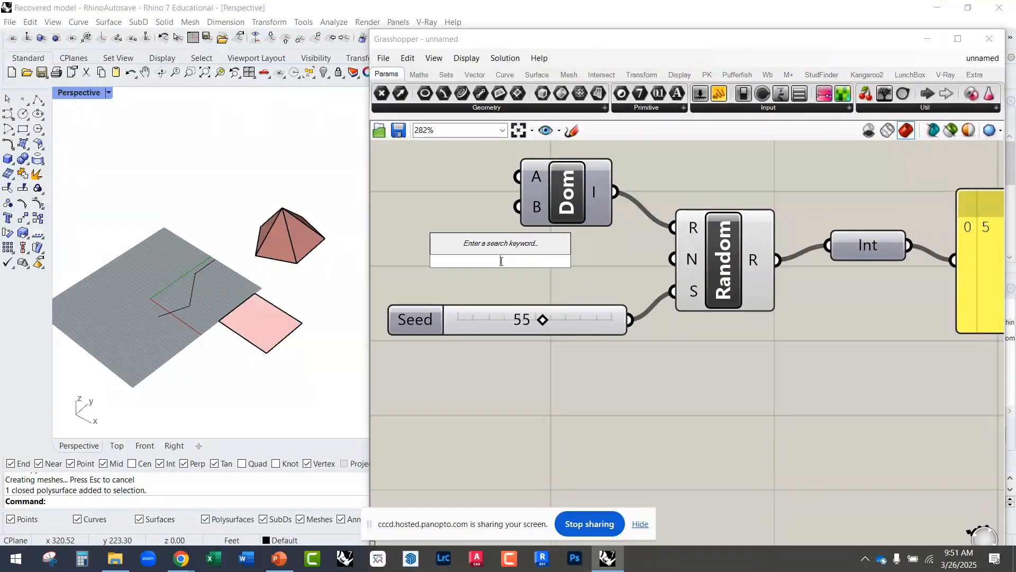
text(10)
click(582, 274)
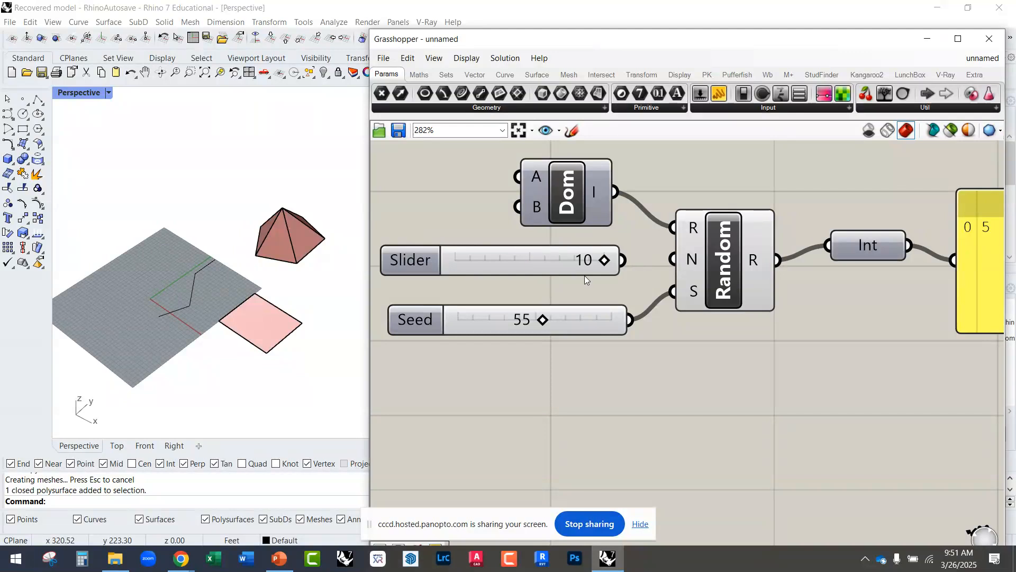
drag(570, 263, 674, 258)
Step: Enlarge the Panel to fit the full list of random values and line it up with the Int parameter
right_drag(808, 306, 658, 278)
scroll(773, 277, down, 3)
scroll(773, 250, up, 3)
drag(800, 311, 843, 500)
scroll(741, 414, down, 2)
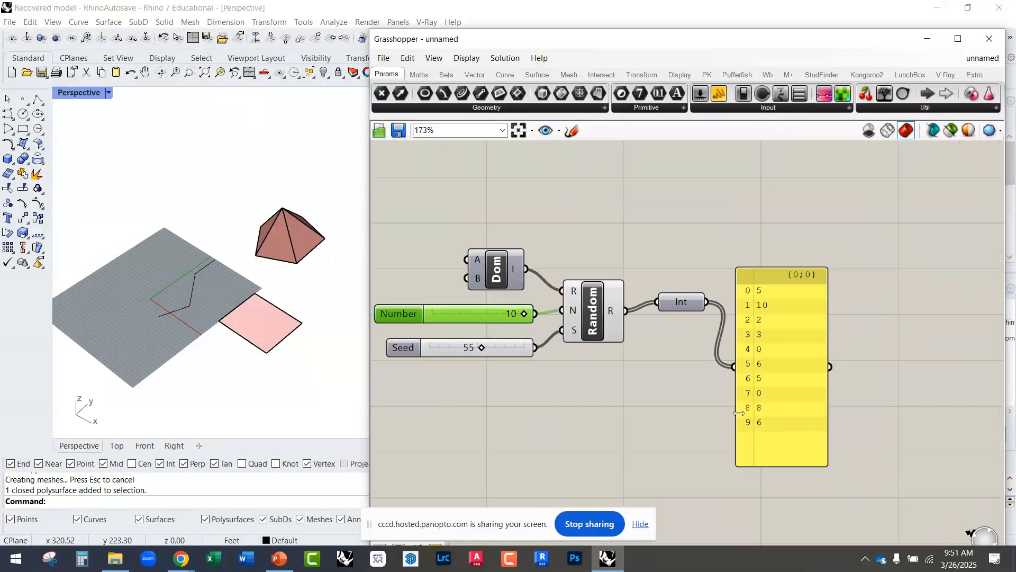
drag(795, 408, 804, 341)
click(704, 363)
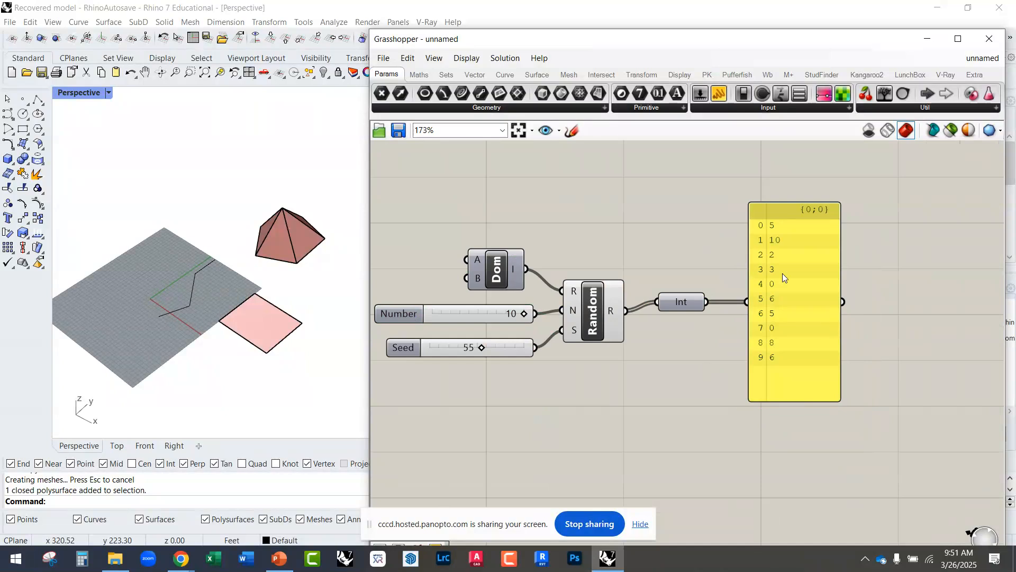
Step: Add a trial Panel below the Int parameter through the component search, move it lower, and delete it
scroll(782, 273, up, 2)
right_drag(773, 279, 659, 270)
scroll(655, 255, up, 1)
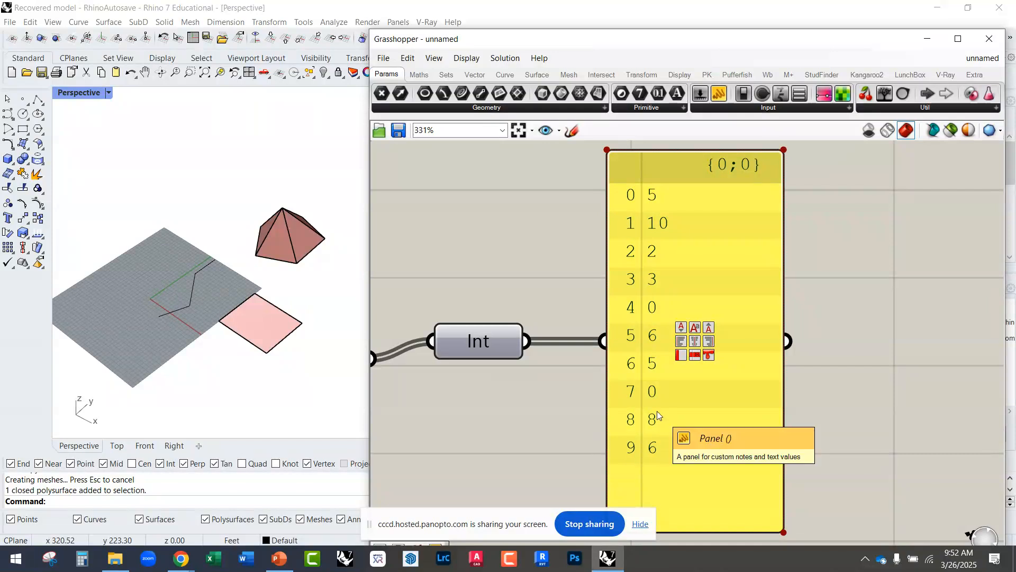
scroll(749, 335, down, 3)
right_drag(647, 347, 654, 276)
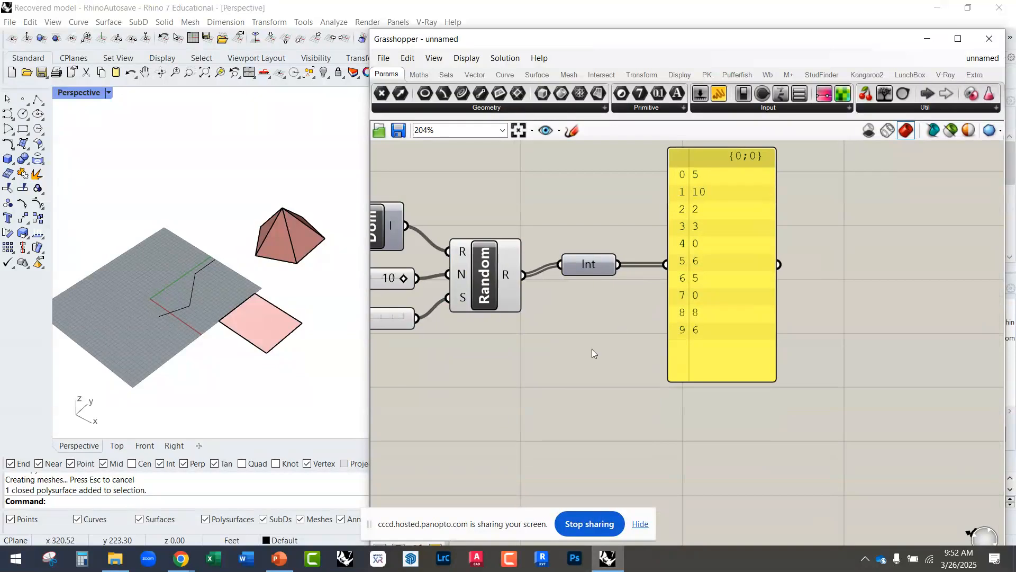
double_click(573, 357)
text(pane)
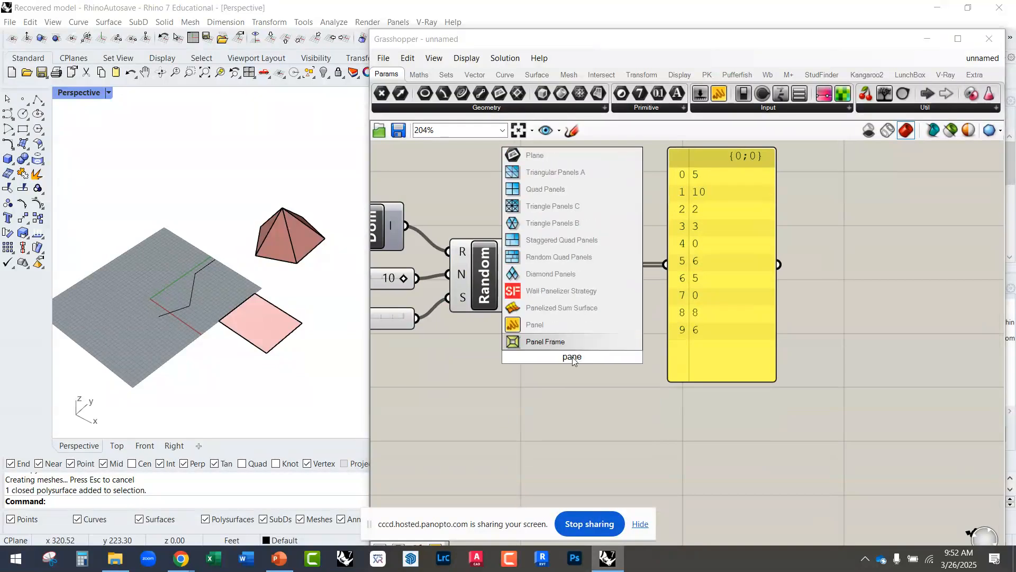
click(564, 328)
drag(569, 364, 544, 421)
key(Delete)
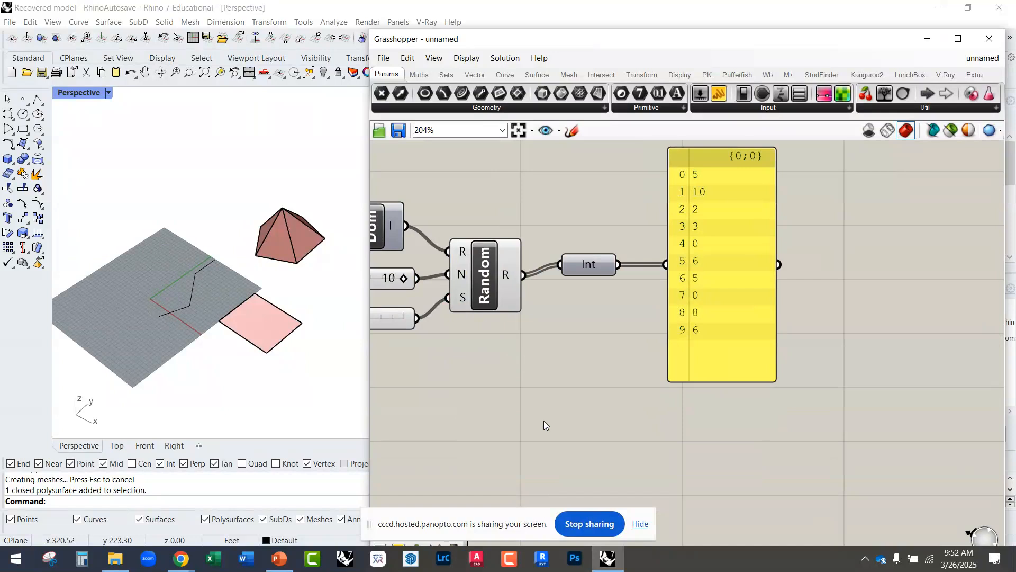
Step: Insert a blank Panel below Random using only a quotation mark as the search keyword, and remove it
double_click(544, 420)
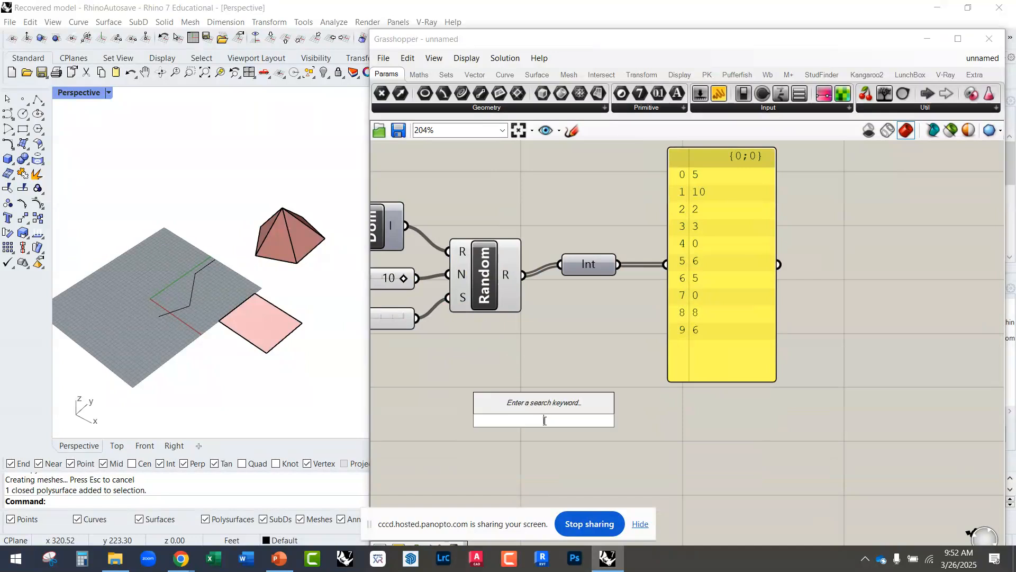
text(")
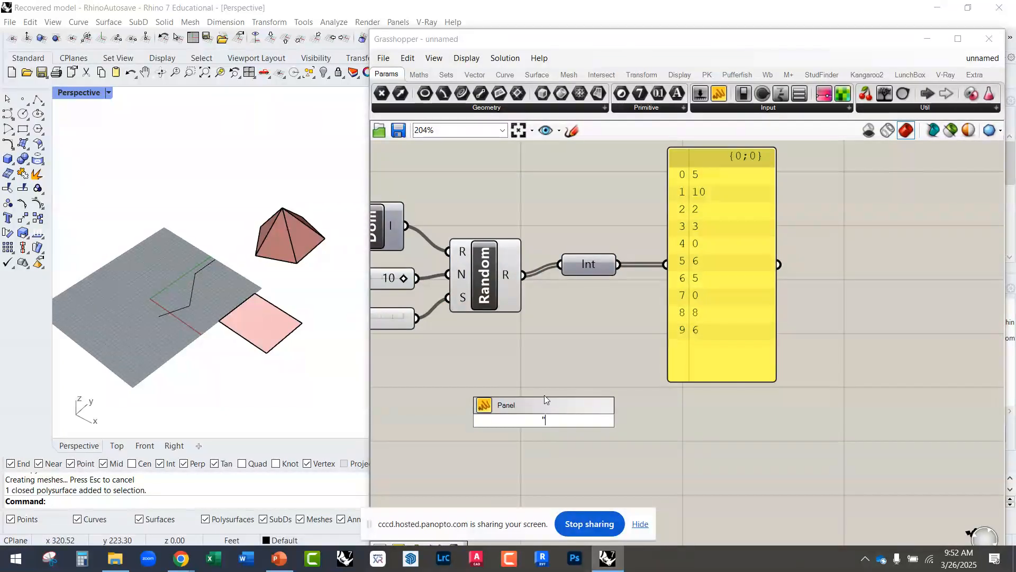
key(Return)
click(550, 453)
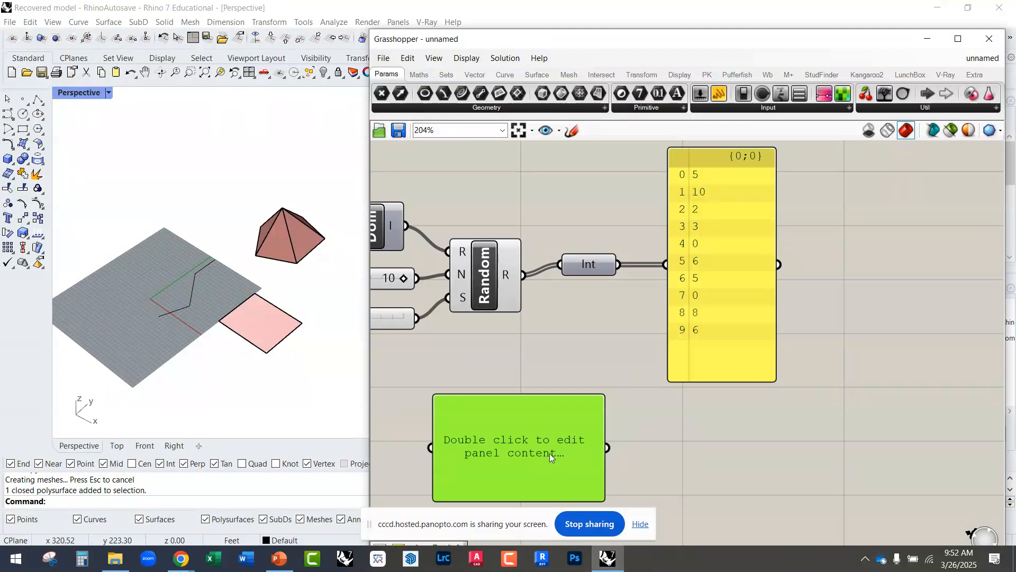
key(Delete)
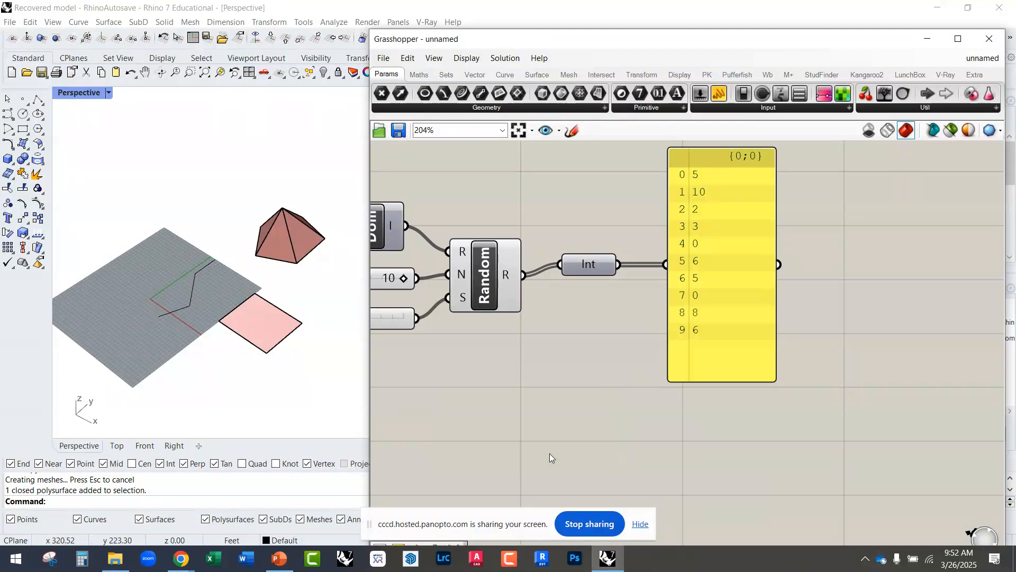
Step: Create a Panel prefilled with 3 by searching for a quotation mark followed by the value, widen it, and delete it
double_click(521, 410)
text(")
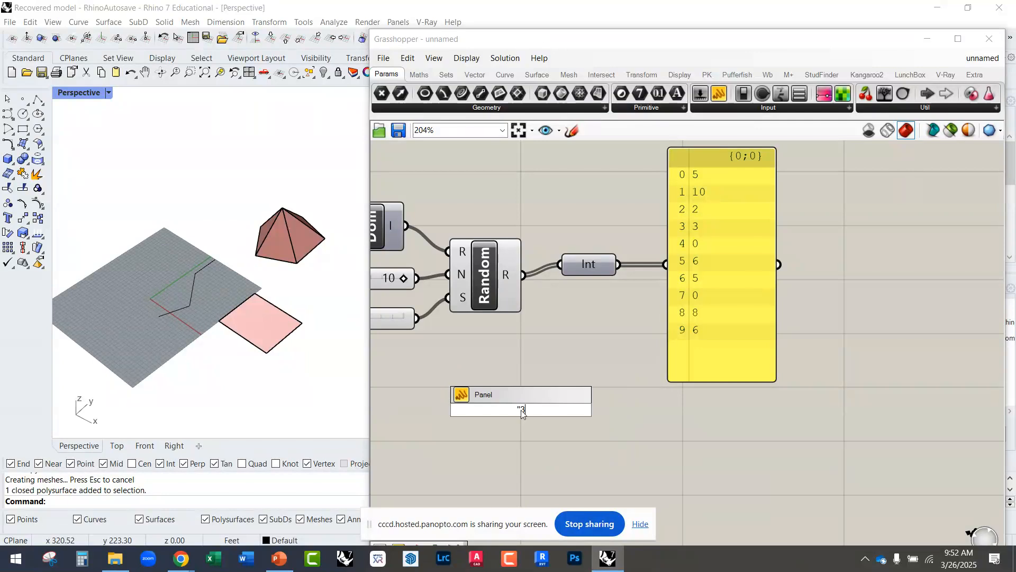
text(3)
key(Return)
scroll(521, 410, up, 4)
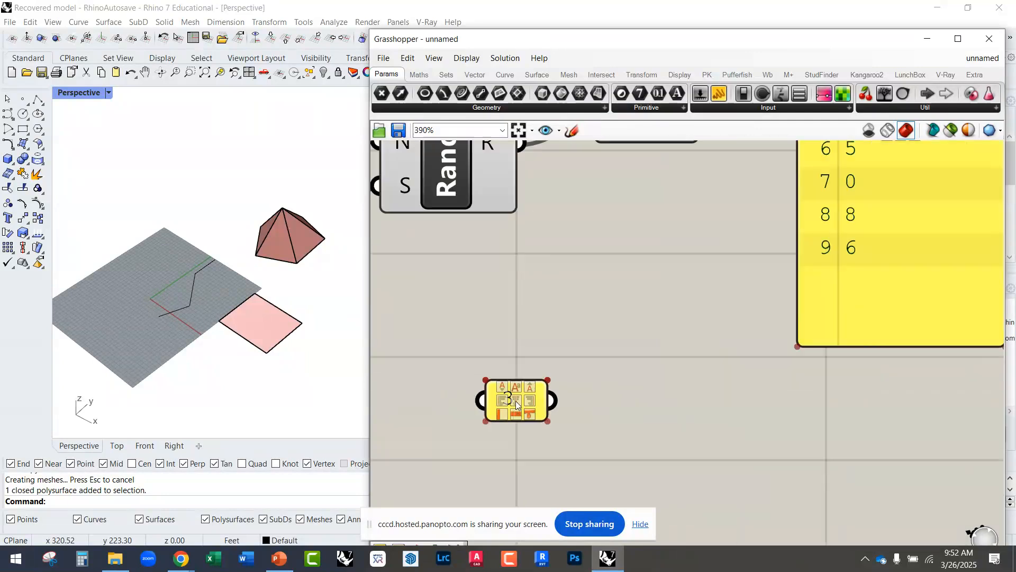
scroll(521, 410, up, 5)
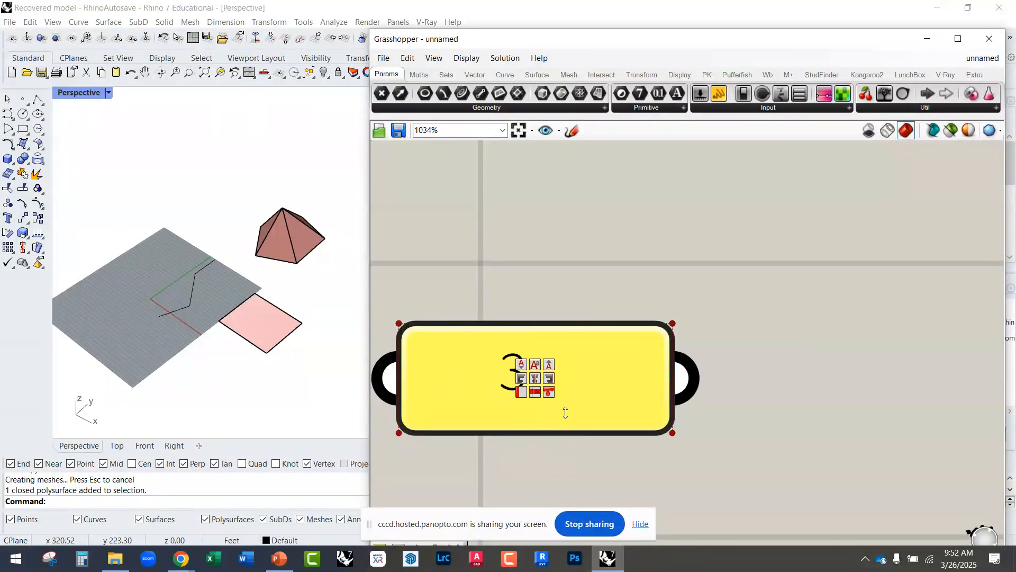
drag(585, 411, 579, 419)
scroll(612, 384, down, 3)
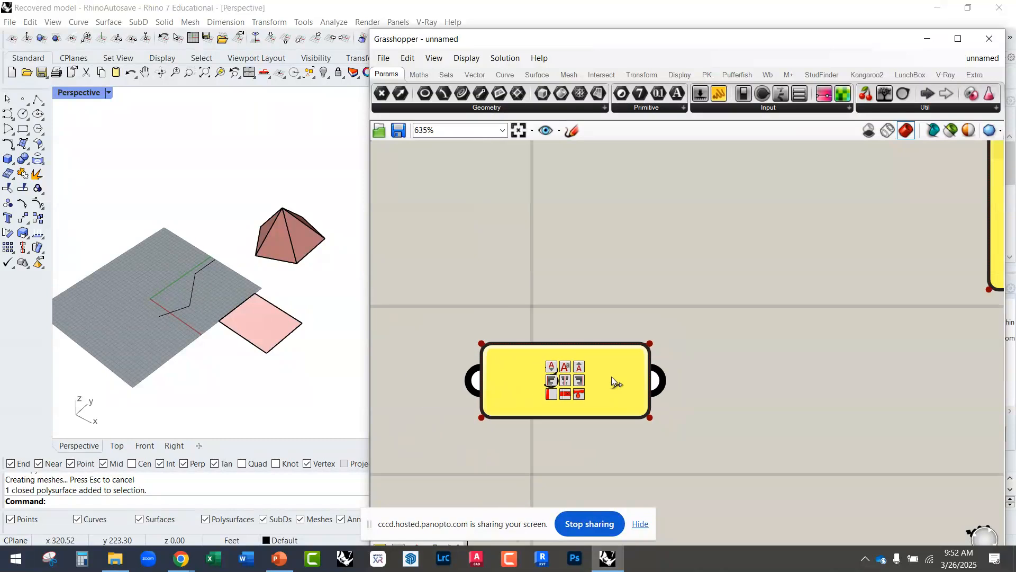
scroll(585, 424, down, 3)
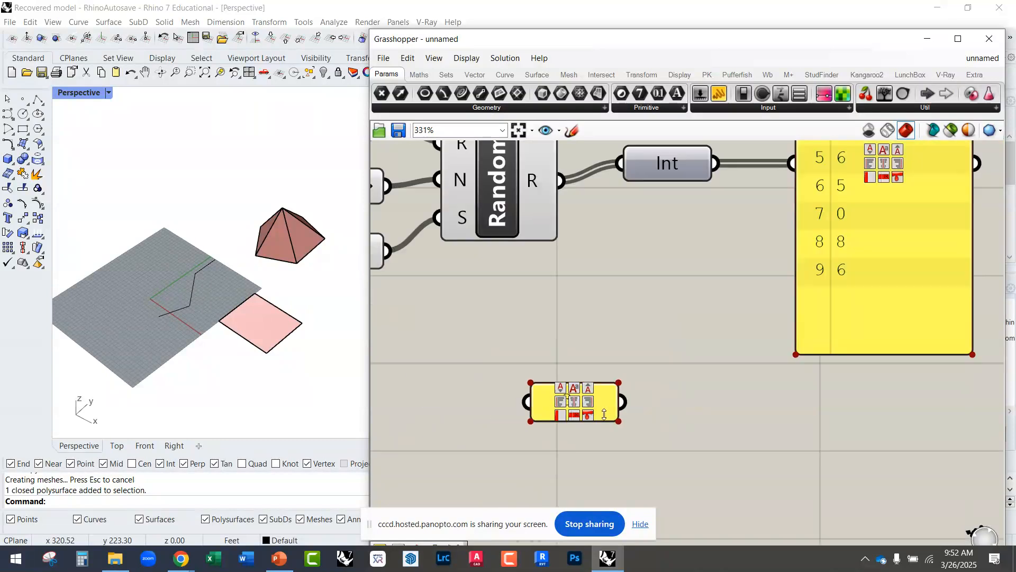
scroll(602, 407, down, 3)
click(588, 416)
key(Delete)
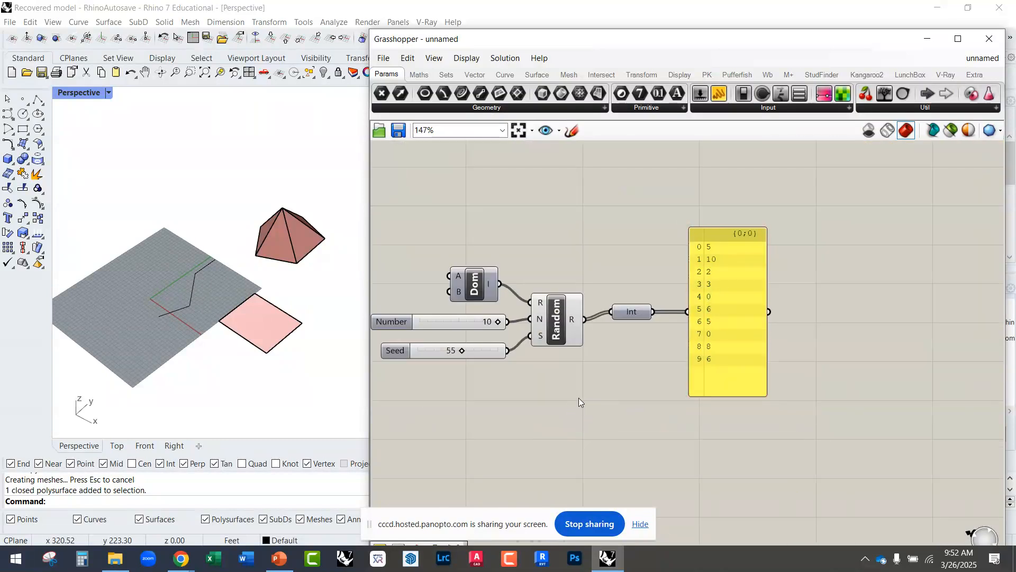
Step: Create a Panel prefilled with the text Test from the component search, enlarge it, and delete it
double_click(581, 400)
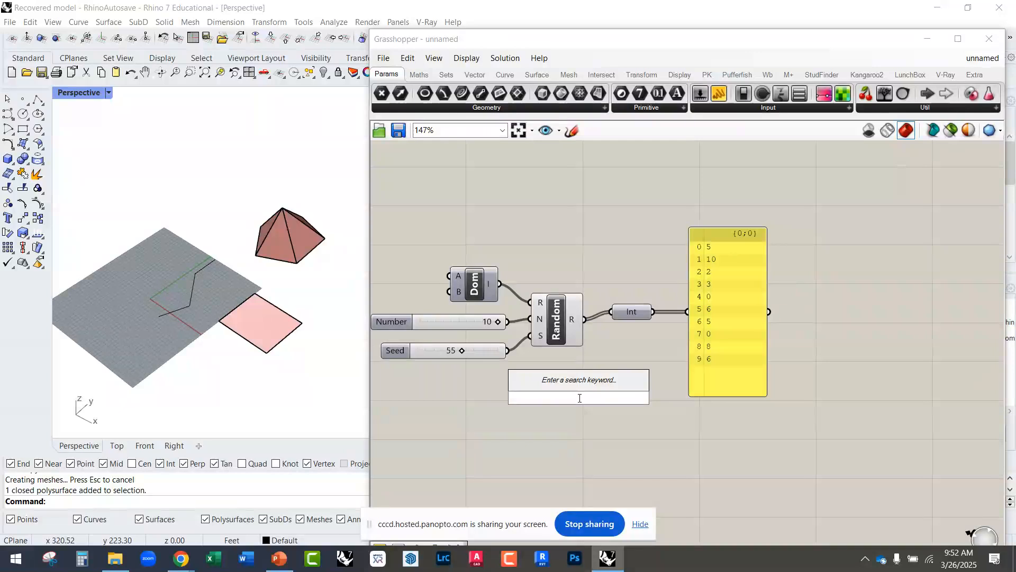
text(")
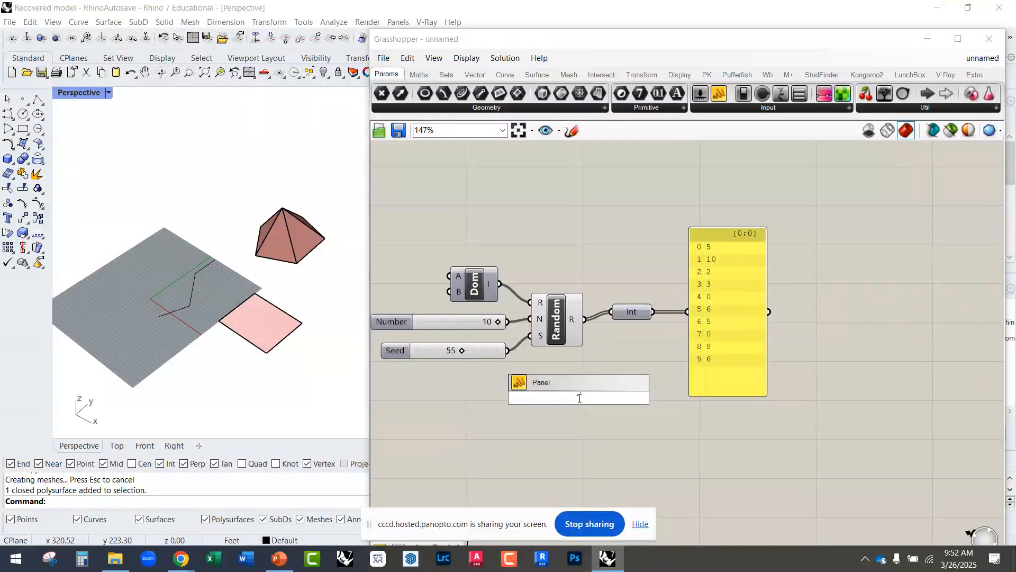
text(Test)
key(Return)
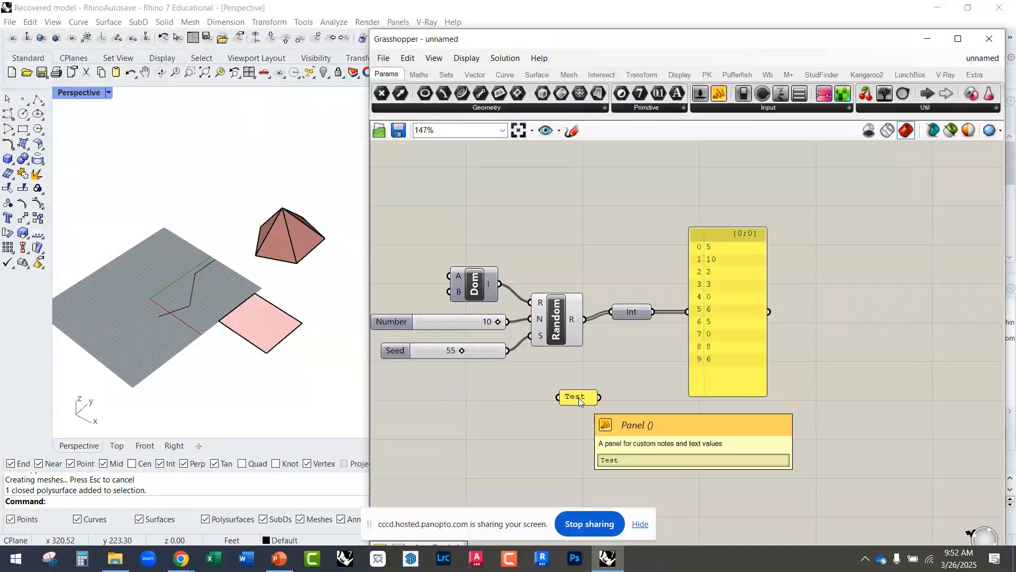
scroll(586, 398, up, 5)
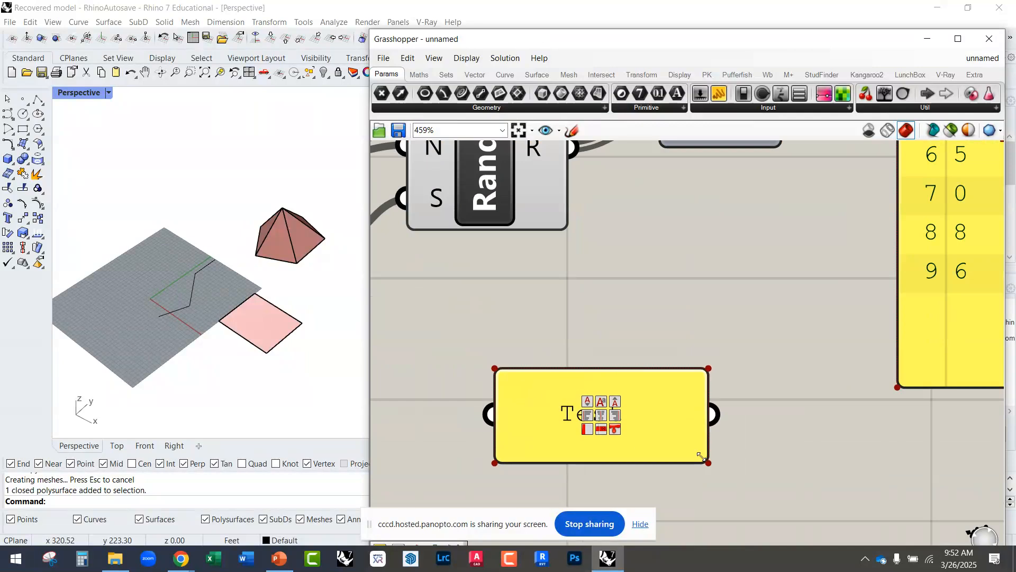
scroll(550, 392, down, 7)
click(560, 398)
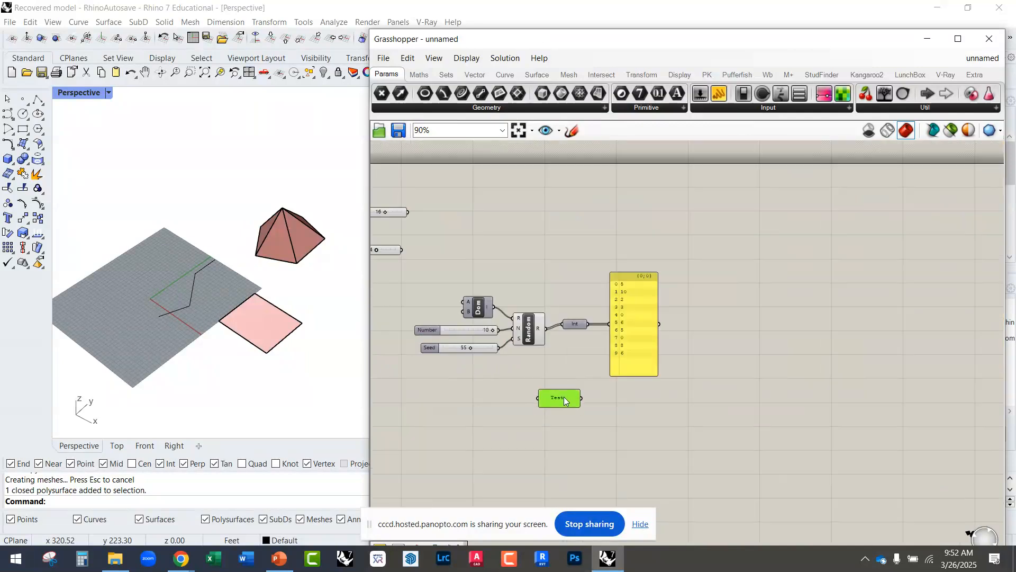
key(Delete)
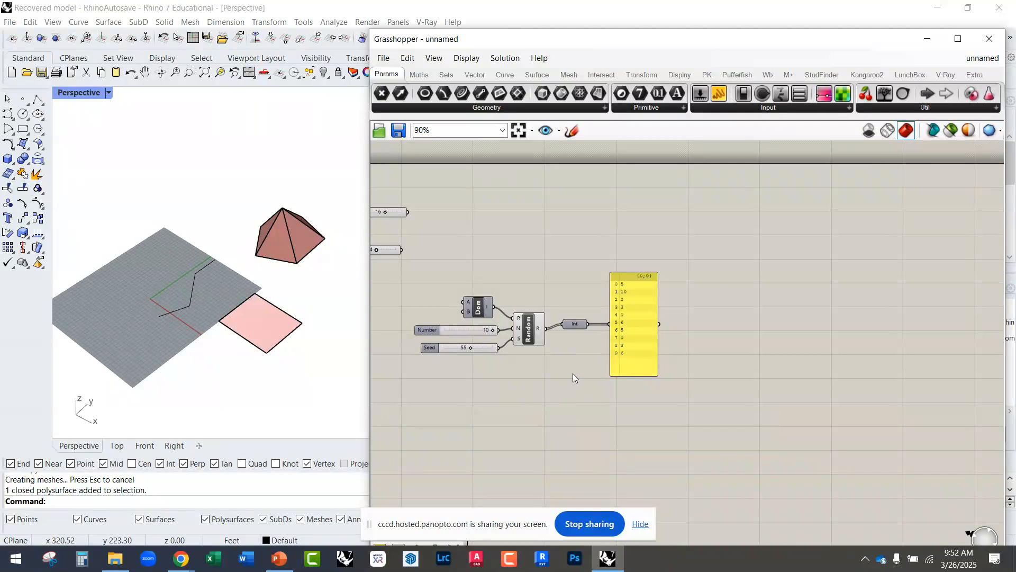
Step: Examine the Panel's list and trace its wires back through Int and Random to the Number slider
scroll(595, 314, up, 5)
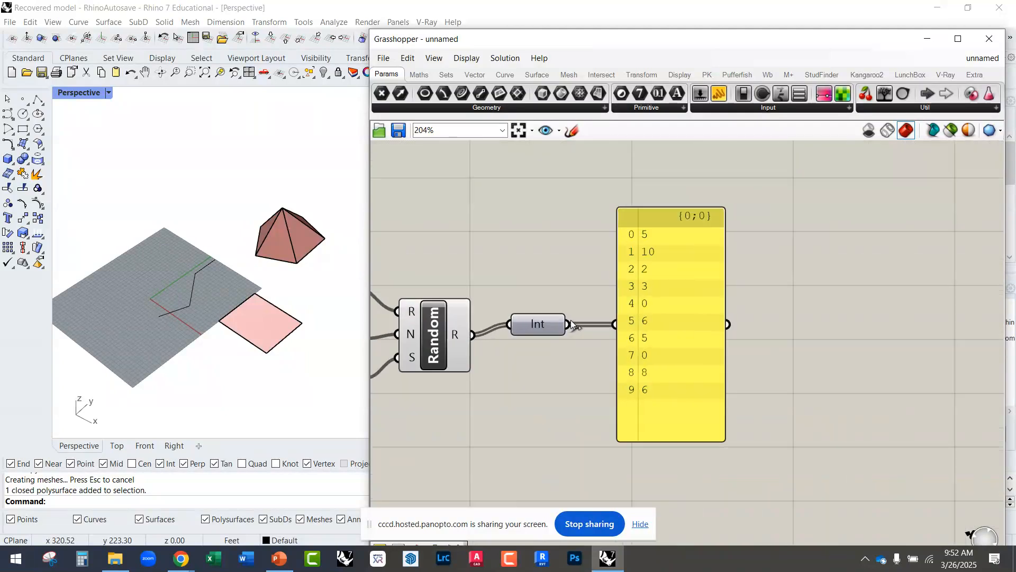
scroll(692, 324, down, 2)
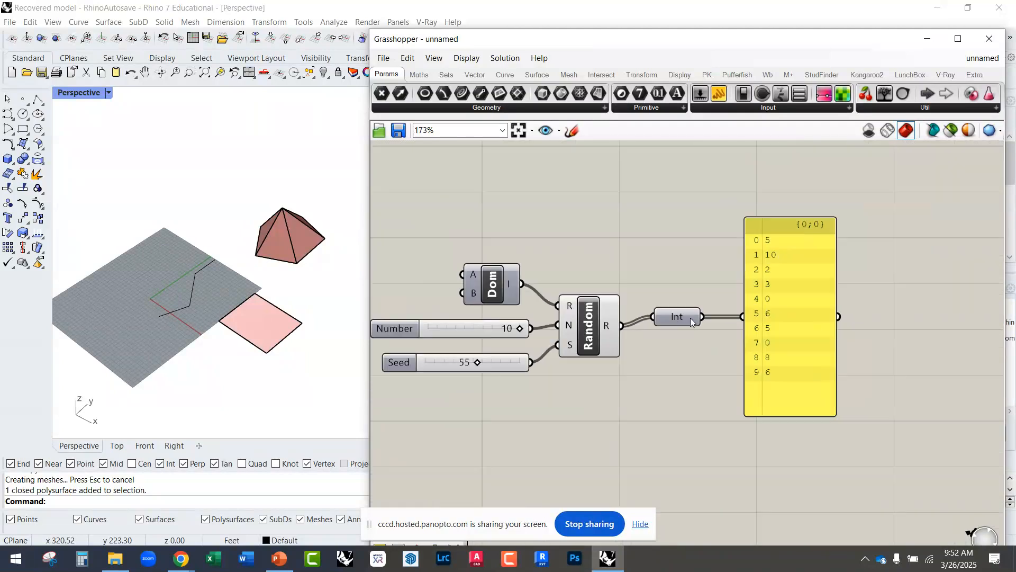
scroll(693, 316, up, 2)
click(771, 318)
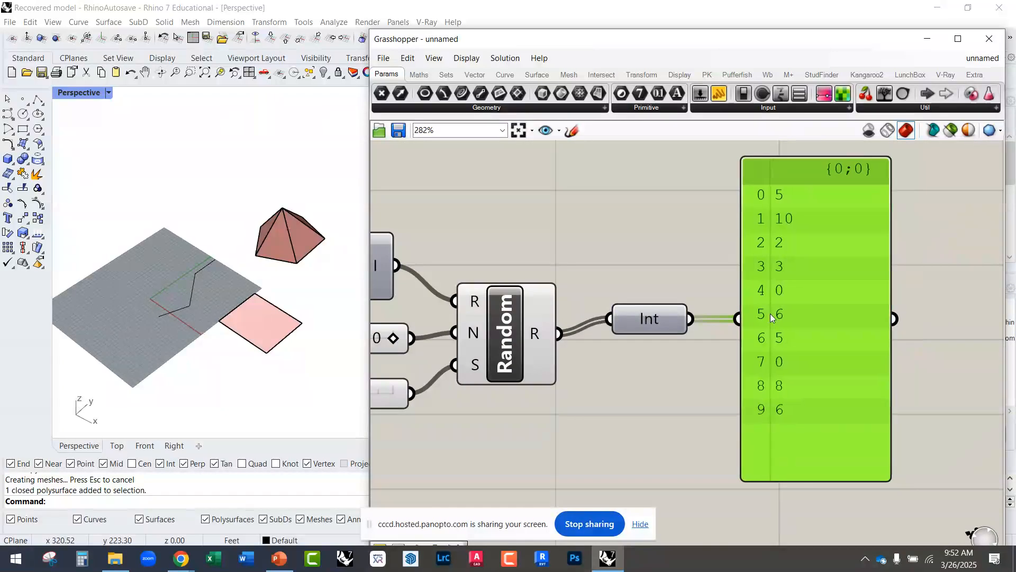
scroll(833, 387, down, 2)
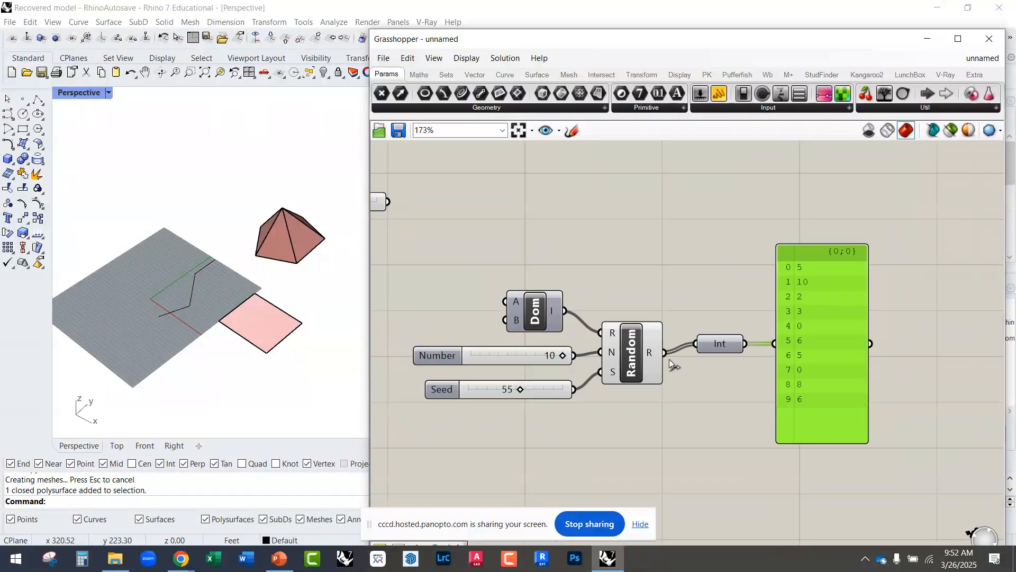
scroll(555, 362, up, 1)
drag(555, 362, 580, 356)
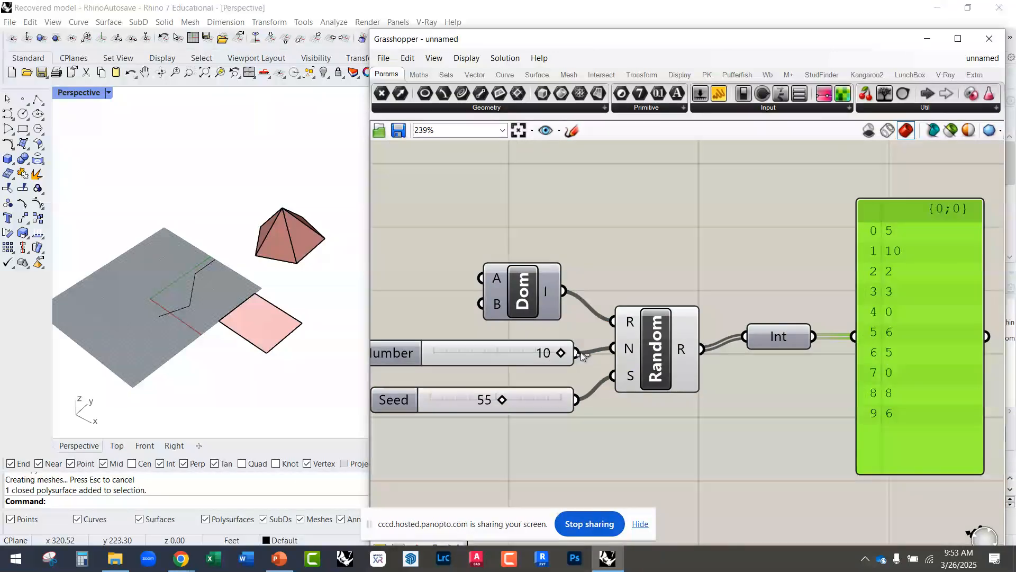
Step: Set the Number slider's maximum to 20
right_drag(487, 360, 542, 347)
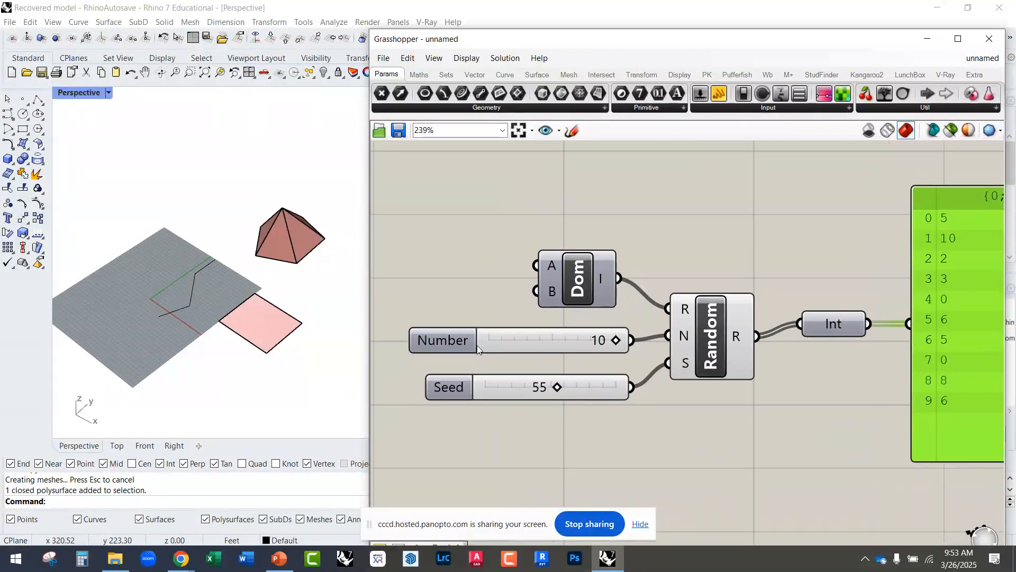
double_click(476, 346)
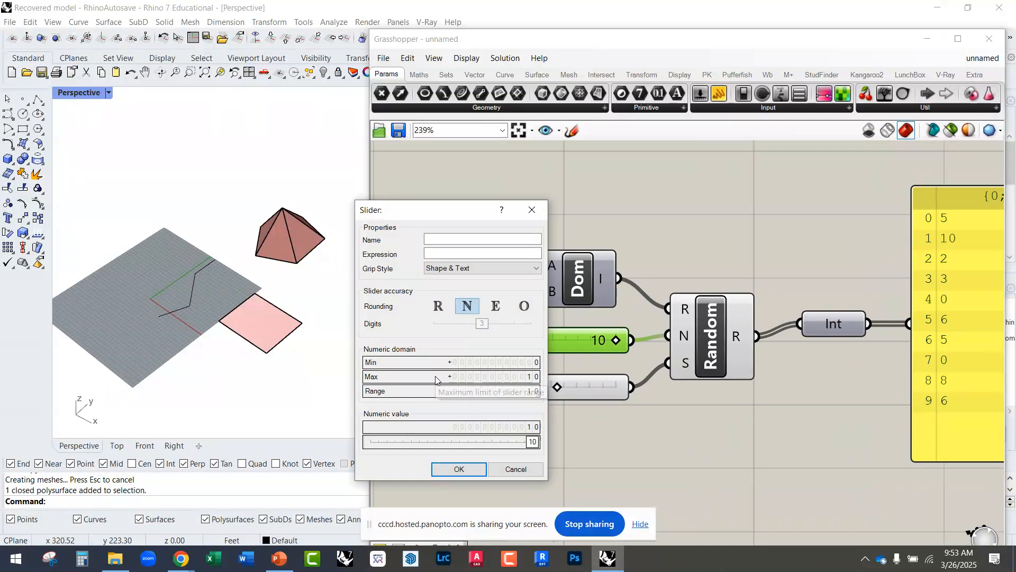
double_click(437, 377)
text(20)
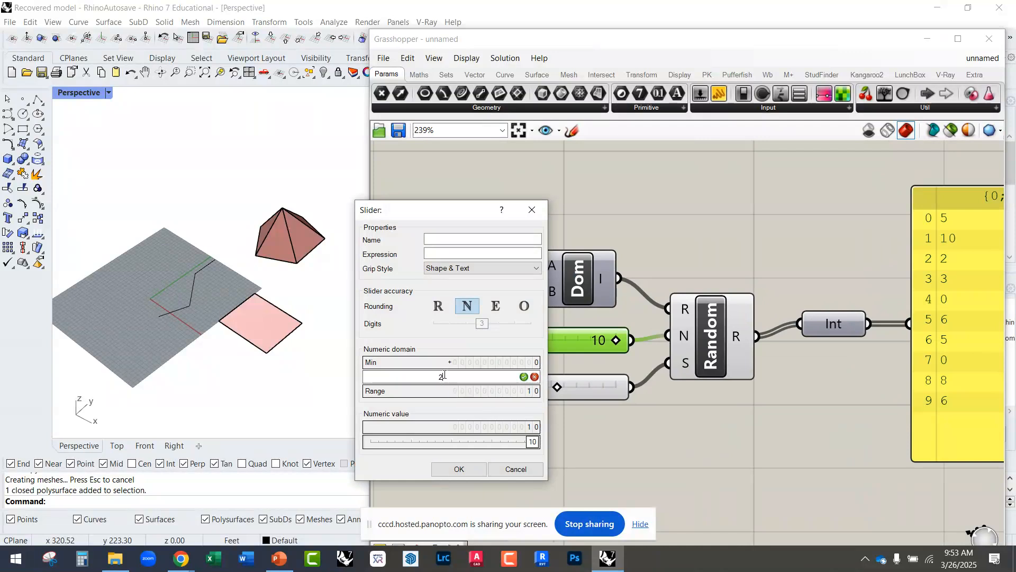
click(523, 377)
click(459, 469)
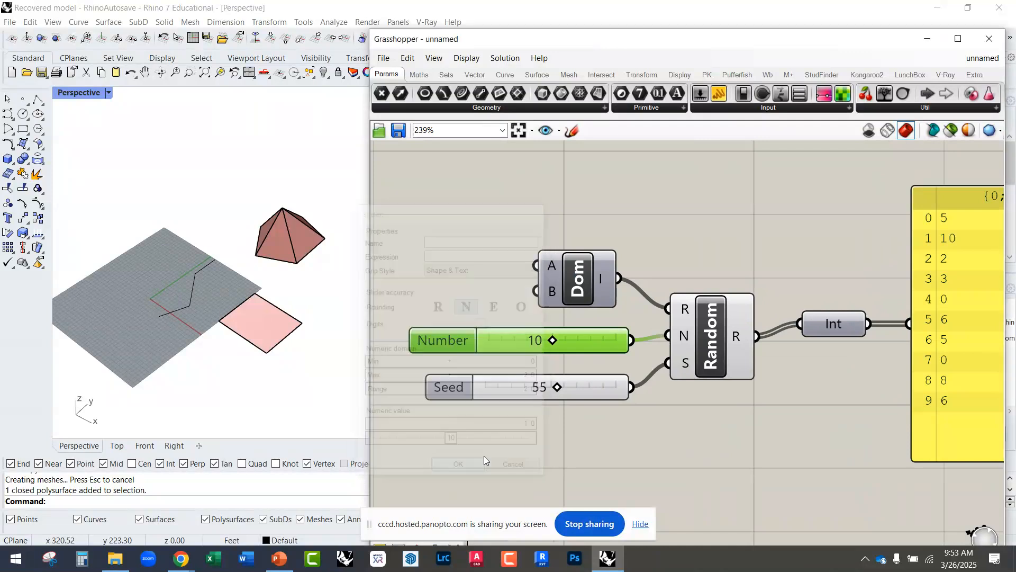
scroll(598, 364, down, 2)
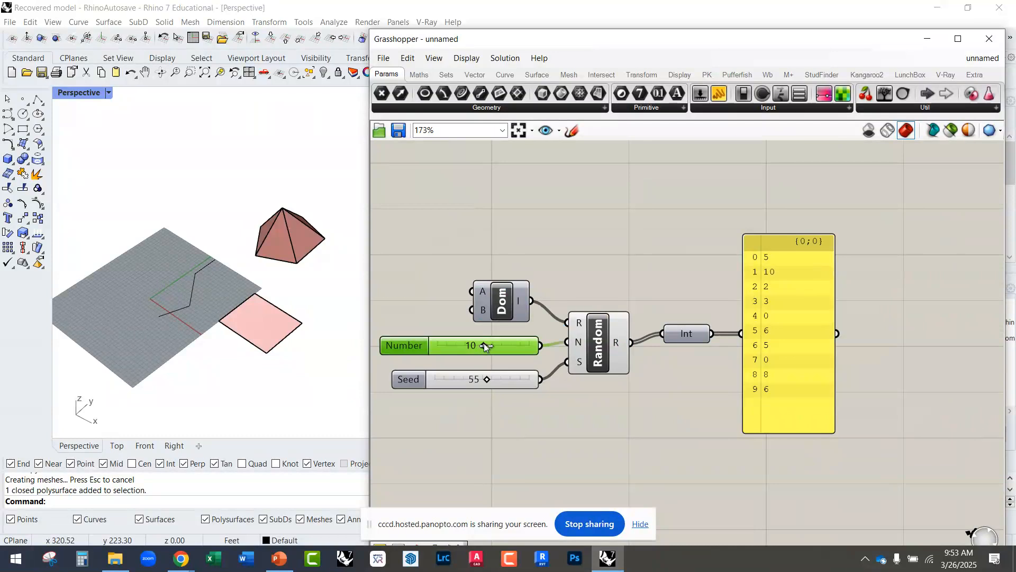
mouse_move(482, 345)
mouse_down()
mouse_move(501, 346)
mouse_move(465, 347)
mouse_move(483, 345)
mouse_up()
drag(755, 403, 776, 404)
right_drag(574, 406, 652, 361)
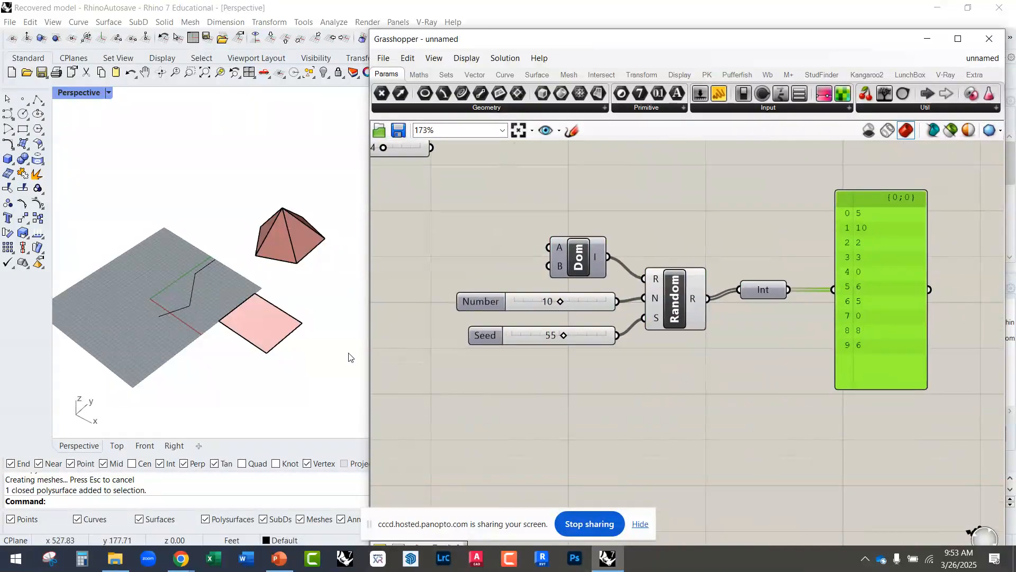
Step: Delete all the modelled geometry in the Rhino Perspective viewport
scroll(347, 353, down, 4)
drag(341, 364, 222, 266)
key(Delete)
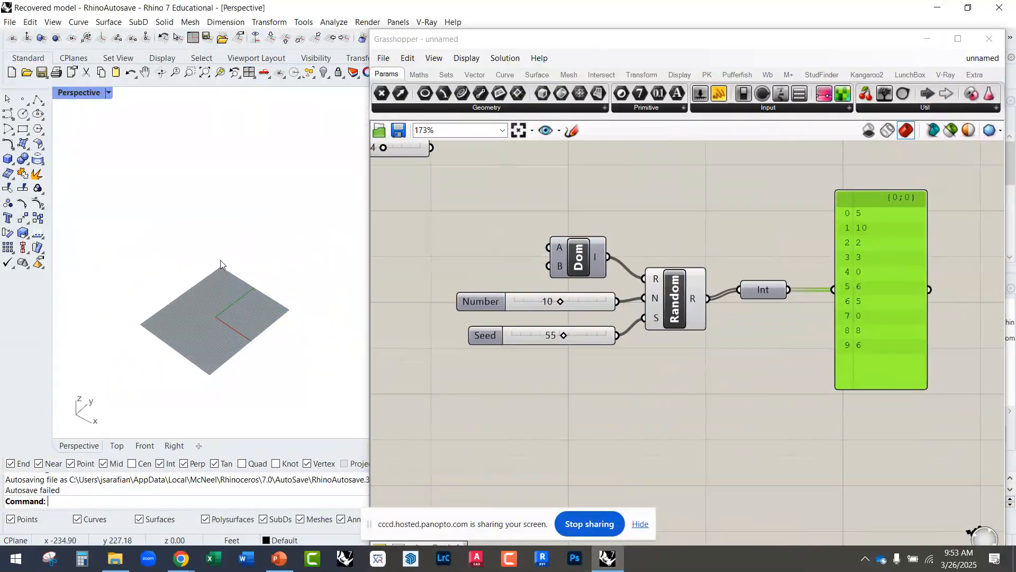
scroll(192, 357, down, 3)
scroll(261, 340, up, 4)
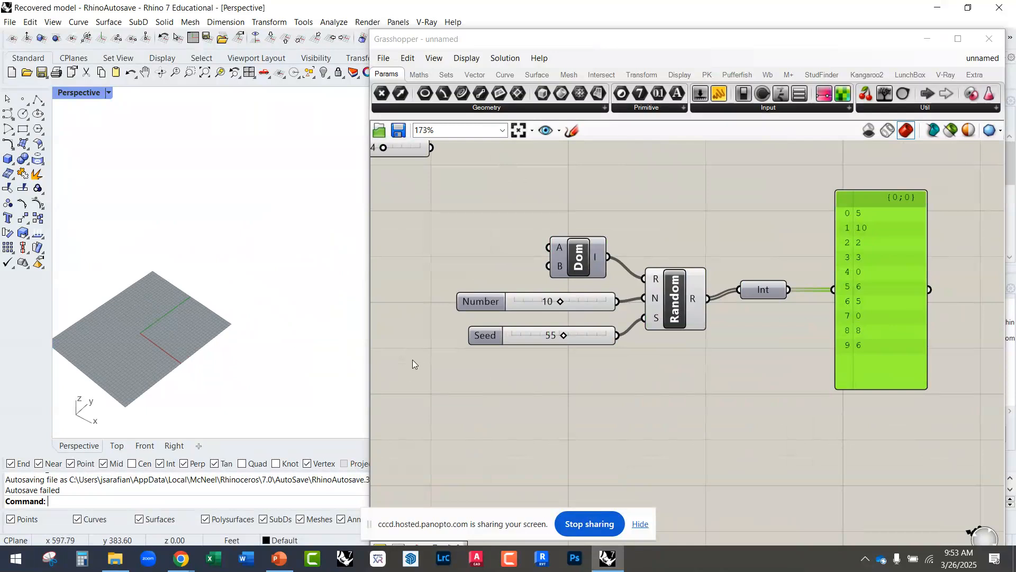
right_drag(692, 410, 687, 363)
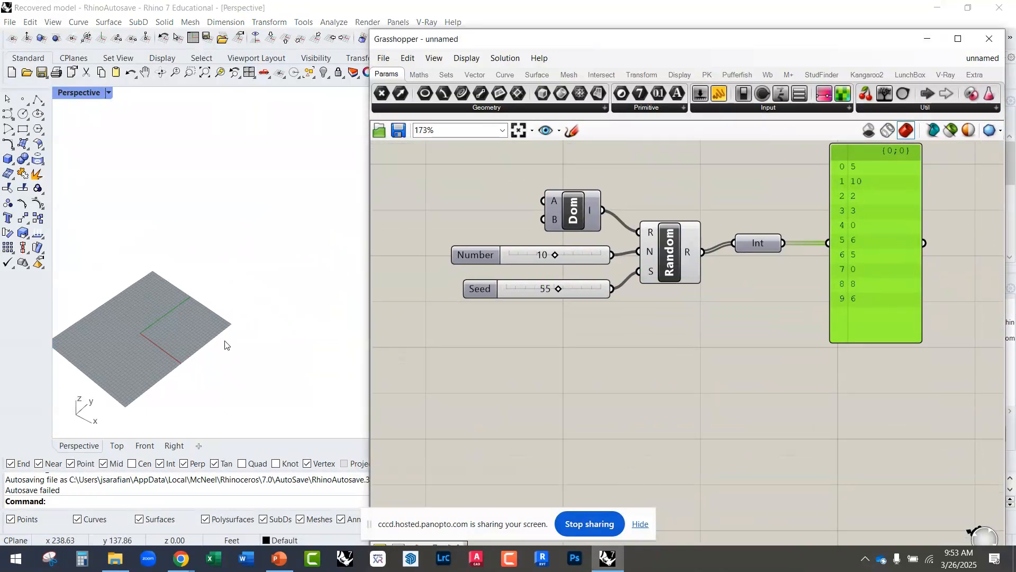
scroll(227, 321, down, 1)
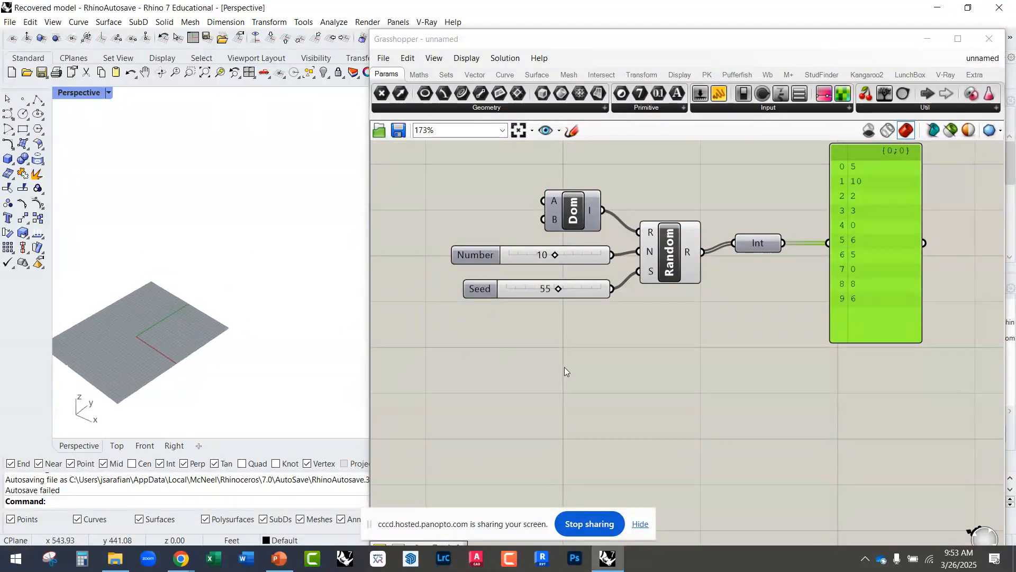
Step: Search the canvas components for box and review the listed box types
double_click(584, 385)
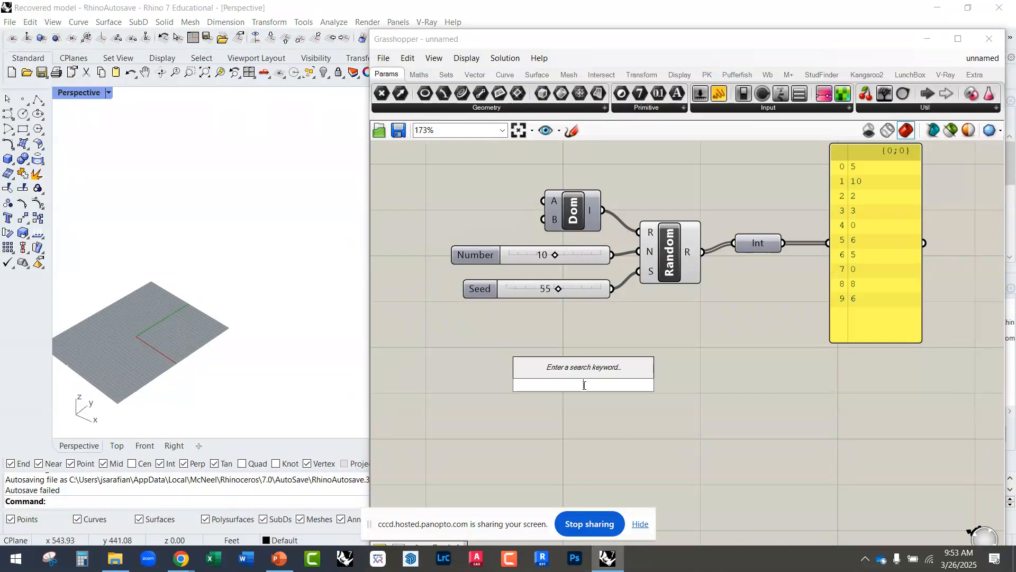
text(box)
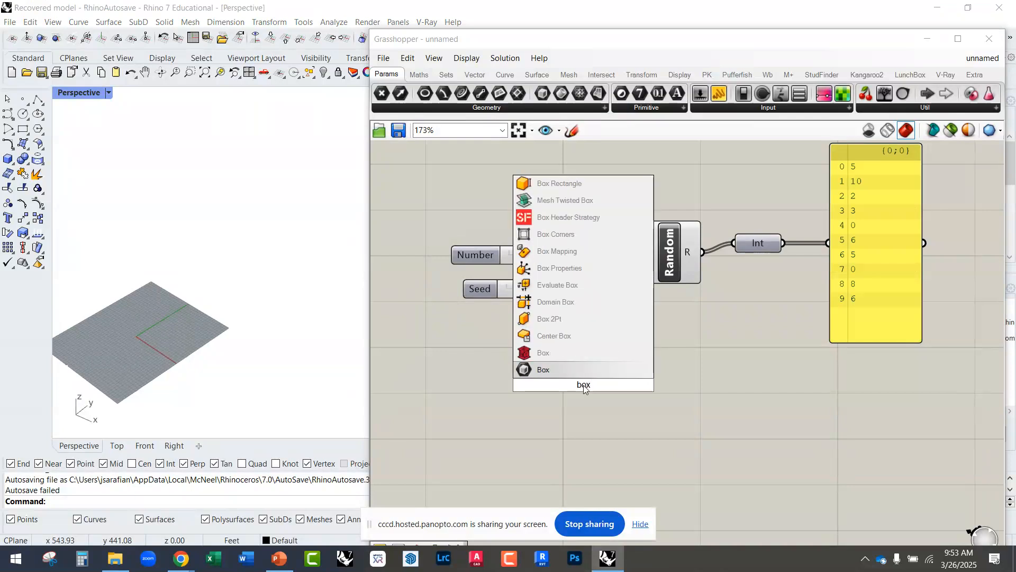
click(463, 340)
Step: Maximize the Grasshopper window, insert a Center Box from the surface primitives below the Panel, and delete it
click(539, 80)
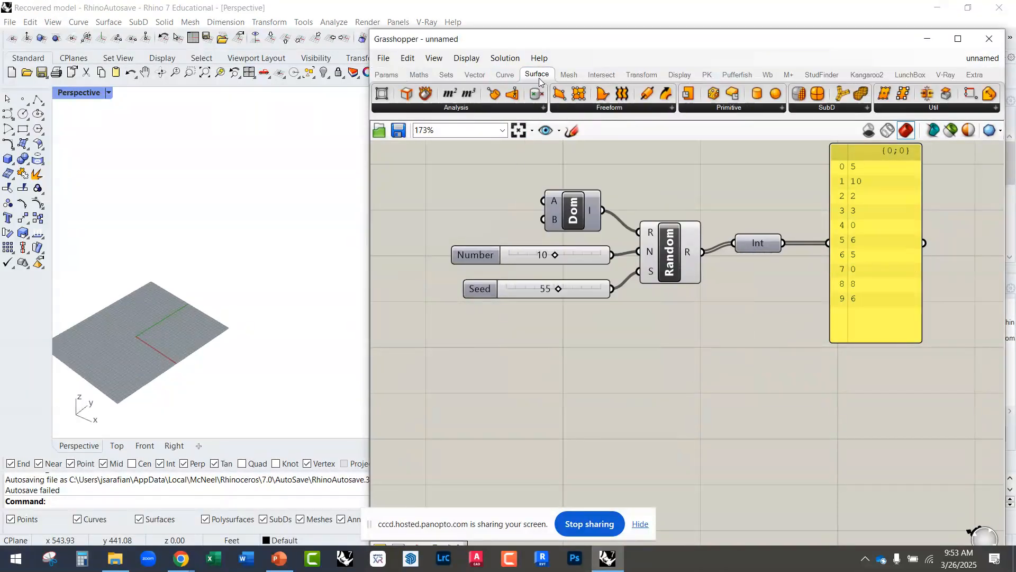
drag(578, 45, 539, 3)
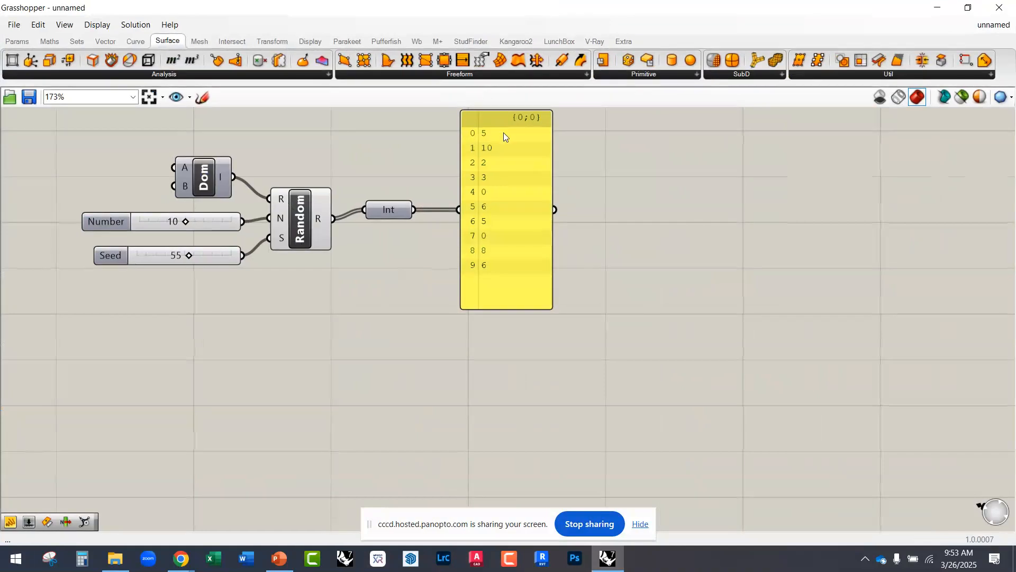
click(660, 77)
click(667, 75)
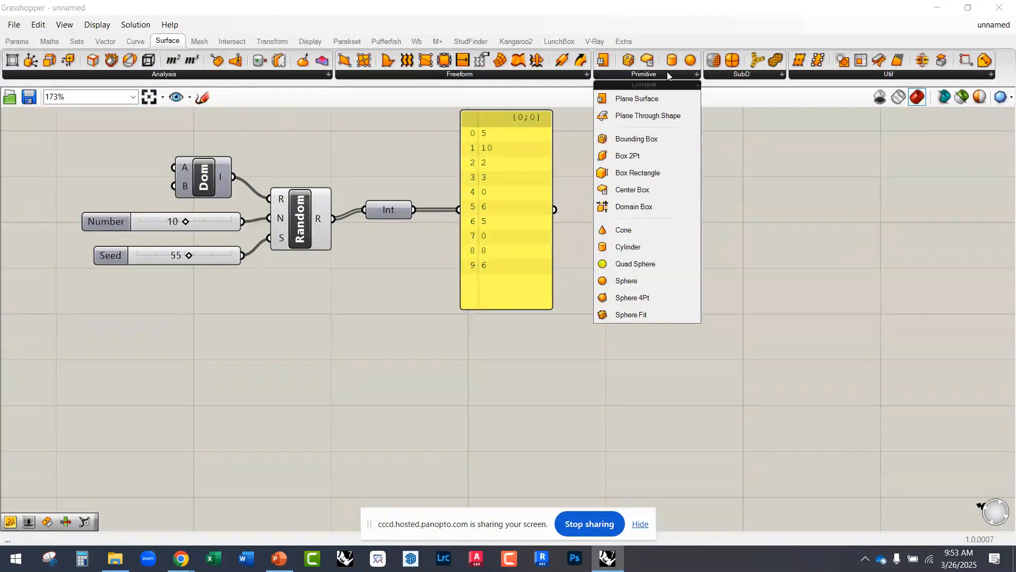
click(651, 192)
click(600, 355)
drag(597, 341, 611, 356)
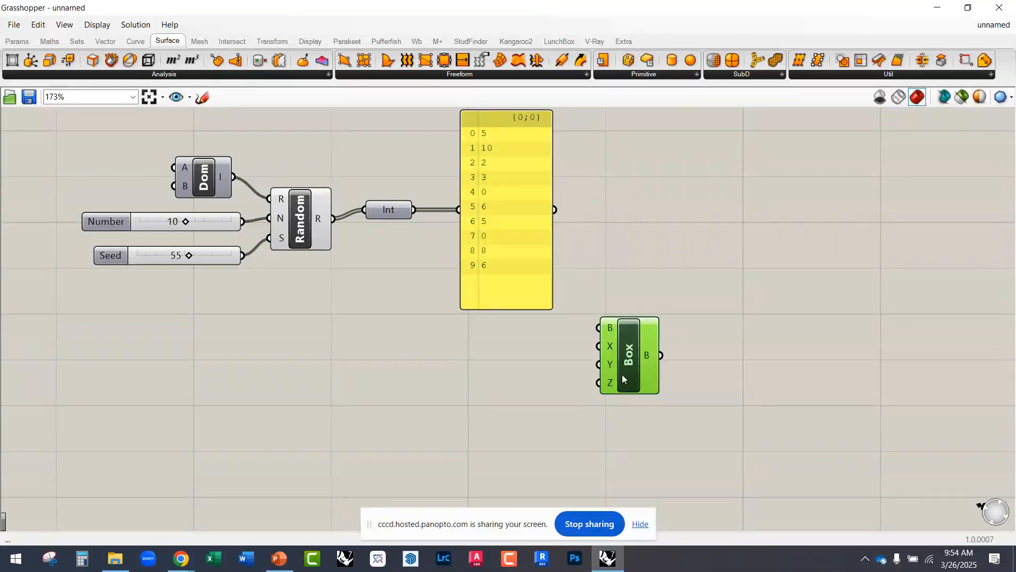
drag(624, 372, 636, 386)
key(Delete)
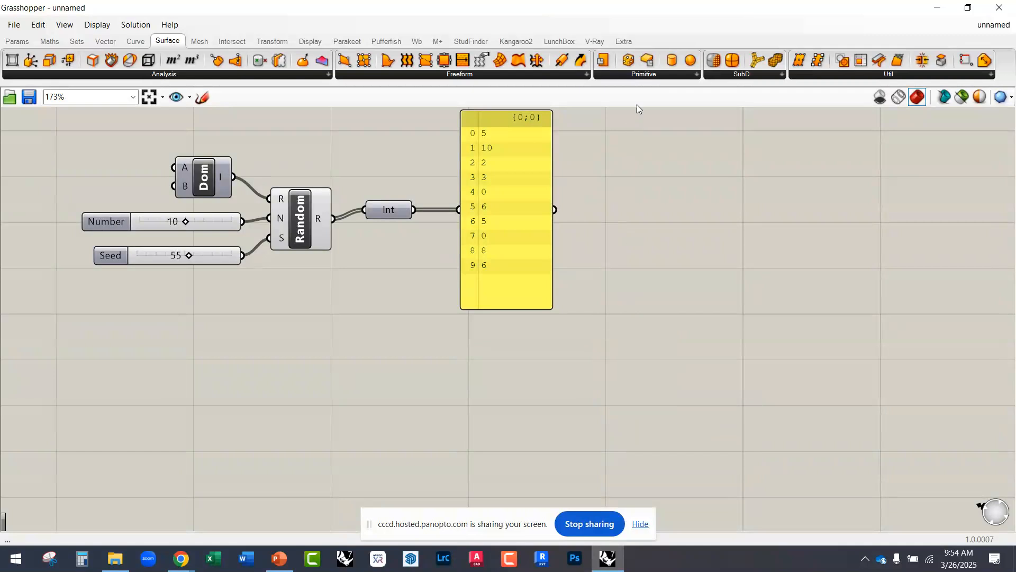
Step: Insert a Domain Box from the surface primitives below Random, and restore the Grasshopper window so the Rhino viewport shows beside it
click(641, 78)
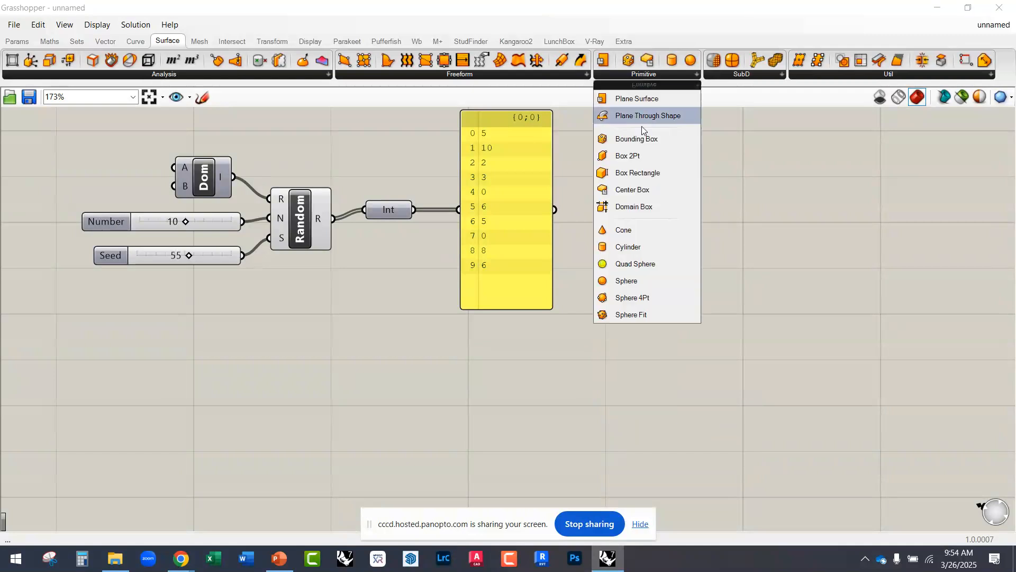
click(638, 207)
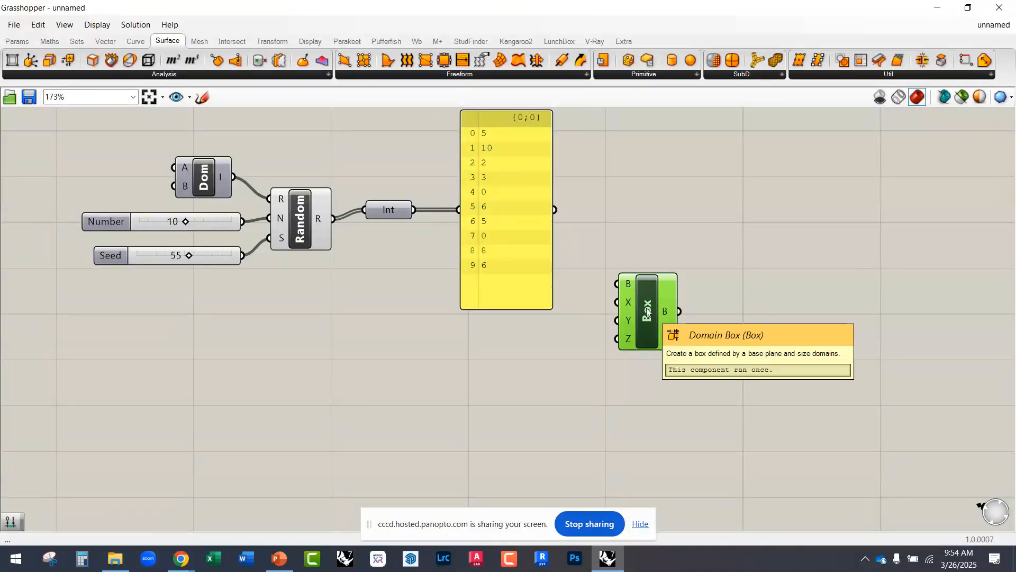
drag(647, 313, 292, 383)
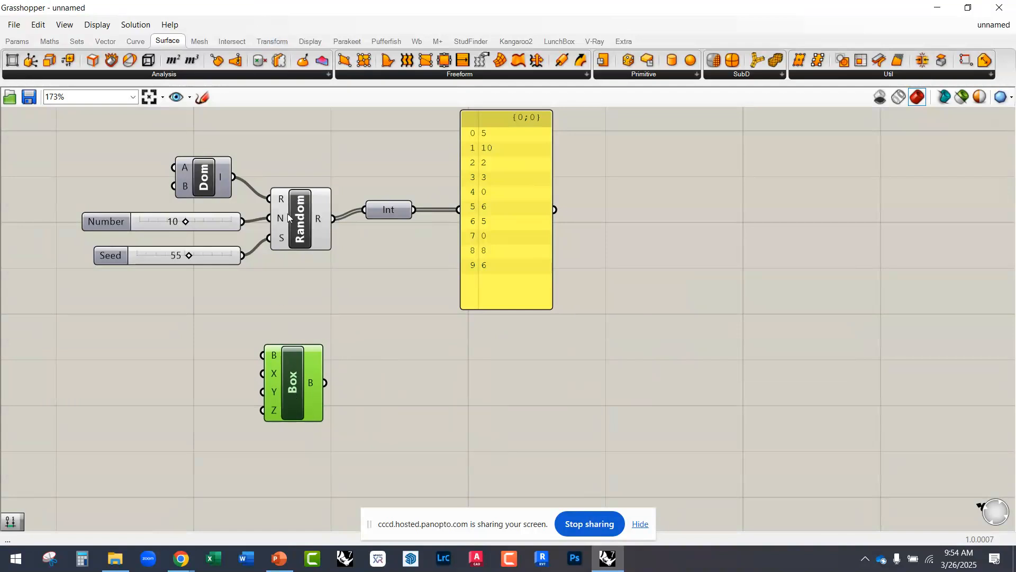
drag(310, 8, 659, 15)
right_drag(639, 370, 546, 288)
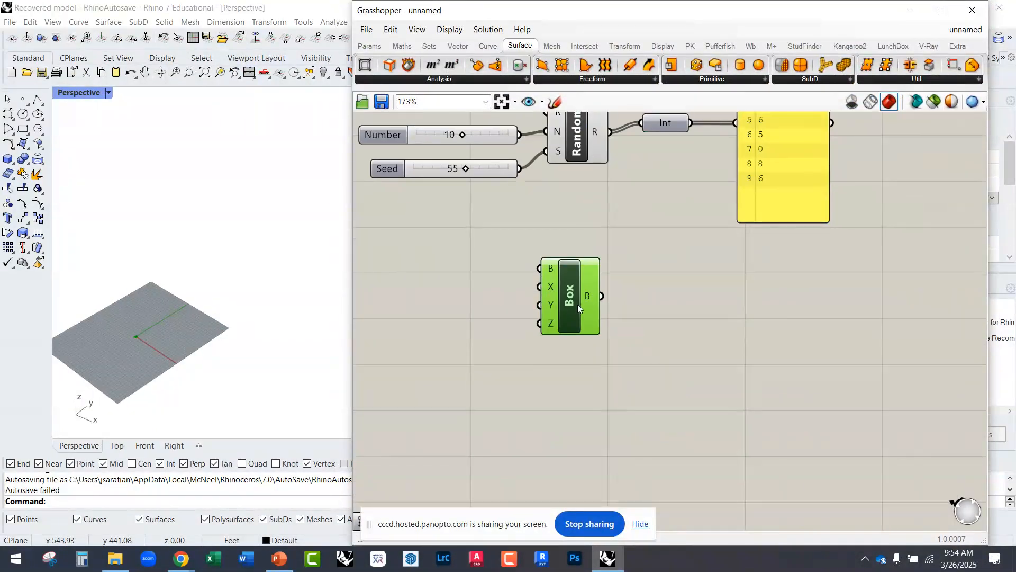
drag(577, 304, 562, 342)
right_drag(581, 317, 546, 351)
Step: Look up the available box components with the keyword box and close the search
double_click(665, 327)
text(box)
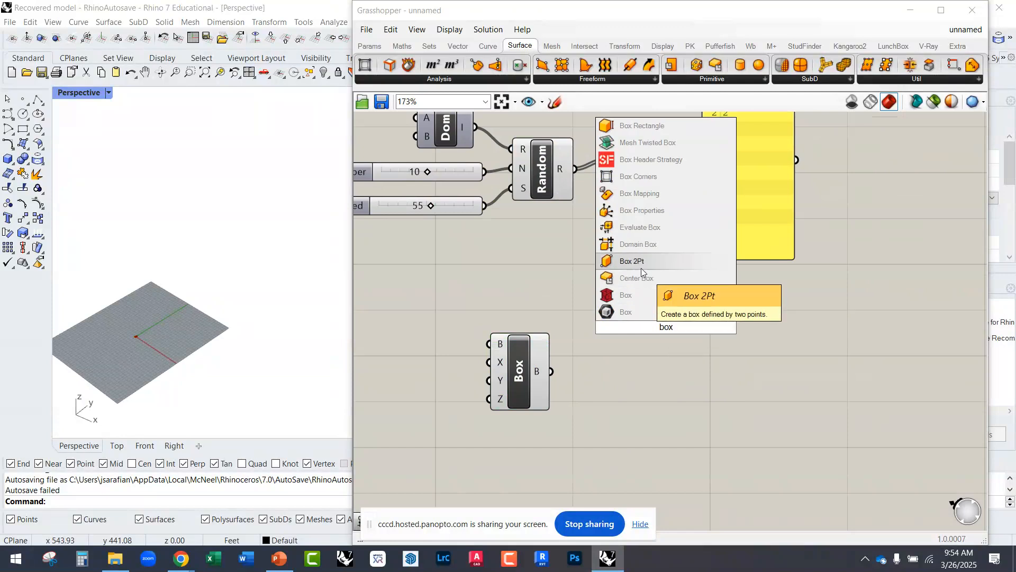
click(541, 281)
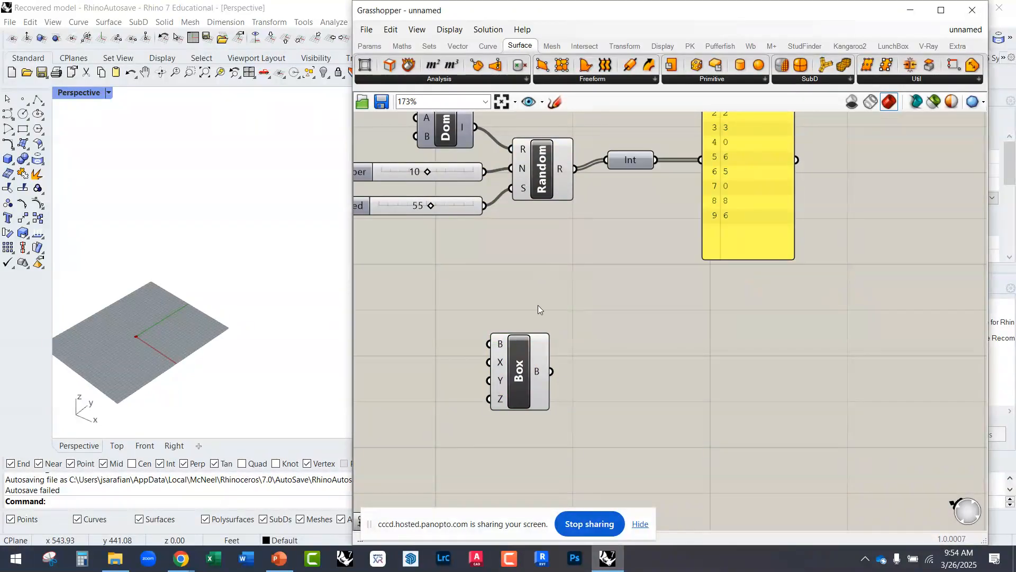
Step: Examine the Domain Box's preview at the origin in the Rhino viewport with its component selected
right_drag(265, 317, 182, 364)
scroll(183, 364, down, 3)
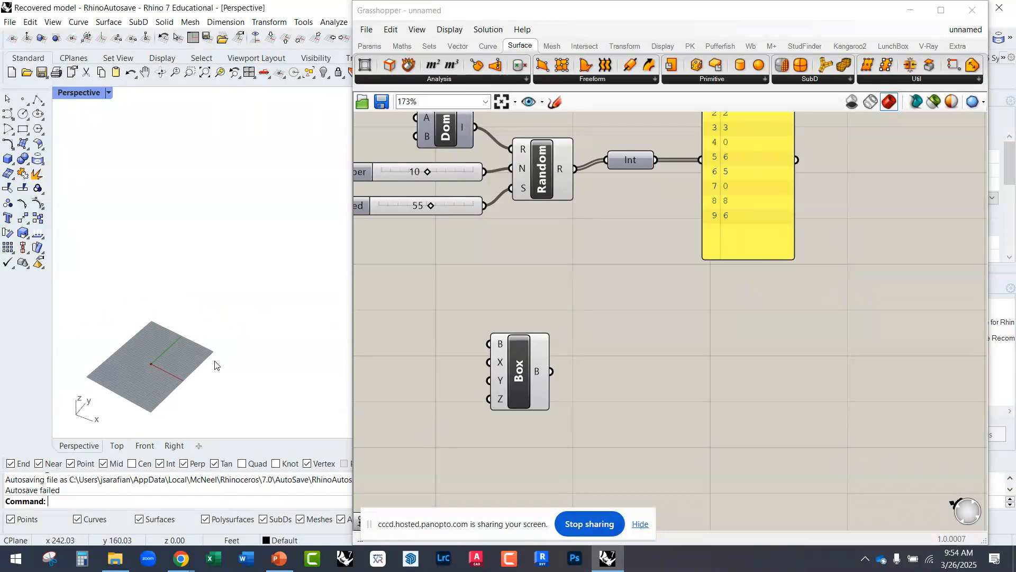
scroll(214, 356, up, 5)
scroll(159, 338, down, 2)
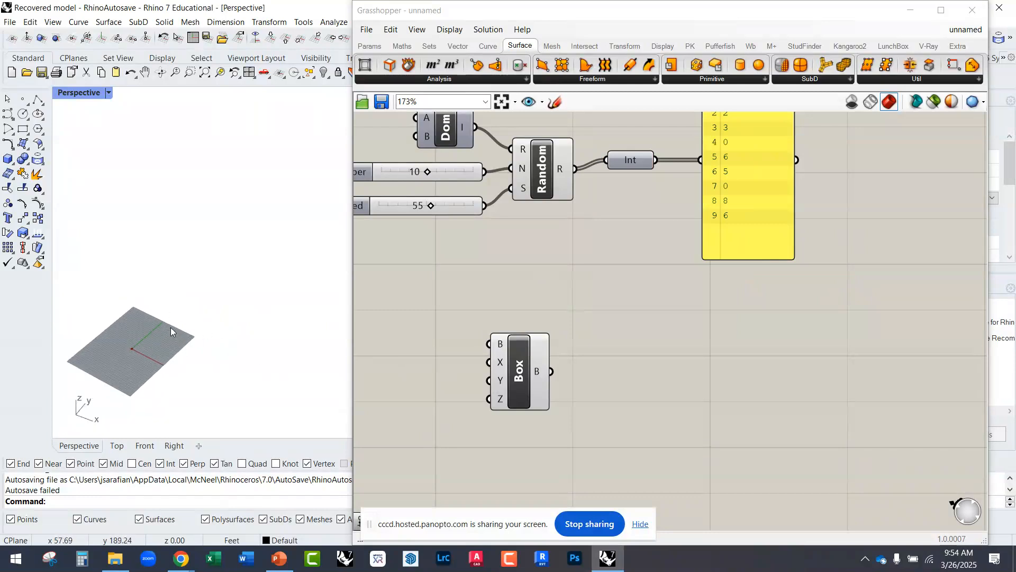
drag(520, 377, 583, 377)
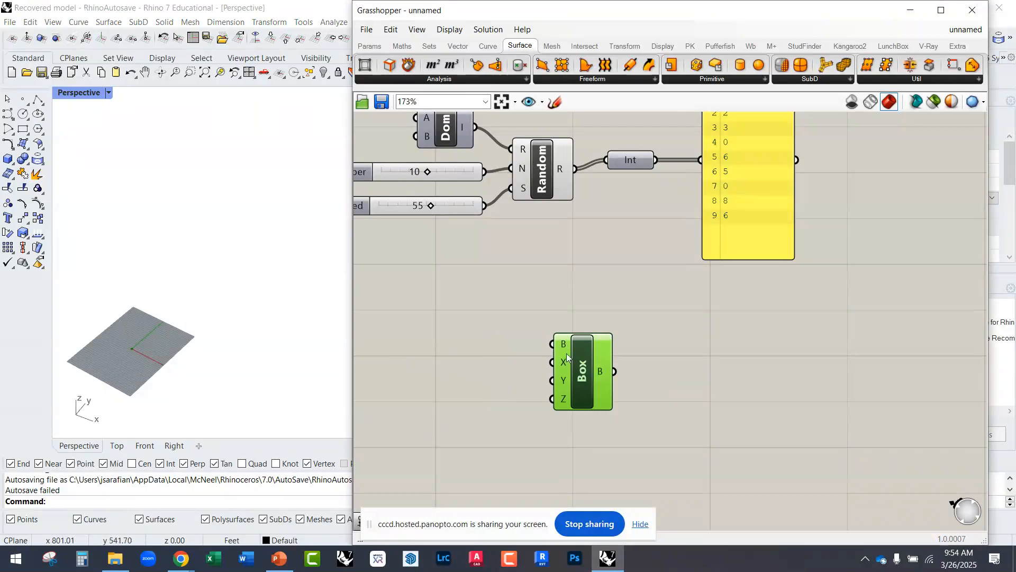
right_drag(292, 320, 266, 324)
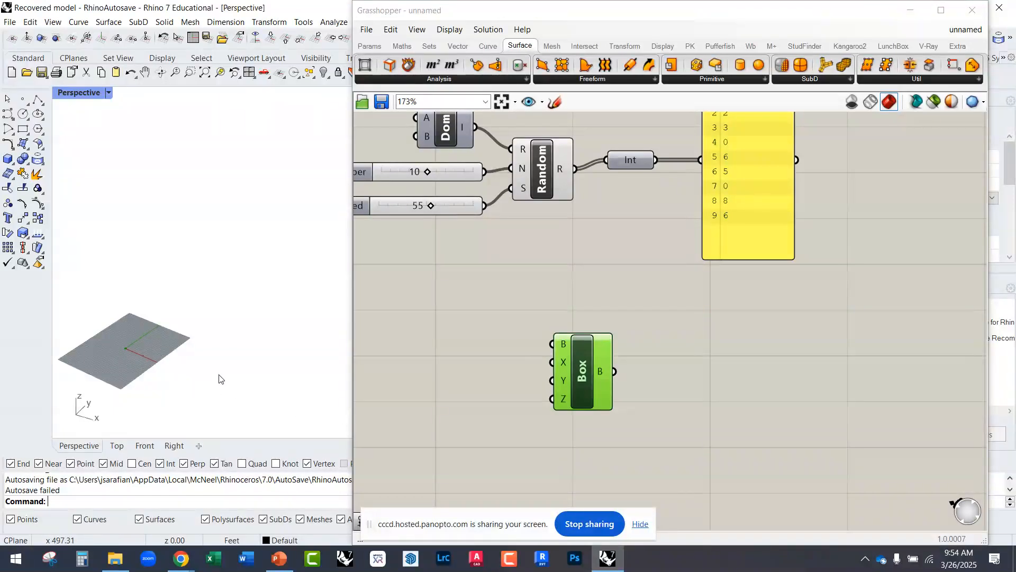
scroll(121, 346, up, 5)
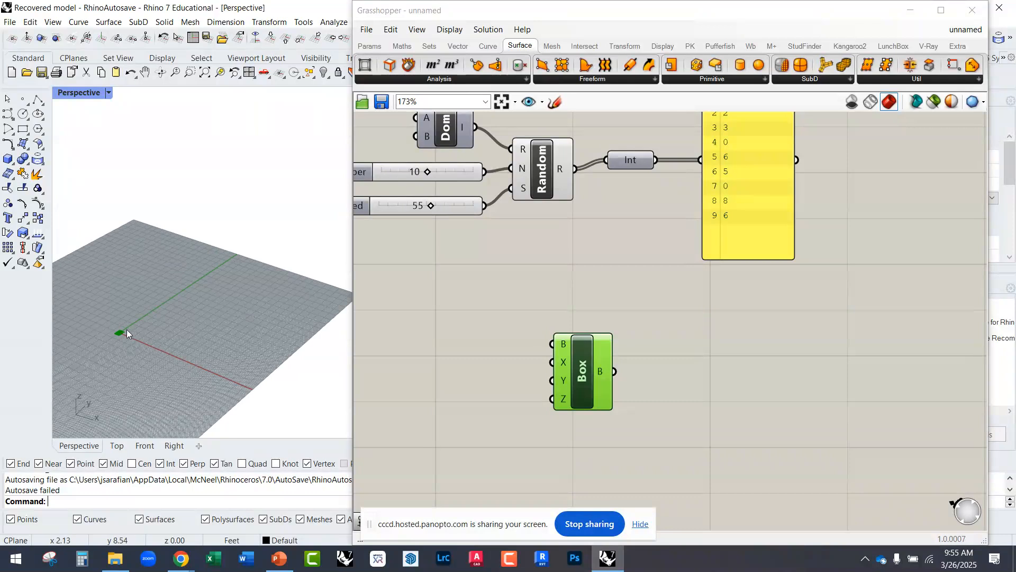
scroll(126, 330, down, 3)
scroll(201, 366, down, 2)
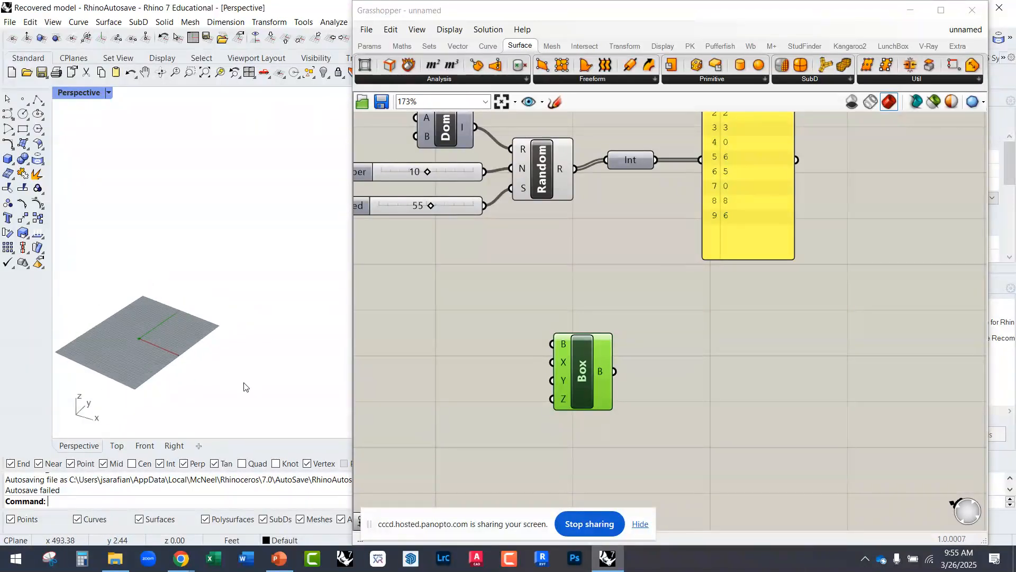
Step: Move the Domain Box component to below the Panel, leaving free canvas space in front of its inputs
drag(562, 376, 688, 422)
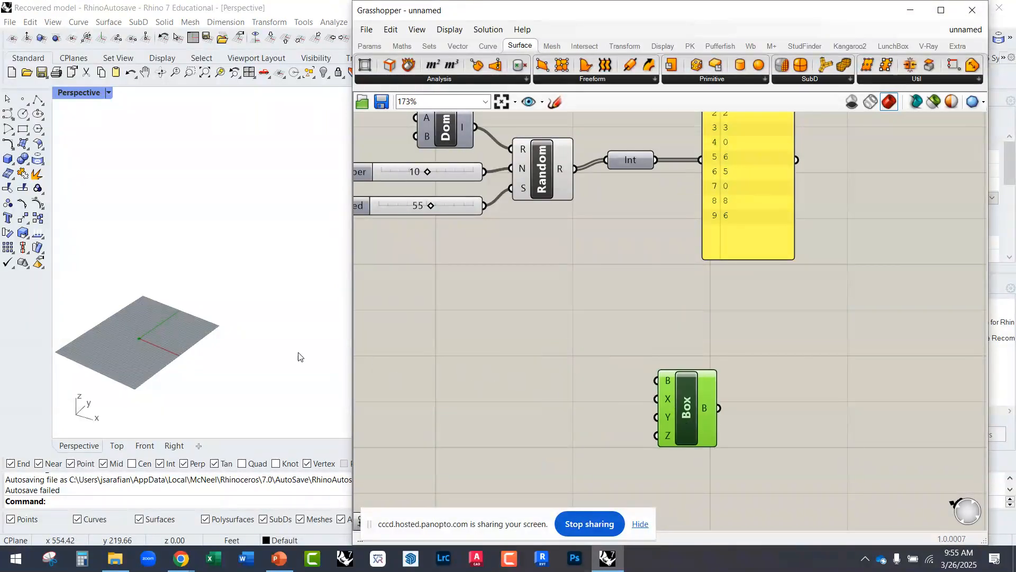
scroll(137, 345, up, 3)
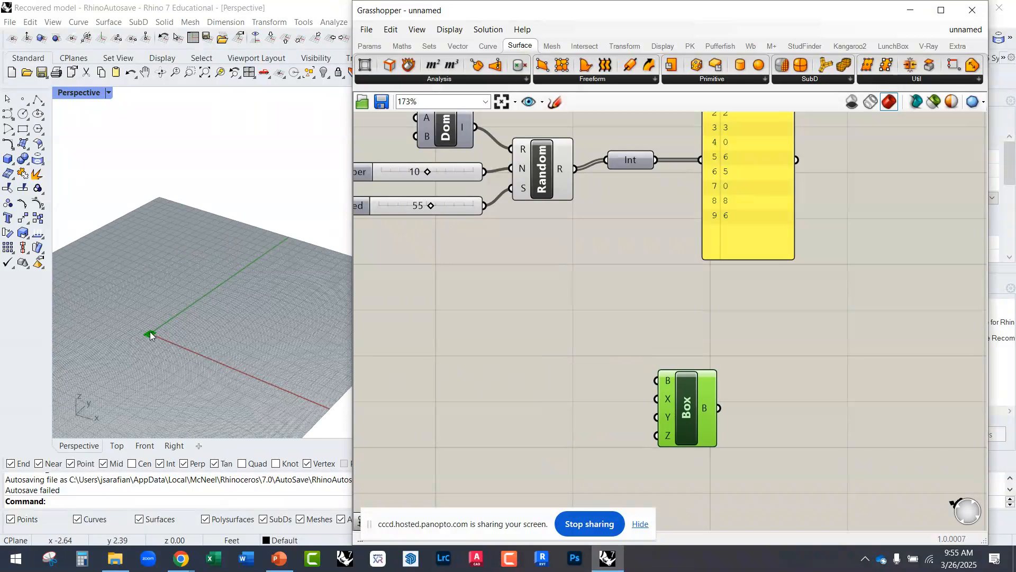
scroll(149, 332, down, 3)
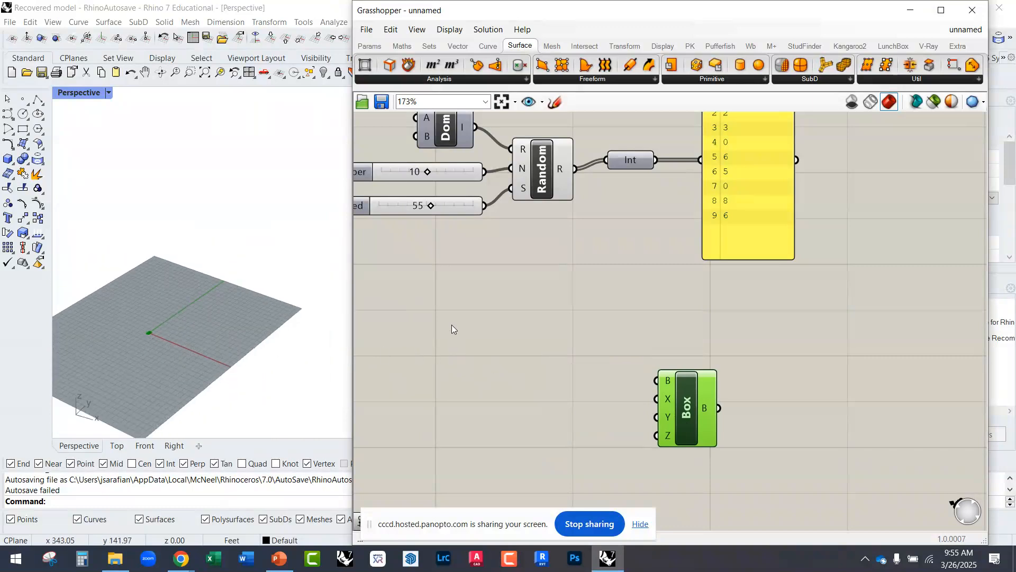
drag(675, 404, 792, 412)
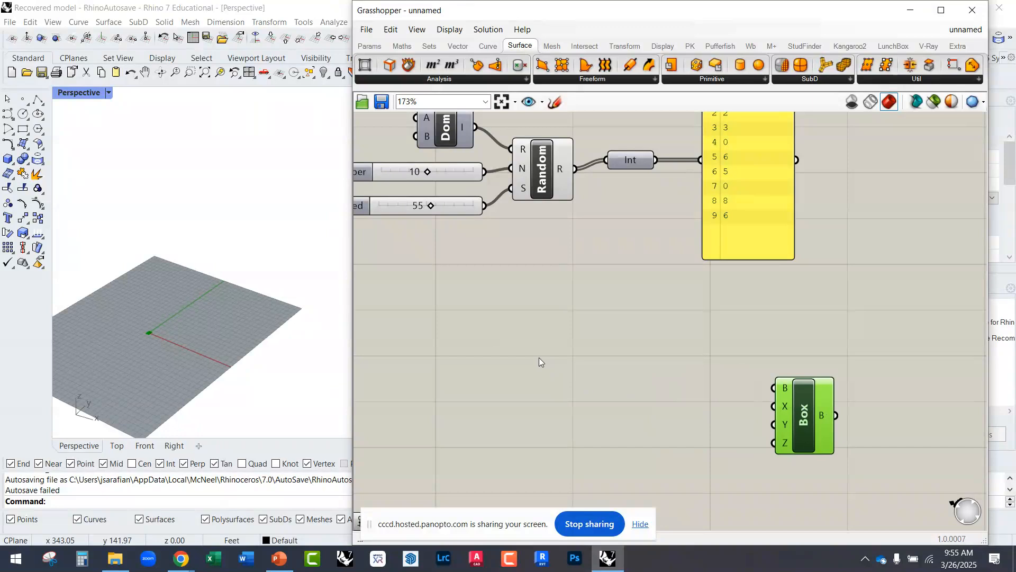
double_click(494, 334)
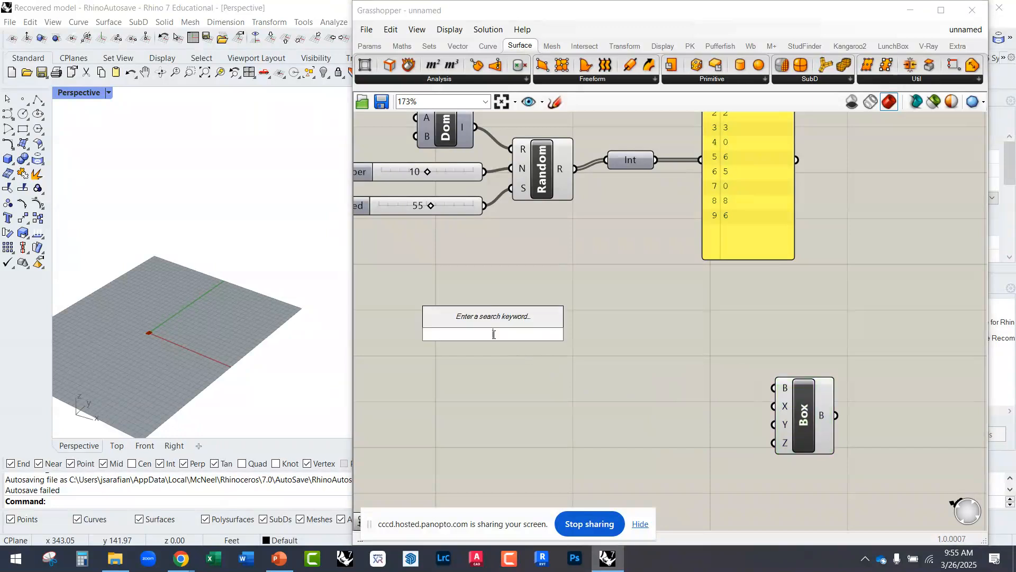
text(point)
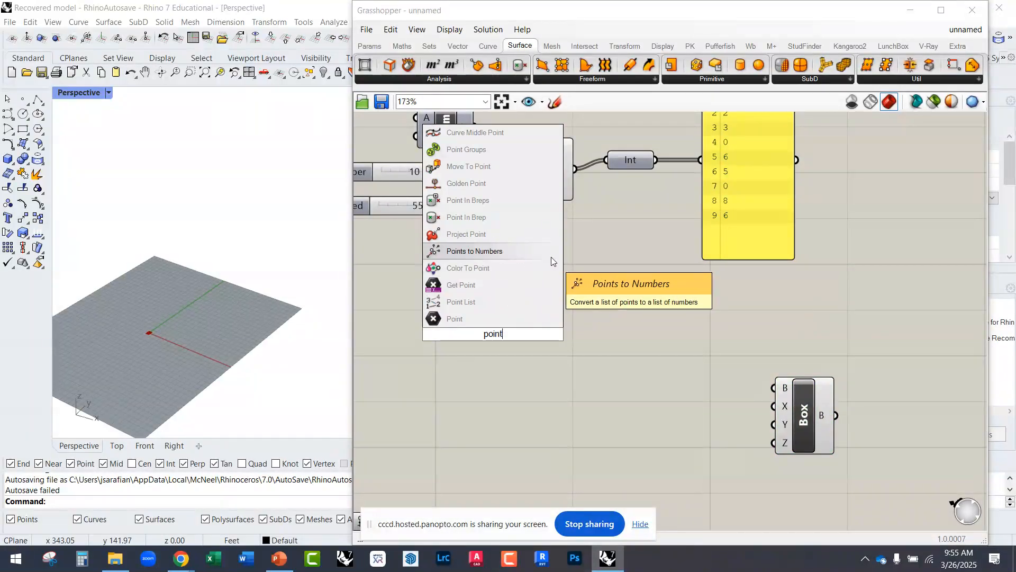
click(560, 344)
double_click(503, 356)
text(const)
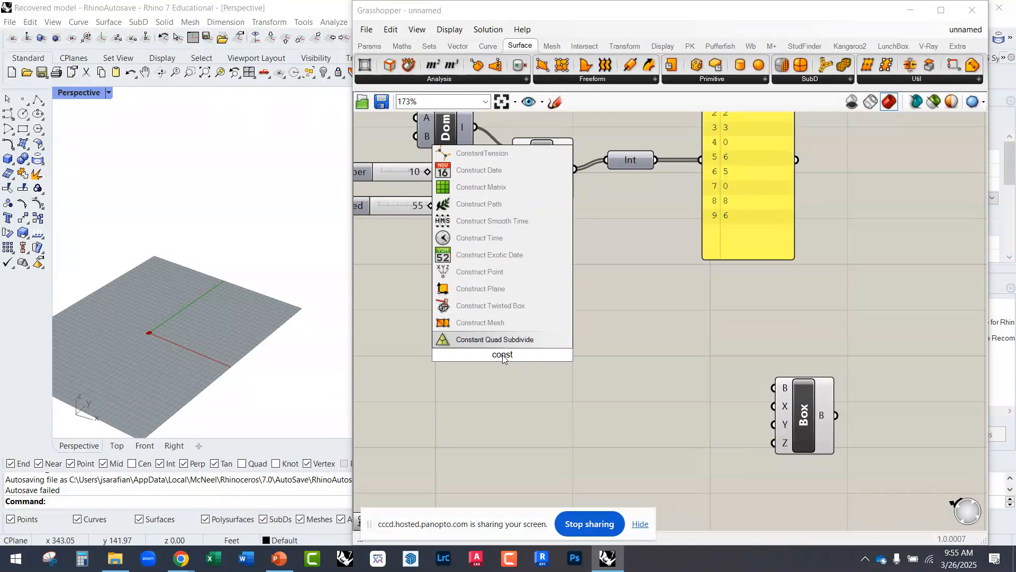
click(520, 398)
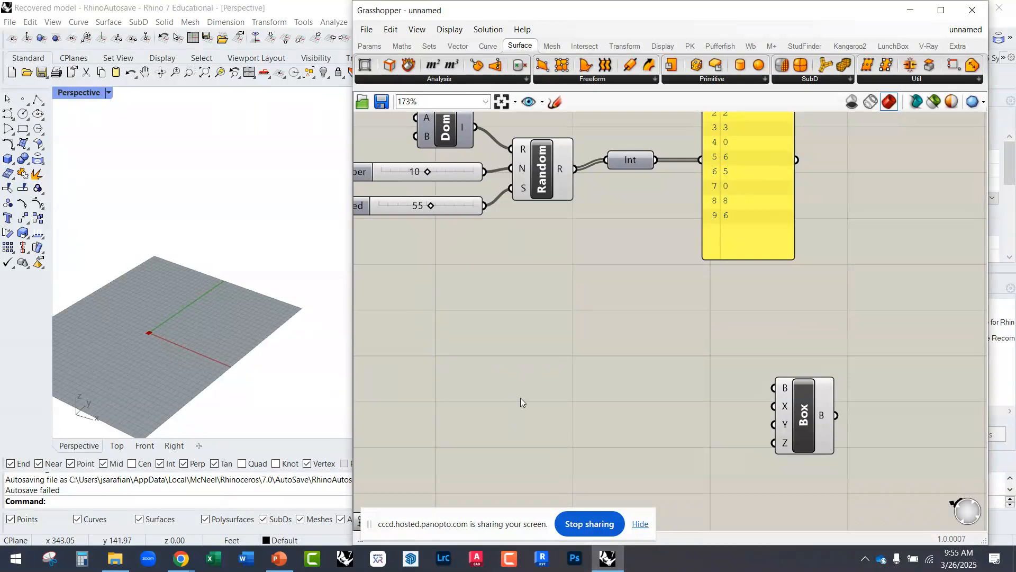
Step: Search for construct and insert a Construct Point component on the free canvas in front of the Domain Box
double_click(520, 398)
text(construct)
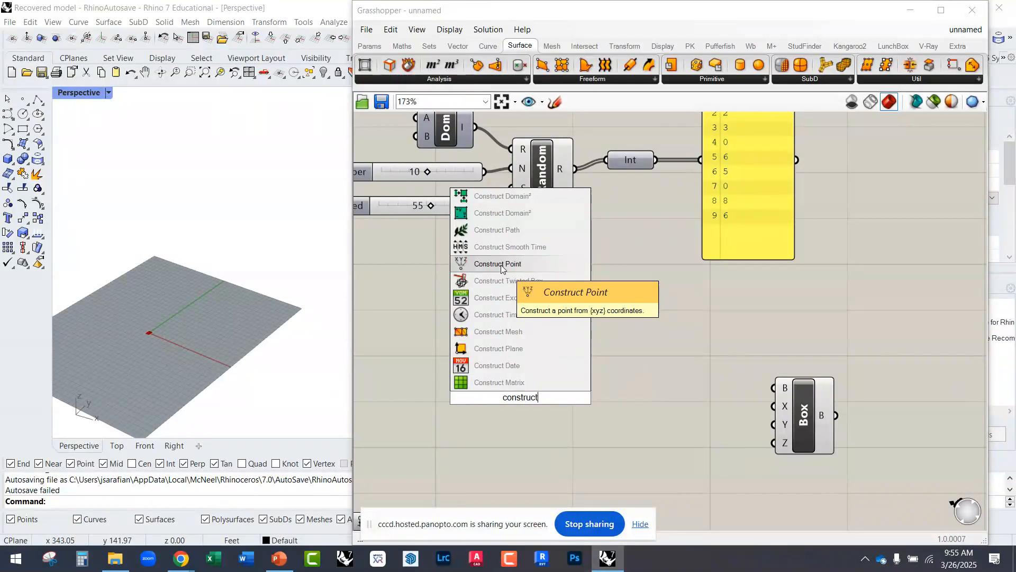
click(530, 263)
drag(520, 398, 552, 388)
Step: Examine the Construct Point's inputs, the box preview at the origin, and the domain set on the Domain Box's X input
scroll(537, 380, up, 3)
scroll(537, 380, up, 2)
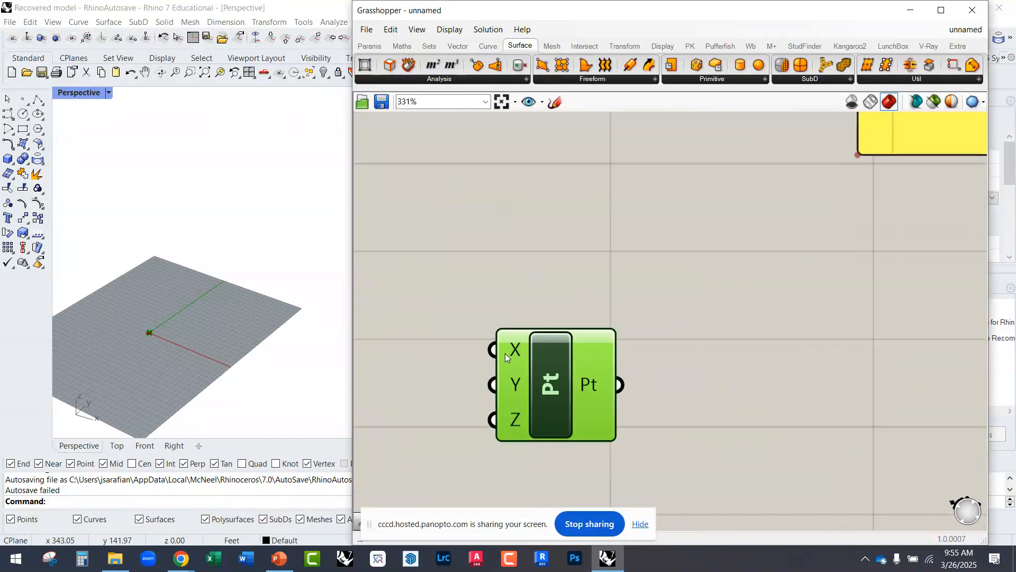
scroll(517, 364, up, 2)
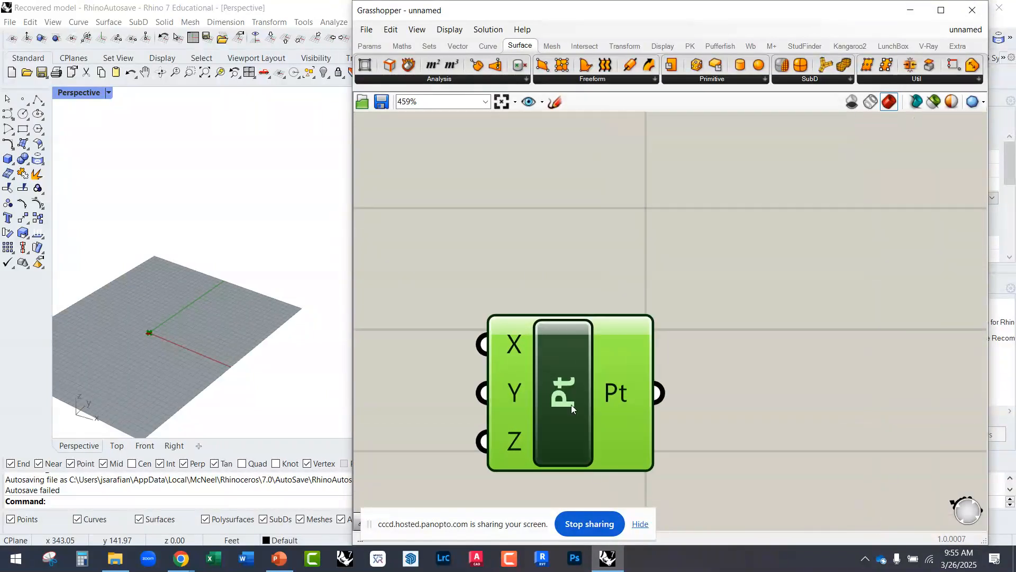
scroll(150, 339, up, 5)
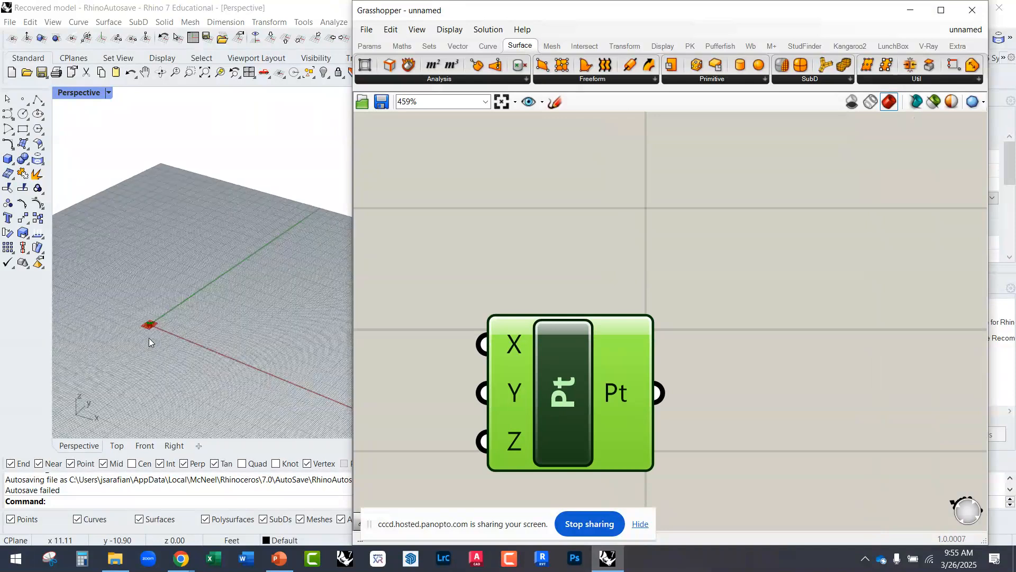
scroll(161, 354, down, 5)
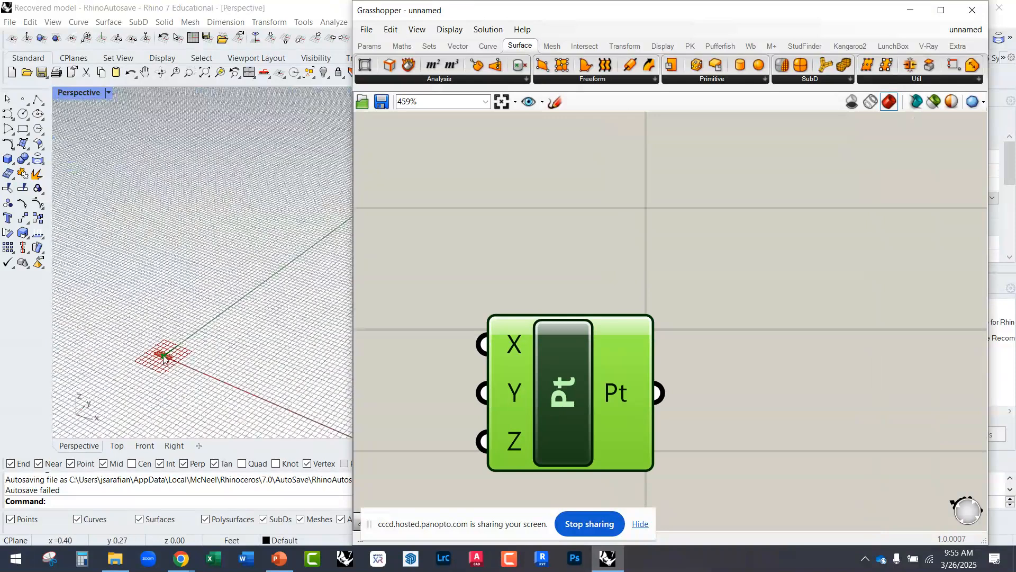
scroll(163, 363, up, 3)
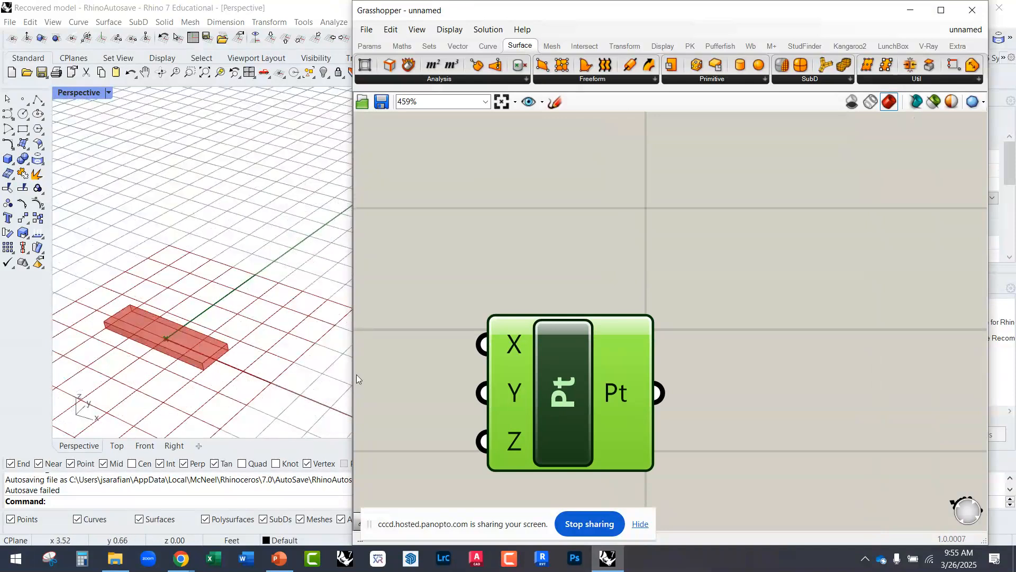
scroll(599, 354, down, 3)
scroll(574, 355, down, 2)
click(735, 386)
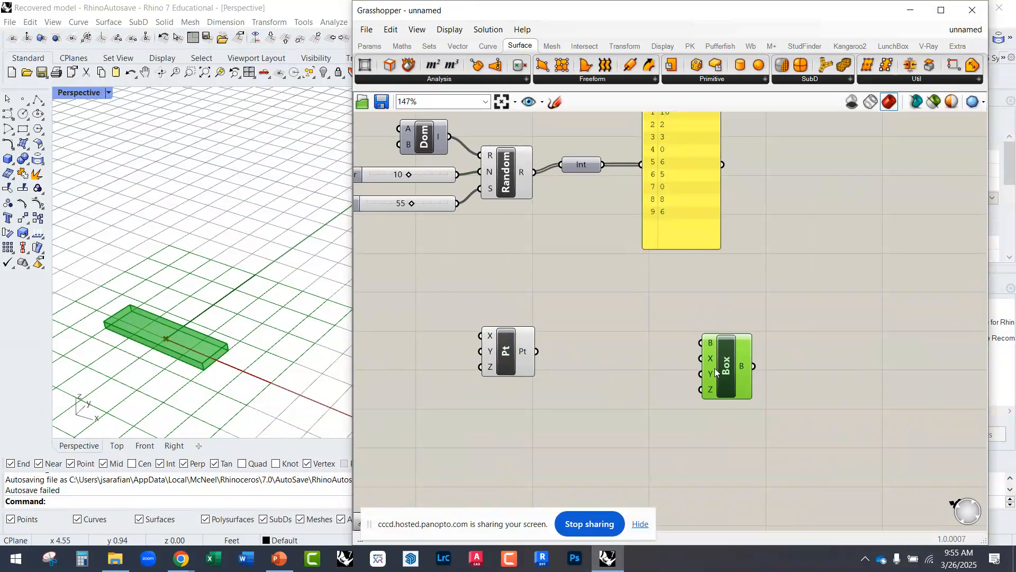
scroll(725, 384, up, 2)
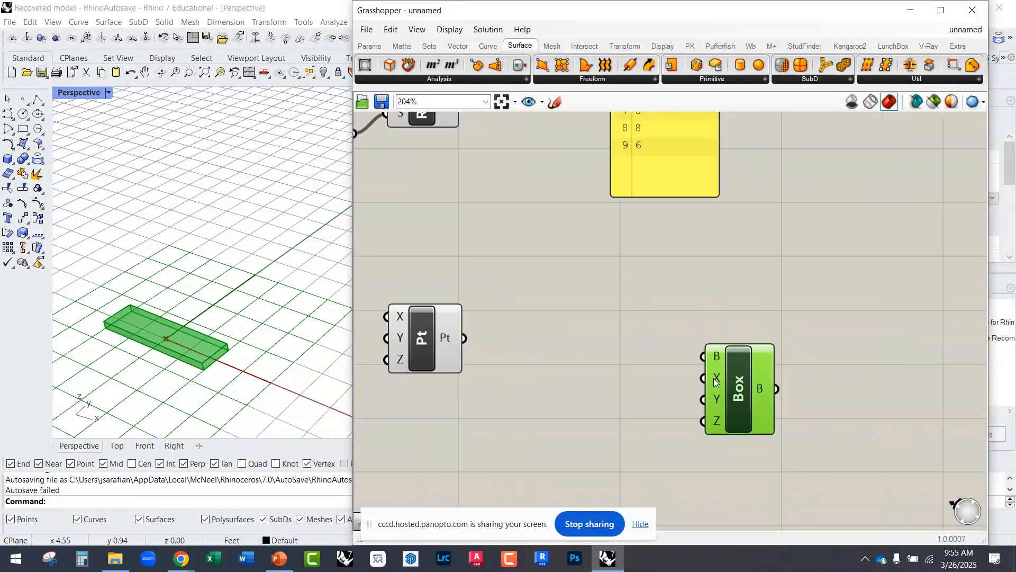
mouse_move(715, 383)
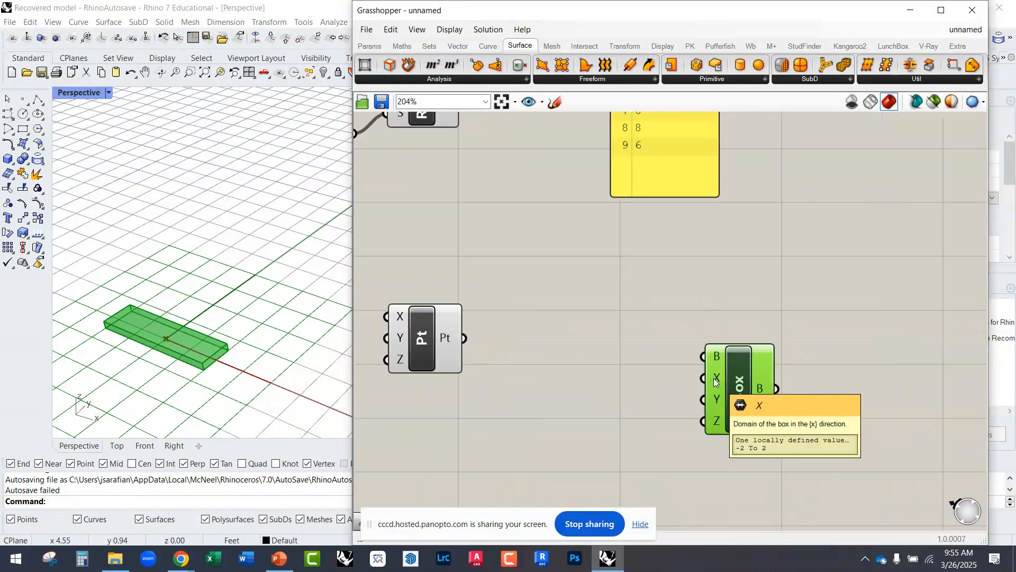
Step: Move the Domain Box and Construct Point components farther apart, leaving room for another component between them
drag(718, 427, 744, 440)
click(569, 382)
scroll(583, 353, down, 2)
scroll(479, 347, up, 2)
drag(478, 344, 522, 334)
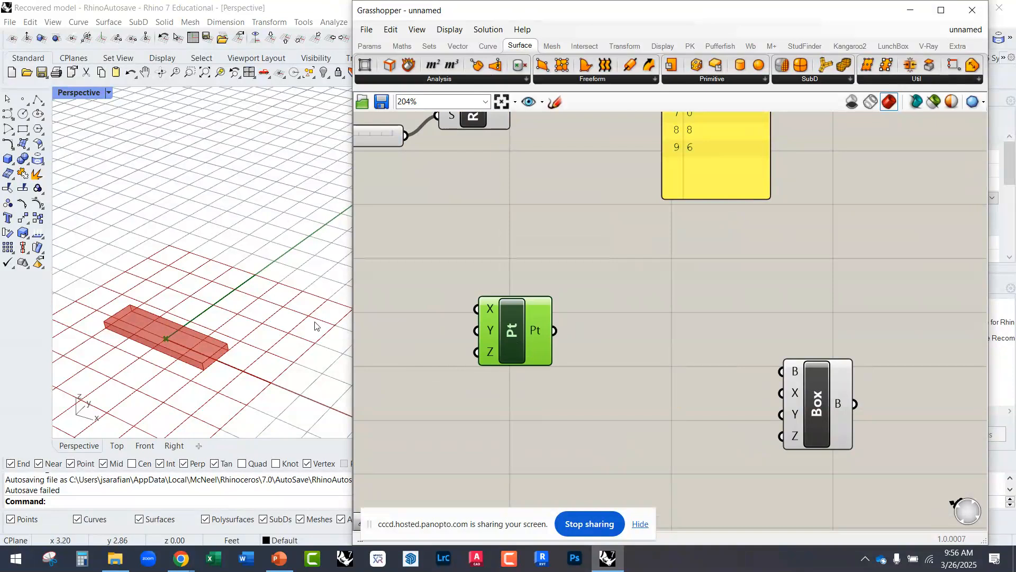
scroll(136, 330, down, 5)
scroll(136, 331, down, 6)
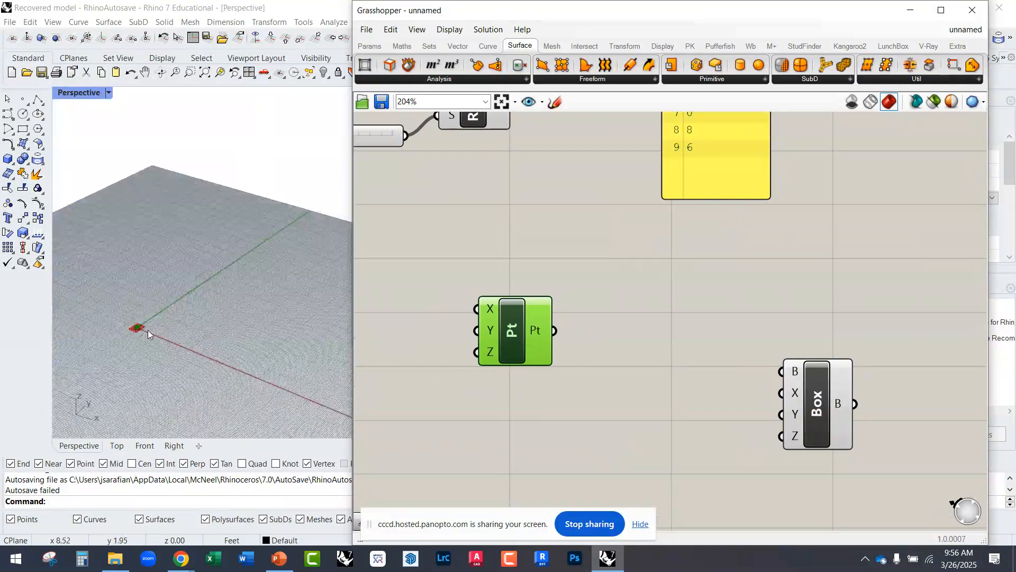
scroll(155, 353, down, 5)
drag(815, 412, 870, 426)
drag(520, 330, 513, 324)
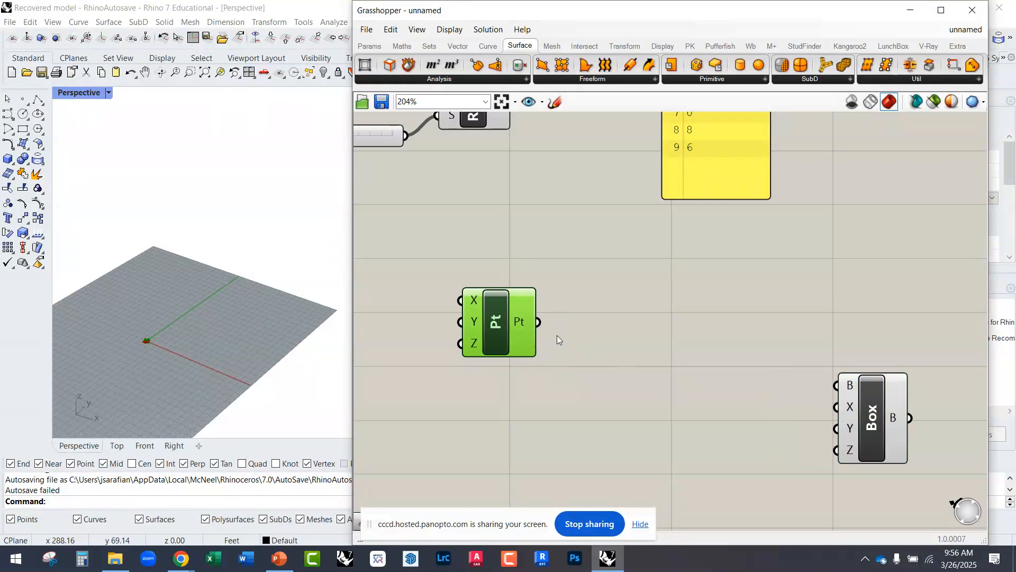
Step: Insert a Move component and place it between the Construct Point and the Domain Box
double_click(627, 354)
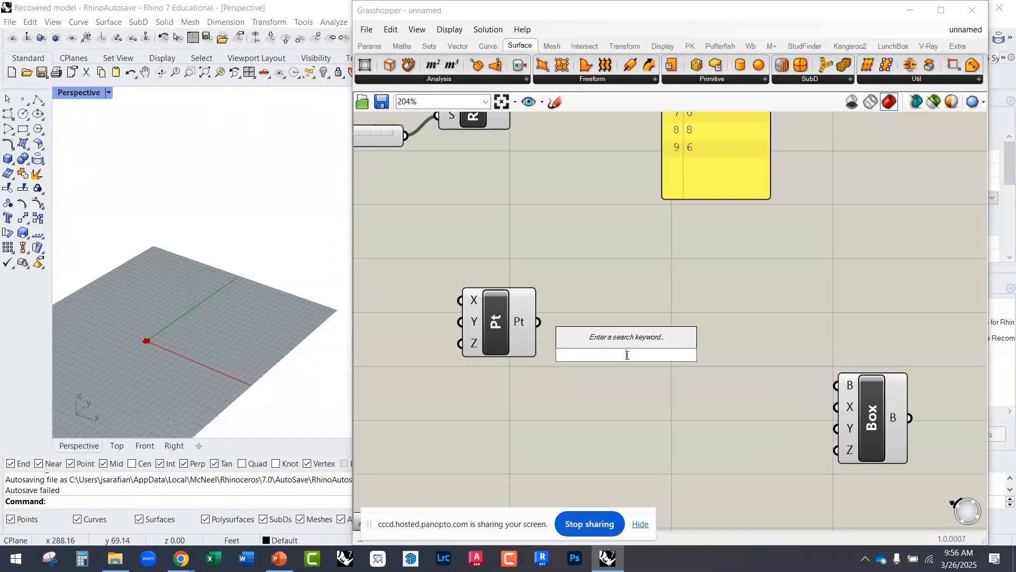
text(move)
key(Return)
drag(617, 360, 677, 393)
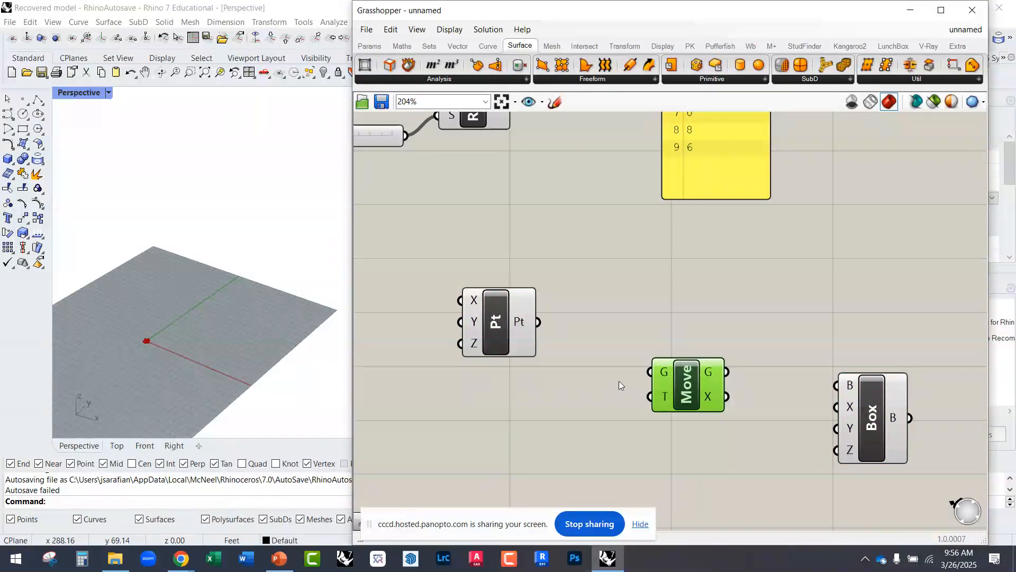
Step: Connect the Construct Point's output to the Move component's geometry input and inspect the moved point in the Rhino viewport
scroll(674, 387, up, 2)
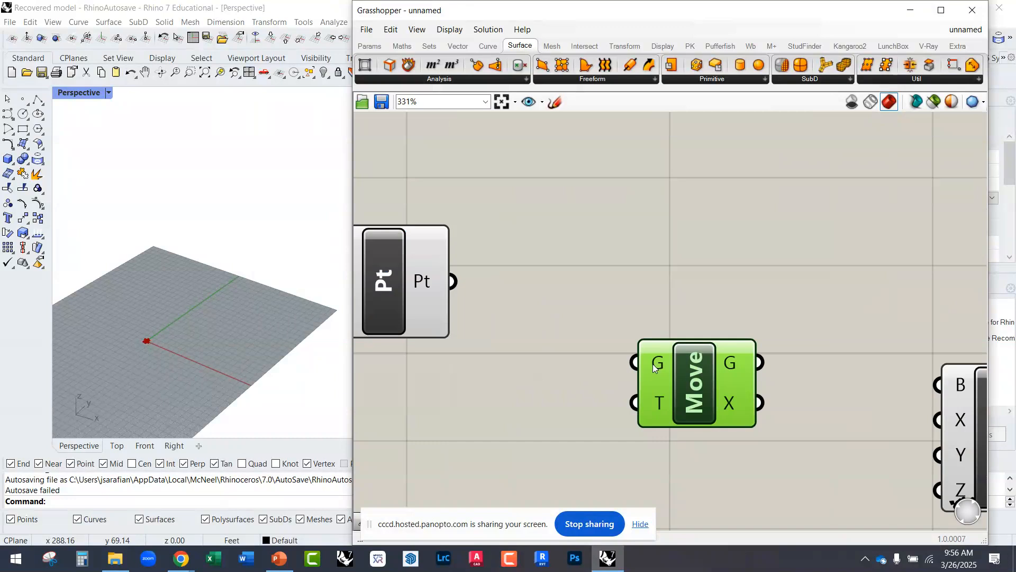
scroll(594, 316, down, 2)
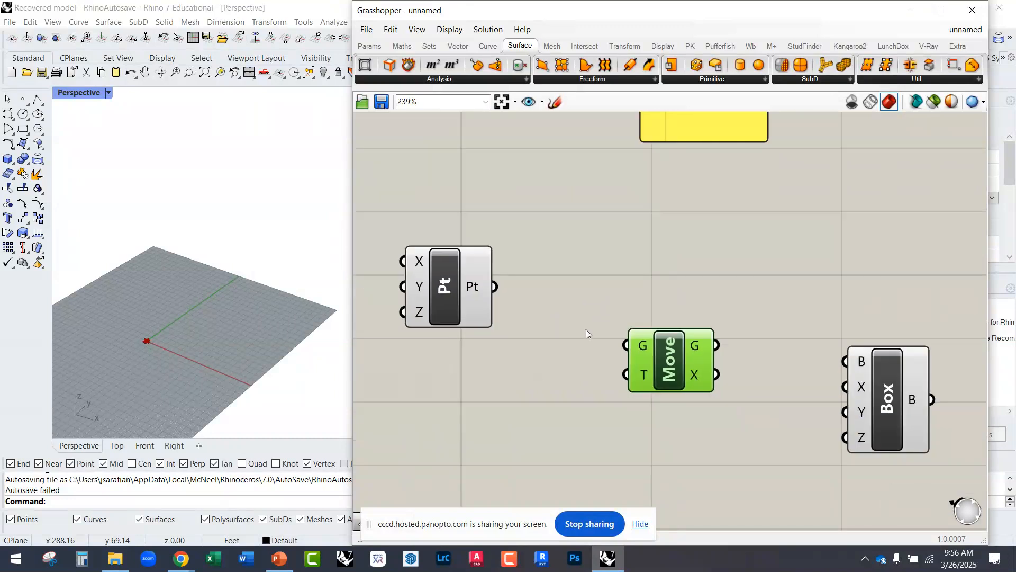
drag(495, 285, 669, 388)
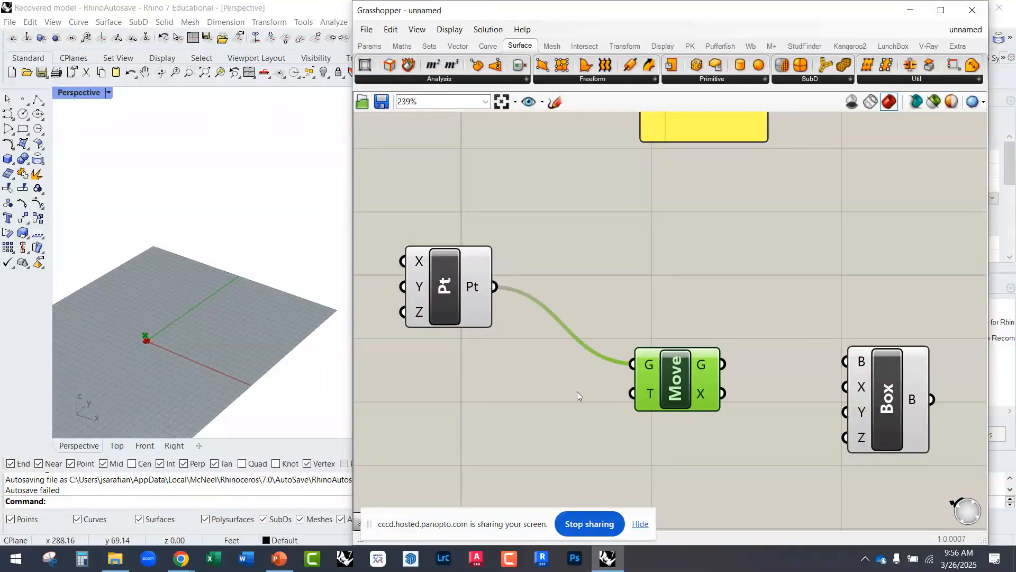
scroll(118, 344, up, 5)
scroll(193, 350, up, 8)
right_drag(213, 336, 220, 277)
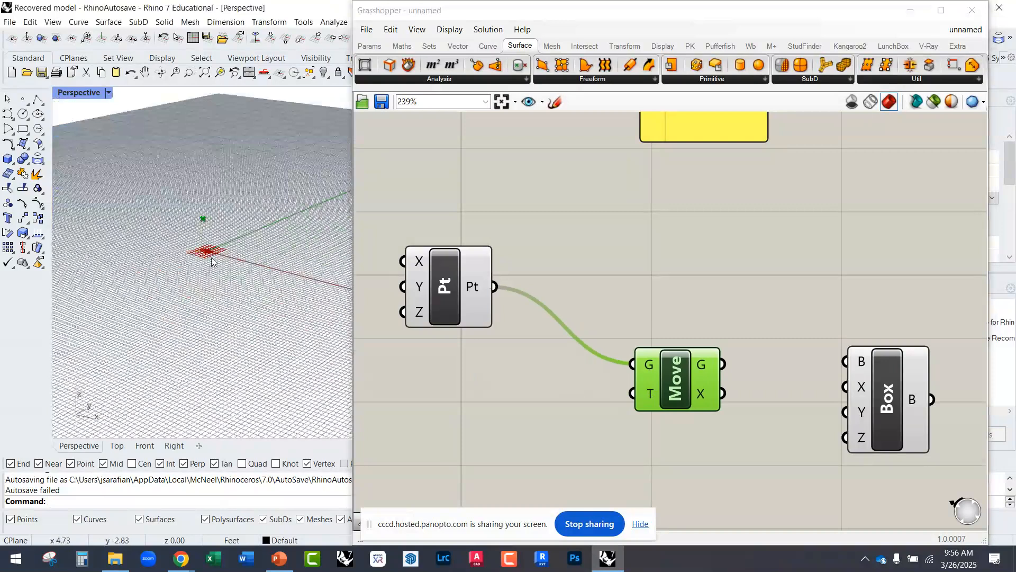
scroll(292, 290, down, 3)
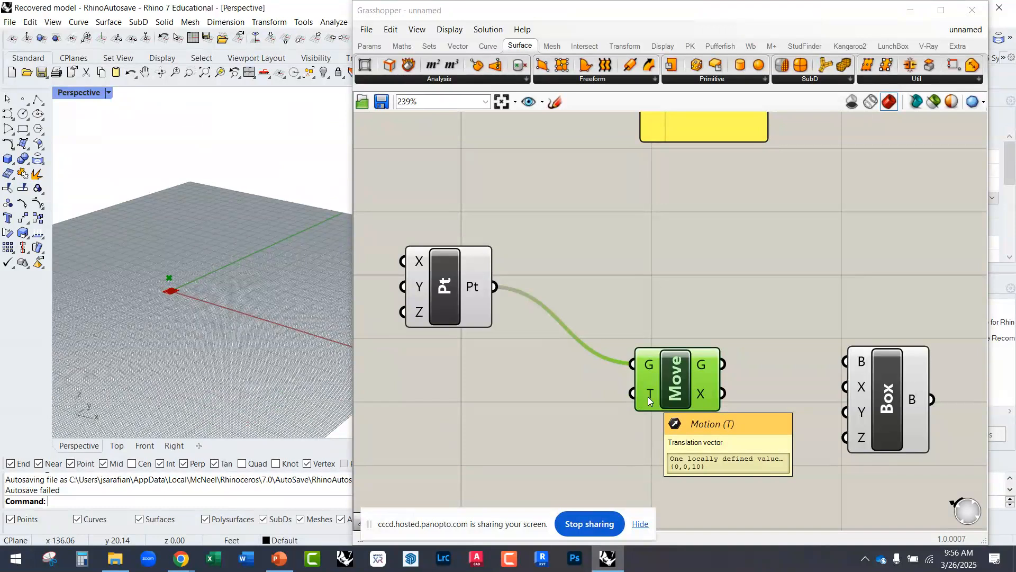
Step: Insert a Unit X vector in front of the Move component and connect its output to the motion input
double_click(522, 408)
text(x)
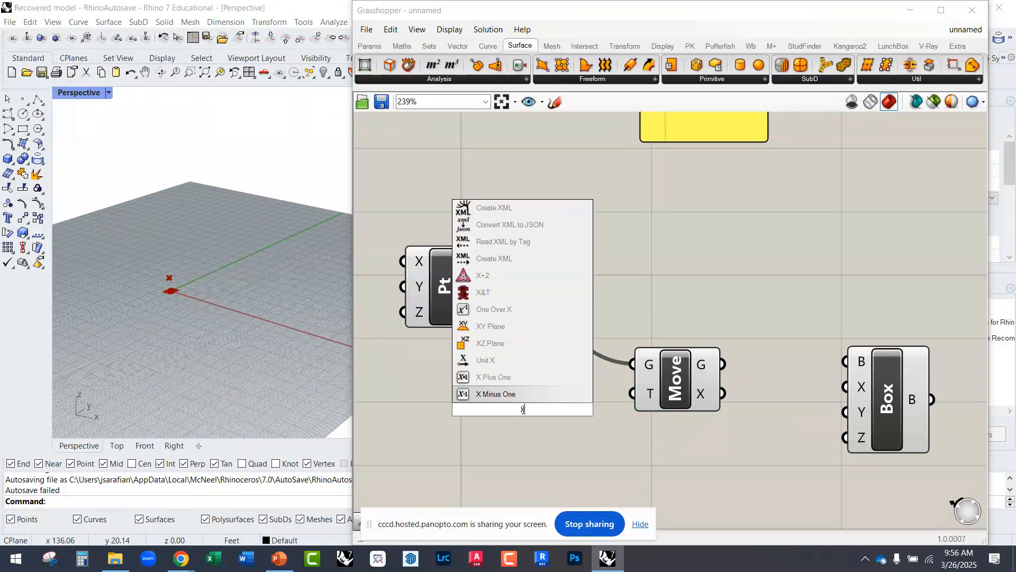
click(508, 362)
mouse_move(554, 412)
mouse_down()
mouse_move(628, 403)
mouse_move(632, 393)
mouse_move(552, 418)
mouse_move(567, 419)
mouse_up()
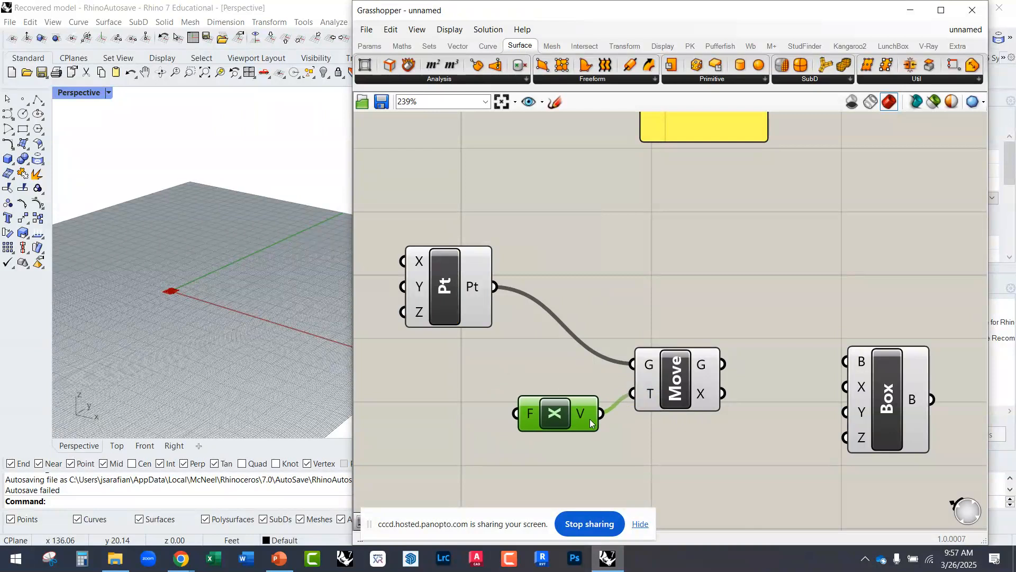
scroll(567, 419, down, 3)
drag(680, 435, 528, 387)
drag(571, 418, 582, 405)
Step: Add a number slider with the value 10 and connect it to the Unit X vector's factor input
click(491, 415)
double_click(473, 411)
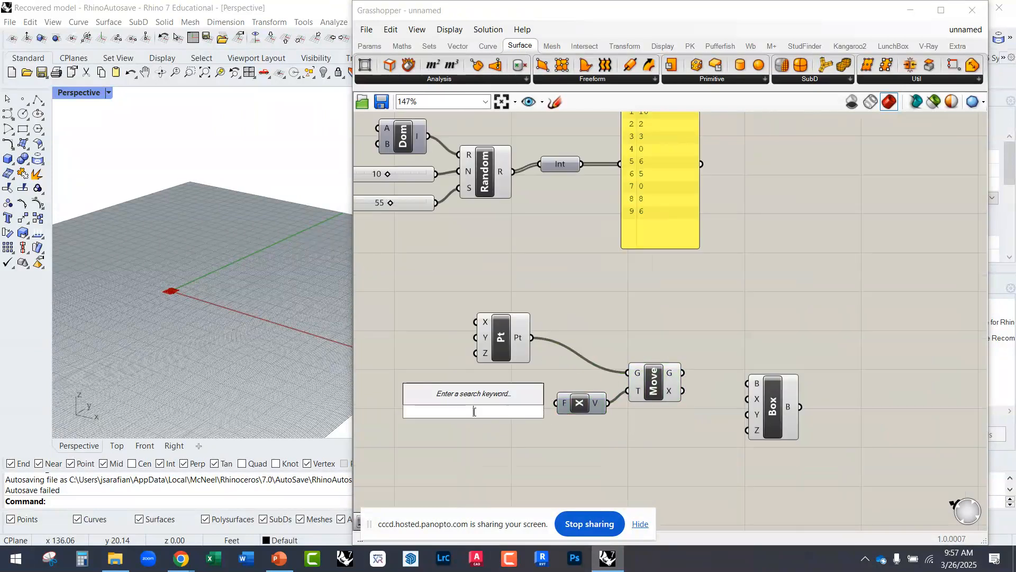
text(10)
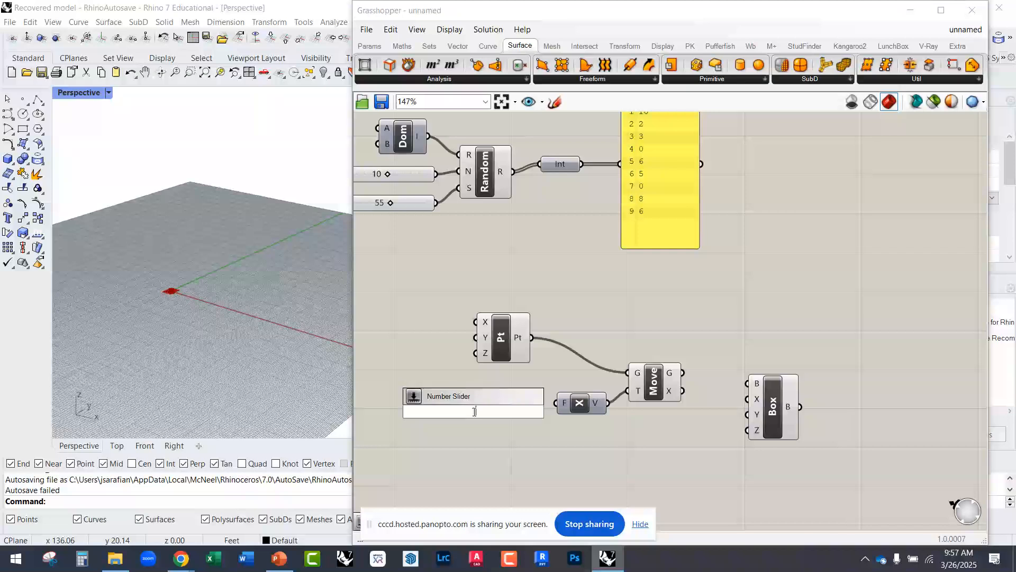
key(Return)
drag(498, 409, 556, 404)
Step: Examine the moved point along the red X axis in the Rhino viewport with the Move component selected
right_drag(209, 318, 208, 365)
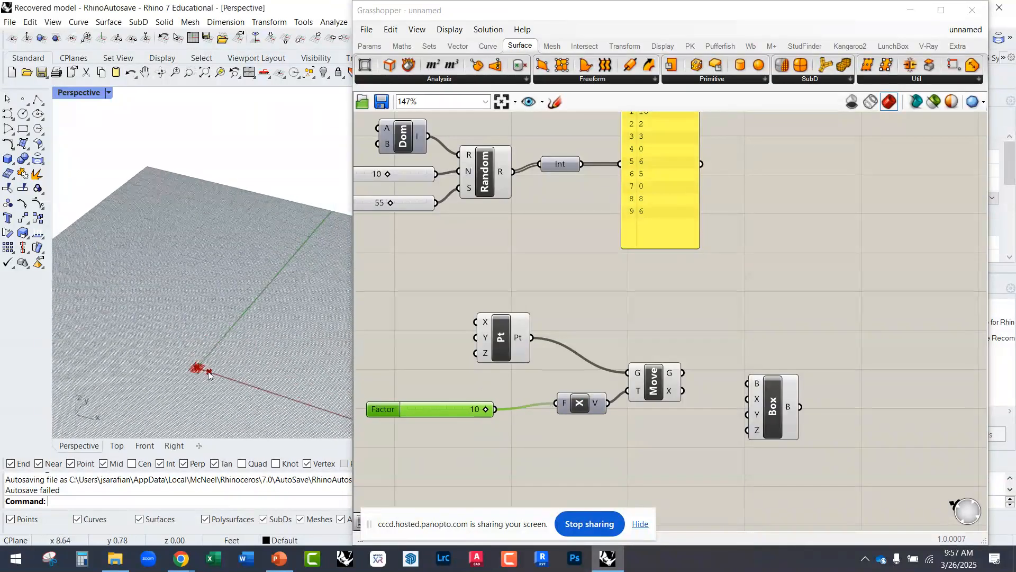
scroll(209, 366, up, 3)
mouse_move(658, 392)
mouse_down()
mouse_move(651, 387)
mouse_move(665, 378)
mouse_up()
scroll(230, 375, up, 5)
scroll(274, 376, down, 5)
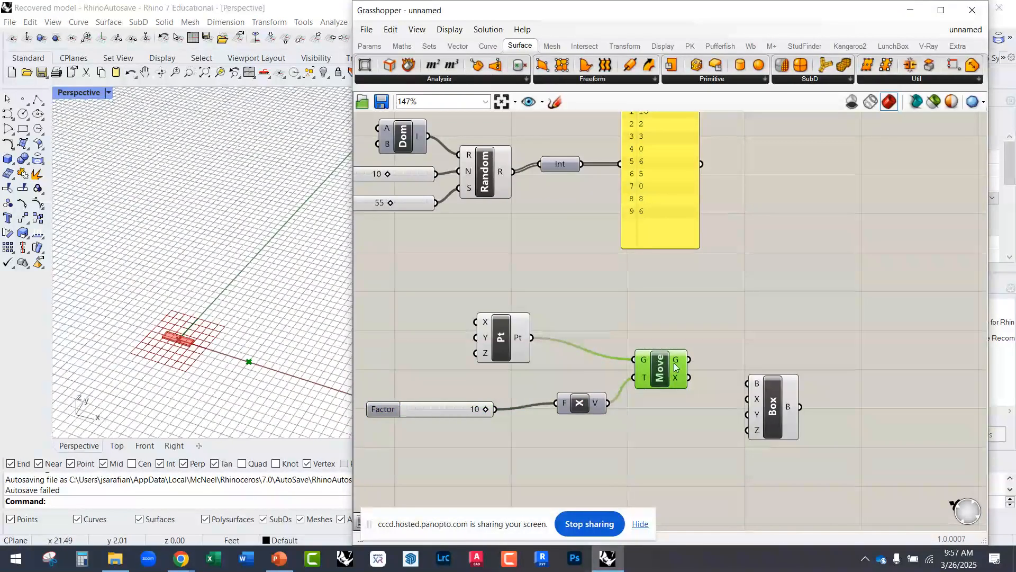
drag(657, 380, 673, 381)
Step: Compare the base point with its moved copy in the viewport by selecting the Construct Point and Move components in turn
mouse_move(494, 345)
mouse_down()
mouse_move(500, 354)
mouse_move(496, 339)
mouse_up()
scroll(187, 348, up, 3)
scroll(186, 348, up, 2)
scroll(192, 351, down, 4)
right_drag(629, 390, 586, 382)
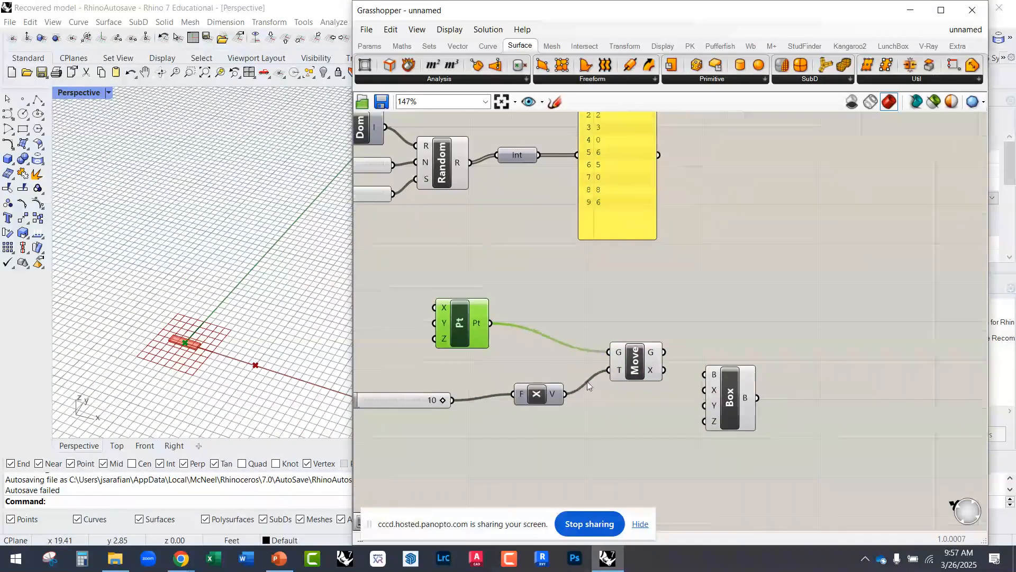
scroll(586, 381, up, 2)
click(638, 359)
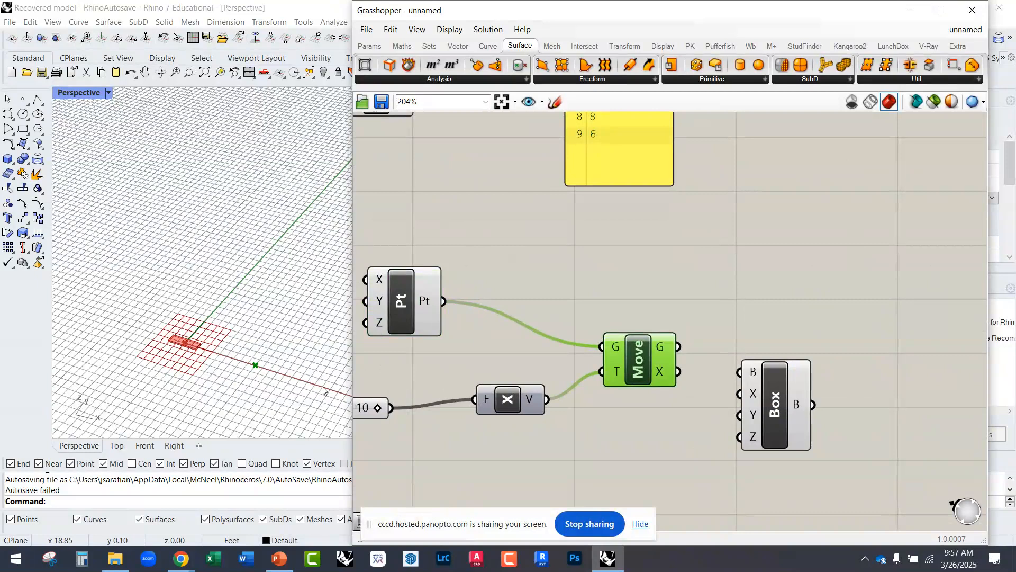
right_drag(460, 369, 545, 355)
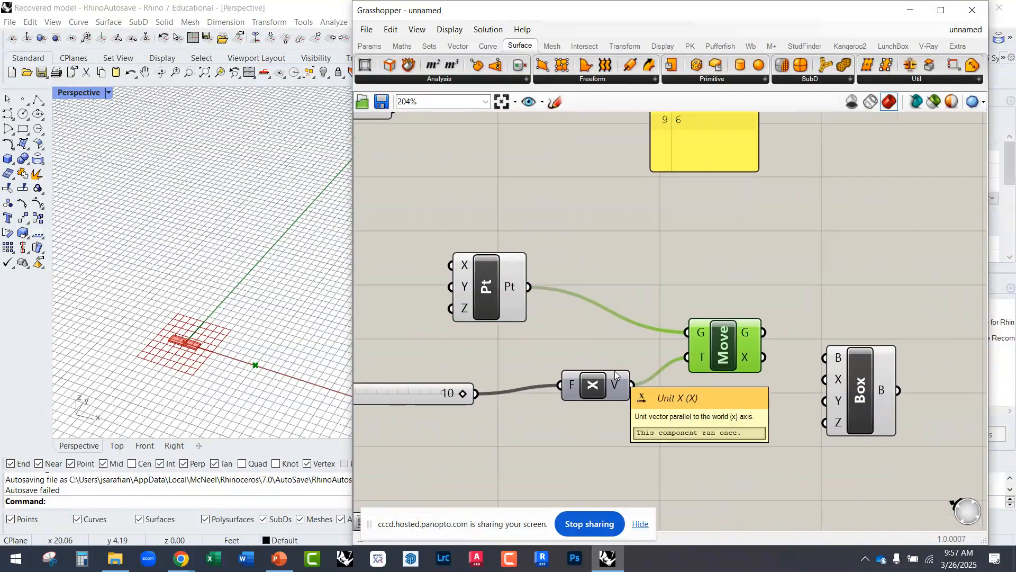
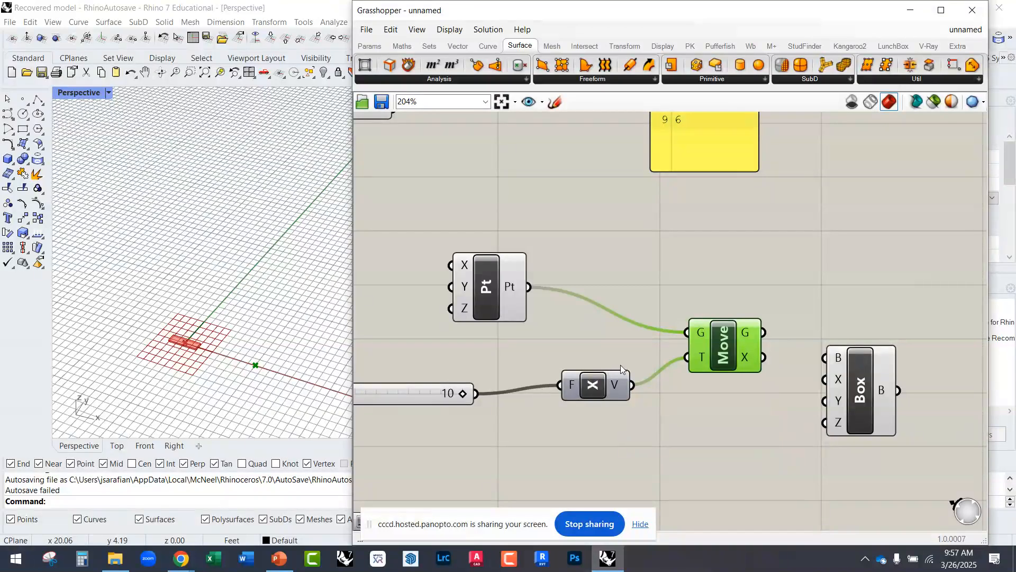
Step: Shift the Move component slightly upward and the Unit X vector closer to its factor slider
drag(710, 361, 704, 342)
drag(605, 390, 599, 397)
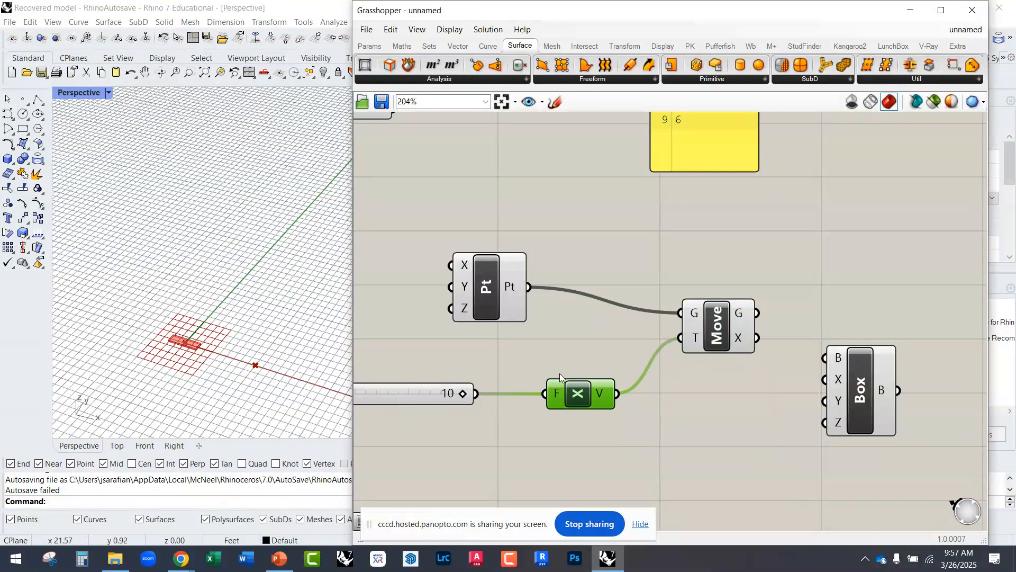
Step: Check the model units in Rhino's document properties and leave them as they are
right_drag(204, 295, 197, 275)
text(units)
key(Return)
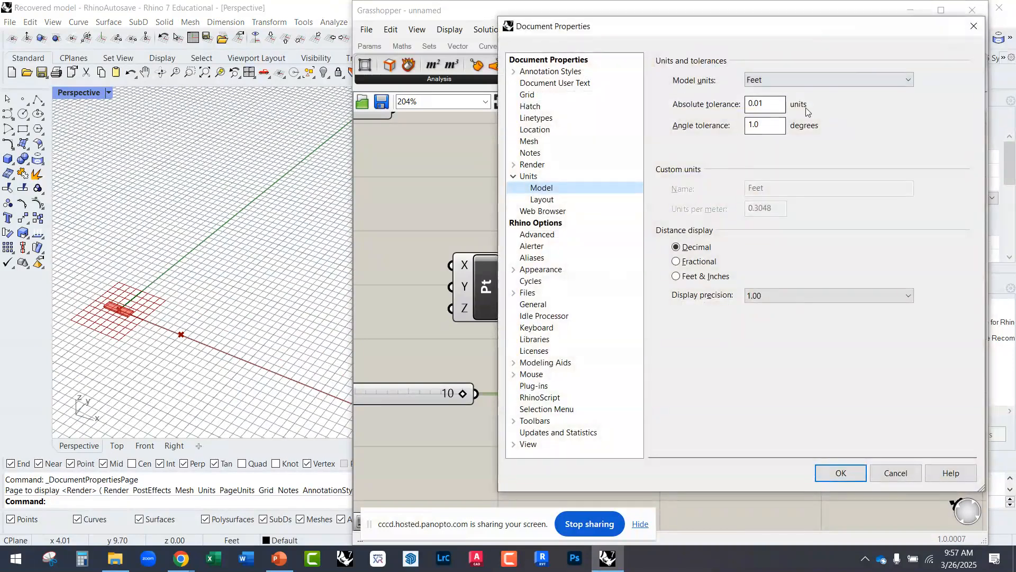
click(974, 26)
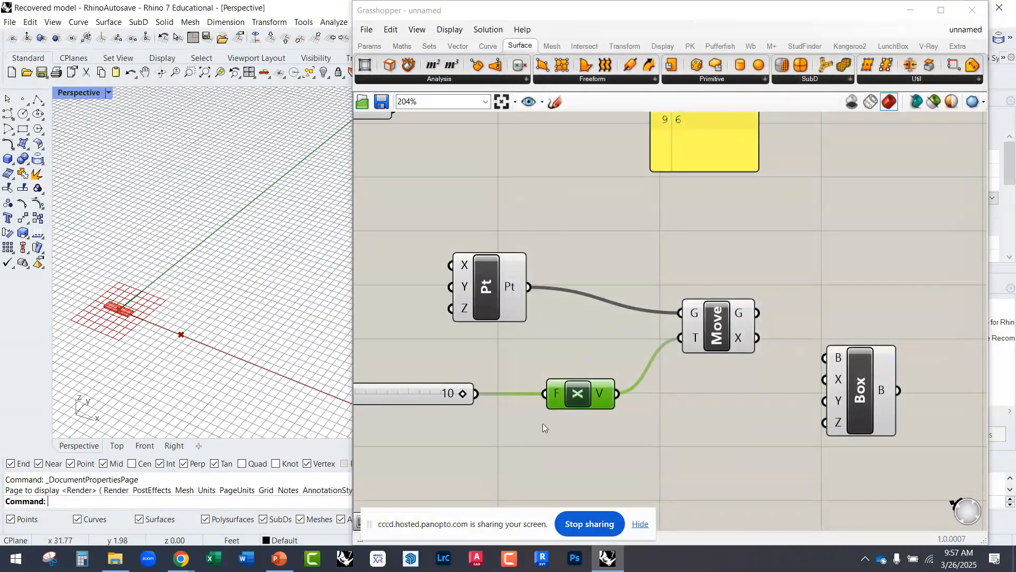
Step: Move the Domain Box component higher and farther to the right of the Move component
scroll(544, 424, down, 3)
scroll(535, 408, up, 3)
click(877, 389)
drag(878, 389, 913, 336)
scroll(585, 412, down, 3)
scroll(560, 413, up, 1)
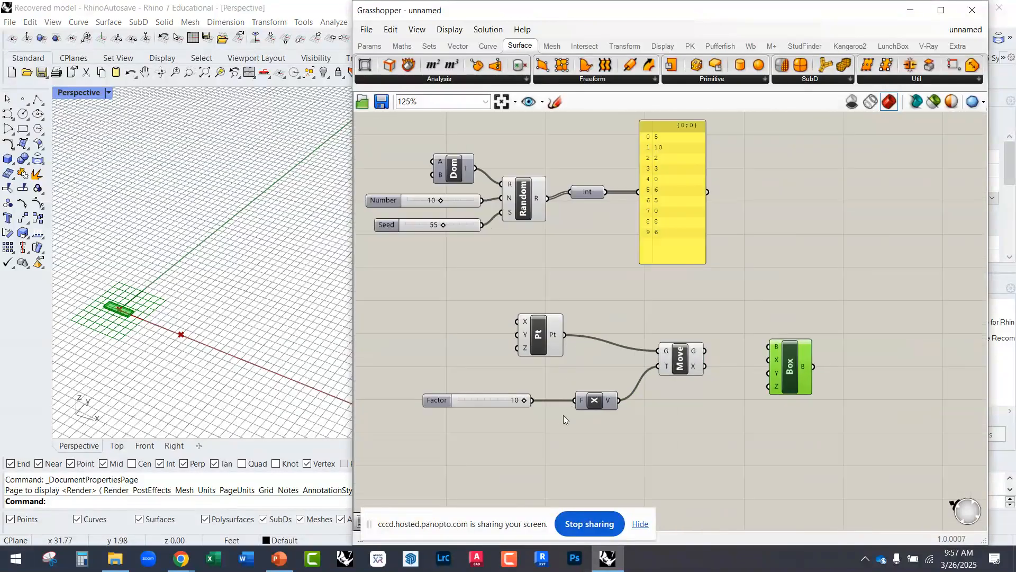
Step: Examine the moved point's distance from the origin in the Rhino viewport with the Move component selected
scroll(657, 372, up, 2)
click(707, 353)
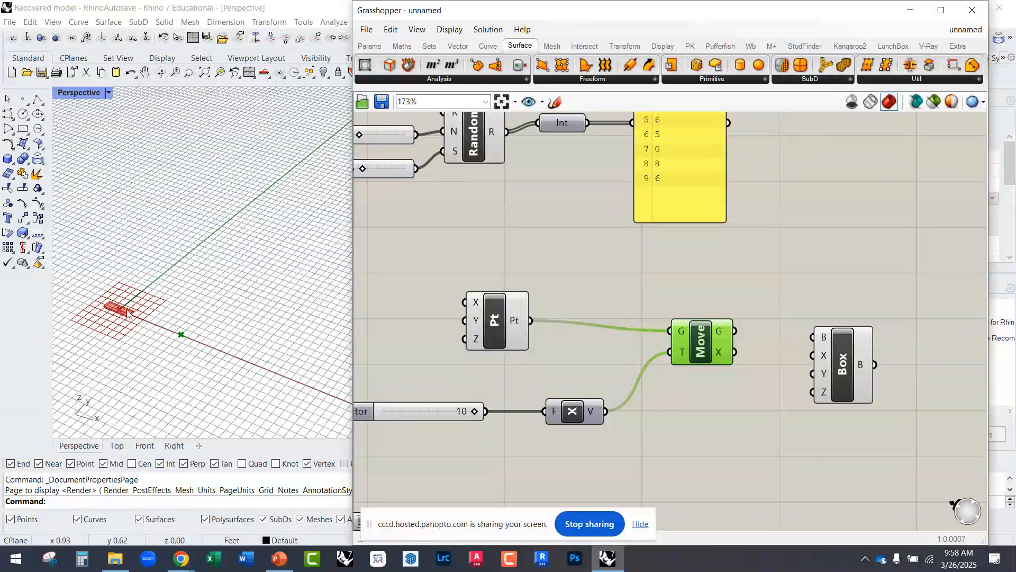
scroll(333, 411, down, 3)
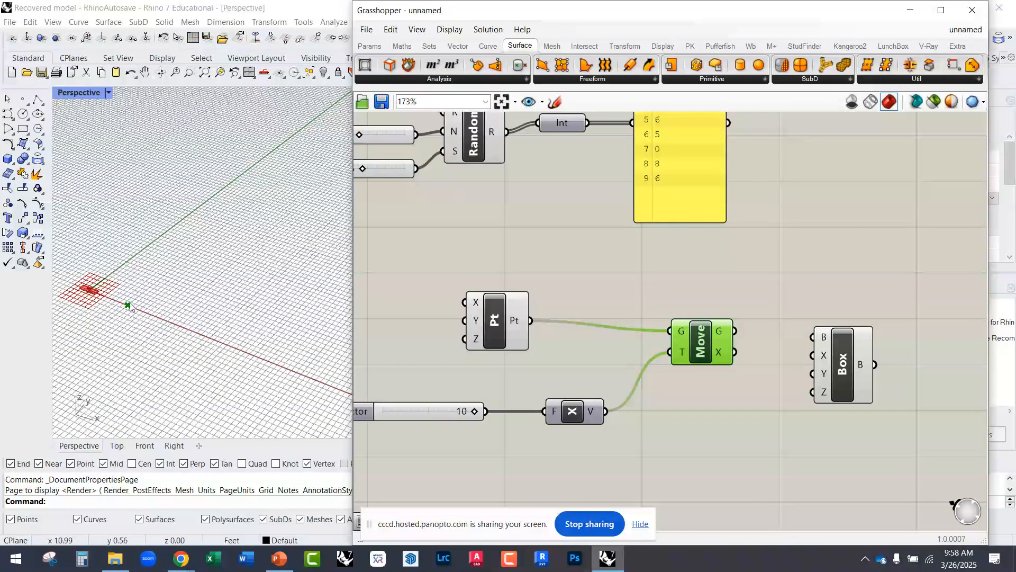
scroll(116, 303, up, 3)
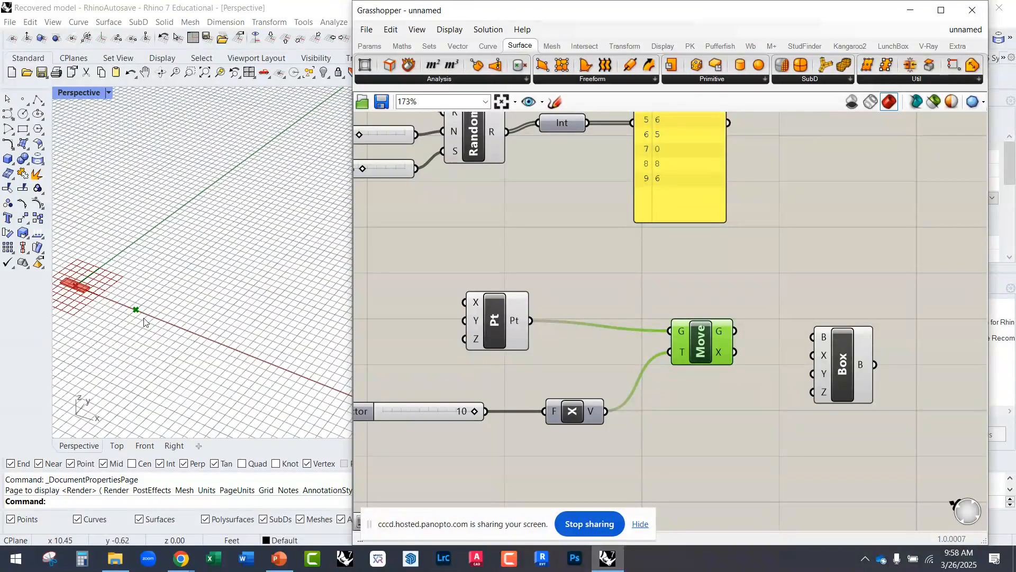
Step: Delete the Factor slider connected to the Unit X vector
right_drag(444, 412, 510, 380)
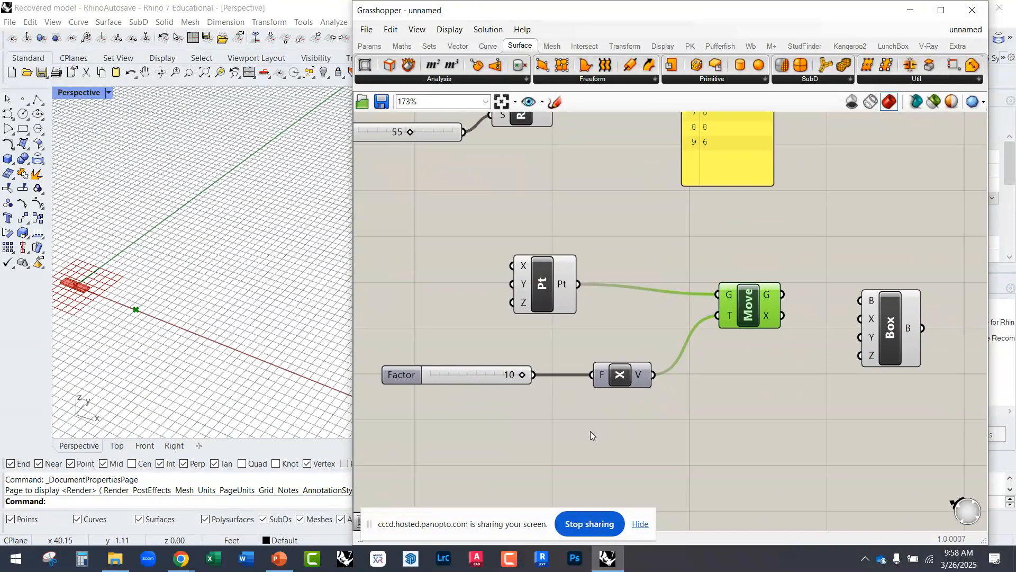
right_drag(578, 409, 544, 372)
drag(611, 375, 440, 335)
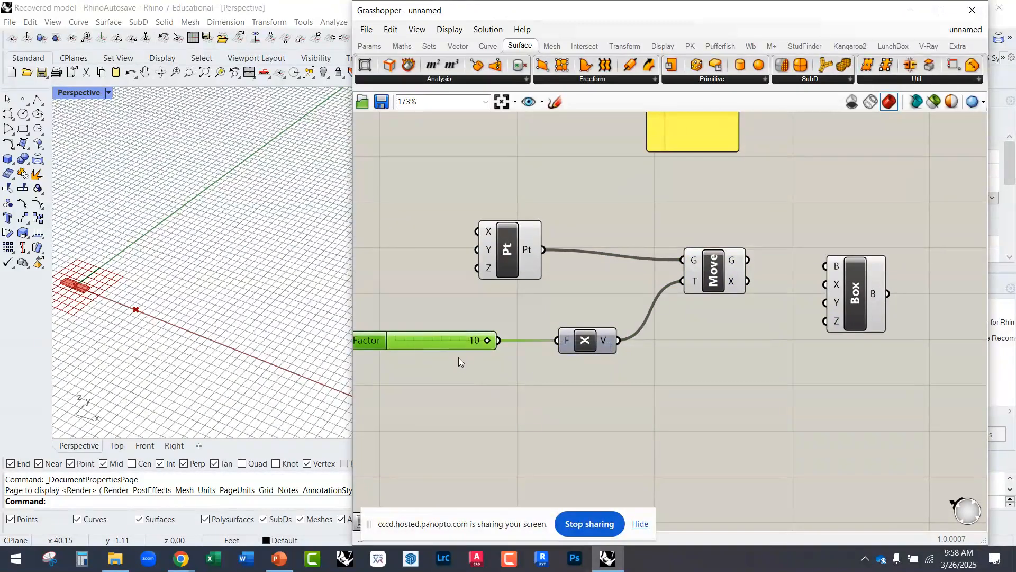
key(Delete)
right_drag(459, 377, 557, 365)
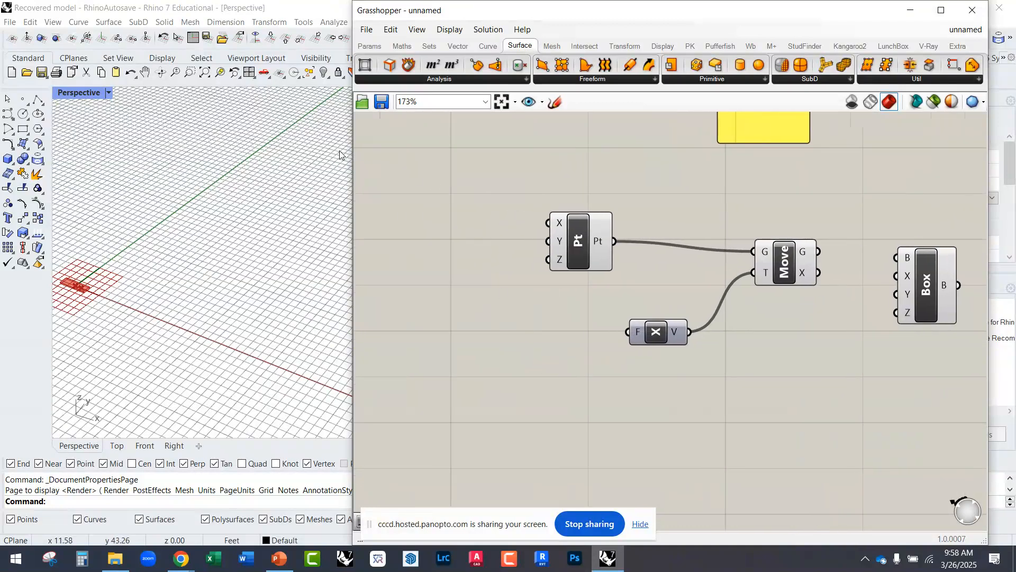
Step: Widen the Grasshopper window over the Rhino viewport to give the canvas more room
drag(353, 159, 183, 158)
right_drag(314, 232, 510, 445)
scroll(495, 195, up, 1)
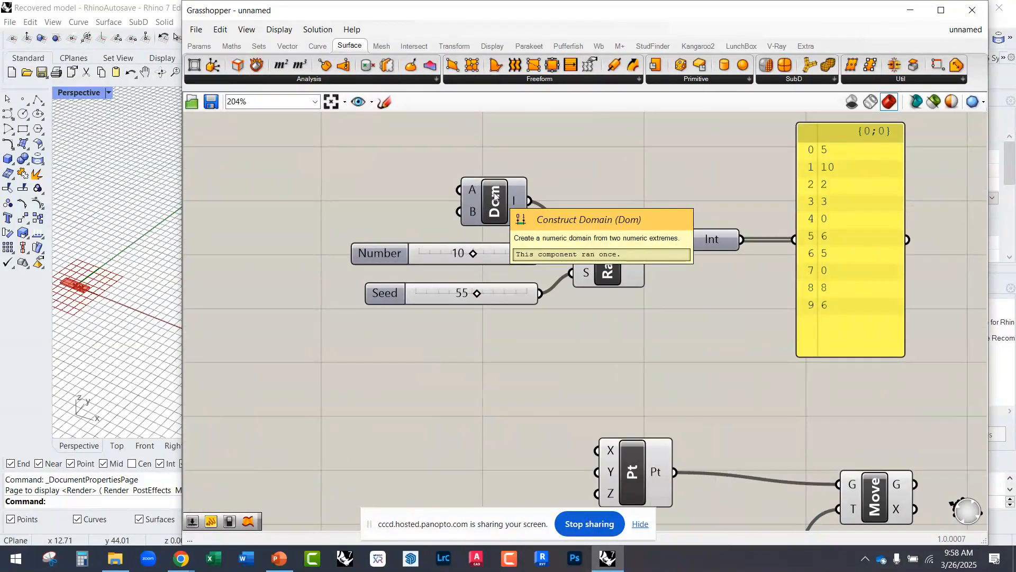
right_drag(523, 357, 442, 250)
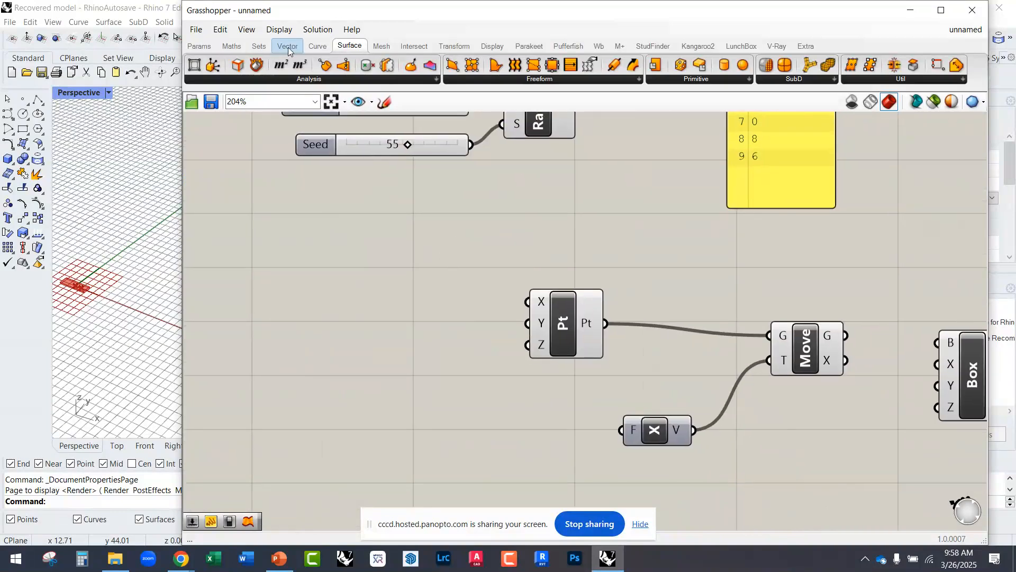
Step: Add a Series component below Construct Point, in front of the Unit X vector
click(265, 48)
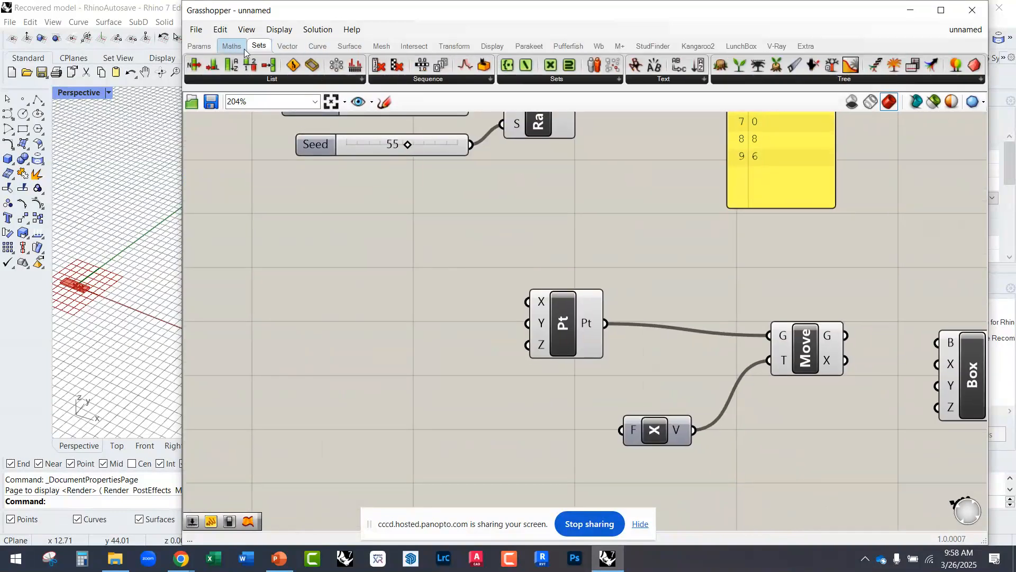
click(426, 81)
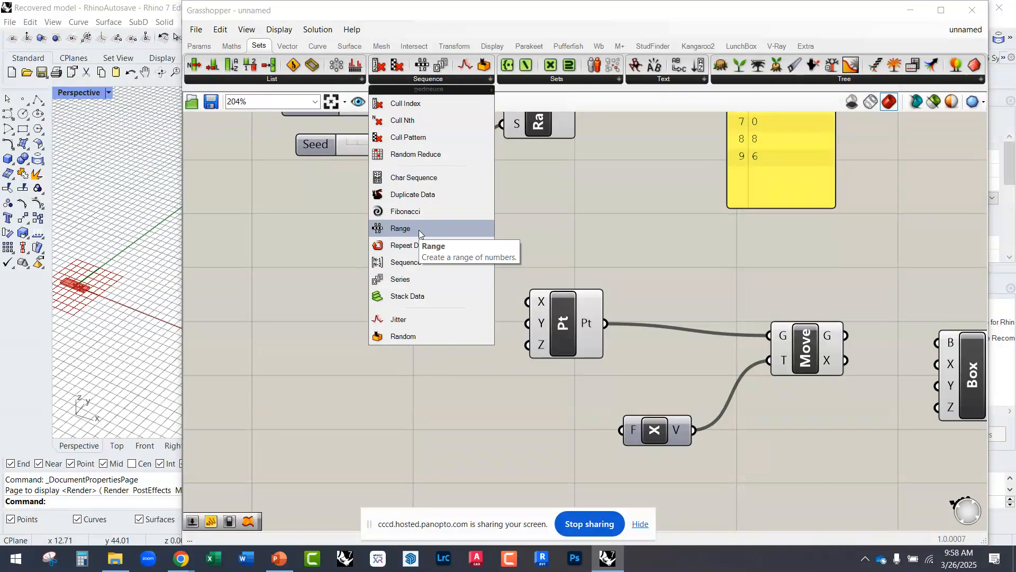
click(412, 277)
click(465, 423)
right_drag(471, 436, 446, 352)
drag(429, 344, 485, 373)
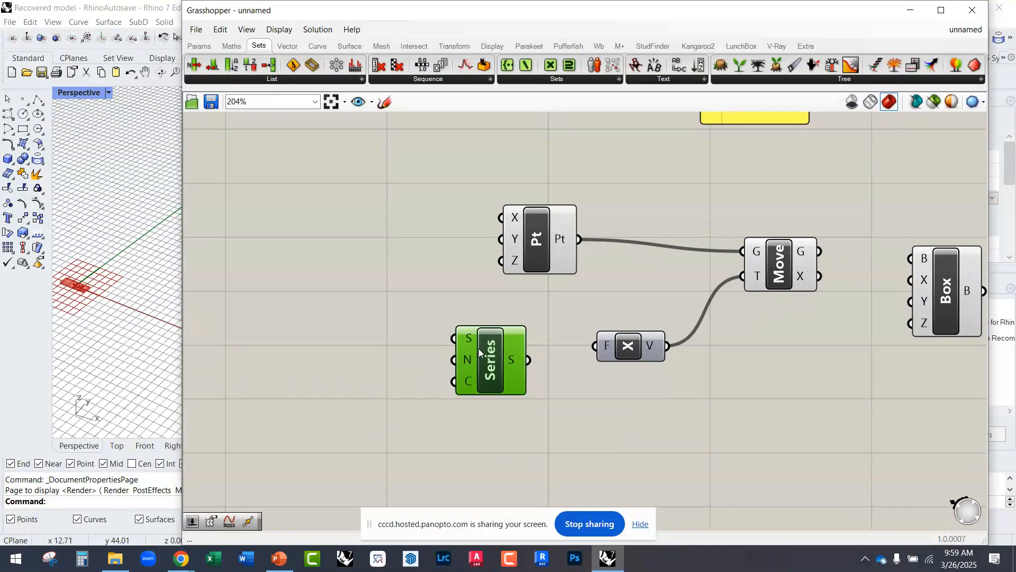
Step: Add a number slider with the value 10 and connect it to the Series component's step input
mouse_move(469, 343)
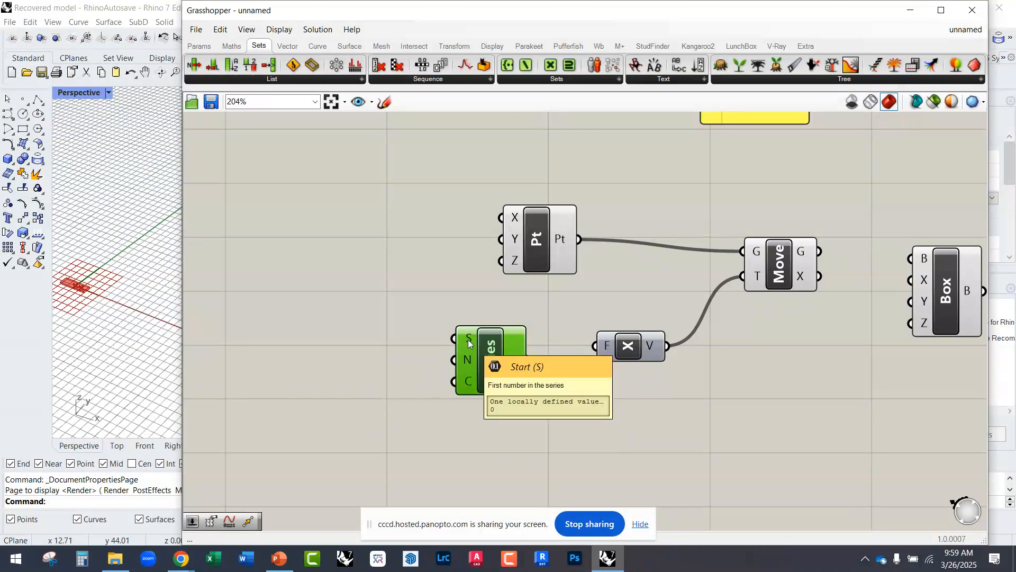
mouse_move(468, 365)
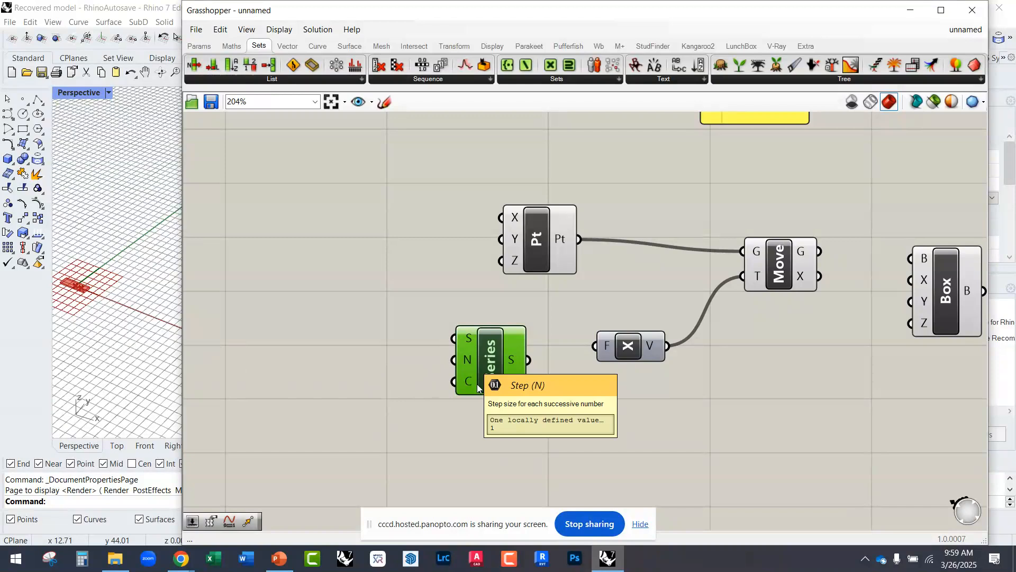
mouse_move(470, 384)
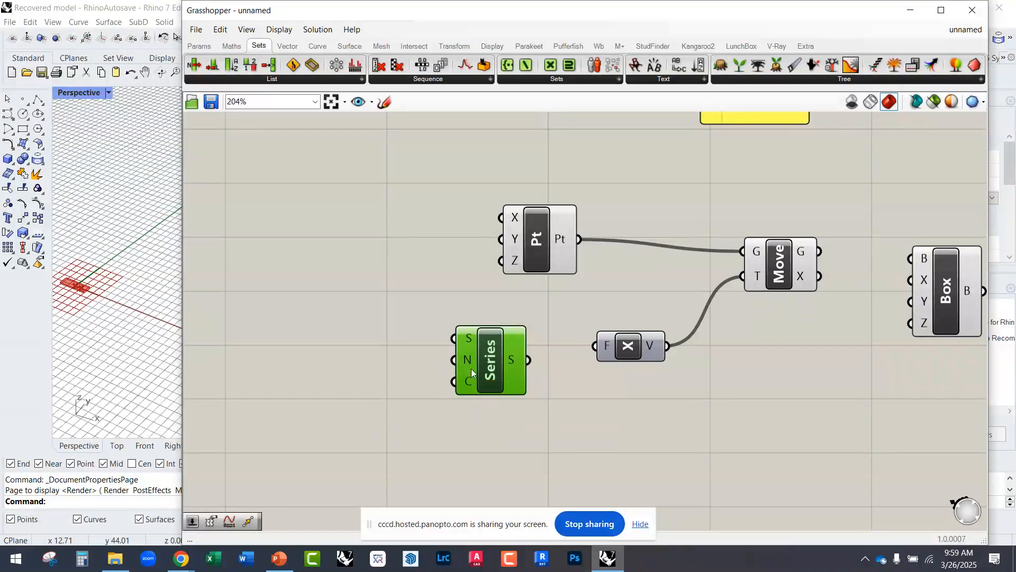
click(326, 365)
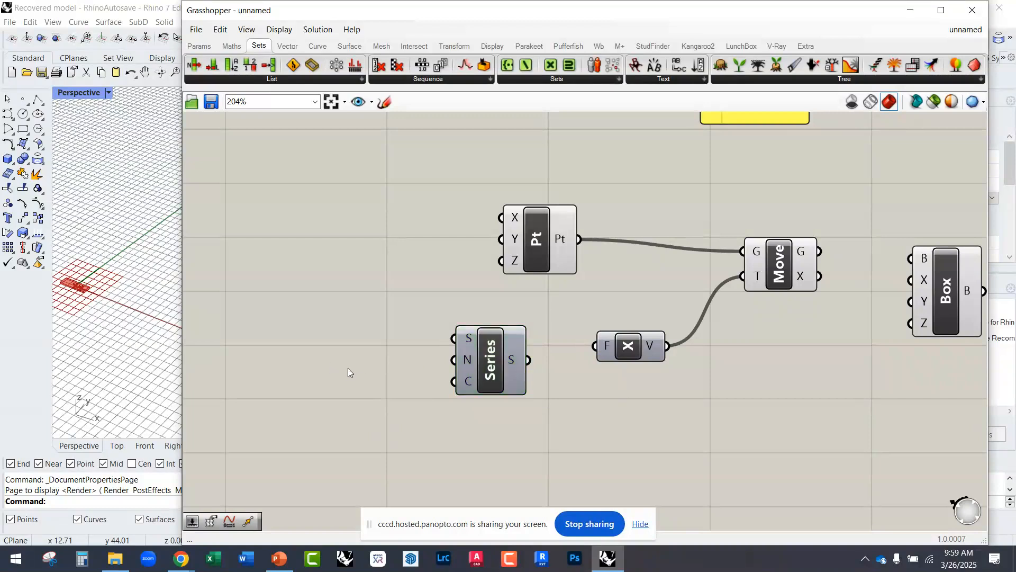
double_click(346, 370)
text(10)
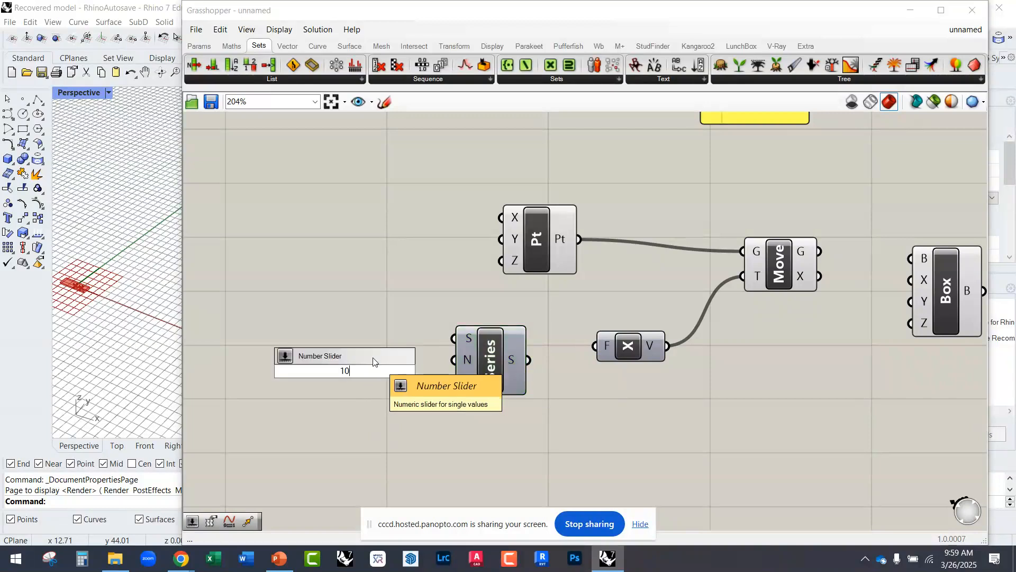
key(Return)
drag(433, 371, 487, 380)
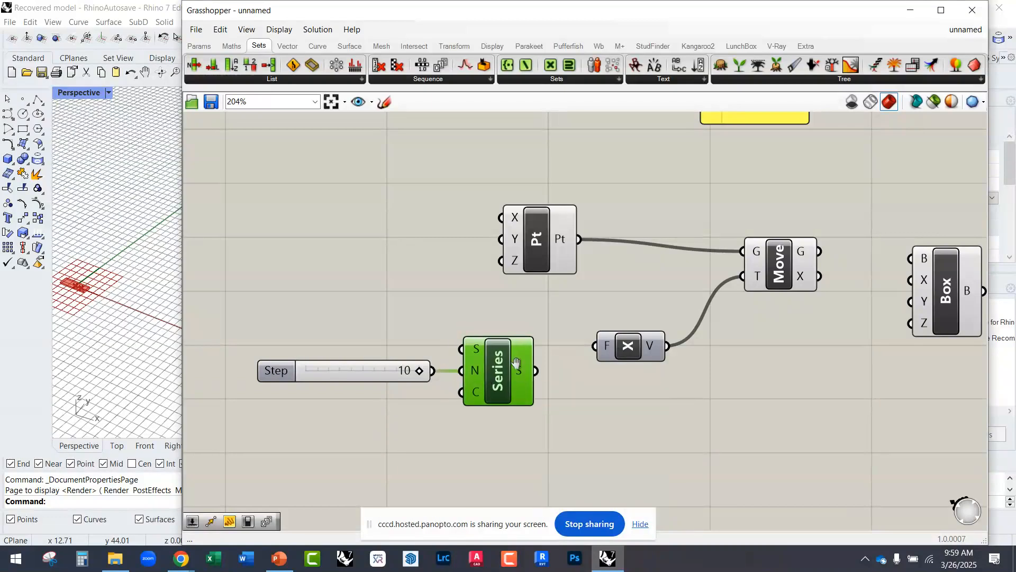
Step: Add a Panel below the Series component and connect the series output to it
right_drag(516, 362, 488, 211)
mouse_move(490, 211)
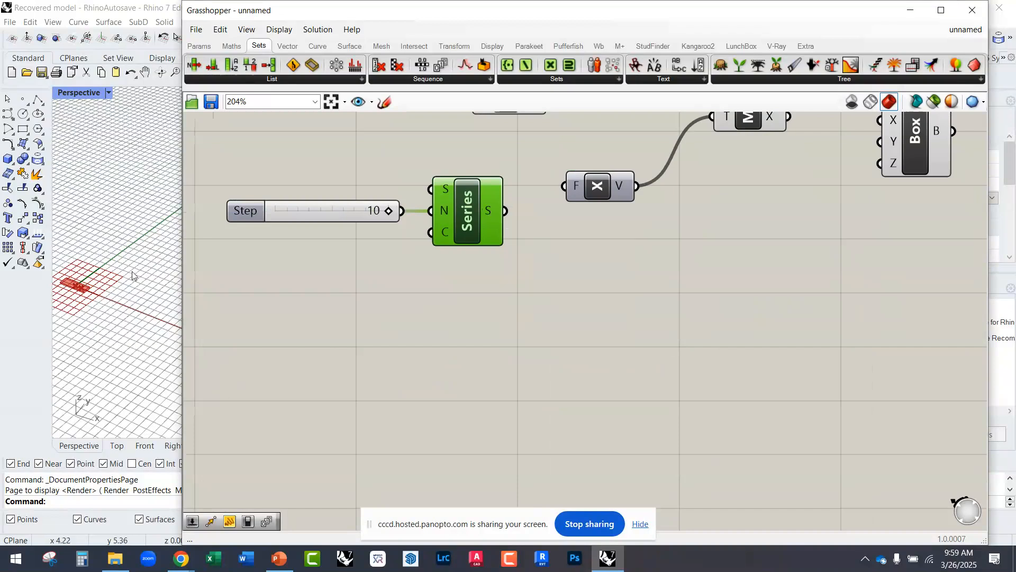
right_drag(452, 229, 435, 302)
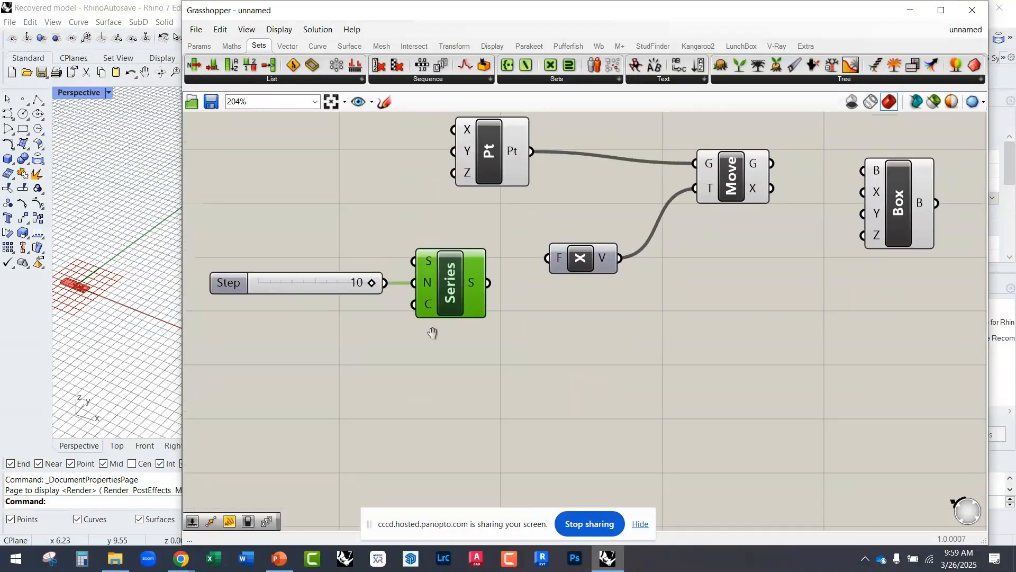
right_drag(491, 272, 467, 276)
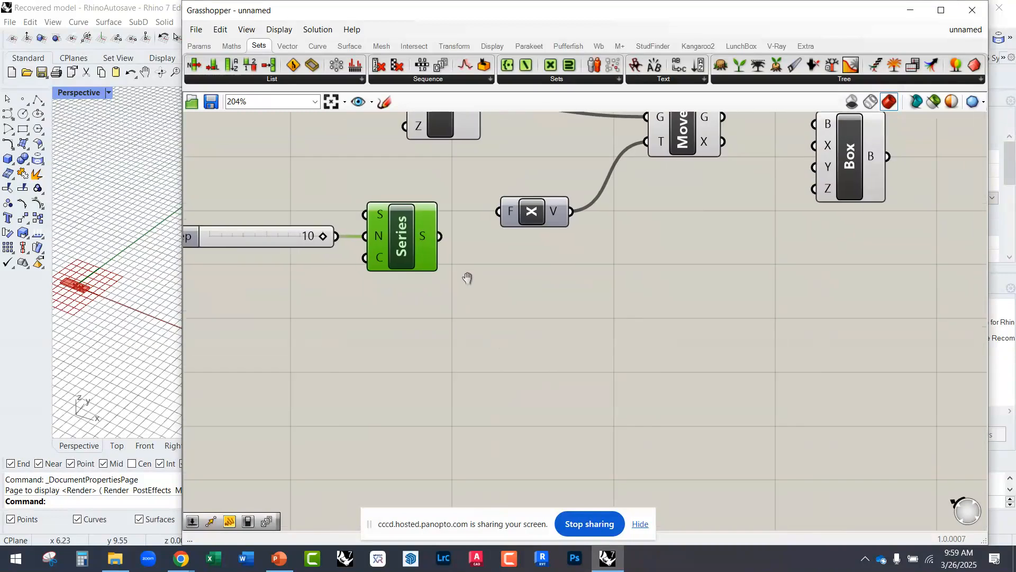
double_click(474, 309)
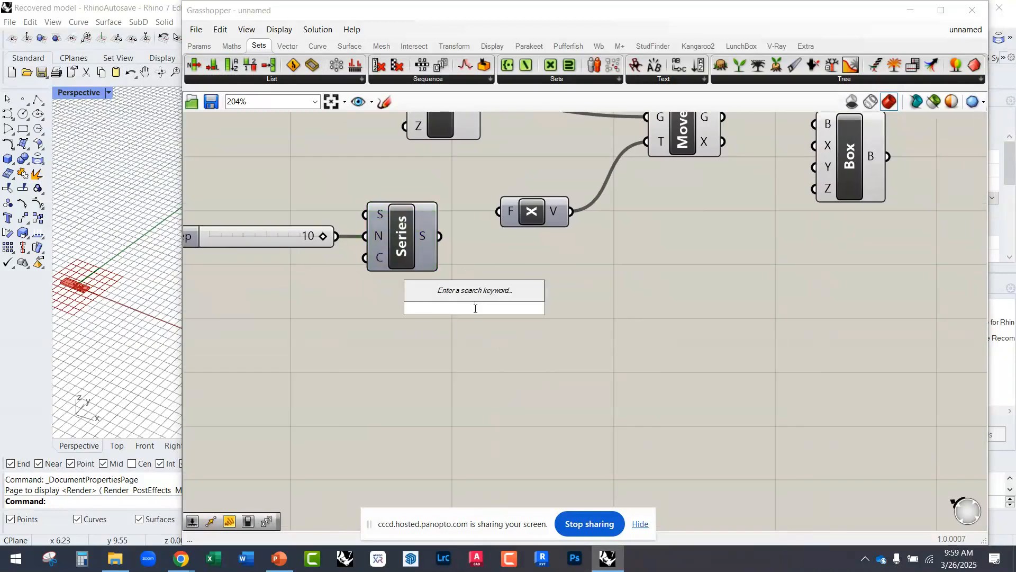
text(pane)
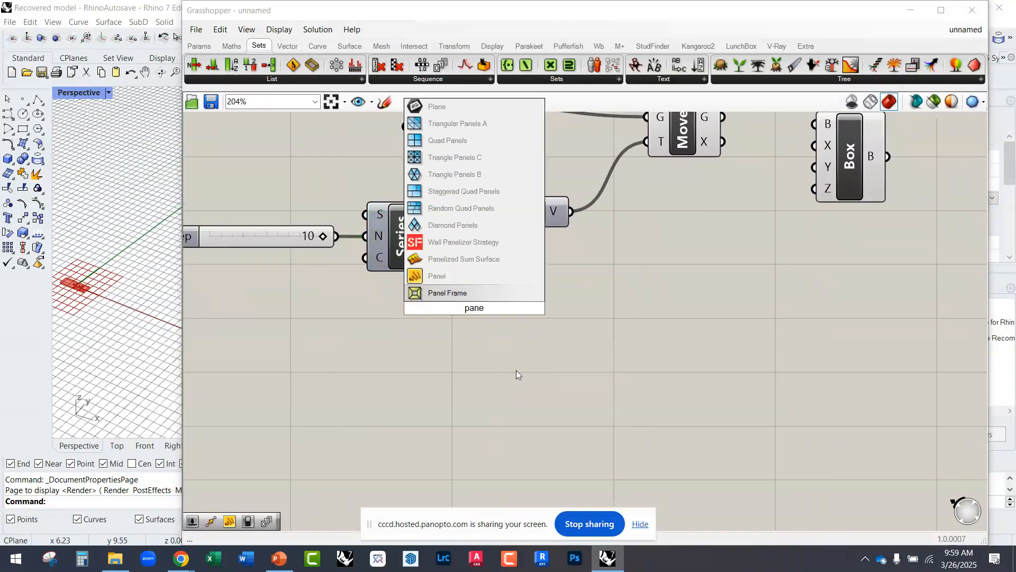
click(491, 281)
drag(440, 308, 439, 236)
Step: Make the panel taller and narrower so that it fits the whole series list
drag(534, 407, 535, 487)
right_drag(537, 472, 500, 394)
drag(497, 410, 496, 469)
scroll(474, 301, up, 2)
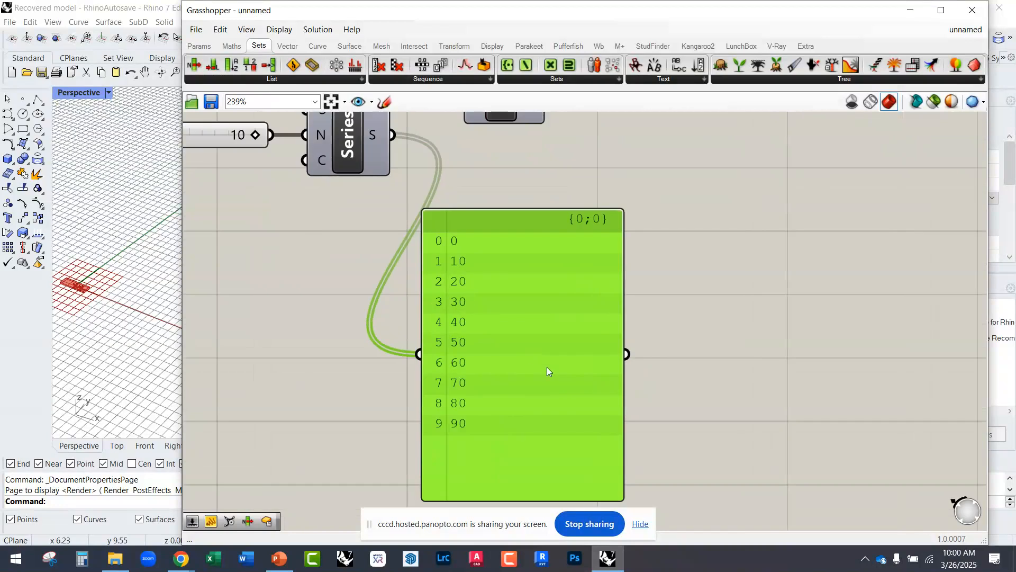
drag(619, 372, 488, 372)
scroll(476, 373, down, 4)
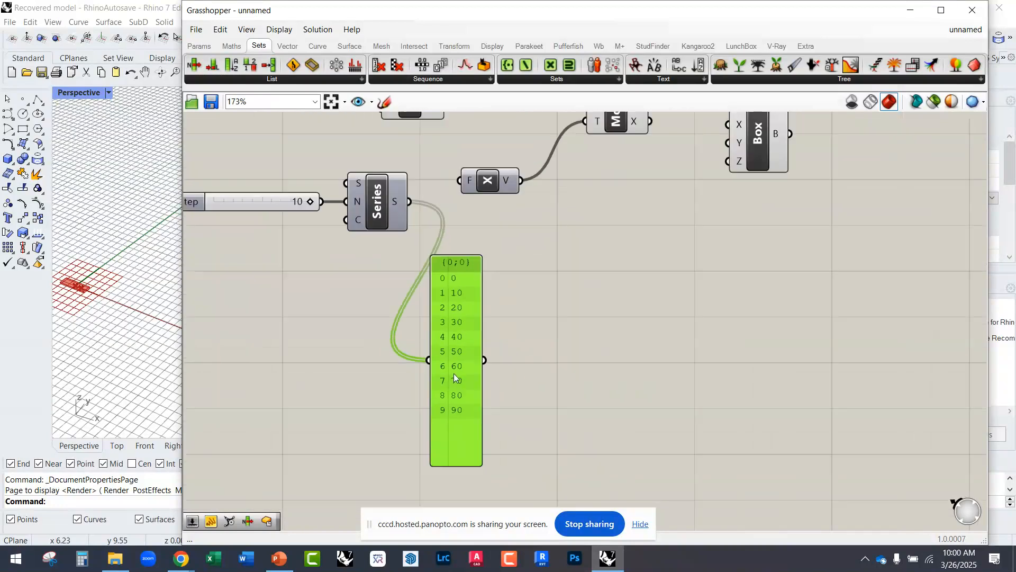
scroll(469, 317, down, 6)
Step: Shift the Unit X, Move and Domain Box components together to the right, away from the Series component
drag(687, 267, 494, 176)
drag(492, 236, 556, 238)
click(506, 307)
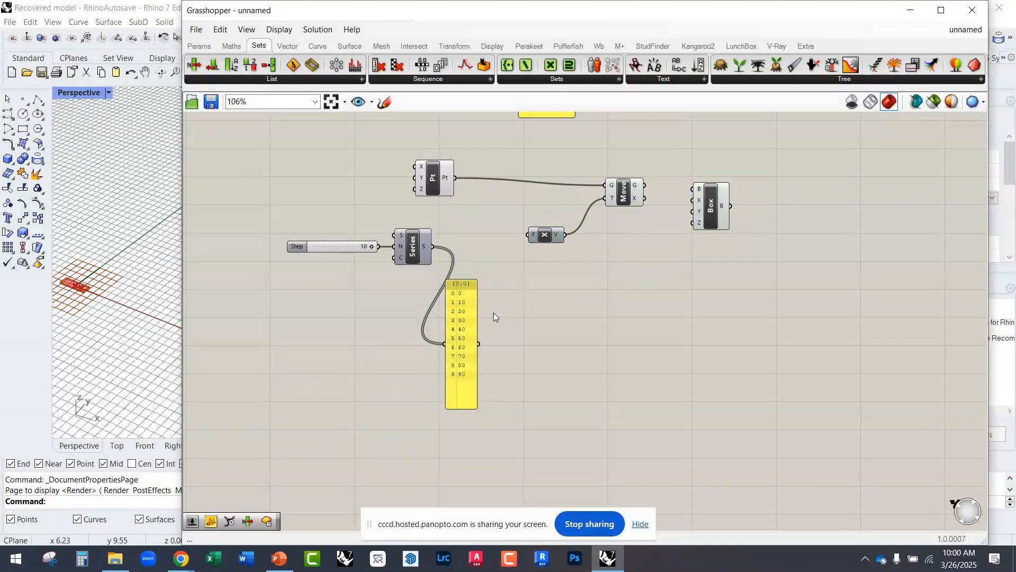
Step: Place the panel between Series and Unit X and connect its output to the Unit X factor input
scroll(473, 309, up, 5)
drag(464, 310, 490, 225)
click(559, 281)
right_drag(484, 247, 498, 308)
scroll(541, 334, up, 2)
drag(520, 351, 595, 225)
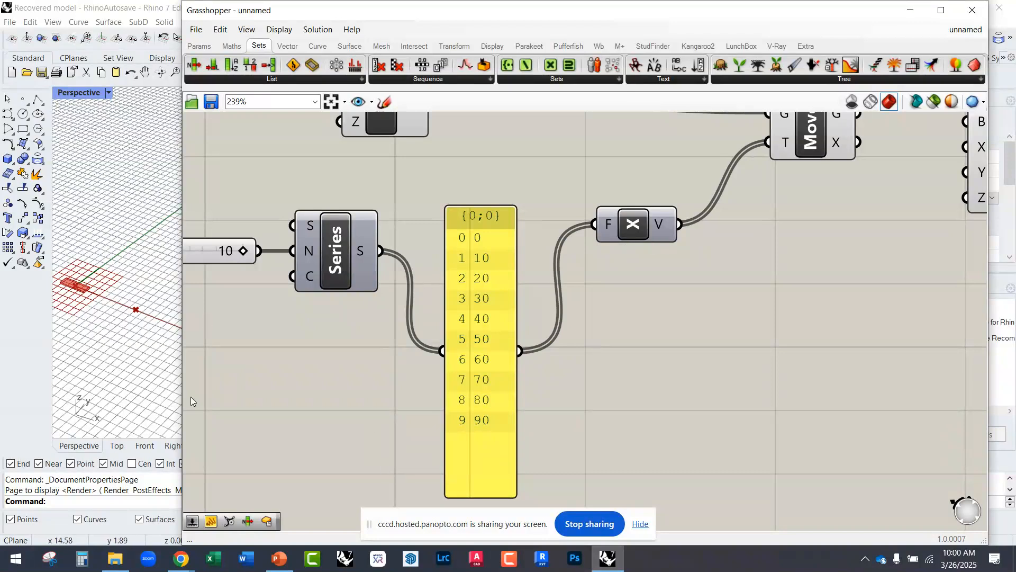
Step: Narrow the Grasshopper window and examine the row of moved points along the X axis in the Rhino viewport
drag(182, 376, 380, 373)
scroll(182, 313, down, 4)
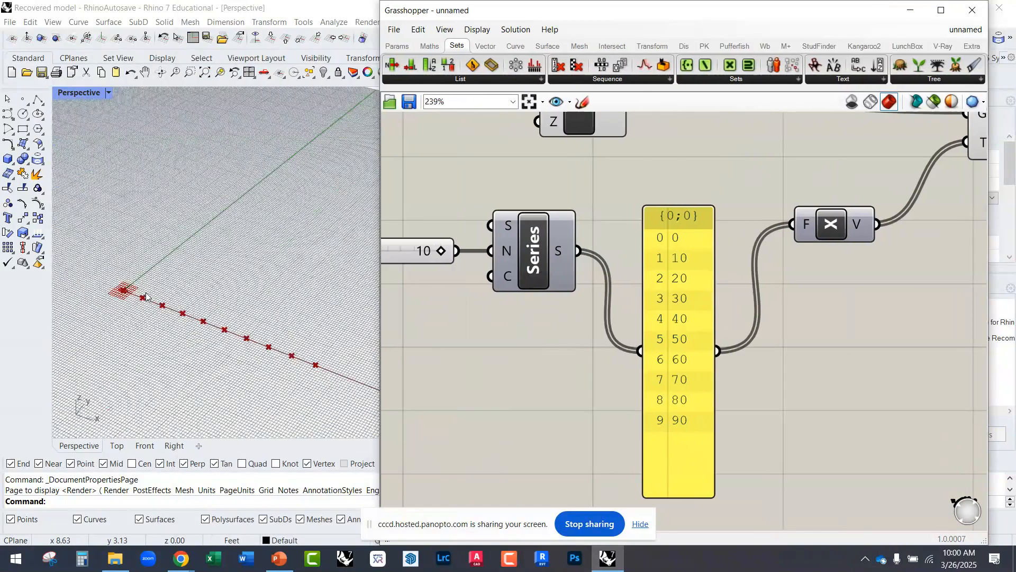
scroll(182, 315, up, 1)
scroll(535, 344, down, 2)
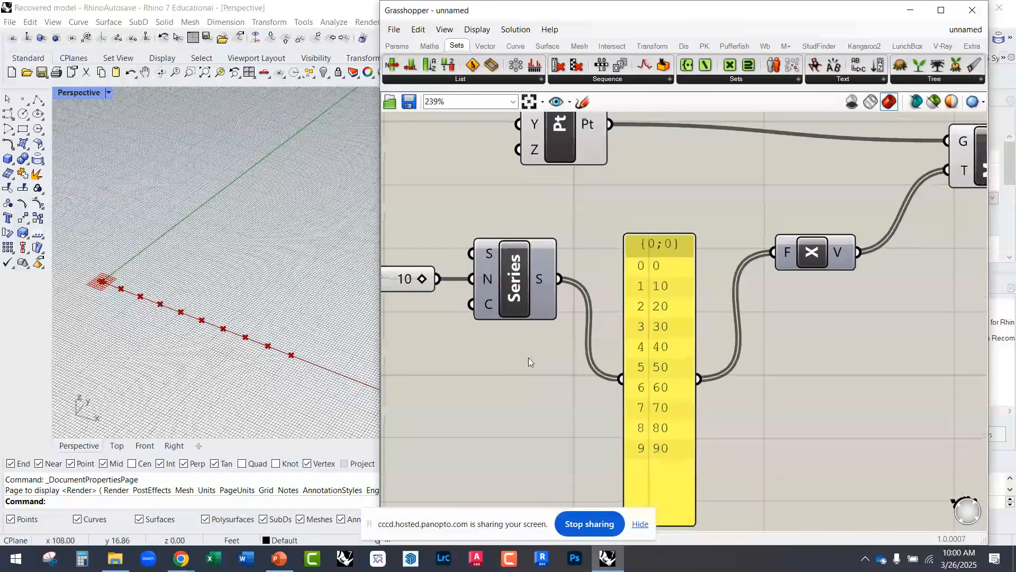
Step: Select the Move component and compare its highlighted points with the series values in the panel
mouse_move(860, 215)
mouse_down()
mouse_move(872, 208)
mouse_move(858, 209)
mouse_up()
drag(550, 196, 548, 193)
drag(853, 205, 848, 201)
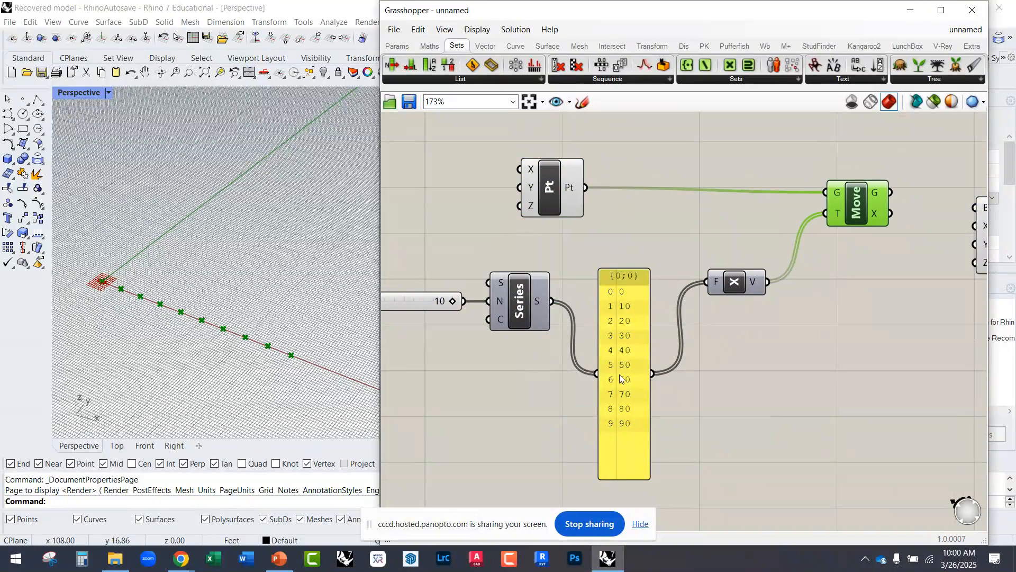
scroll(619, 361, up, 2)
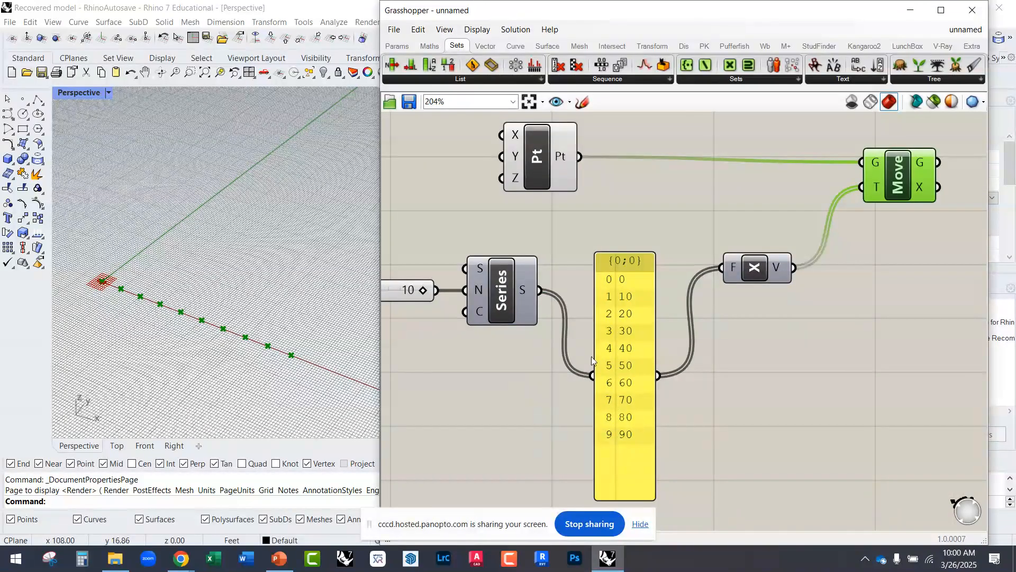
scroll(627, 284, up, 2)
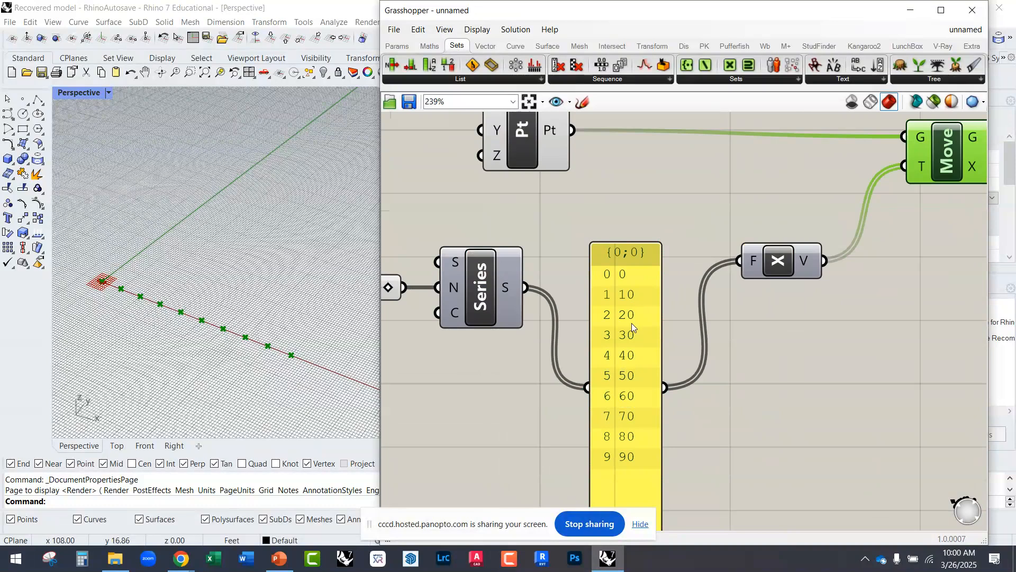
Step: Reposition the Move component slightly lower, between the Unit X and Domain Box components
right_drag(814, 335, 635, 341)
scroll(606, 315, down, 3)
scroll(677, 247, up, 1)
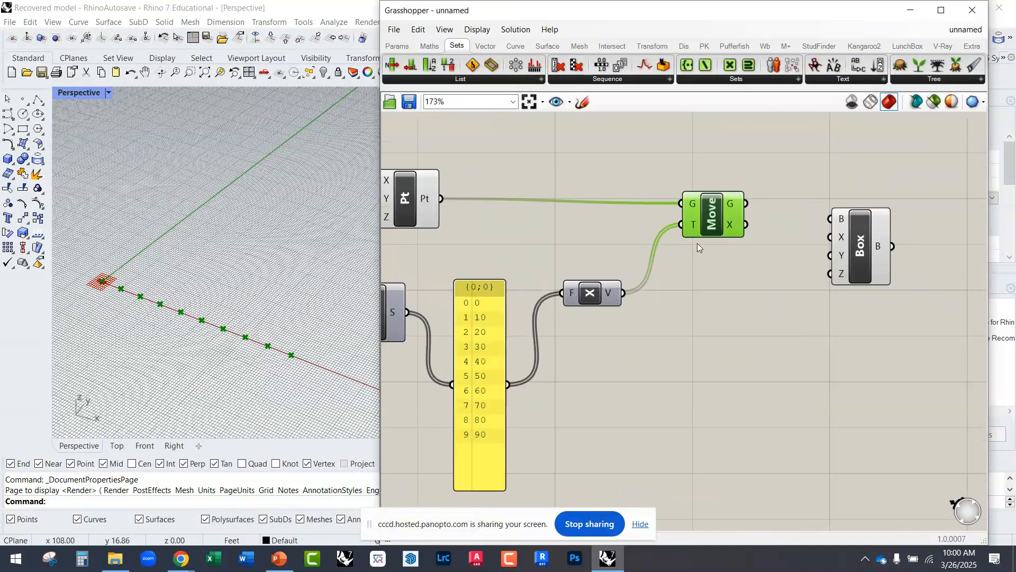
drag(717, 229, 703, 246)
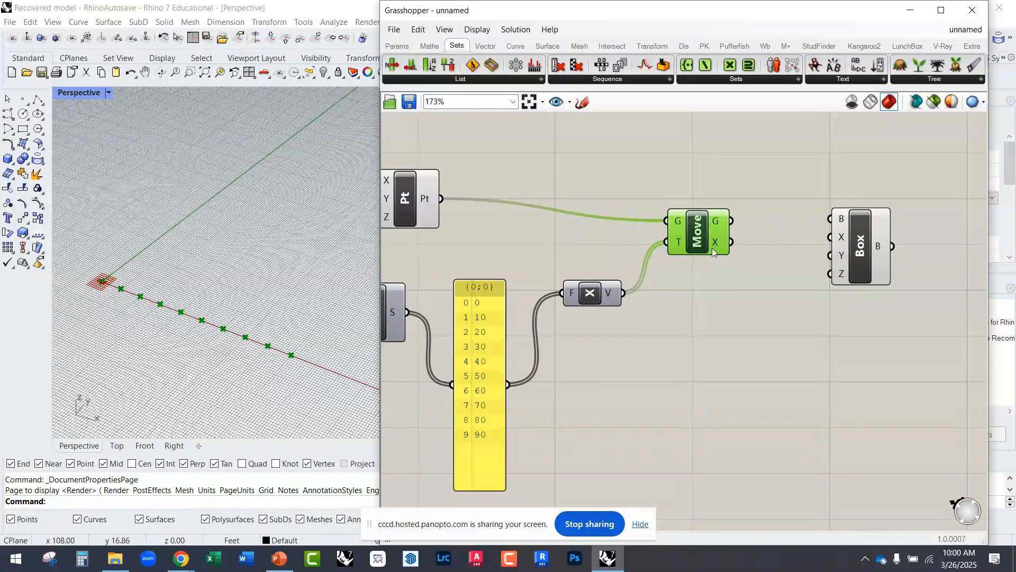
right_drag(690, 295, 636, 330)
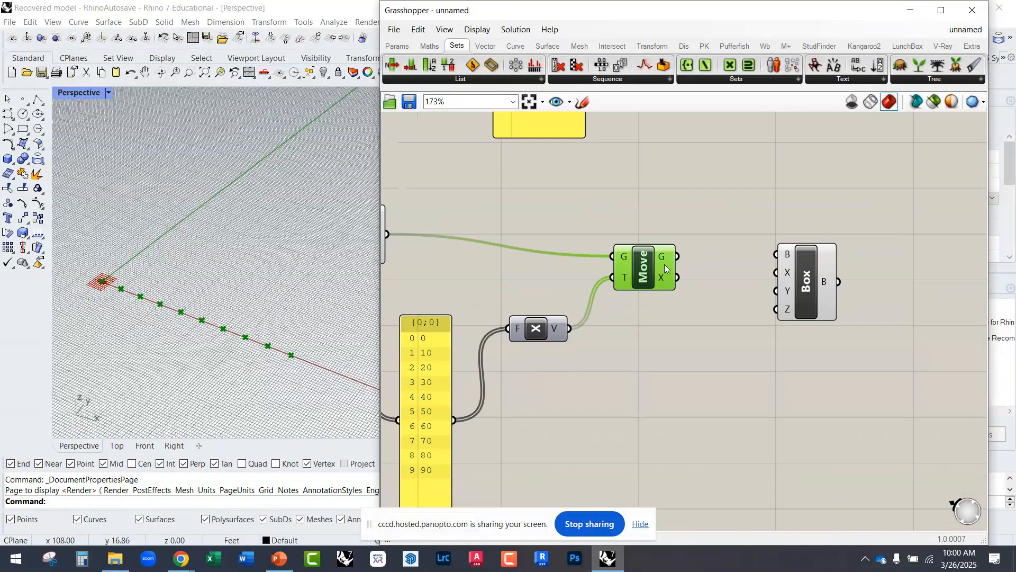
scroll(619, 334, down, 3)
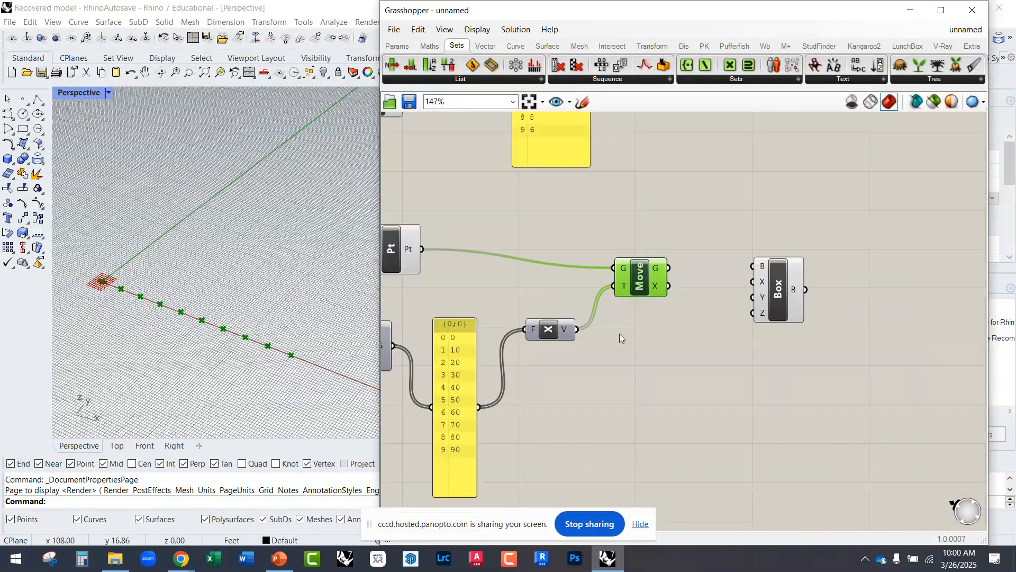
Step: Add a panel fed by the Move component's geometry output and lengthen it to fit the whole point list
double_click(570, 315)
text(")
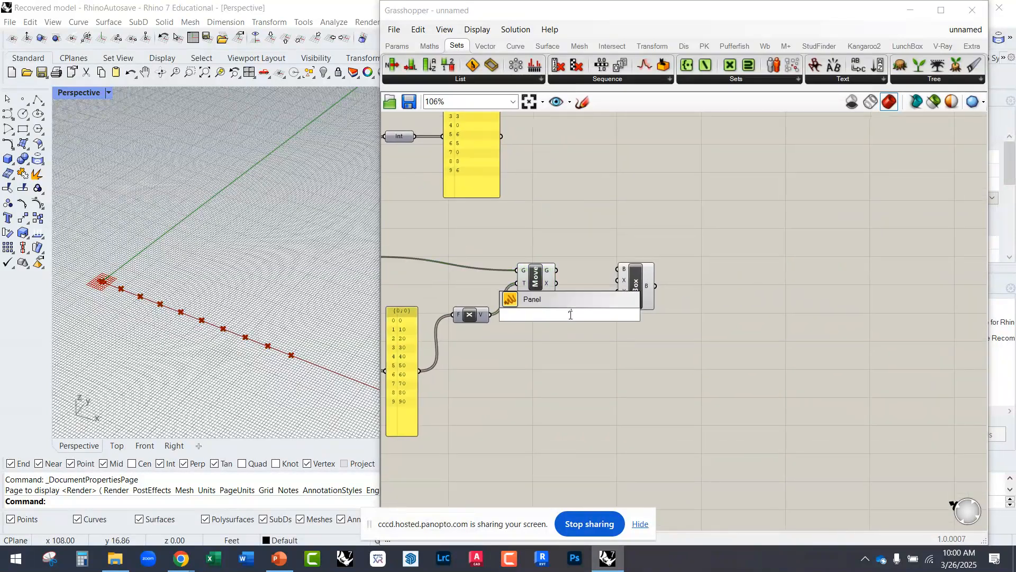
key(Return)
scroll(577, 299, up, 3)
drag(514, 331, 544, 250)
right_drag(646, 412, 598, 365)
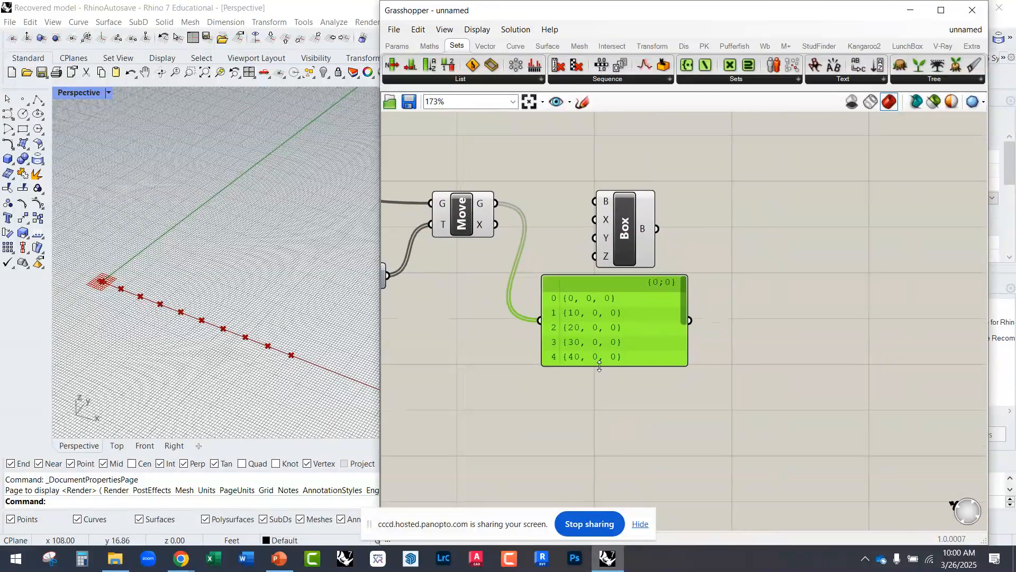
drag(598, 366, 605, 495)
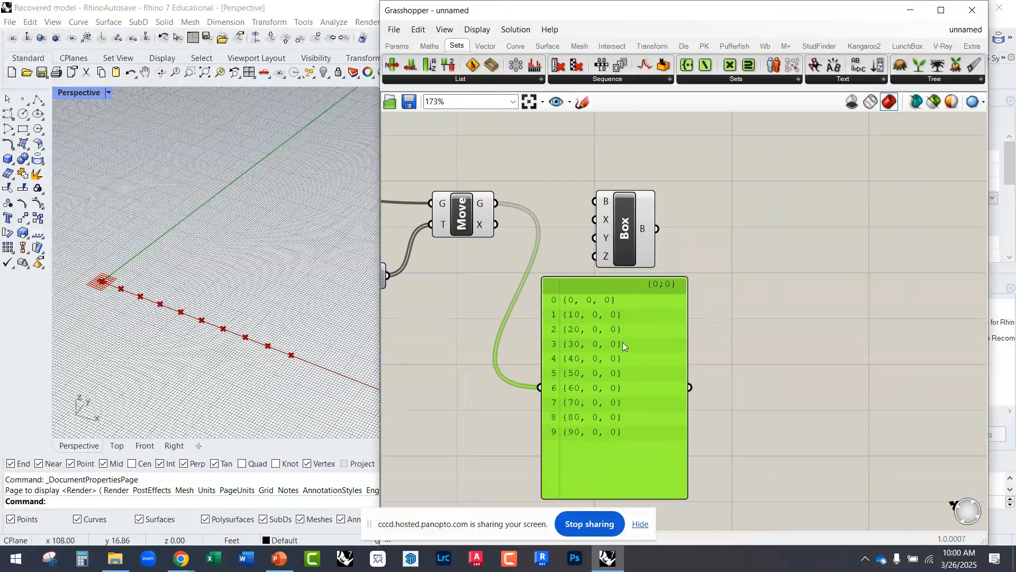
Step: Move the Domain Box farther right from Move and place the point panel in the space below them
drag(622, 345, 608, 361)
drag(615, 236, 702, 214)
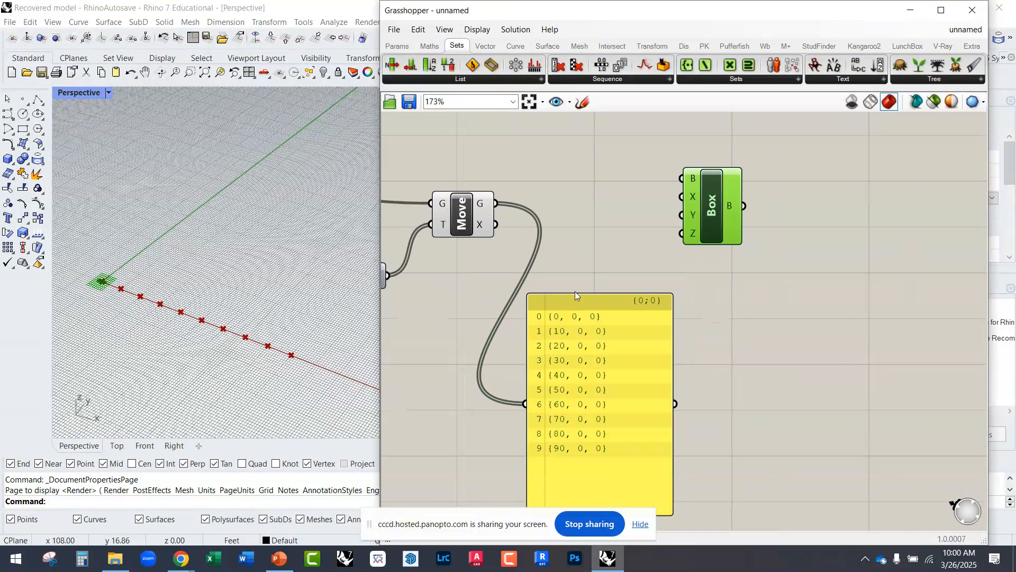
mouse_move(593, 368)
mouse_down()
mouse_move(586, 345)
mouse_move(603, 366)
mouse_move(601, 342)
mouse_move(601, 356)
mouse_up()
drag(496, 203, 679, 183)
Step: Inspect the Domain Box's Base input and compare it with the default box at the origin in the Rhino viewport
scroll(679, 182, up, 3)
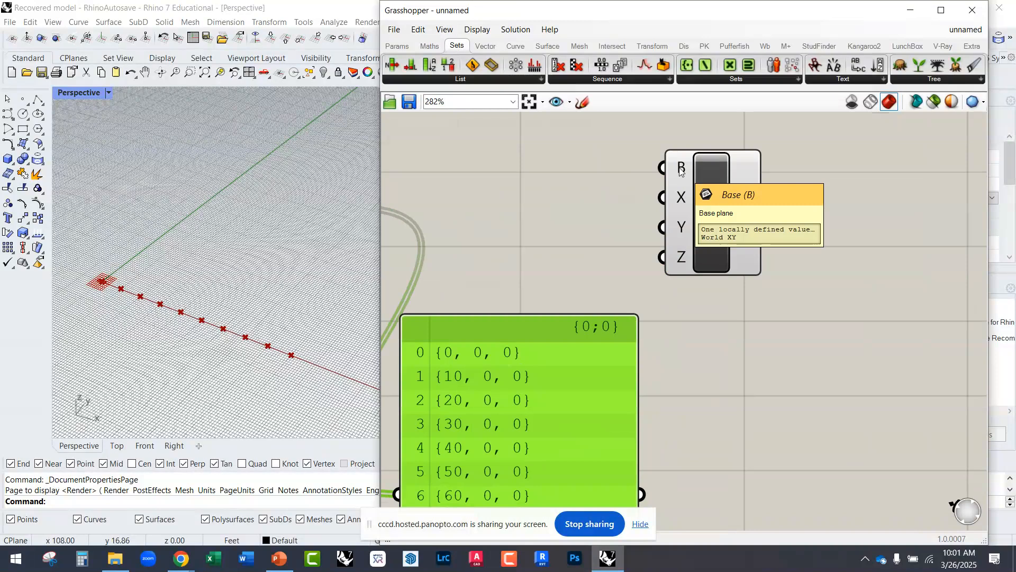
scroll(174, 371, down, 5)
scroll(150, 334, up, 5)
scroll(150, 334, up, 3)
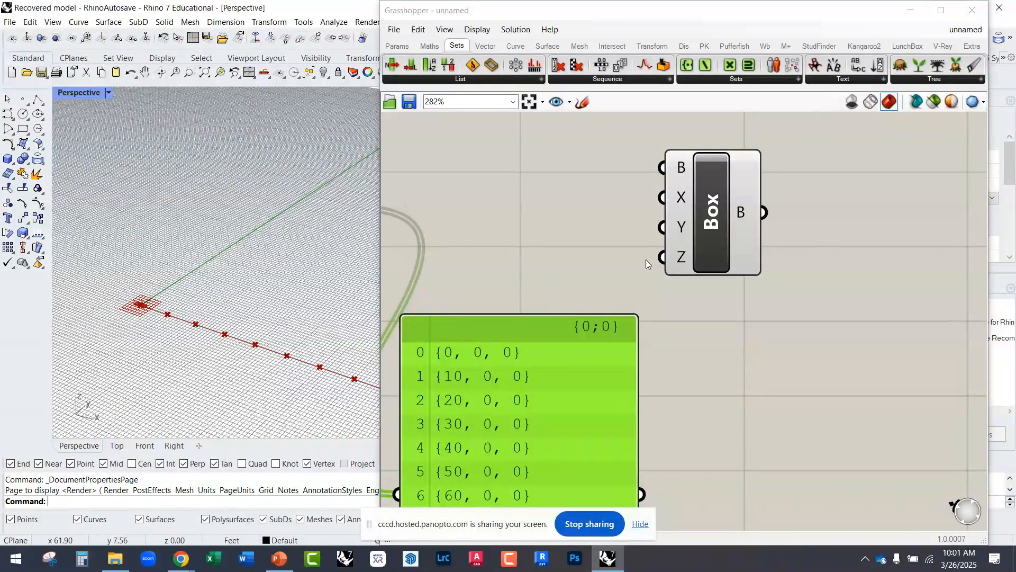
scroll(646, 259, down, 3)
scroll(769, 264, up, 2)
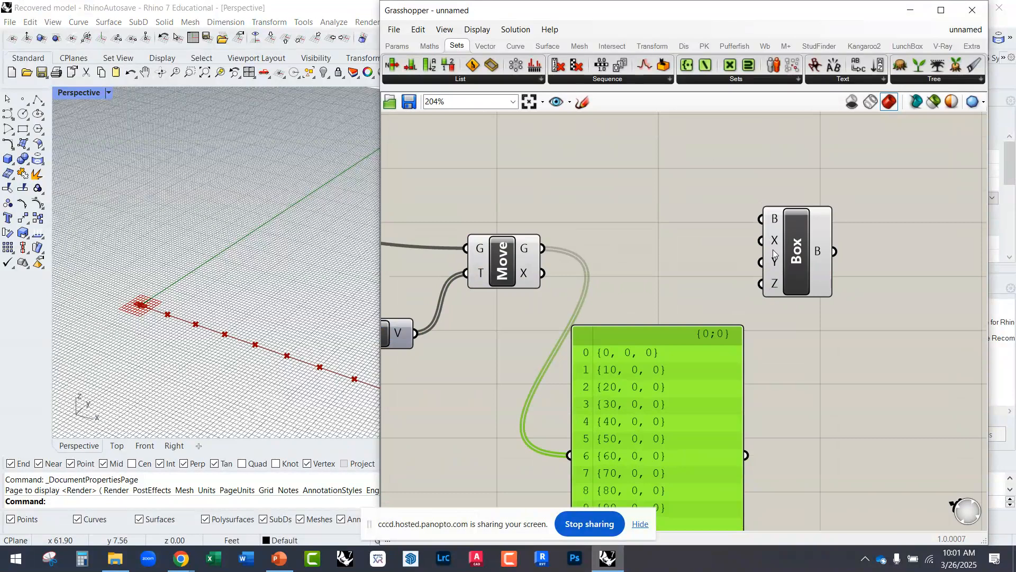
Step: Connect the point panel's output to the Domain Box's Base input and place the panel between Move and the box
drag(770, 259, 796, 262)
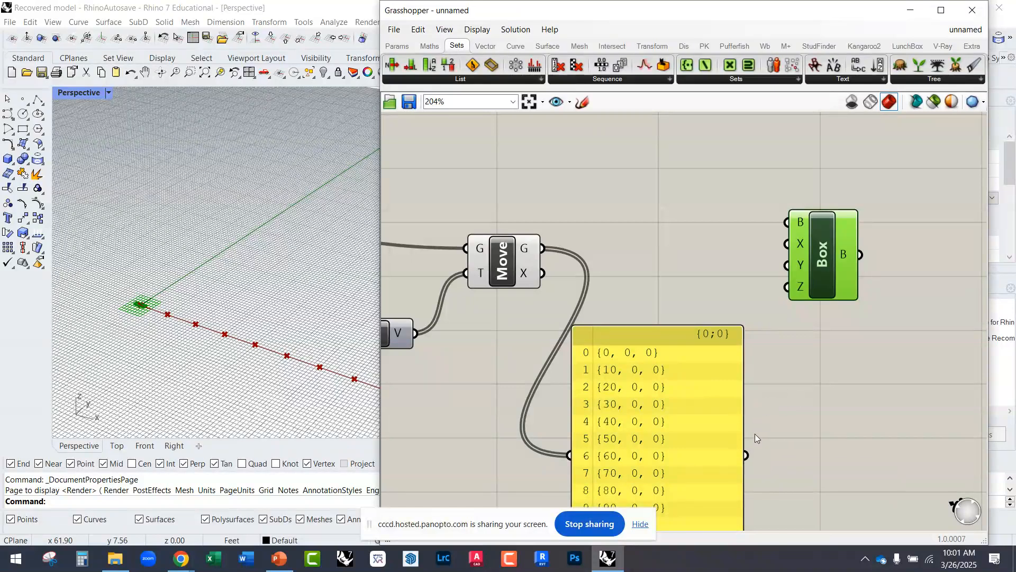
drag(747, 455, 872, 256)
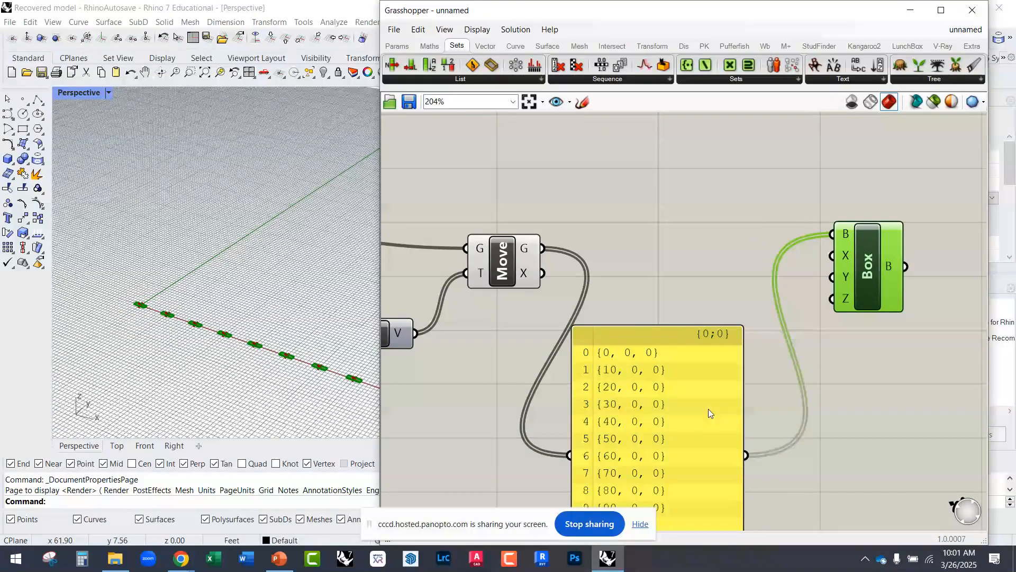
right_drag(655, 429, 662, 314)
drag(665, 341, 670, 280)
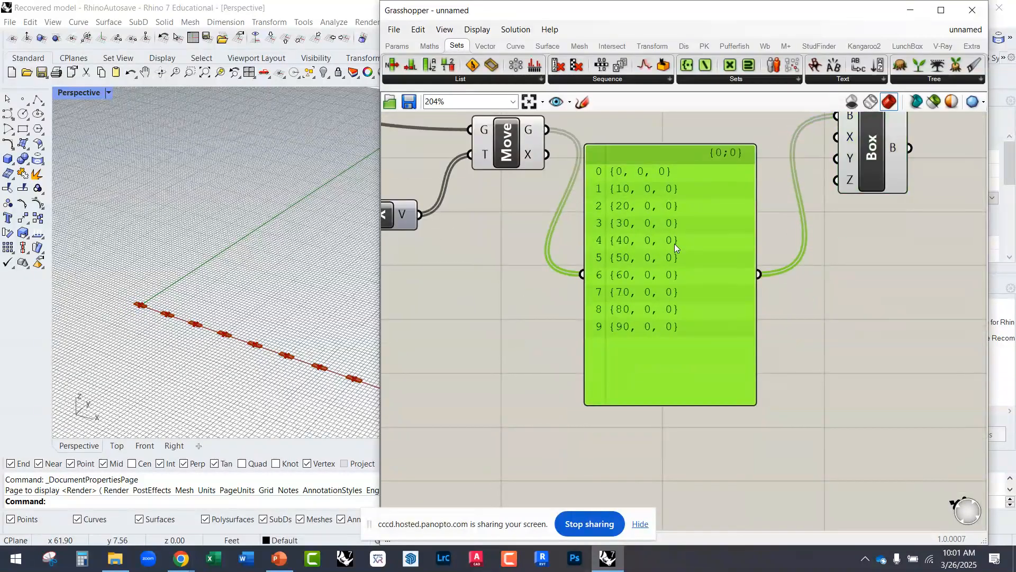
right_drag(659, 205, 647, 282)
drag(646, 366, 655, 308)
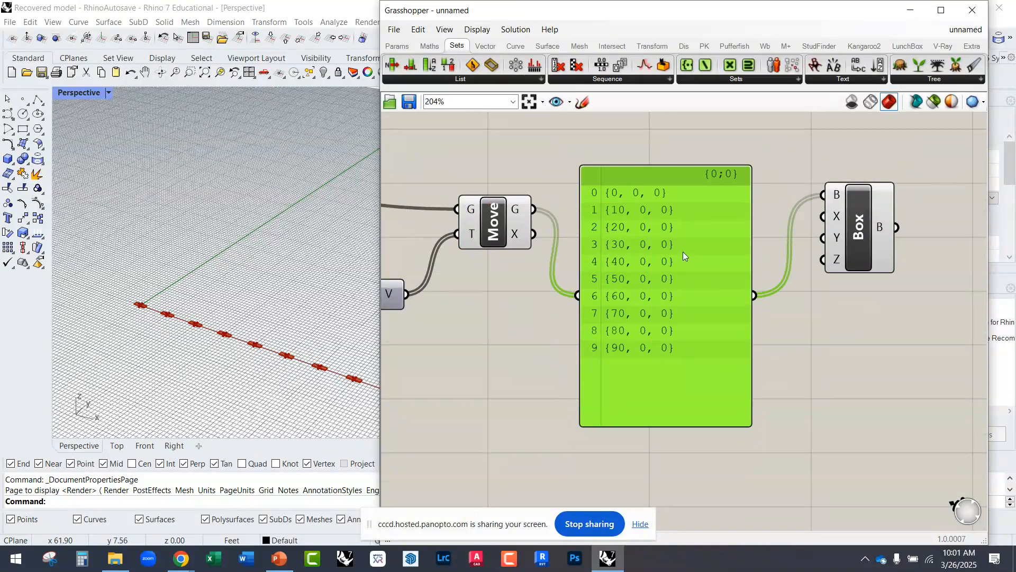
Step: Lower the panel and wire the Move component's geometry output directly to the Domain Box's Base input
drag(682, 252, 668, 348)
drag(535, 210, 840, 195)
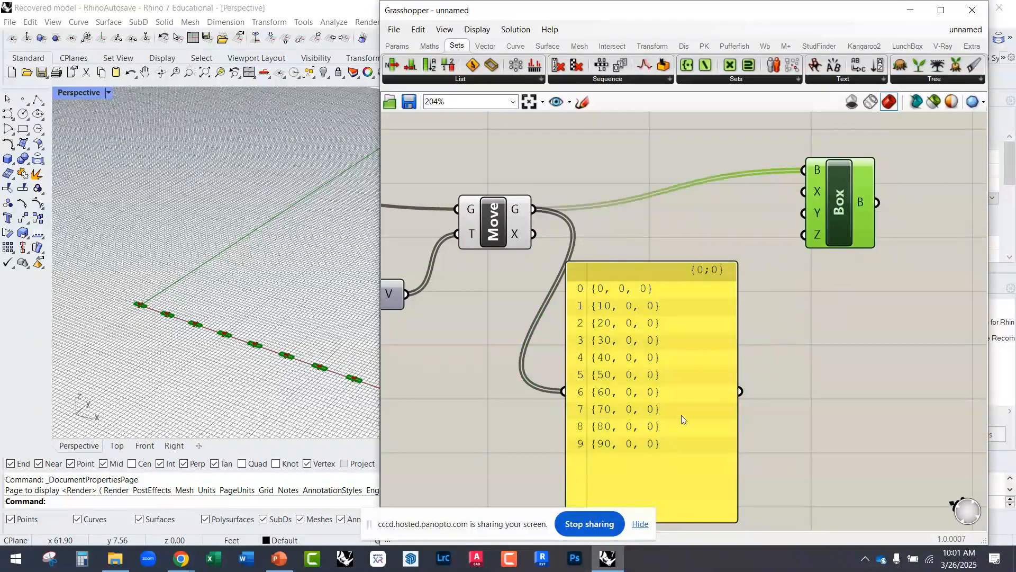
drag(681, 415, 701, 383)
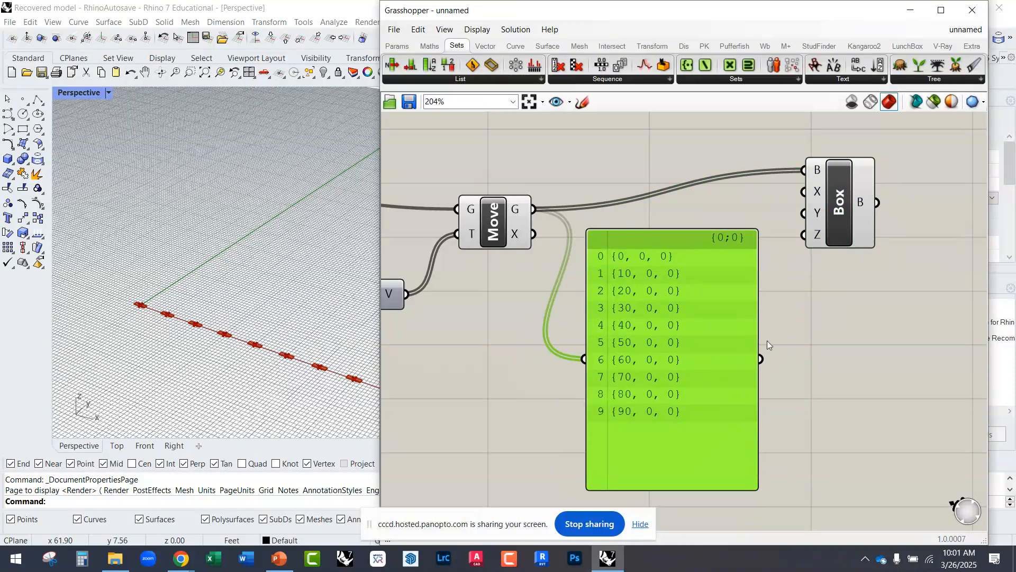
Step: Narrow the point panel, feed its output into the Domain Box's Base input again and move the box slightly lower
drag(747, 354, 807, 157)
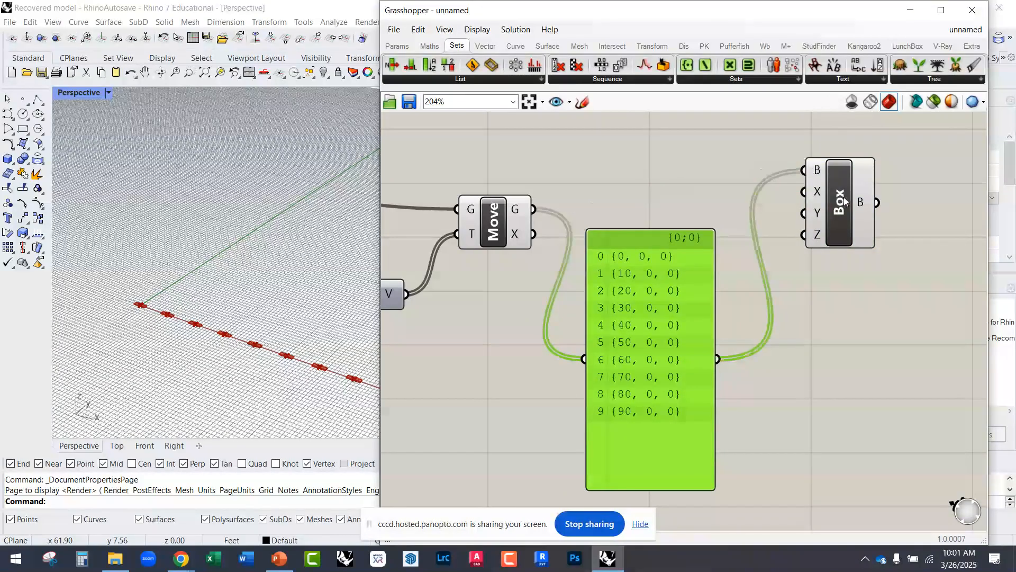
drag(843, 199, 874, 241)
Step: Examine the row of boxes along the X axis in the Rhino viewport and the Domain Box's X input
right_drag(305, 334, 263, 346)
scroll(251, 326, up, 5)
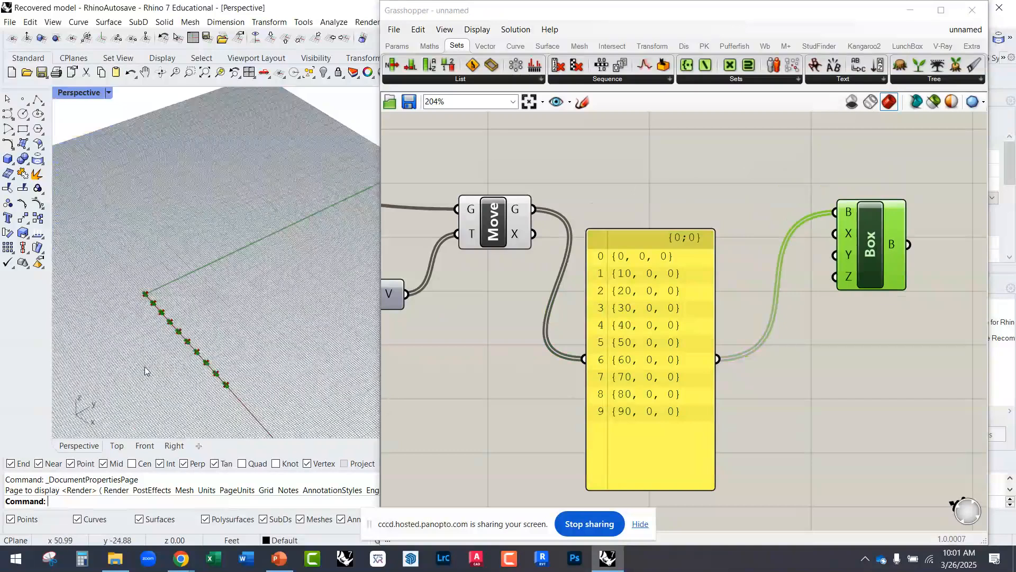
right_drag(221, 311, 210, 291)
scroll(210, 295, down, 4)
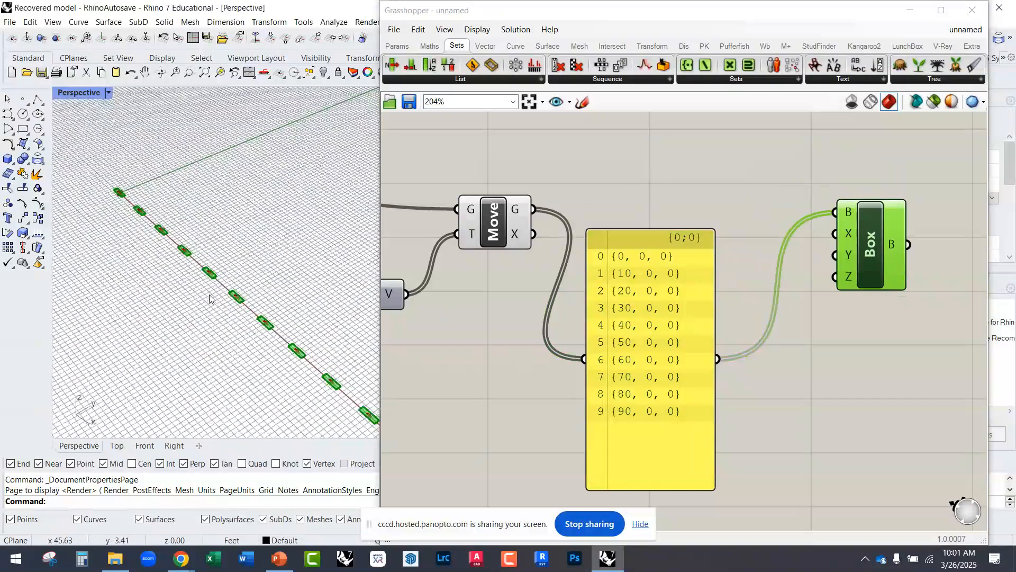
scroll(846, 258, up, 3)
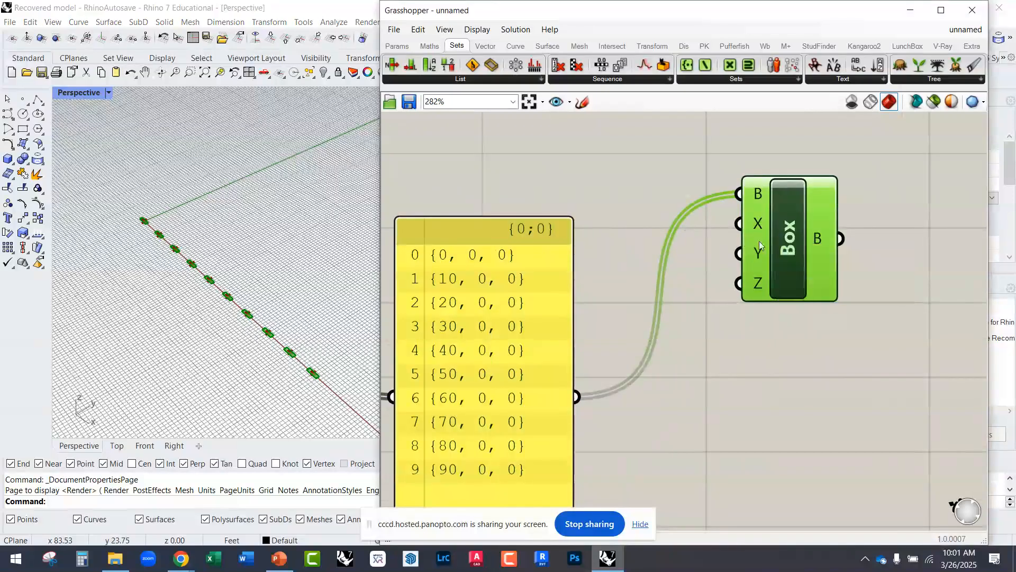
mouse_move(761, 226)
scroll(220, 303, up, 3)
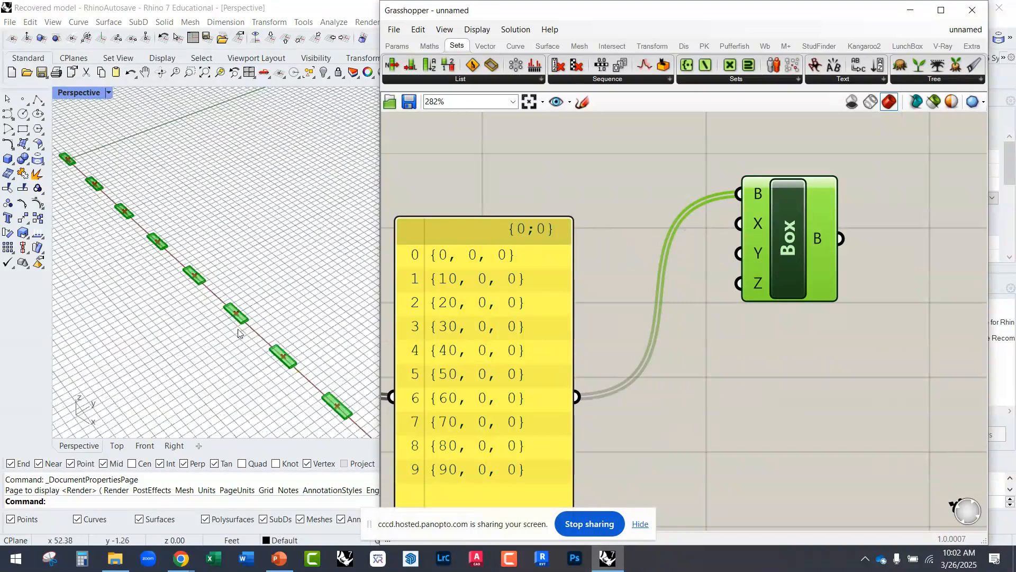
scroll(718, 349, down, 3)
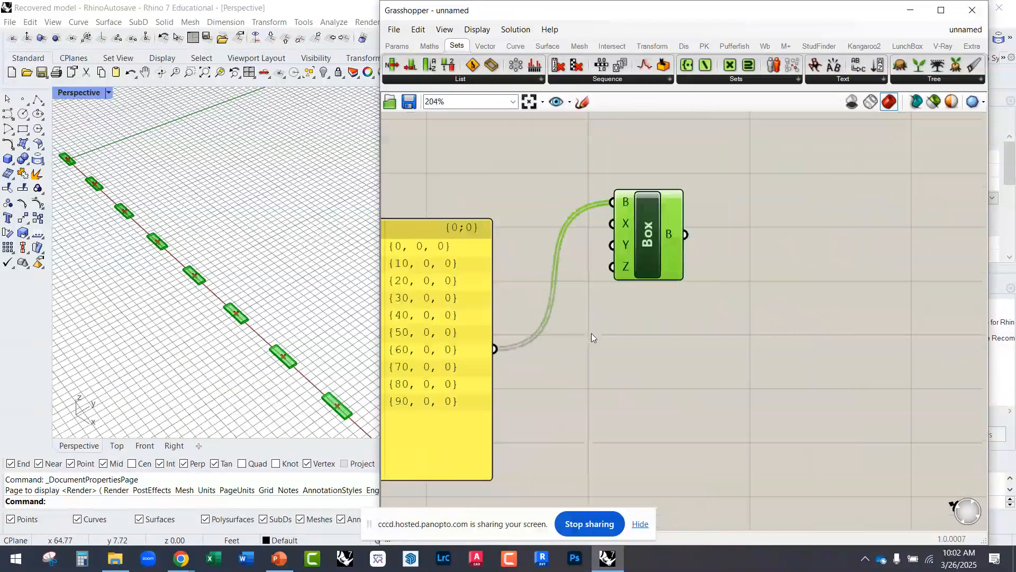
Step: Align the Domain Box with the panel's output and inspect the default domains of its X and Y inputs
drag(643, 264, 709, 376)
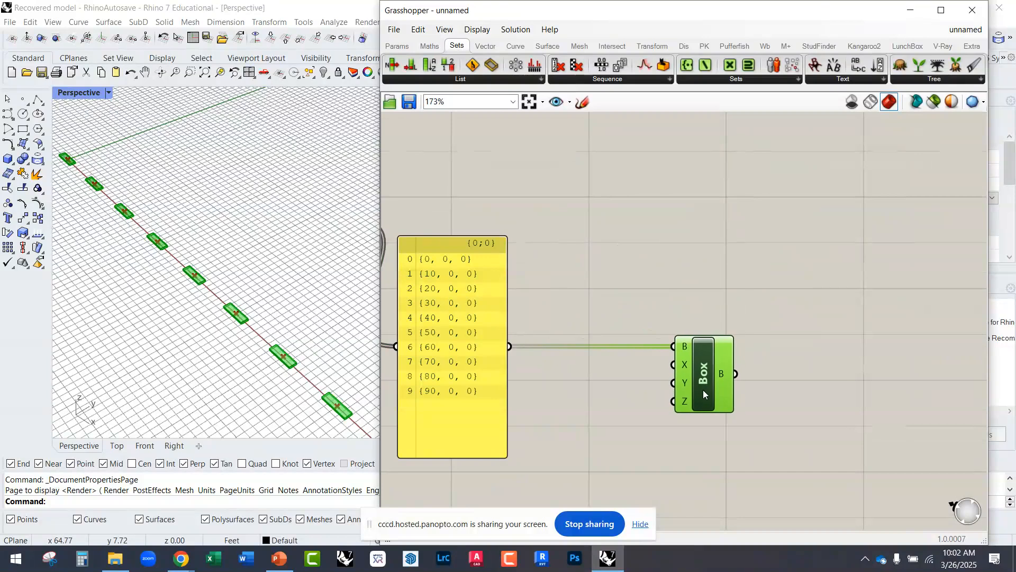
scroll(639, 412, up, 2)
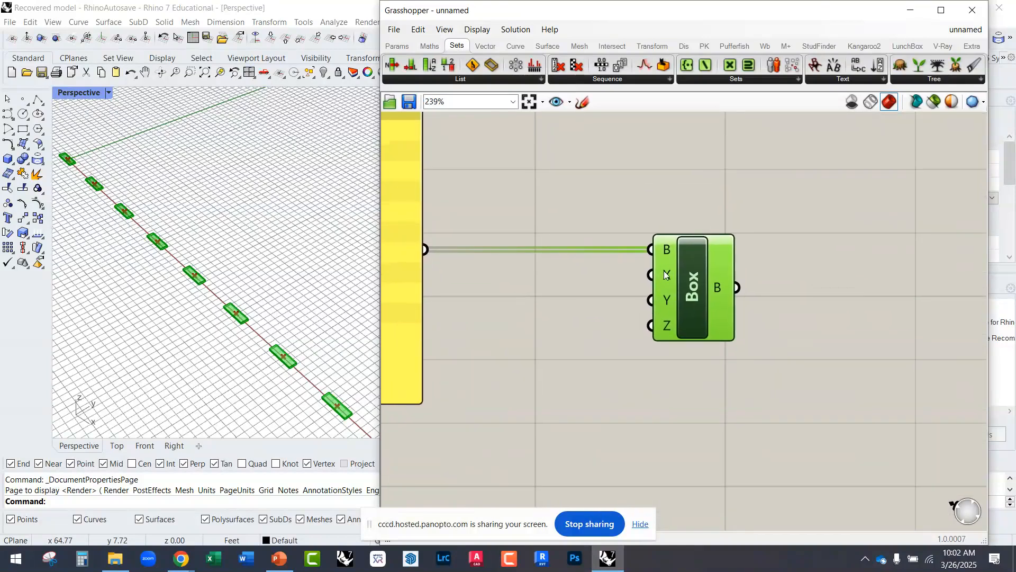
mouse_move(669, 270)
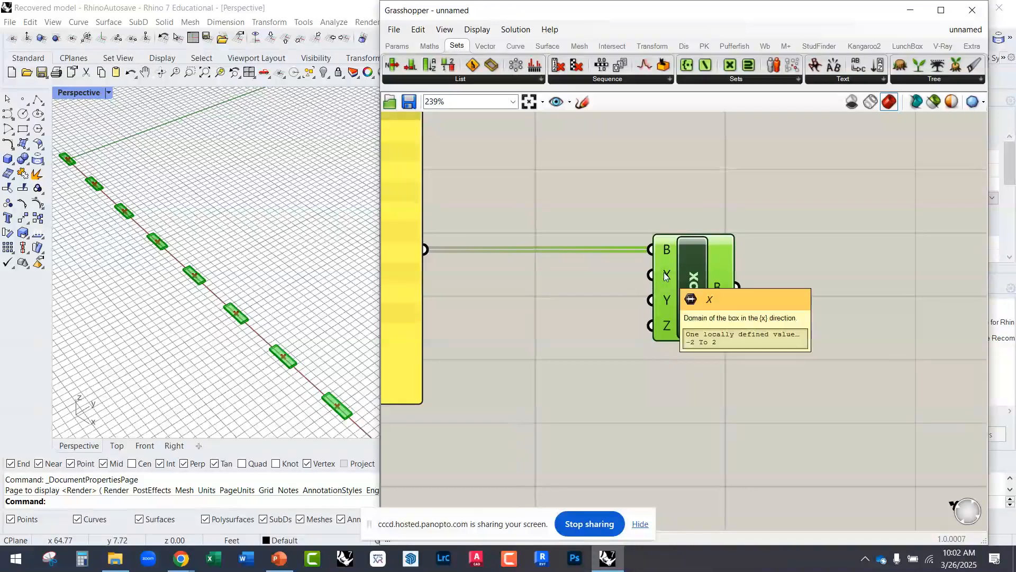
mouse_move(664, 301)
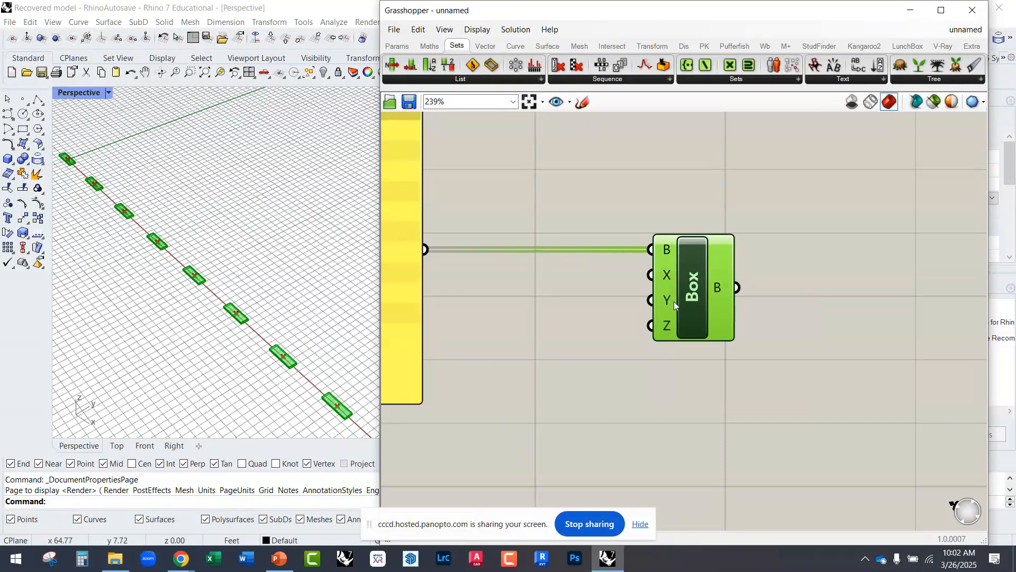
drag(675, 301, 667, 300)
Step: Move the Domain Box farther right, keeping its Base input level with the panel's output
scroll(292, 372, up, 5)
scroll(295, 374, down, 6)
drag(681, 315, 792, 327)
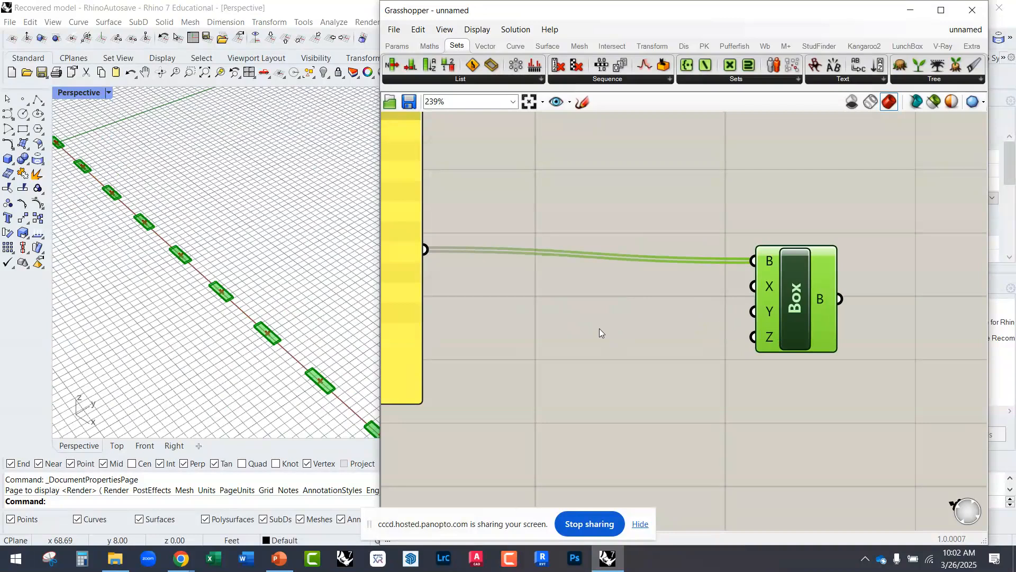
drag(783, 322, 824, 312)
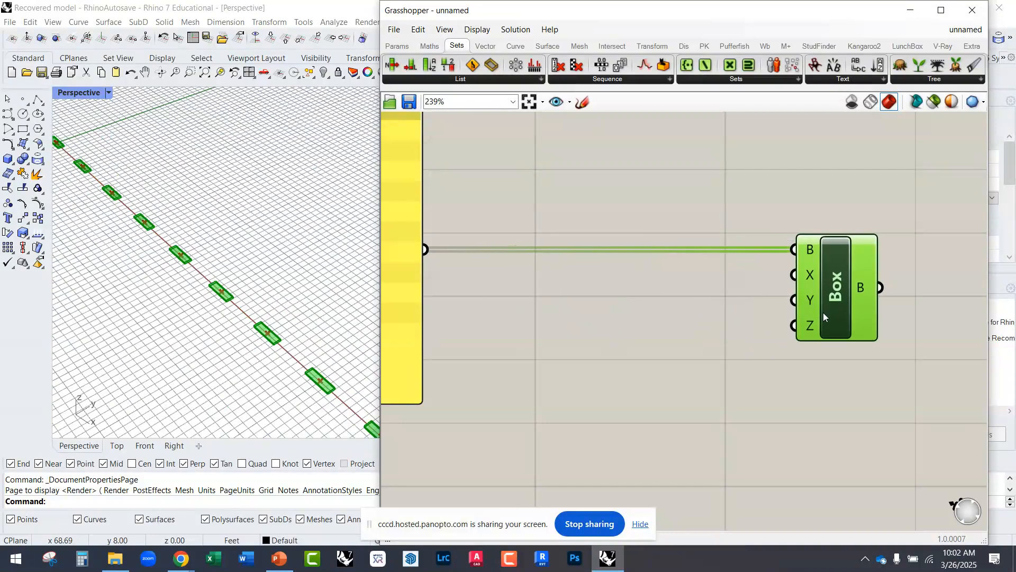
Step: Examine the Construct Domain component that feeds the Random component's range input
scroll(795, 395, down, 3)
scroll(793, 390, down, 3)
right_drag(472, 214, 537, 251)
scroll(472, 213, up, 4)
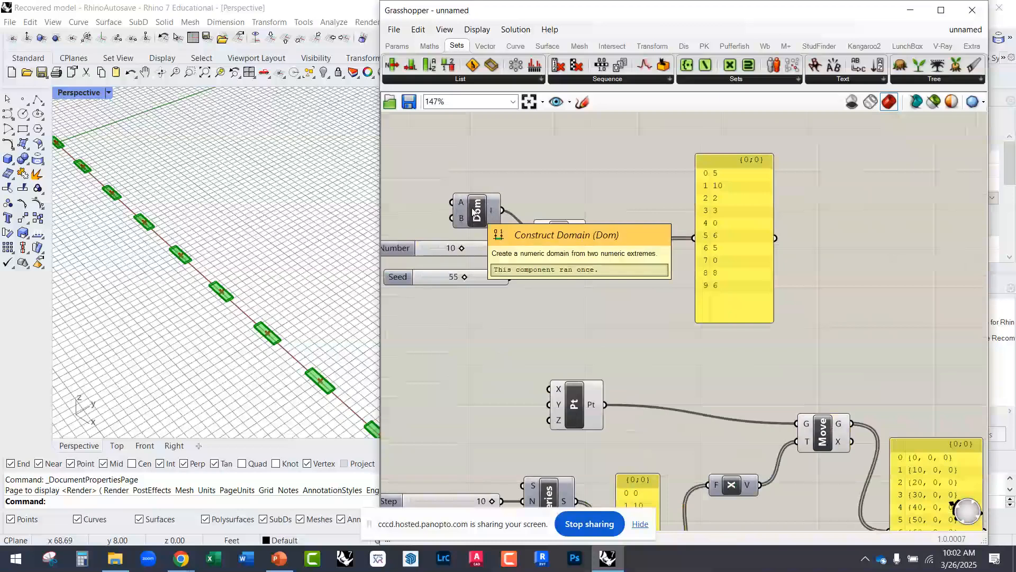
scroll(474, 213, up, 2)
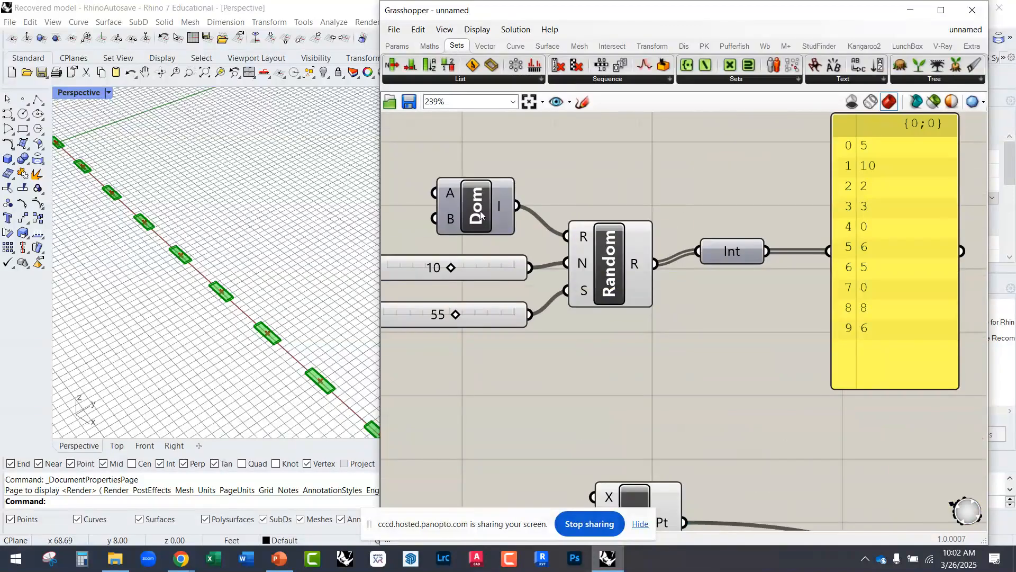
mouse_move(455, 193)
Step: Add a Construct Domain component between the point panel and the Domain Box
scroll(410, 218, down, 1)
scroll(409, 215, down, 7)
right_drag(654, 345, 562, 318)
scroll(628, 344, up, 4)
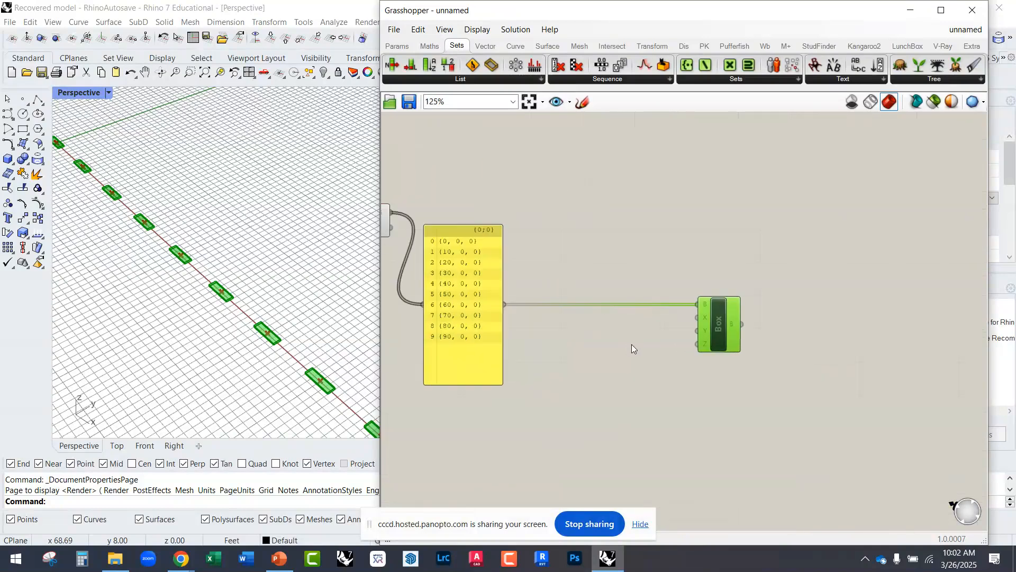
double_click(608, 325)
text(dom)
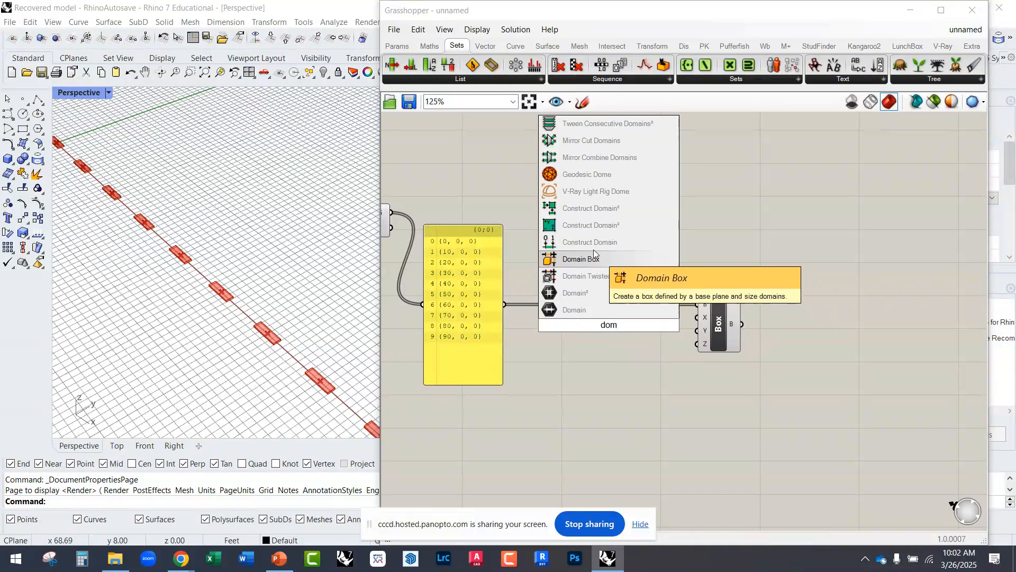
click(587, 244)
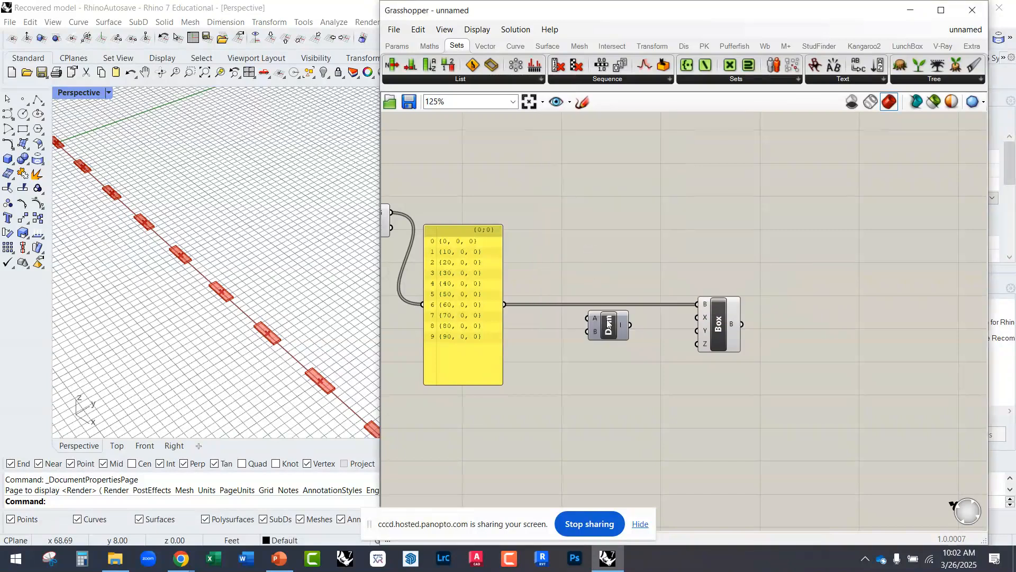
Step: Connect Construct Domain to the Domain Box's X input, and two stacked copies of it to the Y and Z inputs
scroll(614, 323, up, 3)
drag(629, 318, 832, 347)
drag(599, 324, 691, 430)
drag(723, 375, 782, 347)
drag(692, 430, 792, 366)
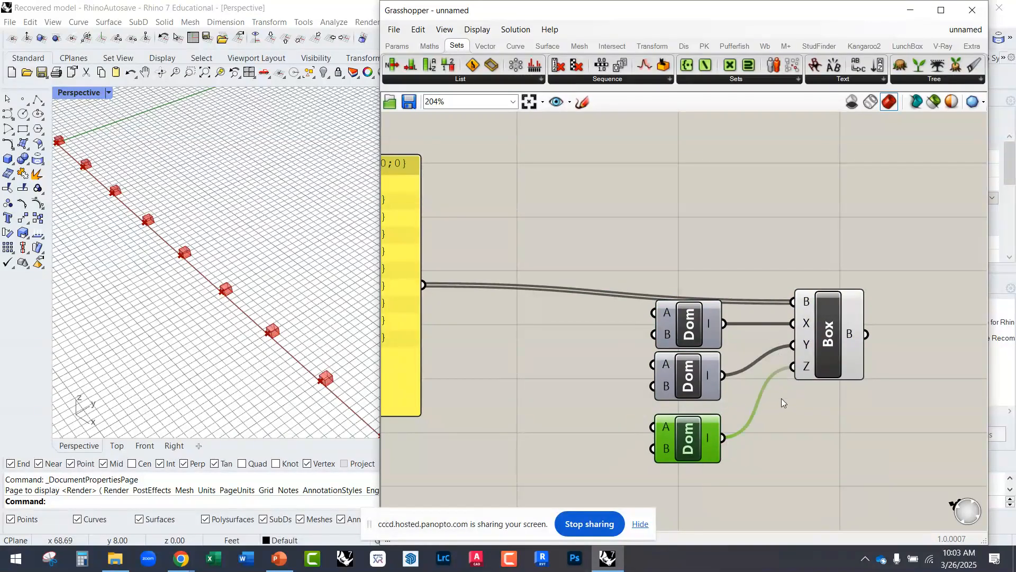
Step: Align the three Construct Domain components in one column and space them out evenly beside the Domain Box
drag(687, 439, 679, 431)
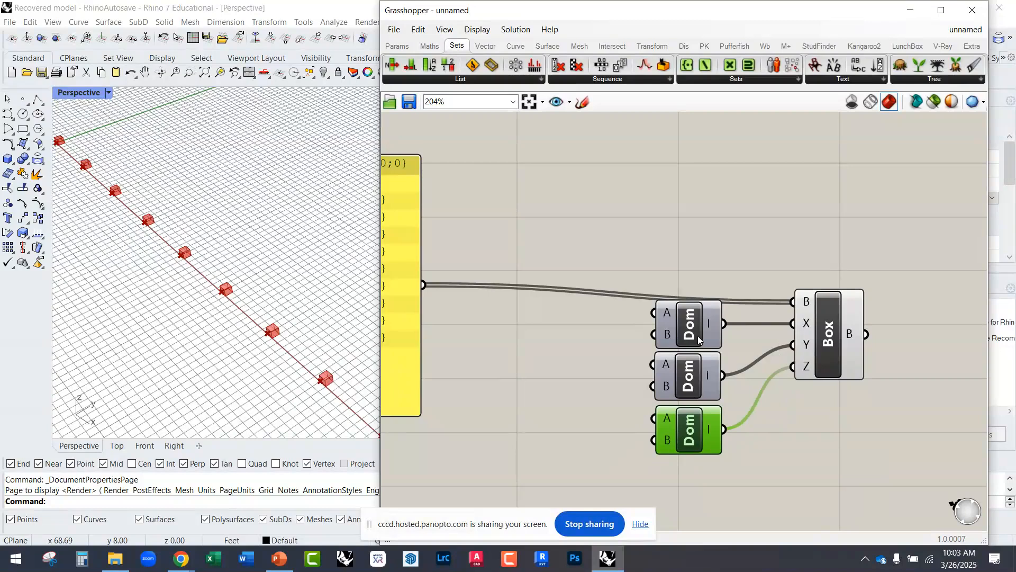
drag(697, 335, 649, 319)
drag(667, 365, 641, 357)
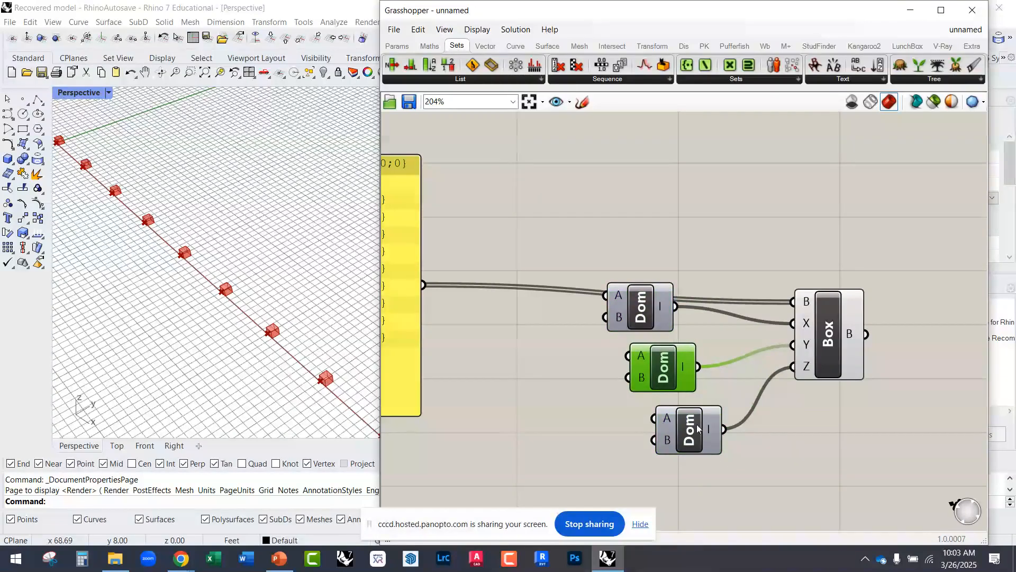
drag(834, 357, 827, 376)
drag(676, 456, 609, 291)
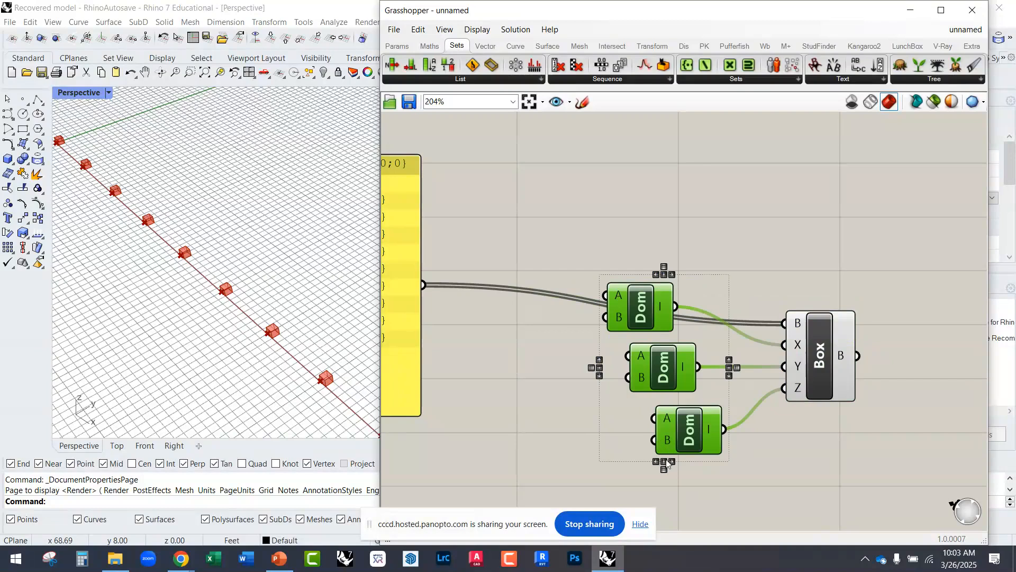
click(664, 462)
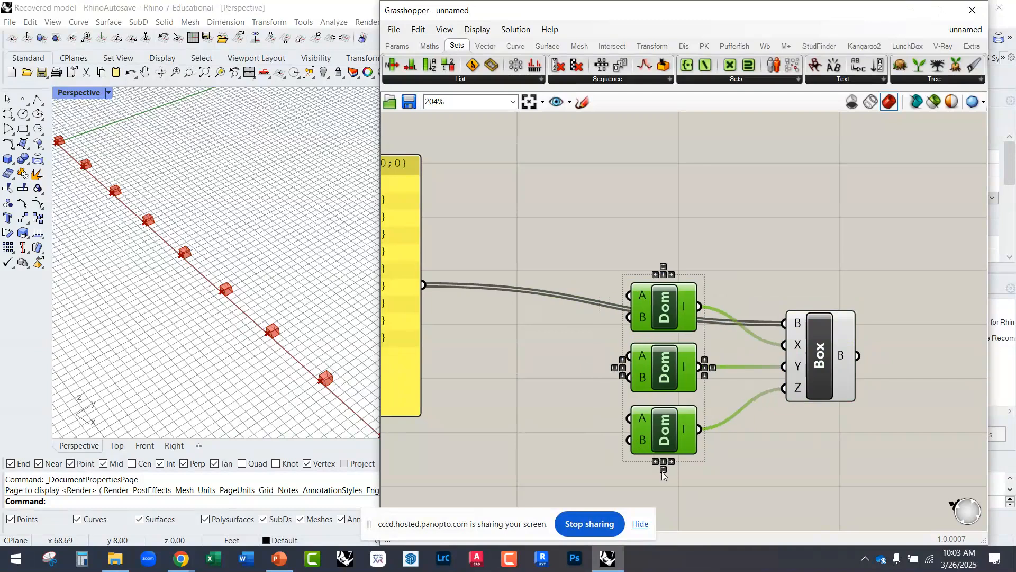
click(663, 470)
drag(659, 376, 660, 431)
click(659, 269)
scroll(734, 282, down, 1)
scroll(727, 325, down, 2)
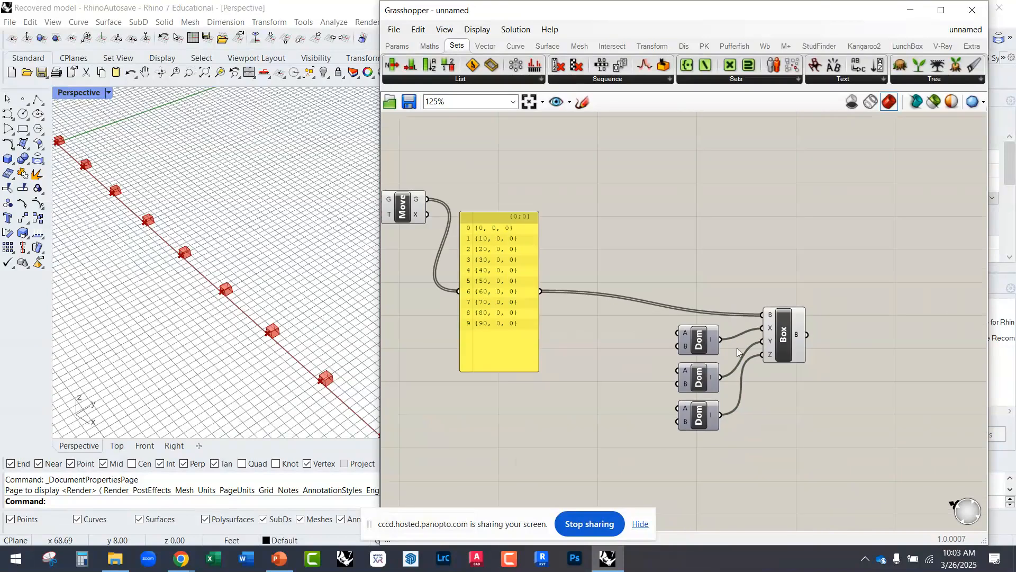
Step: Move the Domain Box and its three Construct Domain components closer to the point panel
drag(800, 454, 693, 302)
drag(699, 337, 594, 330)
click(582, 278)
right_drag(438, 284, 674, 301)
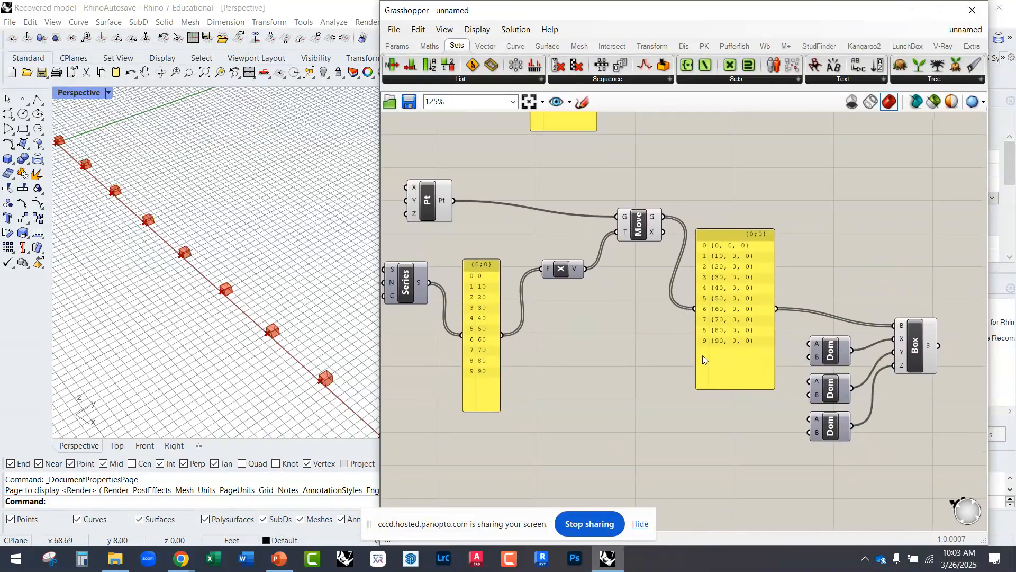
Step: Connect the Series output directly to the Unit X input and delete the number panel between them
scroll(703, 355, down, 2)
scroll(580, 317, up, 3)
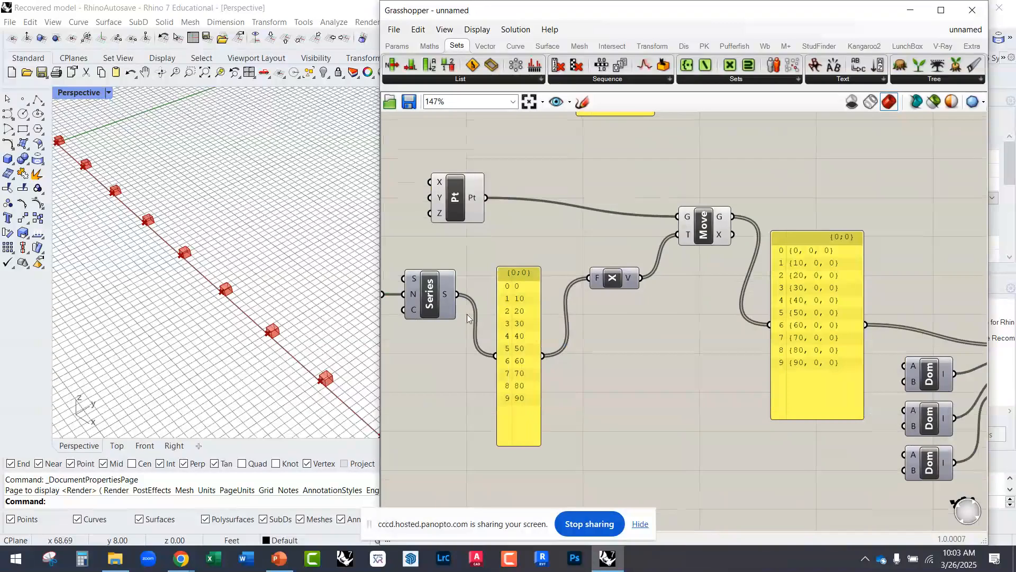
drag(456, 294, 579, 285)
drag(521, 308, 532, 328)
key(Delete)
Step: Connect Move's geometry output directly to the Domain Box's Base input and delete the point panel
right_drag(710, 234, 590, 228)
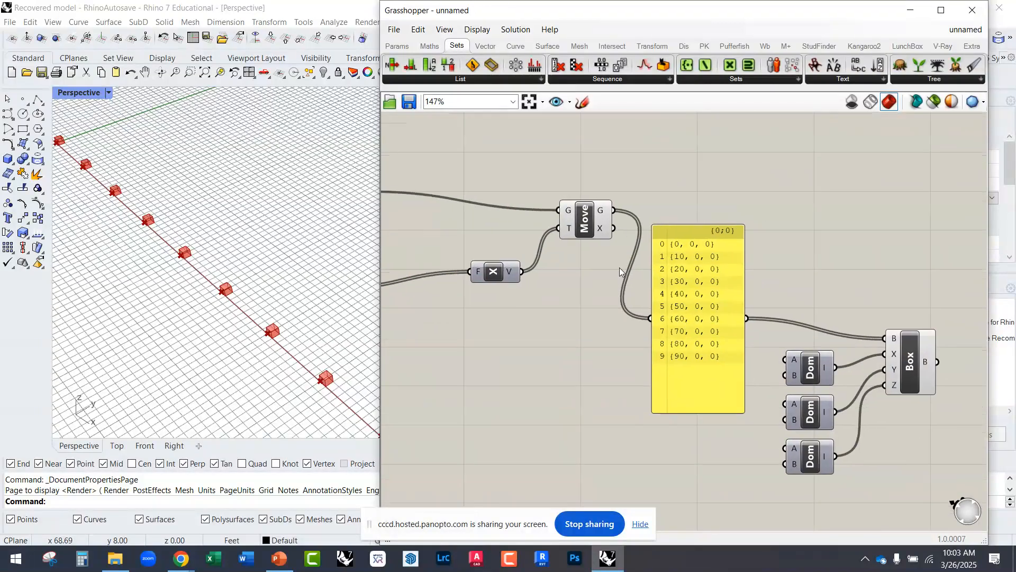
drag(613, 210, 879, 336)
click(695, 325)
key(Delete)
Step: Move the Domain Box and its Construct Domain components up close to the Move component
drag(927, 481, 770, 336)
drag(810, 412, 648, 323)
right_drag(531, 315, 633, 339)
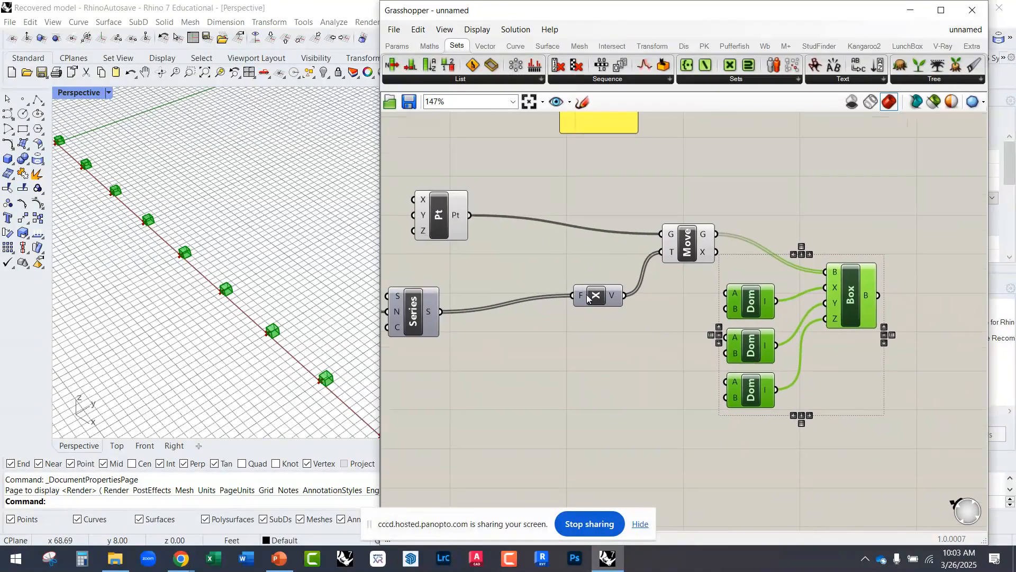
Step: Tidy the canvas by placing Unit X, Series, the Step slider and Construct Point closer to the Move component
drag(587, 299, 593, 270)
drag(414, 312, 517, 302)
right_drag(456, 324, 592, 313)
drag(457, 322, 538, 284)
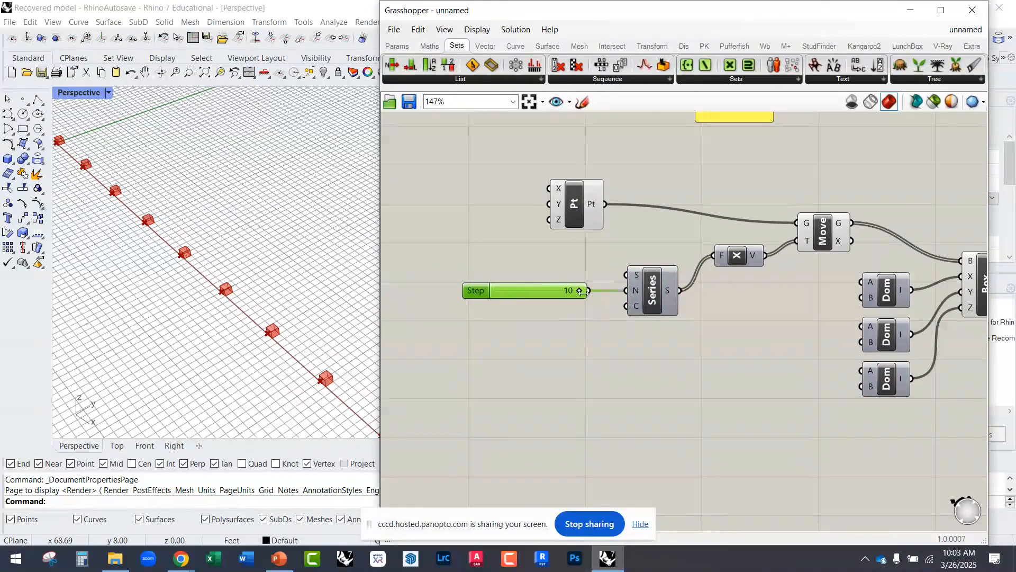
right_drag(590, 233, 438, 203)
drag(425, 177, 528, 174)
right_drag(484, 244, 567, 291)
scroll(625, 273, down, 2)
right_drag(631, 256, 568, 220)
scroll(579, 252, up, 2)
Step: Examine in the Rhino viewport the points produced by Move and the boxes produced by Domain Box
right_drag(196, 242, 168, 268)
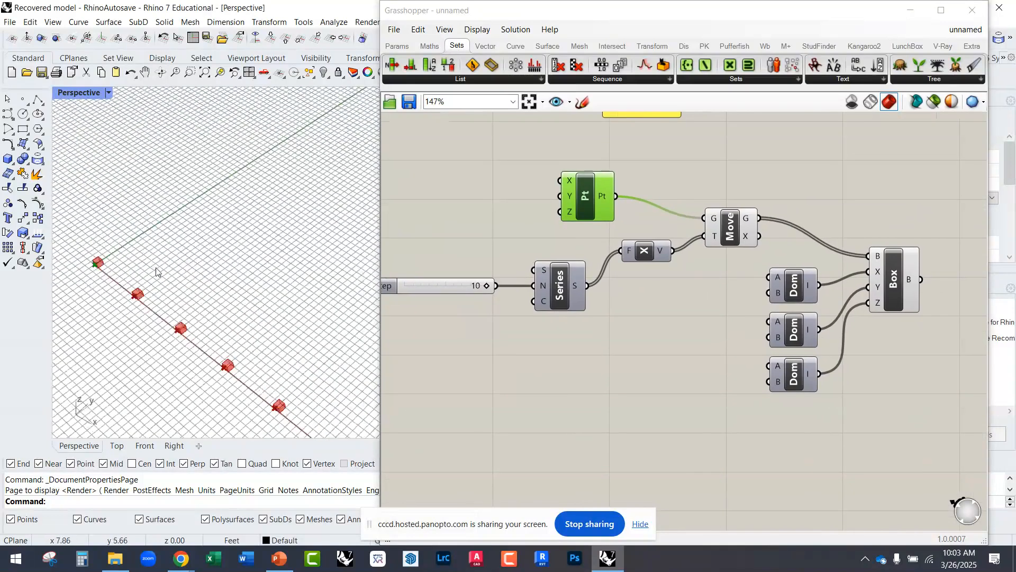
click(732, 227)
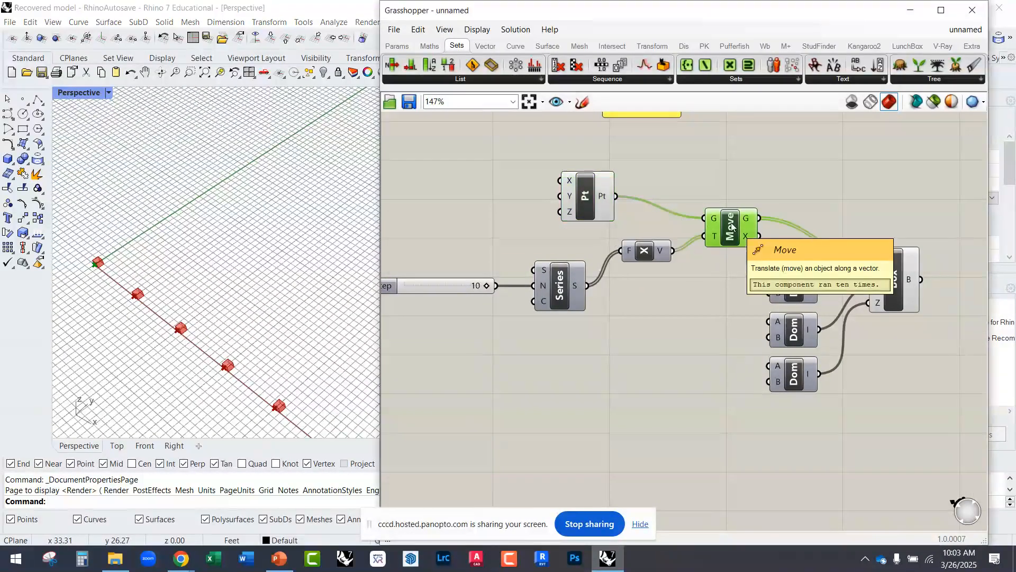
scroll(212, 254, down, 3)
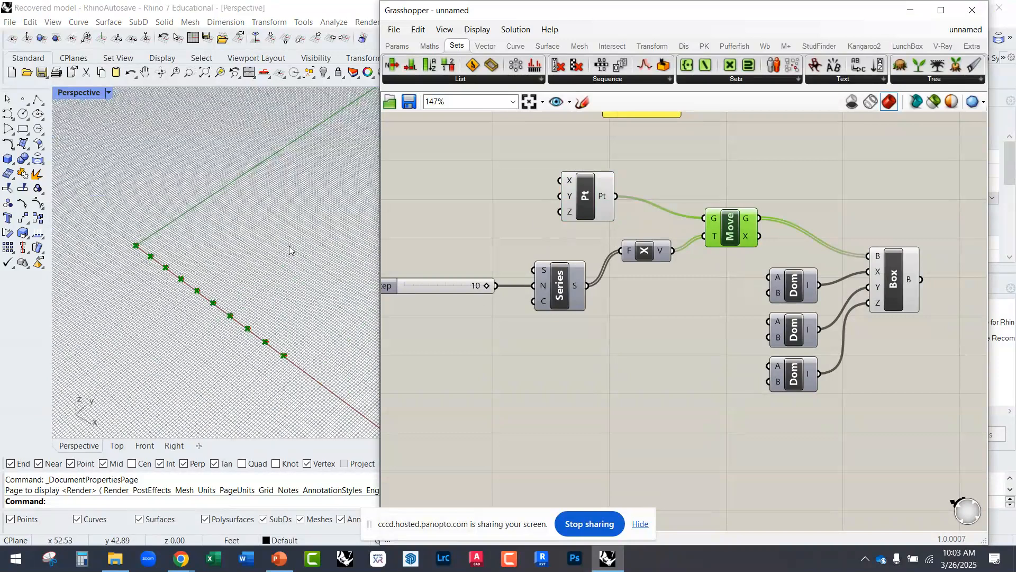
right_drag(701, 278, 598, 246)
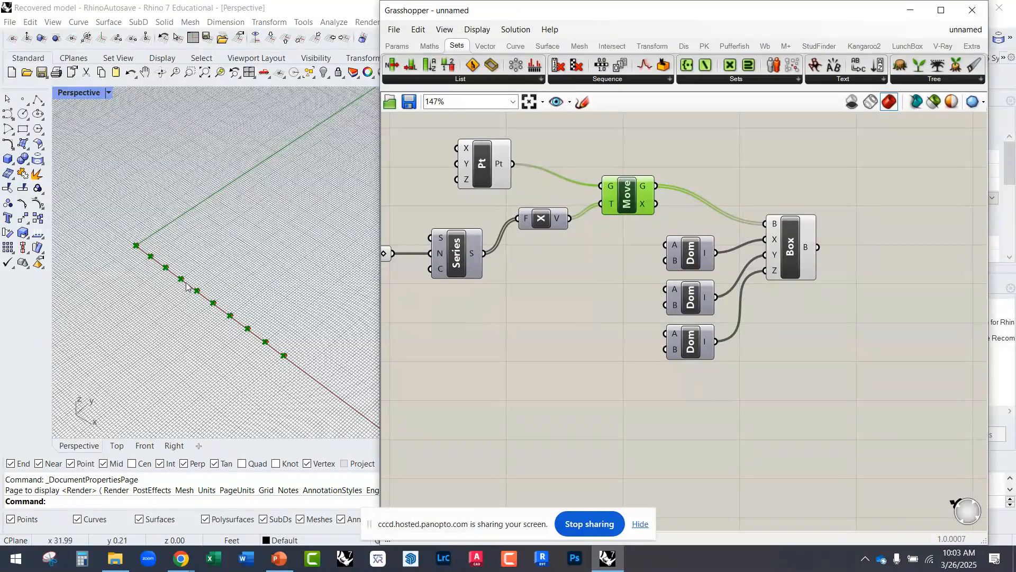
mouse_move(545, 222)
mouse_down()
mouse_move(566, 238)
mouse_move(548, 234)
mouse_up()
right_drag(661, 233, 598, 237)
scroll(585, 212, up, 2)
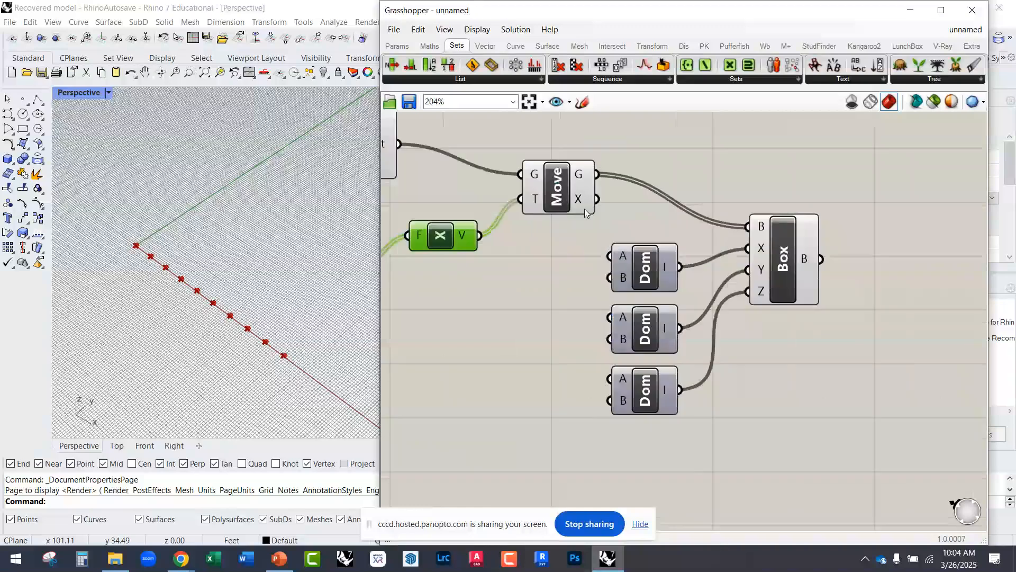
click(786, 258)
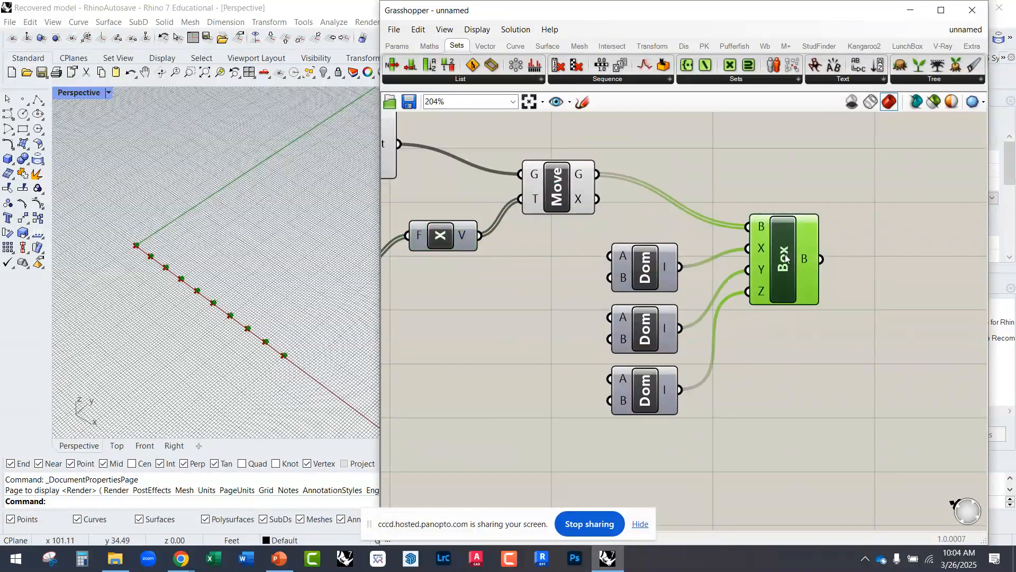
scroll(279, 344, up, 2)
scroll(279, 345, up, 2)
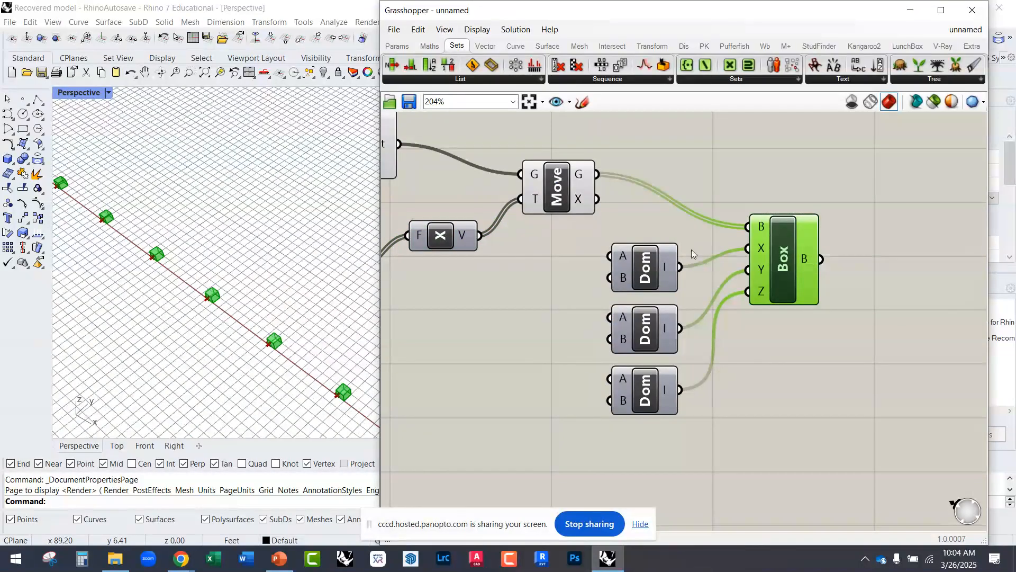
right_drag(589, 309, 656, 274)
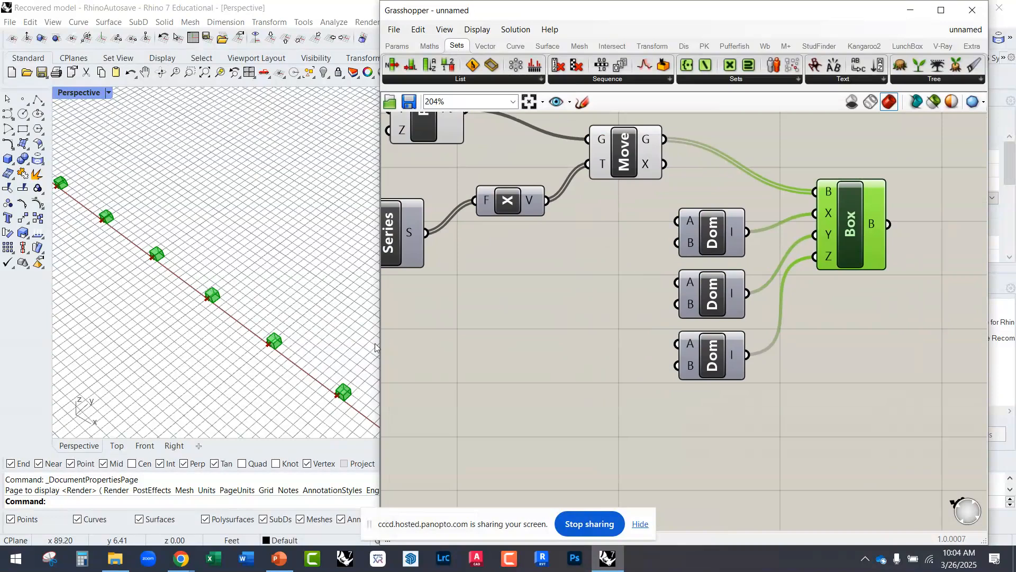
right_drag(286, 343, 299, 334)
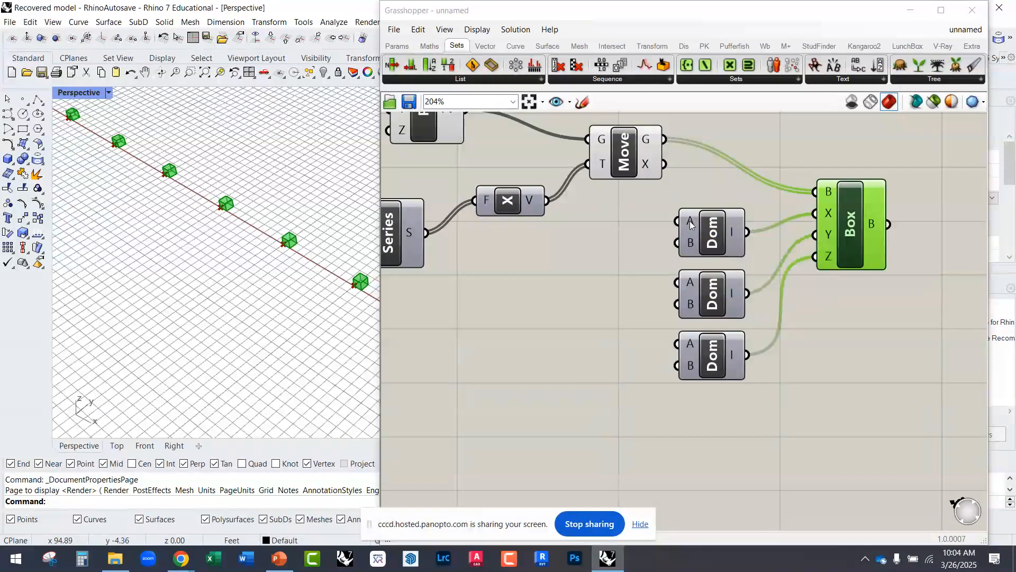
Step: Add a number slider of 12, connect it to the B input of the X-direction Construct Domain, and set it to 8
click(573, 257)
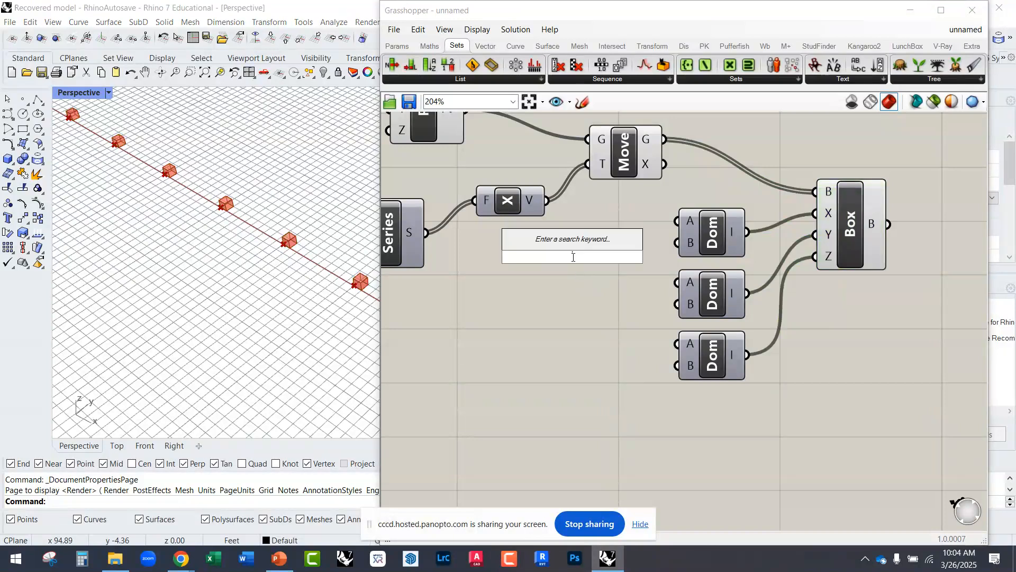
text(12)
key(Return)
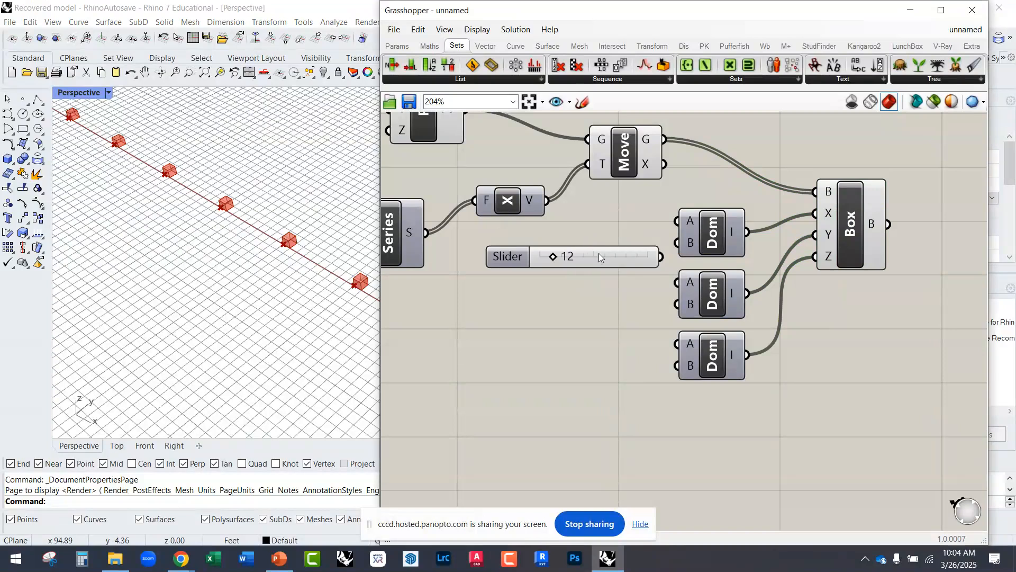
drag(572, 263, 553, 274)
click(545, 319)
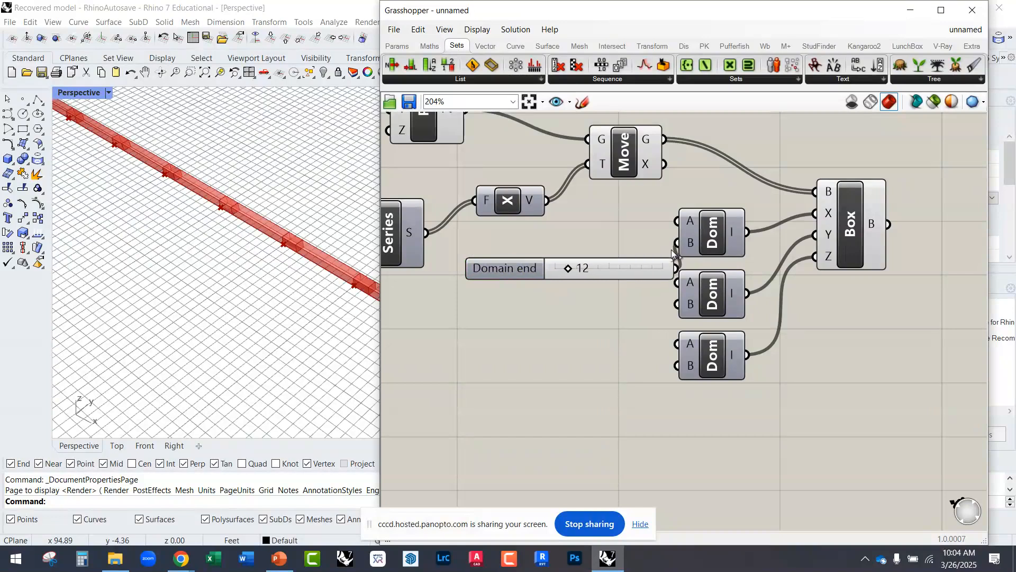
drag(621, 267, 612, 259)
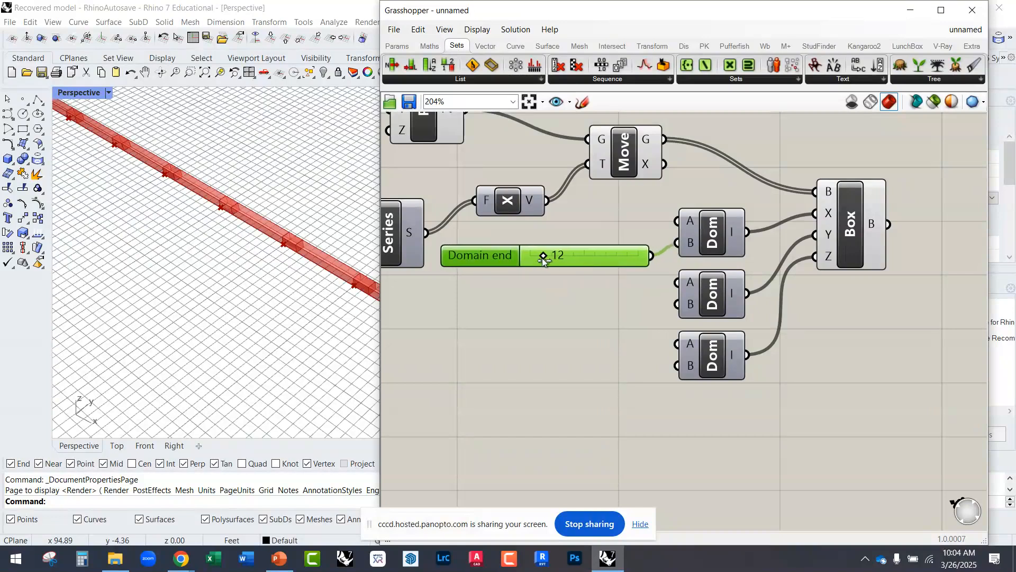
drag(544, 258, 539, 259)
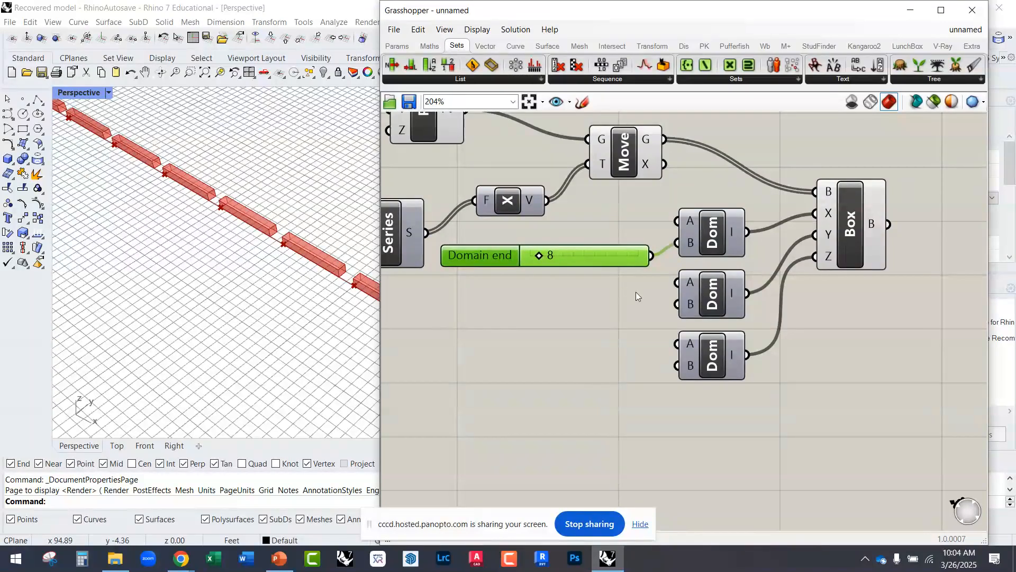
Step: Move the Domain Box, Construct Domain components and slider away from Move, and line the slider up with its B input
right_drag(748, 378, 594, 344)
scroll(713, 406, down, 2)
drag(730, 401, 531, 251)
drag(614, 262, 741, 300)
click(644, 270)
right_drag(636, 339, 601, 306)
drag(614, 278, 608, 269)
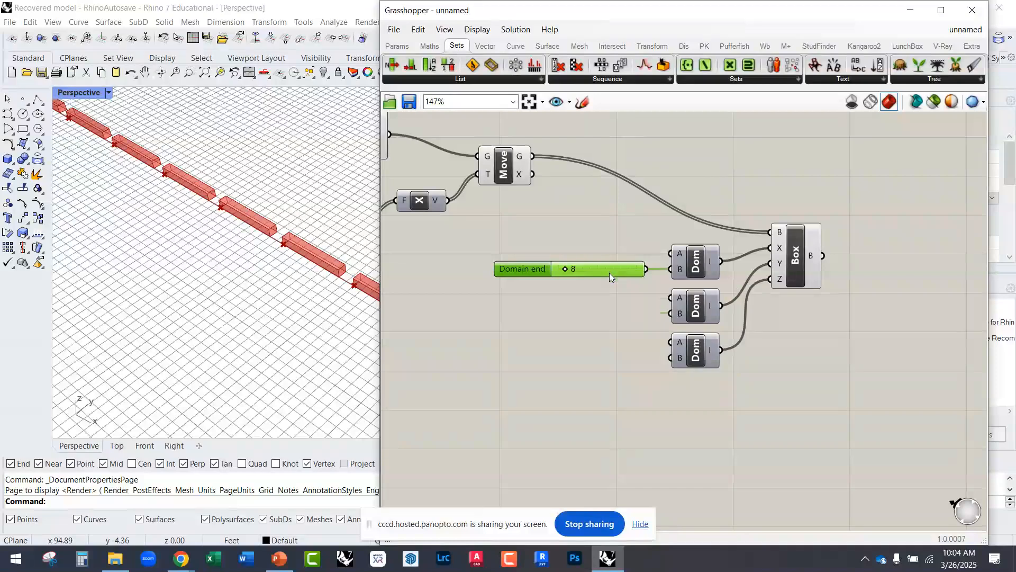
Step: Copy the slider, connect the copy to the B input of the Y-direction Construct Domain, and set it to 20
drag(608, 275, 671, 313)
drag(580, 313, 583, 313)
scroll(286, 358, down, 5)
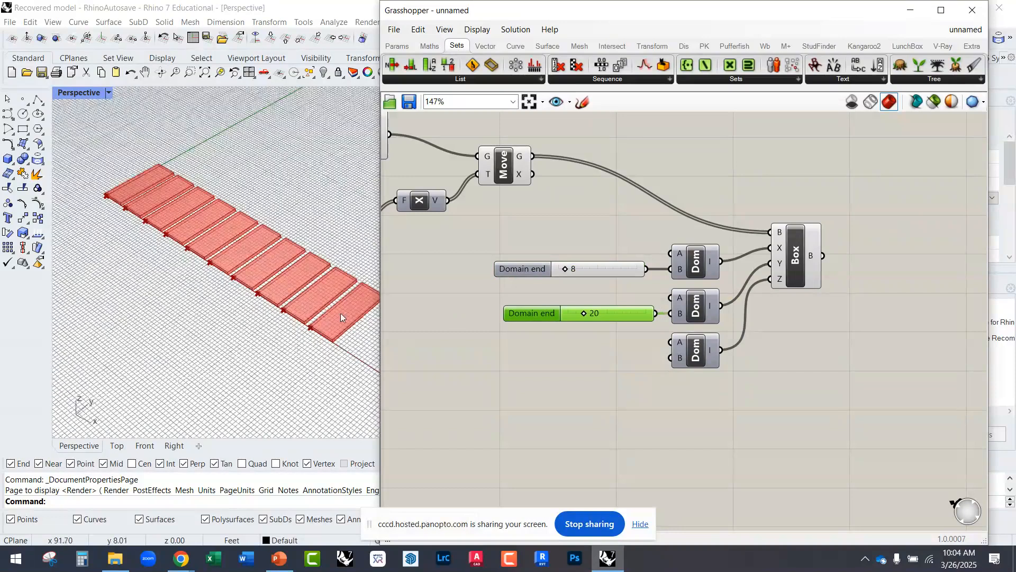
scroll(344, 303, up, 5)
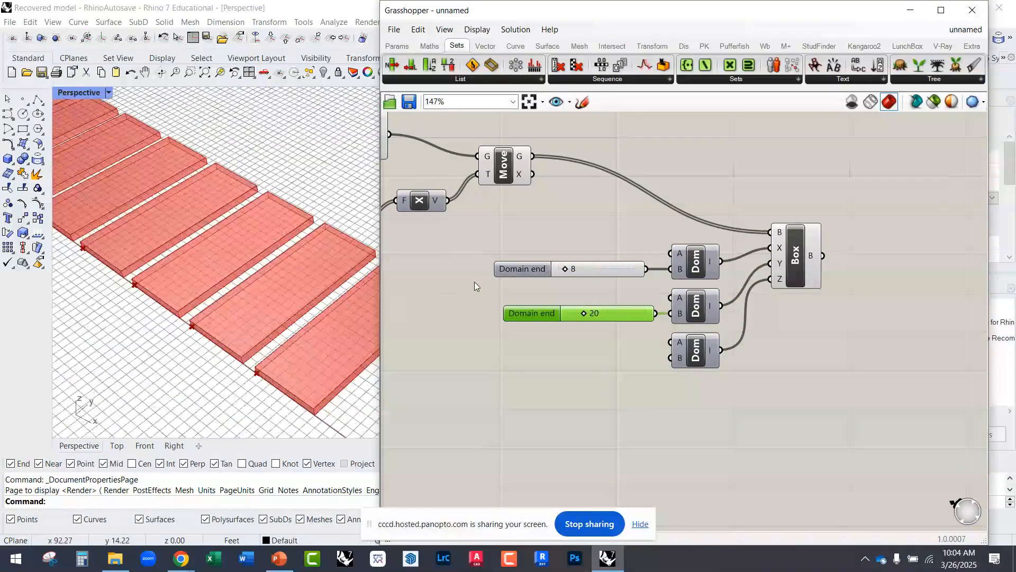
scroll(281, 338, down, 4)
scroll(247, 284, up, 2)
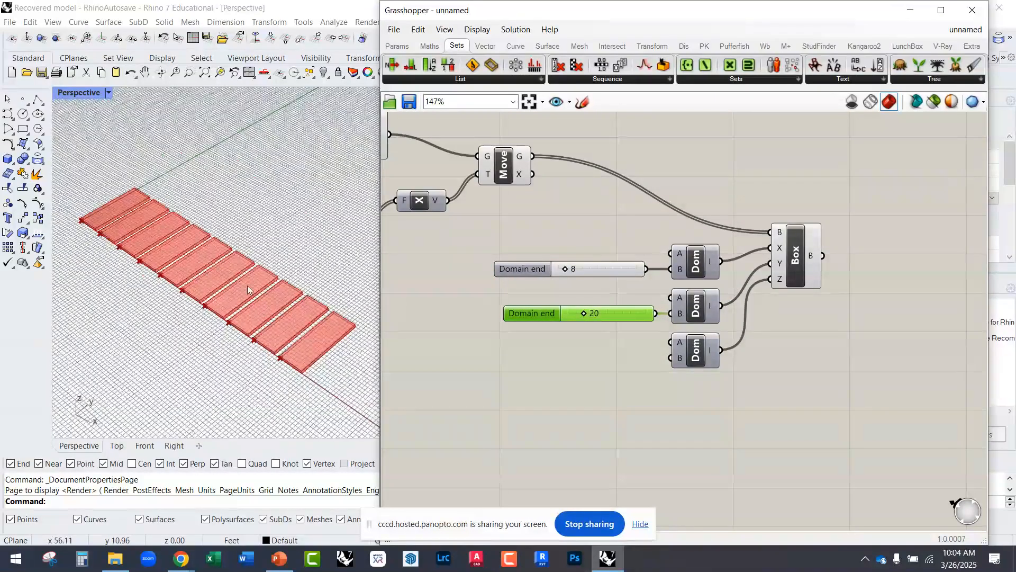
scroll(561, 284, up, 1)
right_drag(635, 354, 602, 320)
drag(601, 285, 597, 285)
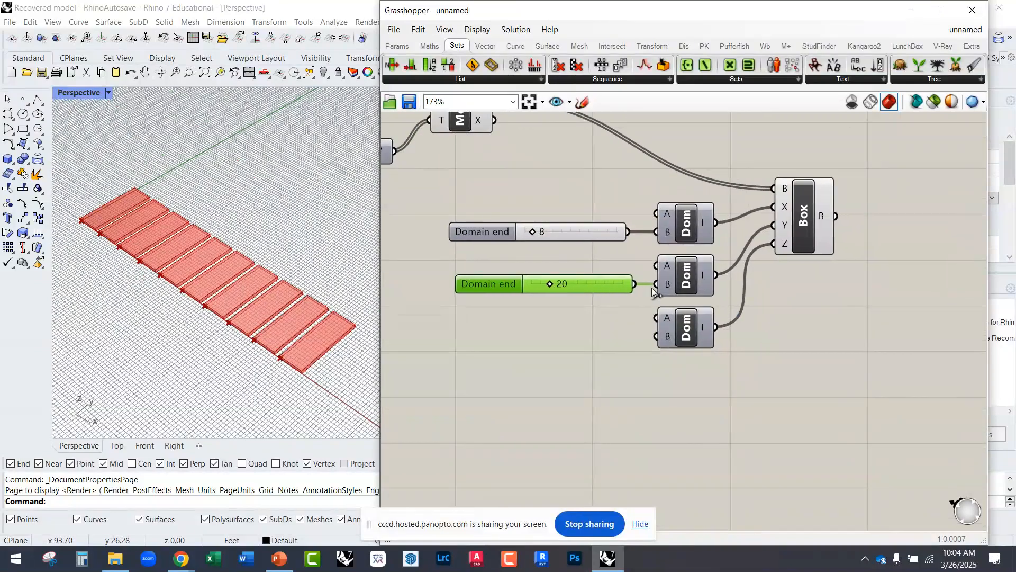
Step: Copy the Y-direction slider and connect the copy to the B input of the Z-direction Construct Domain
scroll(677, 287, up, 3)
mouse_move(665, 281)
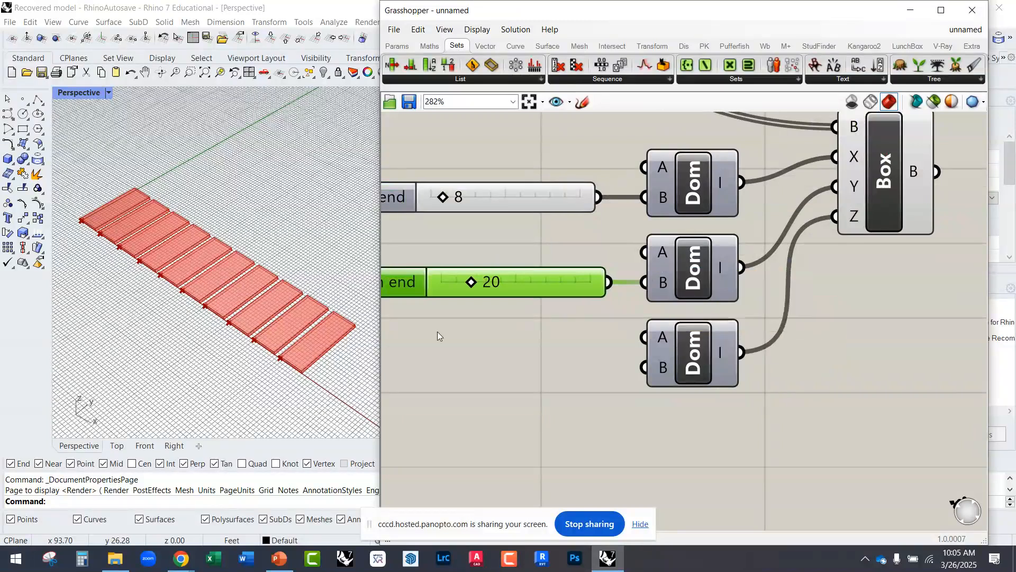
scroll(296, 364, up, 5)
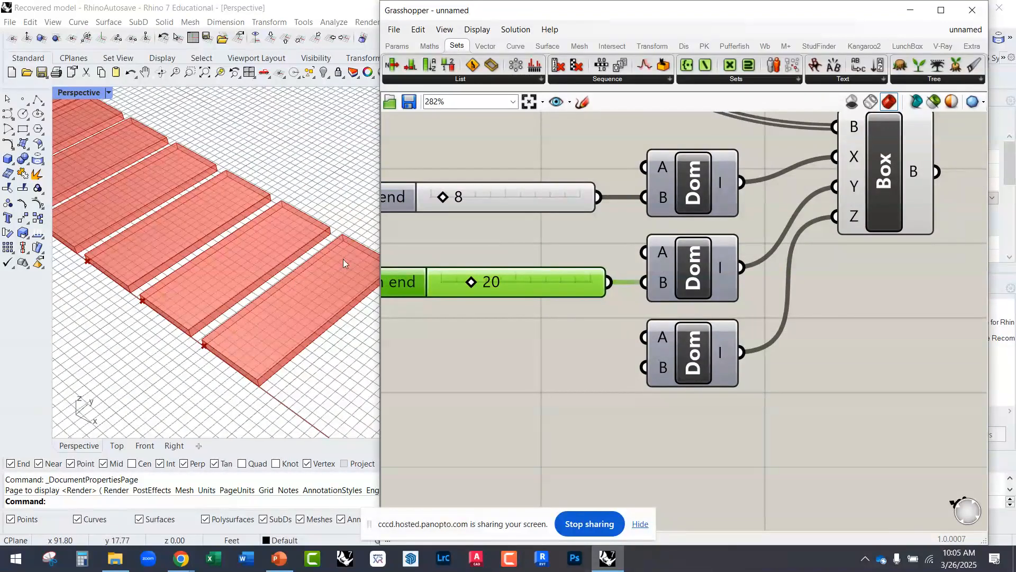
drag(893, 176, 894, 185)
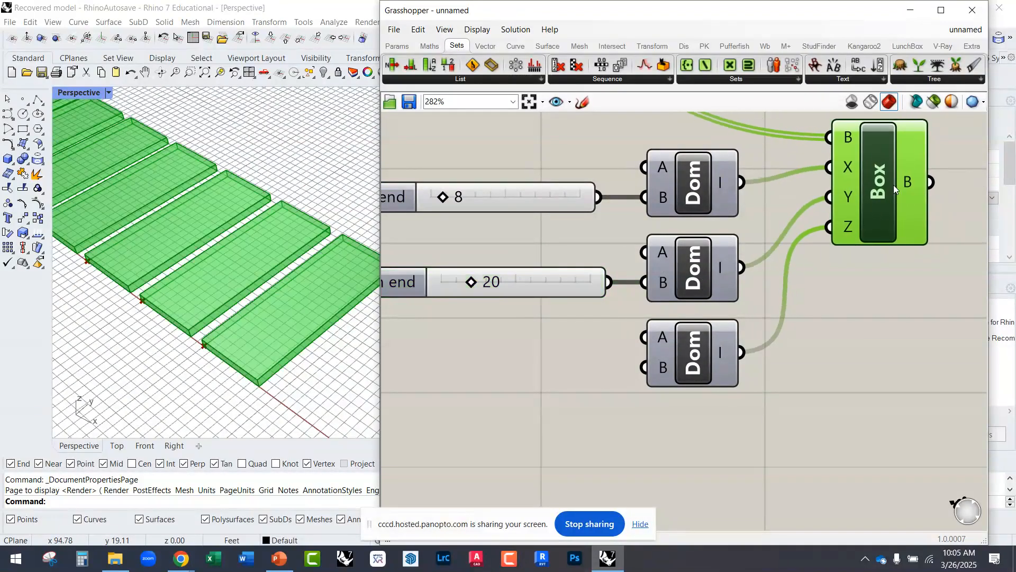
scroll(850, 220, down, 2)
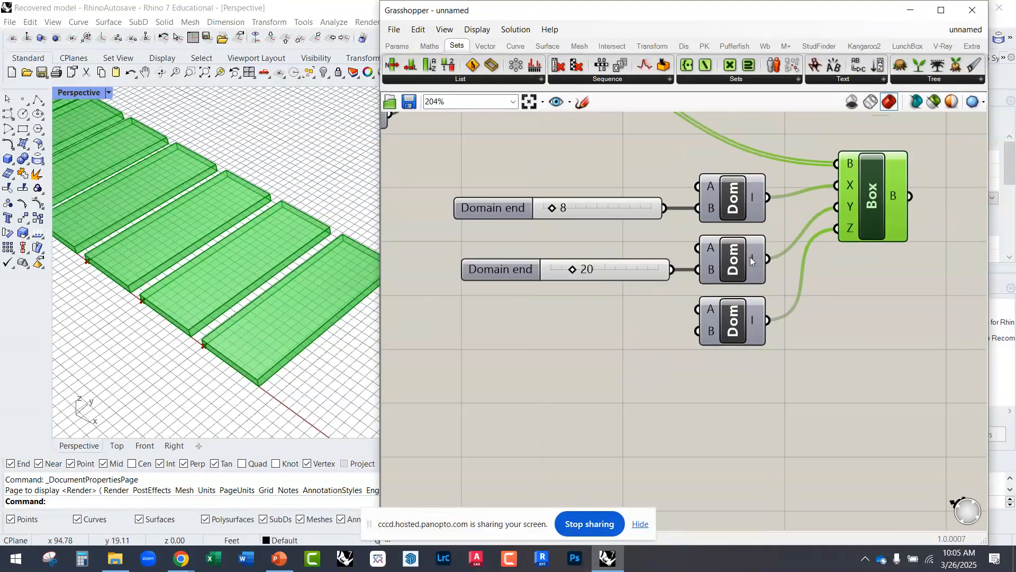
click(616, 277)
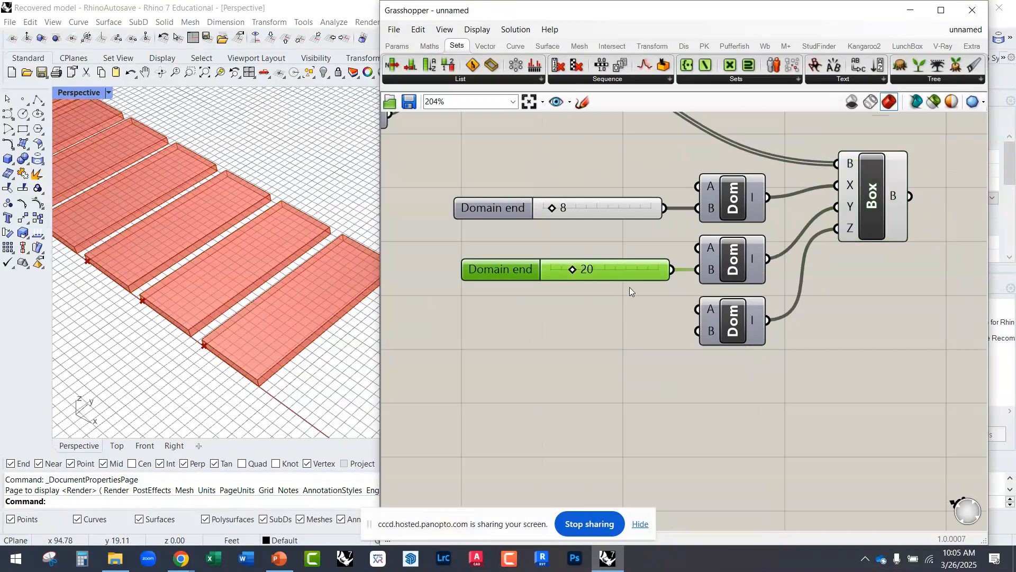
alt+drag(620, 268, 698, 331)
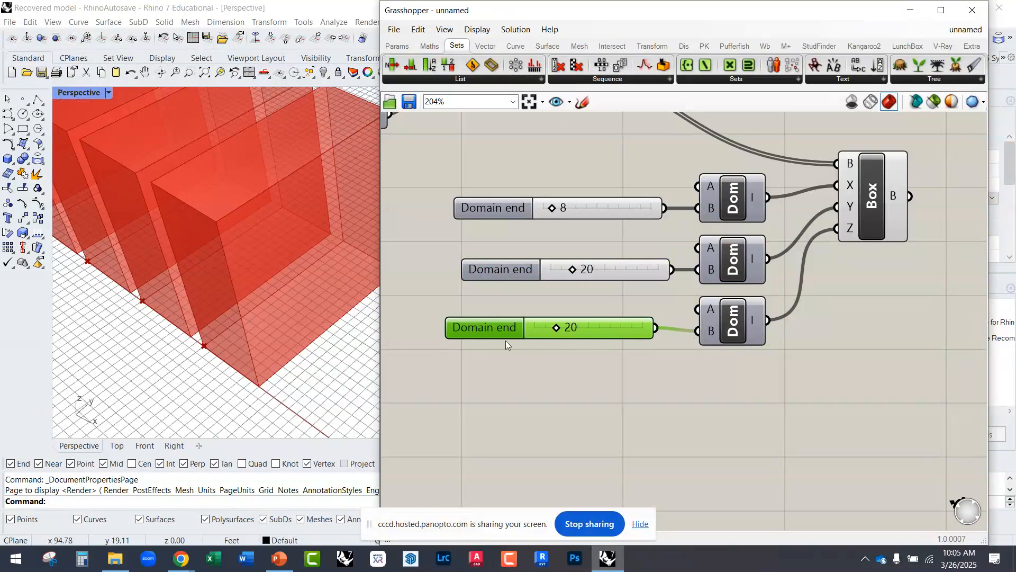
Step: Set the slider feeding the Z-direction Construct Domain to 12
scroll(288, 342, down, 5)
right_drag(287, 342, 329, 290)
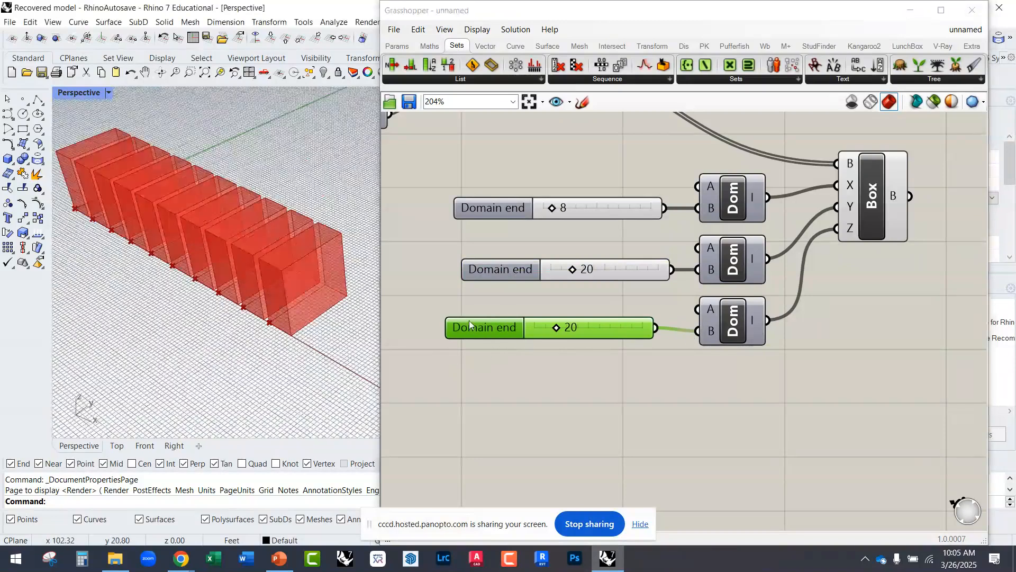
drag(558, 330, 541, 329)
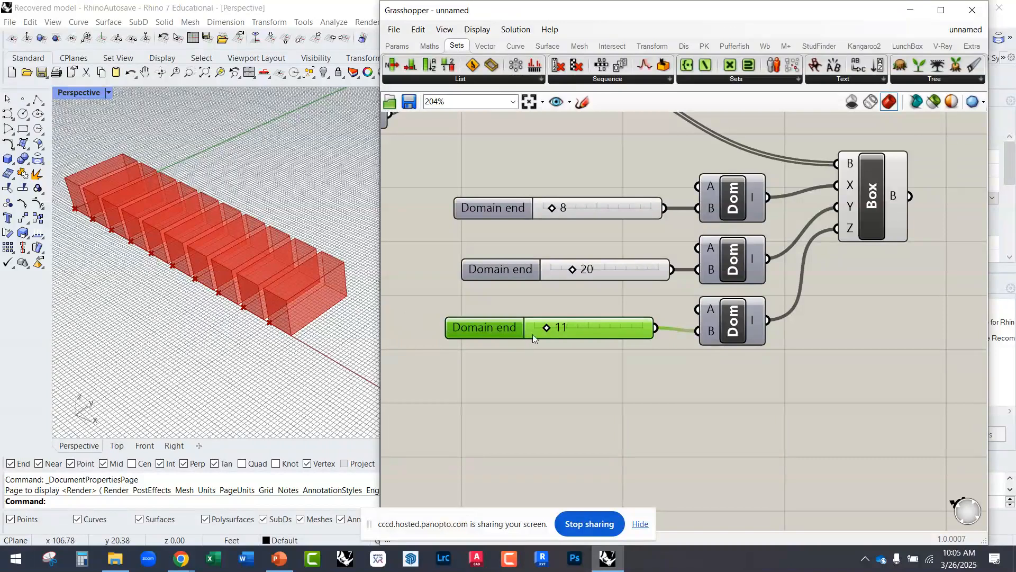
mouse_move(547, 327)
mouse_down()
mouse_move(561, 327)
mouse_move(549, 326)
mouse_up()
Step: Connect the Integer output of the random chain to the B input of the Z-direction Construct Domain, replacing its slider
scroll(536, 420, down, 4)
right_drag(489, 324, 631, 354)
scroll(526, 254, up, 3)
click(571, 221)
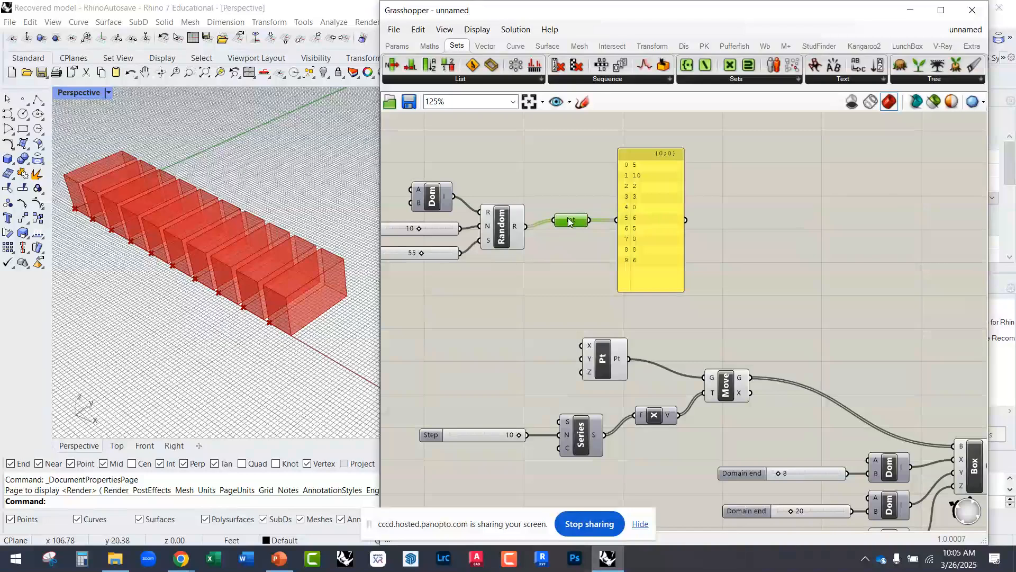
right_drag(524, 248, 586, 249)
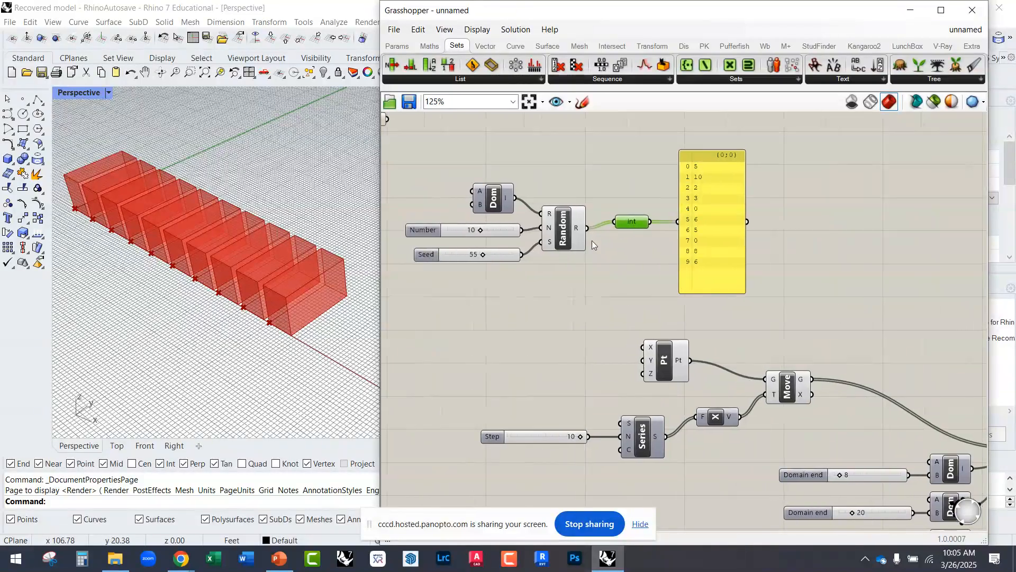
scroll(536, 217, down, 3)
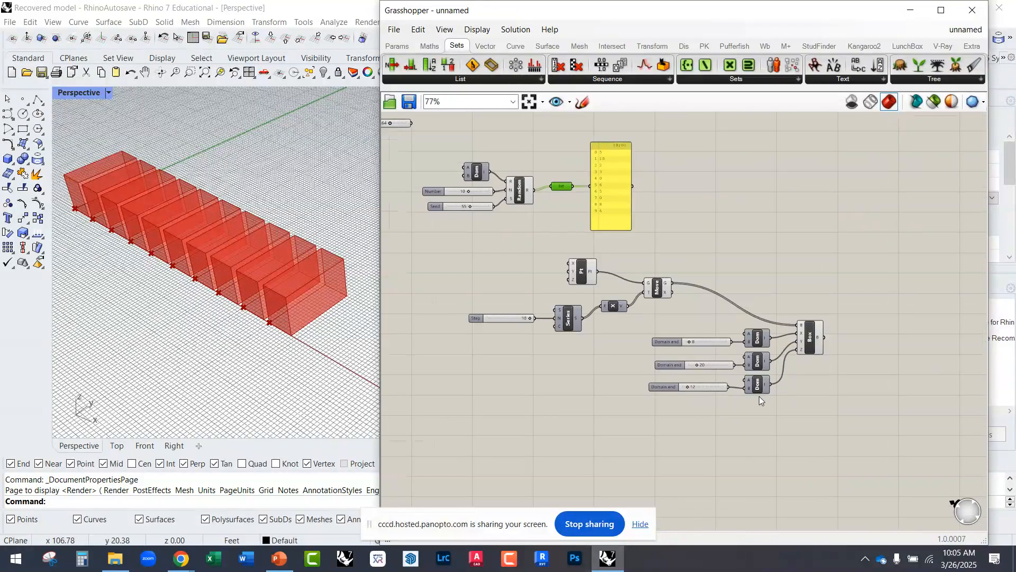
scroll(756, 385, up, 3)
drag(845, 294, 846, 306)
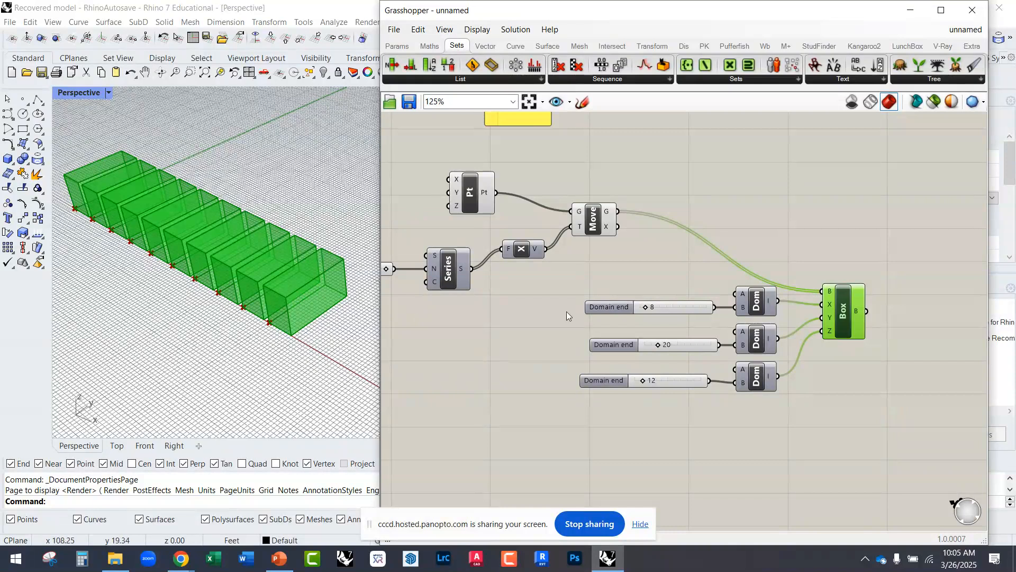
scroll(582, 328, down, 3)
scroll(606, 238, up, 3)
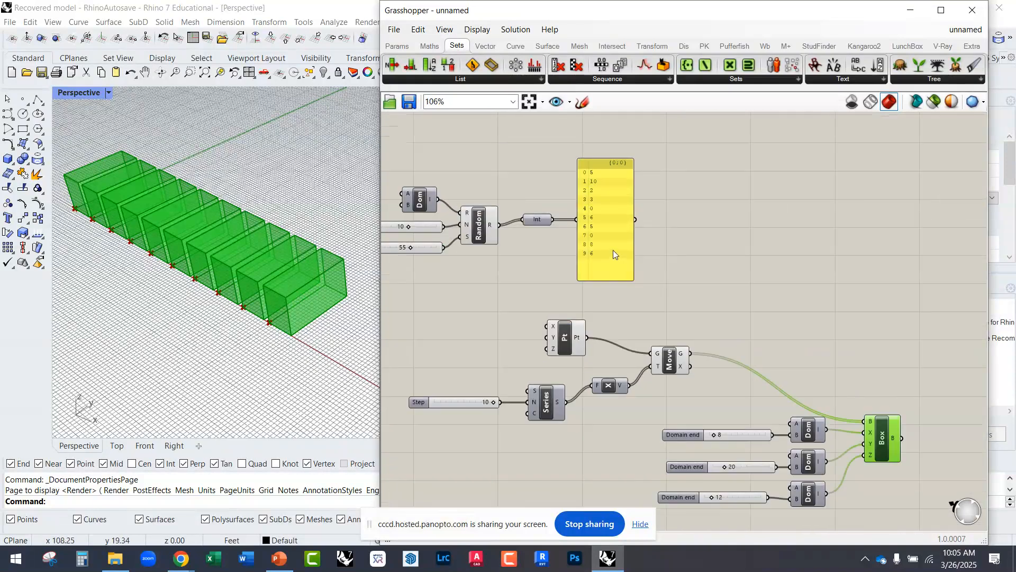
click(618, 248)
scroll(617, 222, up, 2)
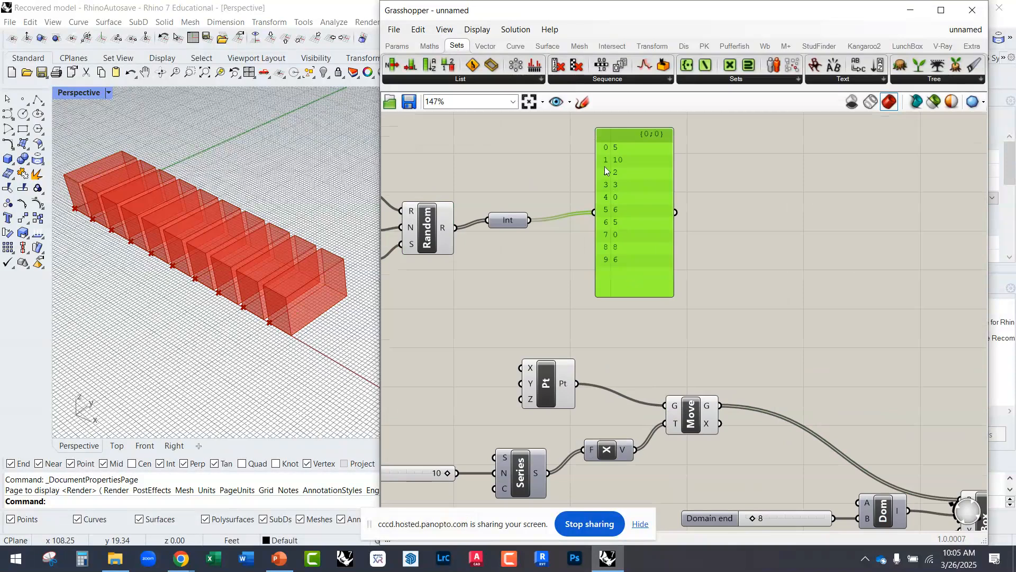
scroll(509, 207, down, 3)
drag(521, 217, 725, 454)
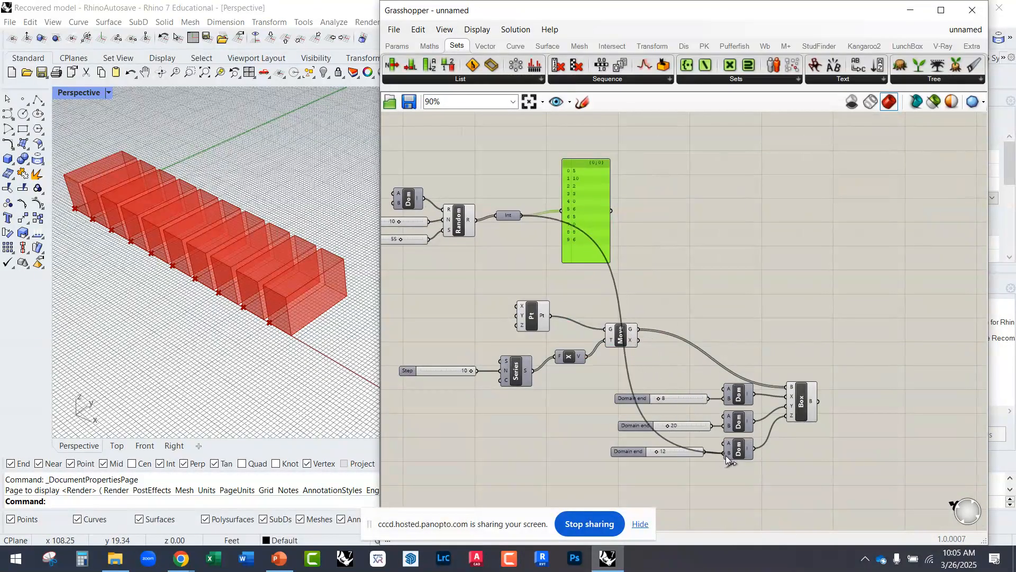
Step: Narrow the Grasshopper window to enlarge the Perspective view and examine the row of boxes
right_drag(338, 297, 281, 249)
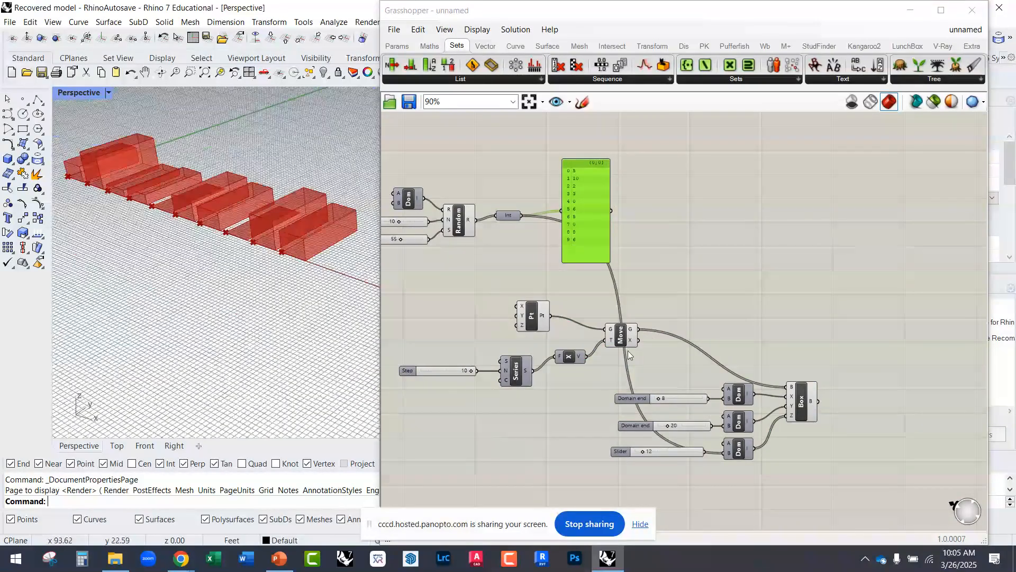
scroll(318, 223, up, 3)
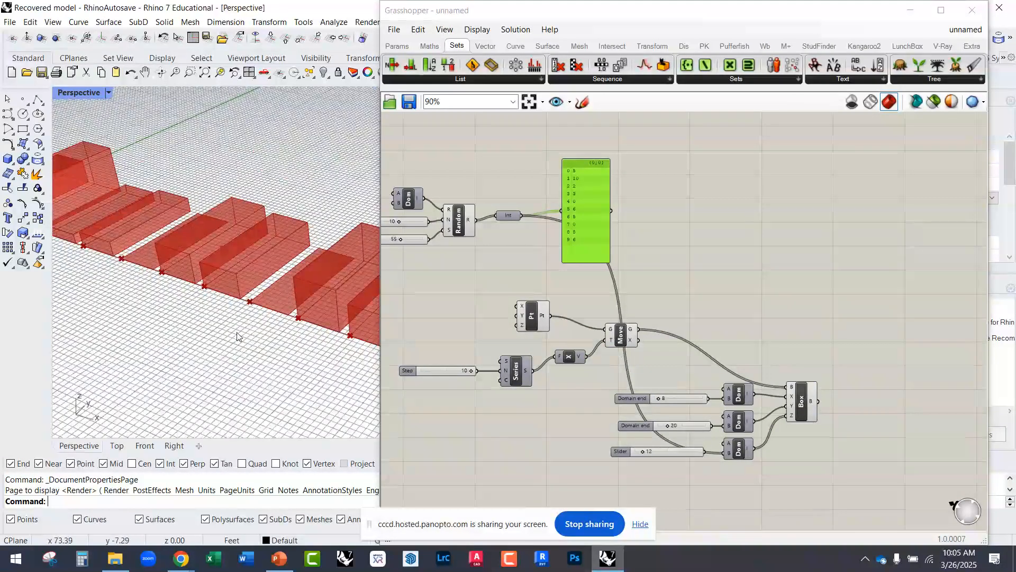
drag(380, 274, 494, 283)
scroll(389, 347, down, 5)
scroll(392, 358, up, 6)
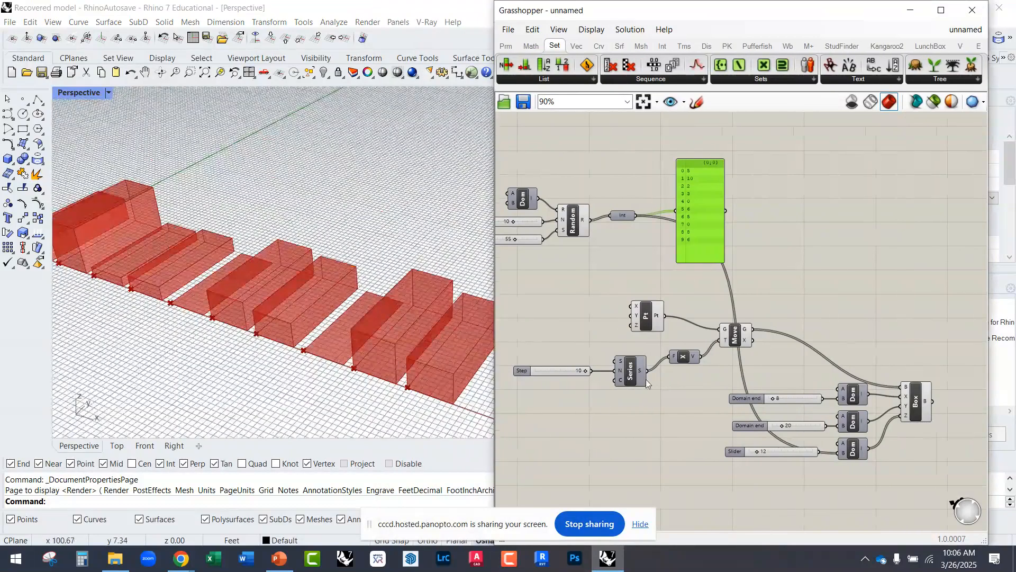
Step: Set the Random component's Seed slider to 27 and examine the box heights in the Perspective view
scroll(646, 379, up, 1)
scroll(598, 237, up, 3)
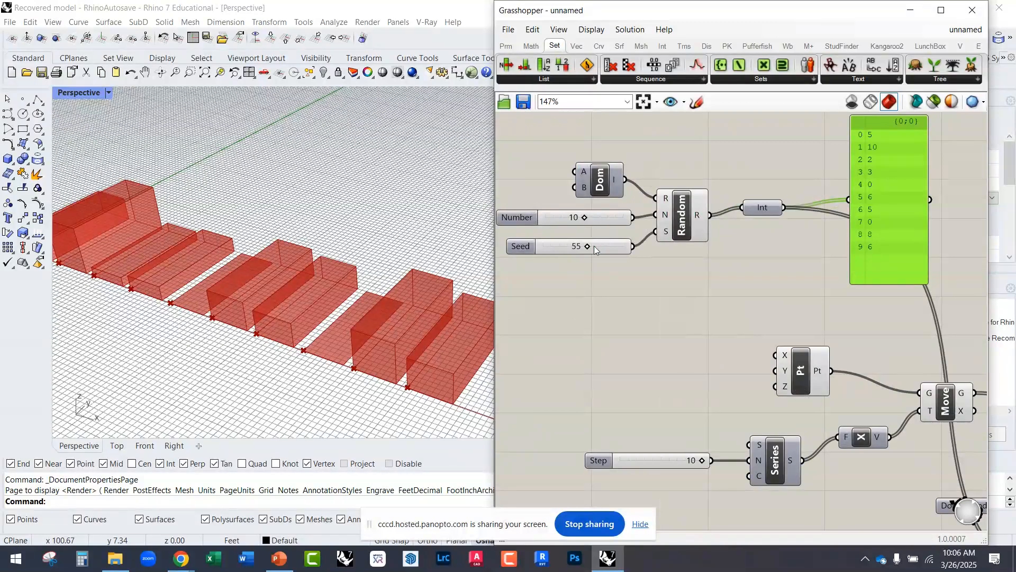
scroll(594, 246, up, 2)
scroll(619, 269, down, 1)
drag(616, 263, 597, 266)
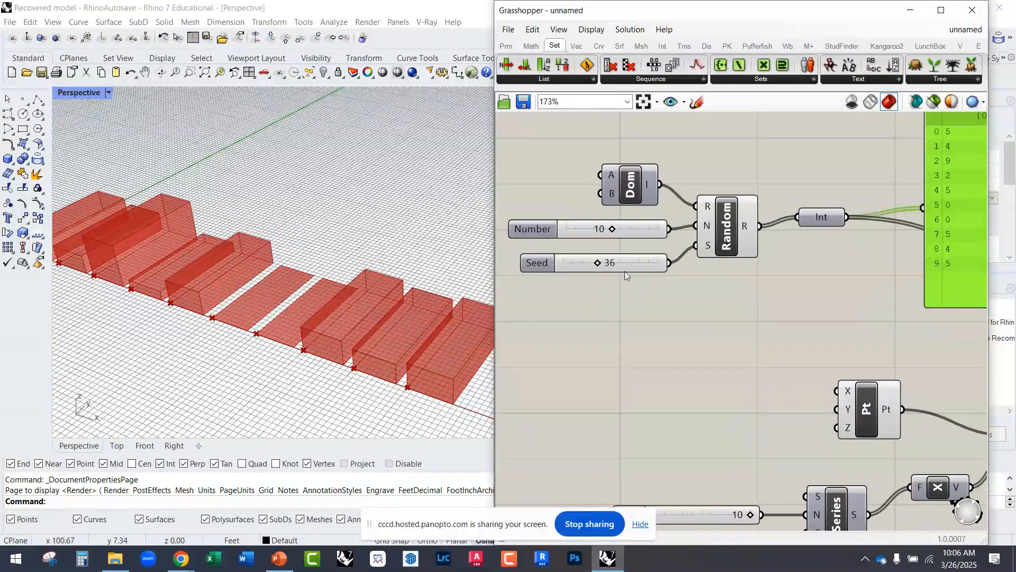
drag(598, 261, 590, 264)
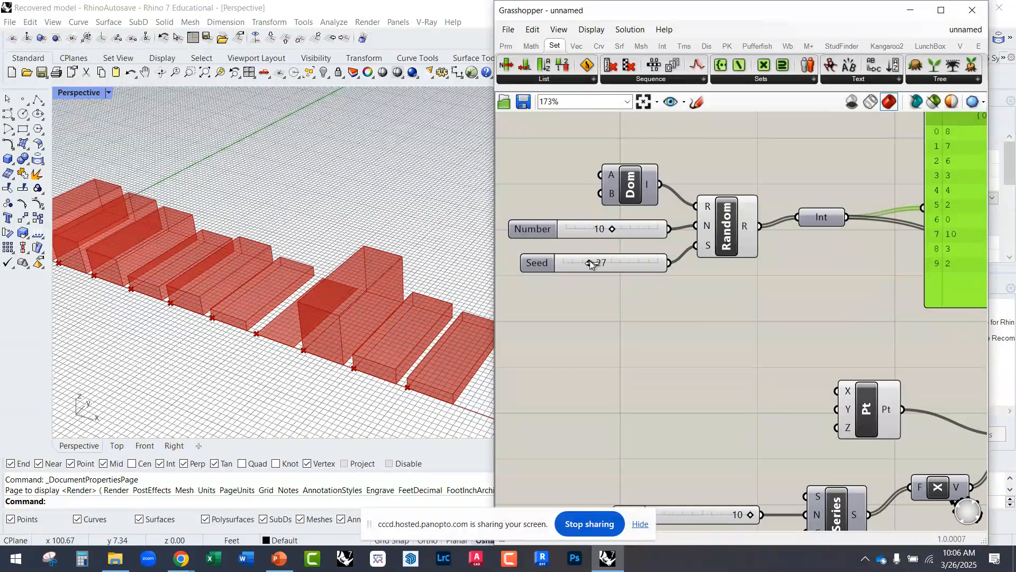
scroll(391, 319, down, 4)
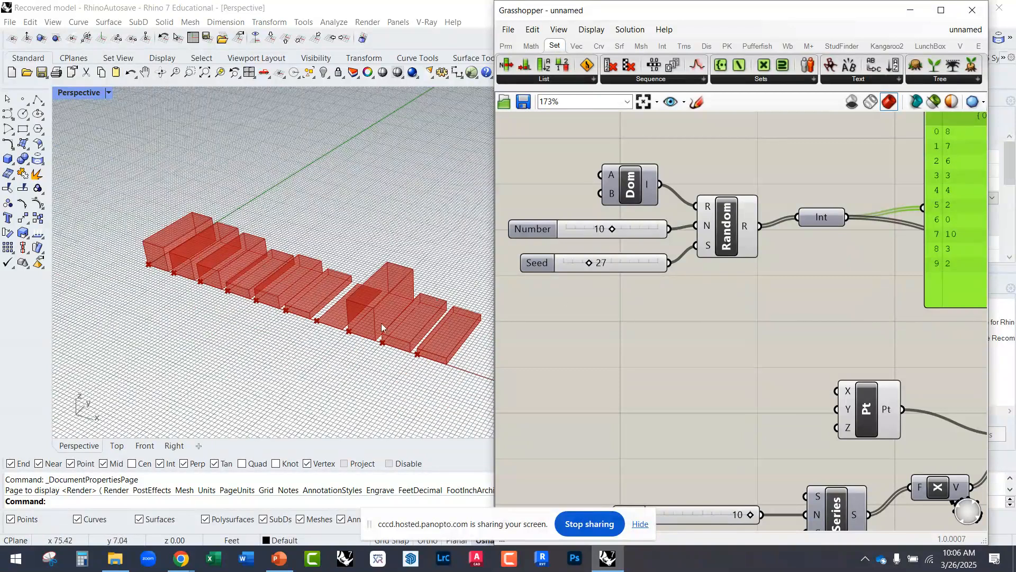
scroll(313, 333, up, 8)
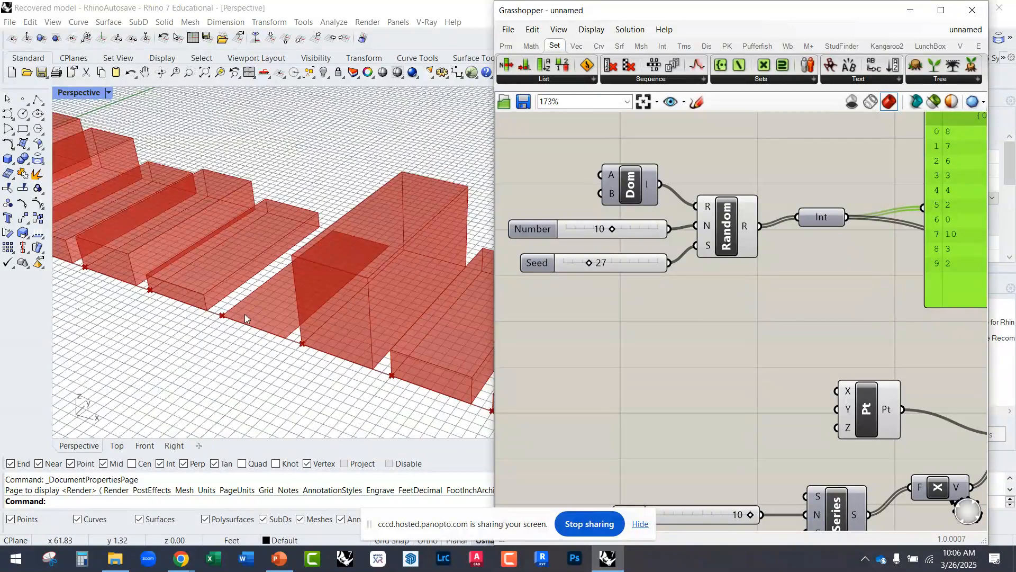
scroll(267, 334, down, 4)
scroll(307, 266, up, 6)
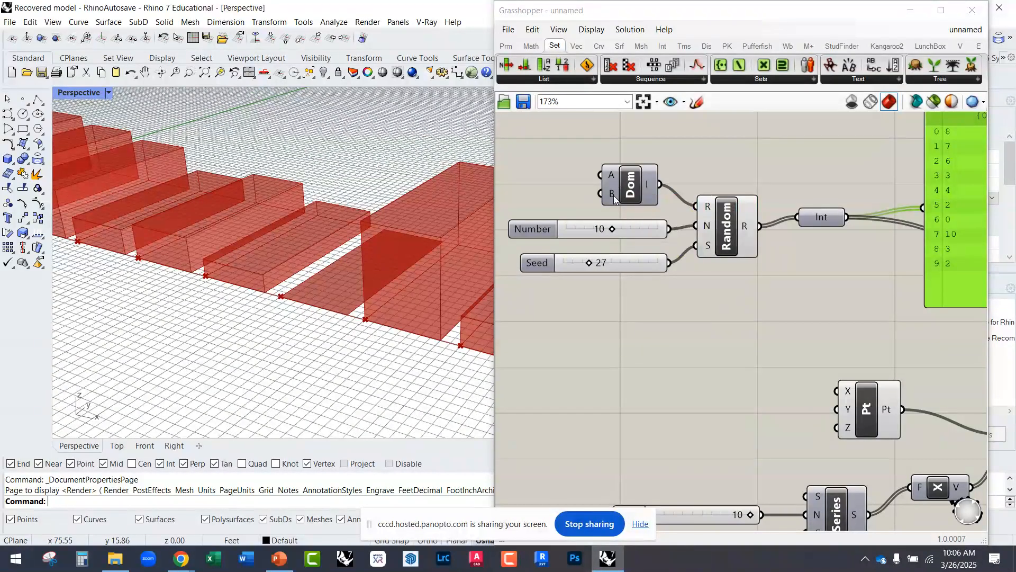
Step: Add a number slider of 5 and connect it to the A input of the Construct Domain feeding Random
right_drag(593, 184, 609, 217)
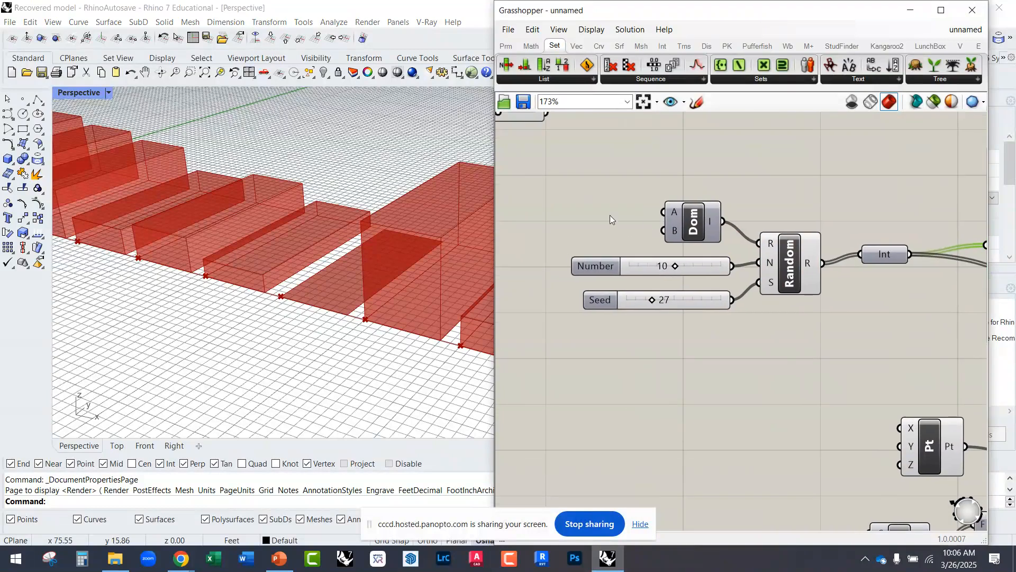
double_click(595, 205)
text(5)
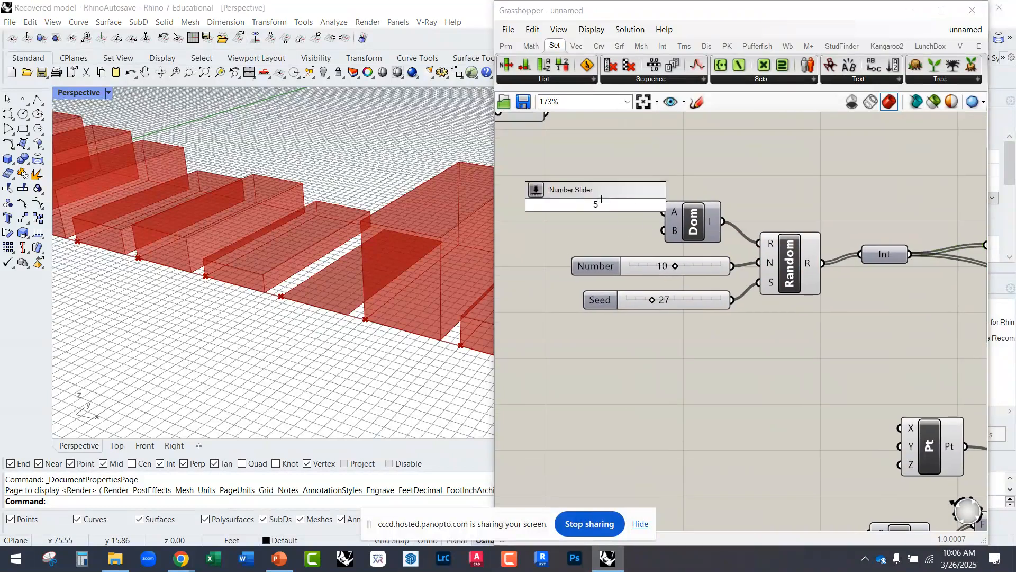
key(Return)
drag(631, 205, 604, 213)
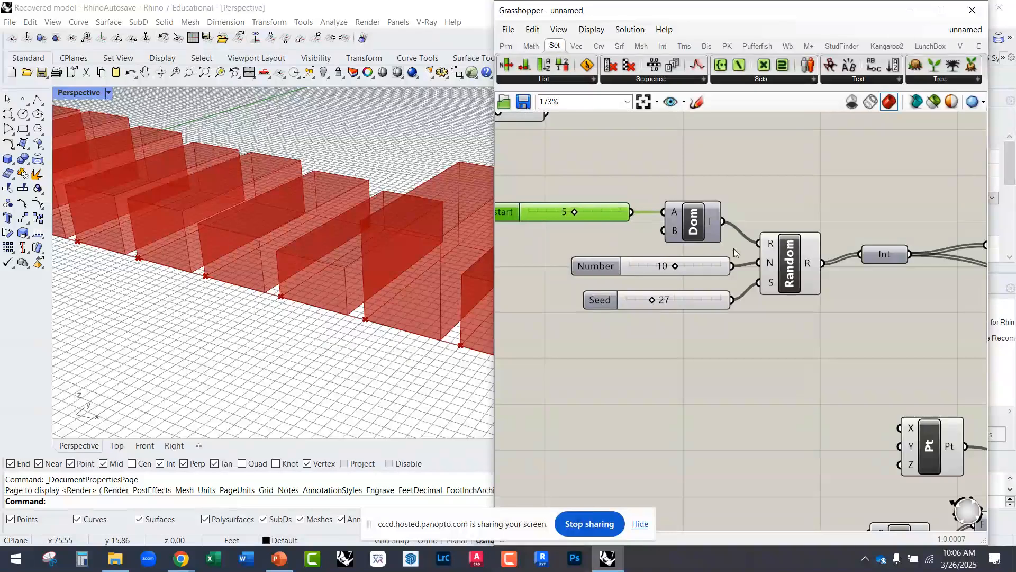
Step: Review the random values and resulting boxes, and delete the yellow panel attached to the Integer component
right_drag(794, 254, 668, 230)
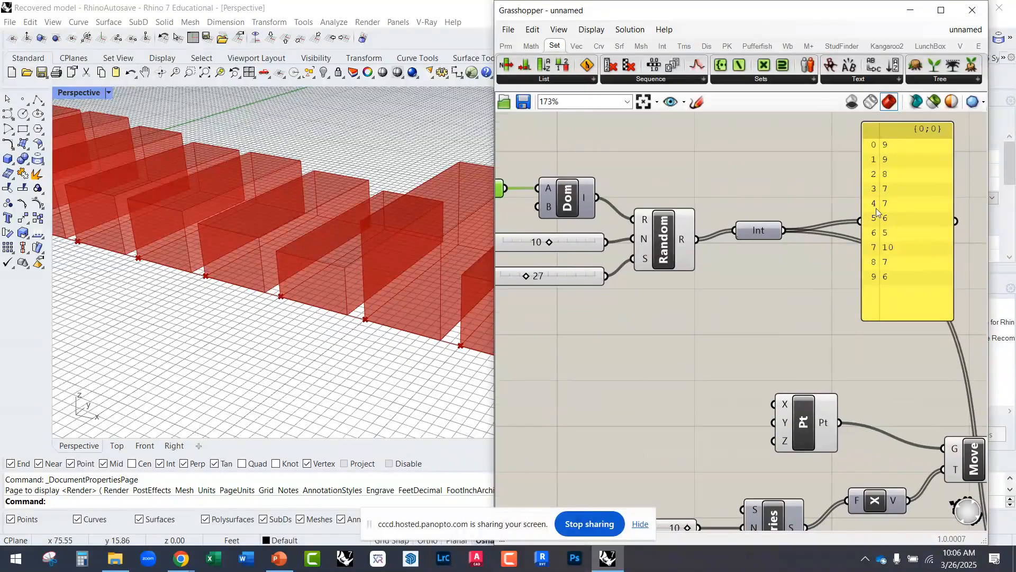
right_drag(658, 273, 842, 313)
scroll(401, 307, down, 8)
right_drag(396, 306, 377, 297)
scroll(314, 228, up, 4)
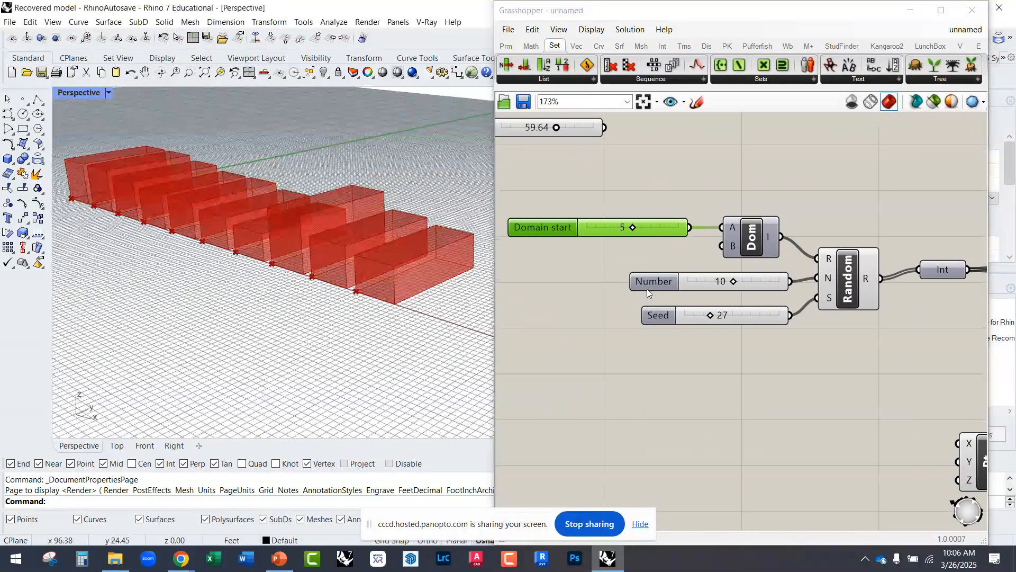
scroll(607, 312, down, 3)
right_drag(743, 300, 629, 244)
scroll(668, 256, down, 2)
right_drag(762, 305, 748, 297)
scroll(747, 297, up, 1)
click(746, 237)
key(Delete)
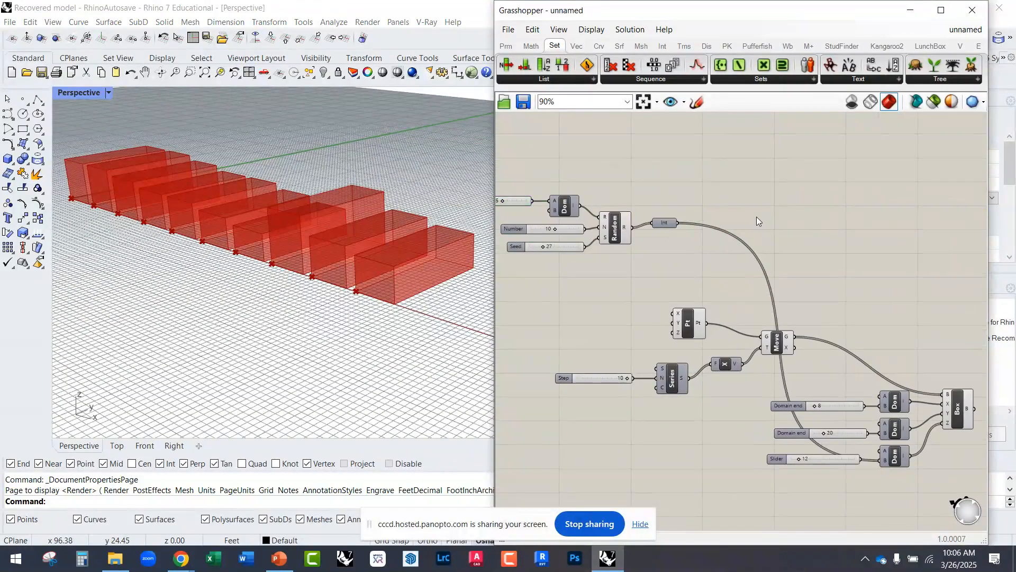
Step: Move the whole random number chain, from its sliders to the Integer component, below the Z-direction Construct Domain
right_drag(700, 275, 746, 273)
drag(746, 273, 566, 182)
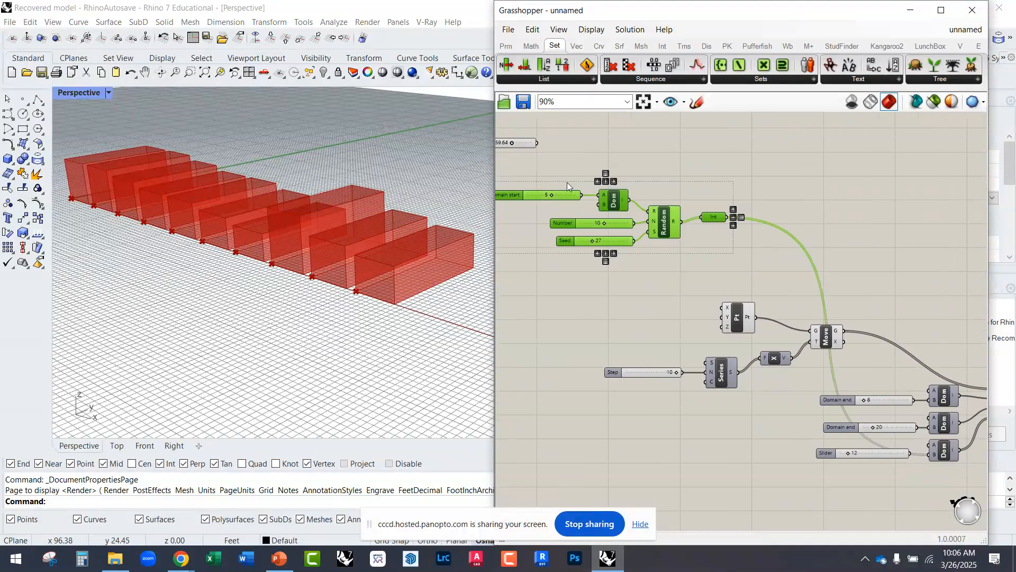
drag(617, 204, 738, 386)
scroll(735, 335, down, 3)
click(728, 343)
scroll(738, 375, up, 5)
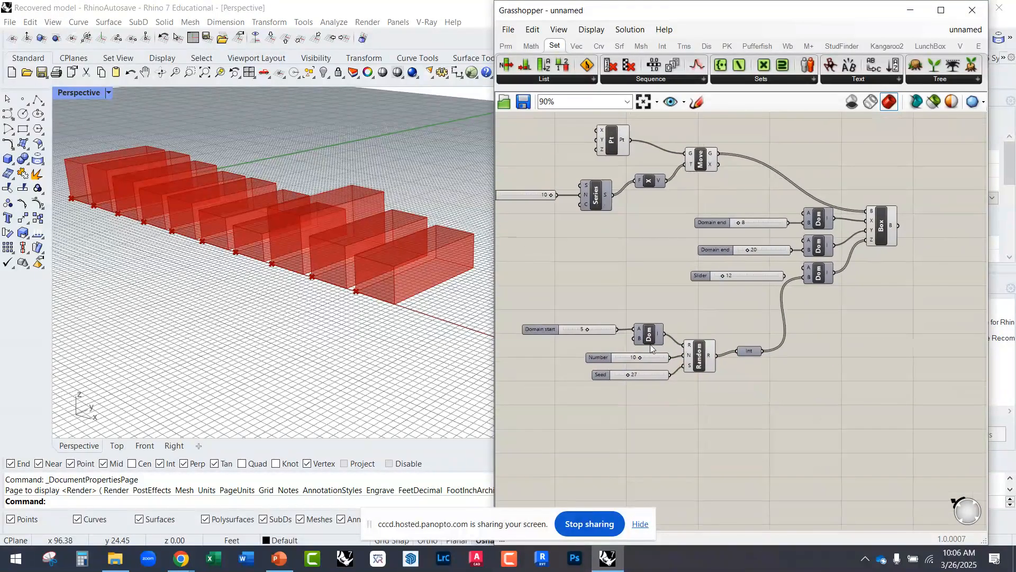
Step: Widen the Grasshopper window and group the random chain's sliders, Construct Domain, Random and Integer components
right_drag(668, 364, 711, 346)
drag(495, 319, 423, 323)
right_drag(532, 337, 592, 344)
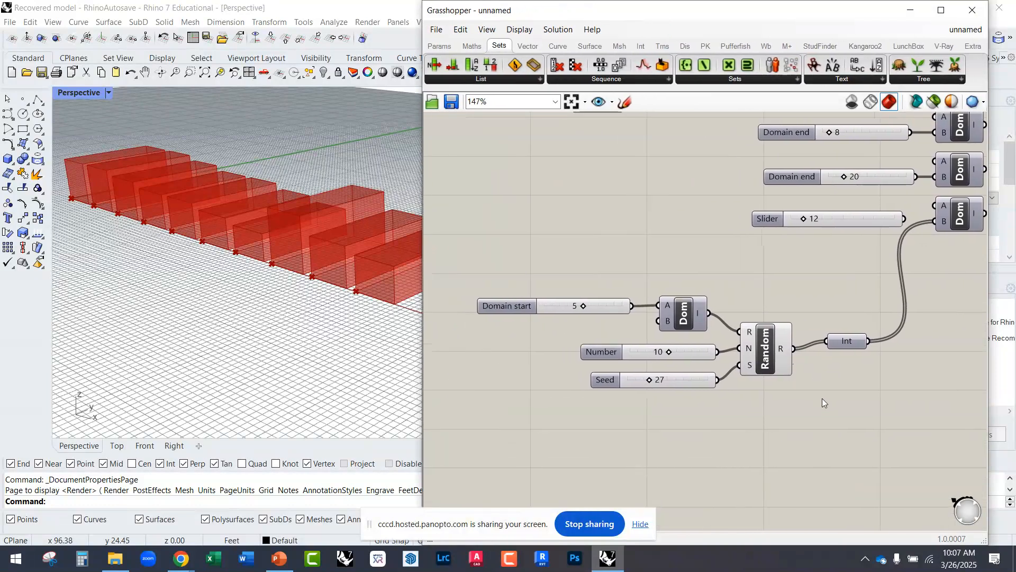
drag(865, 416, 553, 281)
middle_click(743, 258)
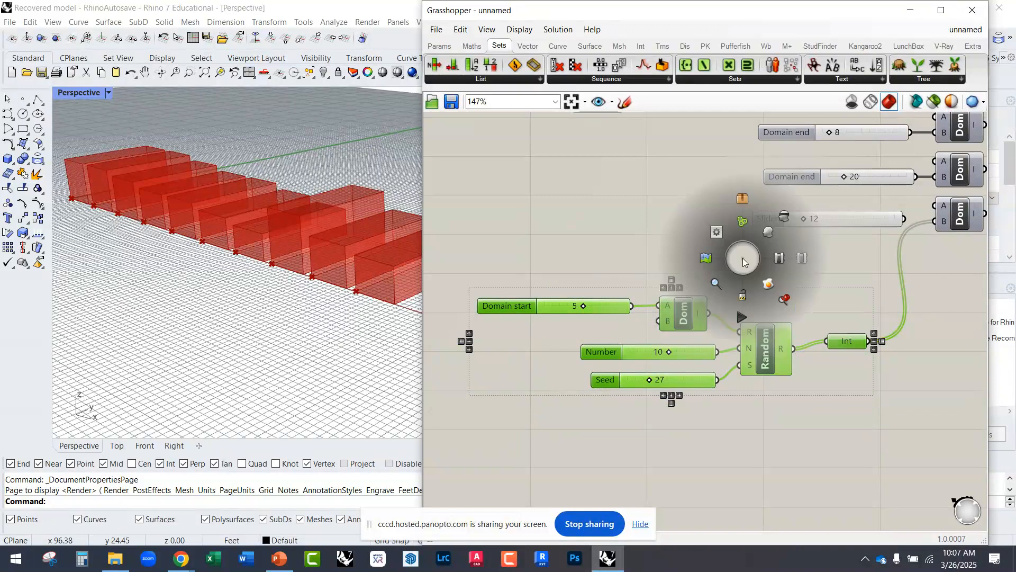
click(741, 222)
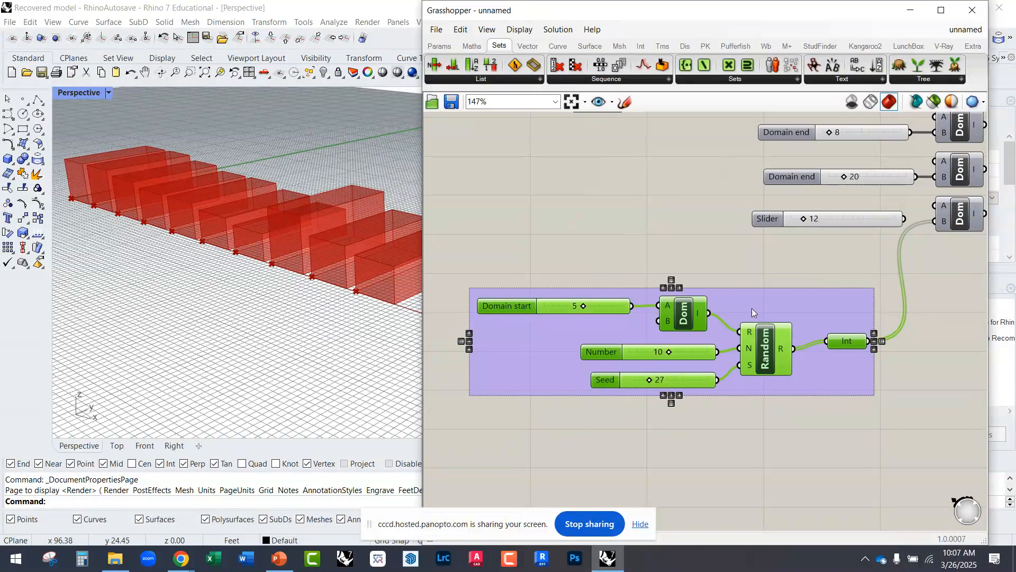
click(754, 286)
drag(774, 307, 766, 298)
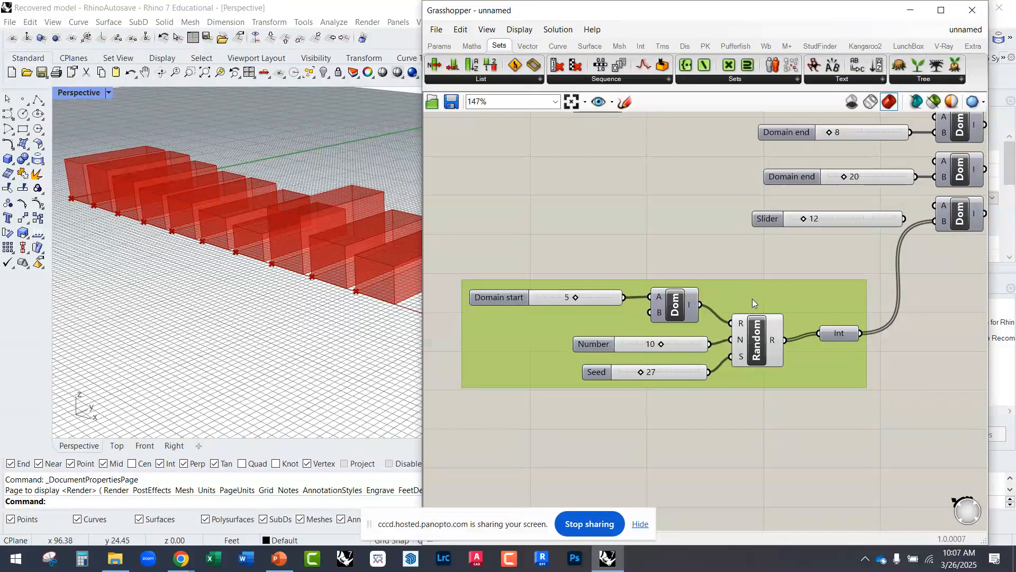
mouse_move(817, 380)
mouse_down()
mouse_move(731, 421)
mouse_move(803, 411)
mouse_move(825, 389)
mouse_up()
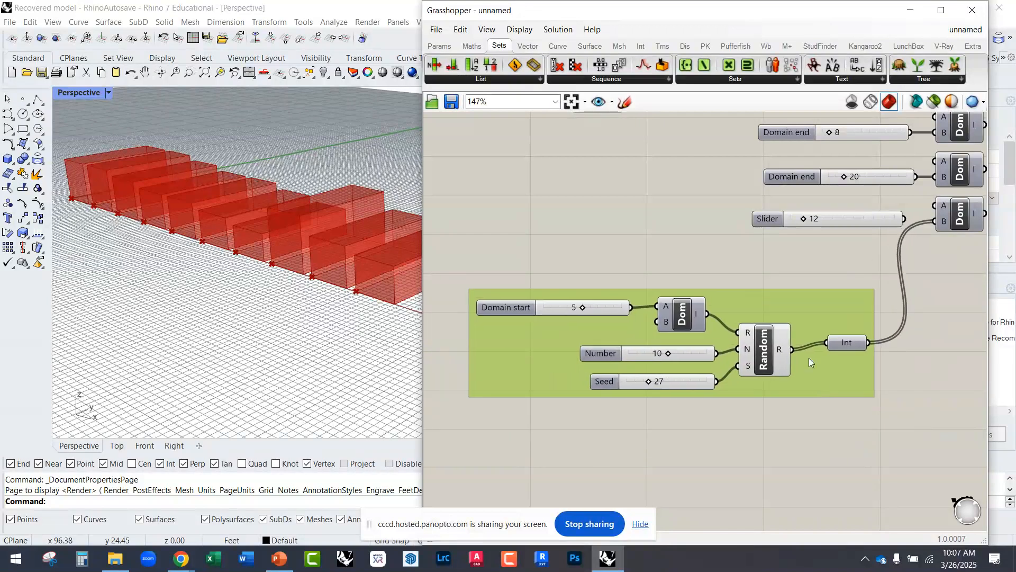
Step: Name the group around the random number components "Random Generator"
right_click(759, 299)
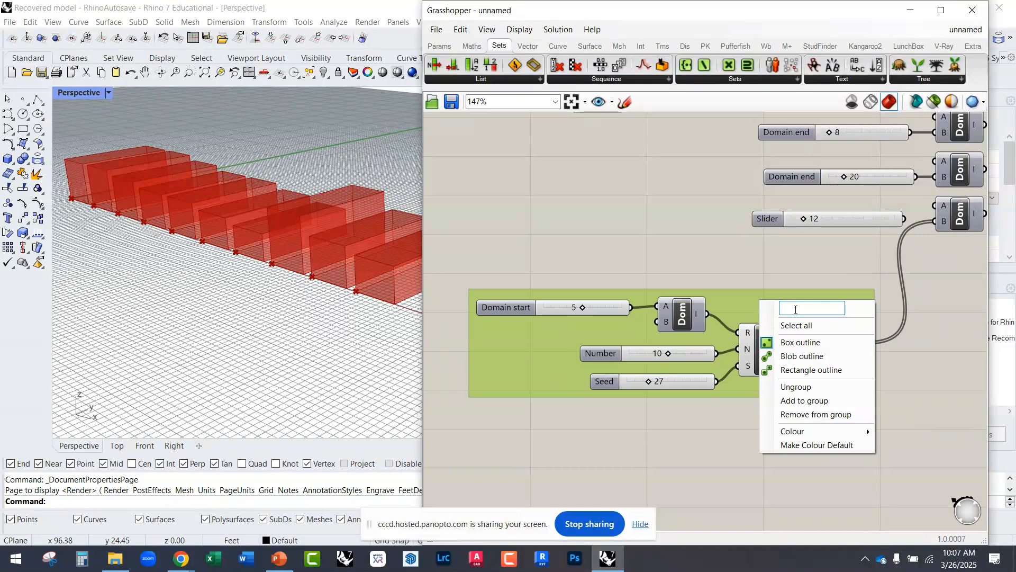
text(Randm)
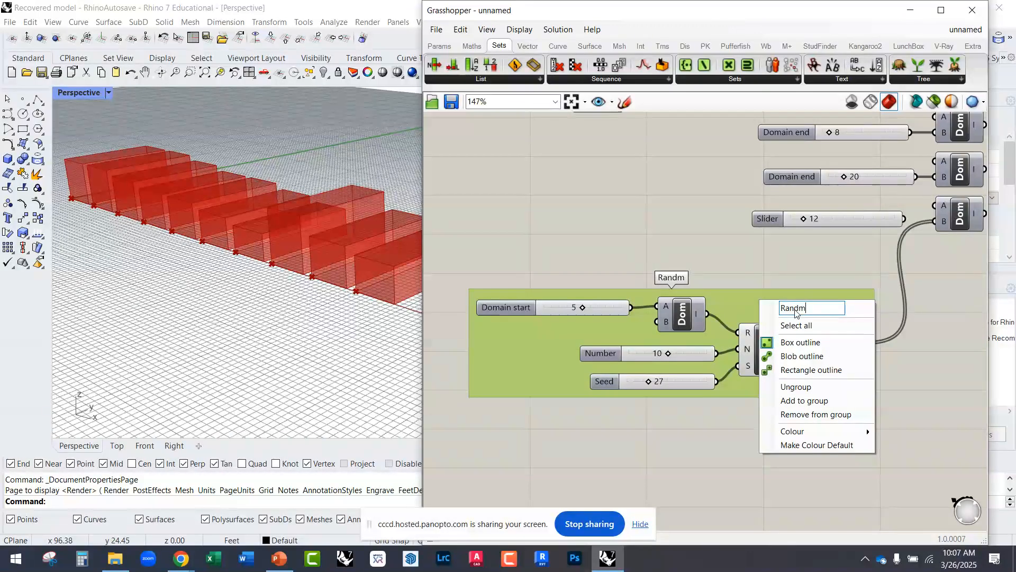
key(BackSpace)
text(om G)
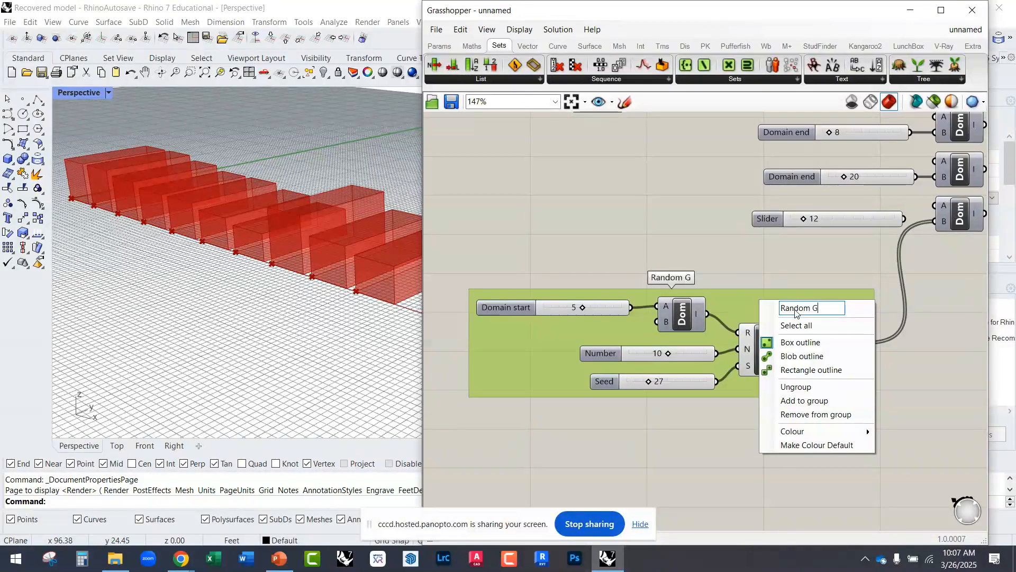
text(enerator)
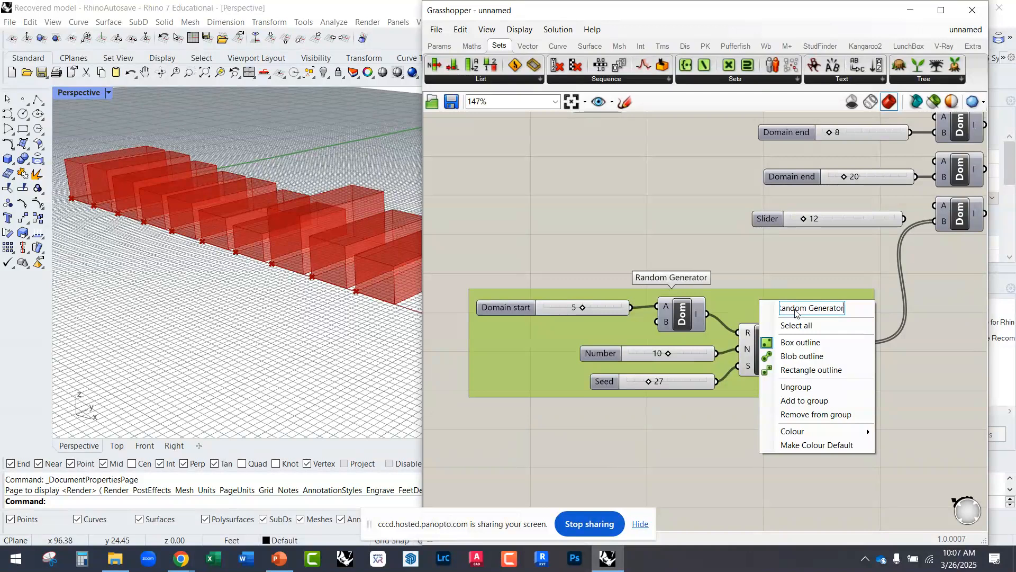
Step: Apply the group name and shift the whole Random Generator group slightly up and left on the canvas
key(Return)
drag(781, 301, 763, 297)
click(726, 267)
scroll(679, 287, up, 3)
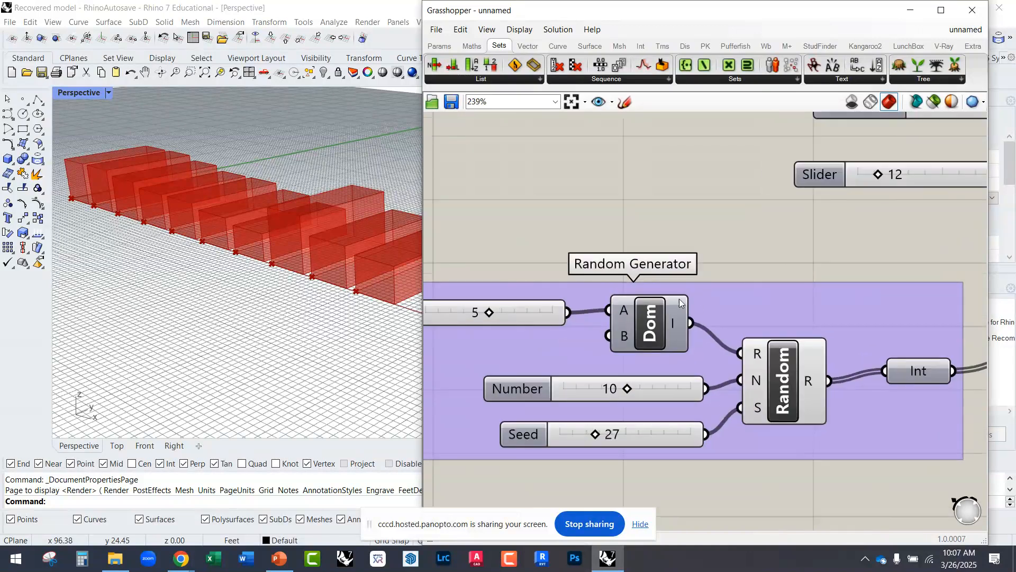
scroll(700, 292, down, 5)
right_drag(751, 295, 697, 334)
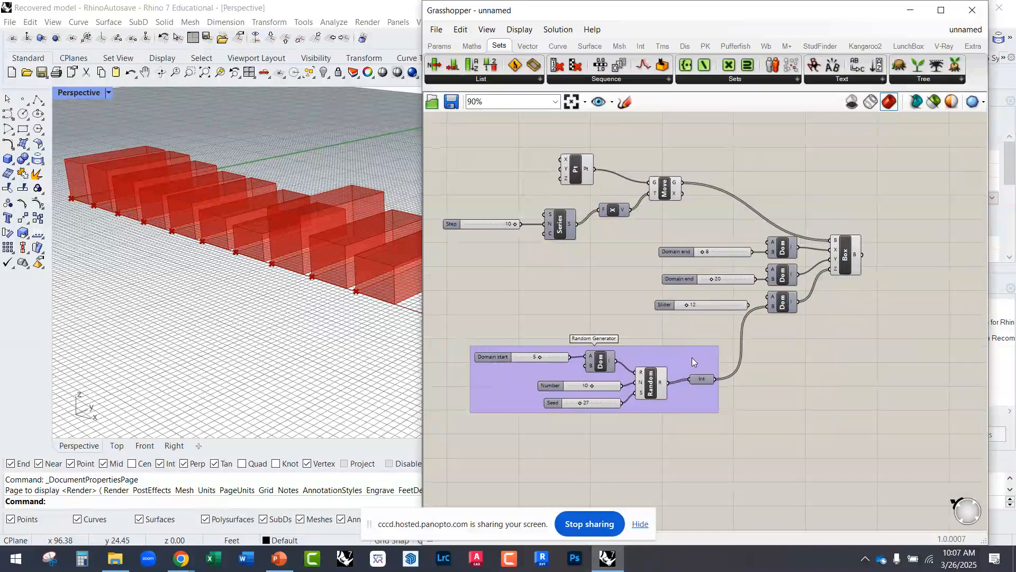
drag(693, 360, 680, 350)
drag(728, 430, 528, 367)
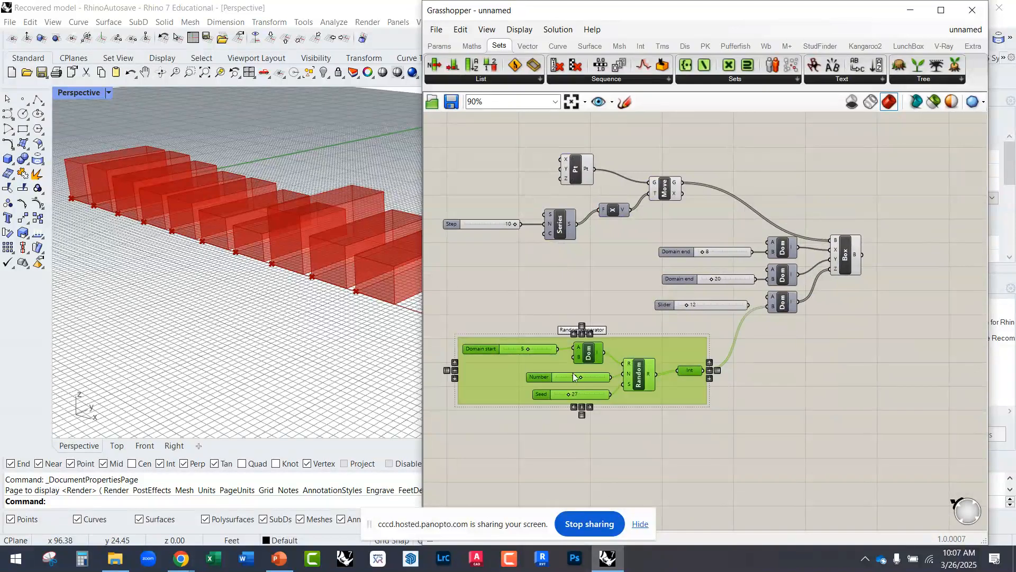
drag(622, 392, 747, 479)
click(818, 431)
right_drag(803, 444, 759, 367)
click(790, 403)
drag(843, 476, 540, 357)
key(Delete)
Step: Delete the unconnected slider of 12 and move the Random Generator group closer to the Z-direction Construct Domain
scroll(561, 262, up, 2)
scroll(562, 263, up, 2)
right_drag(598, 305, 666, 386)
scroll(667, 385, down, 2)
drag(720, 366, 734, 375)
scroll(804, 304, up, 3)
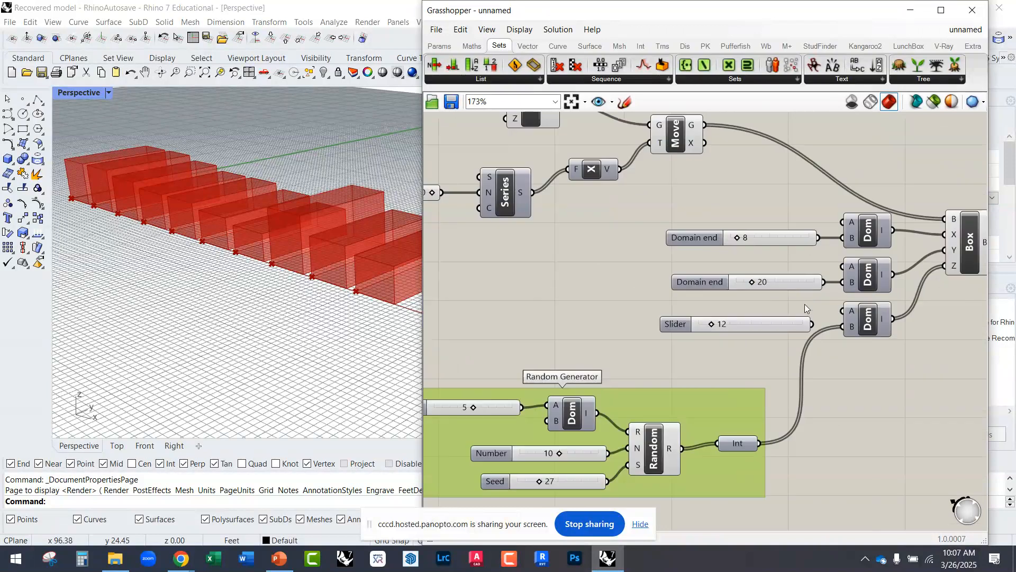
click(752, 332)
key(Delete)
scroll(752, 333, down, 2)
drag(720, 388, 744, 370)
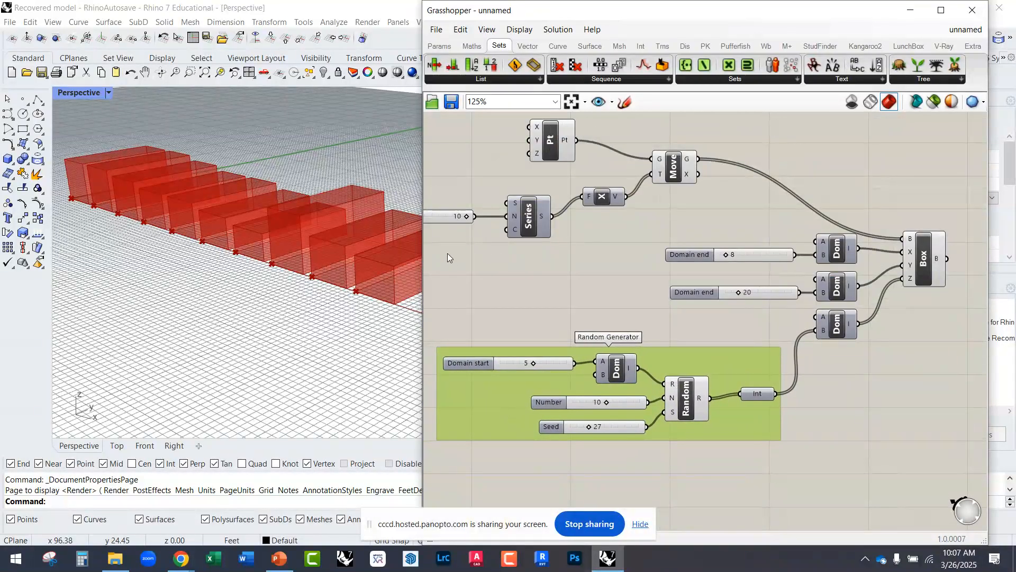
Step: Widen the Grasshopper window and align the Step slider, Series, Unit X, Move and Construct Point components into a compact layout
drag(422, 255, 265, 255)
right_drag(393, 295, 508, 326)
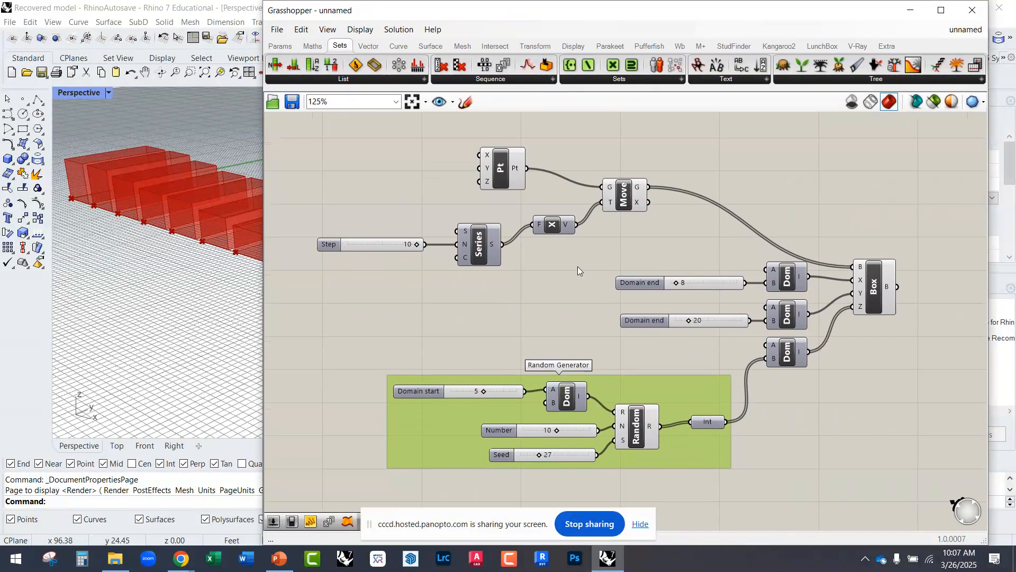
drag(551, 230, 398, 221)
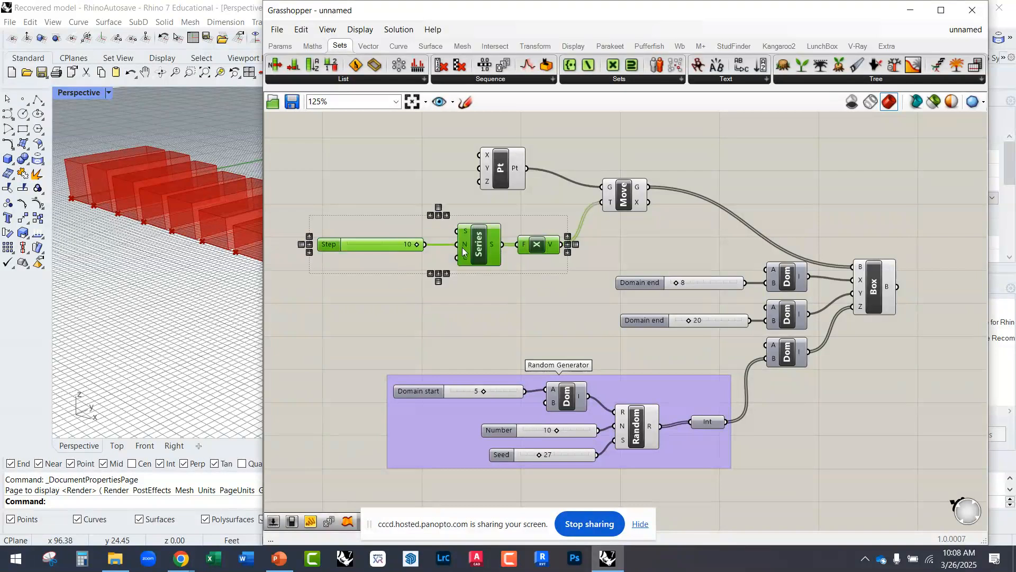
drag(459, 246, 482, 231)
drag(624, 195, 628, 221)
drag(507, 168, 520, 172)
Step: Group the Step slider, Series, Unit X, Construct Point and Move components
drag(675, 259, 370, 154)
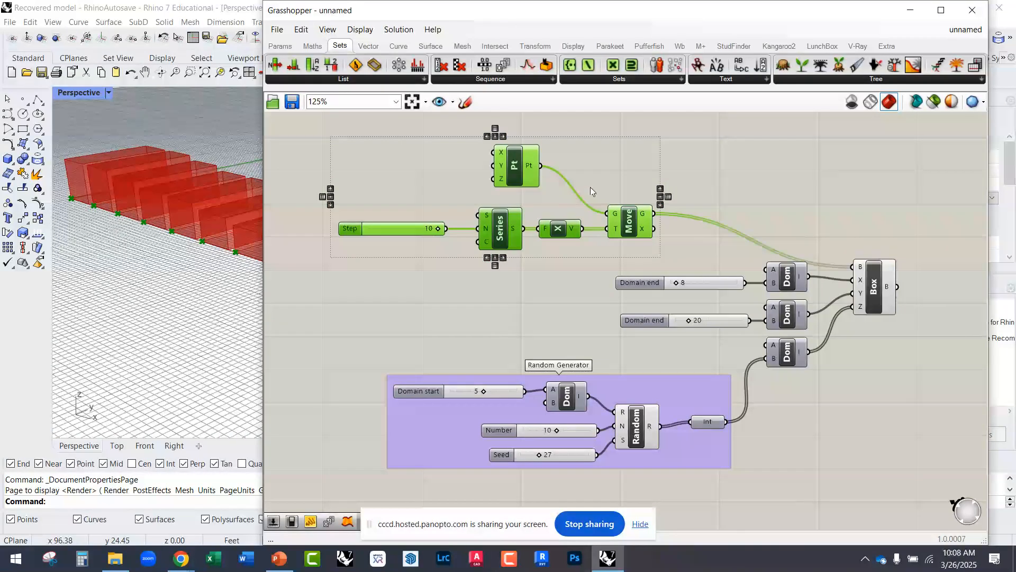
right_click(605, 171)
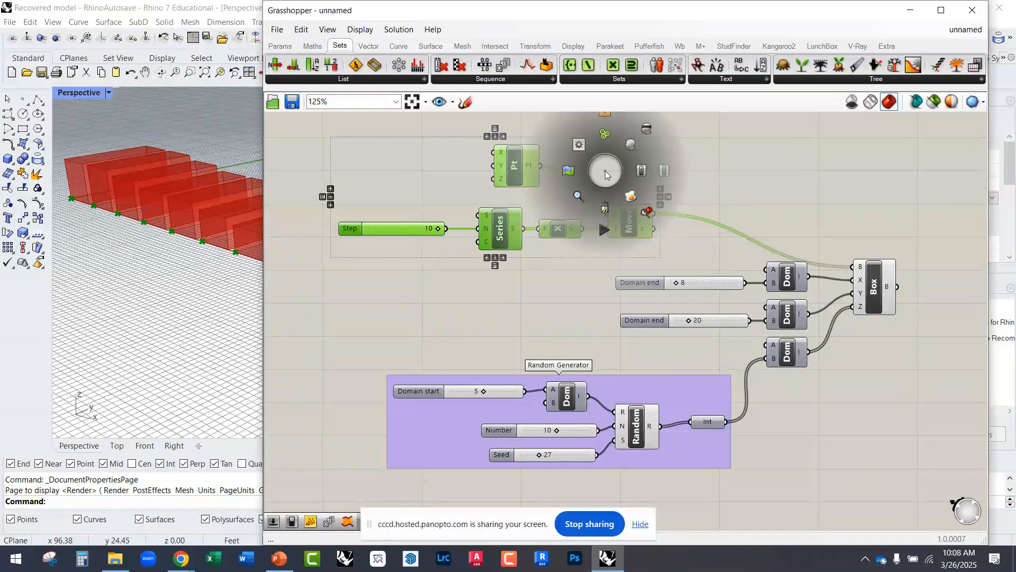
click(604, 136)
right_drag(587, 168, 570, 215)
click(571, 213)
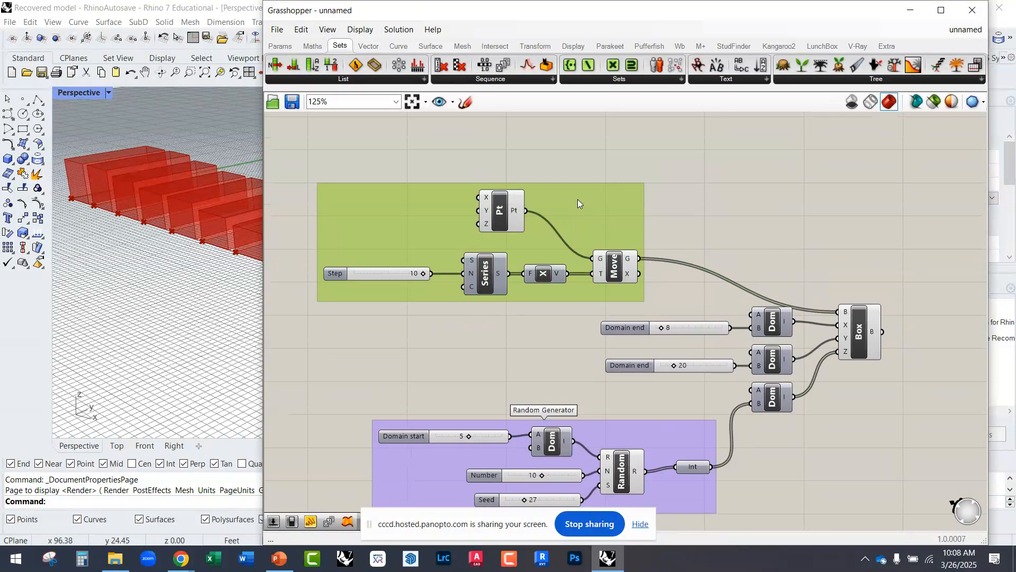
Step: Name the group around the point and series components "Point Array"
right_click(578, 200)
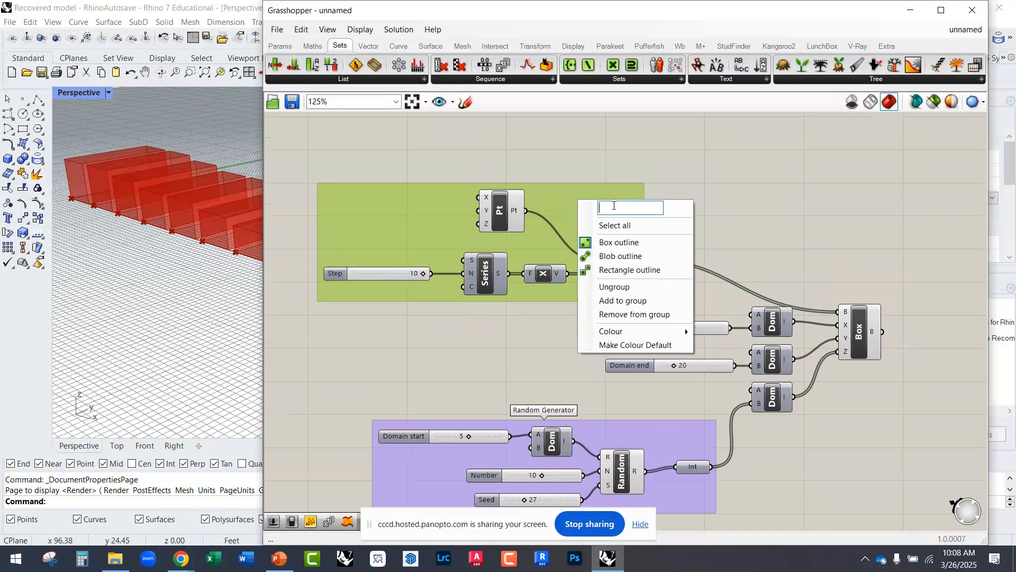
text(Point Array)
click(612, 160)
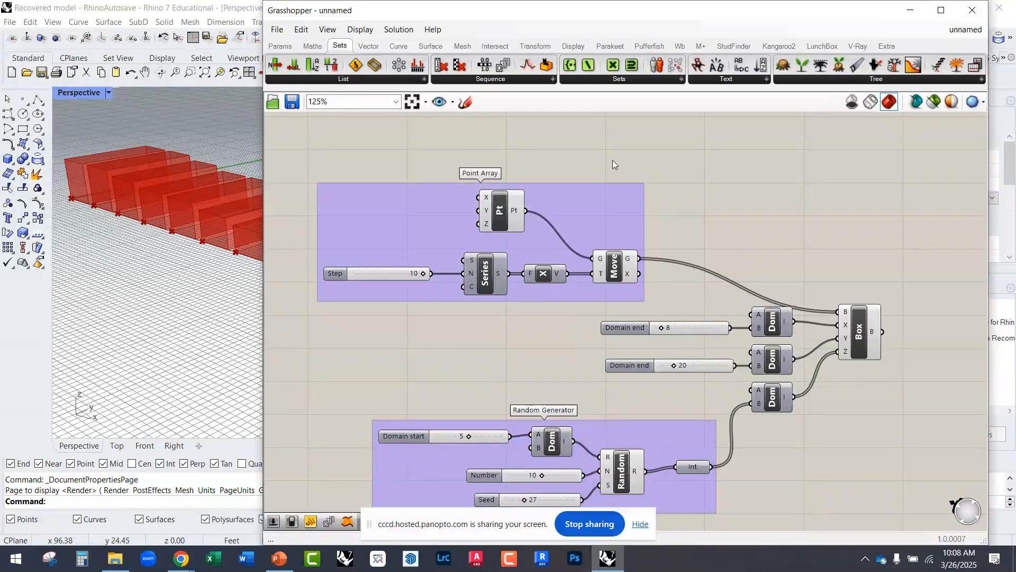
Step: Examine the Point Array group, the matching base points of the boxes, and the overall grouped definition
mouse_move(608, 228)
mouse_down()
mouse_move(630, 214)
mouse_move(623, 220)
mouse_up()
scroll(623, 221, down, 3)
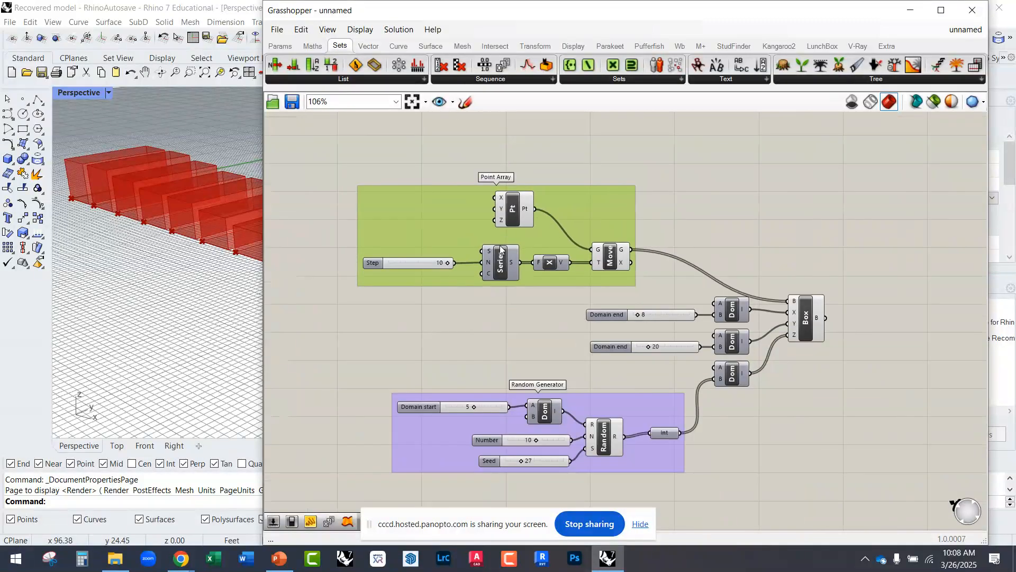
scroll(548, 256, up, 5)
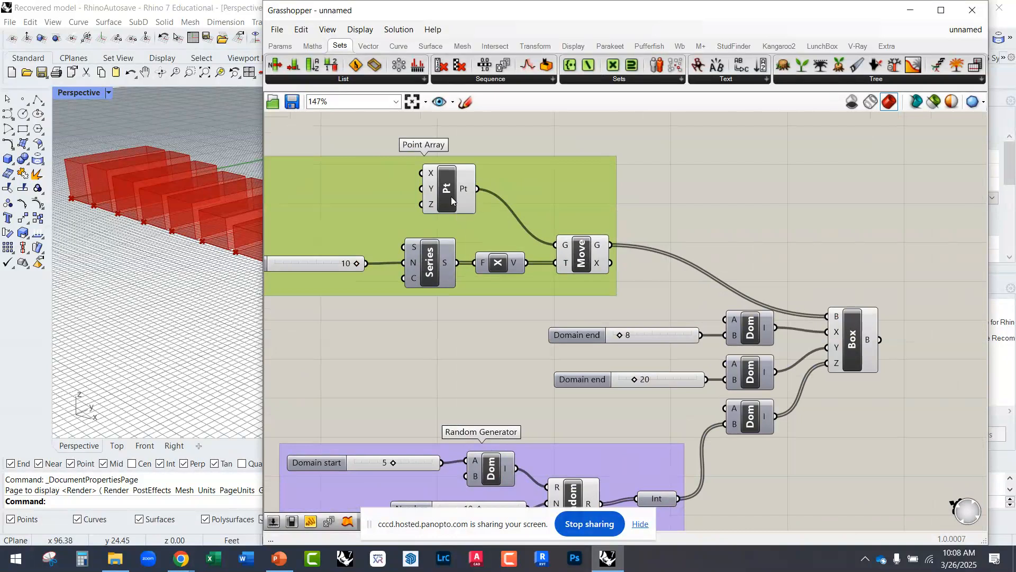
scroll(166, 261, up, 5)
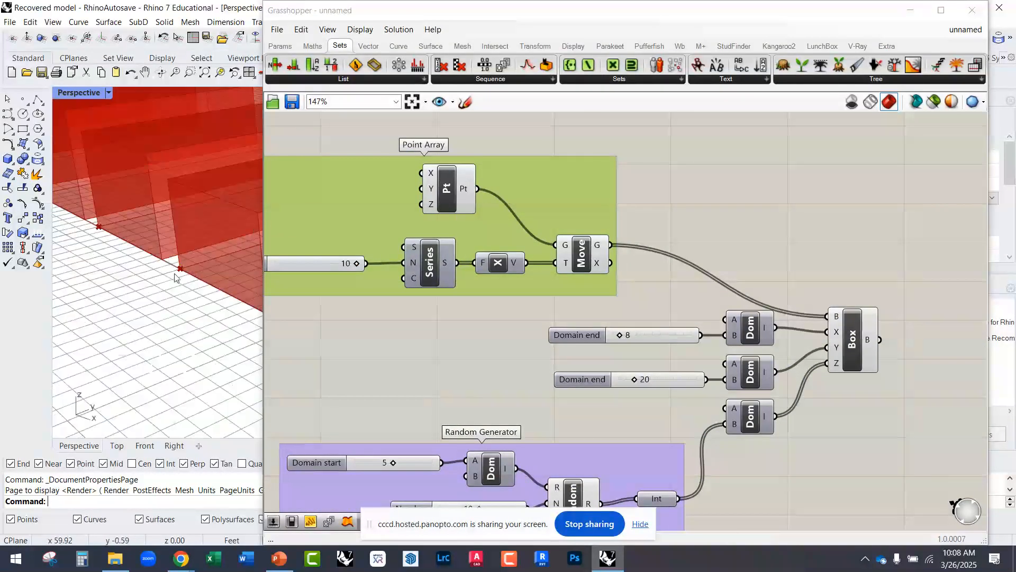
scroll(168, 278, down, 5)
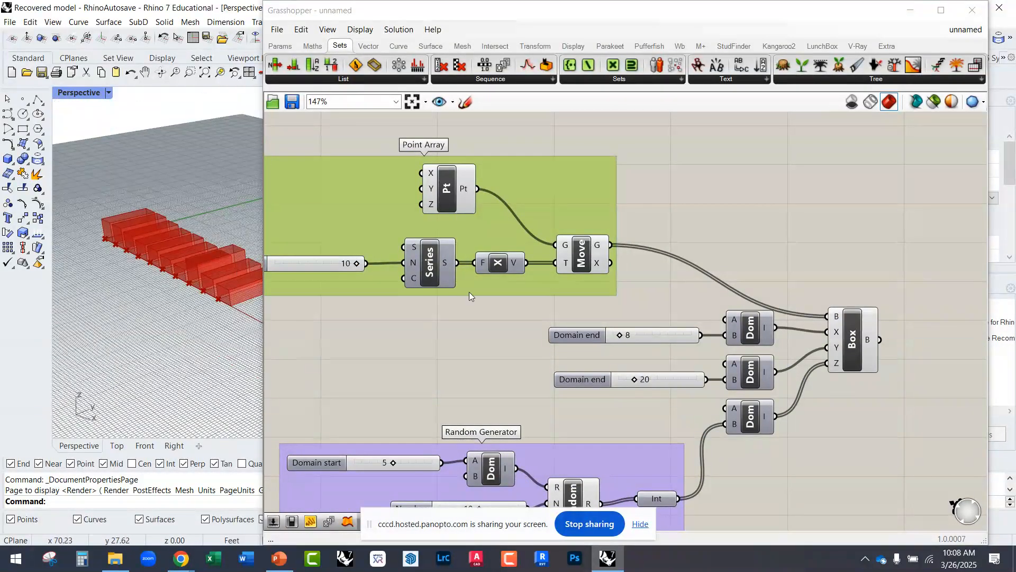
drag(637, 316, 484, 178)
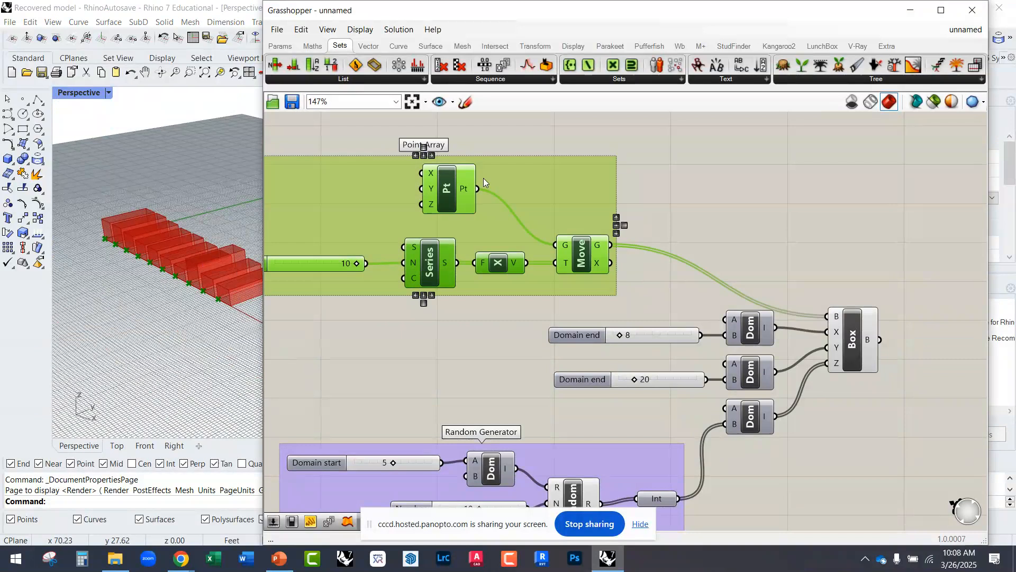
right_click(650, 176)
click(681, 198)
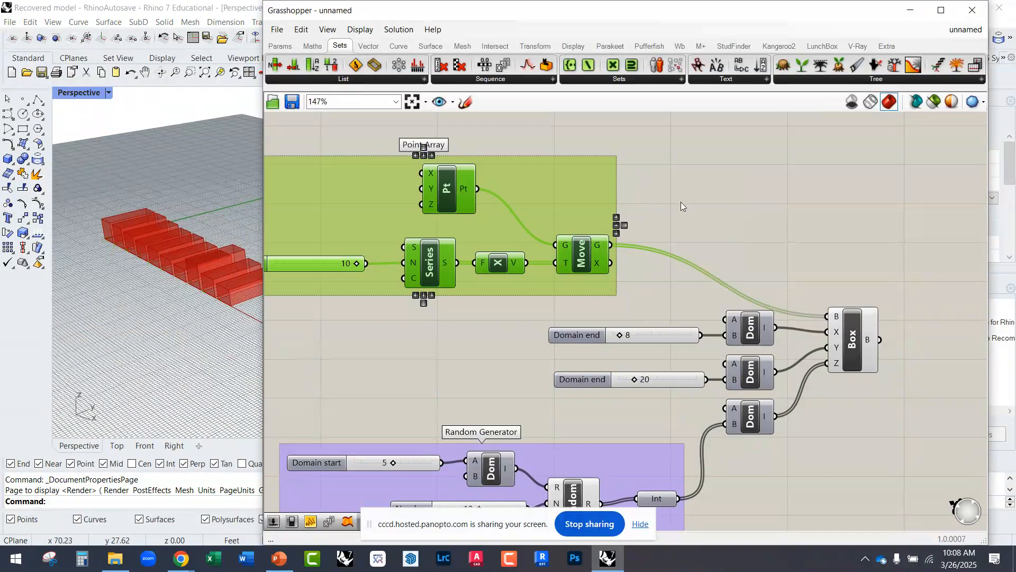
click(677, 196)
scroll(519, 249, down, 3)
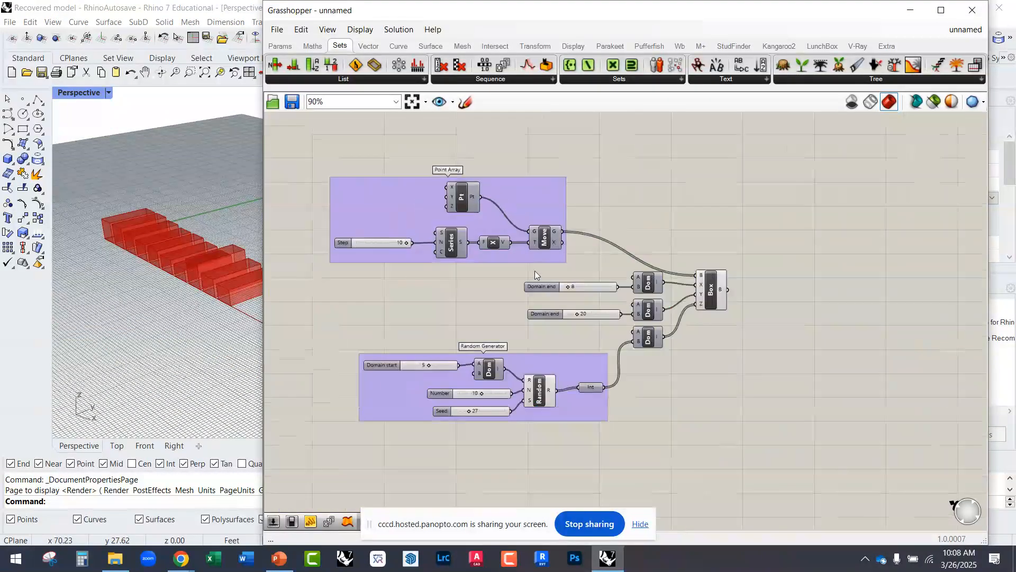
click(542, 396)
Step: Move the Box component slightly up and narrow the Grasshopper window so the whole row of boxes can be viewed
drag(716, 306, 721, 290)
click(701, 307)
scroll(171, 322, down, 2)
scroll(221, 298, up, 5)
right_drag(222, 298, 195, 290)
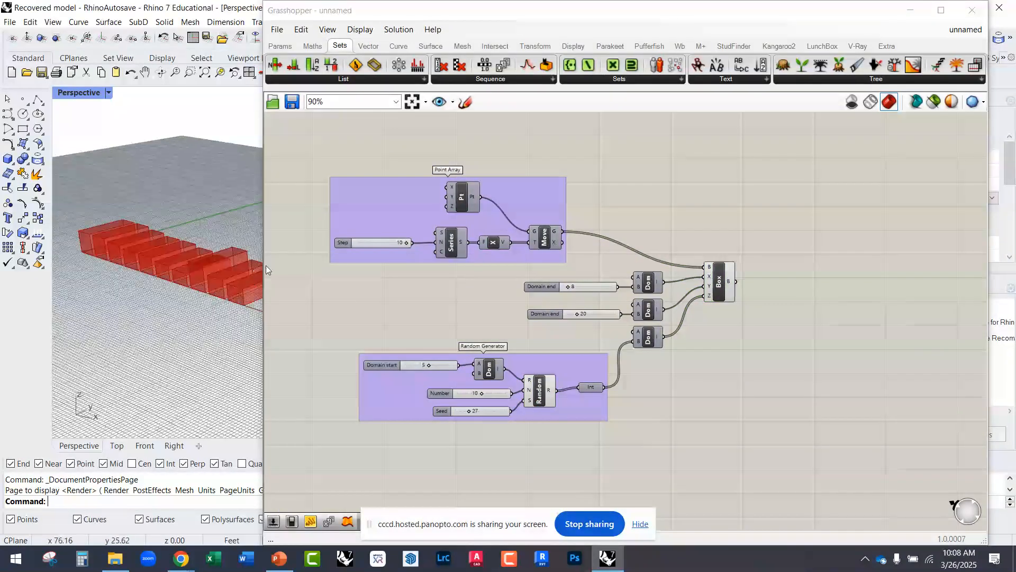
drag(264, 265, 423, 265)
scroll(265, 279, up, 3)
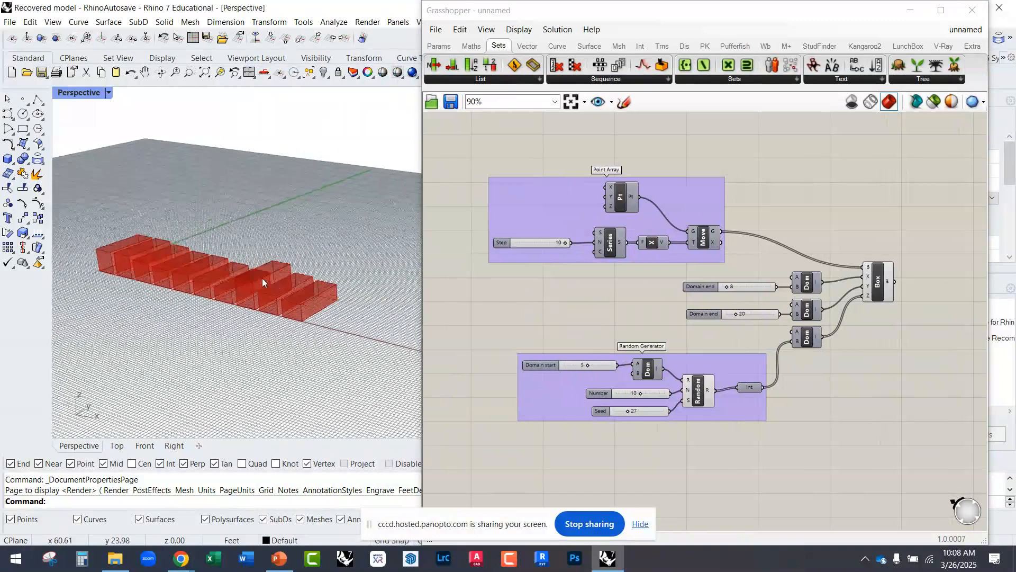
Step: Set the X-direction Domain end slider to 9 and the Y-direction Domain end slider to 12
scroll(780, 312, up, 3)
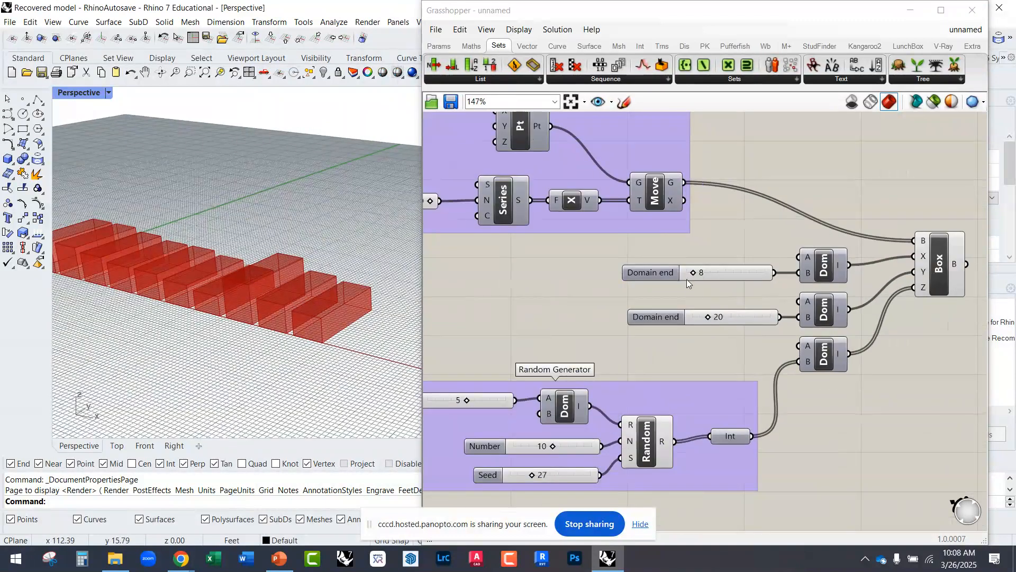
drag(693, 271, 695, 276)
drag(707, 320, 698, 317)
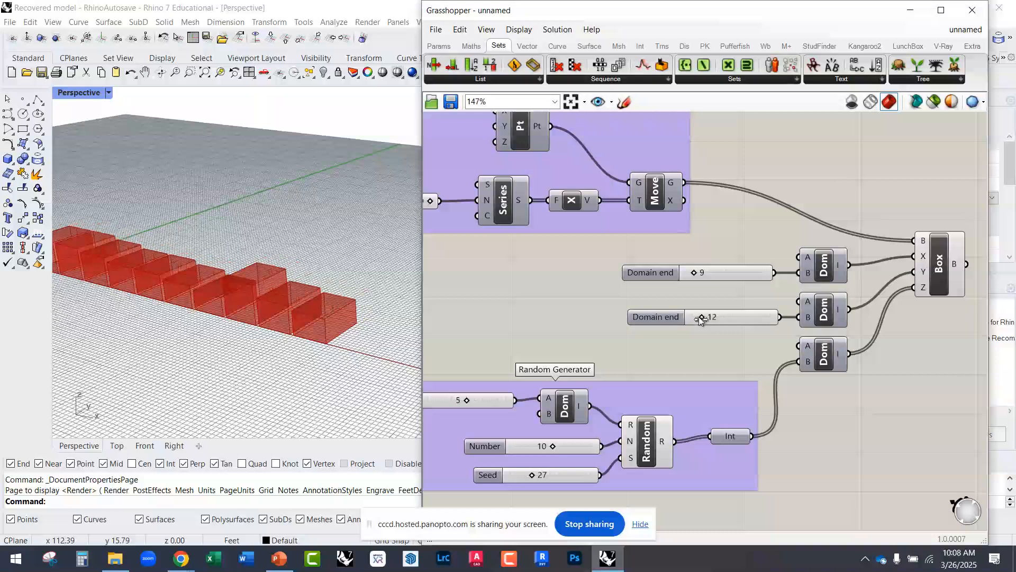
Step: Connect the Integer output to the Y-direction Construct Domain's B input and inspect the boxes from another angle
scroll(339, 352, down, 3)
scroll(339, 352, up, 2)
right_drag(626, 371, 610, 317)
click(700, 371)
scroll(787, 338, up, 1)
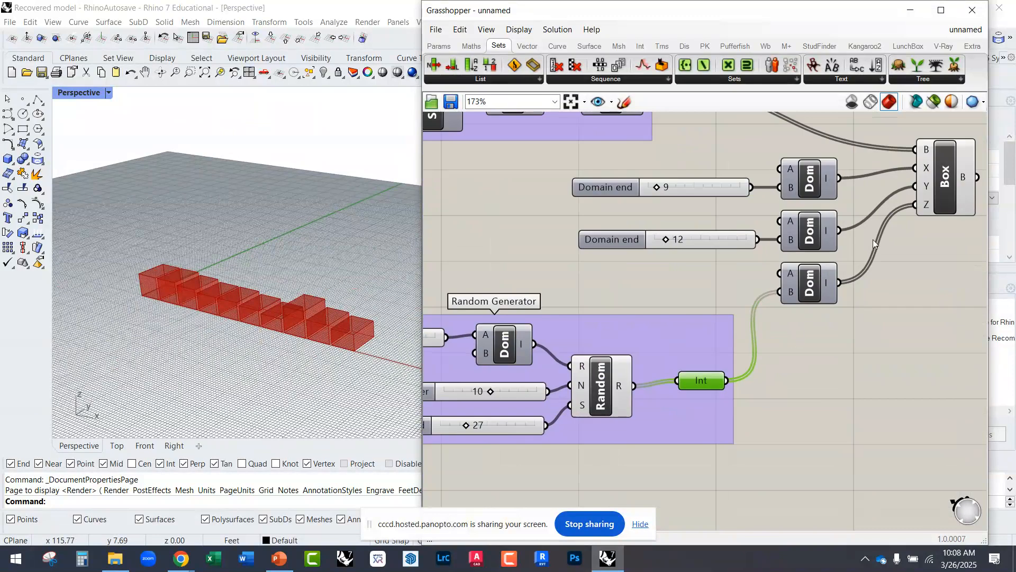
drag(728, 381, 778, 251)
right_drag(317, 317, 153, 358)
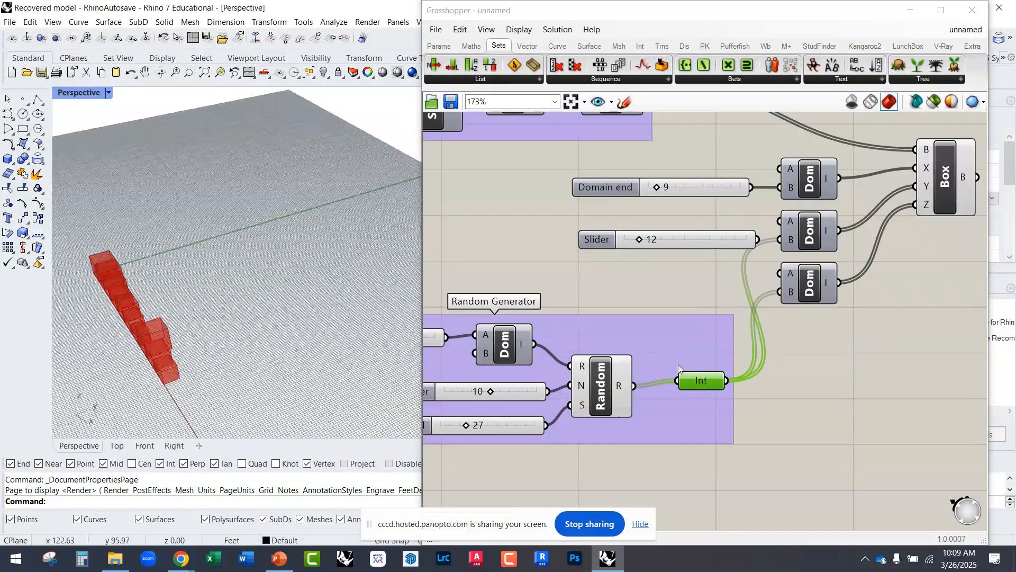
right_drag(565, 340, 652, 315)
scroll(695, 351, down, 1)
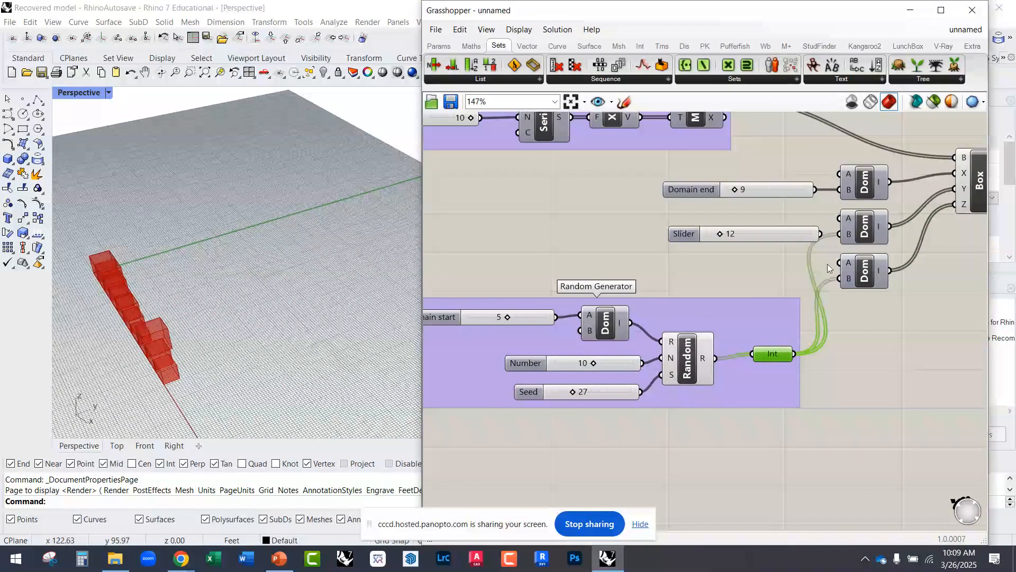
Step: Move the disconnected slider of 12 slightly left, away from the Y-direction Construct Domain
scroll(862, 246, up, 3)
click(742, 237)
drag(742, 238, 729, 237)
scroll(779, 375, down, 3)
Step: Disconnect the Integer from the Y-direction Construct Domain and wire the slider of 12 back into its B input
click(717, 409)
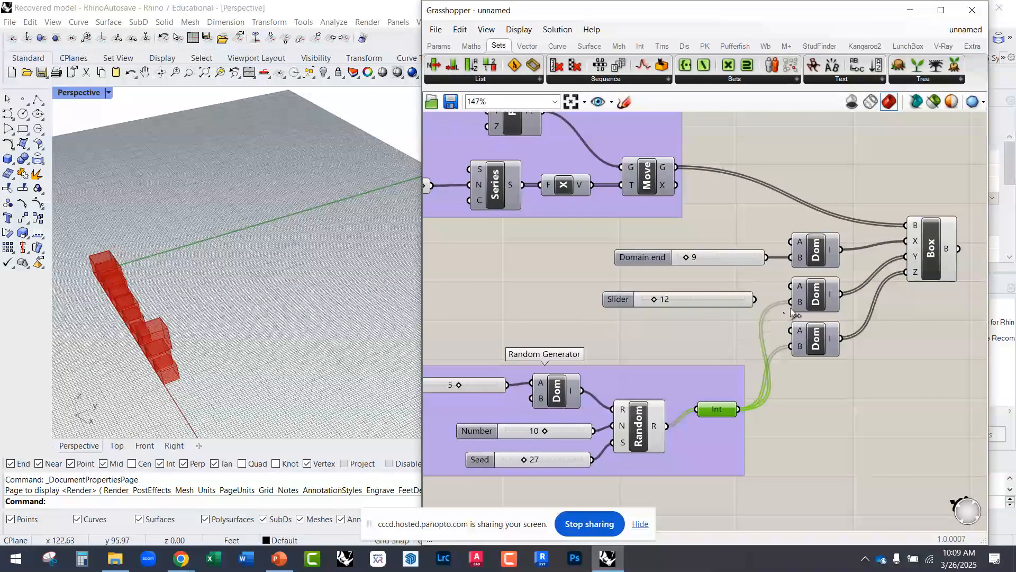
scroll(793, 322, up, 1)
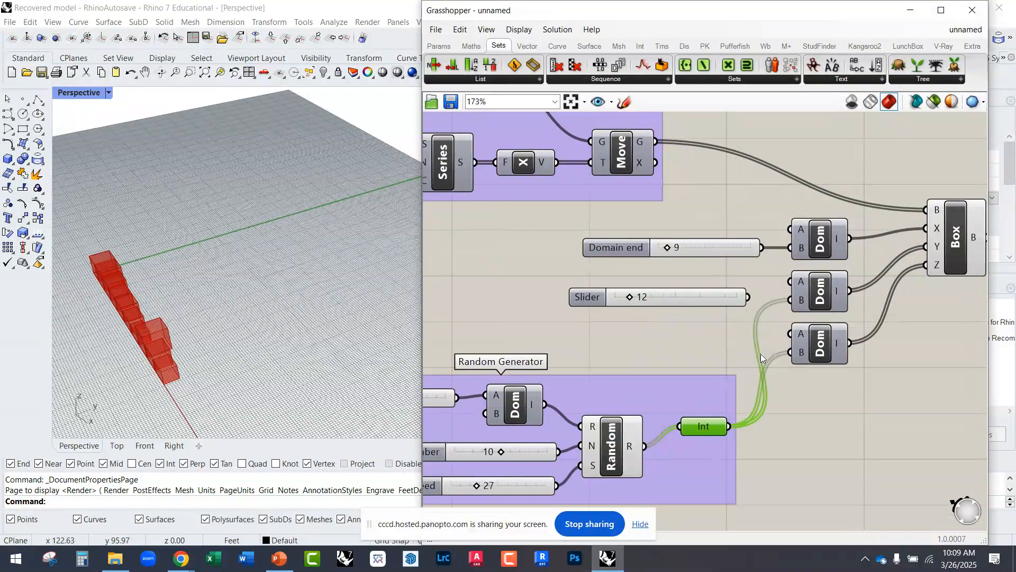
ctrl+drag(735, 421, 731, 425)
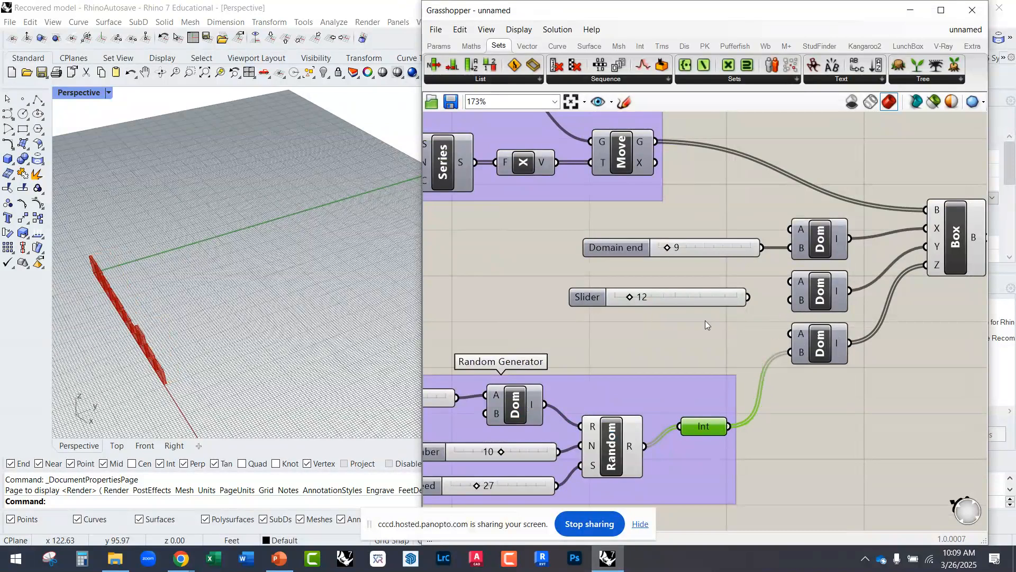
scroll(801, 305, up, 3)
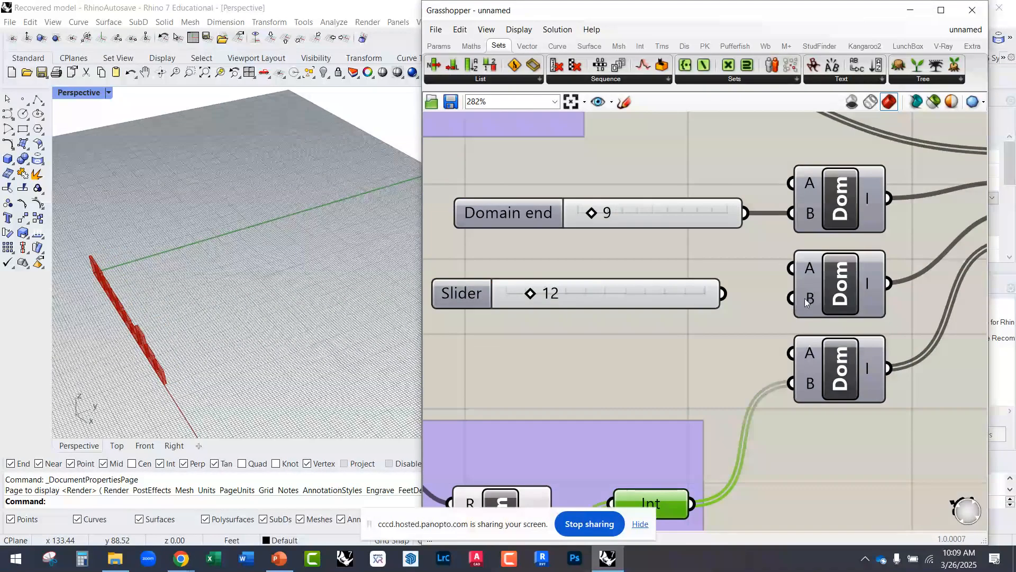
drag(805, 297, 724, 295)
Step: Review the row of boxes and how the Domain start, Number and Seed sliders feed the Random Generator group
scroll(284, 352, up, 8)
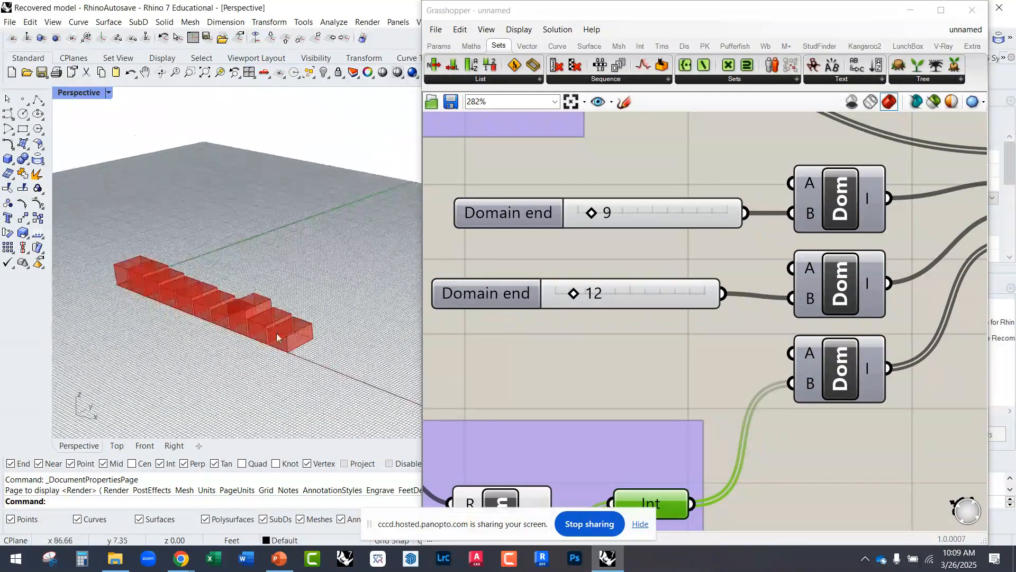
scroll(645, 344, down, 1)
scroll(644, 345, down, 2)
scroll(500, 456, up, 2)
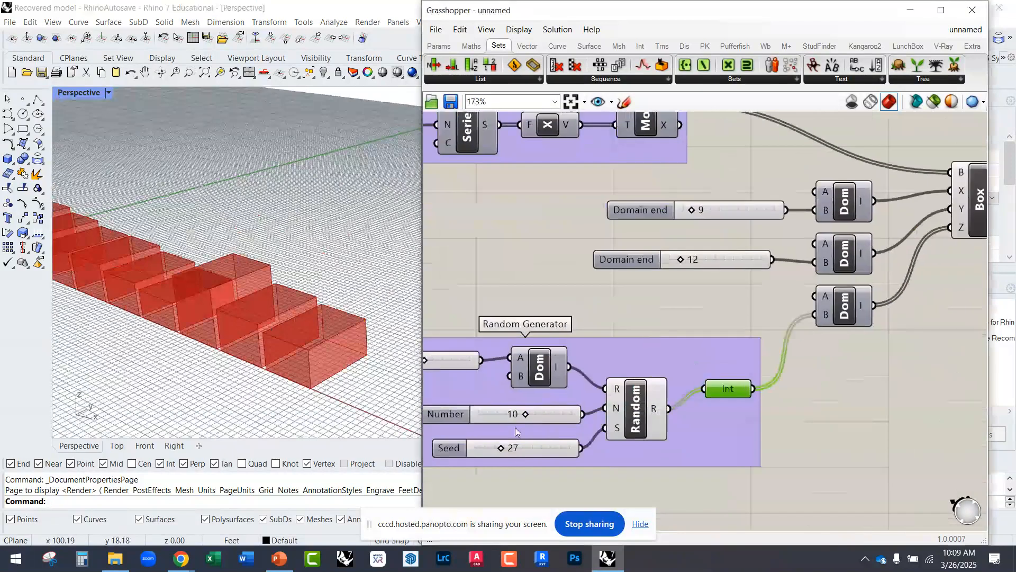
scroll(541, 432, down, 2)
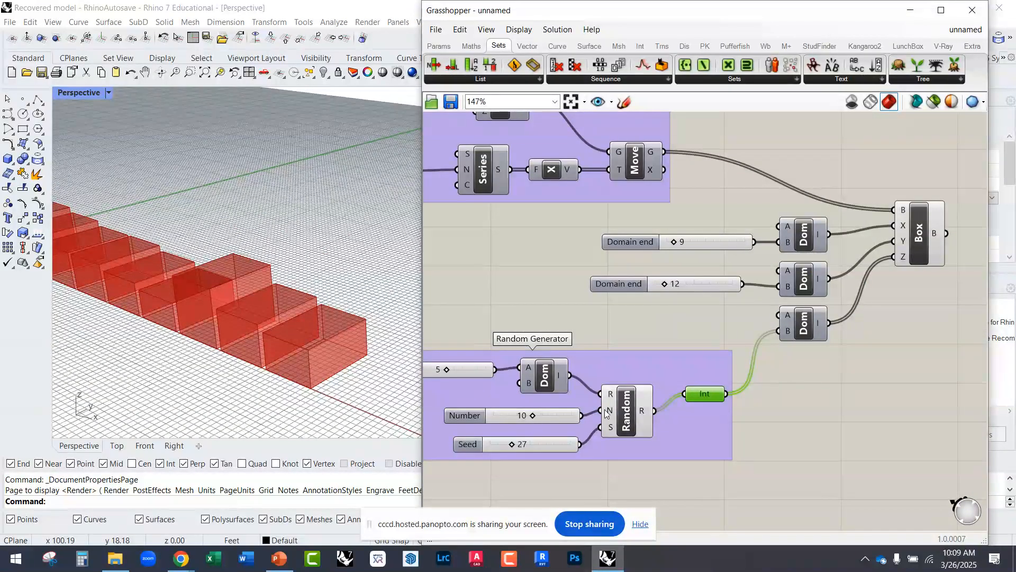
mouse_move(609, 413)
scroll(513, 379, up, 3)
click(543, 348)
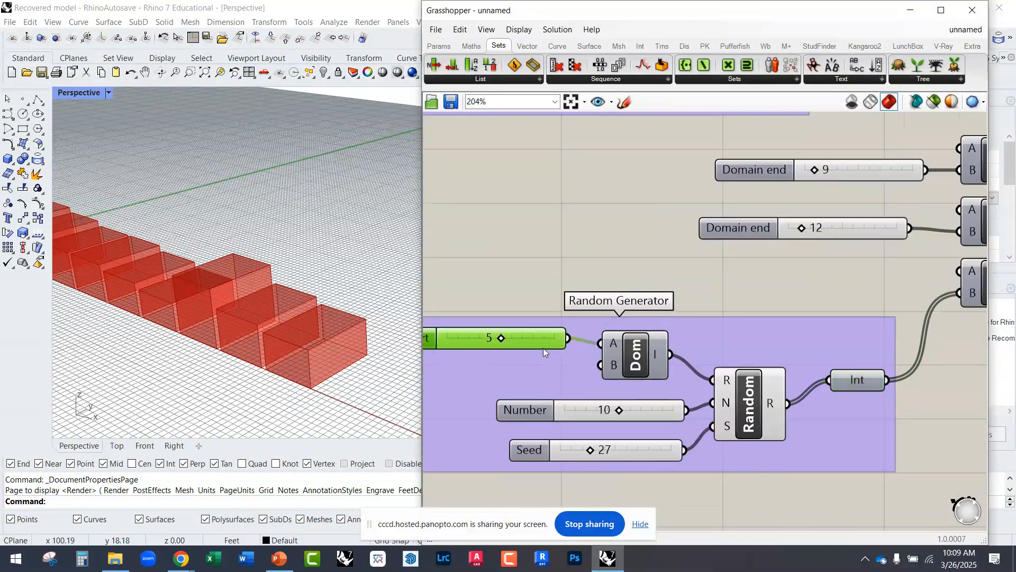
right_drag(504, 353, 676, 313)
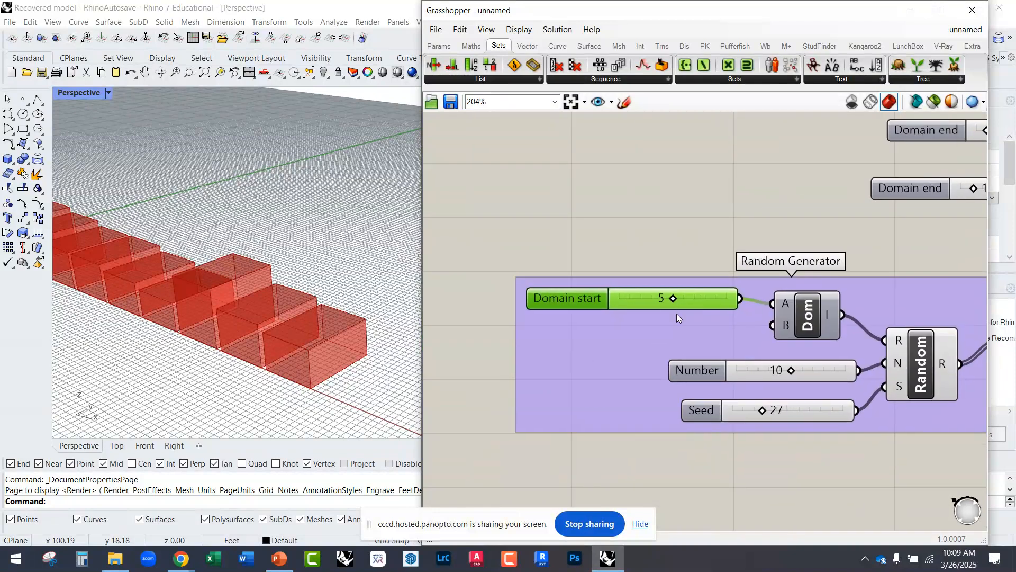
Step: Add a number slider of 20 and connect it to the B input of the Random Generator's Construct Domain
double_click(460, 360)
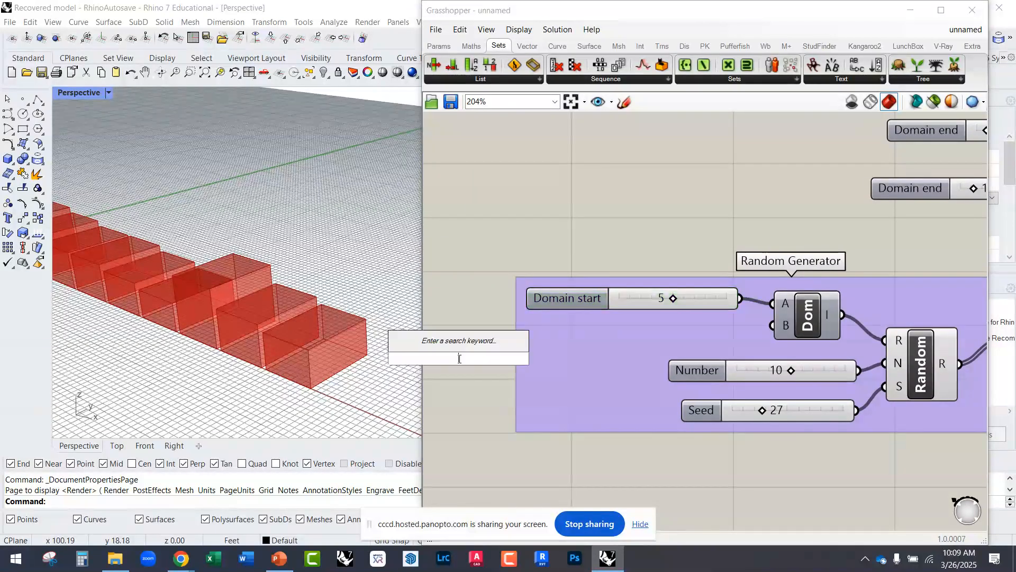
text(20)
key(Return)
drag(479, 346, 773, 325)
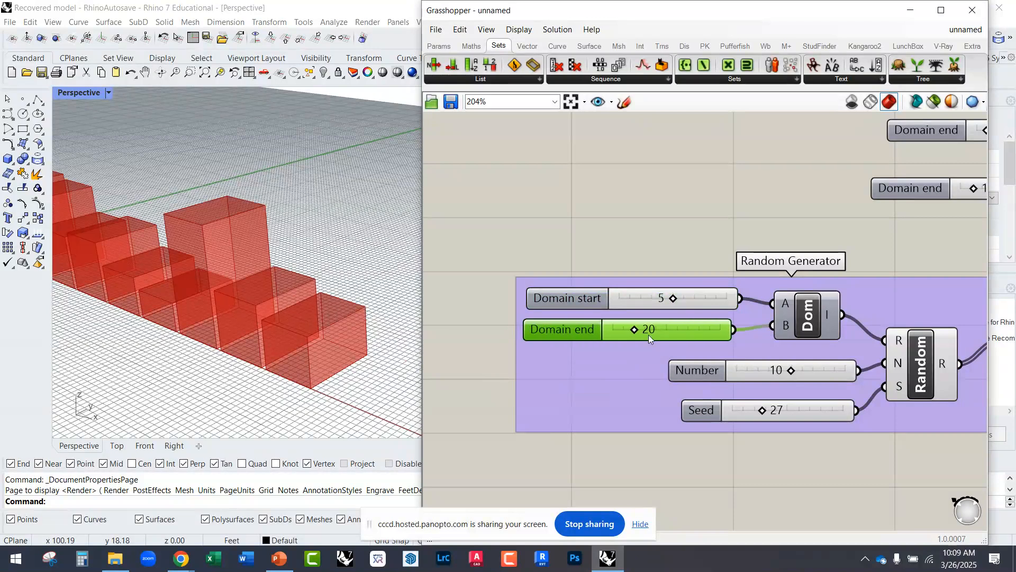
scroll(277, 331, down, 3)
scroll(277, 331, up, 3)
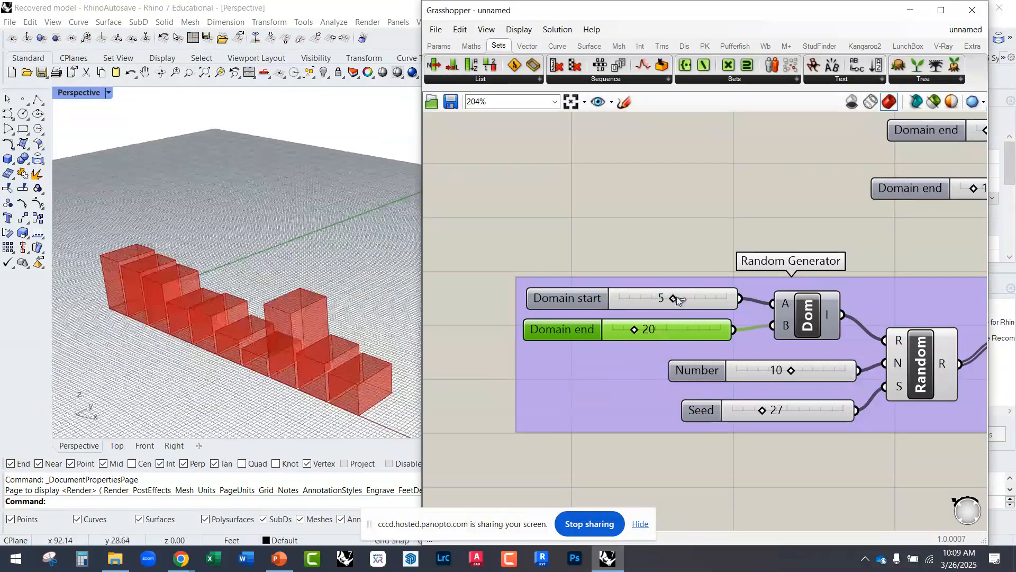
Step: Set the Random Generator's Domain end to 29 and Seed to 28, and nudge its Construct Domain slightly left
mouse_move(635, 329)
mouse_down()
mouse_move(665, 329)
mouse_move(646, 332)
mouse_up()
right_drag(833, 368, 660, 360)
right_drag(253, 312, 263, 332)
drag(589, 405, 592, 406)
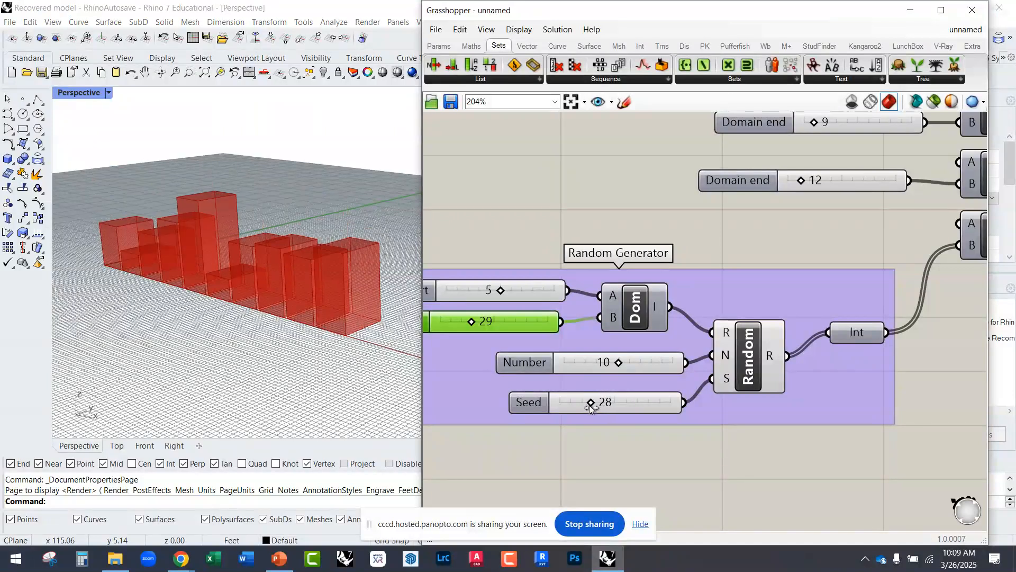
mouse_move(275, 339)
right_down()
mouse_move(236, 347)
mouse_move(272, 356)
right_up()
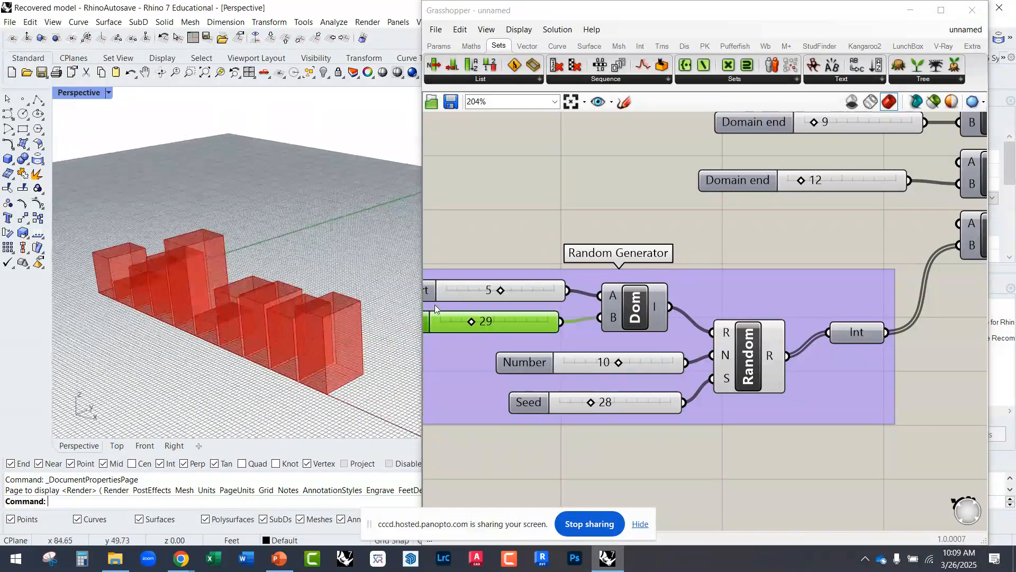
mouse_move(500, 295)
mouse_down()
mouse_move(462, 292)
mouse_move(500, 291)
mouse_up()
drag(623, 311, 617, 316)
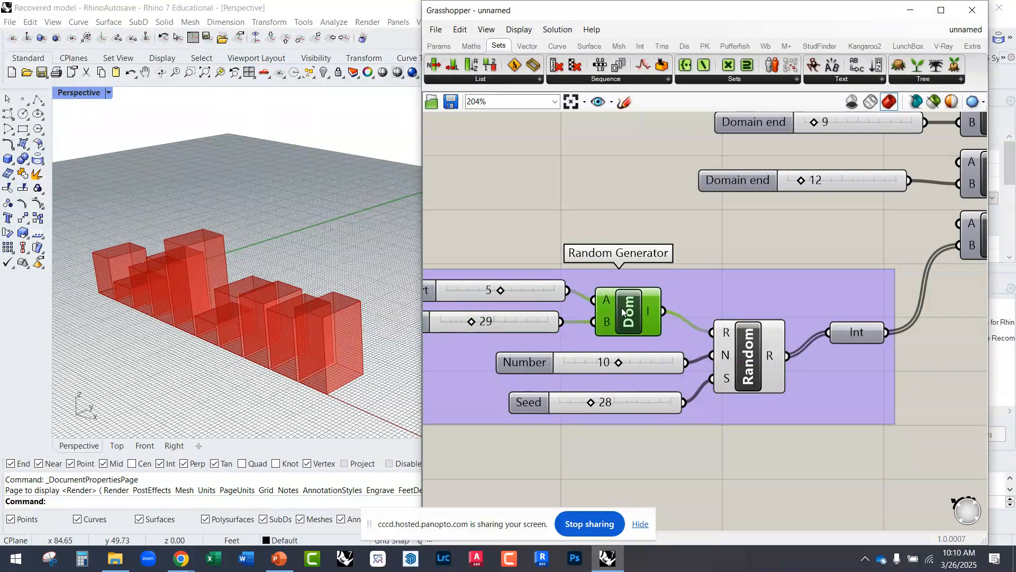
Step: Inspect the varied box heights and trace the Integer output through the Z-direction Construct Domain to the Domain Box
right_drag(271, 344, 253, 325)
right_drag(731, 333, 570, 390)
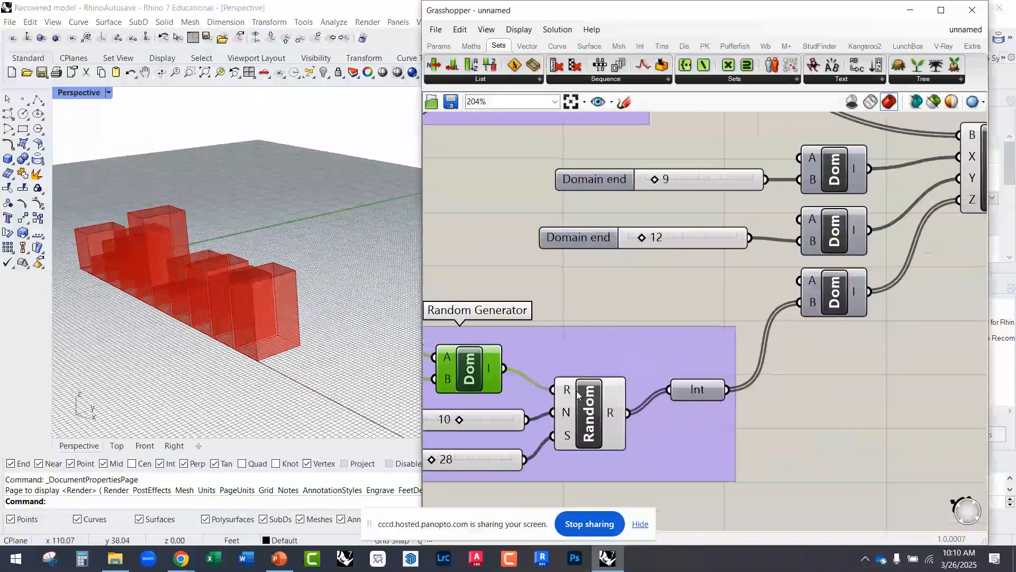
scroll(579, 392, down, 4)
scroll(780, 307, up, 2)
drag(794, 260, 809, 269)
right_drag(185, 301, 262, 307)
right_drag(640, 360, 695, 323)
scroll(722, 338, up, 4)
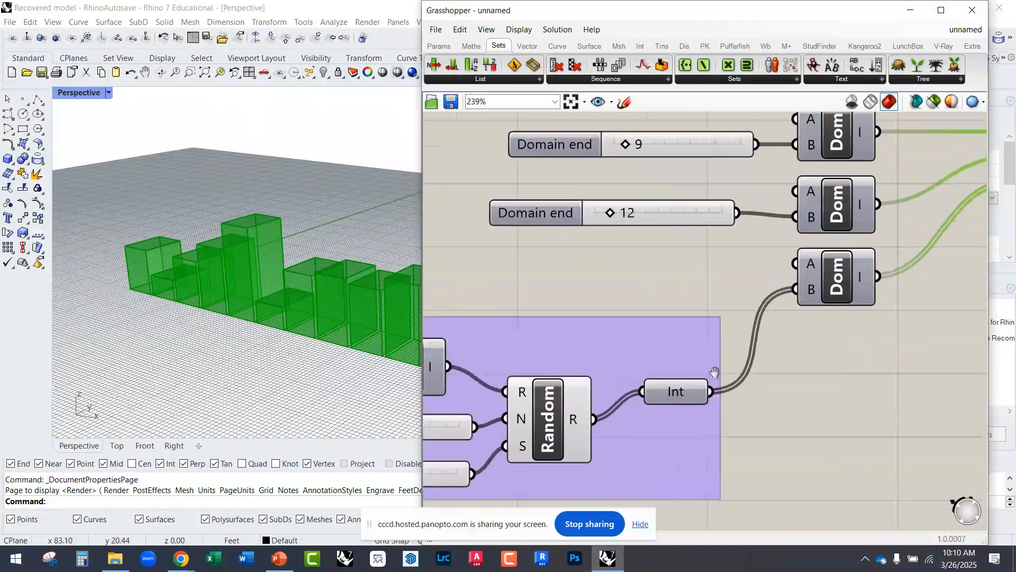
right_drag(729, 253, 708, 267)
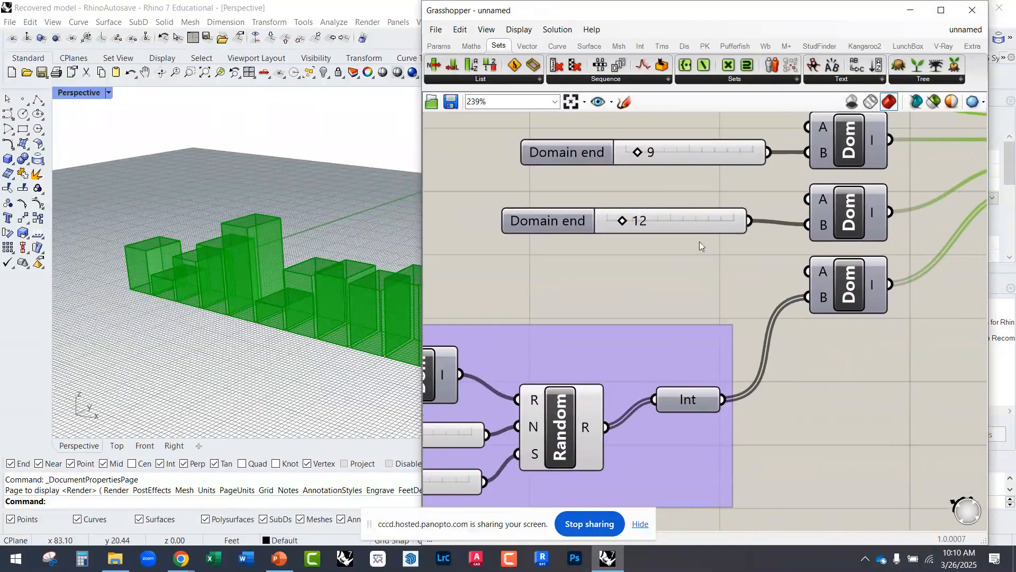
Step: Duplicate the Y-direction slider of 12 below it and wire the copy into the Z-direction Construct Domain's B input, replacing the Integer
click(688, 224)
key(ctrl+v)
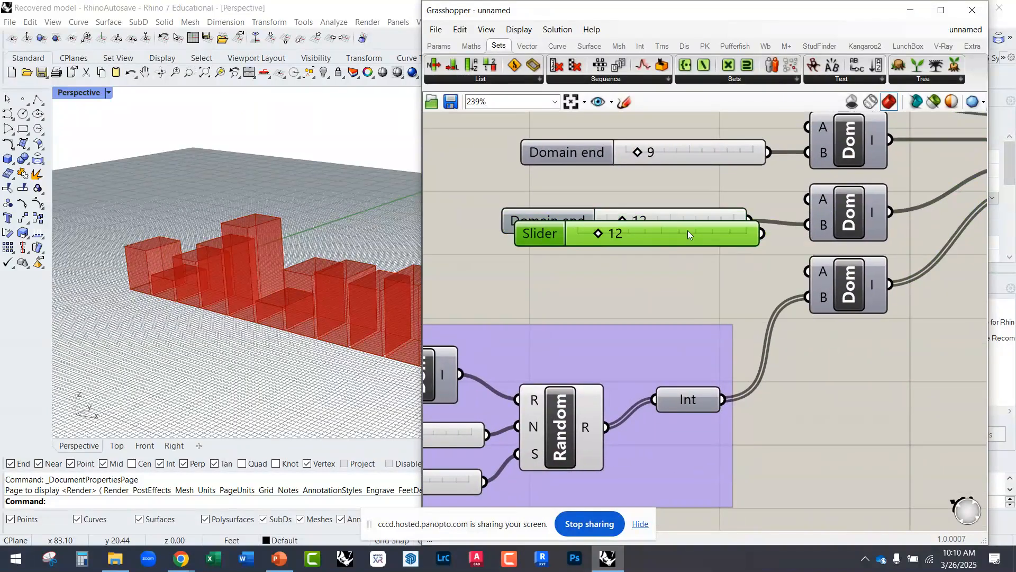
drag(688, 235, 682, 291)
drag(756, 289, 808, 306)
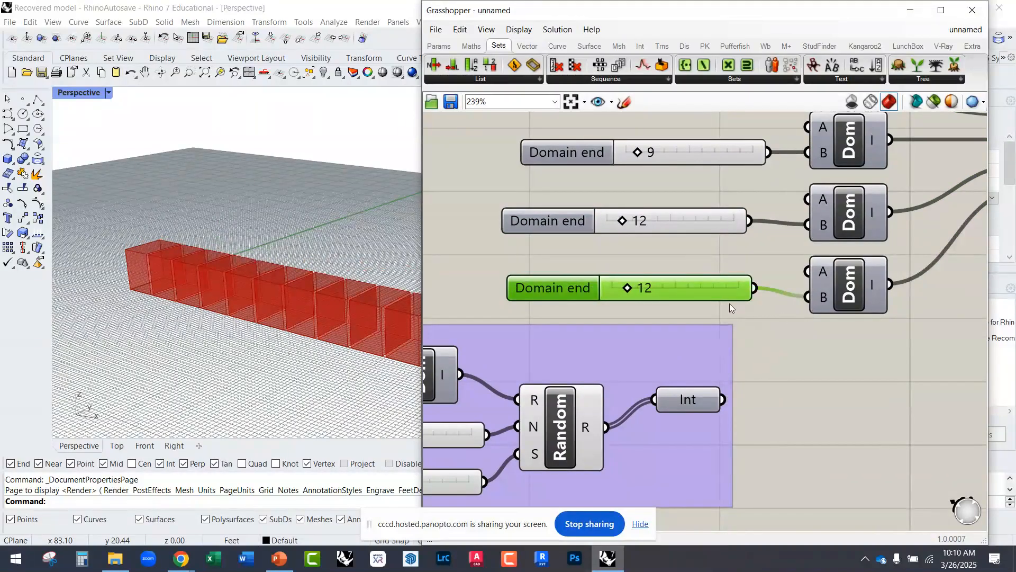
Step: Move the disconnected Random Generator group down and left, clear of the Domain end sliders
scroll(729, 342, down, 5)
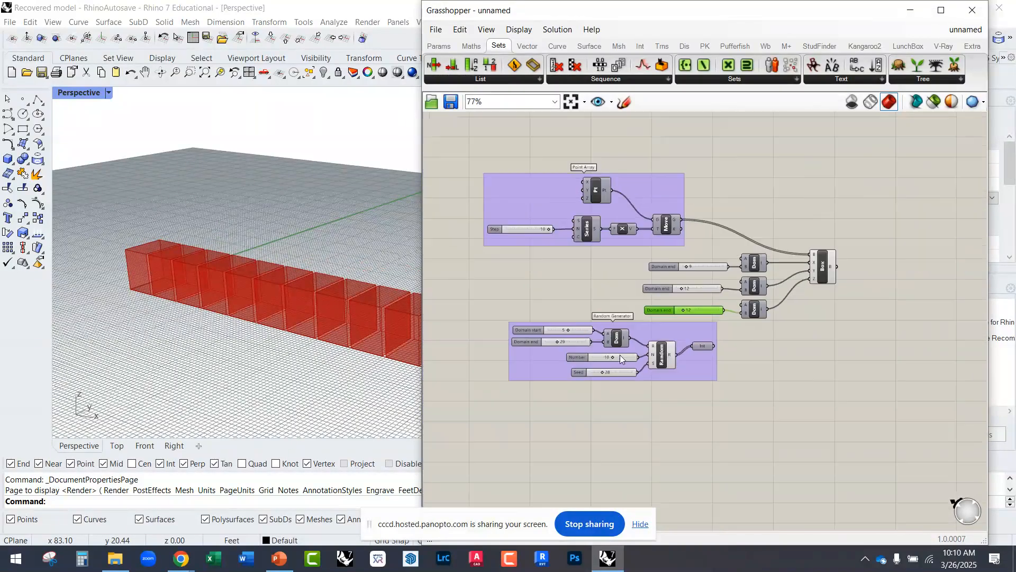
drag(580, 370, 550, 329)
drag(679, 331, 569, 426)
scroll(723, 316, up, 6)
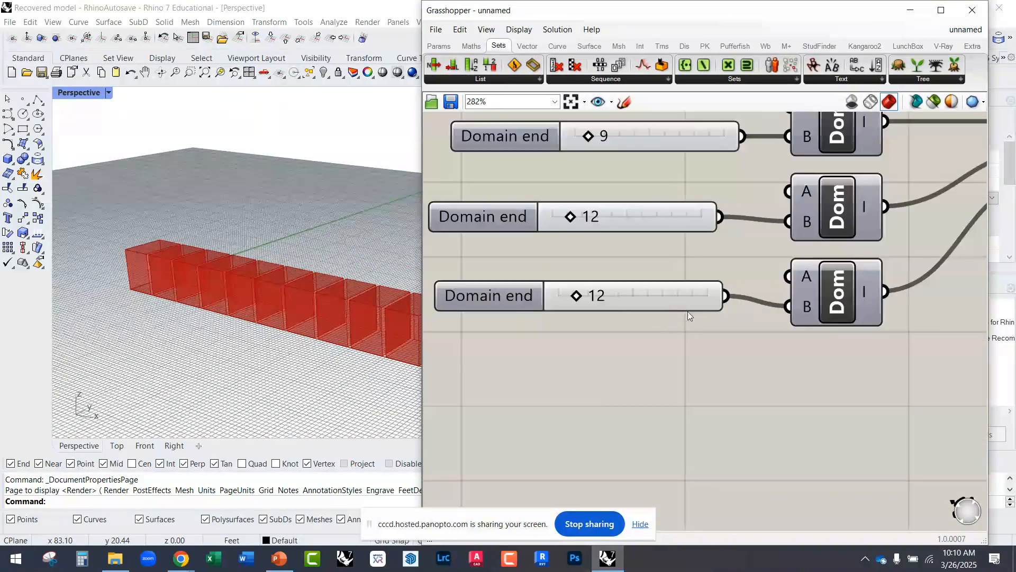
Step: Shift the Z-direction Domain end slider slightly left and check the value its Construct Domain's B input receives
drag(676, 307, 662, 308)
mouse_move(808, 306)
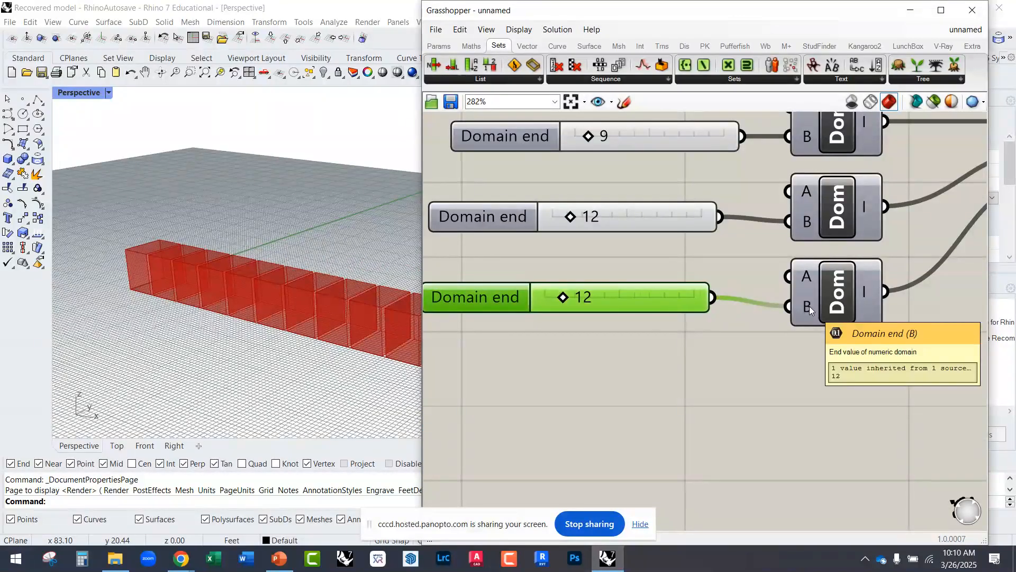
right_drag(798, 316, 762, 318)
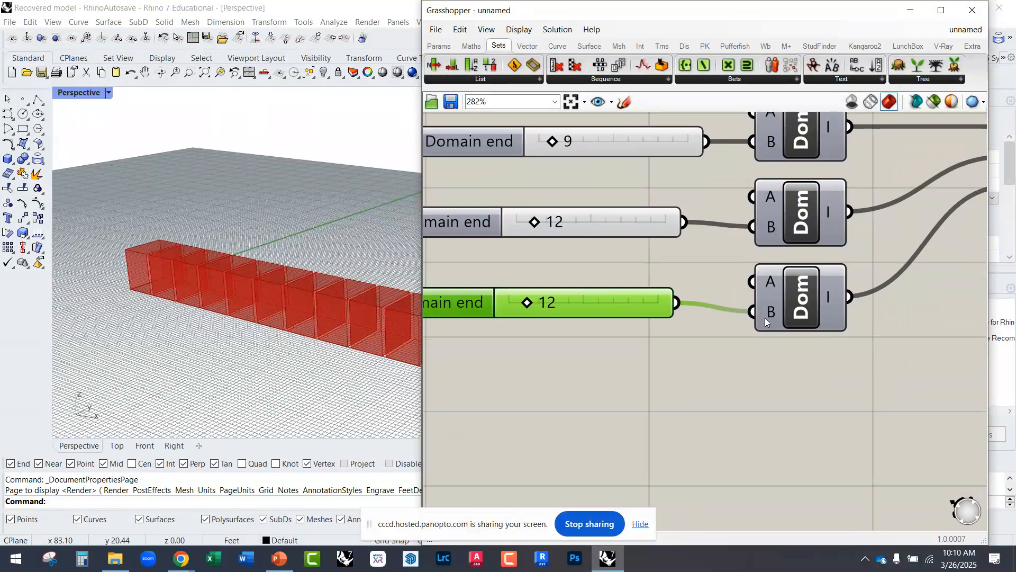
scroll(704, 349, down, 5)
scroll(678, 334, up, 5)
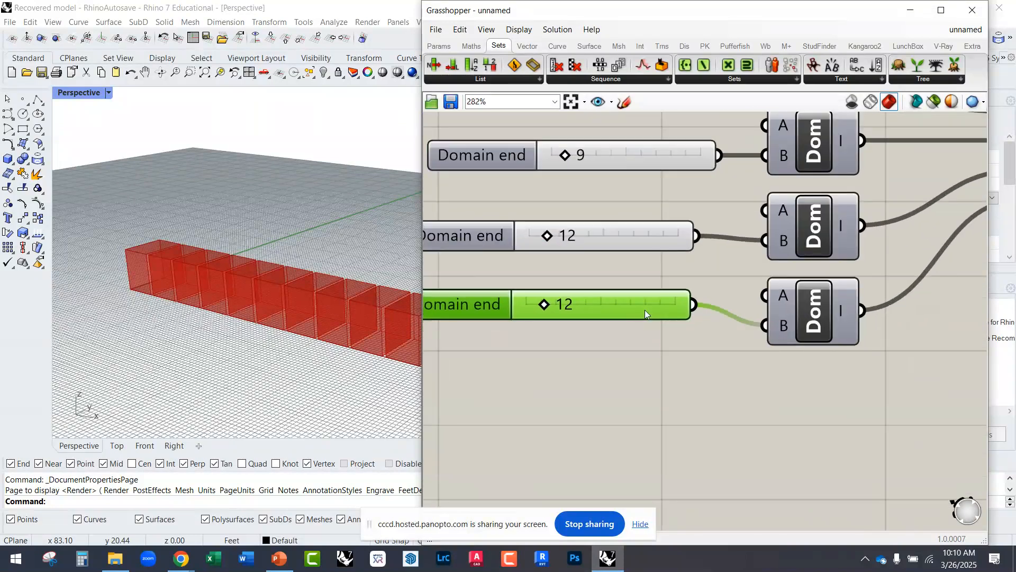
Step: Duplicate the Z-direction slider below it, set the copy to 9 and add it as a second source for the same B input
alt+drag(647, 312, 643, 366)
drag(514, 371, 508, 372)
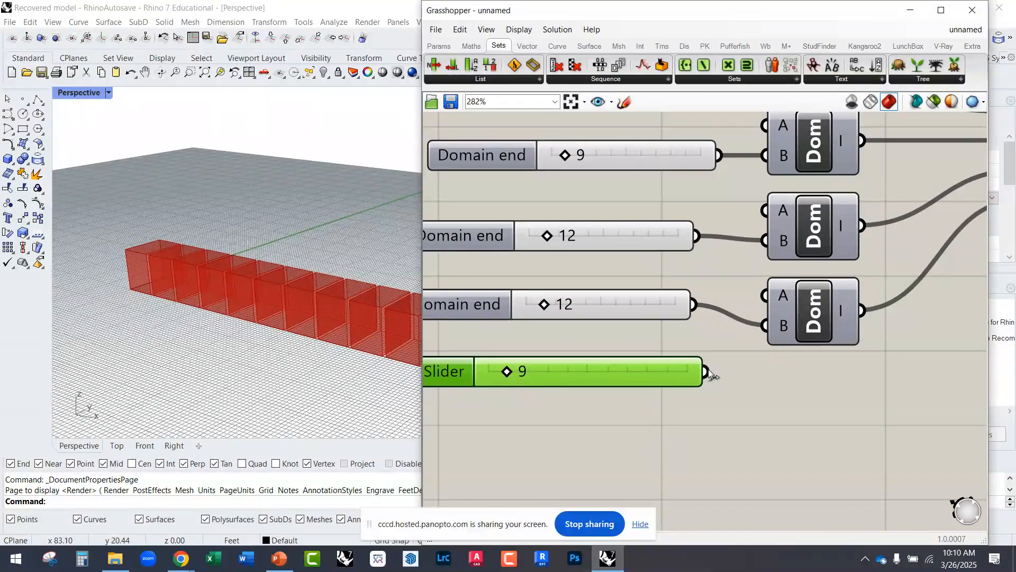
drag(684, 376, 669, 389)
drag(713, 358, 762, 338)
Step: Set the added second slider to 35 and the original Z-direction Domain end slider to 9, and inspect the boxes
drag(538, 387, 576, 385)
mouse_move(545, 303)
mouse_down()
mouse_move(557, 303)
mouse_move(541, 309)
mouse_up()
scroll(270, 339, down, 2)
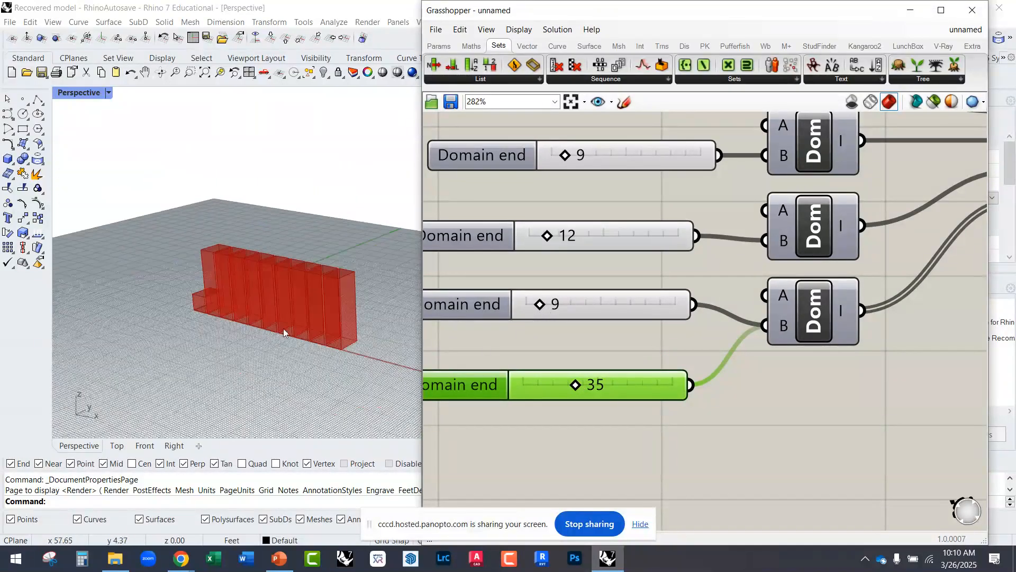
right_drag(587, 330, 516, 350)
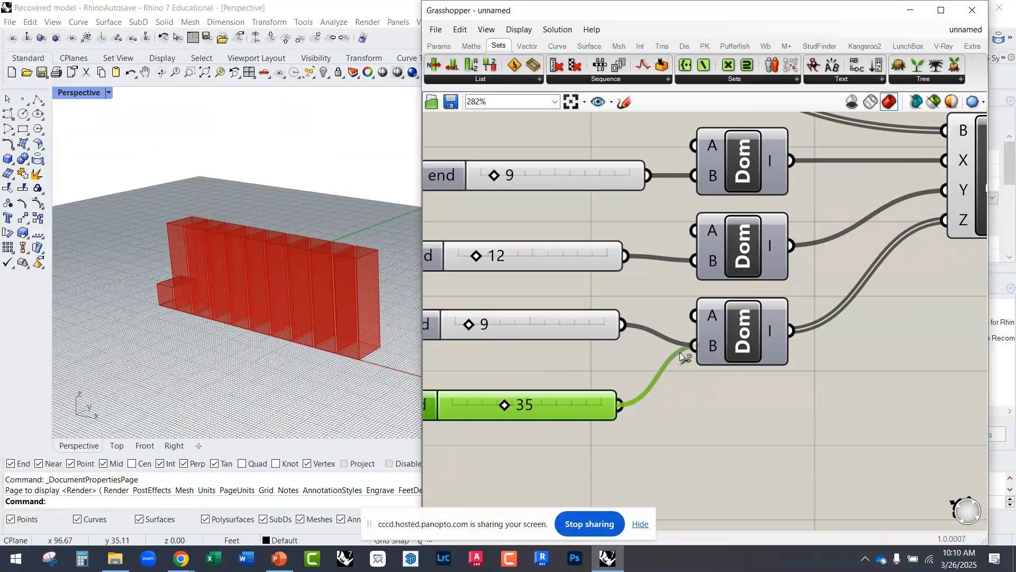
Step: Disconnect the slider of 35 from the Z-direction Construct Domain's B input and delete it
click(585, 334)
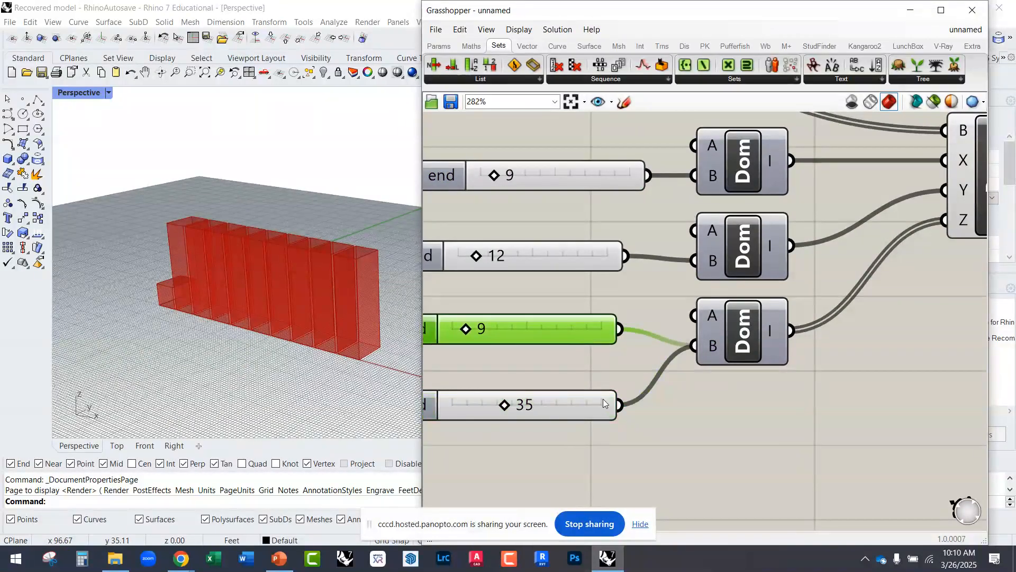
drag(617, 407, 627, 405)
ctrl+drag(673, 357, 681, 356)
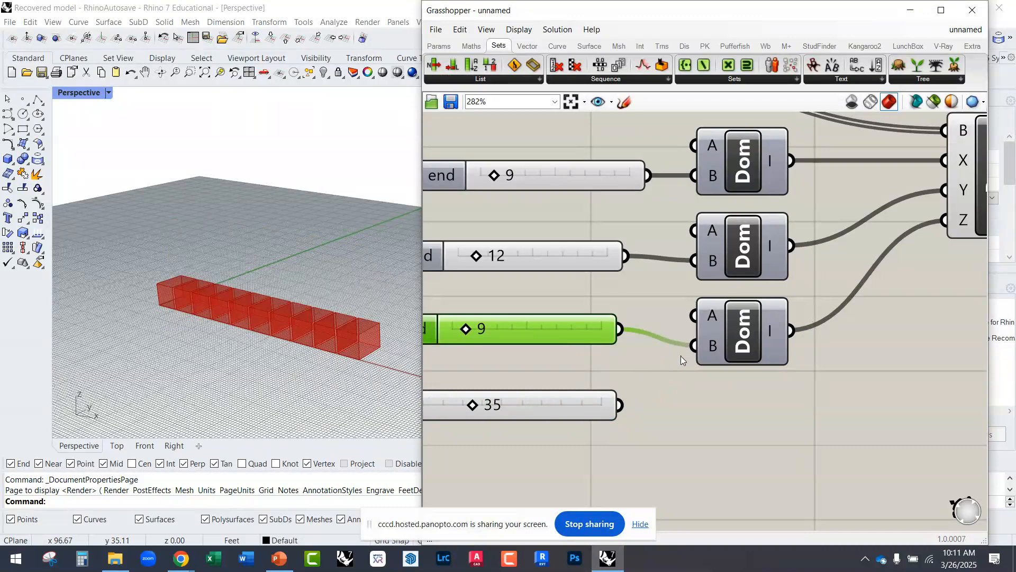
drag(587, 408, 592, 422)
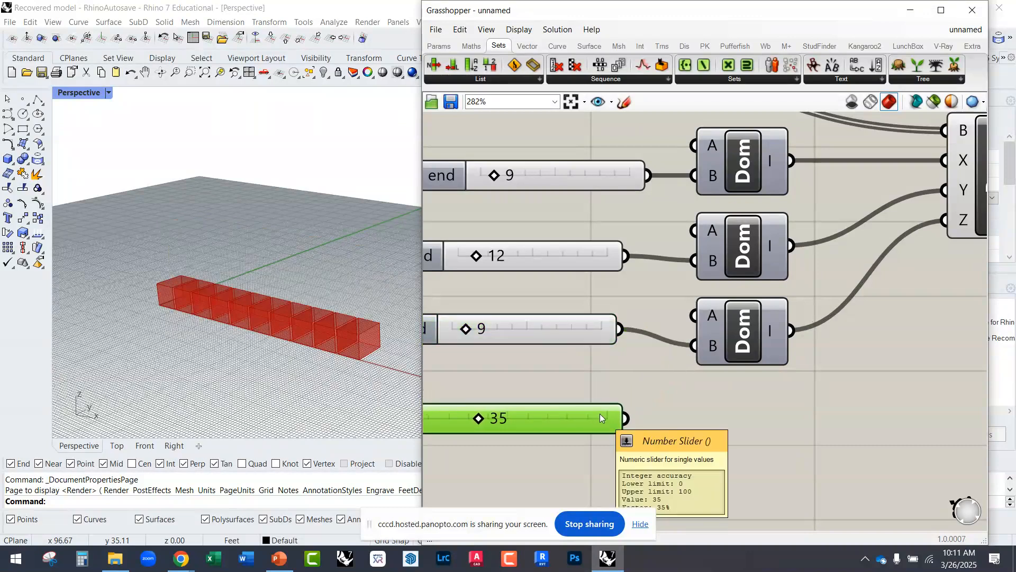
key(Delete)
click(571, 329)
scroll(588, 377, down, 3)
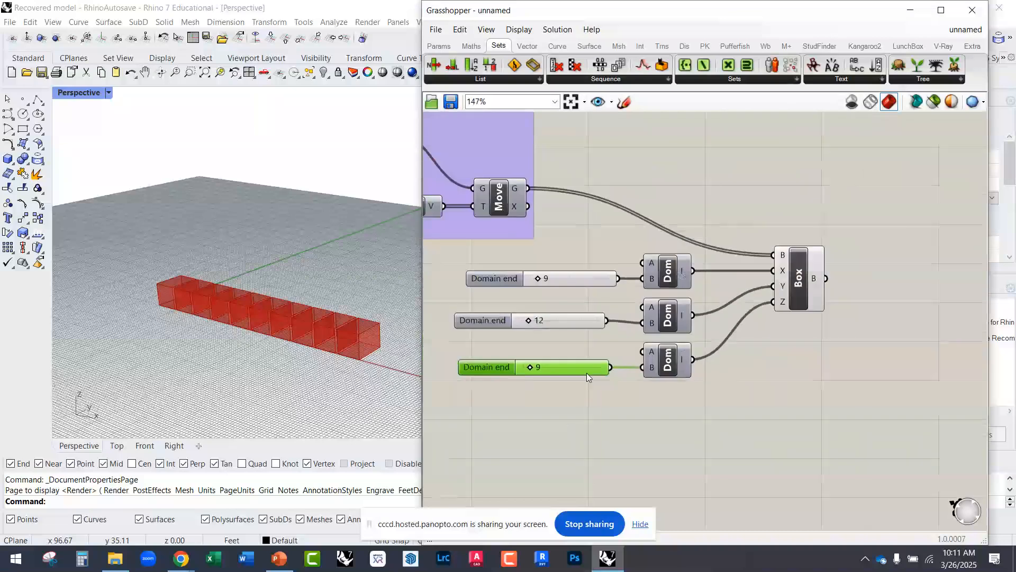
Step: Nudge the Domain Box component up and set the Domain end sliders to 8 for X, 15 for Y and 18 for Z
drag(809, 284, 809, 271)
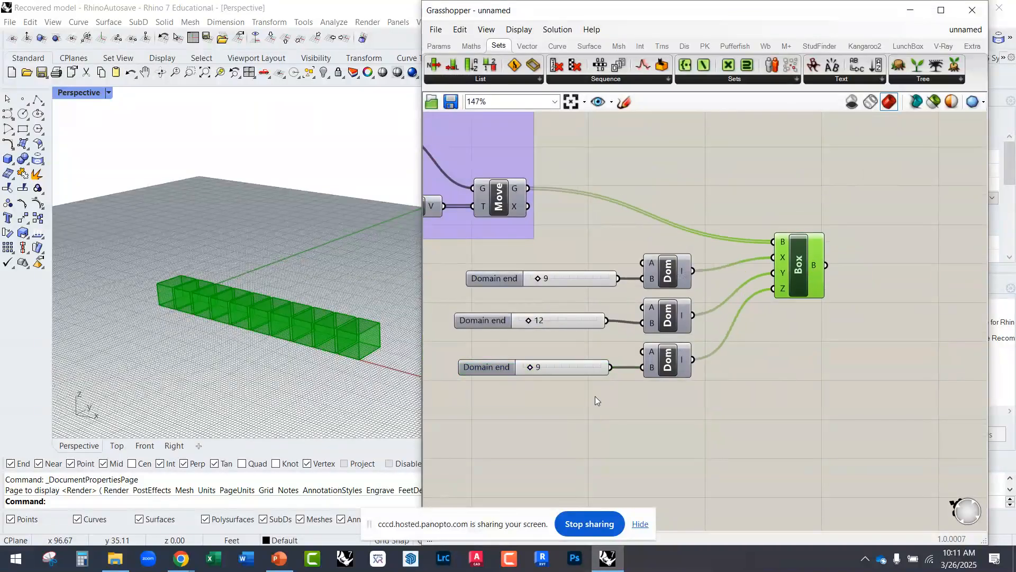
scroll(516, 378, up, 2)
mouse_move(537, 357)
mouse_down()
mouse_move(549, 357)
mouse_move(541, 351)
mouse_up()
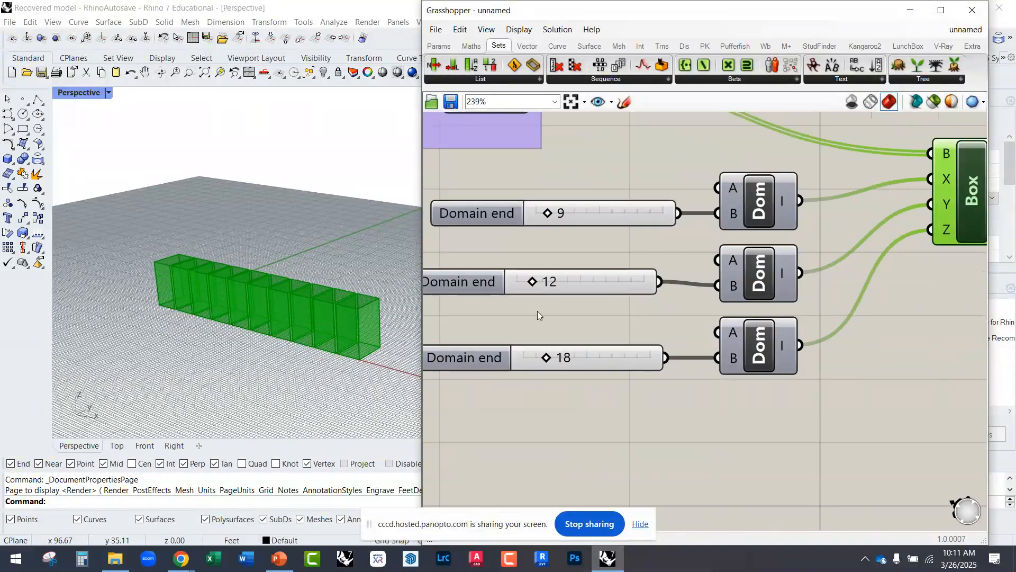
drag(532, 281, 536, 281)
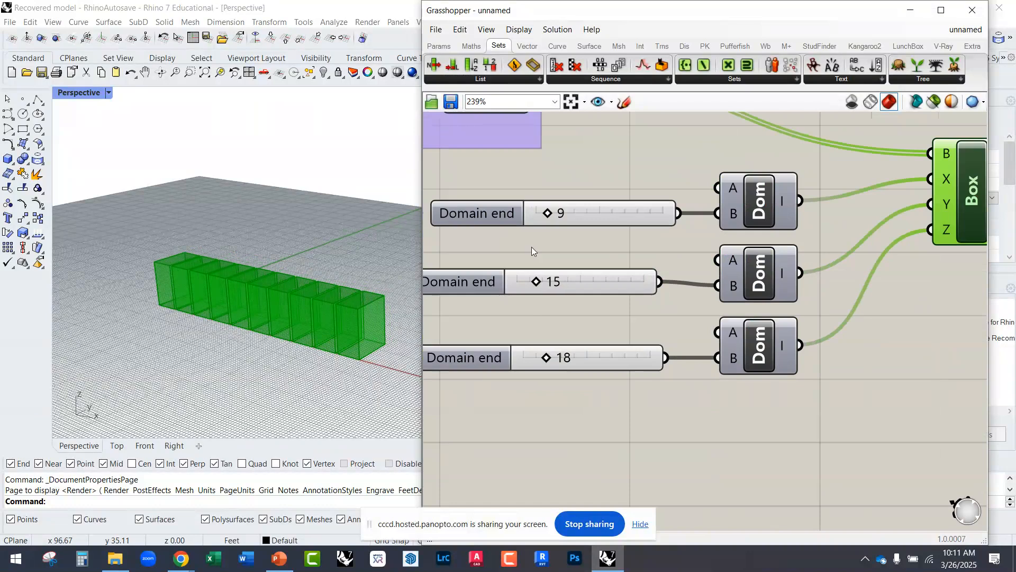
mouse_move(548, 213)
mouse_down()
mouse_move(560, 214)
mouse_move(545, 216)
mouse_up()
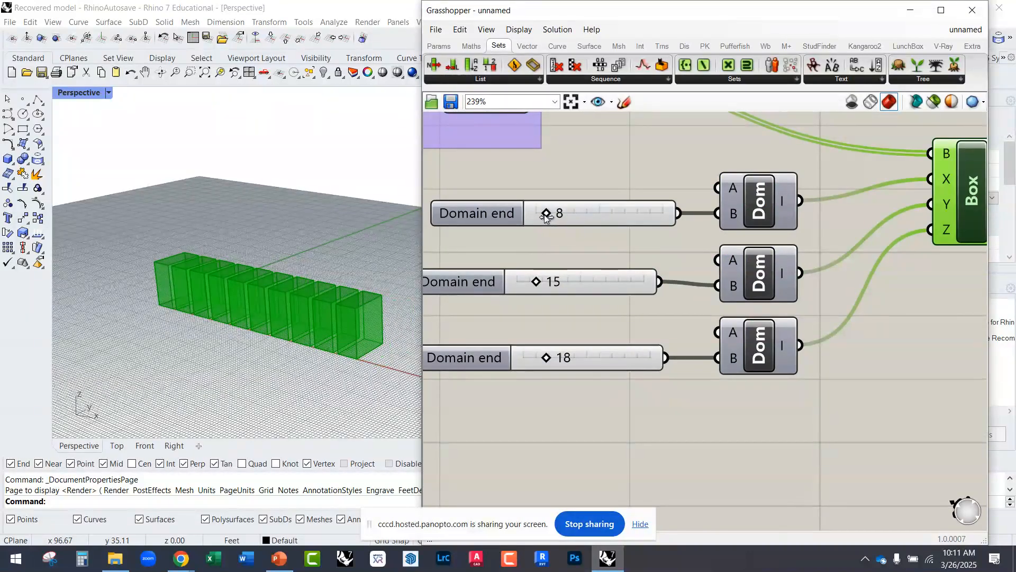
Step: Set the Y-direction Domain end slider to 18 and the X-direction one to 16, and inspect the overlapping boxes
right_drag(487, 288, 664, 394)
scroll(691, 368, down, 2)
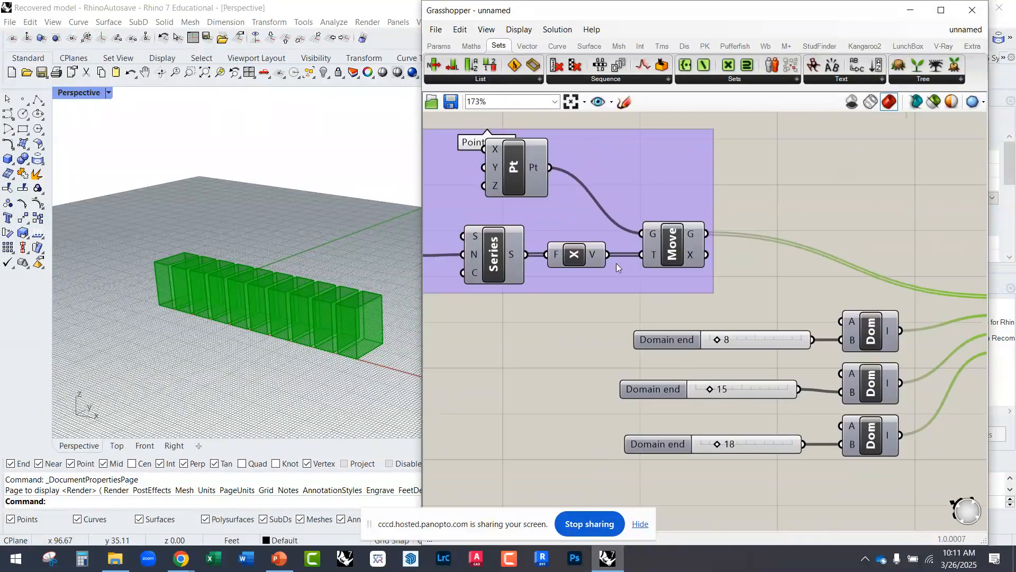
scroll(617, 264, up, 1)
right_drag(311, 321, 319, 318)
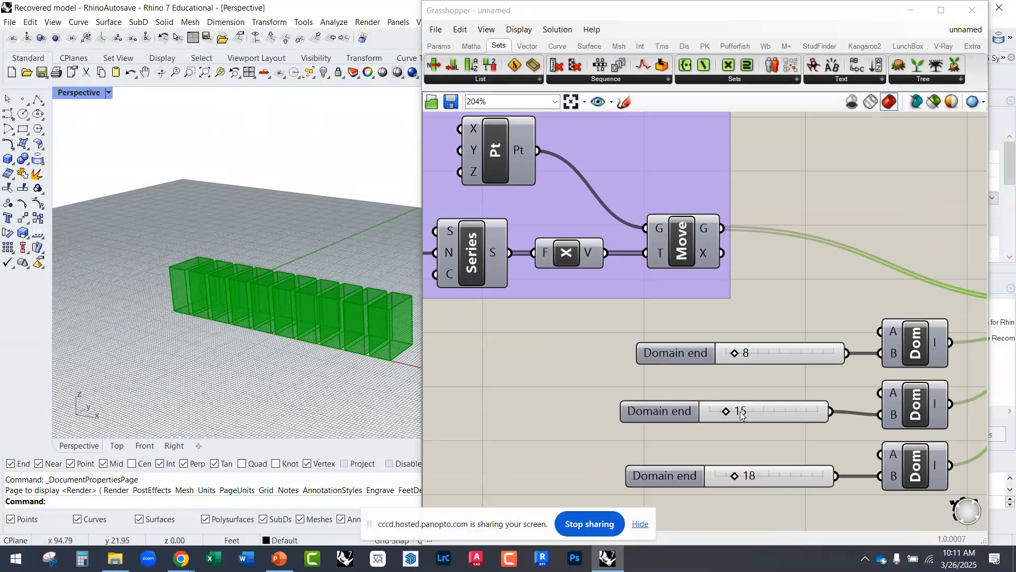
drag(728, 411, 730, 411)
drag(735, 353, 743, 354)
scroll(289, 347, down, 2)
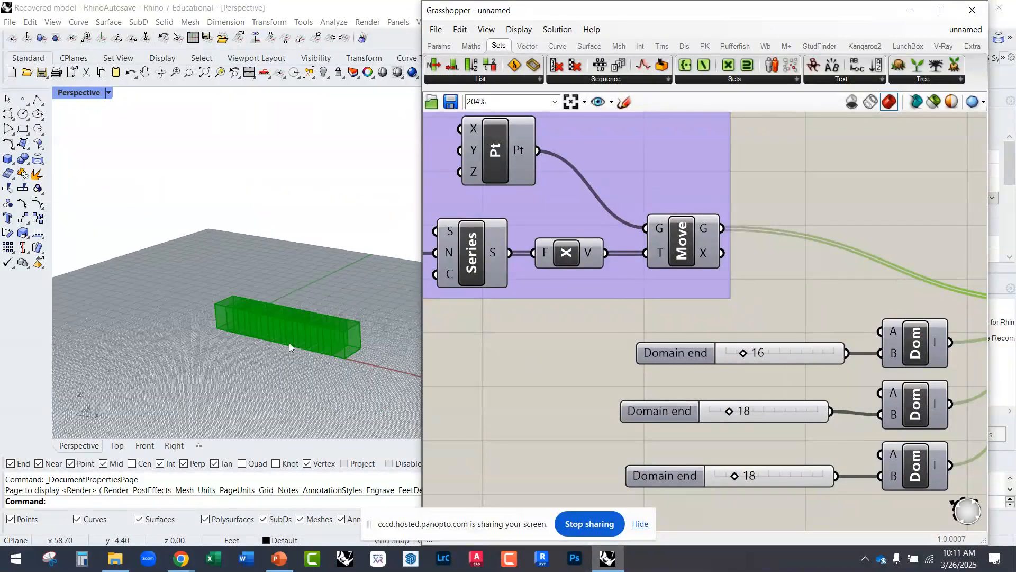
scroll(289, 347, up, 3)
scroll(331, 357, down, 2)
Step: Set the maximum of the Step slider in the Point Array group to 50
right_drag(544, 355, 754, 371)
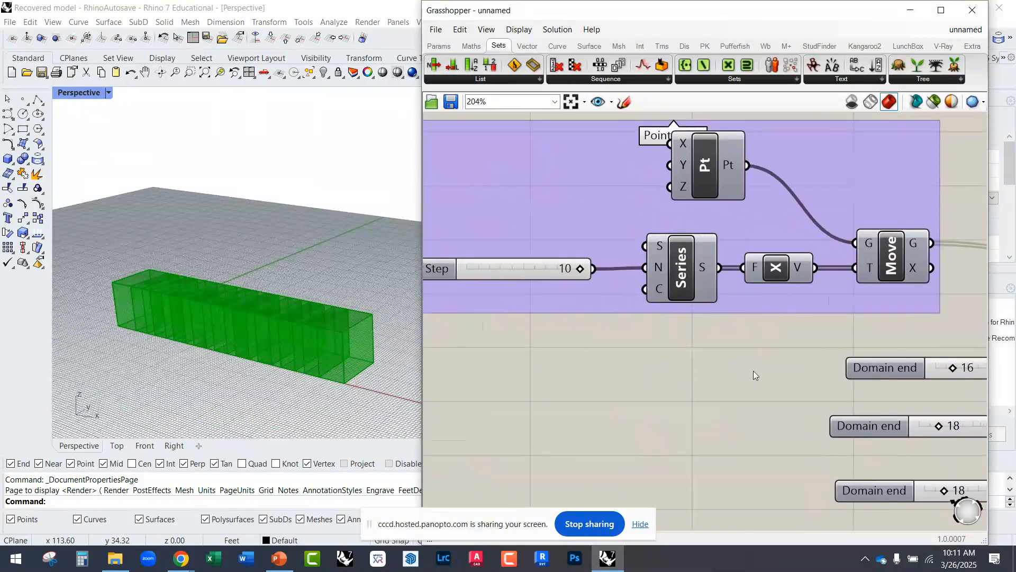
scroll(754, 370, down, 2)
right_drag(891, 276, 792, 260)
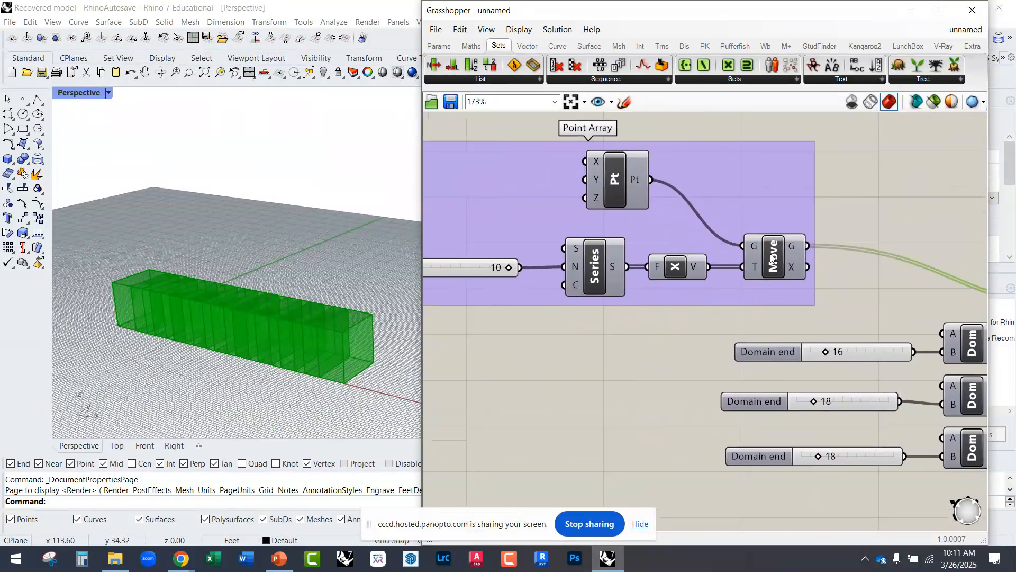
click(770, 254)
right_drag(591, 282, 688, 285)
mouse_move(674, 275)
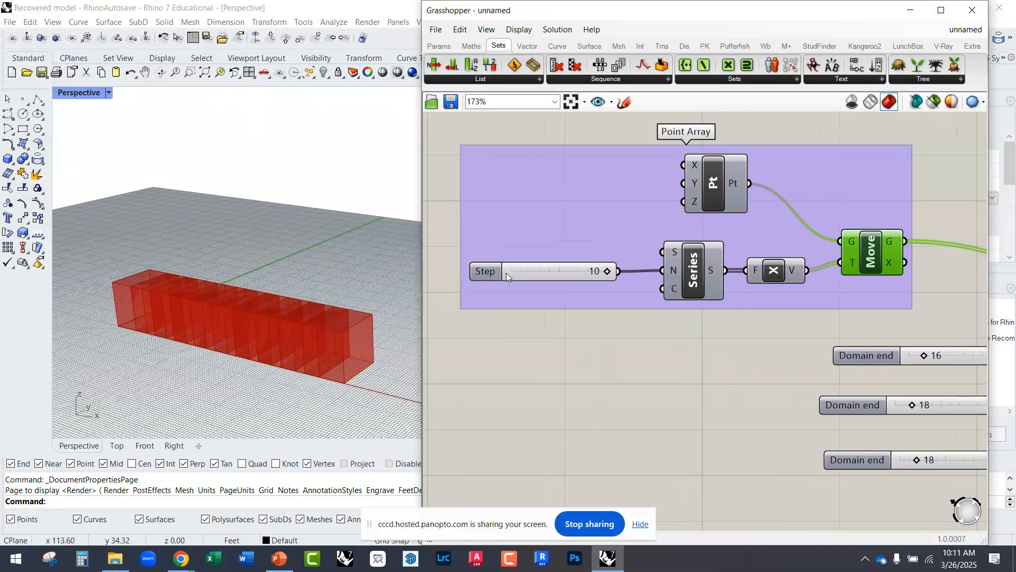
scroll(494, 273, up, 2)
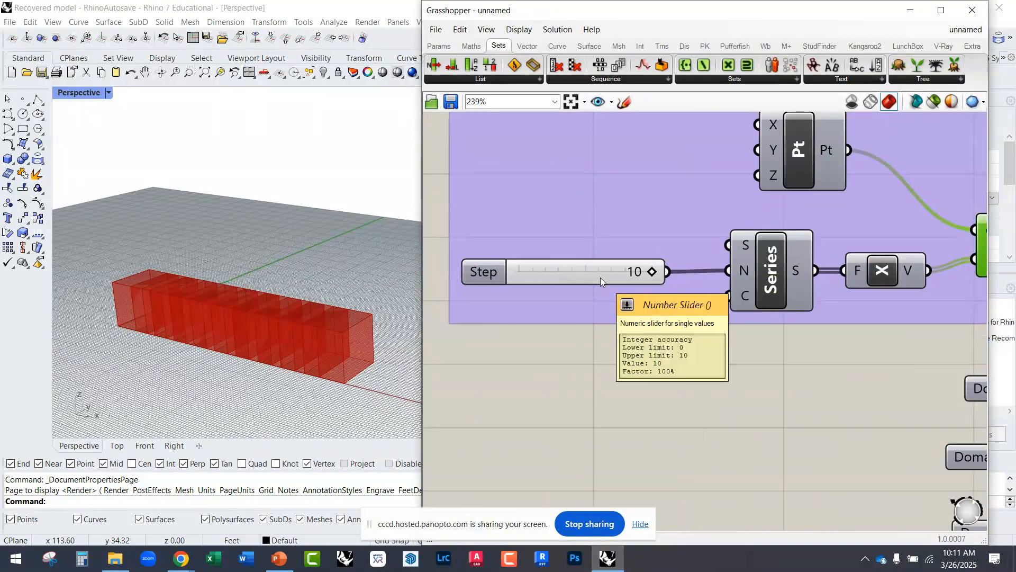
double_click(489, 271)
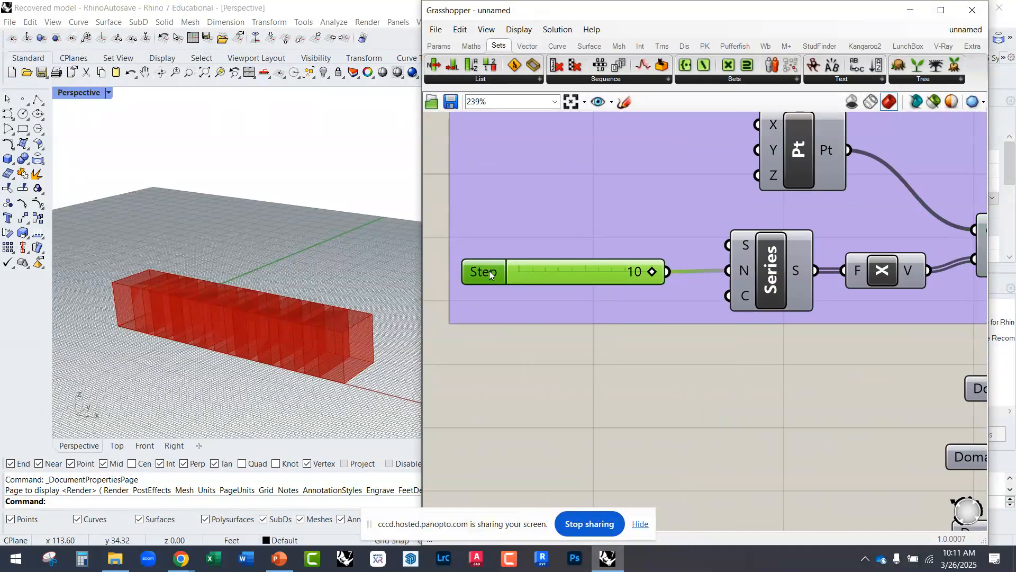
double_click(479, 305)
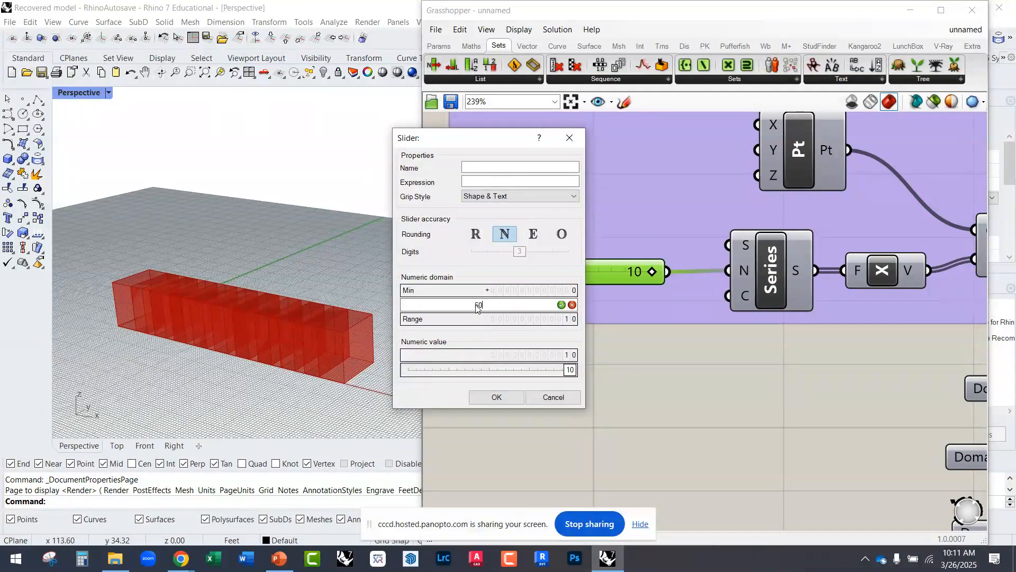
text(50)
click(561, 305)
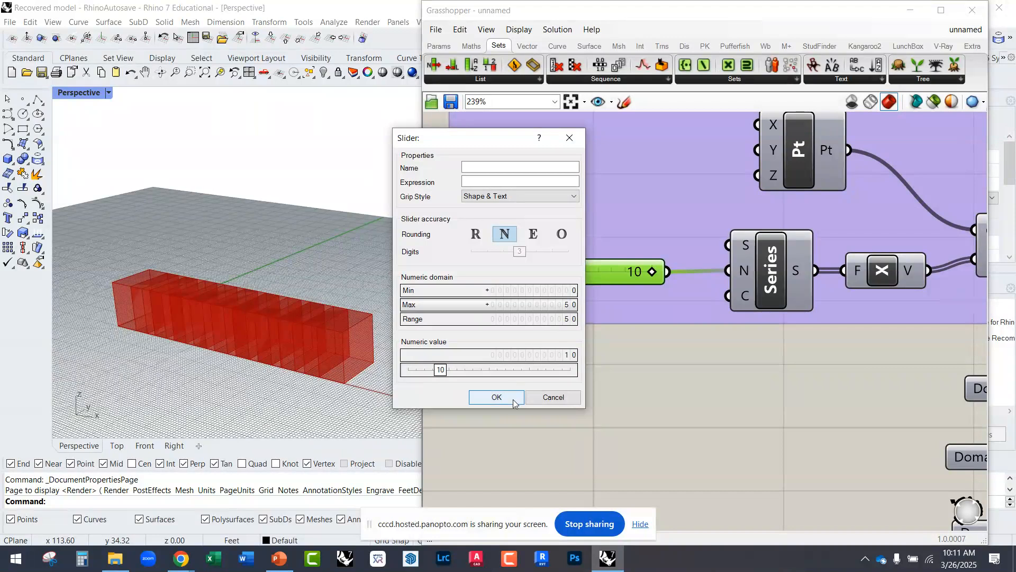
click(497, 397)
Step: Set the Step slider to 20 and inspect the spacing of the boxes along X
drag(546, 272, 572, 279)
scroll(245, 344, down, 3)
scroll(319, 374, up, 5)
scroll(268, 349, down, 5)
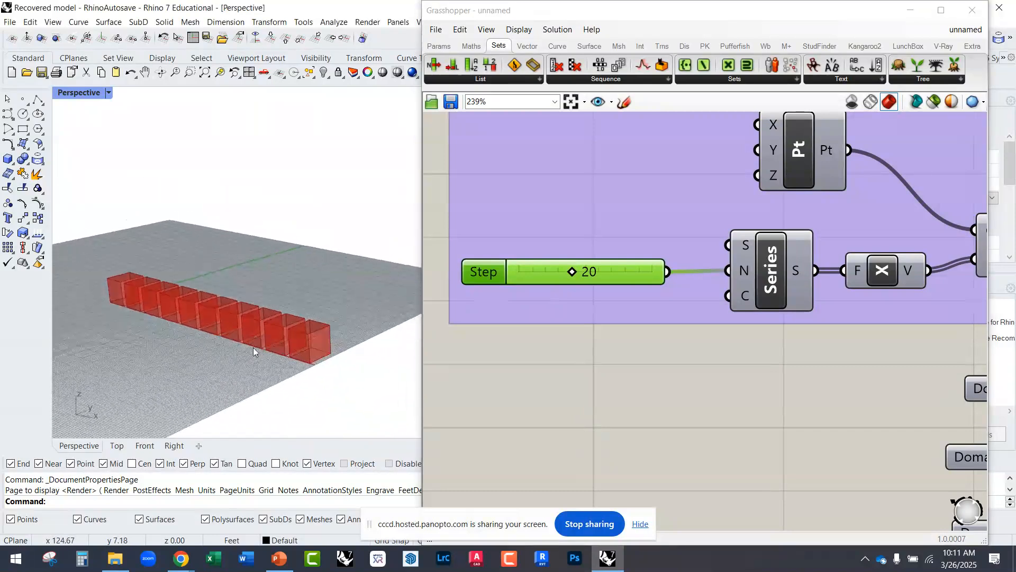
scroll(615, 380, down, 3)
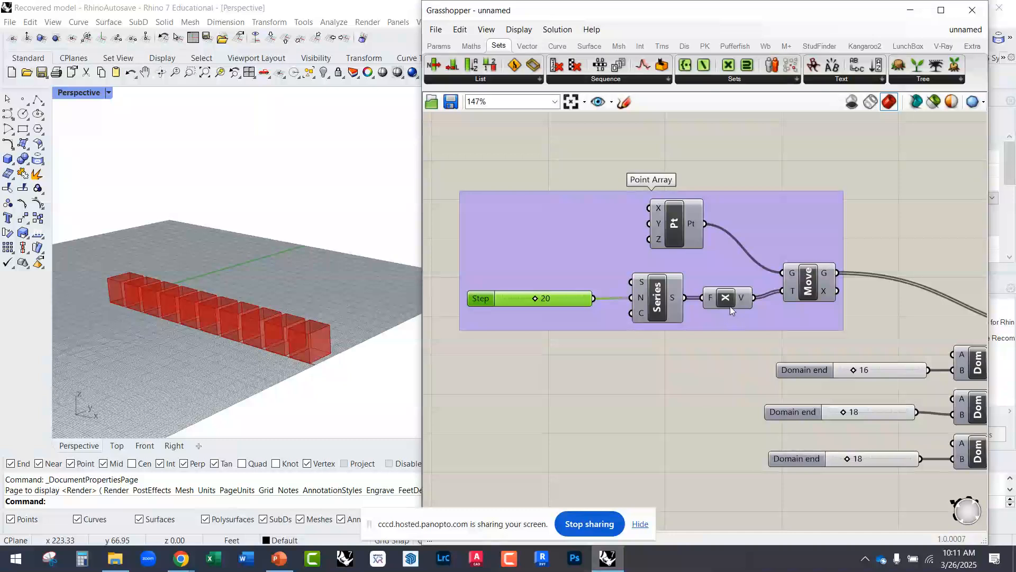
Step: Add a Unit Z component fed by the Series output, connect it to Move's T input, and inspect the vertical stack of boxes
right_drag(716, 327, 634, 334)
scroll(648, 313, up, 3)
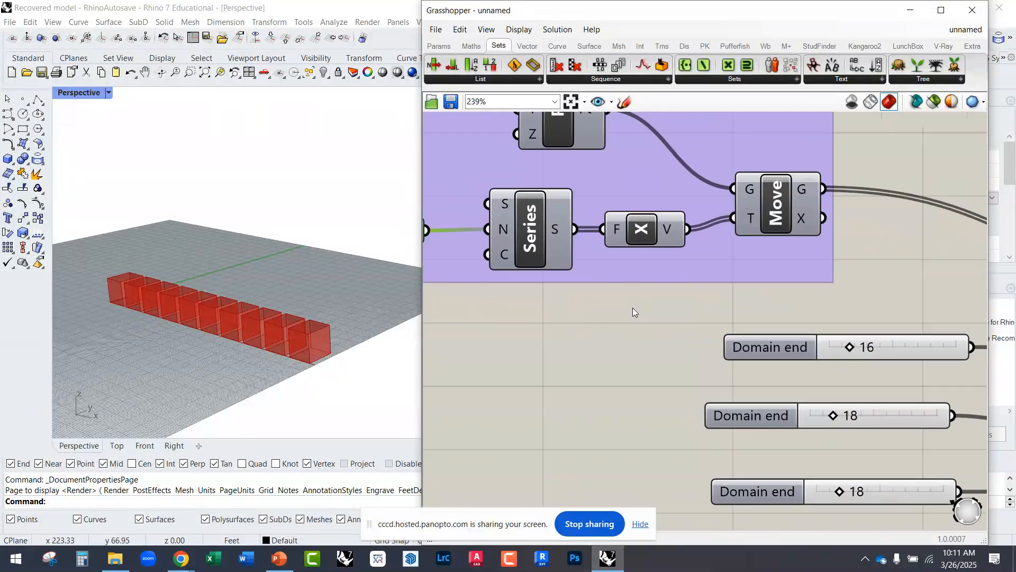
double_click(633, 309)
text(z)
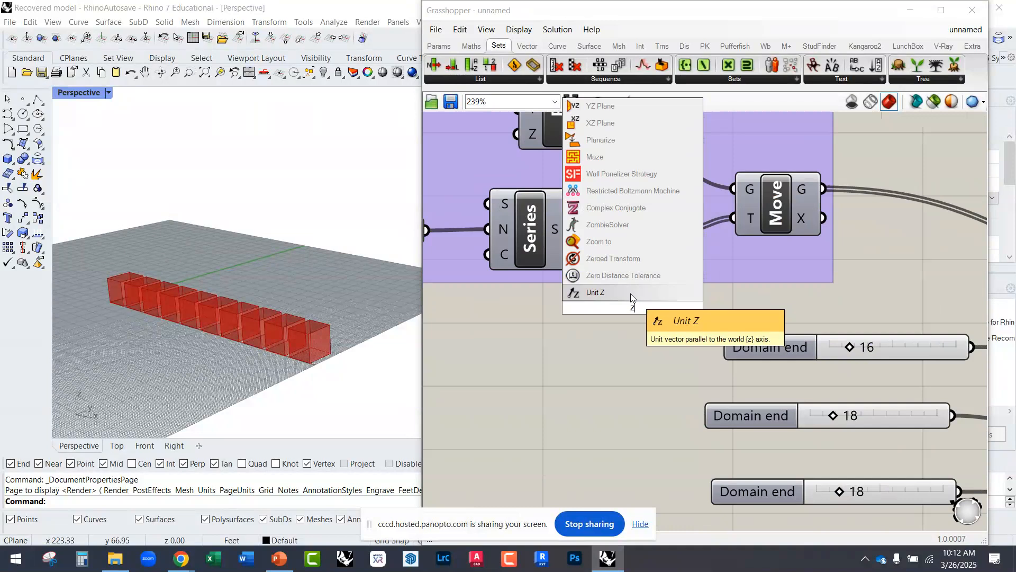
click(631, 294)
drag(590, 308, 575, 229)
drag(675, 307, 733, 218)
drag(677, 239, 686, 228)
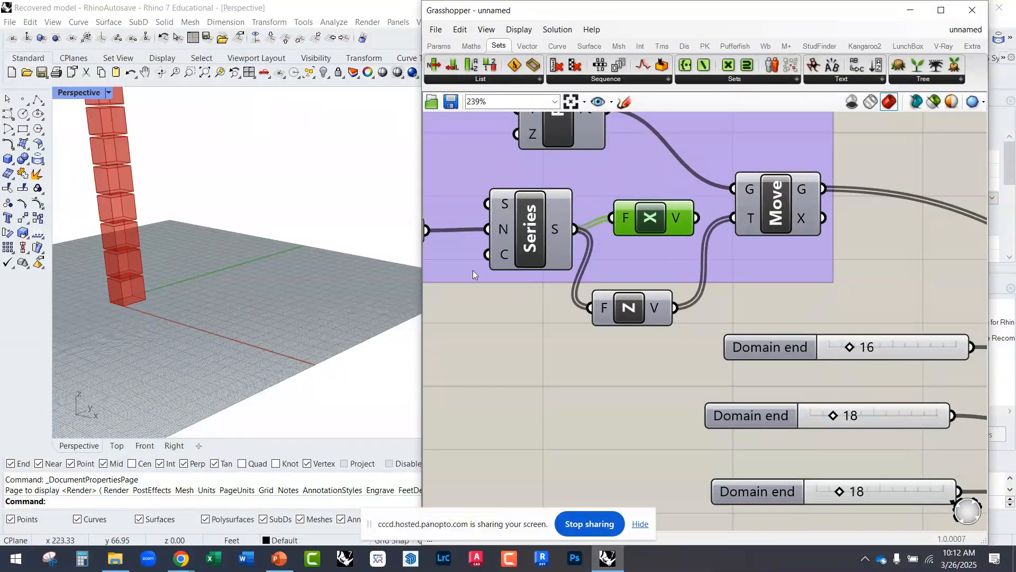
scroll(221, 271, down, 2)
scroll(221, 271, up, 2)
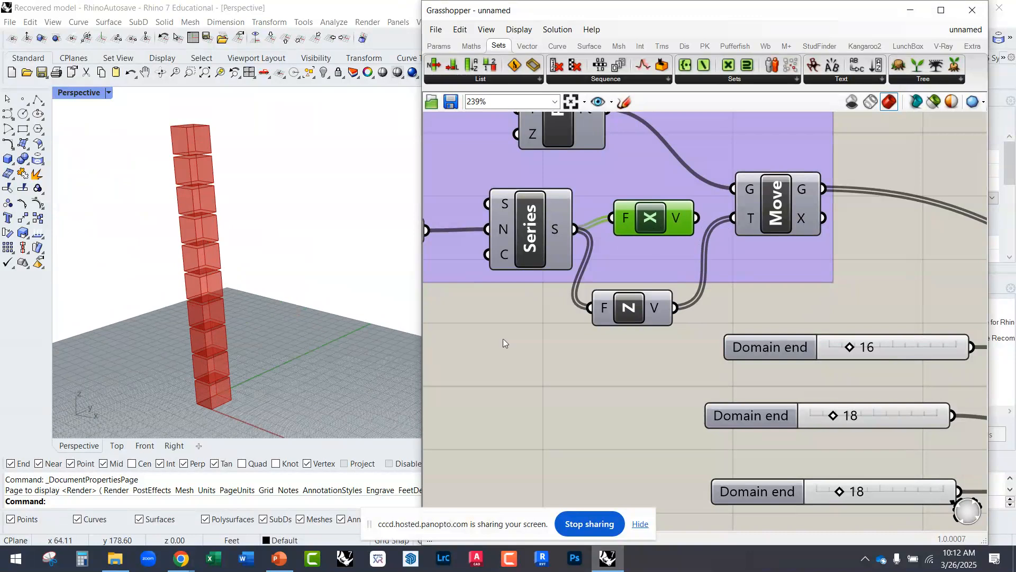
Step: Add a Unit Y component, feed it from the Series output, and connect its vector to Move's T input
double_click(614, 354)
text(unit y)
key(Return)
drag(574, 353, 576, 230)
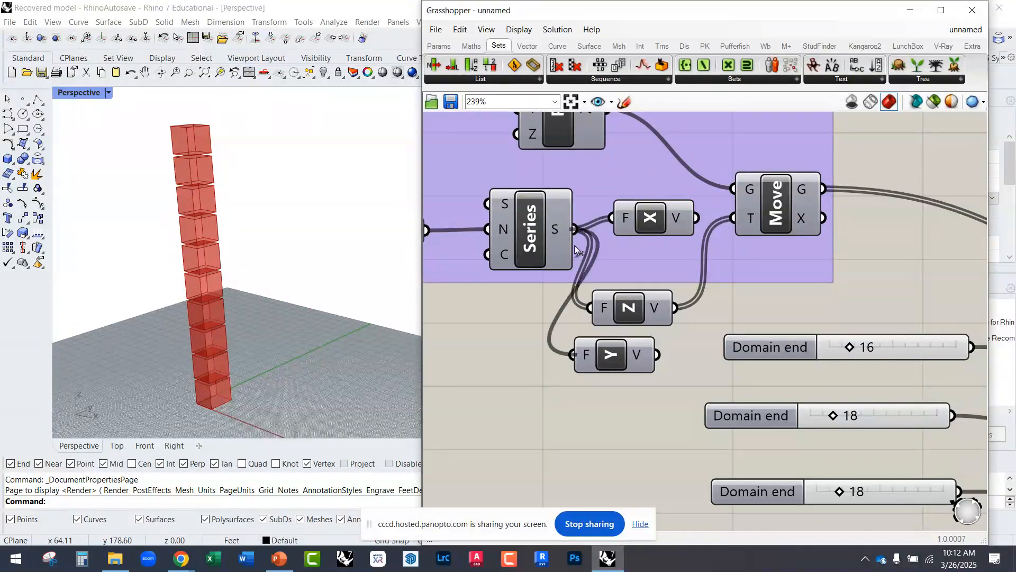
drag(658, 354, 733, 218)
right_drag(274, 393, 281, 423)
Step: Delete the Unit Z component and place Unit Y directly below Unit X in the Point Array group
click(615, 317)
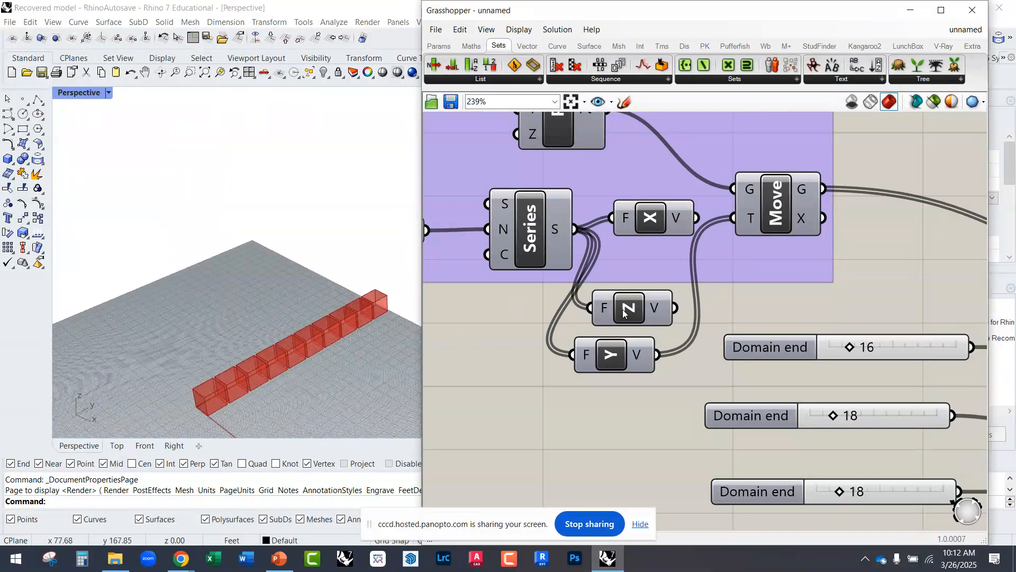
key(Delete)
drag(631, 361, 668, 271)
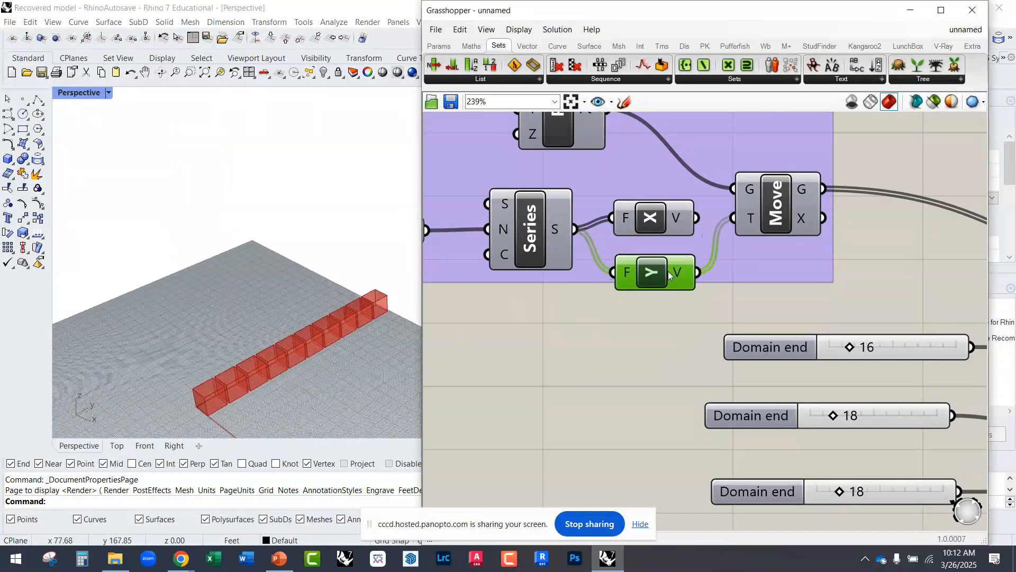
Step: Disconnect Move's geometry output from the Domain Box's B input and nudge the Domain Box slightly down
scroll(609, 286, down, 3)
drag(683, 247, 690, 246)
right_drag(660, 252, 550, 262)
scroll(551, 262, down, 2)
scroll(745, 284, up, 2)
click(825, 321)
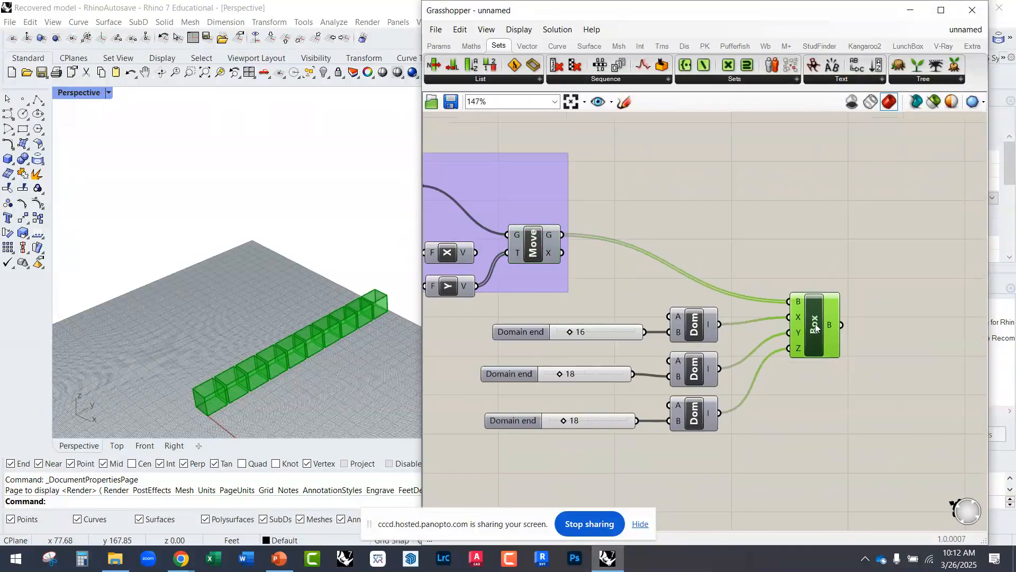
scroll(751, 317, down, 2)
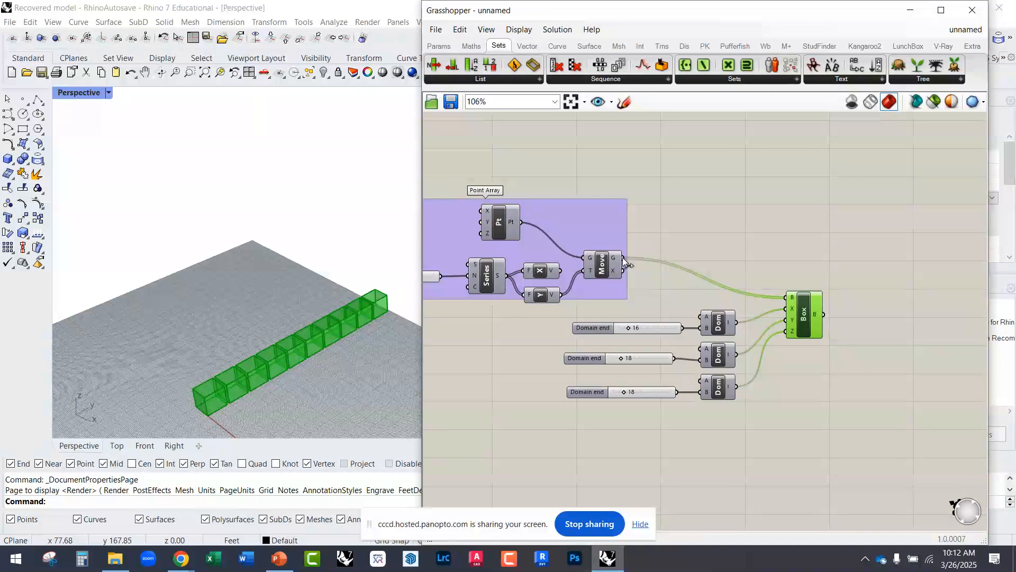
drag(623, 258, 788, 336)
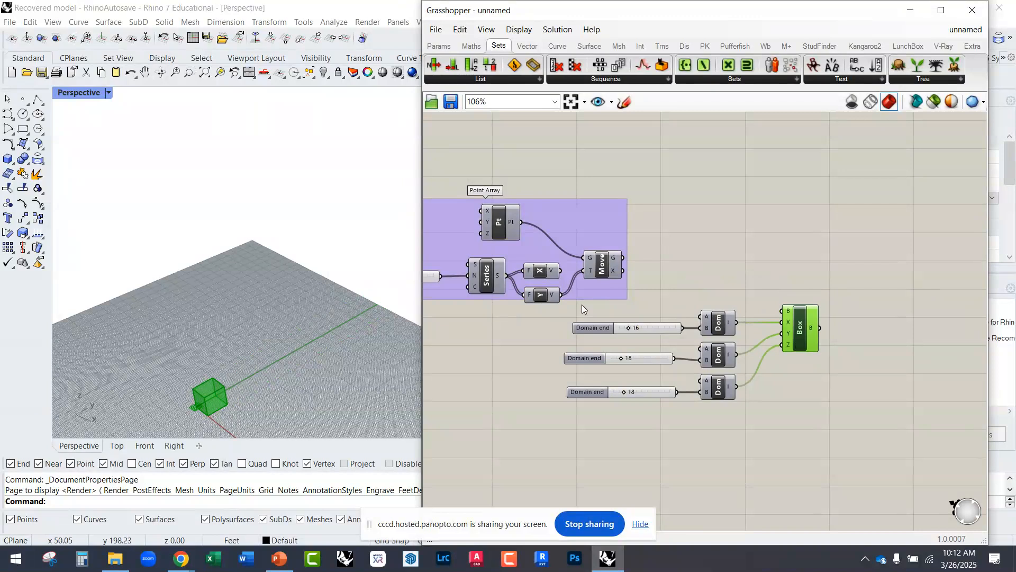
scroll(671, 293, down, 2)
scroll(671, 293, up, 3)
Step: Move the three Domain end sliders, their Construct Domains and the Domain Box away from the Point Array and group them
drag(920, 467, 606, 312)
right_drag(777, 343, 640, 297)
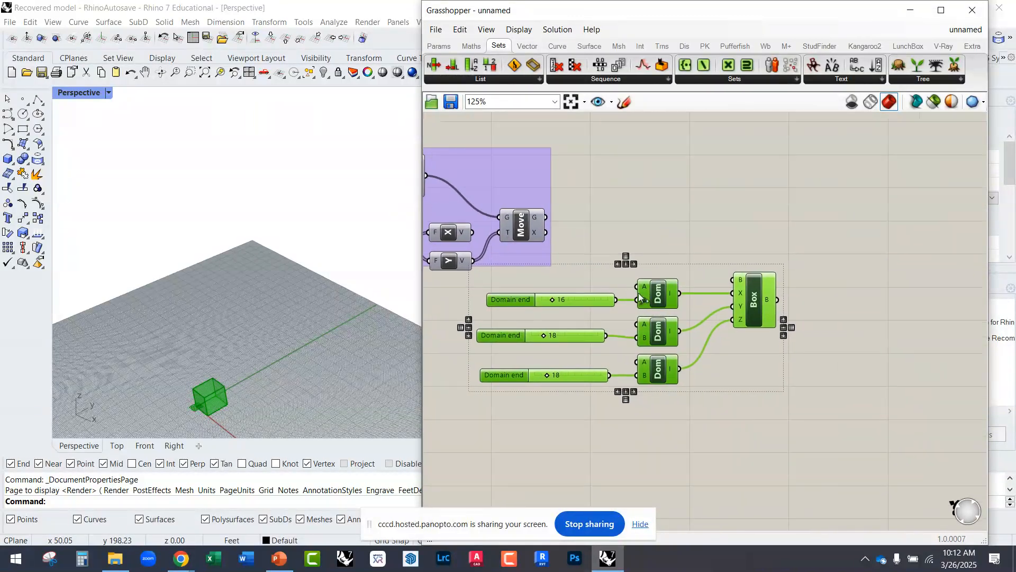
drag(661, 302, 785, 346)
middle_click(784, 253)
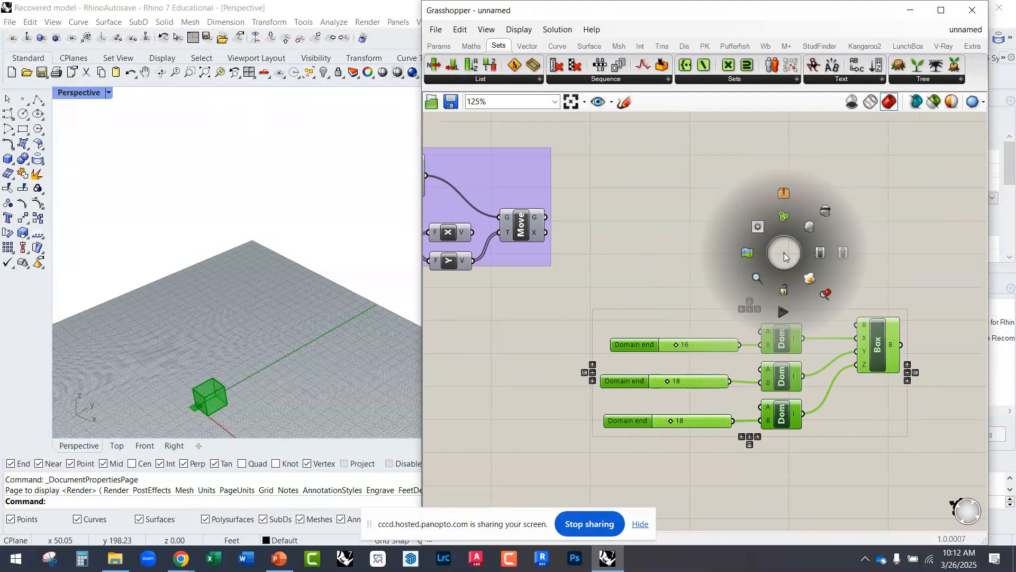
click(790, 223)
Step: Name the new group "Create Box"
scroll(823, 324, up, 2)
click(819, 321)
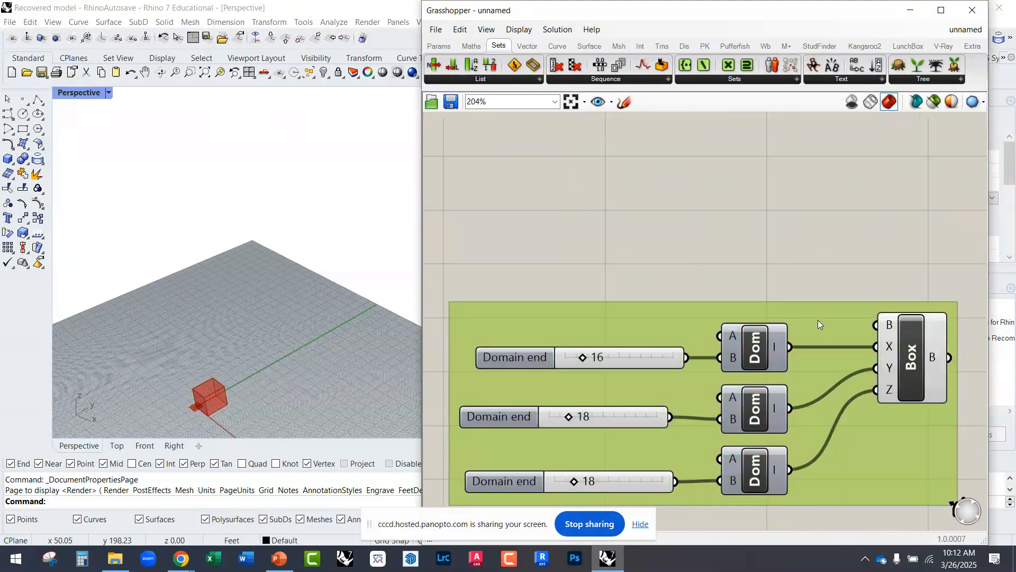
right_click(810, 314)
text(Create Box)
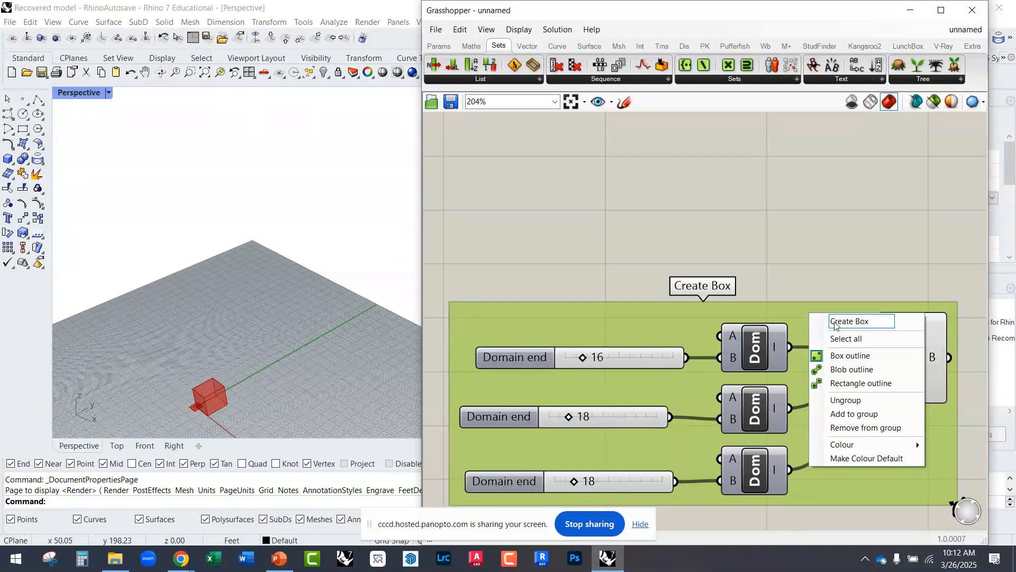
key(Return)
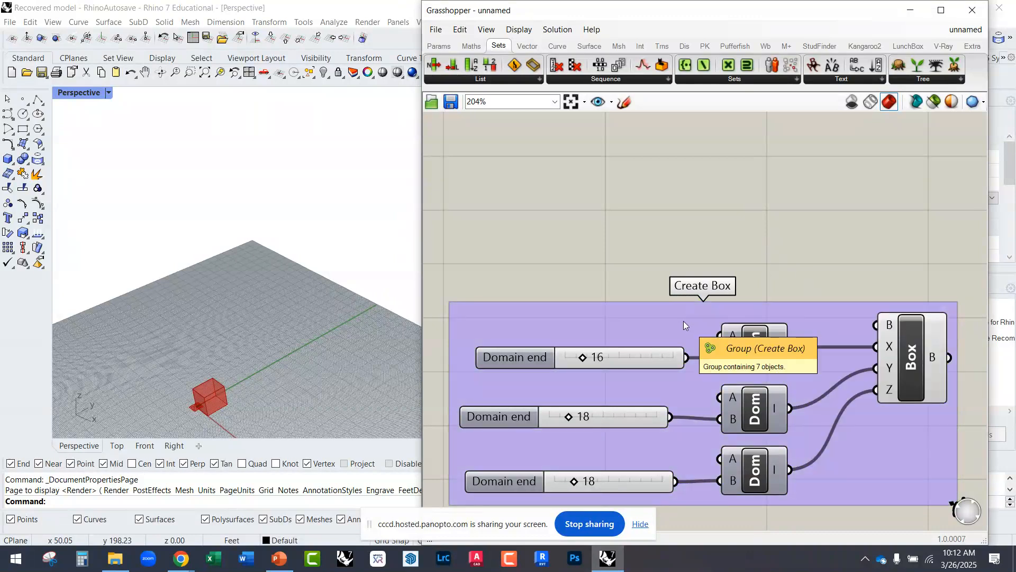
Step: Move the Create Box group farther from the Point Array group to free up canvas space
scroll(682, 320, down, 4)
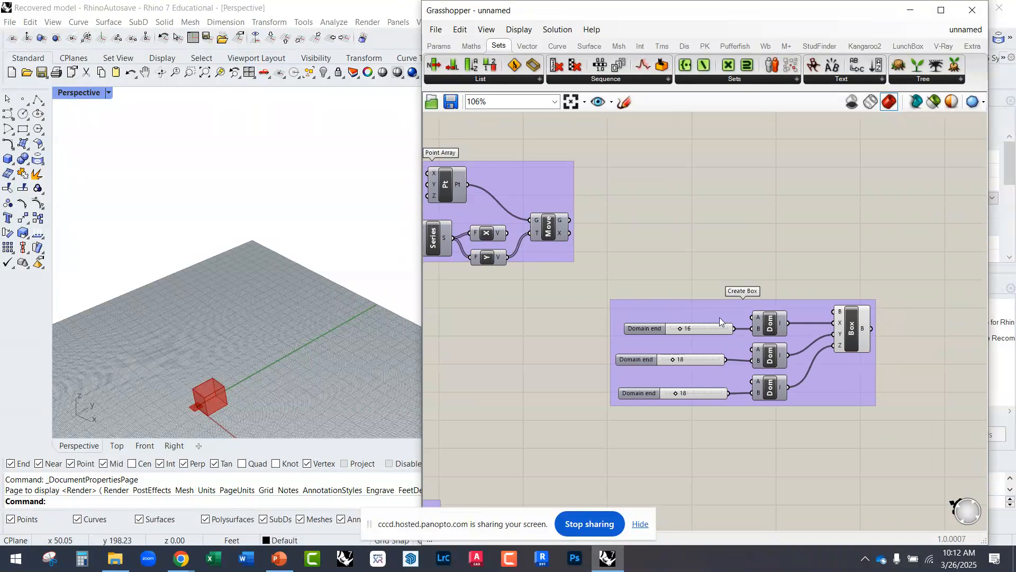
mouse_move(716, 316)
mouse_down()
mouse_move(754, 299)
mouse_move(735, 310)
mouse_up()
scroll(619, 293, up, 3)
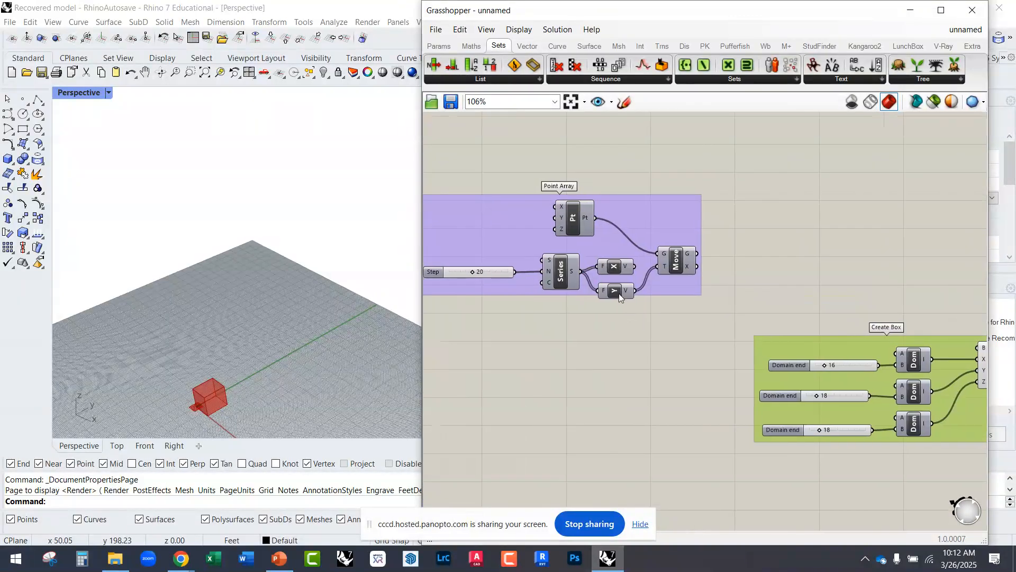
click(619, 282)
scroll(636, 262, down, 3)
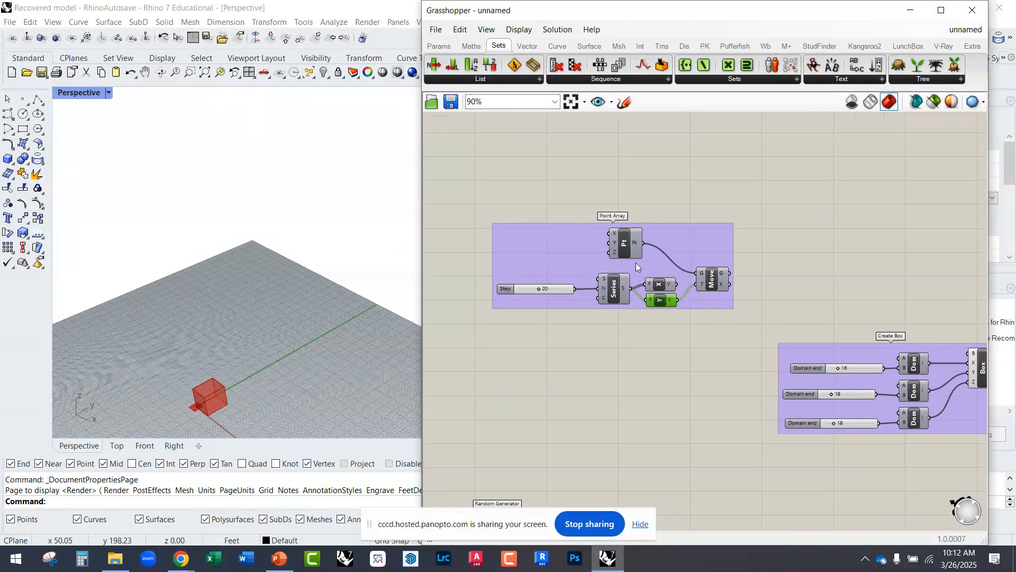
scroll(630, 212, up, 3)
click(720, 319)
scroll(720, 319, down, 3)
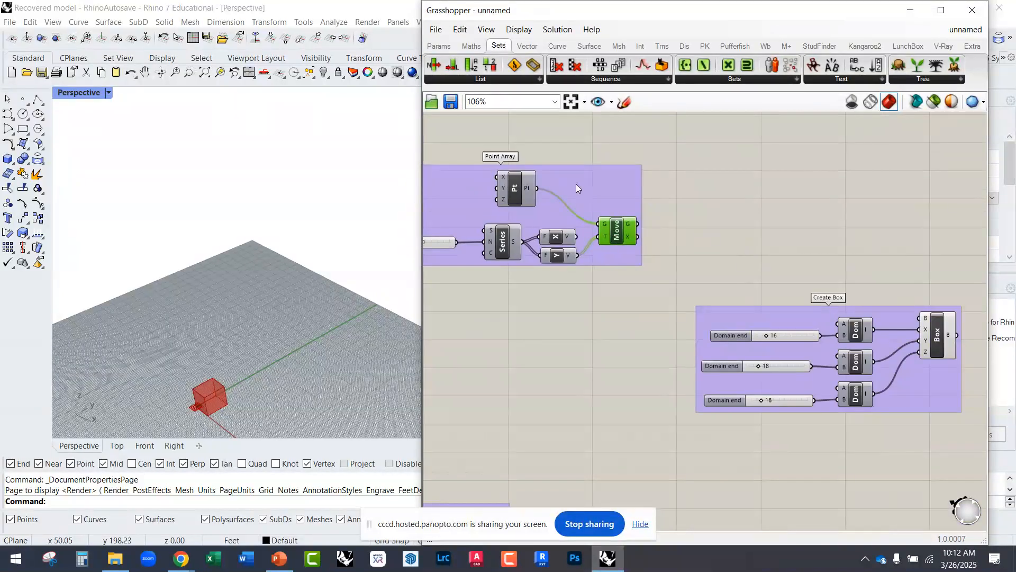
right_drag(763, 297, 677, 273)
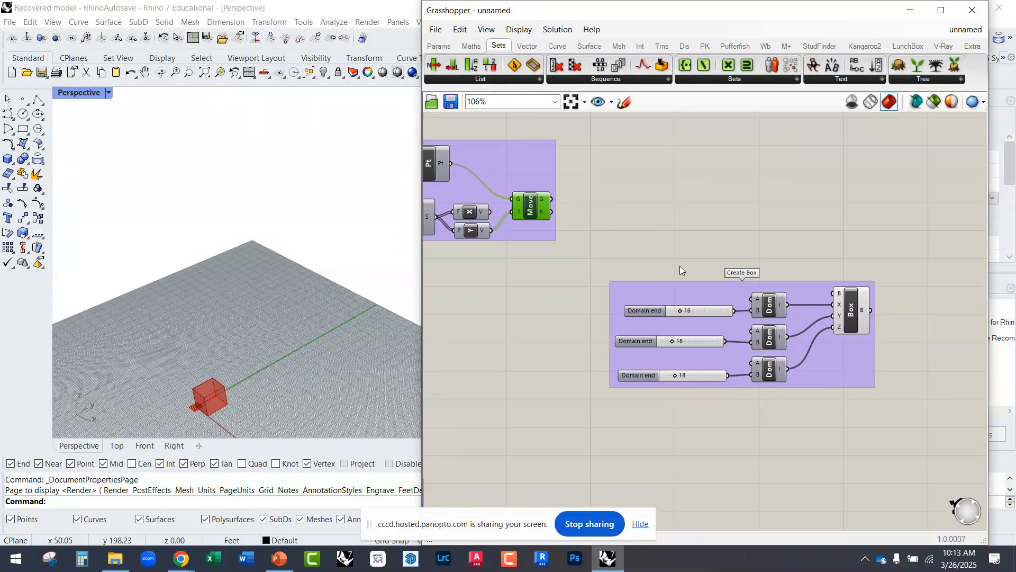
drag(658, 305, 754, 321)
right_drag(724, 307, 548, 273)
drag(551, 281, 571, 321)
click(547, 236)
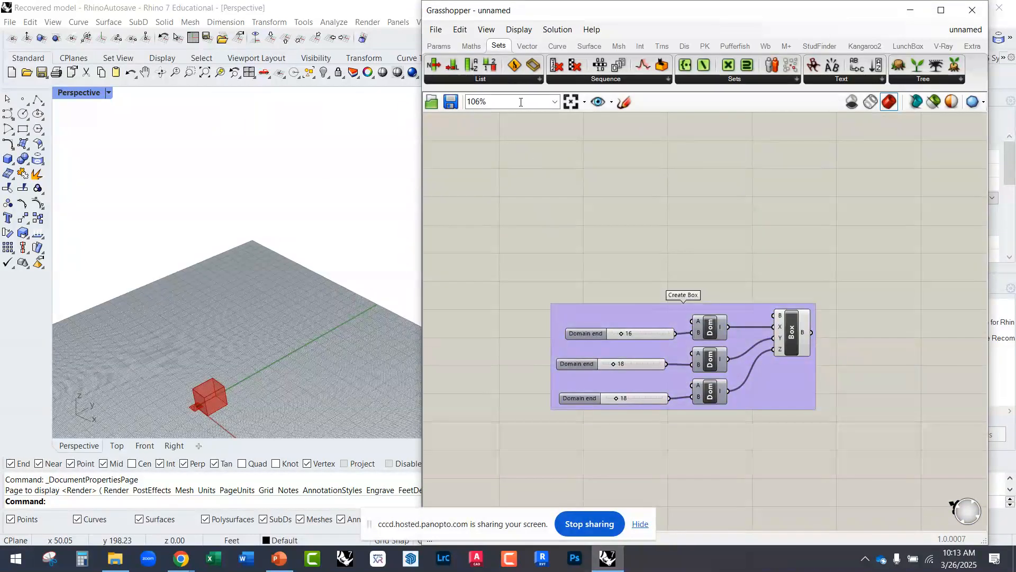
Step: Open the list of Vector grid components
click(528, 47)
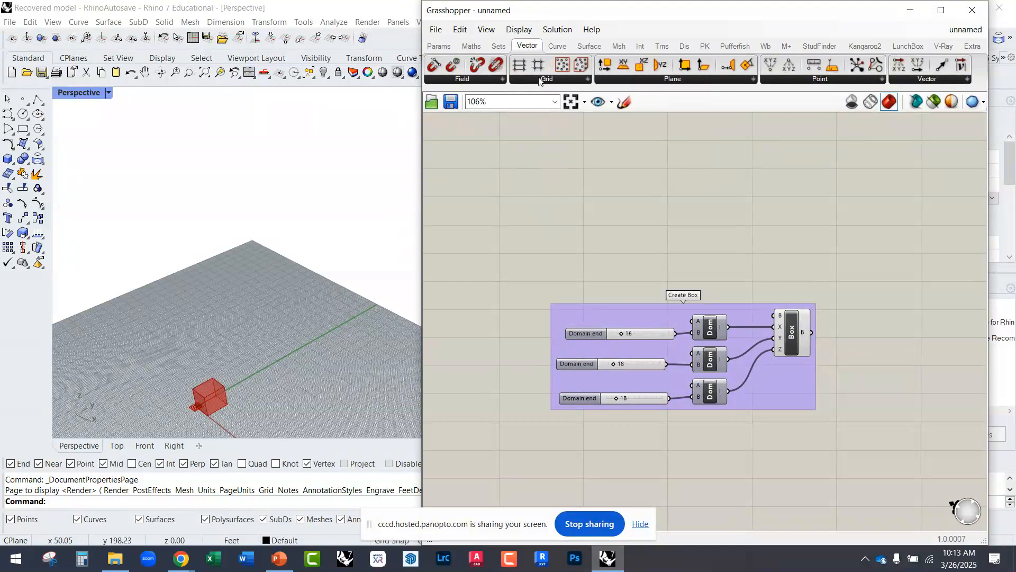
click(537, 79)
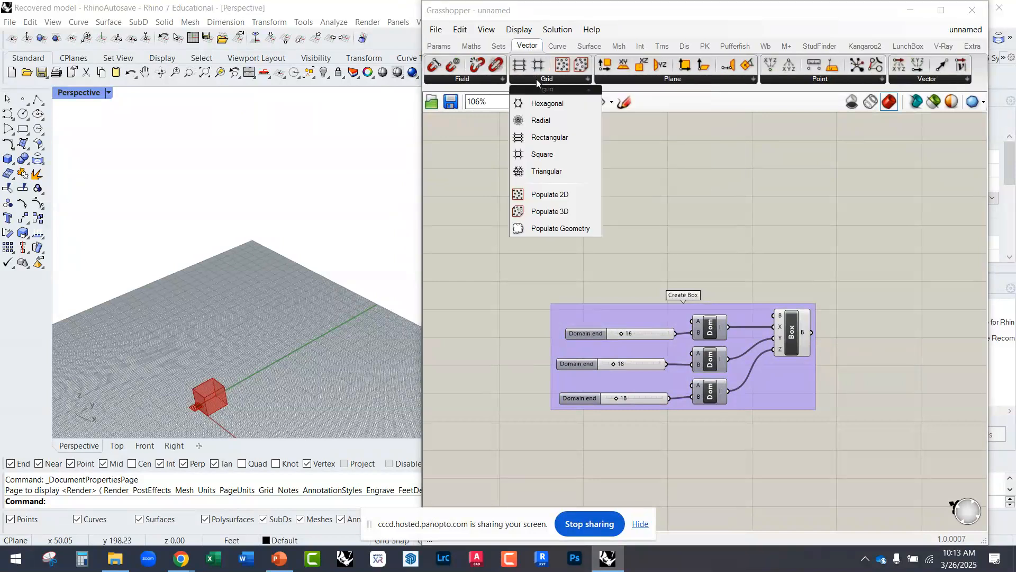
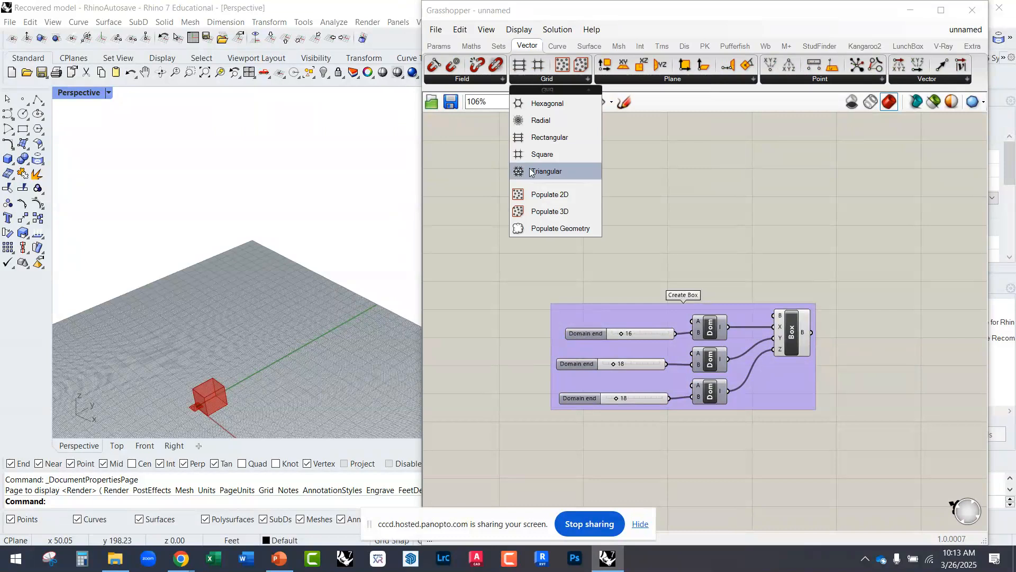
Step: Place a Rectangular grid component on the empty canvas above the Create Box group and check its inputs
click(556, 138)
click(604, 255)
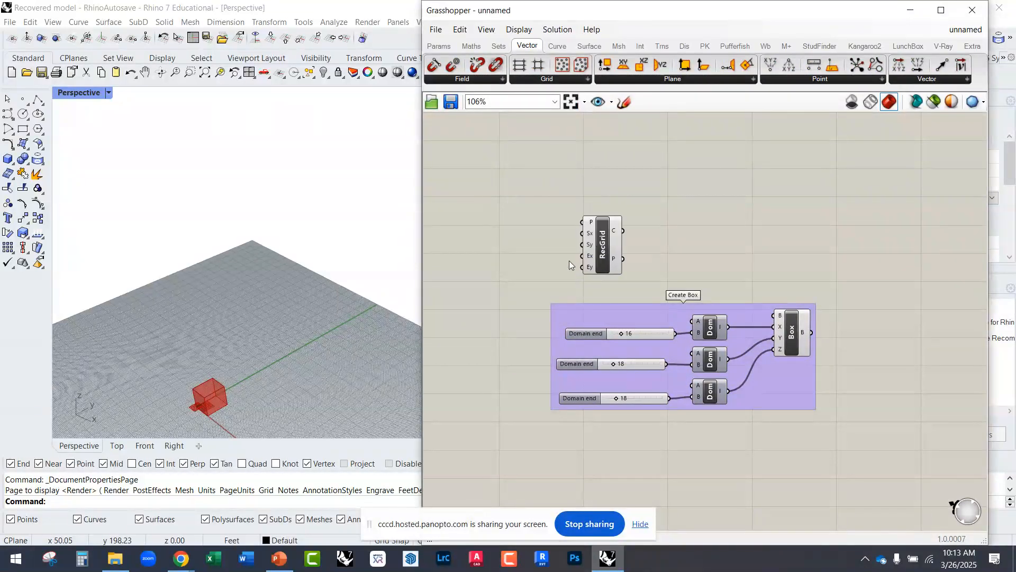
scroll(588, 256, up, 2)
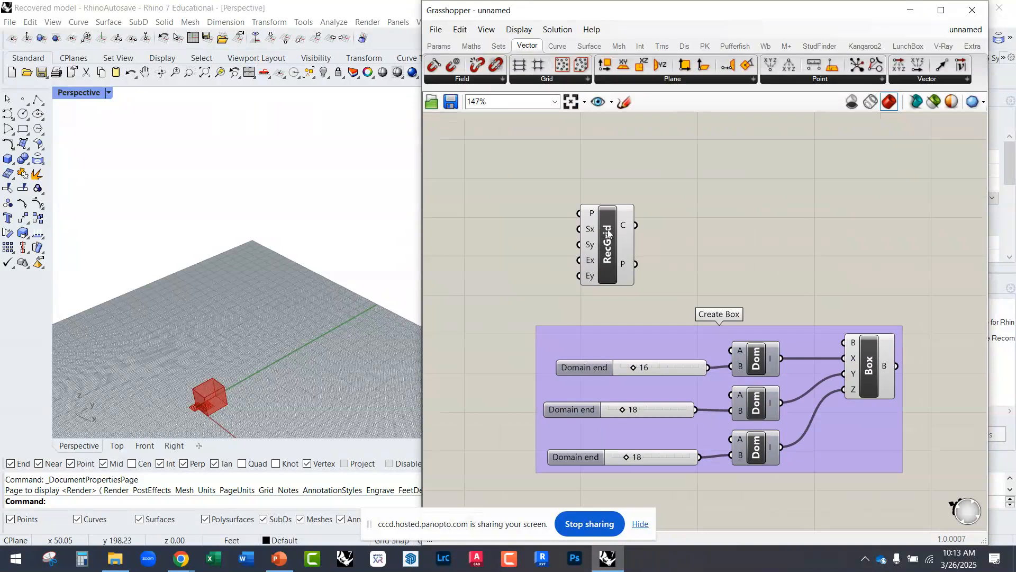
mouse_move(623, 229)
mouse_move(620, 264)
mouse_move(591, 216)
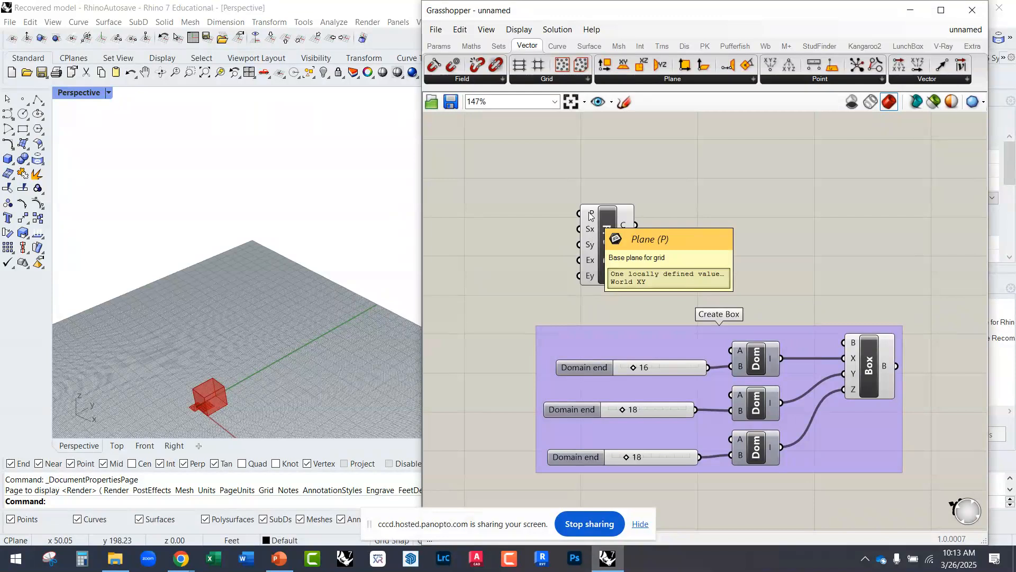
mouse_move(591, 236)
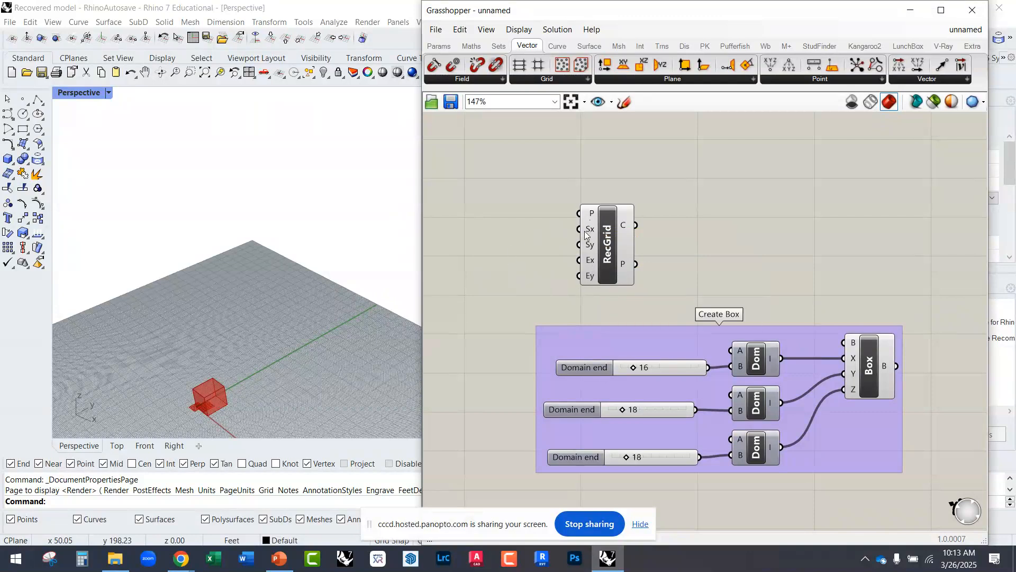
Step: Add a number slider with value 12 and wire it to both the Size X and Size Y inputs of the RecGrid
double_click(478, 231)
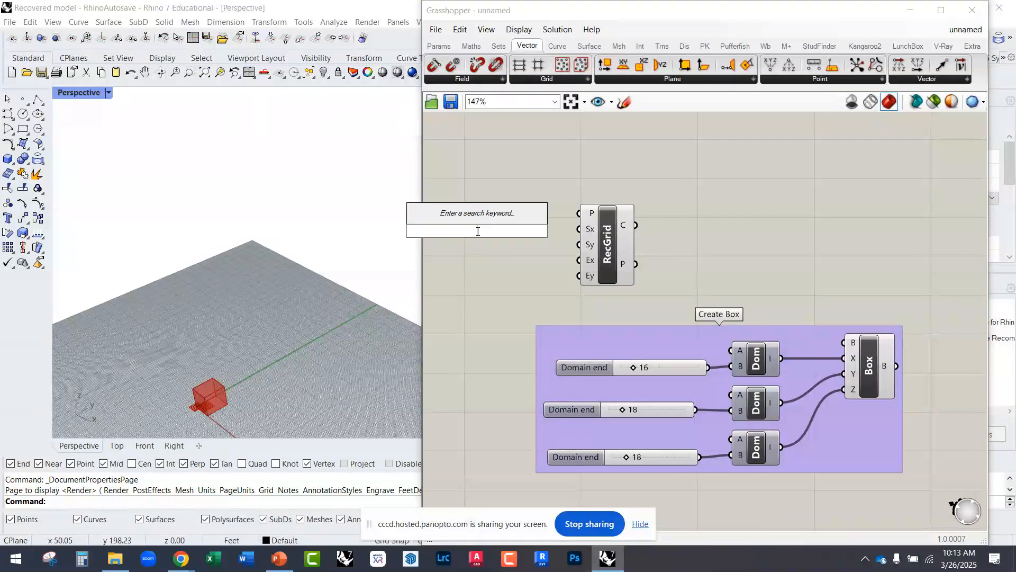
text(12)
key(Return)
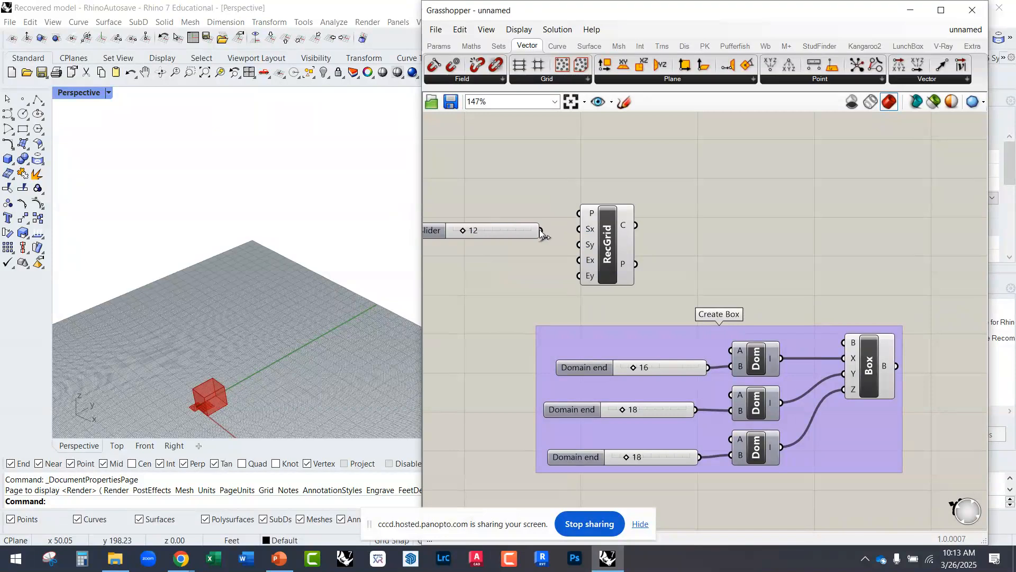
mouse_move(555, 231)
mouse_down()
mouse_move(578, 229)
mouse_move(550, 233)
mouse_up()
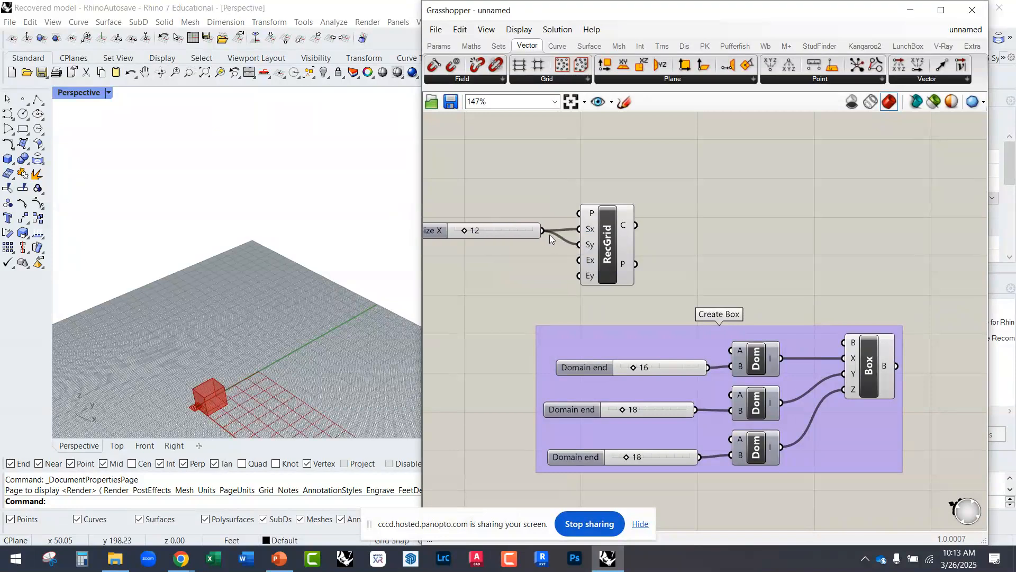
scroll(246, 259, down, 2)
scroll(288, 358, up, 2)
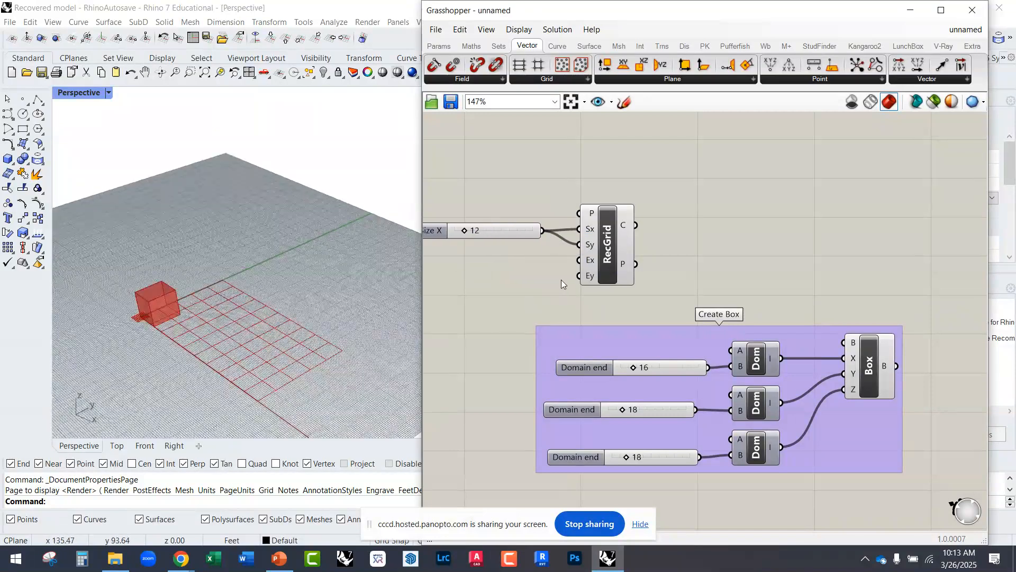
Step: Add two number sliders with value 15 and wire them to the RecGrid's Extent X and Extent Y inputs
drag(601, 274, 607, 262)
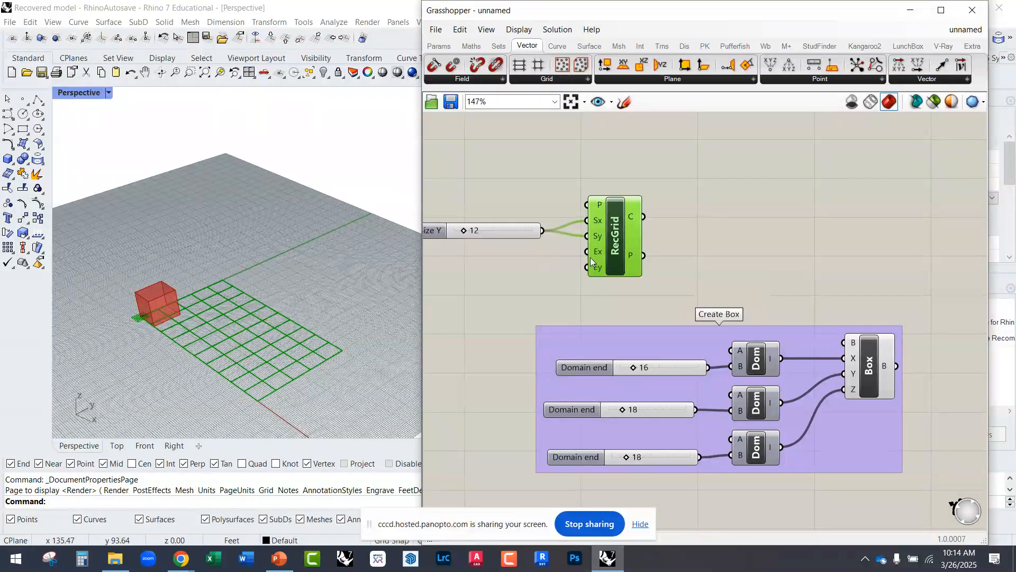
double_click(502, 265)
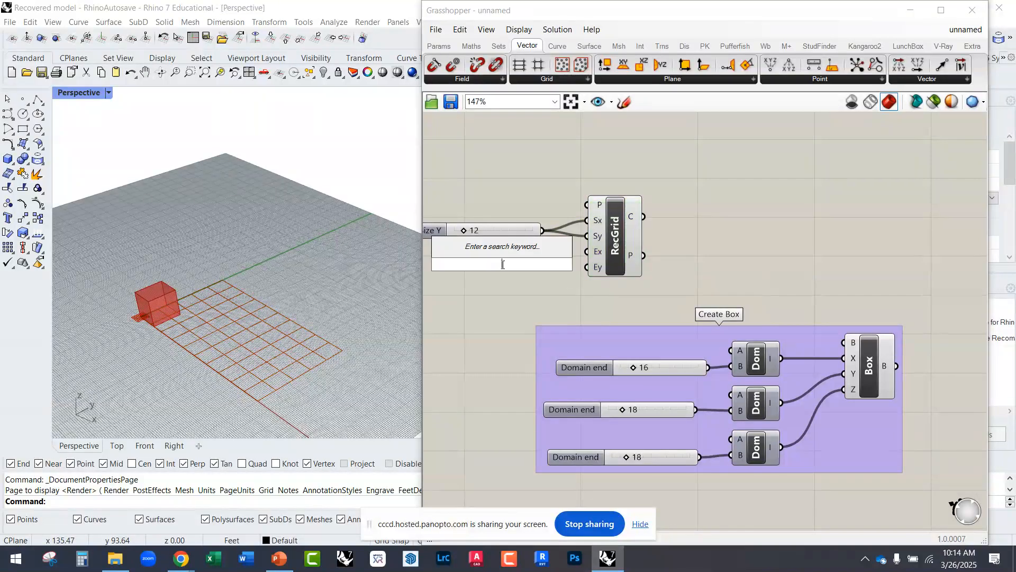
text(15)
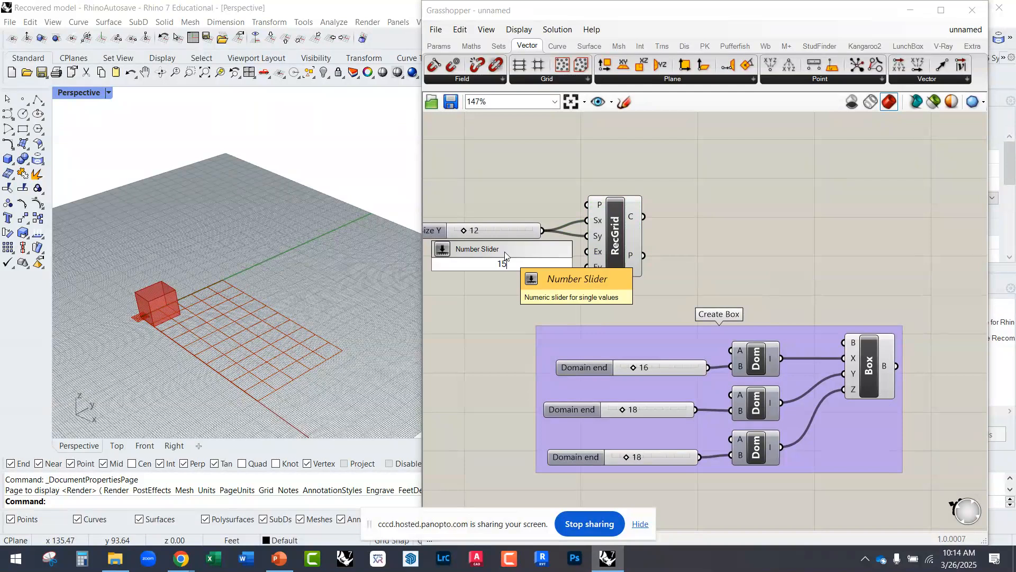
click(503, 255)
drag(525, 261, 587, 267)
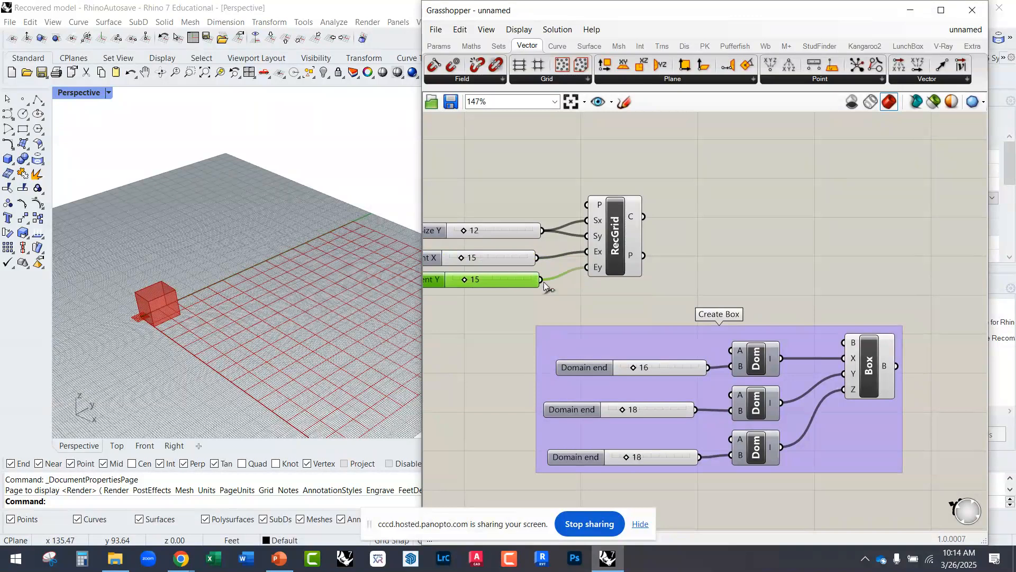
Step: Set the grid's Extent X slider to 12 and its Extent Y slider to 10
scroll(256, 325, down, 1)
scroll(256, 325, down, 1)
drag(466, 280, 467, 279)
right_drag(265, 307, 418, 313)
mouse_move(471, 278)
mouse_down()
mouse_move(459, 259)
mouse_move(465, 282)
mouse_up()
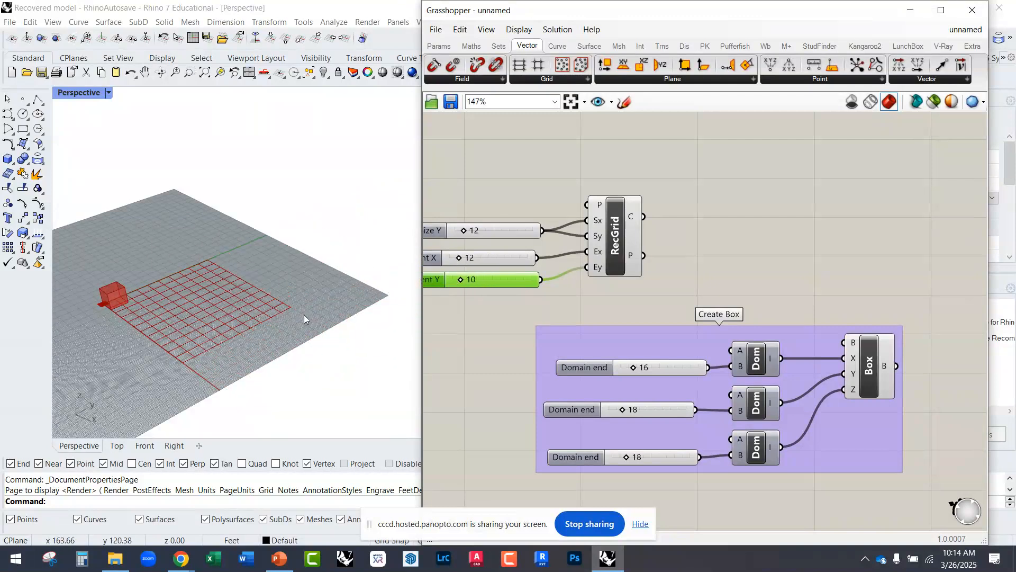
scroll(218, 315, up, 2)
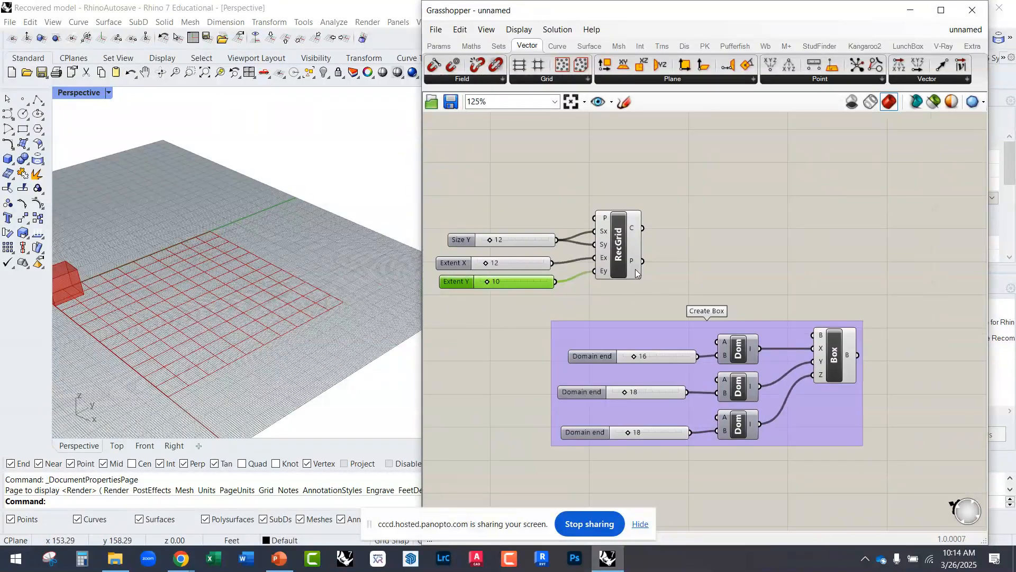
Step: Wire the RecGrid's Points output to the base plane input (B) of the Domain Box
scroll(635, 265, up, 3)
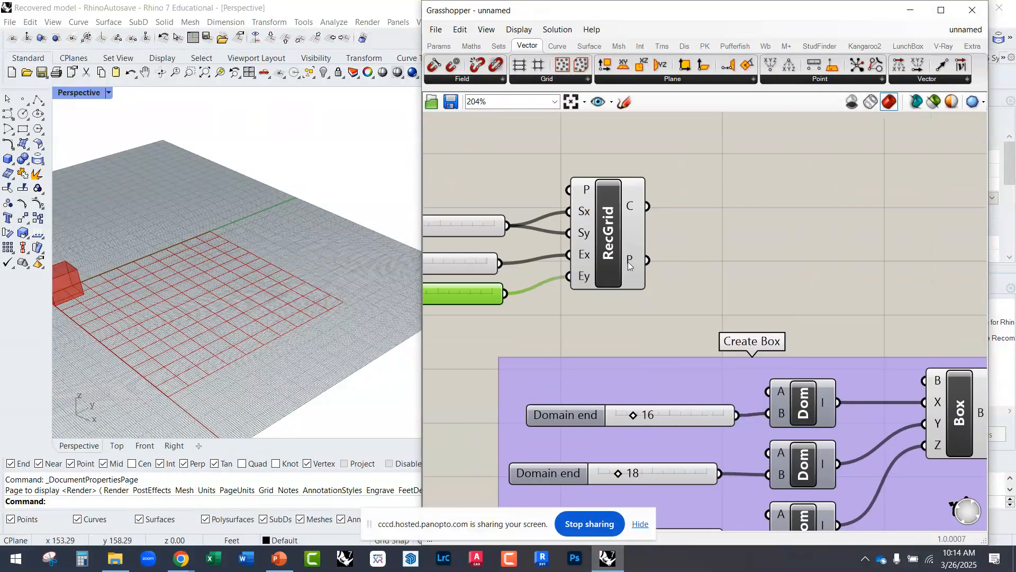
mouse_move(629, 210)
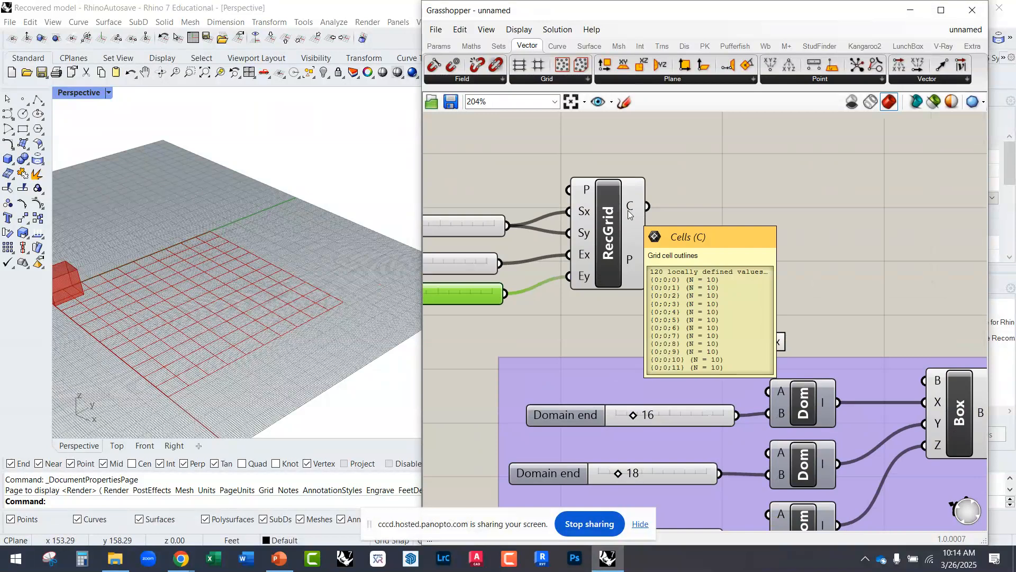
scroll(573, 224, down, 2)
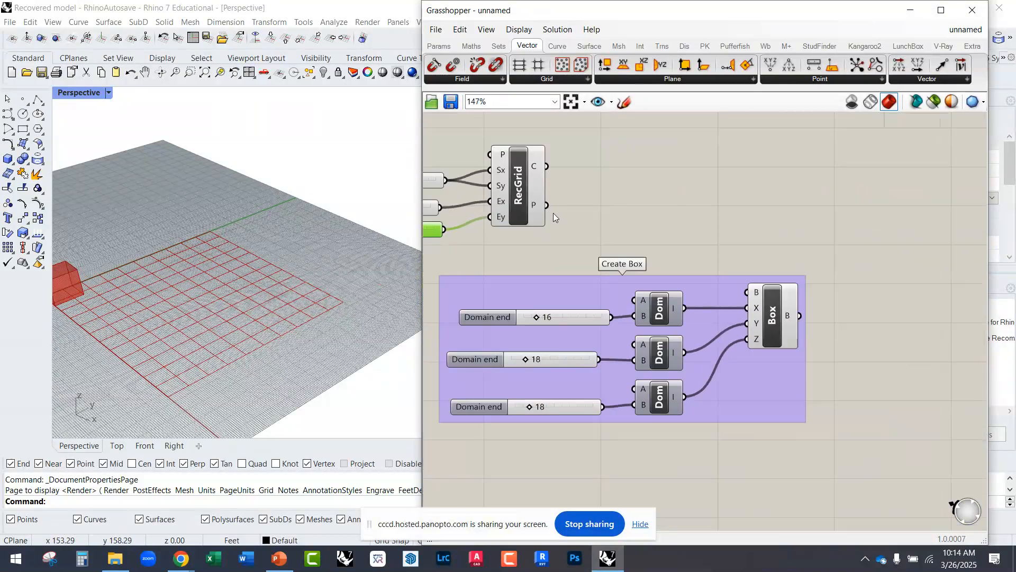
click(766, 313)
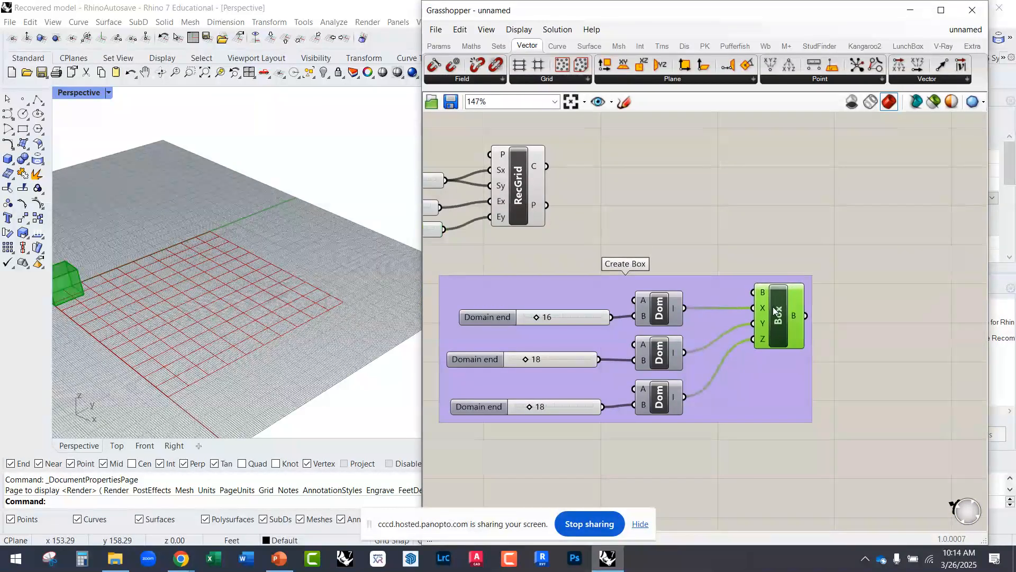
right_drag(538, 250, 631, 262)
right_drag(296, 273, 270, 316)
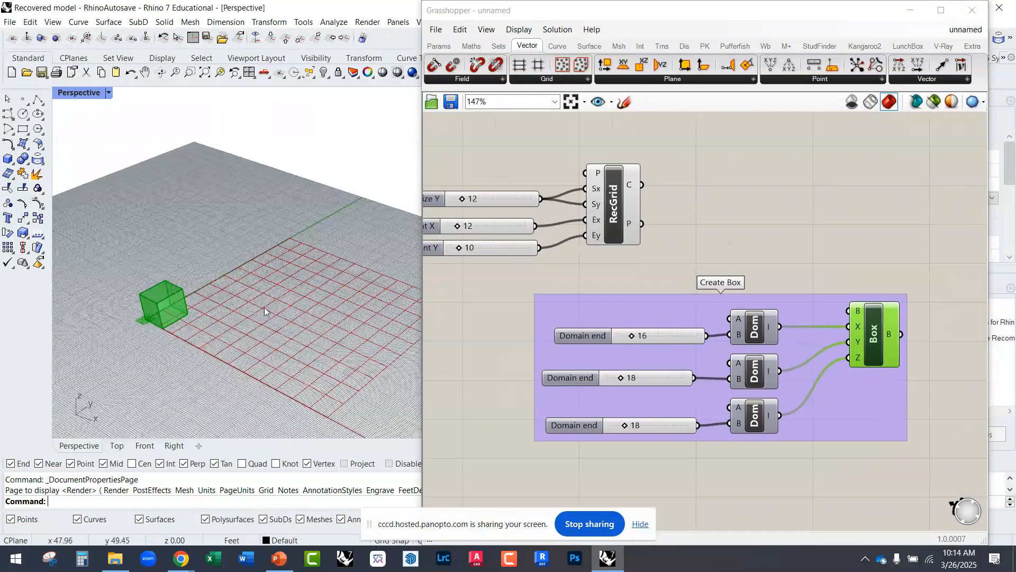
right_drag(684, 236, 602, 219)
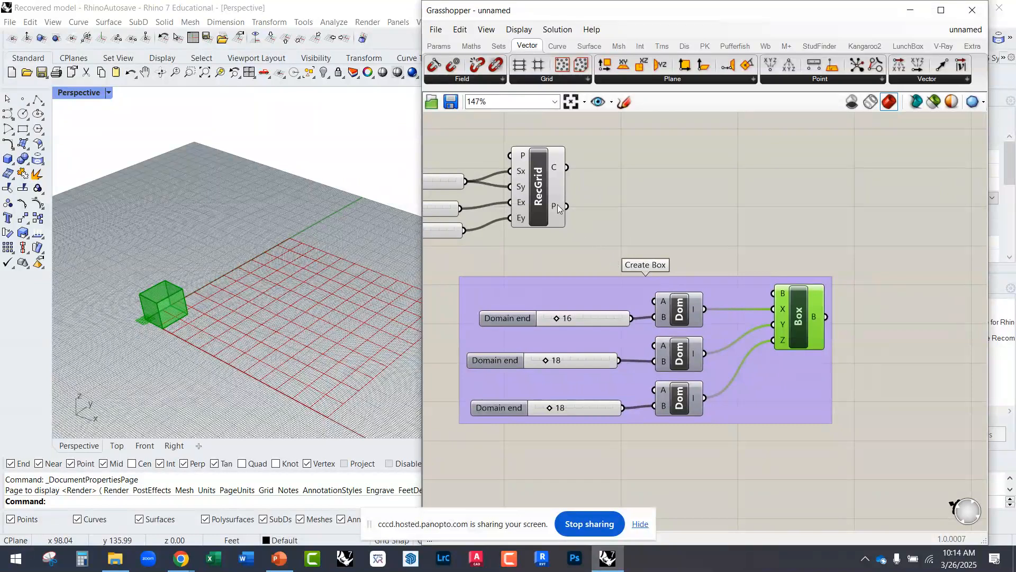
mouse_move(783, 294)
drag(570, 207, 776, 294)
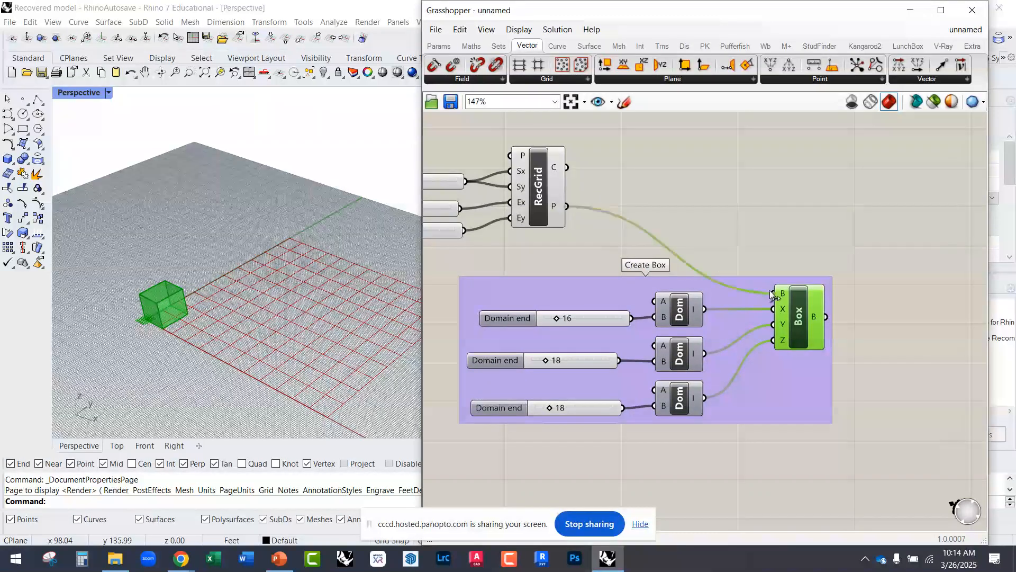
Step: Examine the gridded boxes in the viewport, selecting the RecGrid and the Domain Box in turn to highlight their geometry
scroll(274, 345, down, 2)
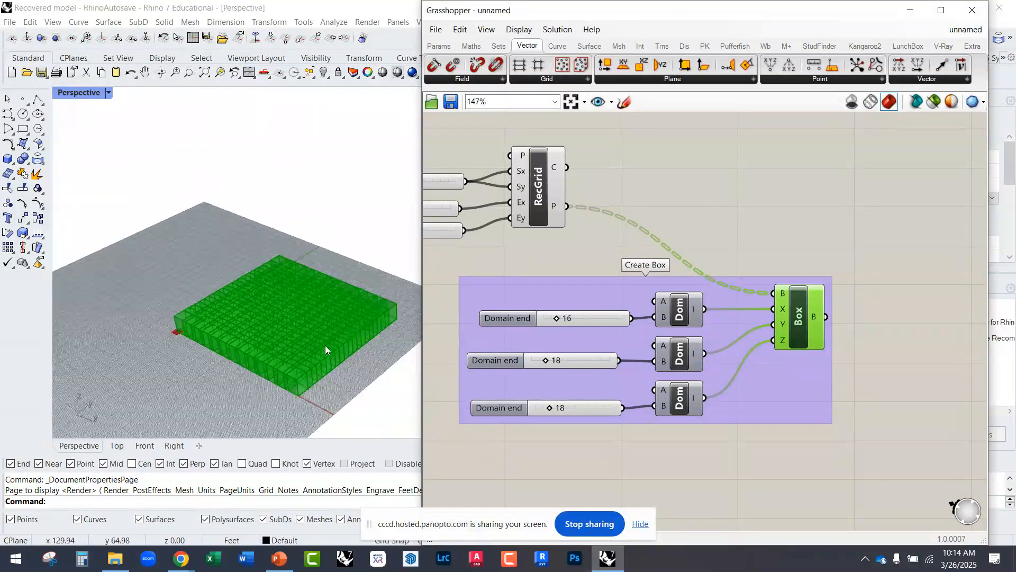
scroll(344, 348, up, 5)
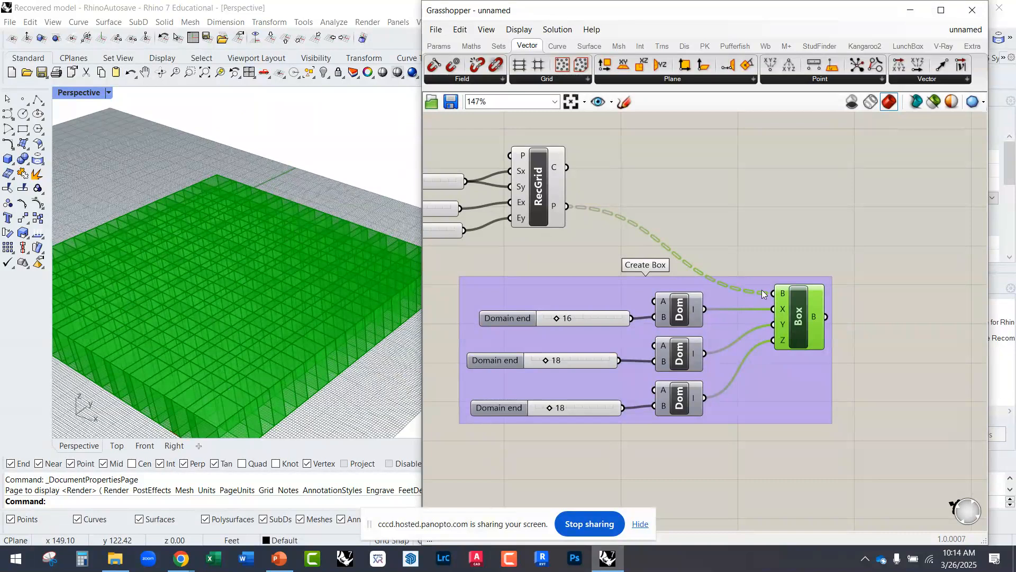
drag(541, 207, 544, 208)
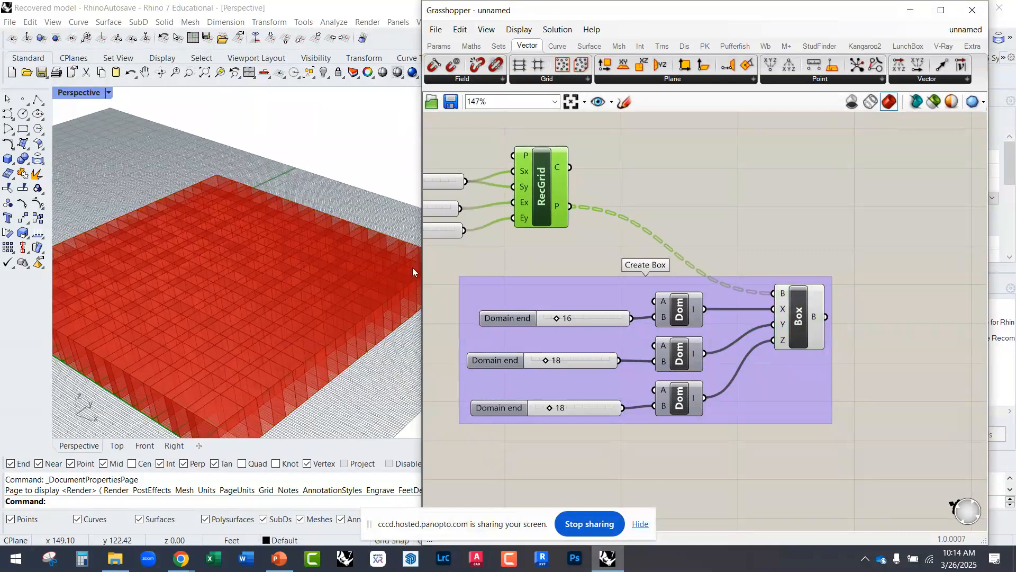
mouse_move(802, 328)
mouse_down()
mouse_move(812, 322)
mouse_move(803, 329)
mouse_up()
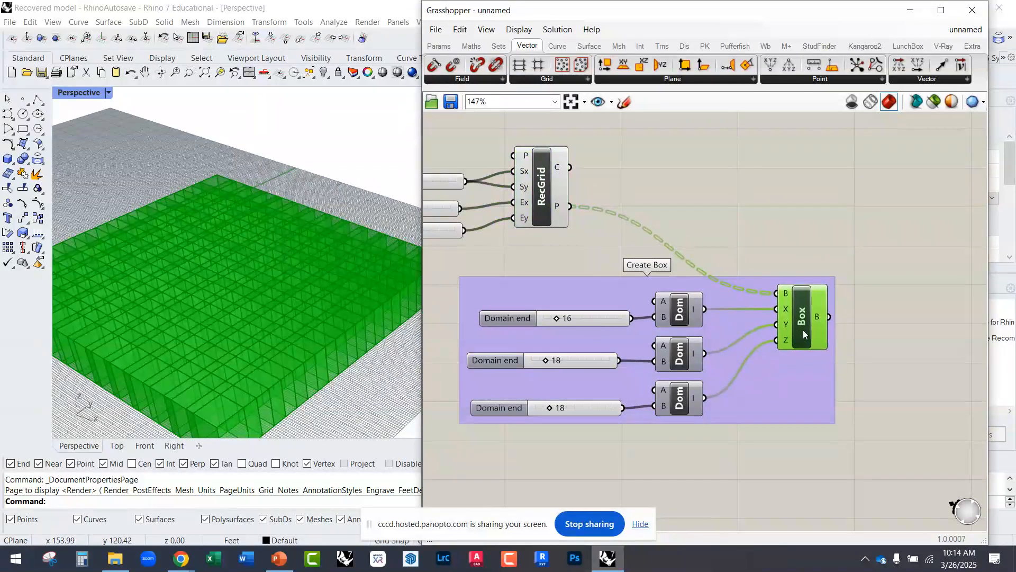
click(698, 228)
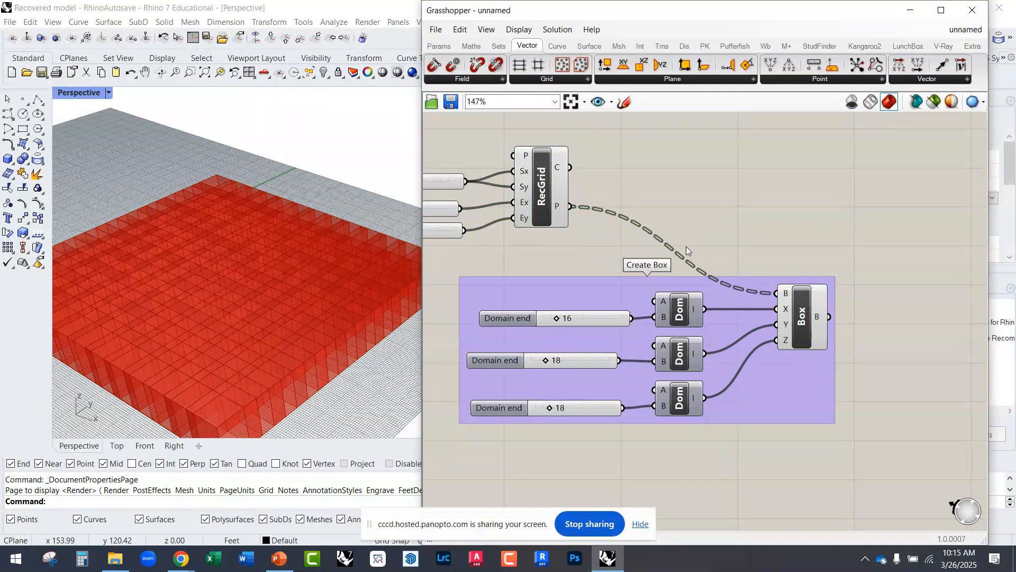
Step: Increase the shared grid cell size slider to 31 to space the boxes apart
right_drag(554, 235, 707, 232)
right_drag(336, 307, 371, 297)
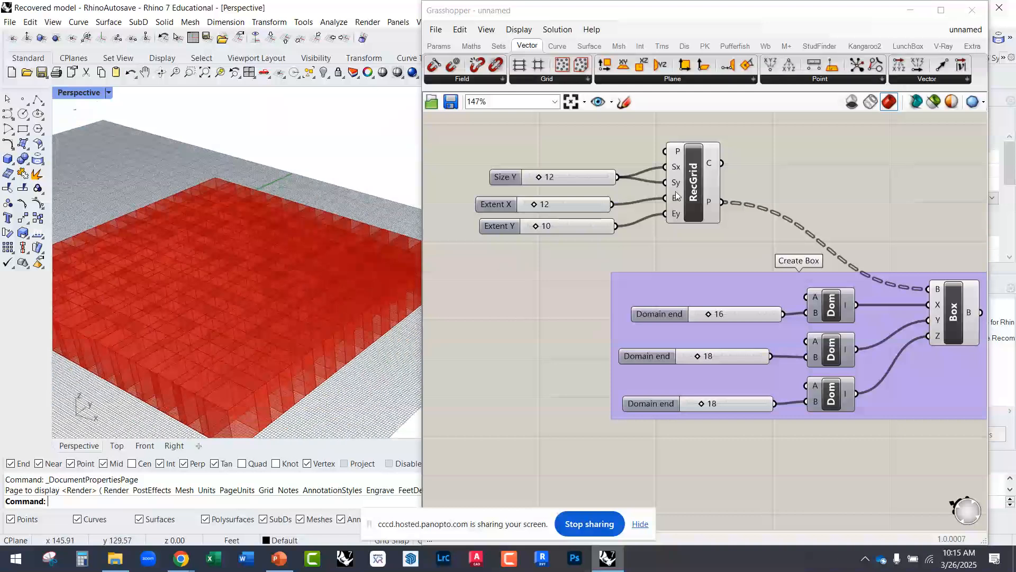
mouse_move(678, 200)
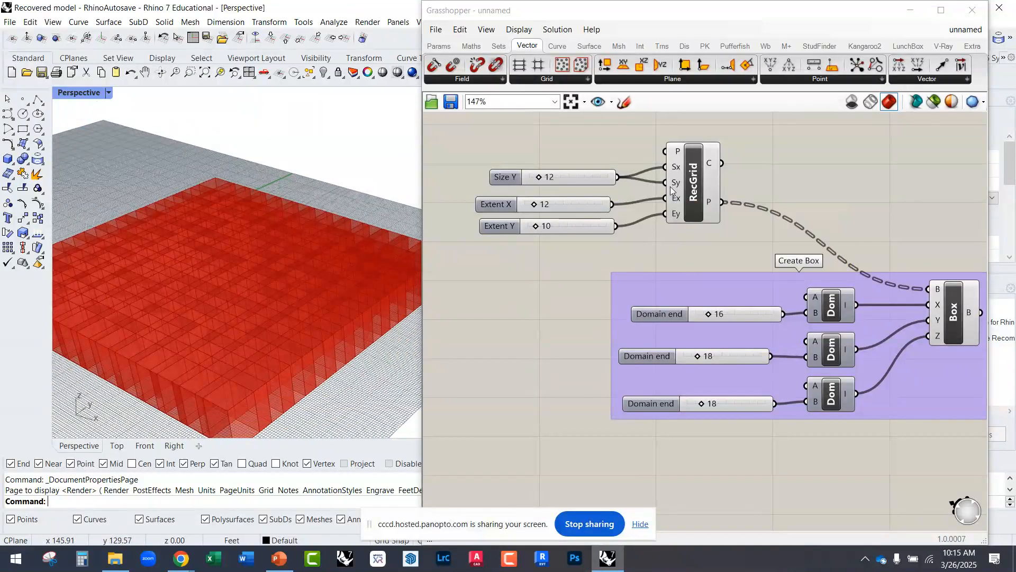
drag(539, 176, 554, 180)
scroll(230, 216, down, 6)
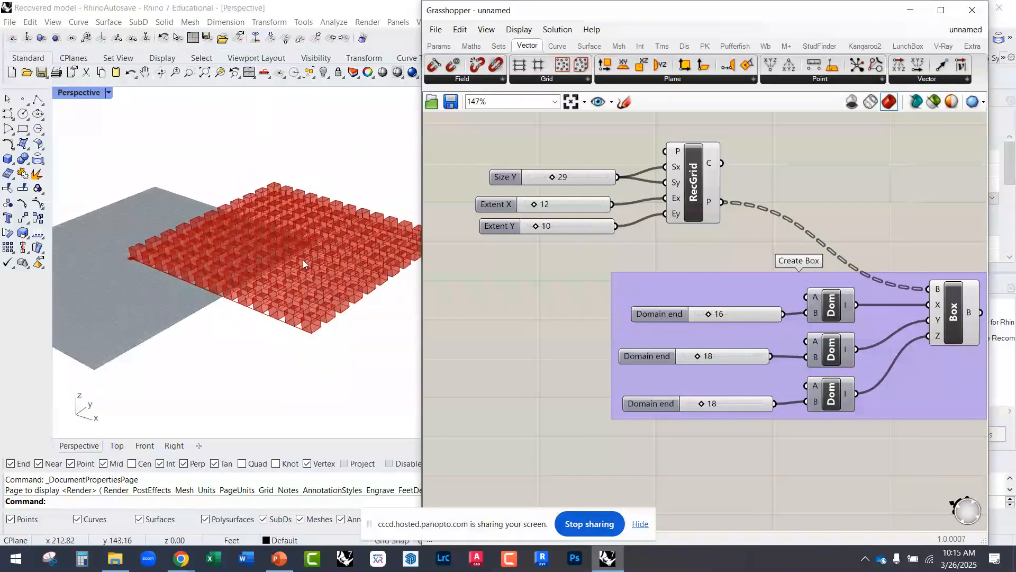
scroll(386, 266, up, 3)
drag(553, 180, 555, 179)
scroll(313, 318, up, 4)
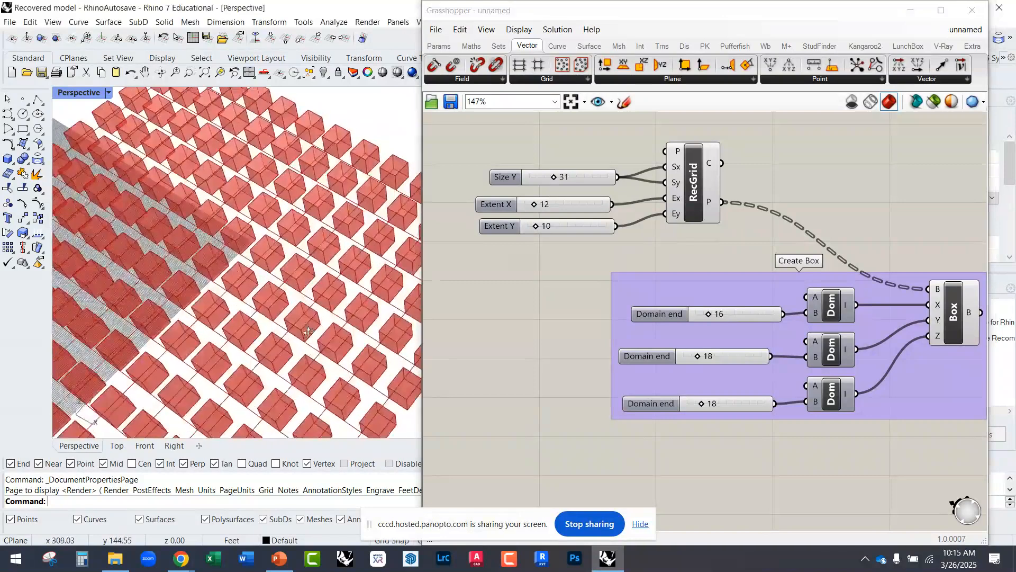
scroll(314, 318, down, 4)
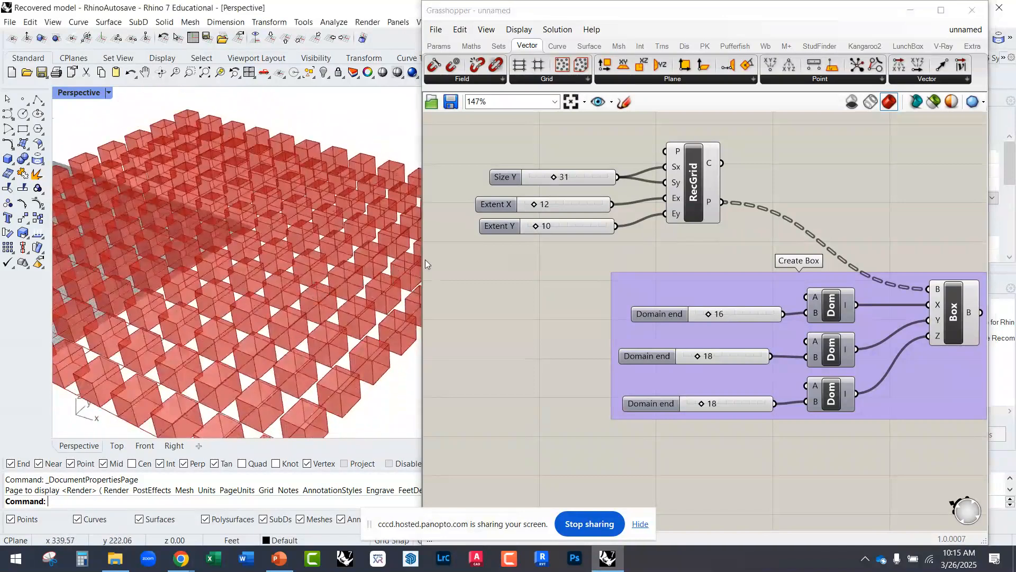
Step: Narrow the Grasshopper window to uncover more of the Perspective viewport and bring the whole box array into view
drag(423, 259, 553, 259)
scroll(389, 279, down, 2)
mouse_move(389, 279)
right_down()
mouse_move(382, 339)
mouse_move(391, 296)
right_up()
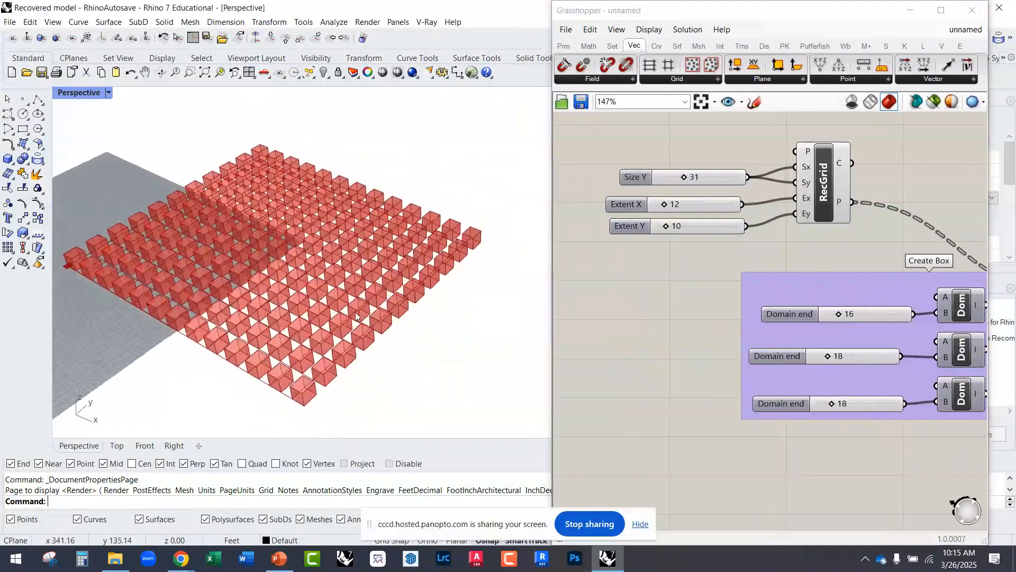
Step: Set the Create Box domain end sliders to 15 for X, 15 for Y and 21 for Z
right_drag(796, 278, 643, 249)
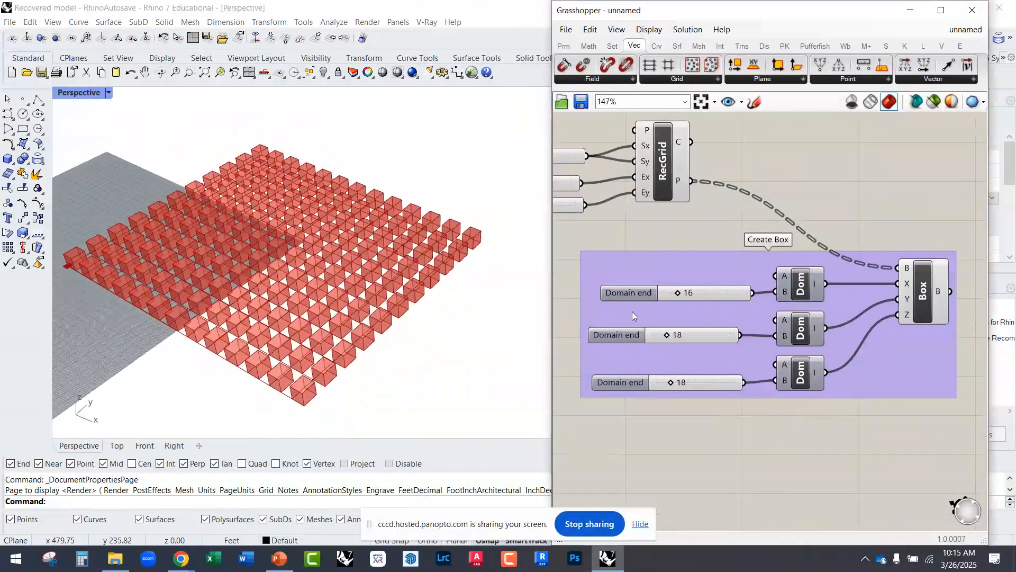
mouse_move(670, 381)
mouse_down()
mouse_move(681, 381)
mouse_move(671, 381)
mouse_up()
drag(666, 334, 663, 335)
drag(677, 295, 677, 295)
scroll(333, 332, up, 3)
right_drag(334, 332, 352, 307)
right_drag(655, 235, 759, 266)
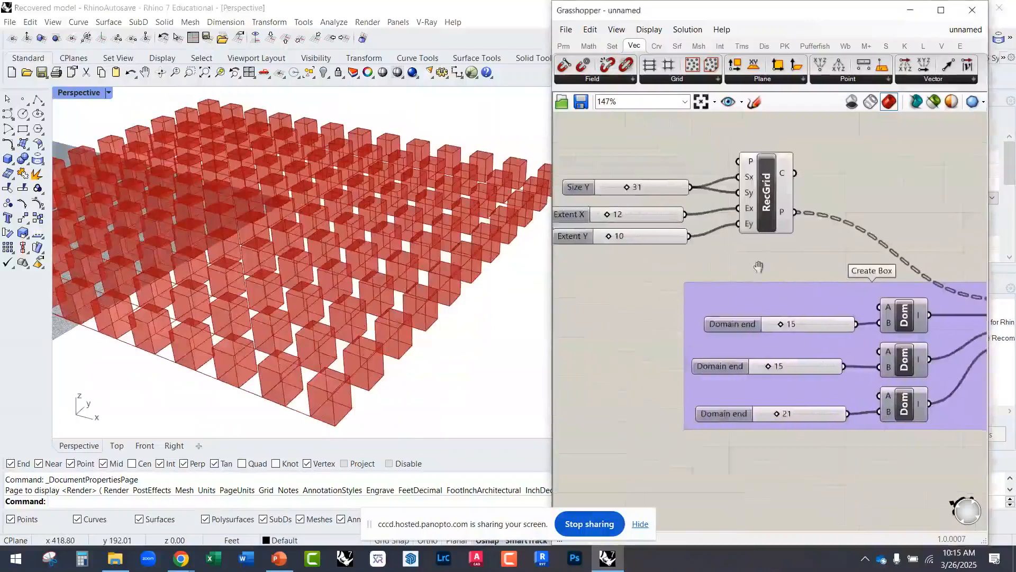
scroll(663, 215, up, 2)
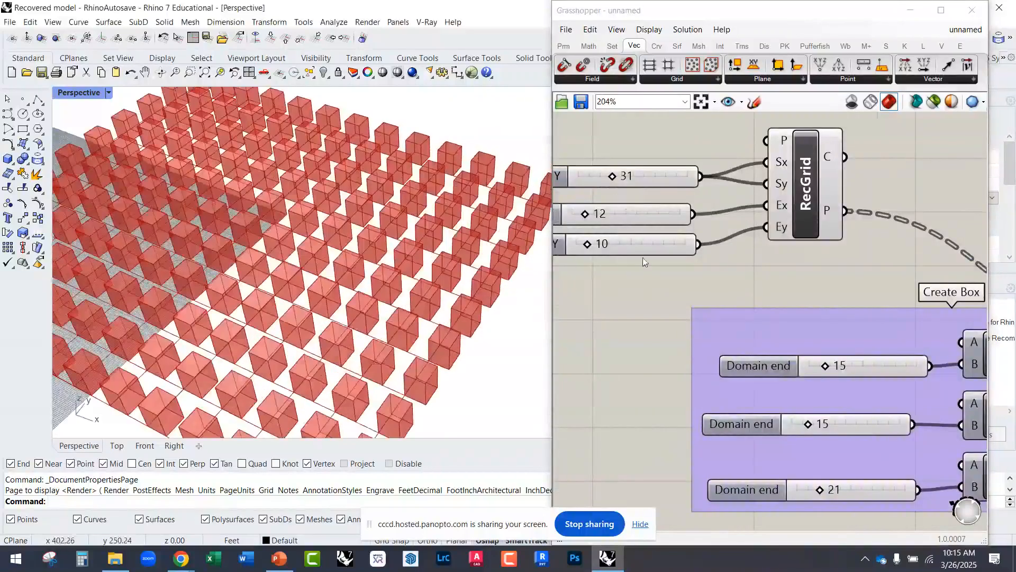
Step: Set the RecGrid's Extent X and Extent Y sliders to 4 and its shared cell size slider to 18
right_drag(623, 261, 712, 238)
drag(678, 217, 675, 242)
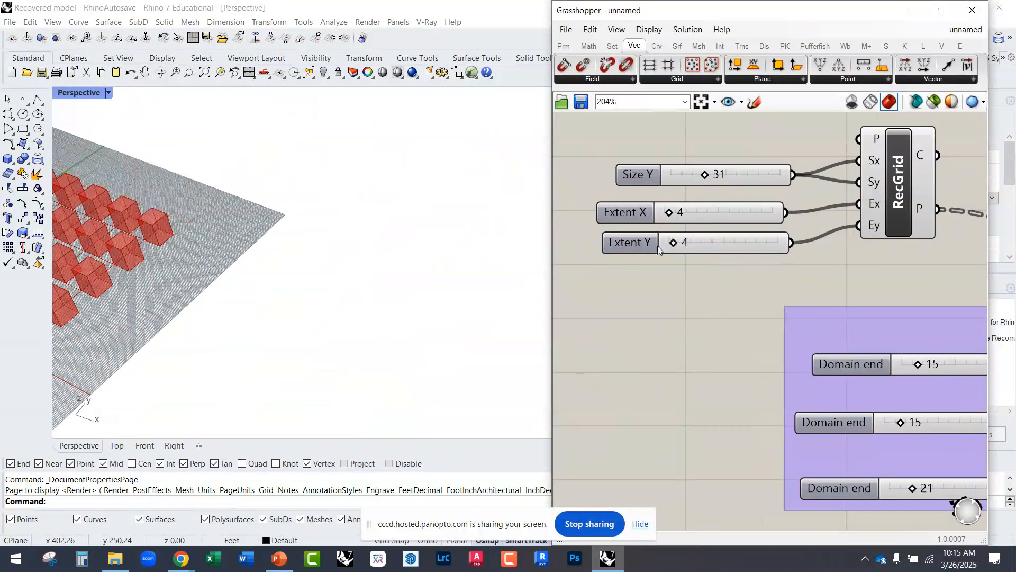
scroll(190, 257, up, 4)
right_drag(697, 260, 652, 311)
drag(659, 224, 645, 226)
scroll(172, 279, up, 3)
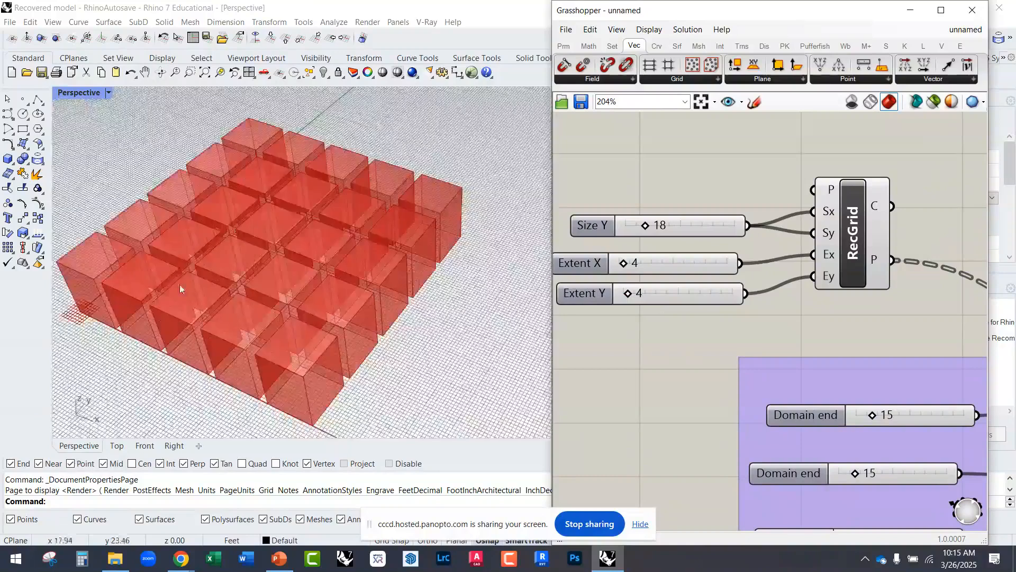
right_drag(672, 342, 639, 291)
scroll(394, 302, up, 3)
right_drag(394, 302, 362, 297)
scroll(336, 283, down, 3)
scroll(347, 207, up, 3)
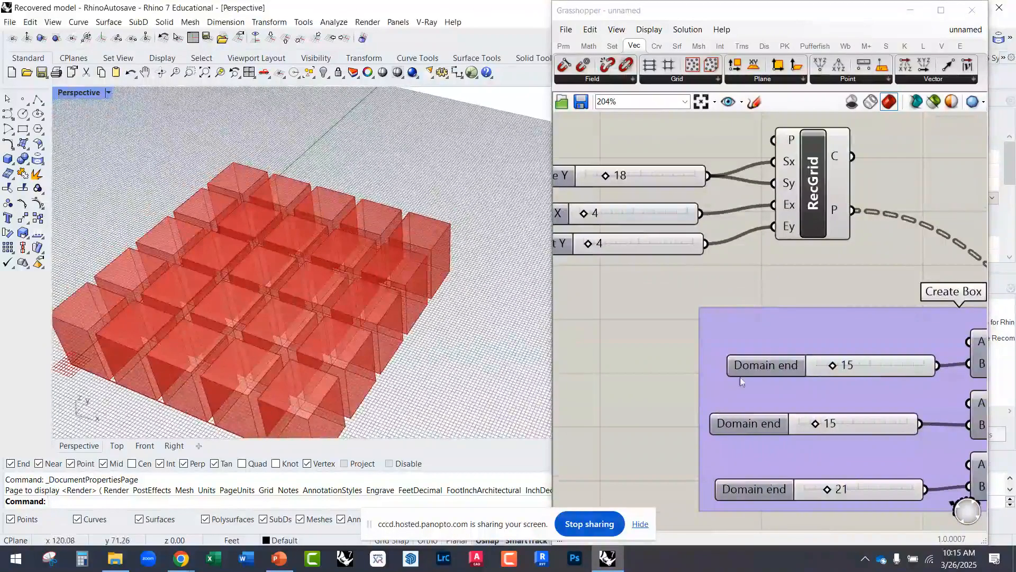
Step: Select the whole Random Generator group and move it just below the Create Box group
right_drag(720, 369, 635, 278)
scroll(630, 275, down, 3)
right_drag(733, 343, 738, 327)
scroll(738, 328, down, 5)
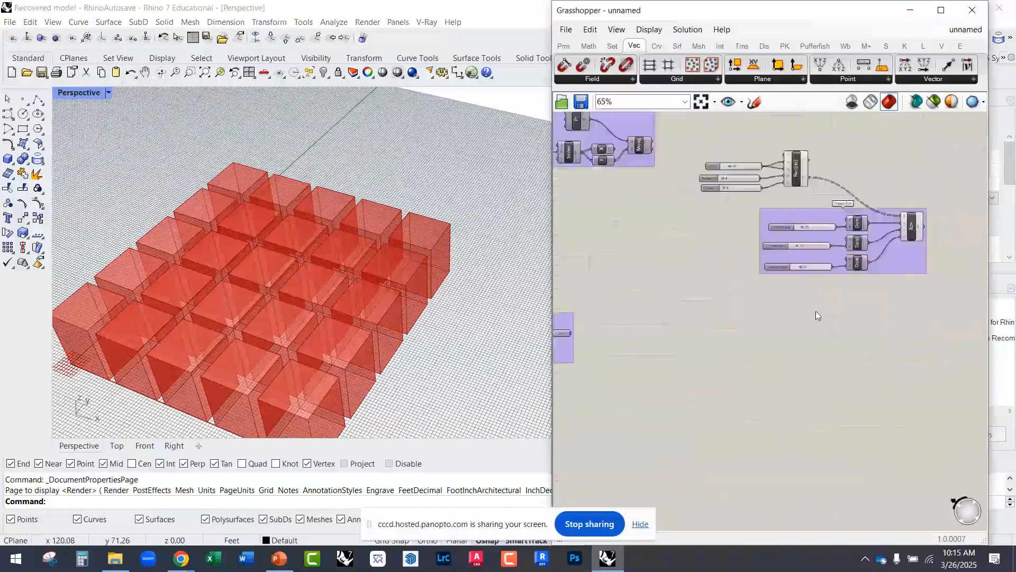
drag(645, 344, 617, 346)
scroll(577, 329, up, 5)
drag(709, 296, 732, 297)
right_click(672, 329)
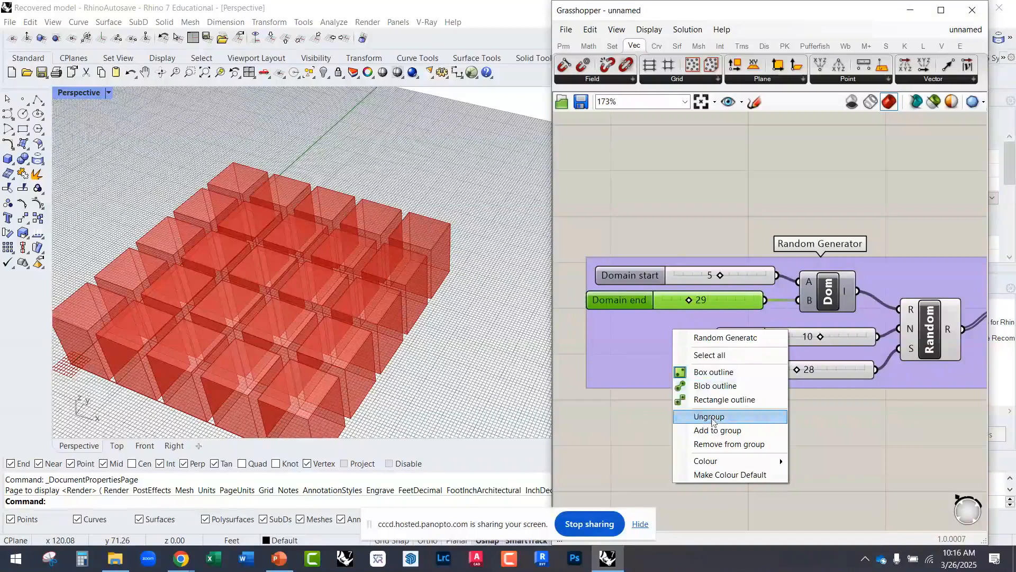
click(714, 433)
scroll(614, 398, down, 3)
drag(630, 376, 722, 329)
scroll(655, 371, down, 3)
right_drag(791, 316, 702, 323)
drag(701, 336, 780, 347)
scroll(810, 381, up, 5)
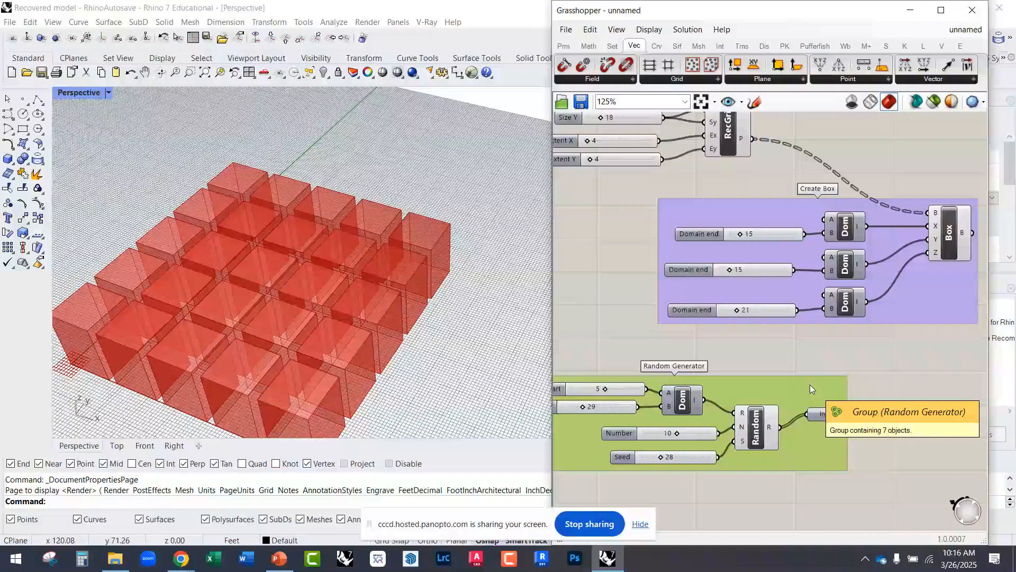
drag(818, 394, 750, 394)
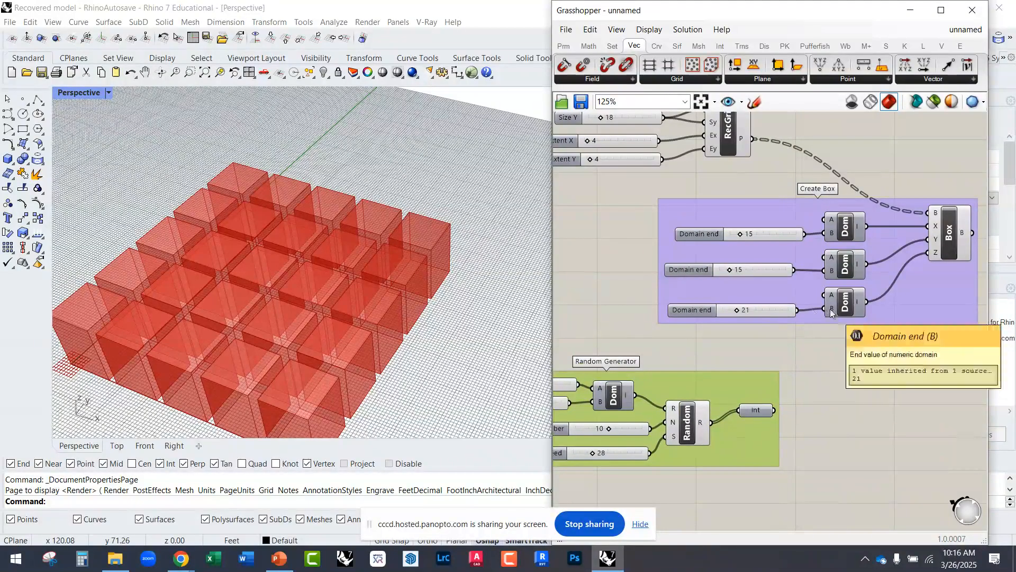
Step: Add an empty Panel next to the Random Generator group and wire the Int output into it
right_drag(730, 397, 711, 325)
right_drag(804, 371, 740, 334)
double_click(745, 333)
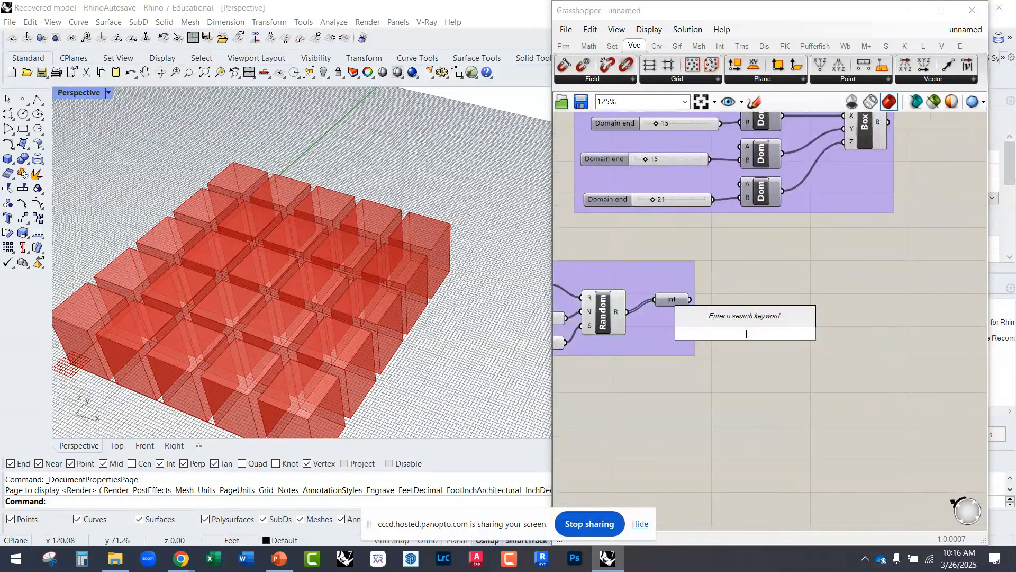
text(//)
key(Return)
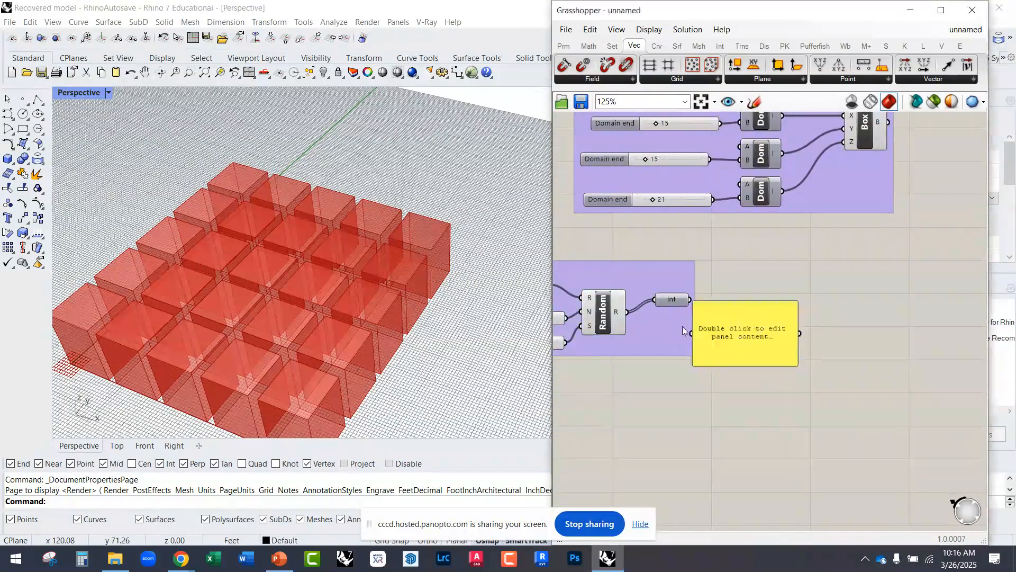
drag(691, 335, 690, 300)
Step: Lengthen the panel to fit the full list of random integers and shift it clear of the Random Generator group
drag(746, 366, 752, 487)
right_drag(715, 420, 799, 406)
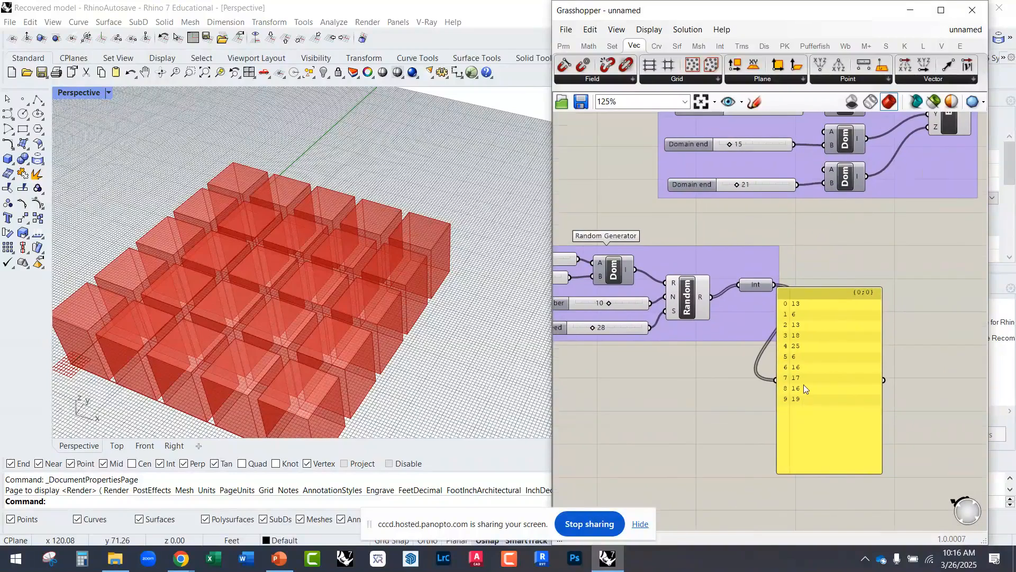
drag(811, 341, 829, 337)
scroll(830, 337, up, 3)
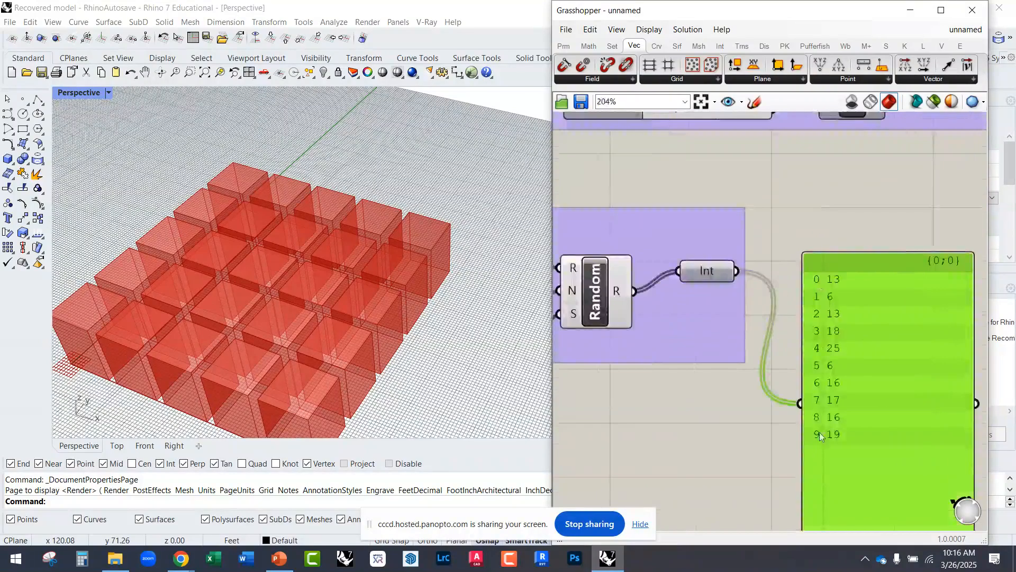
scroll(836, 354, down, 5)
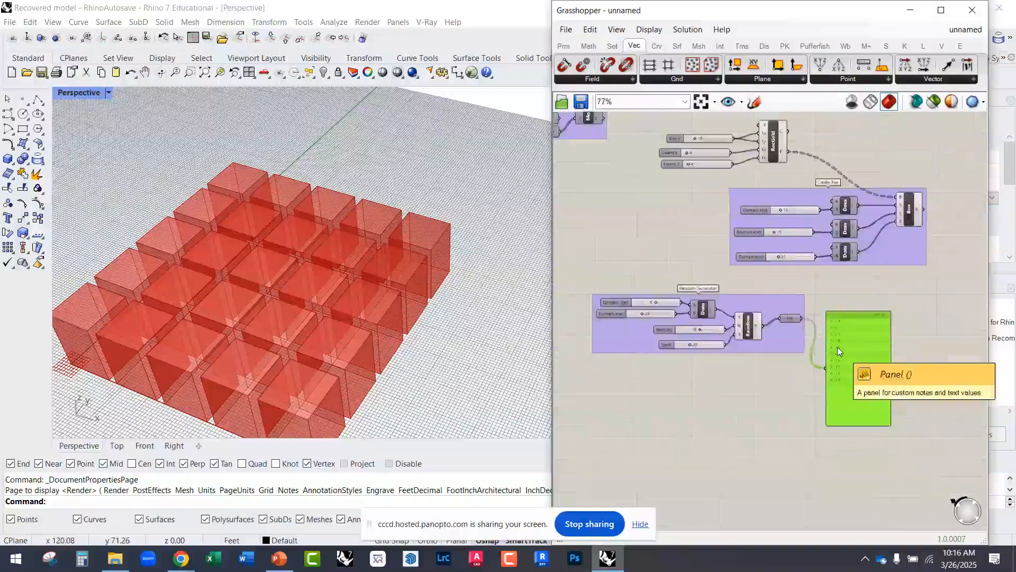
Step: Wire the Int output into the end input of the Z-direction domain, replacing its slider, to drive the box heights
scroll(802, 247, up, 3)
drag(852, 268, 806, 365)
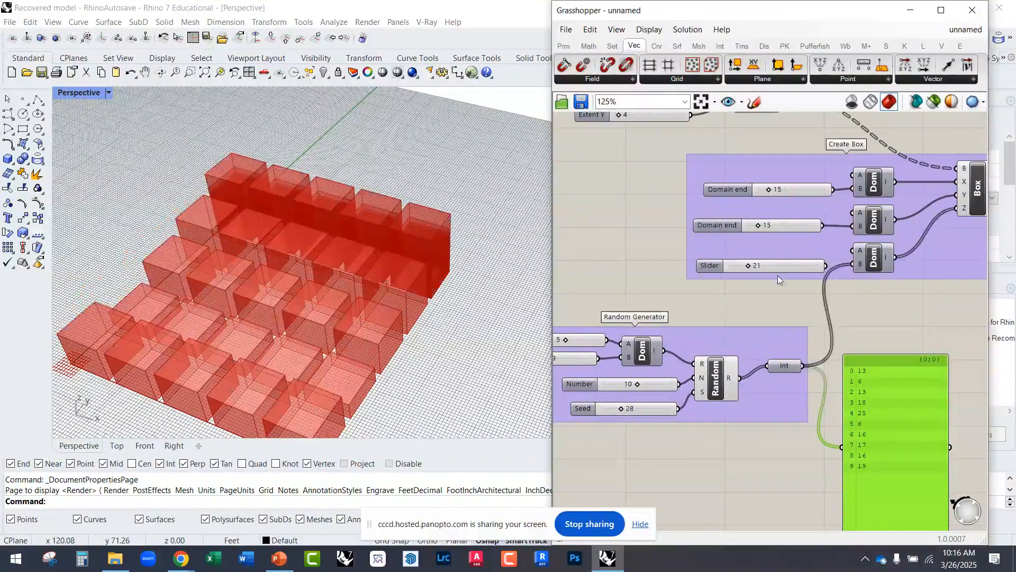
right_drag(777, 276, 700, 255)
right_drag(445, 324, 379, 302)
scroll(379, 303, down, 5)
scroll(319, 272, up, 6)
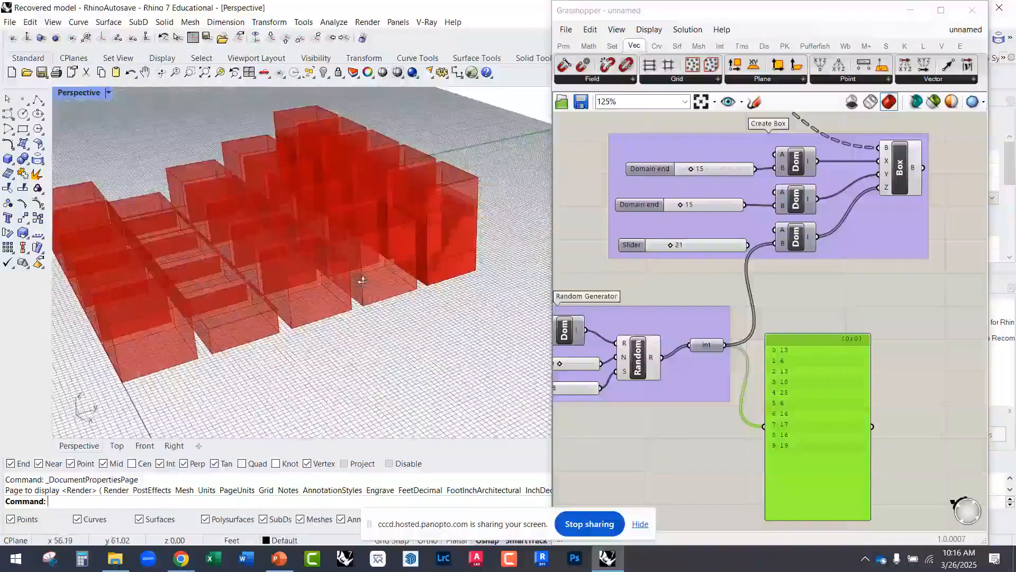
Step: Examine the varied box heights in the viewport alongside the panel's integer list and the Box component's X, Y and Z domain inputs
right_drag(800, 291, 810, 432)
mouse_move(704, 214)
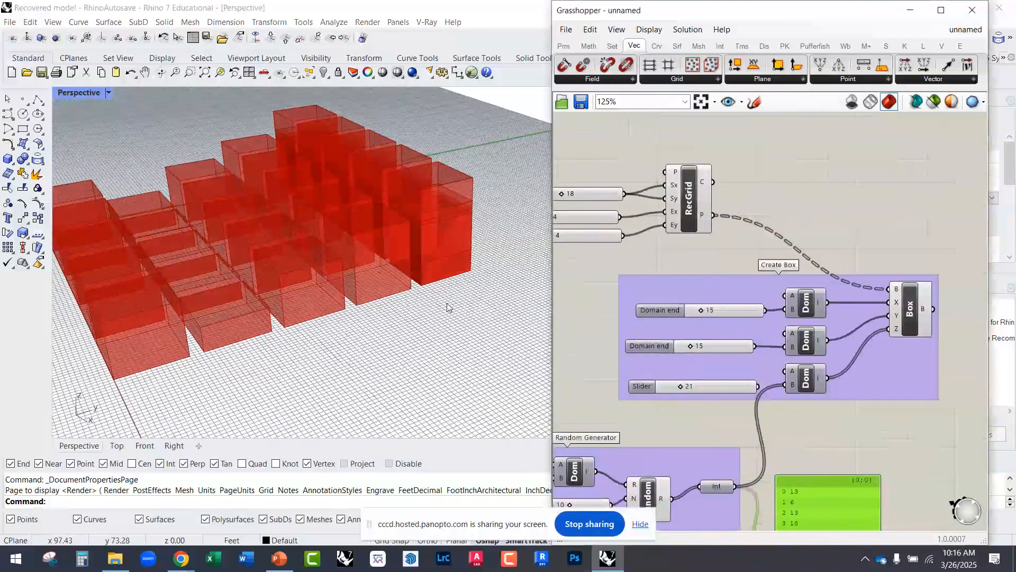
scroll(374, 364, down, 5)
right_drag(371, 364, 338, 382)
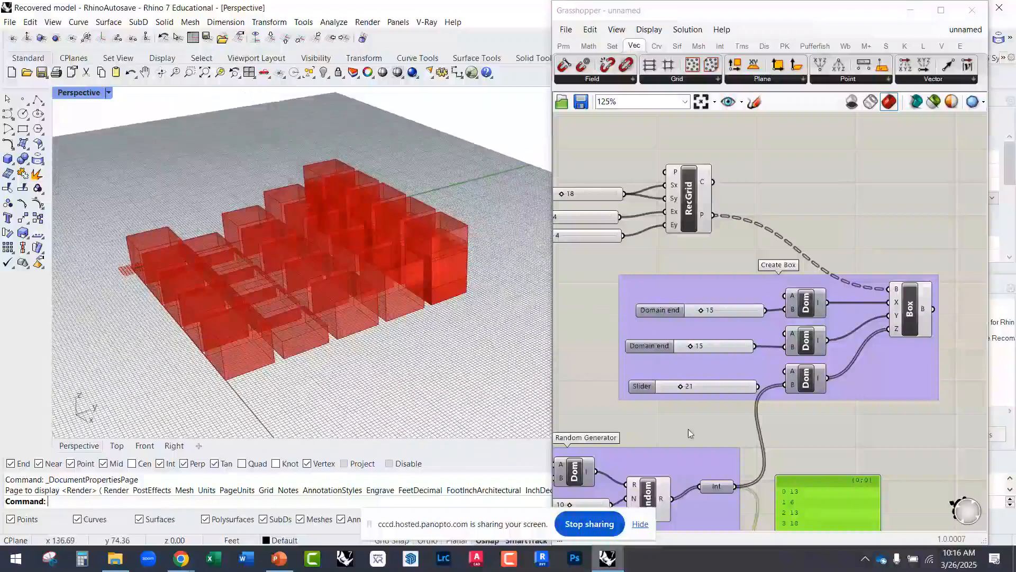
scroll(719, 376, up, 3)
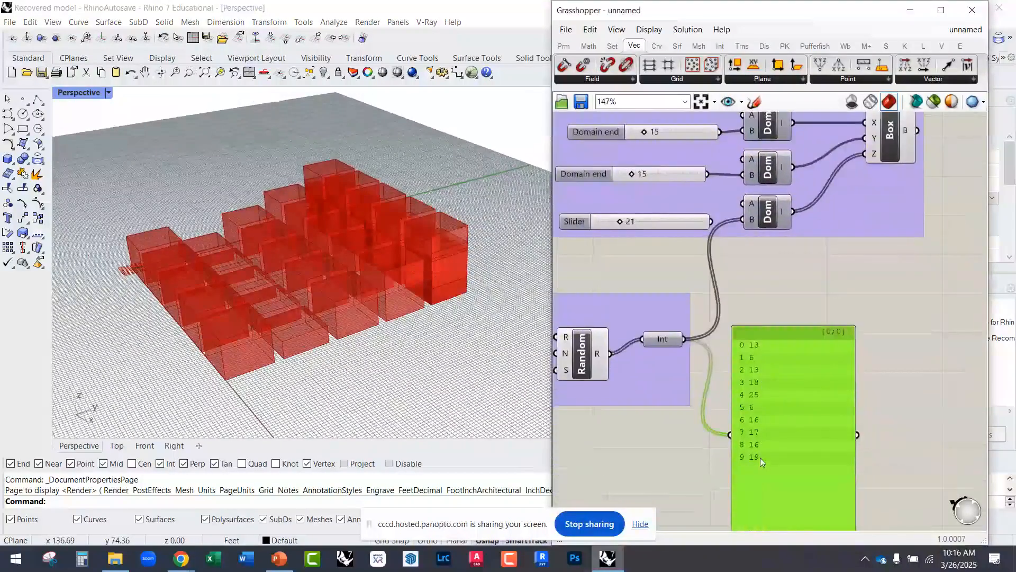
right_drag(773, 351, 752, 428)
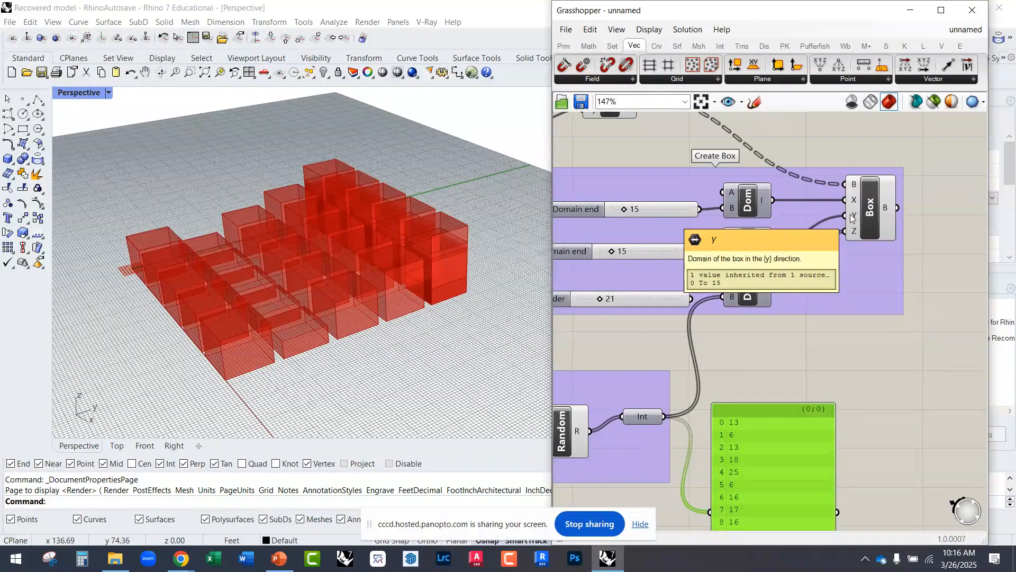
scroll(859, 214, up, 3)
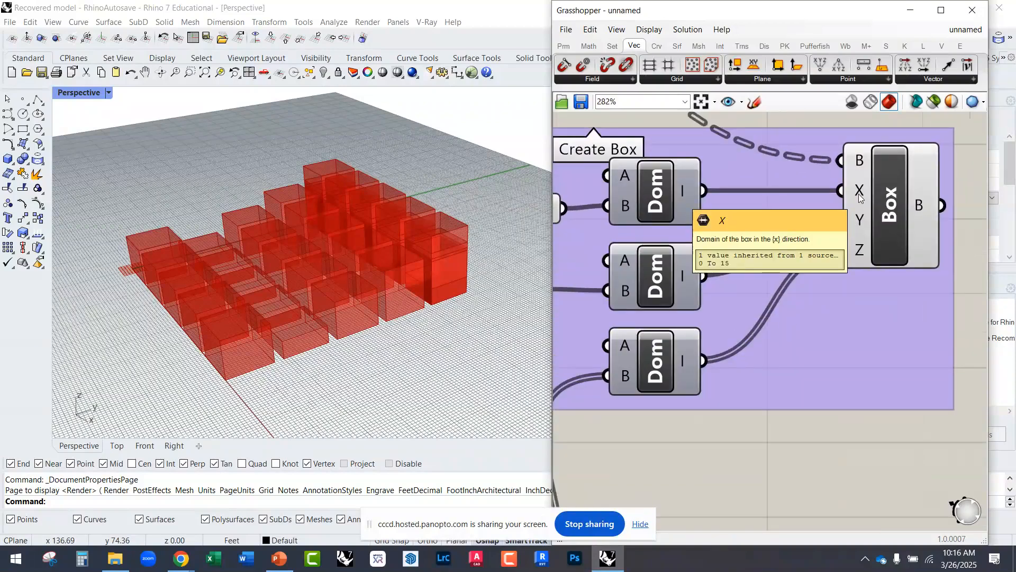
scroll(858, 240, down, 3)
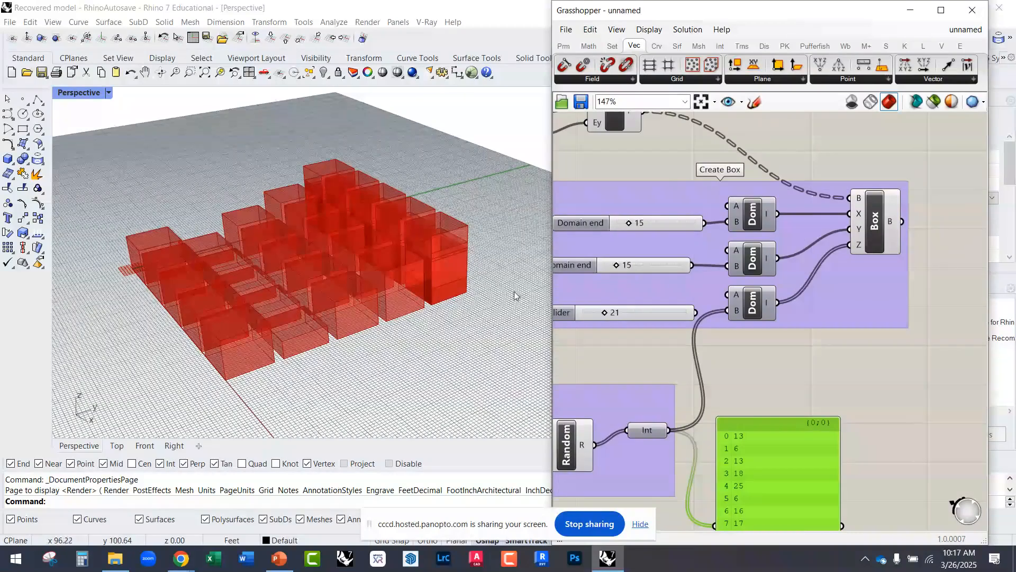
right_drag(723, 285, 825, 248)
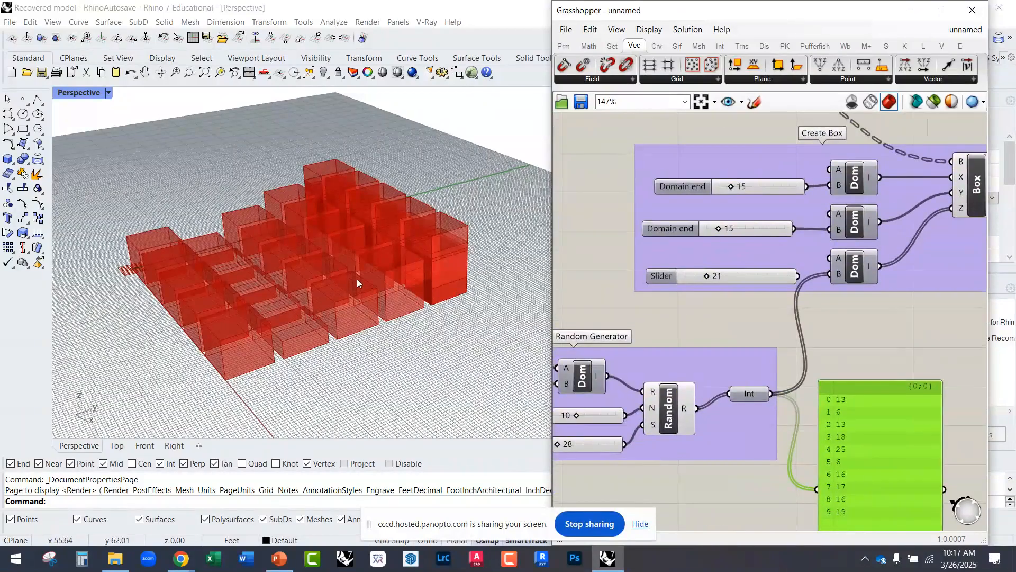
scroll(443, 257, up, 5)
scroll(437, 258, down, 4)
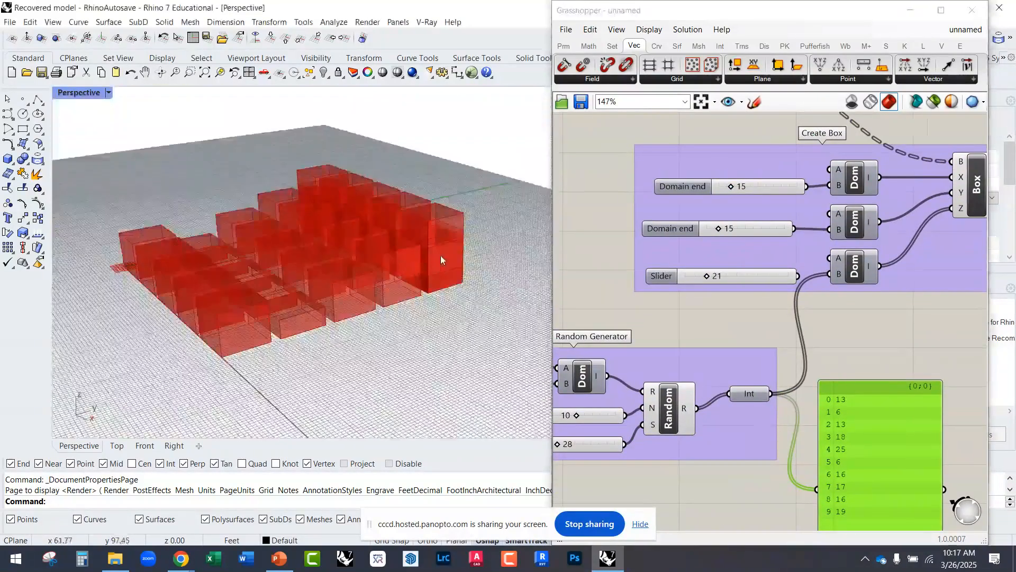
scroll(437, 258, up, 6)
right_drag(468, 223, 461, 238)
scroll(461, 239, down, 6)
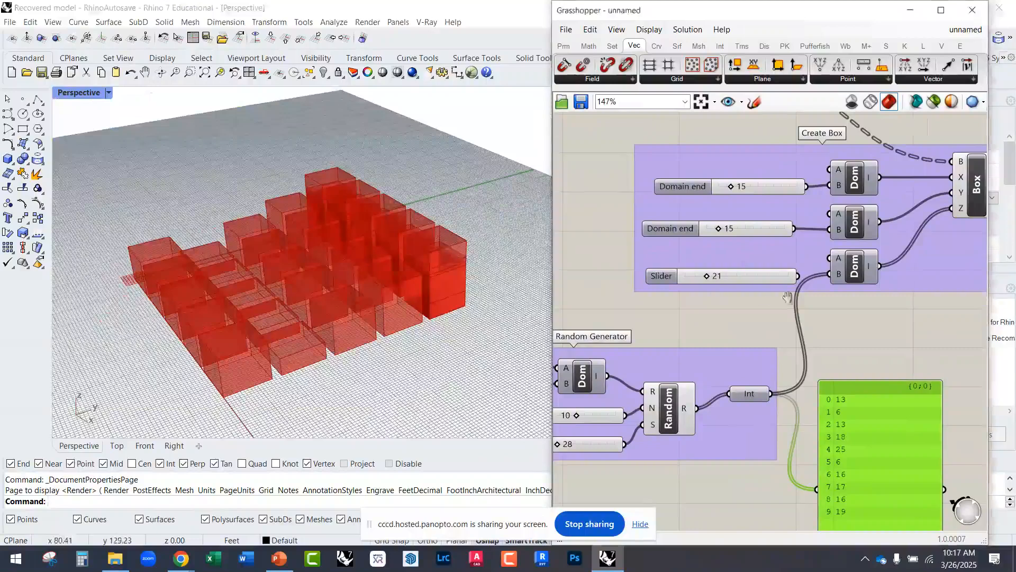
Step: Compare the data structure of the RecGrid's Points output with the Int list feeding the Z domain, highlighting the Int component's wires
scroll(789, 300, down, 3)
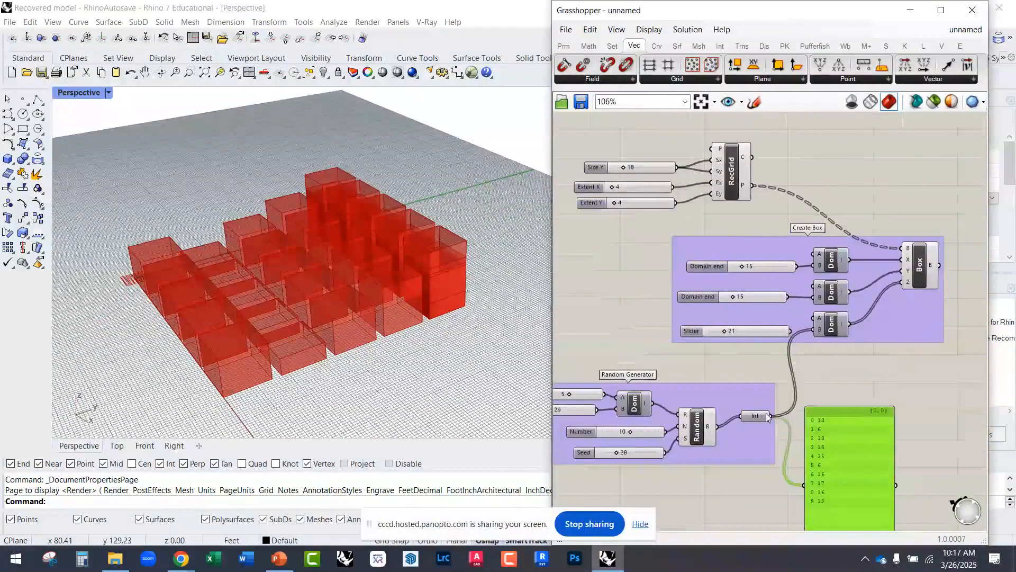
scroll(764, 414, down, 2)
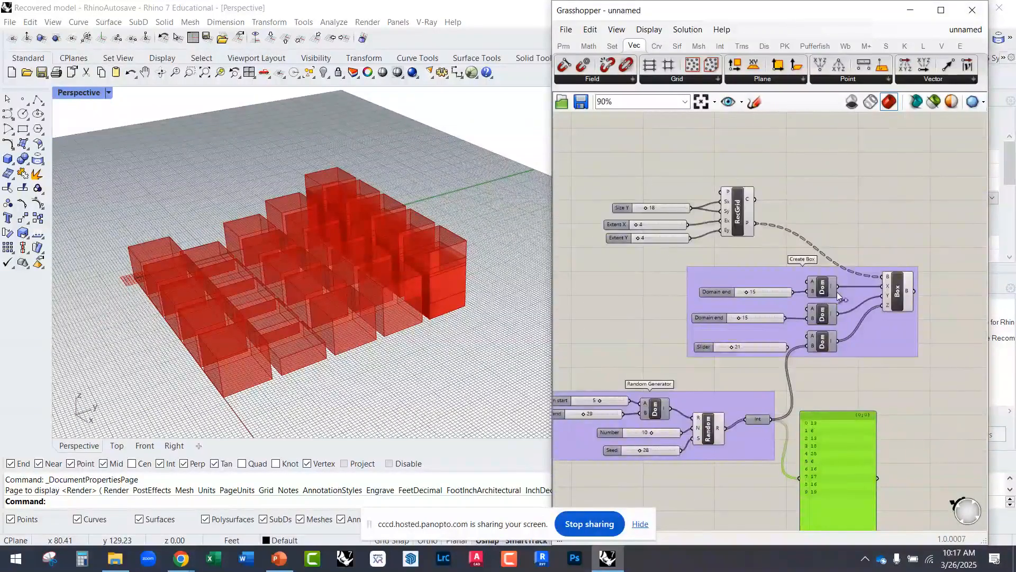
scroll(838, 296, up, 3)
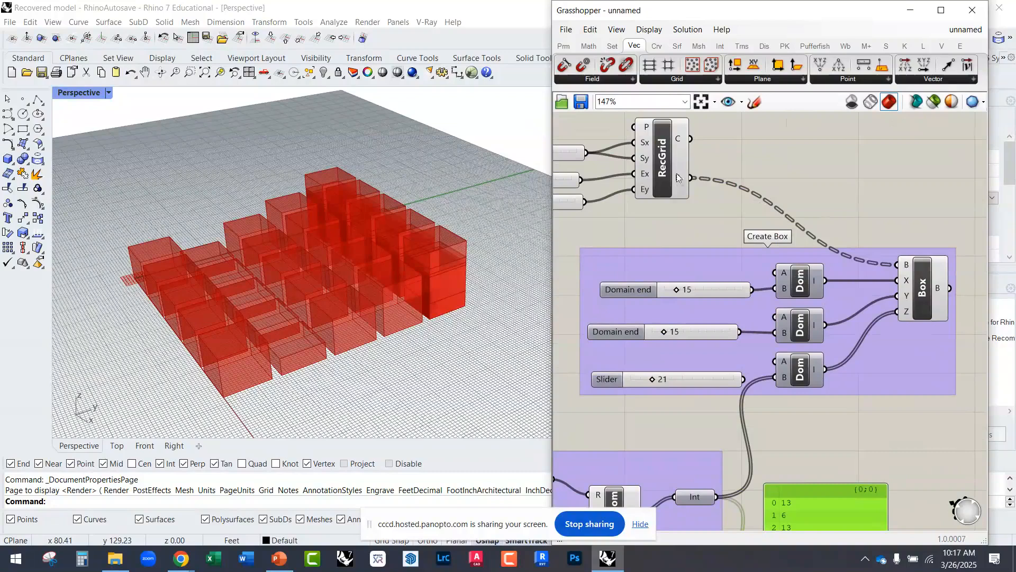
mouse_move(678, 178)
right_drag(693, 504, 707, 427)
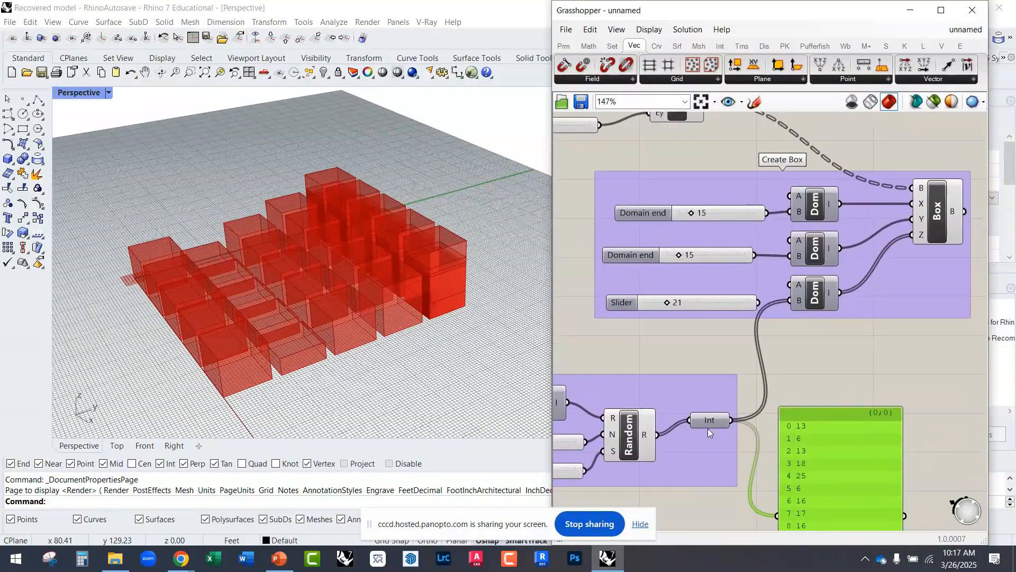
click(709, 430)
right_drag(683, 138, 713, 209)
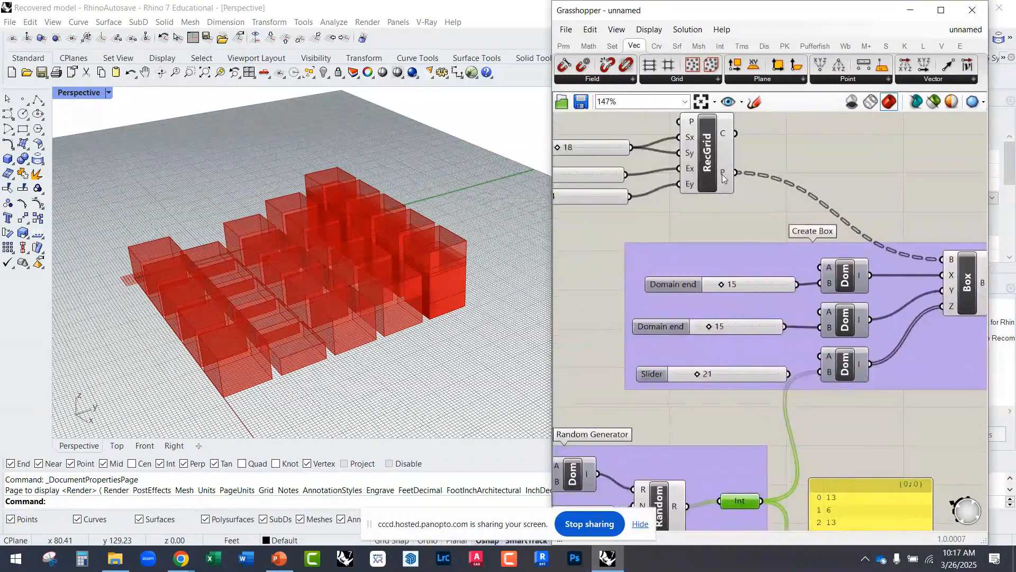
mouse_move(724, 175)
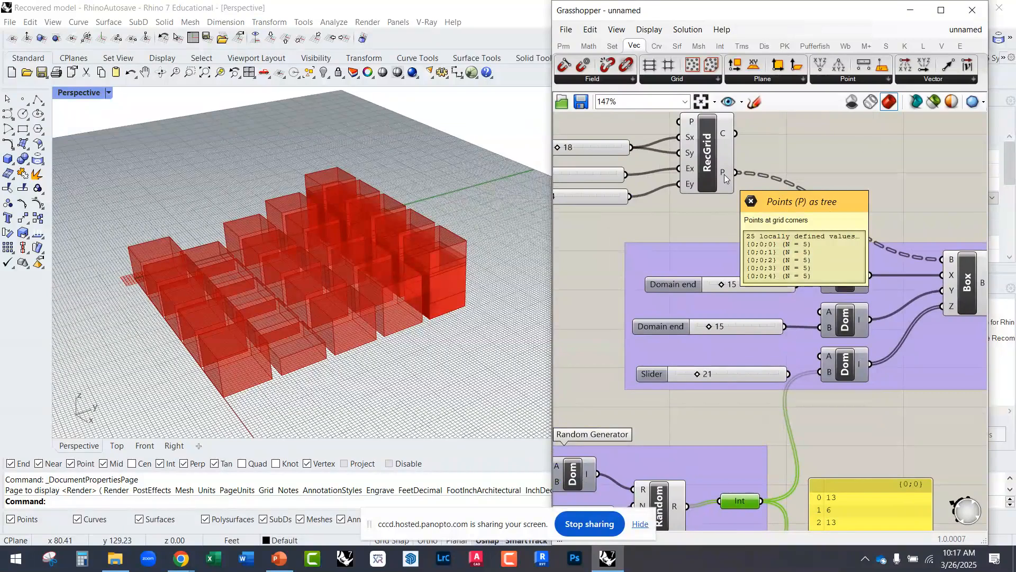
scroll(782, 223, down, 3)
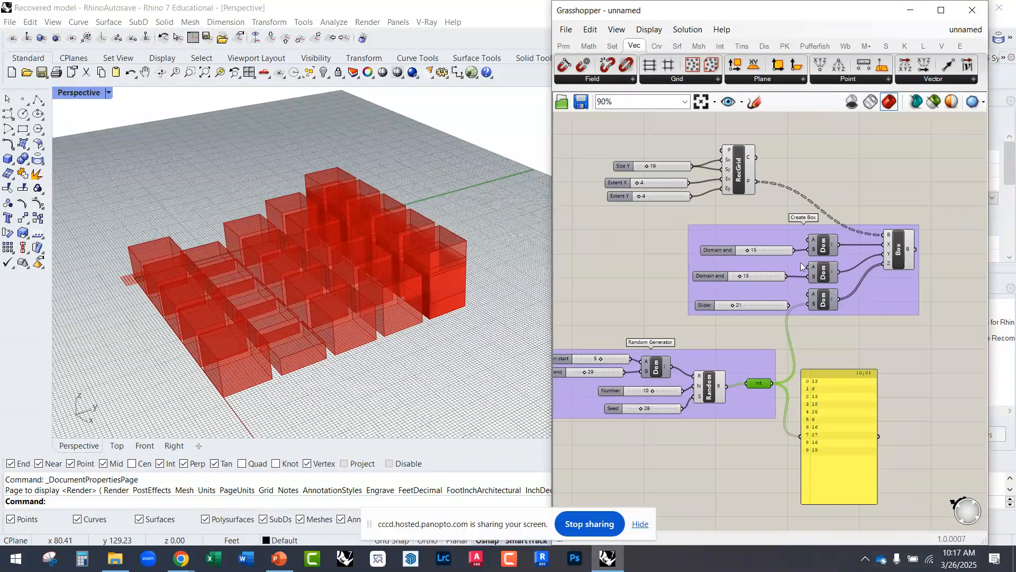
scroll(801, 262, up, 2)
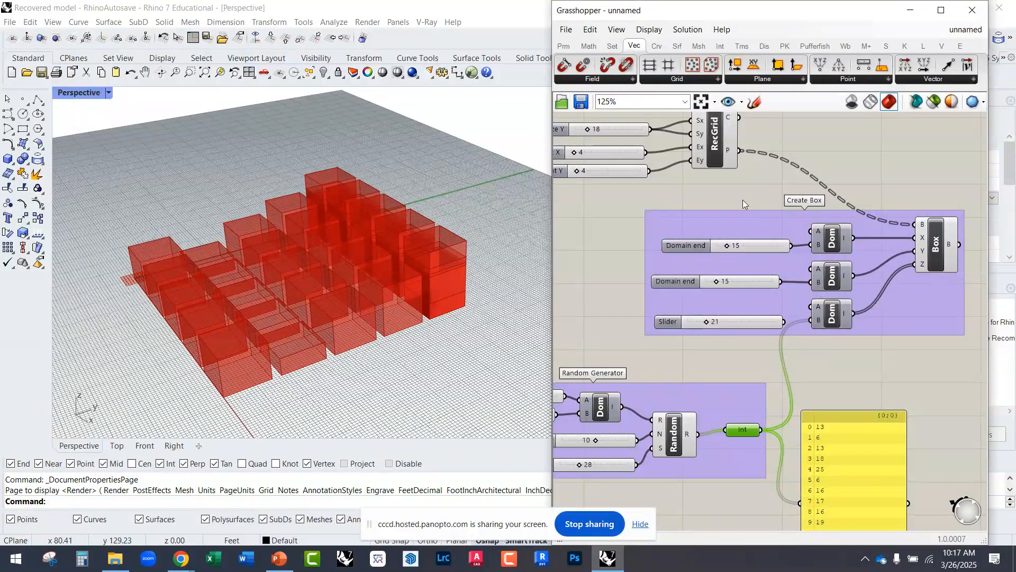
right_drag(747, 186, 637, 213)
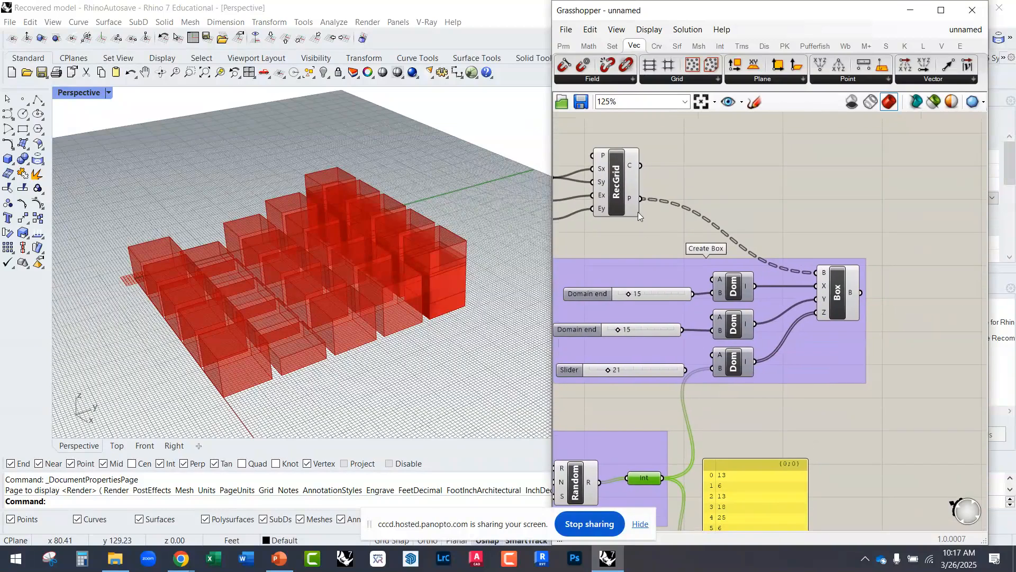
scroll(643, 205, up, 3)
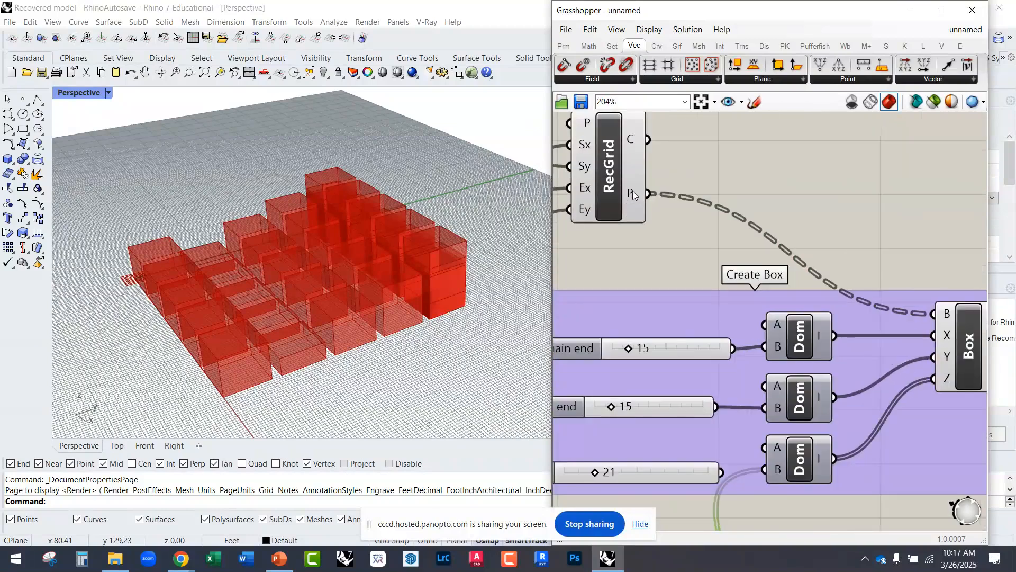
mouse_move(633, 191)
mouse_move(634, 196)
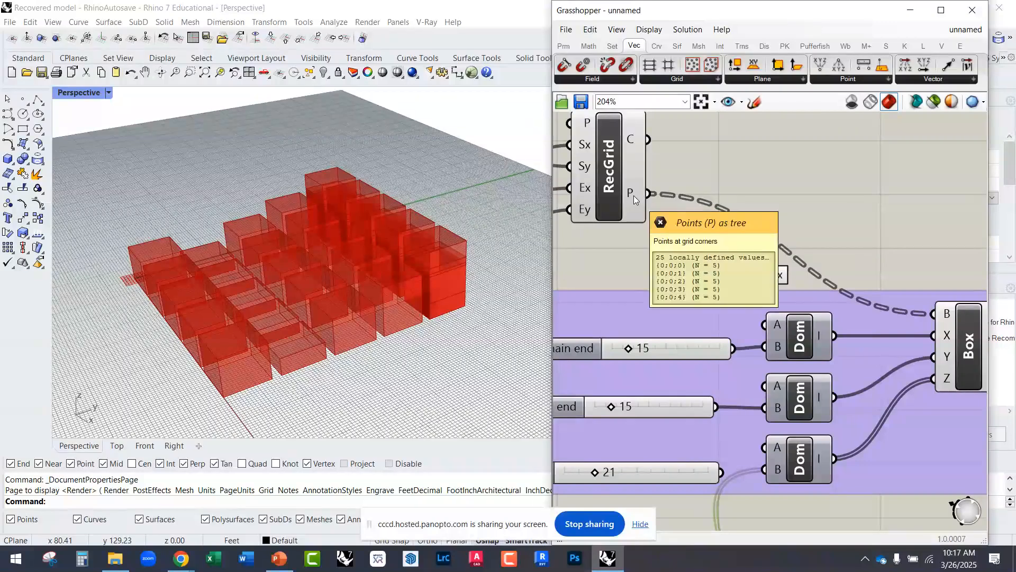
right_drag(778, 347, 770, 227)
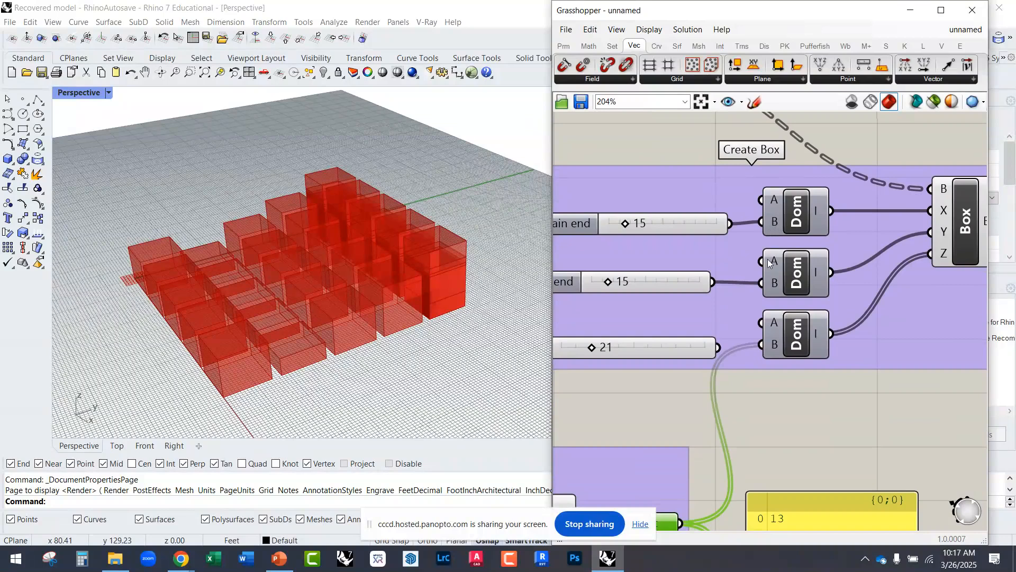
Step: Add a number slider set to 25 and wire it into the end input of the X-direction domain in the Create Box group
right_drag(770, 346, 794, 219)
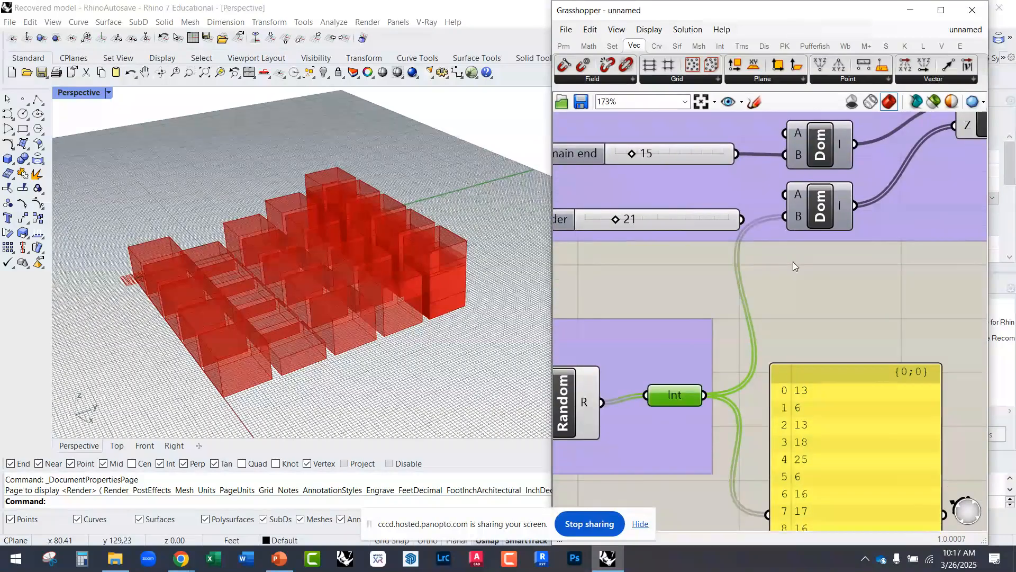
scroll(793, 262, down, 2)
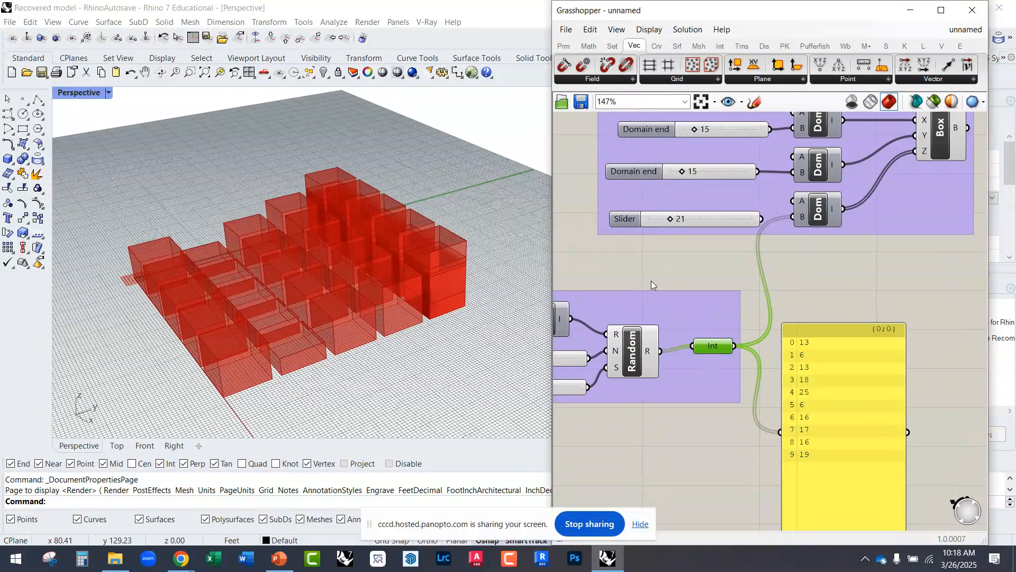
right_drag(651, 281, 767, 253)
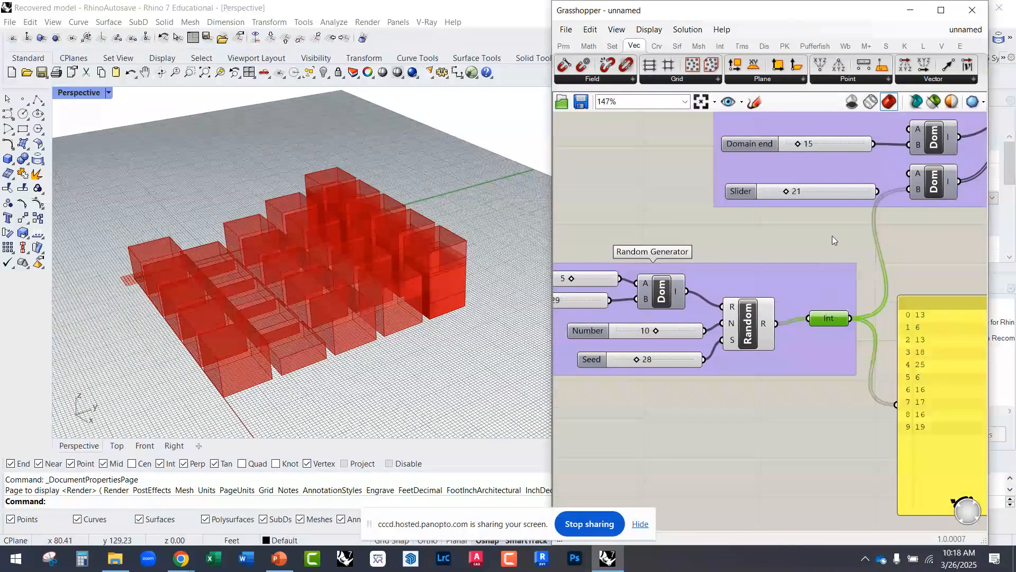
right_drag(832, 236, 776, 365)
double_click(723, 354)
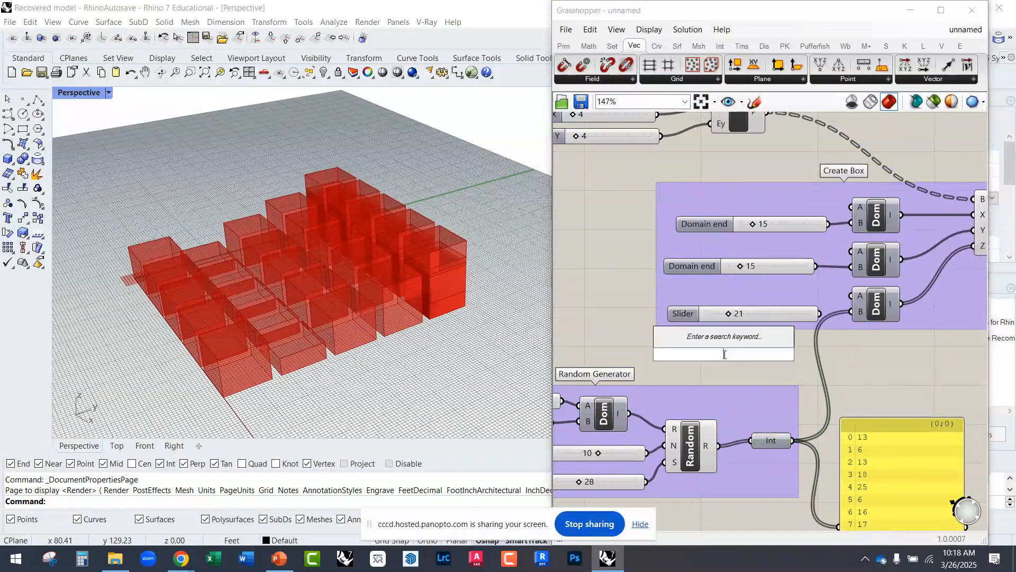
text(25)
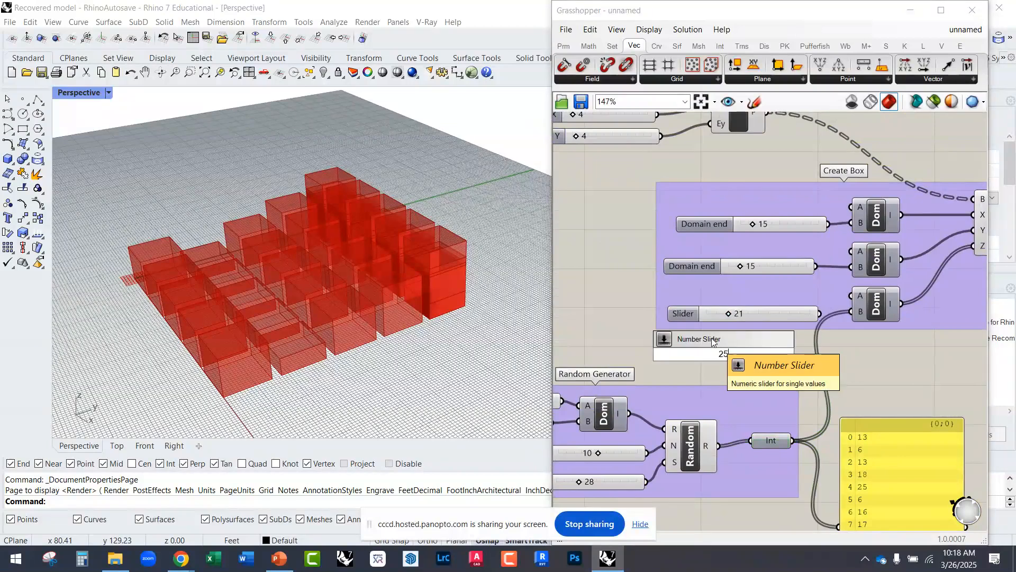
key(Return)
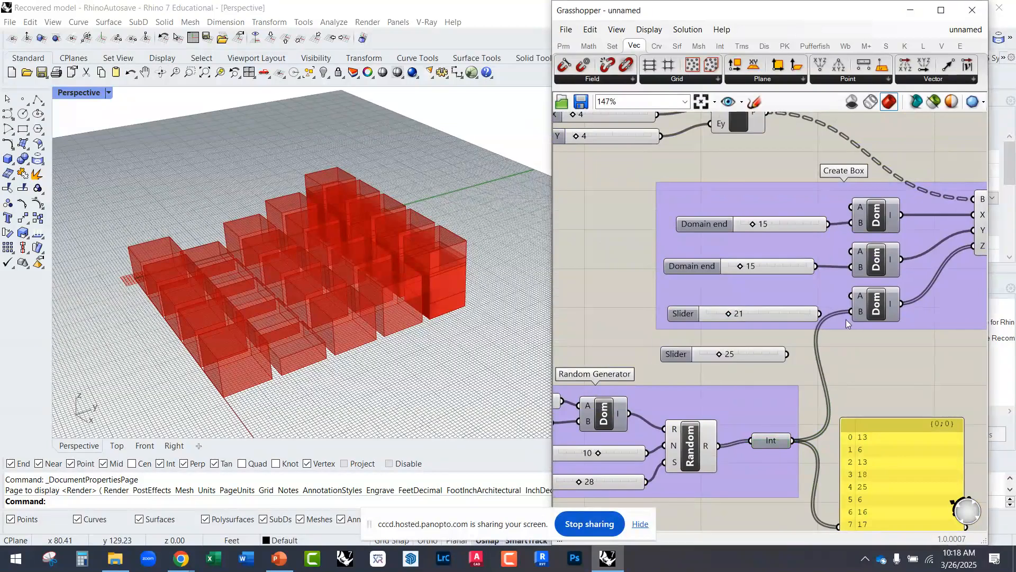
drag(766, 359, 851, 223)
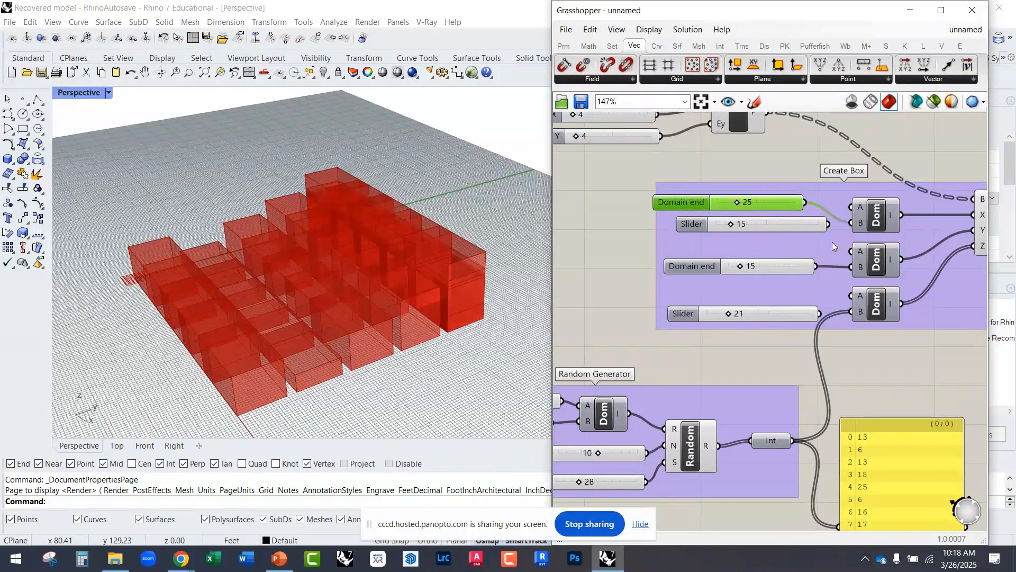
Step: Delete the slider set to 25 that feeds the X-direction domain
right_drag(766, 241, 741, 334)
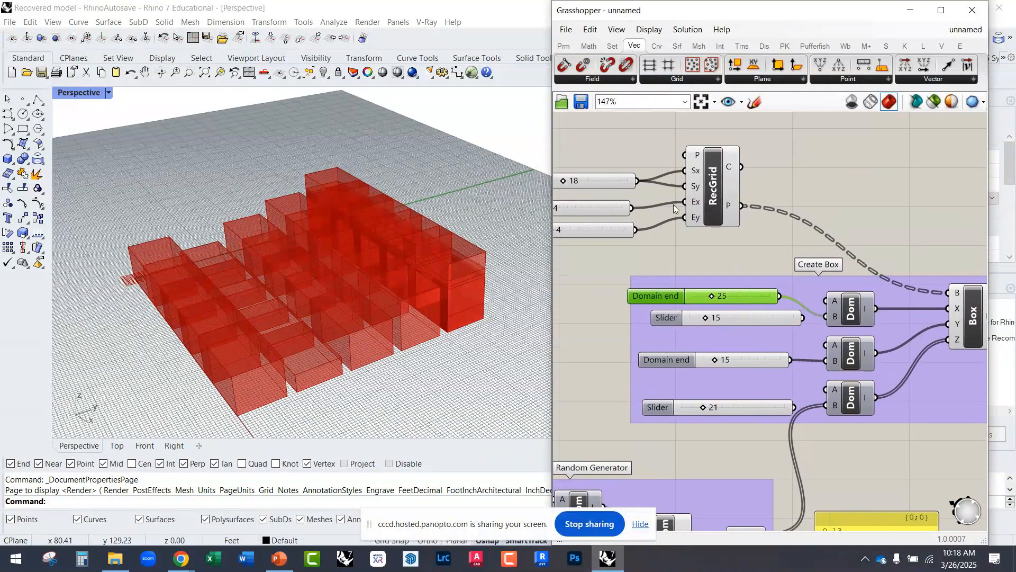
right_drag(596, 215, 693, 241)
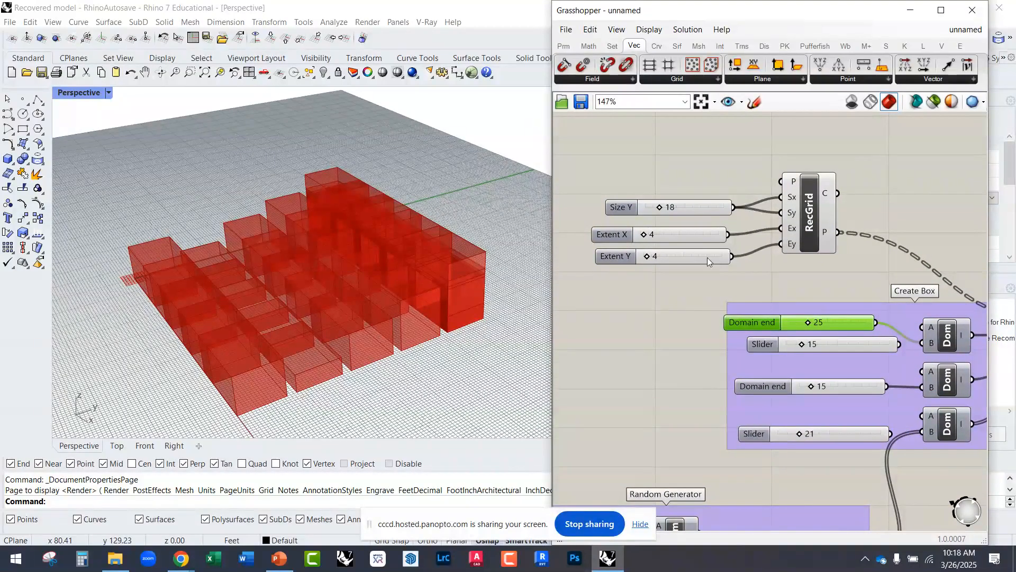
right_drag(828, 295, 764, 292)
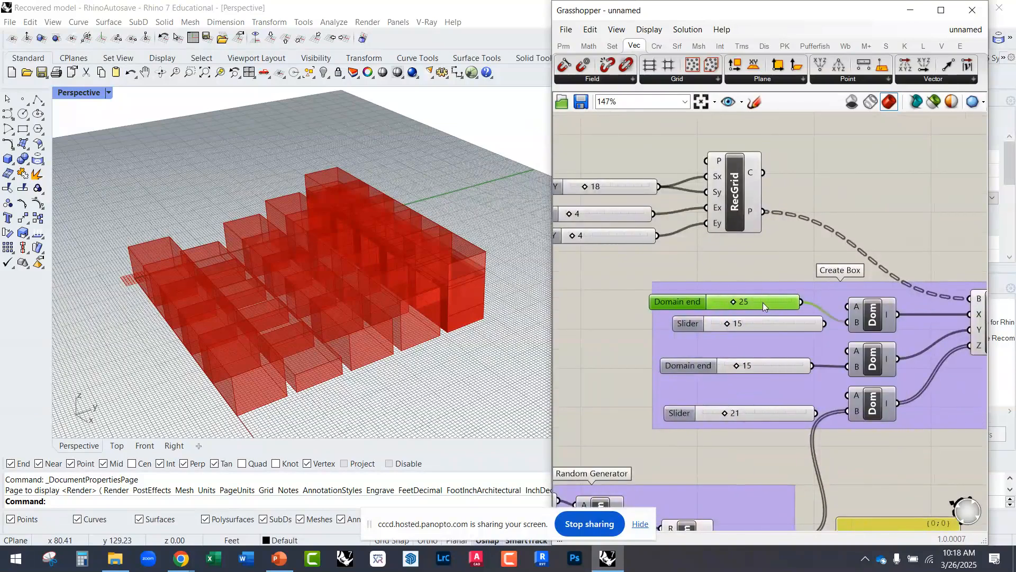
right_drag(760, 303, 749, 261)
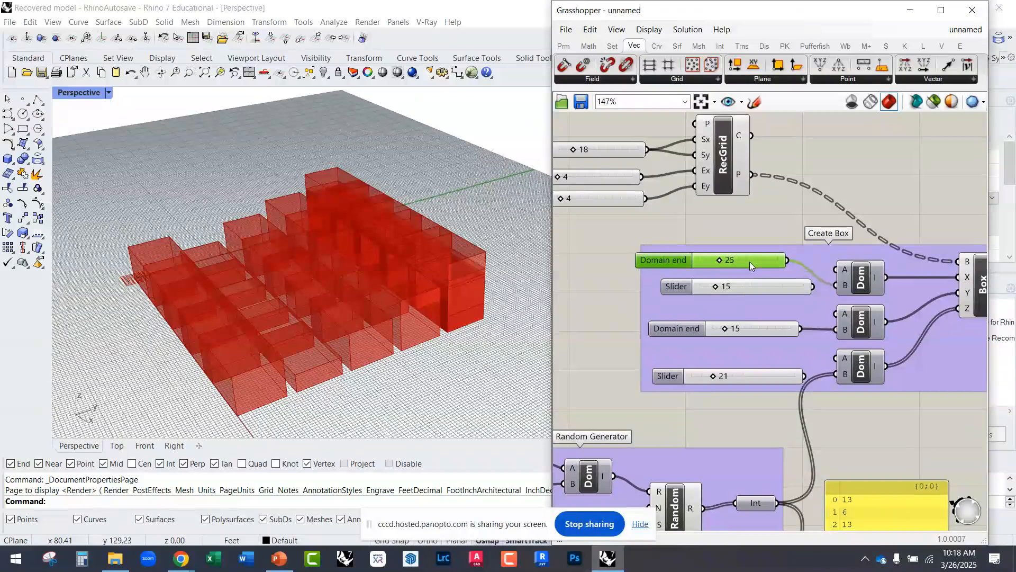
key(Delete)
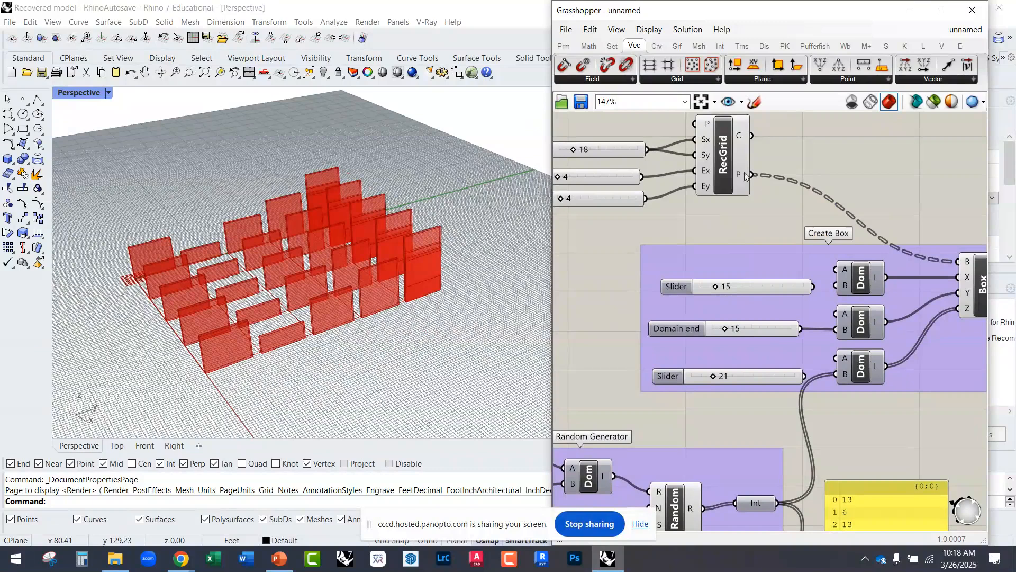
Step: Add a List Length component near RecGrid and look up where it sits among the list components
right_drag(742, 219, 707, 226)
right_drag(653, 197, 735, 246)
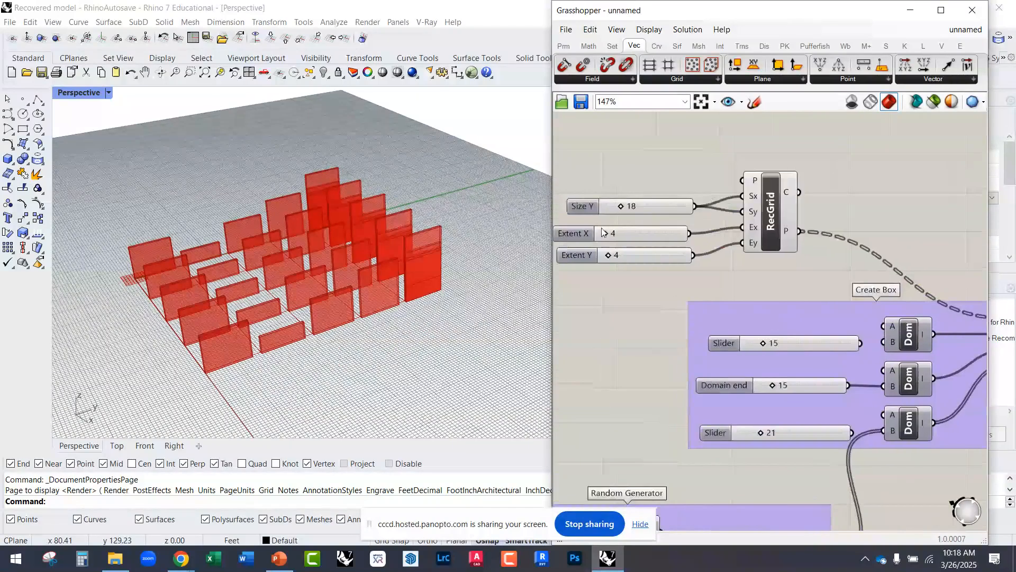
right_drag(794, 233, 746, 185)
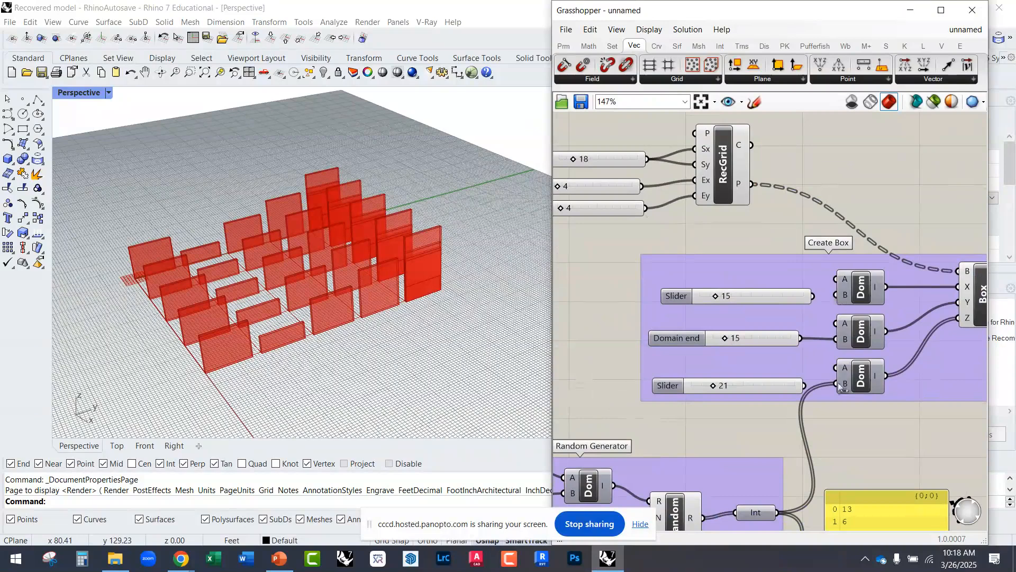
right_drag(746, 230, 700, 225)
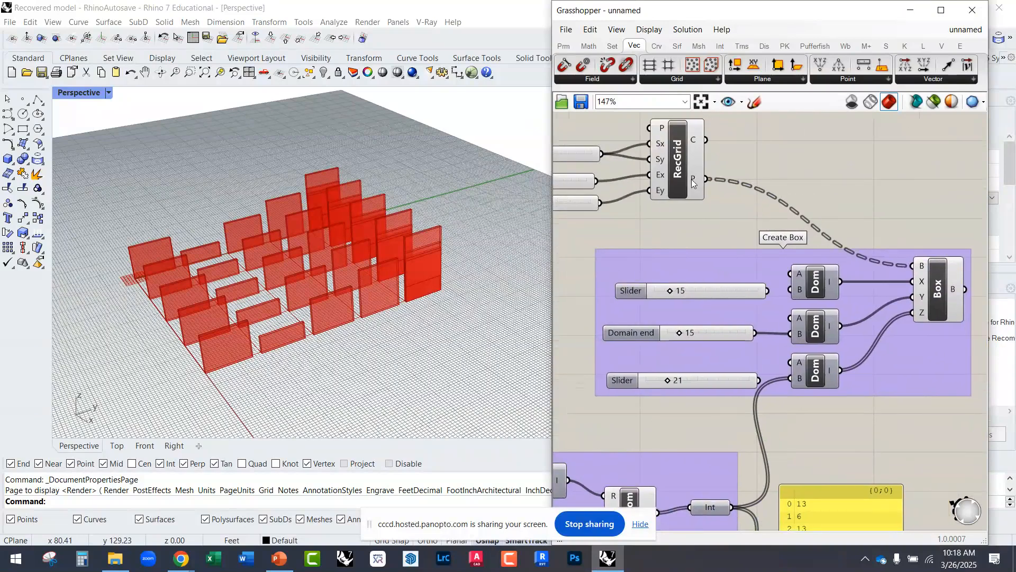
double_click(703, 222)
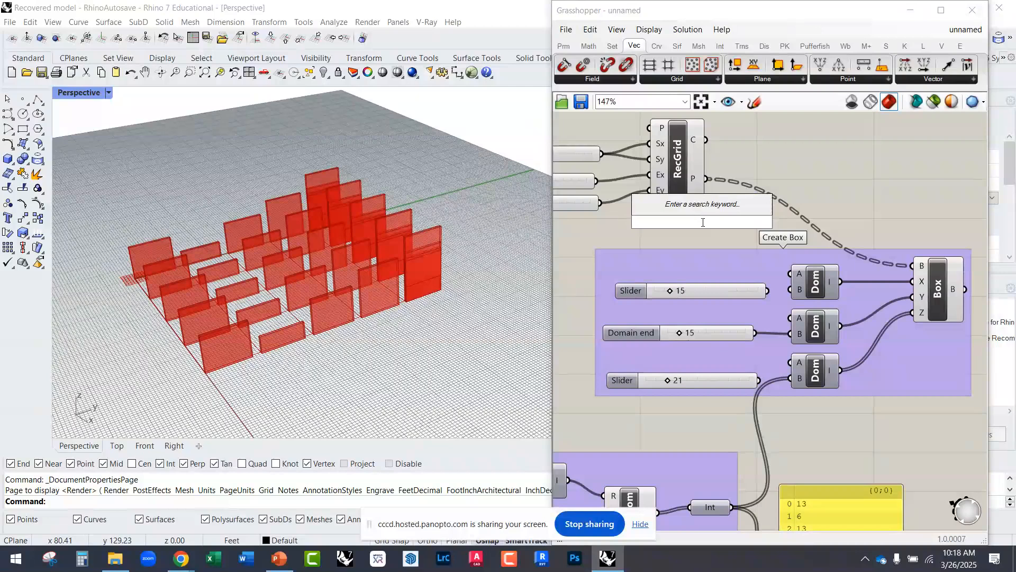
text(list )
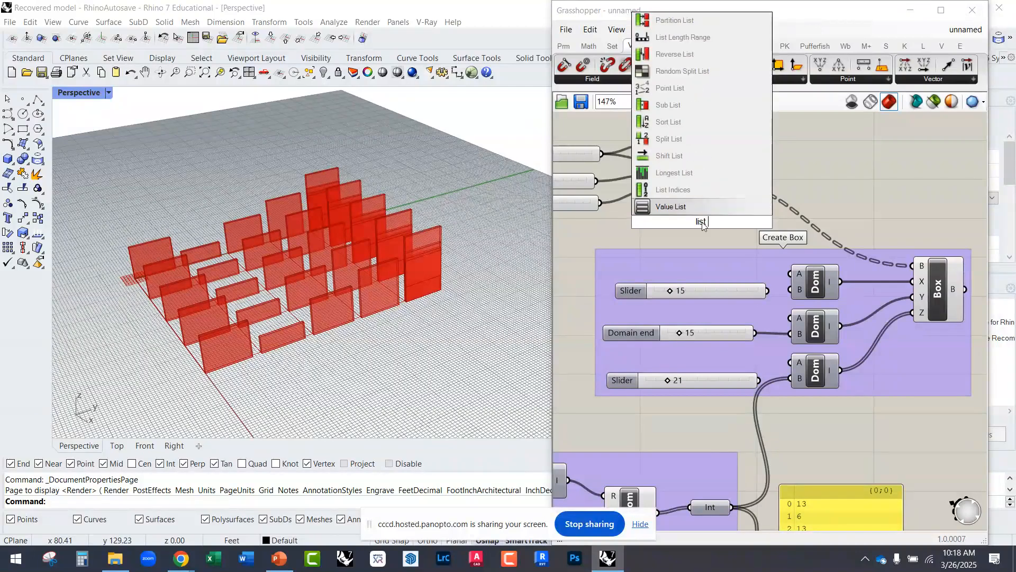
text(leng)
click(671, 190)
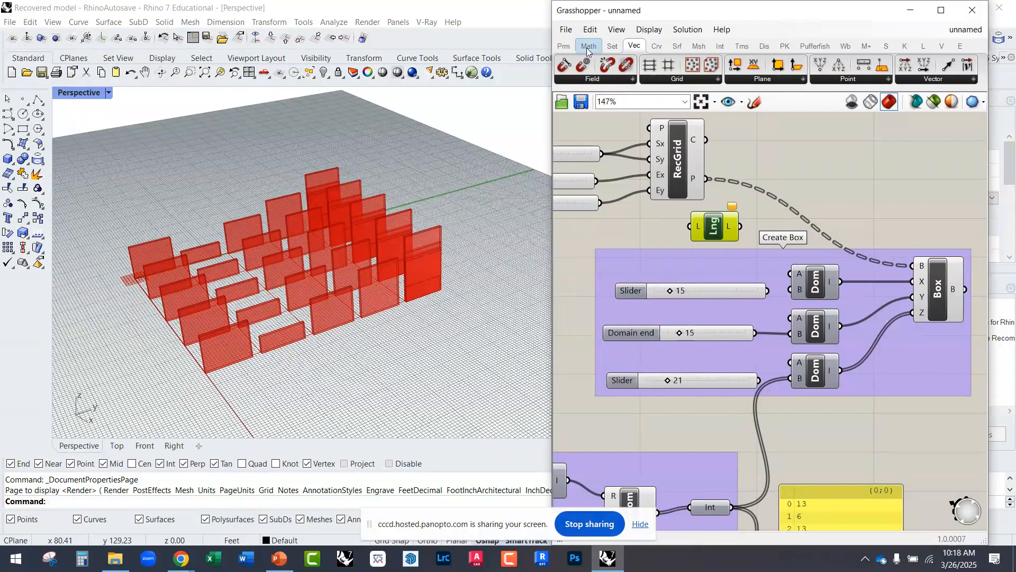
click(612, 46)
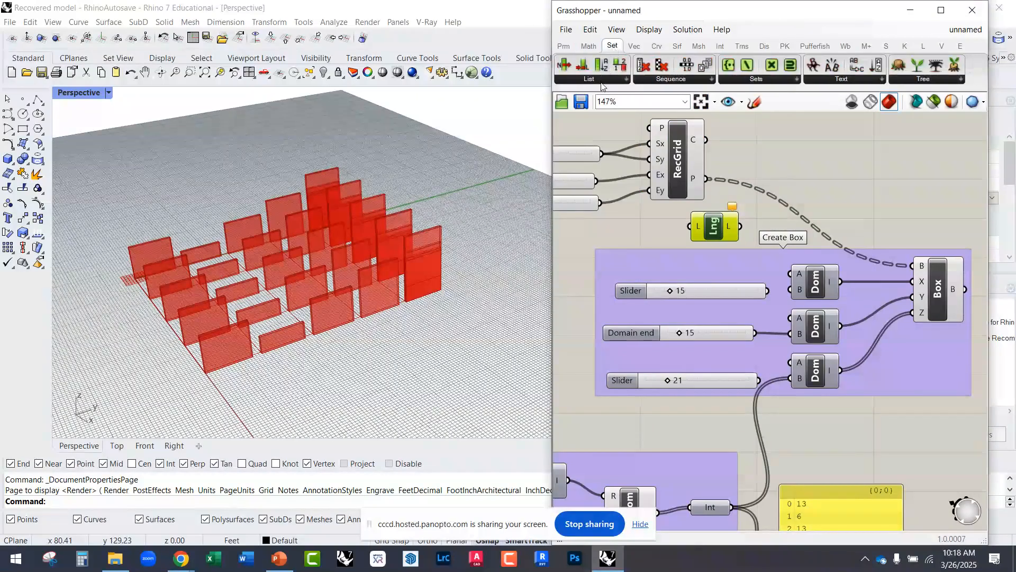
click(602, 80)
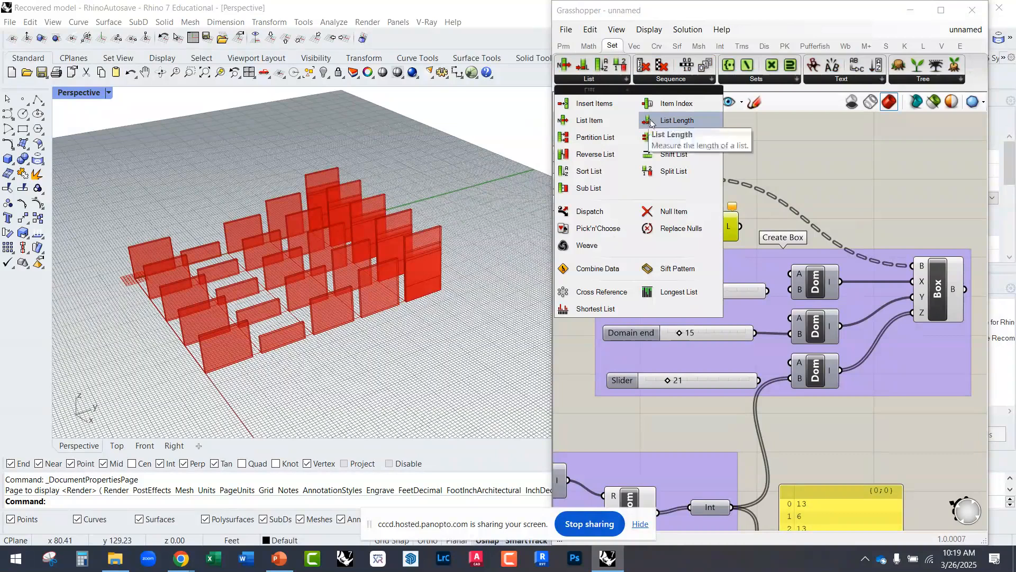
Step: Place the List Length component beside RecGrid and wire the grid's Points output into its list input
drag(713, 229, 801, 166)
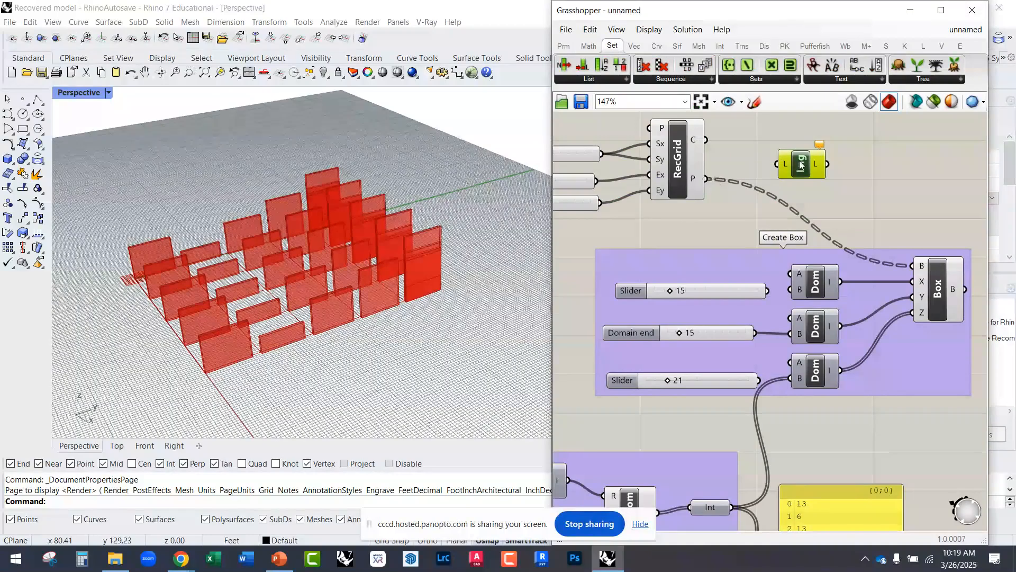
drag(781, 168, 706, 179)
right_drag(815, 170, 758, 172)
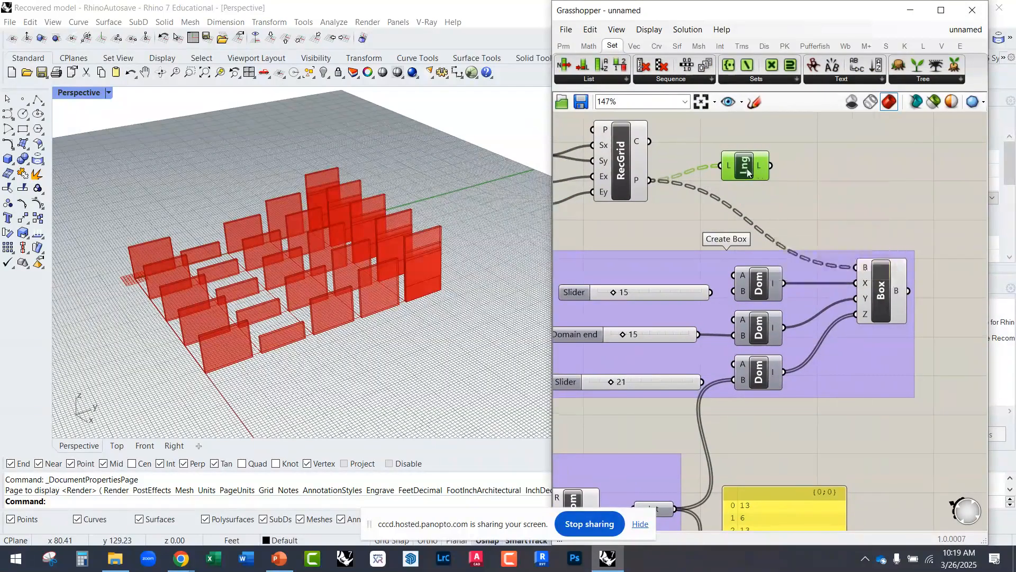
drag(750, 172, 732, 163)
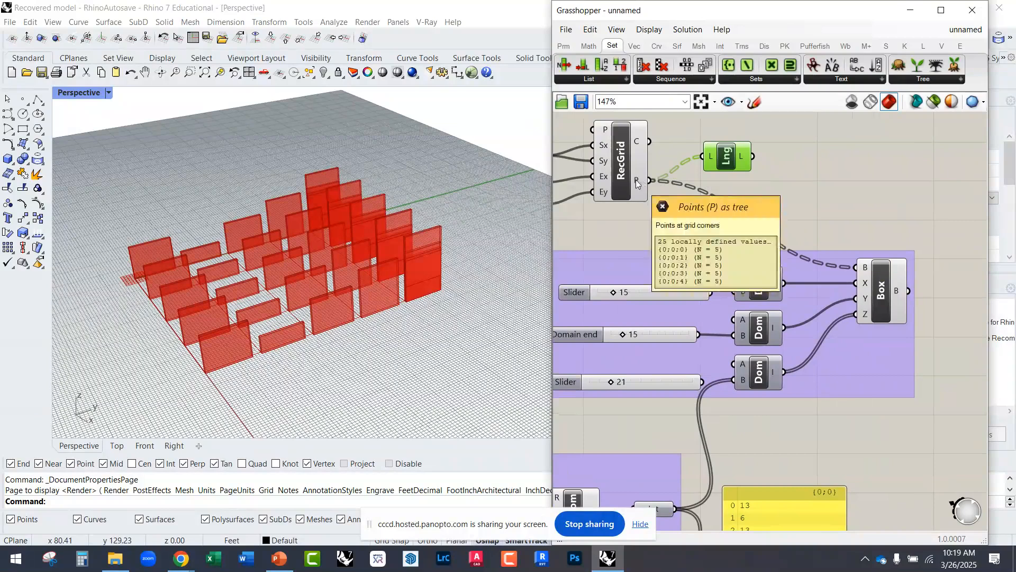
Step: Flatten the List Length component's list input and check its Length output
right_click(711, 161)
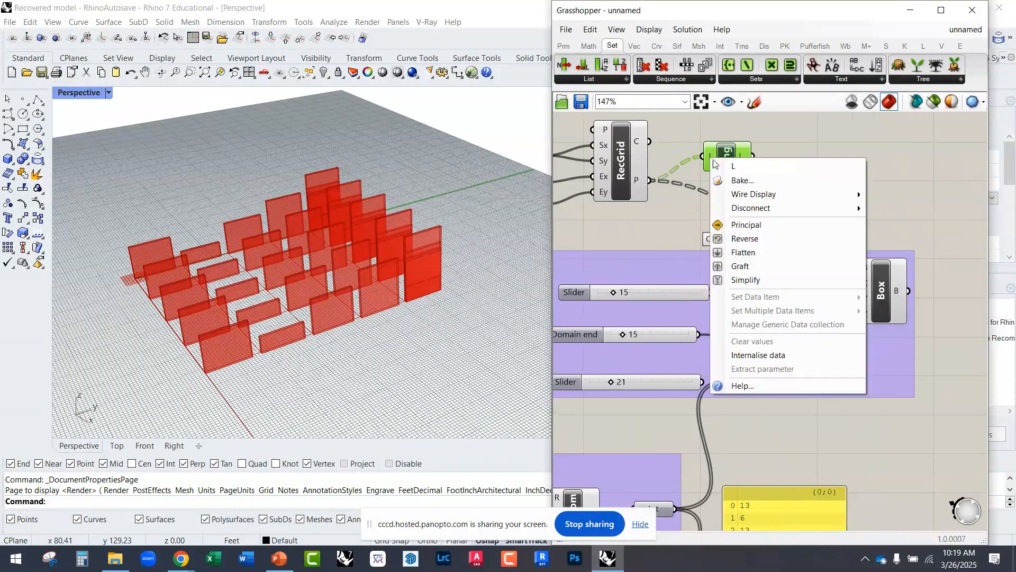
click(742, 250)
mouse_move(740, 159)
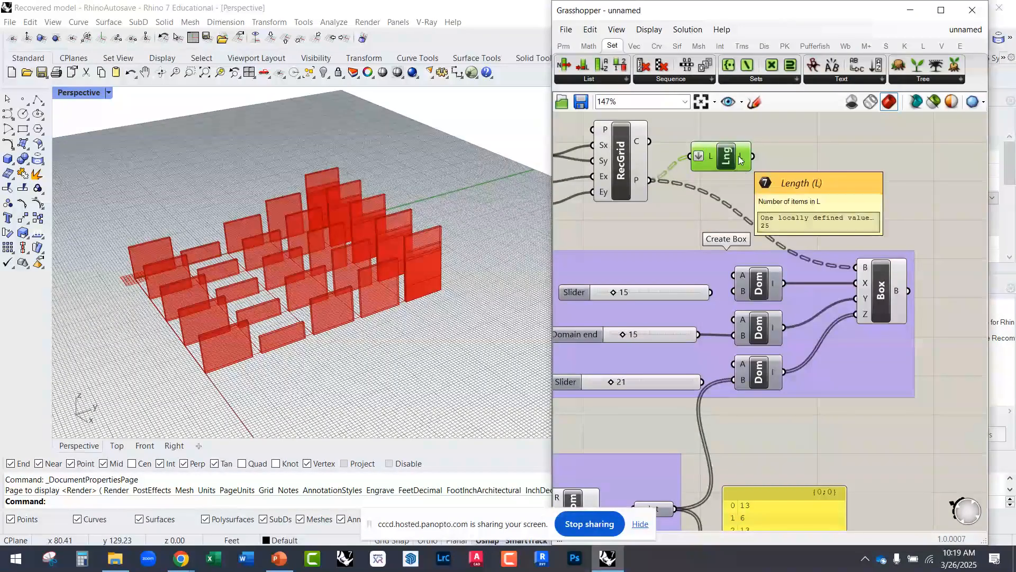
drag(715, 154, 728, 164)
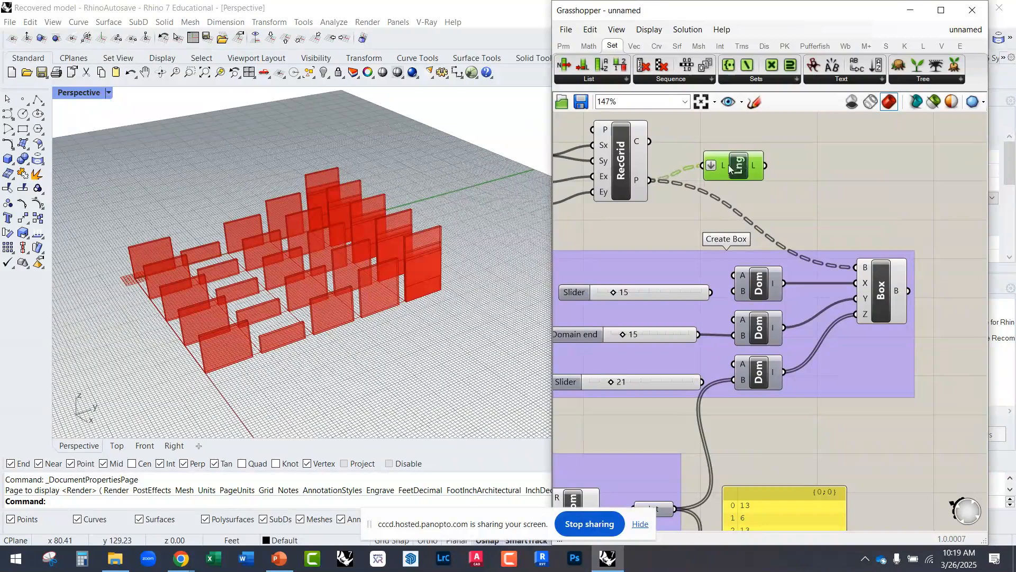
right_click(725, 165)
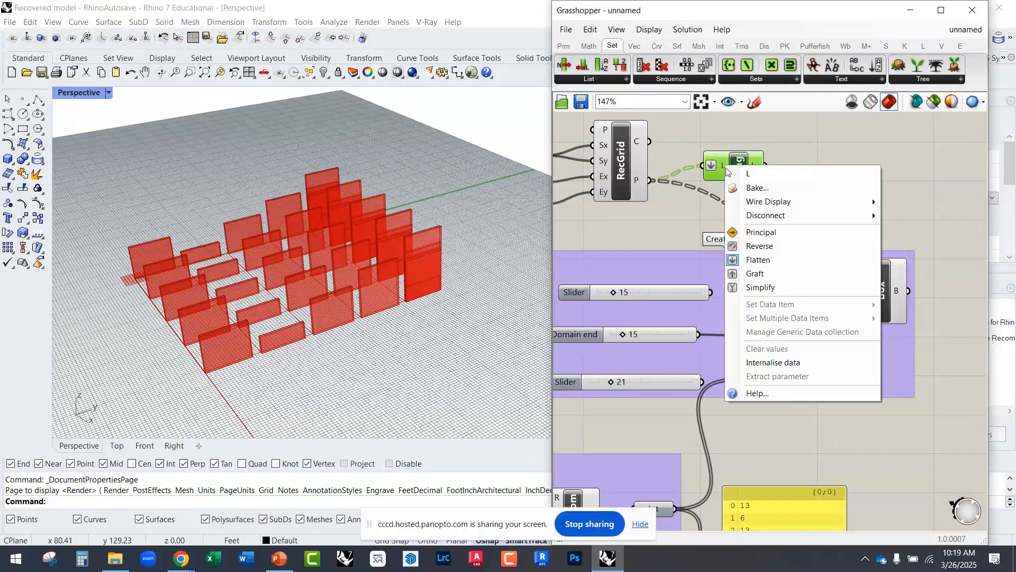
click(756, 246)
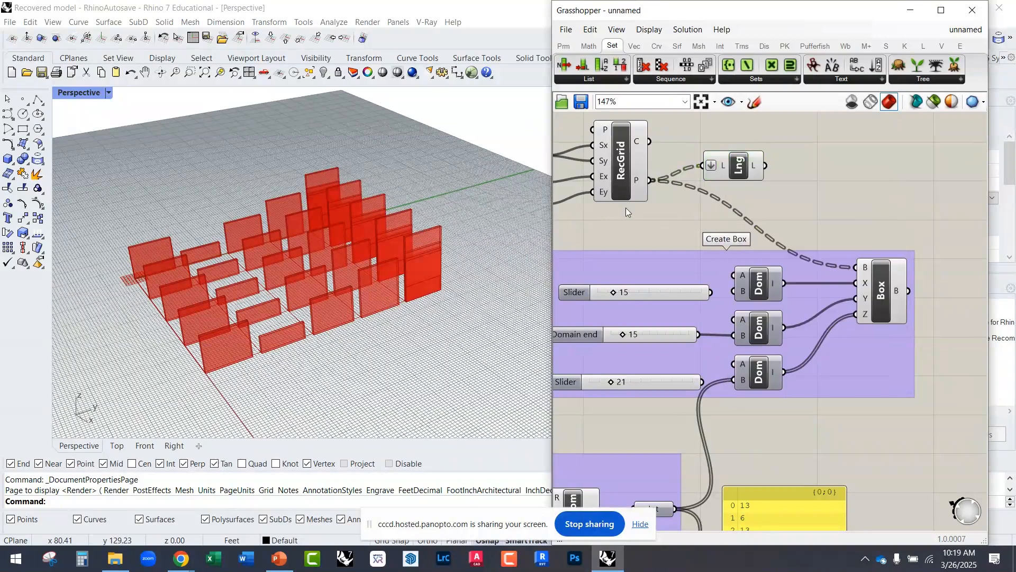
Step: Shift the Create Box group, the Random Generator group and the integer panel together further away from RecGrid
scroll(626, 207, down, 4)
scroll(816, 360, down, 3)
drag(850, 425, 577, 271)
drag(696, 272, 748, 270)
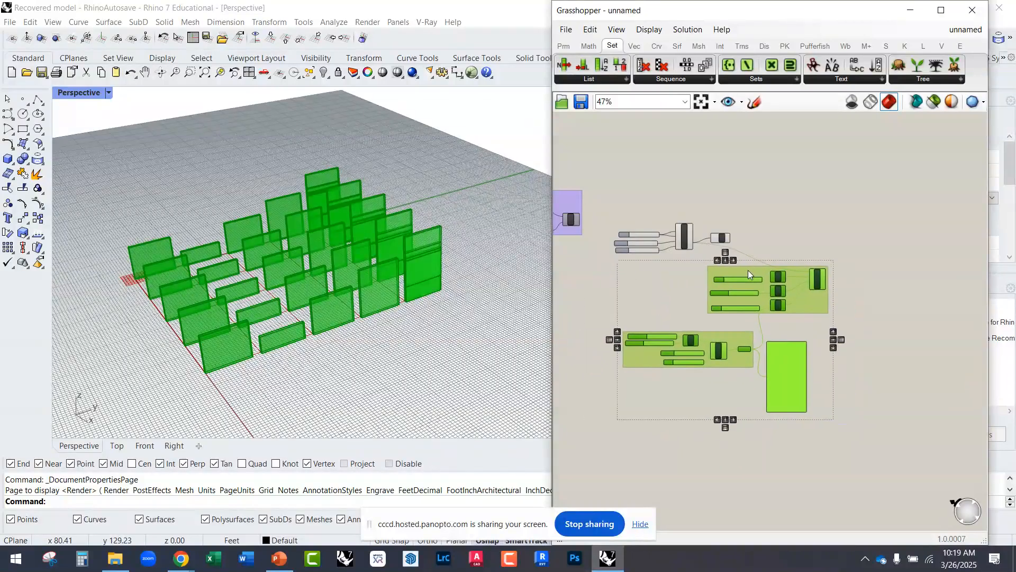
scroll(746, 241, up, 4)
click(746, 242)
Step: Reposition the List Length component next to RecGrid, above the wire running from Points to the Box component
drag(718, 224, 722, 266)
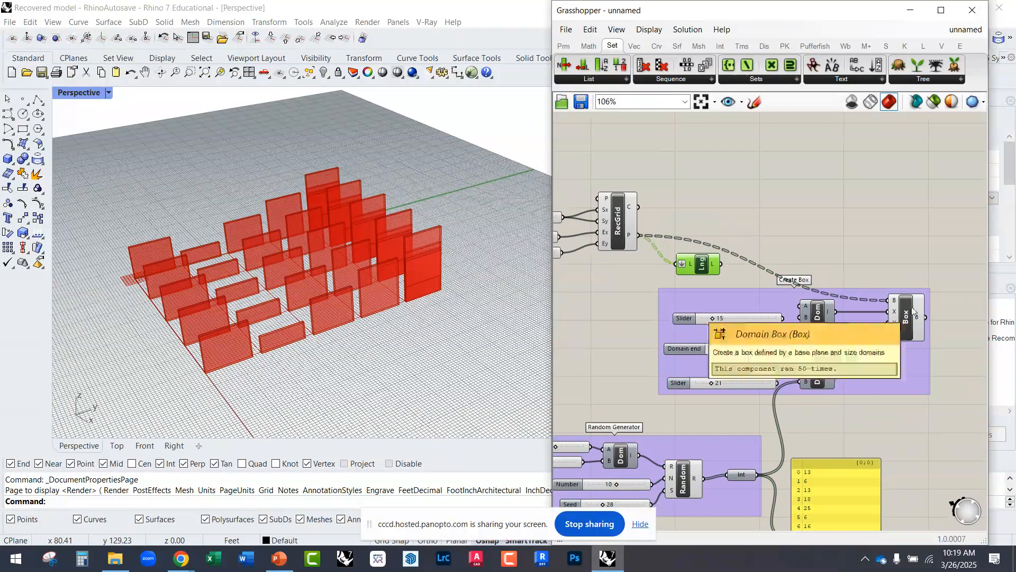
drag(906, 318, 904, 304)
scroll(703, 273, up, 3)
click(703, 269)
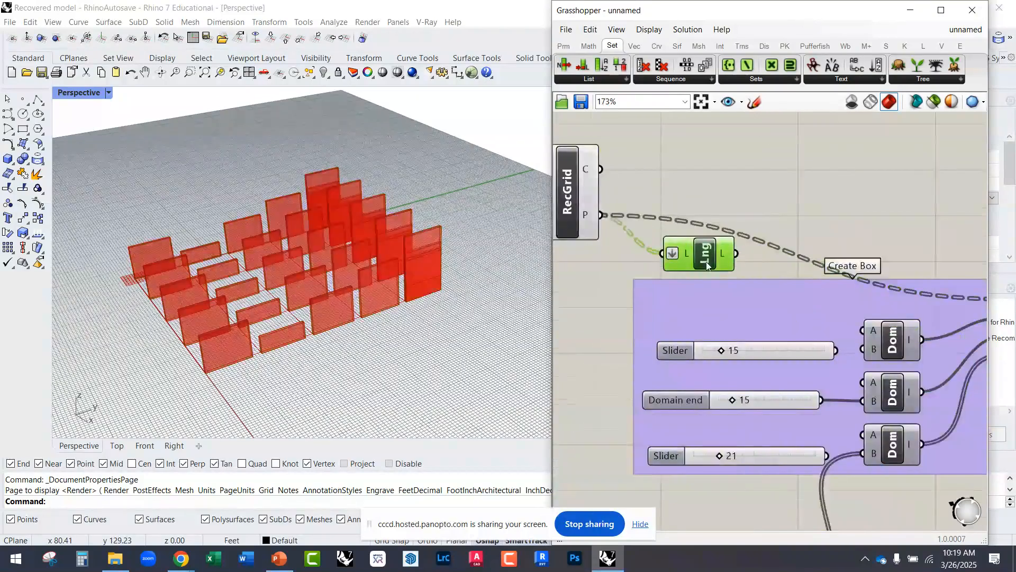
drag(733, 246, 729, 161)
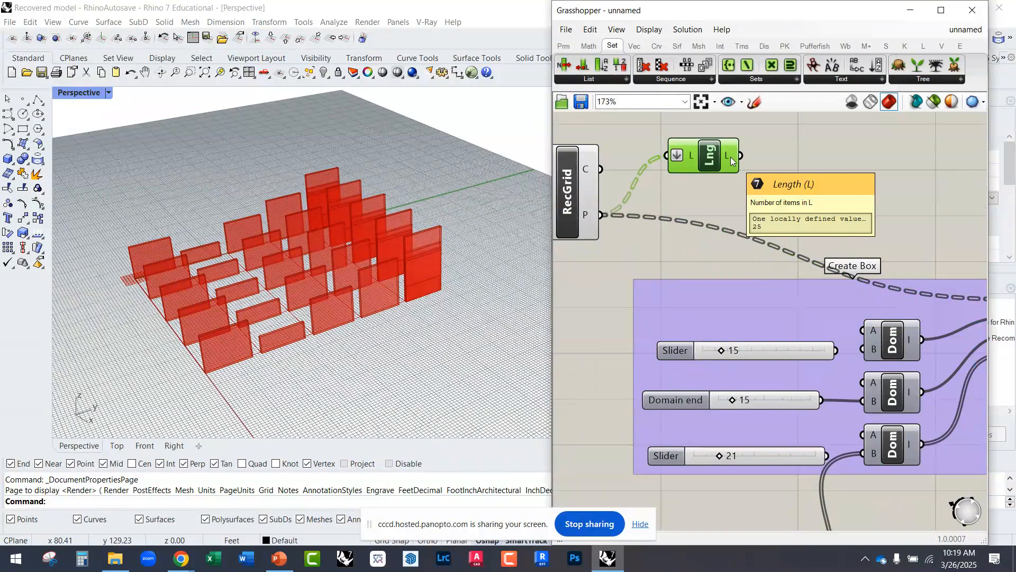
Step: Add a panel beside the List Length component, wire the Length output into it and read the point count
double_click(783, 175)
text(//)
click(780, 163)
drag(780, 178, 837, 178)
drag(762, 172, 753, 159)
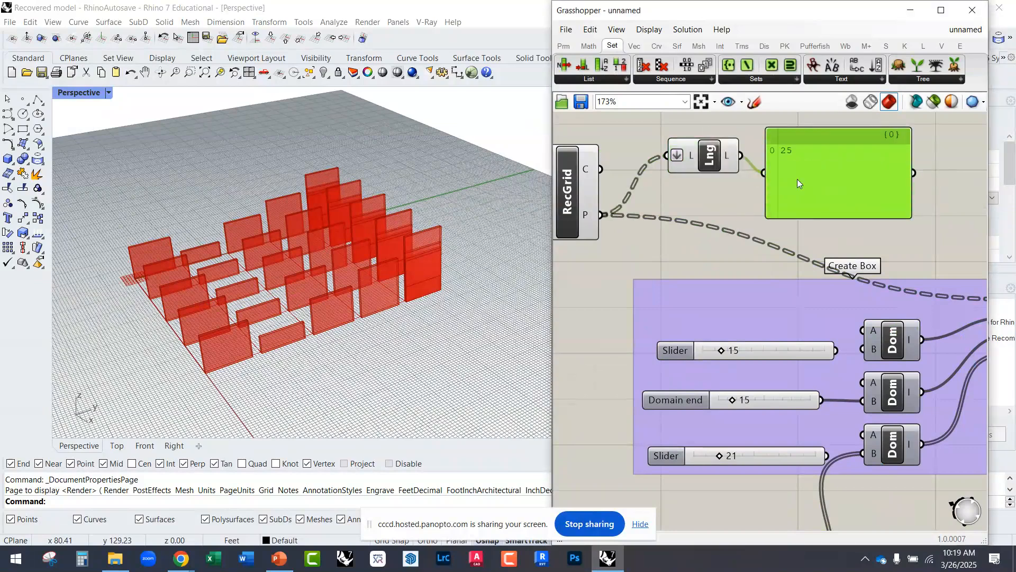
scroll(787, 136, up, 3)
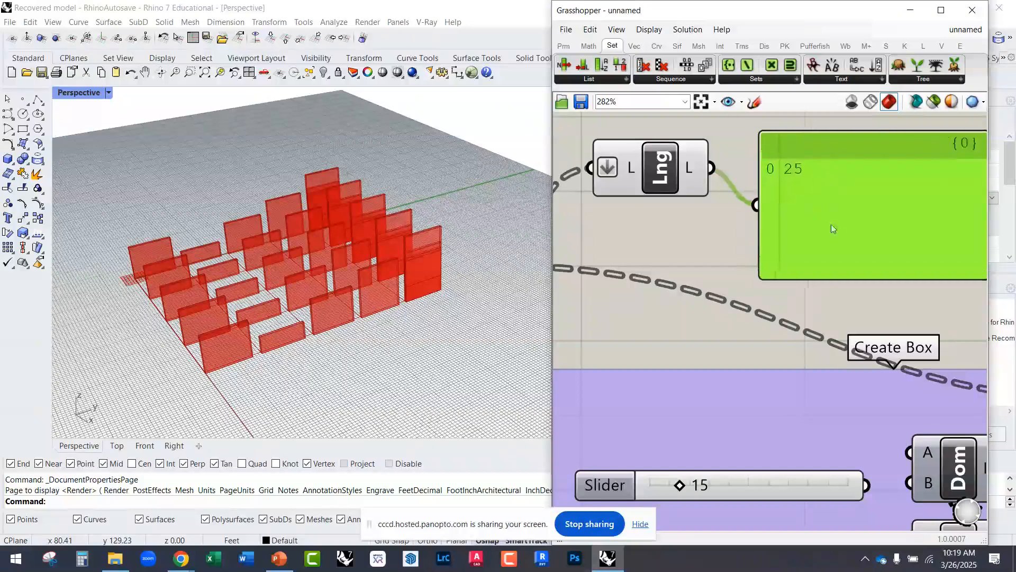
scroll(831, 232, down, 4)
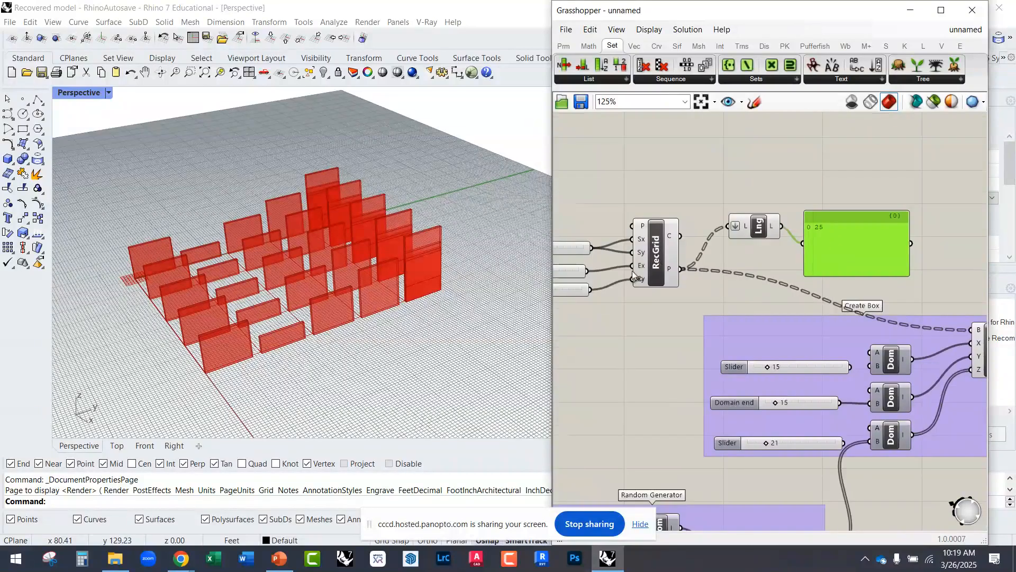
Step: Raise the grid's Extent Y slider to 8 to test how the point count responds
scroll(587, 253, up, 2)
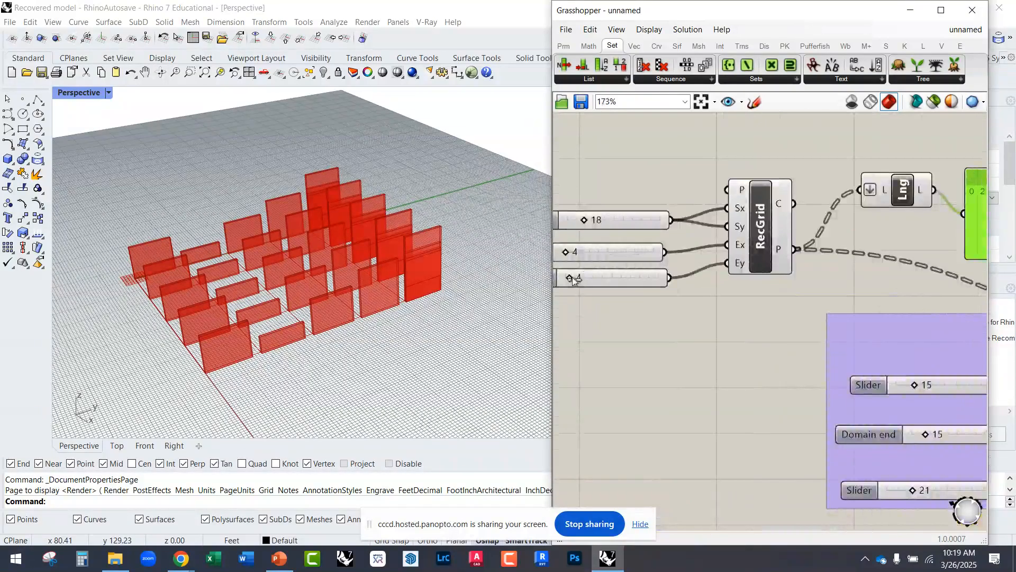
drag(573, 277, 589, 276)
scroll(768, 278, down, 2)
scroll(626, 287, up, 1)
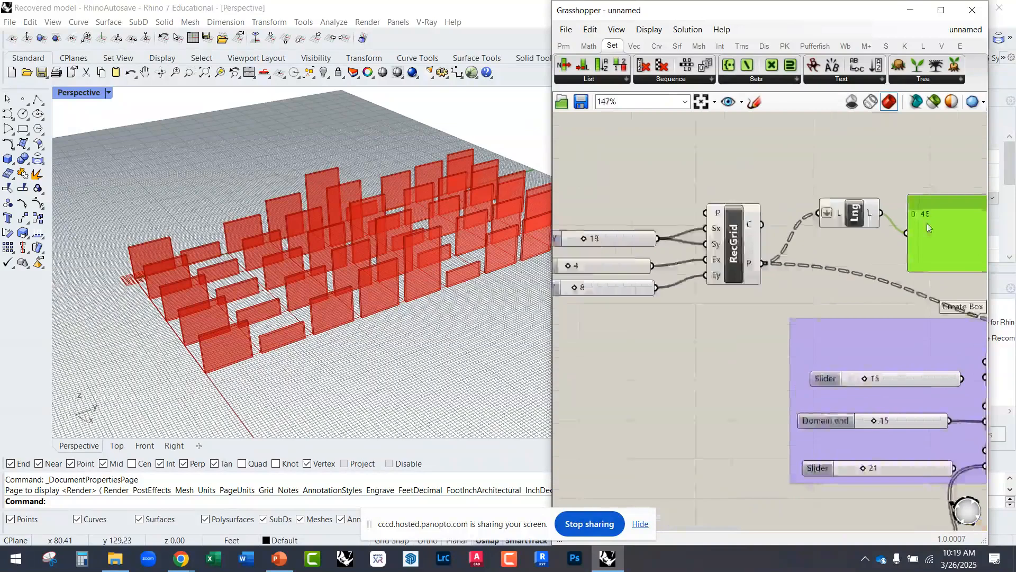
Step: Set the grid's Extent Y slider back to 4
drag(573, 287, 572, 289)
double_click(575, 289)
text(4)
click(634, 287)
click(630, 316)
Step: Delete the panel beside the List Length component and move List Length below RecGrid, next to the Create Box group
scroll(694, 306, down, 2)
click(891, 248)
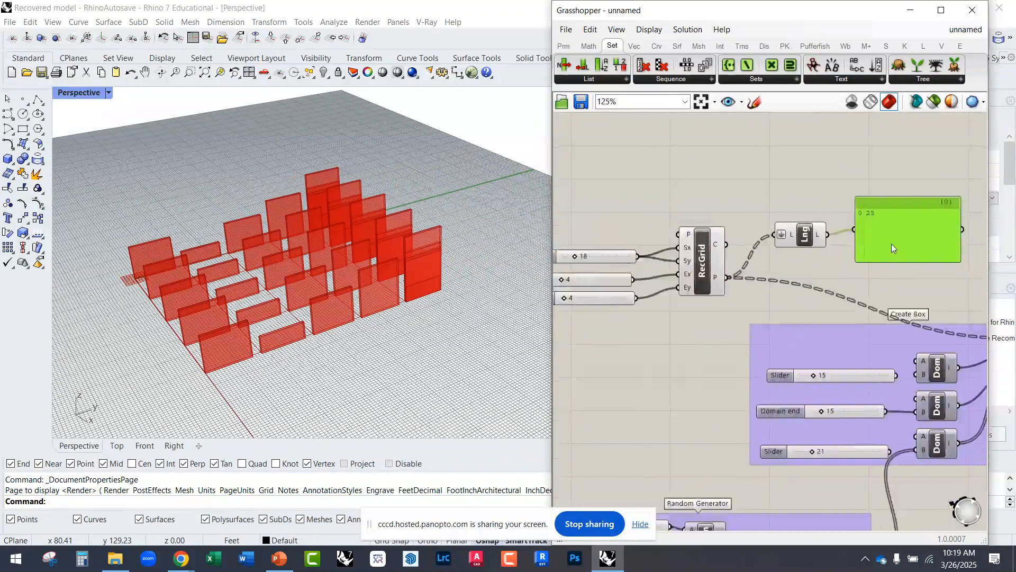
key(Delete)
right_drag(821, 270, 781, 206)
drag(766, 178, 724, 266)
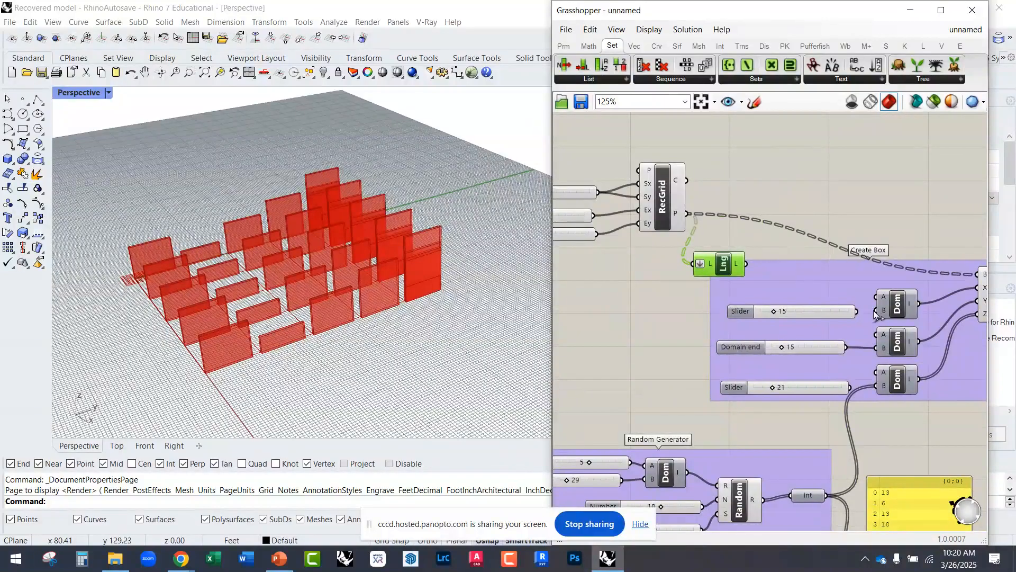
Step: Wire the List Length output into the B inputs of all three Domain components in the Create Box group
drag(780, 278, 875, 348)
right_drag(839, 359, 795, 318)
drag(833, 346, 701, 223)
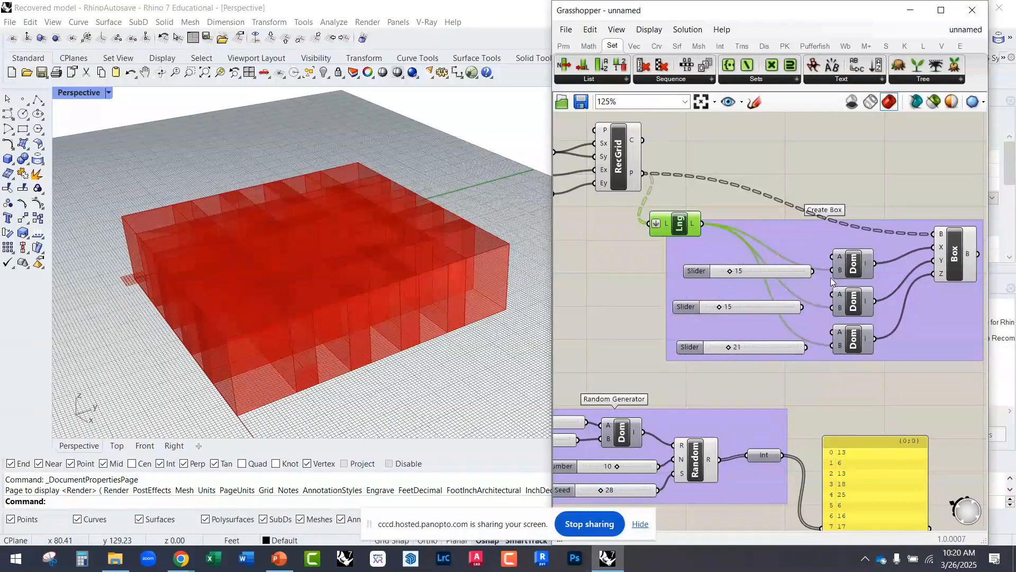
Step: Reconnect the two 15 sliders to the X and Y Domains and disconnect List Length from the Z Domain
drag(831, 270, 813, 271)
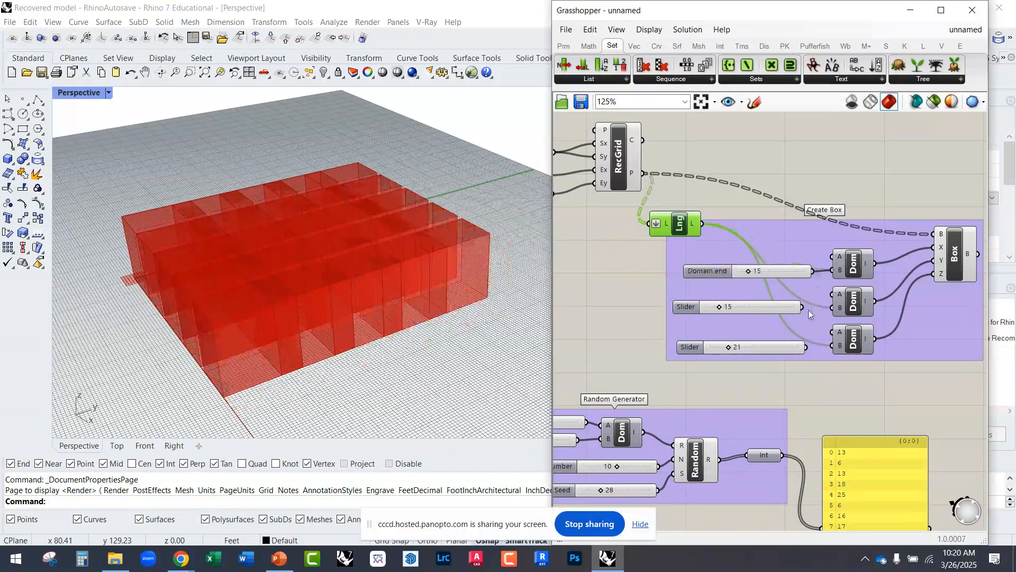
drag(811, 312, 802, 307)
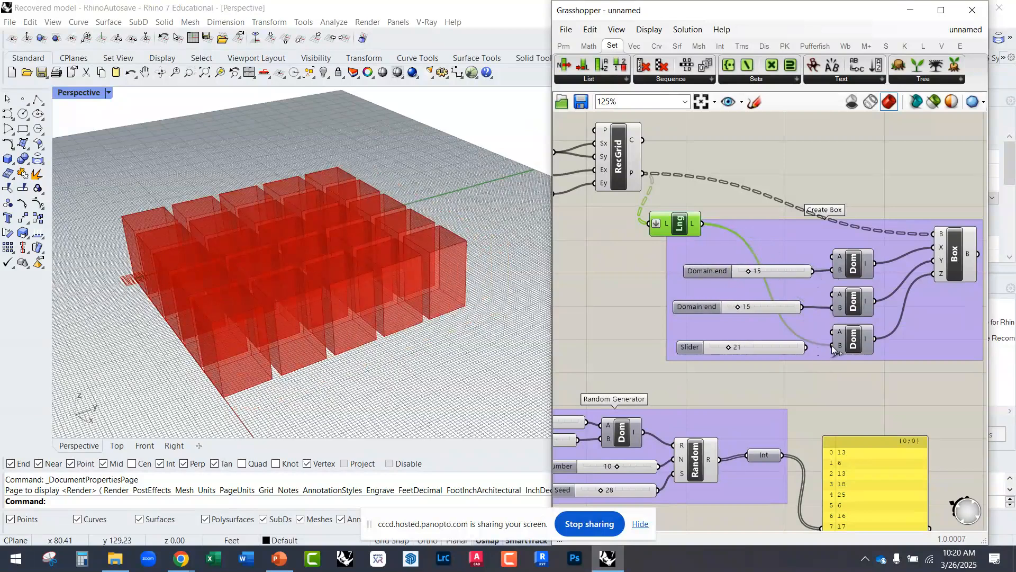
ctrl+drag(704, 223, 832, 346)
Step: Move the List Length component down to just above the Random Generator group
right_drag(680, 263, 745, 212)
drag(745, 179, 639, 297)
right_drag(714, 346, 747, 290)
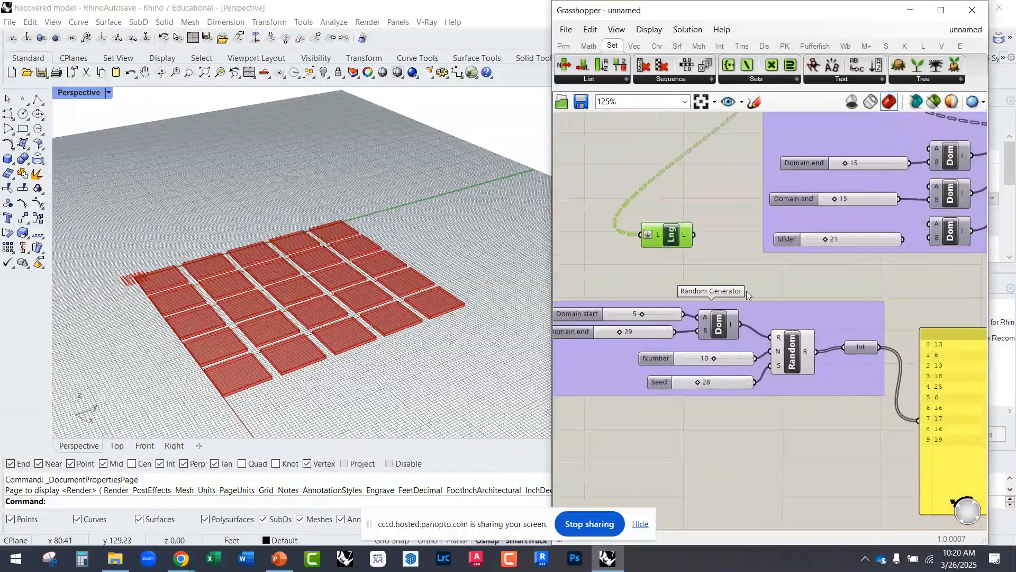
Step: Wire the List Length output into Random's Number input in place of the Number slider and delete that slider
mouse_move(779, 356)
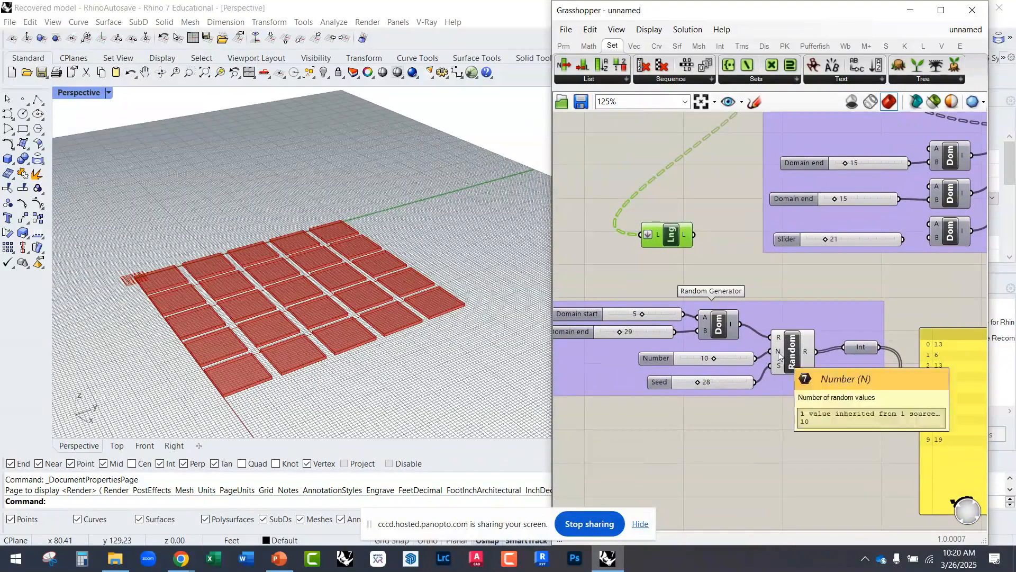
drag(735, 358, 687, 239)
key(Delete)
Step: Enlarge the yellow integer panel downward so that its whole list of random values fits
right_drag(833, 331, 667, 255)
drag(814, 440, 814, 539)
right_drag(771, 408, 758, 313)
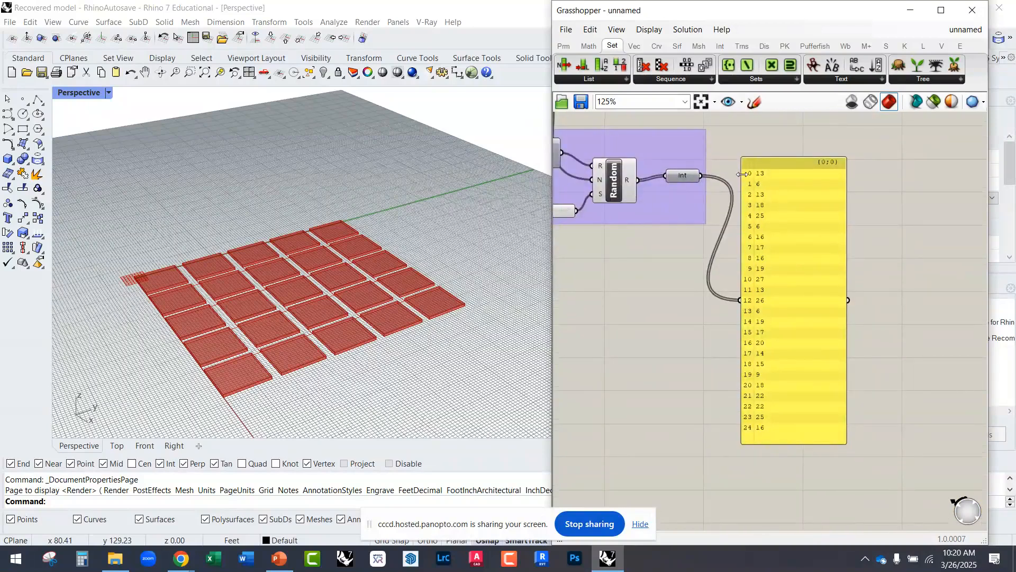
Step: Shift the integer panel slightly aside and wire the Int output into the B input of the Z Domain
right_drag(772, 167, 852, 346)
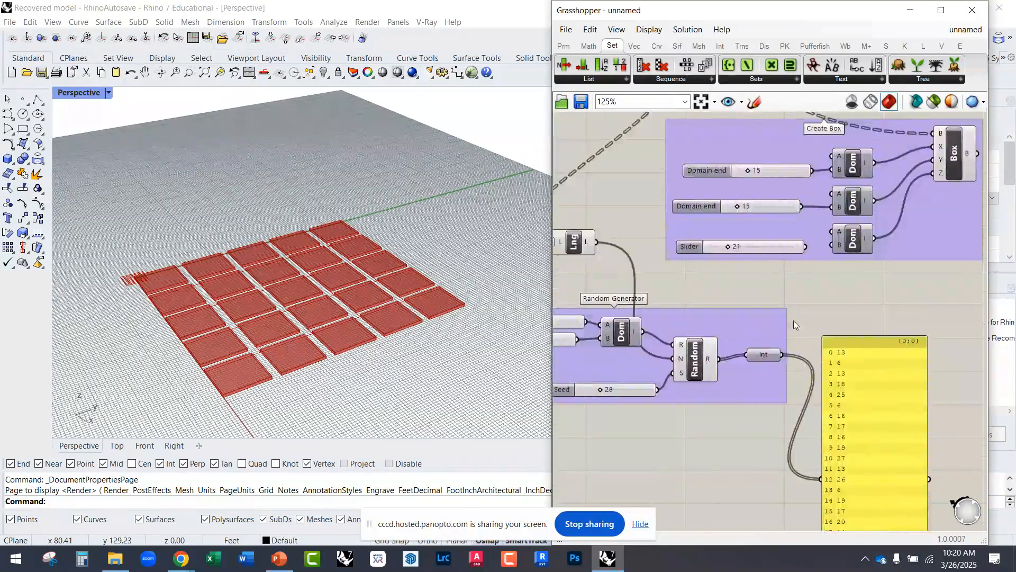
right_drag(790, 326, 844, 373)
right_drag(907, 364, 894, 363)
drag(887, 421, 914, 423)
drag(825, 402, 873, 300)
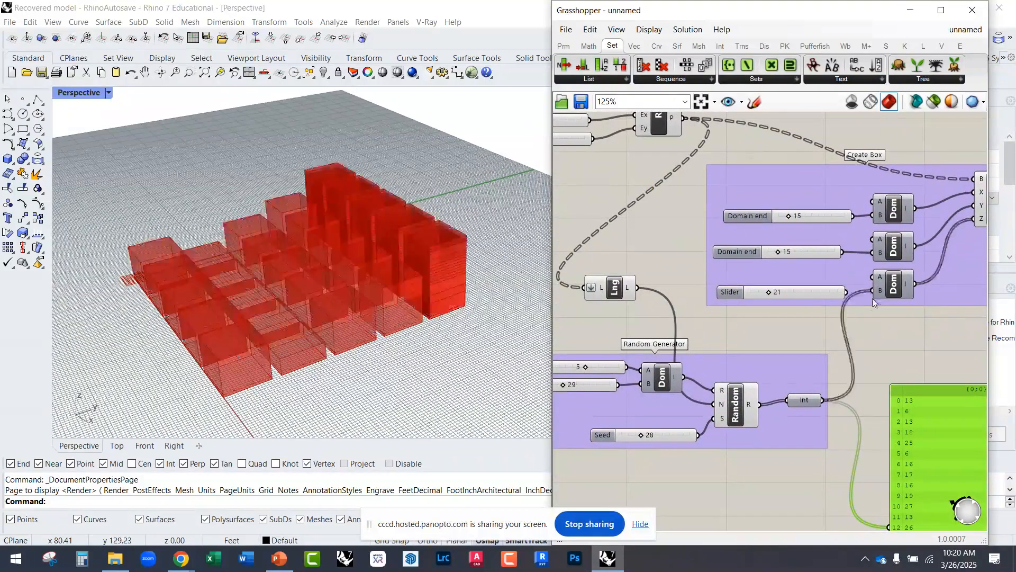
Step: Examine the Create Box group, the Z Domain's output values and the Y domain slider's value
right_drag(829, 303, 723, 250)
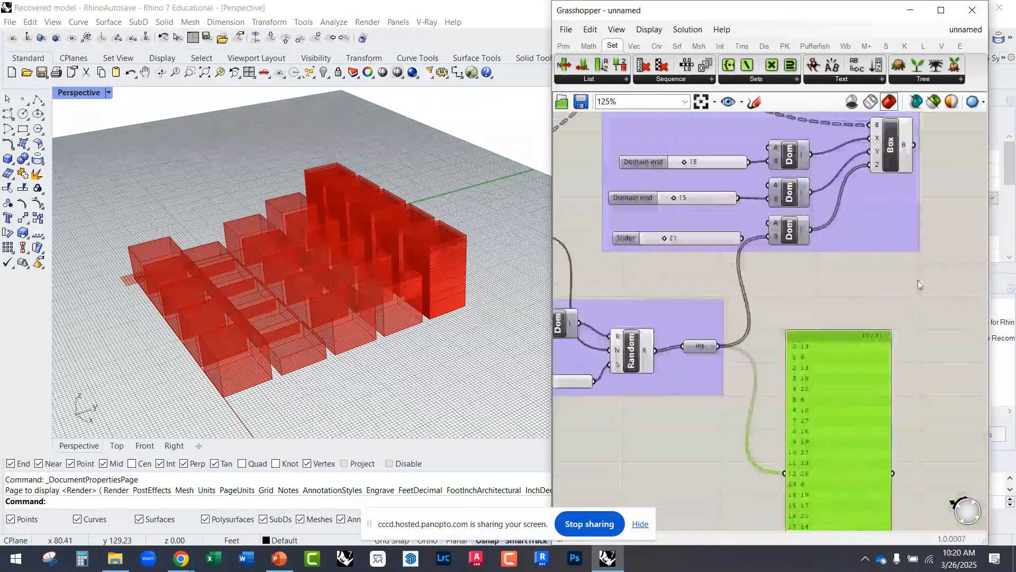
scroll(887, 301, down, 2)
drag(920, 285, 806, 186)
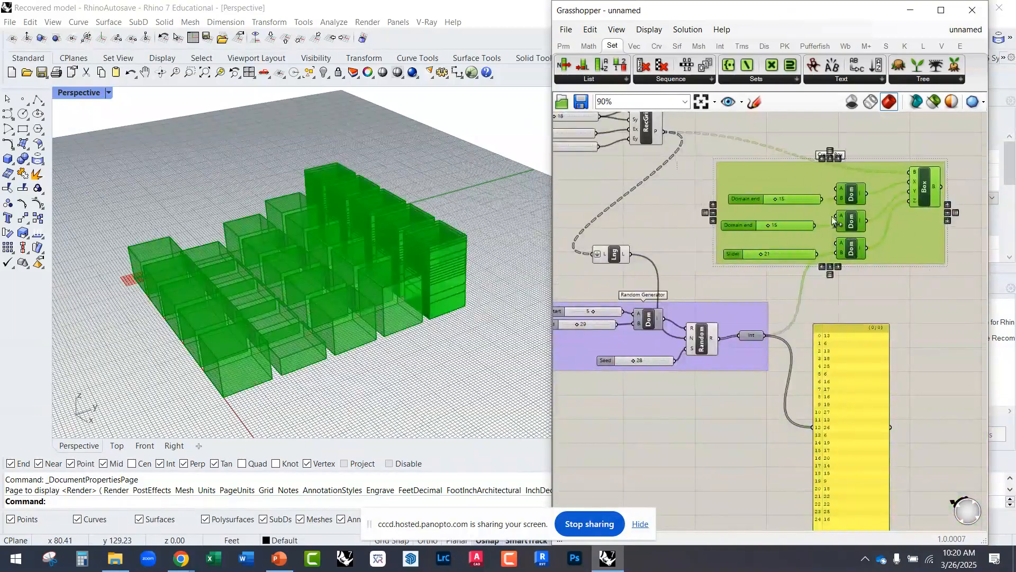
click(874, 296)
scroll(835, 258, up, 3)
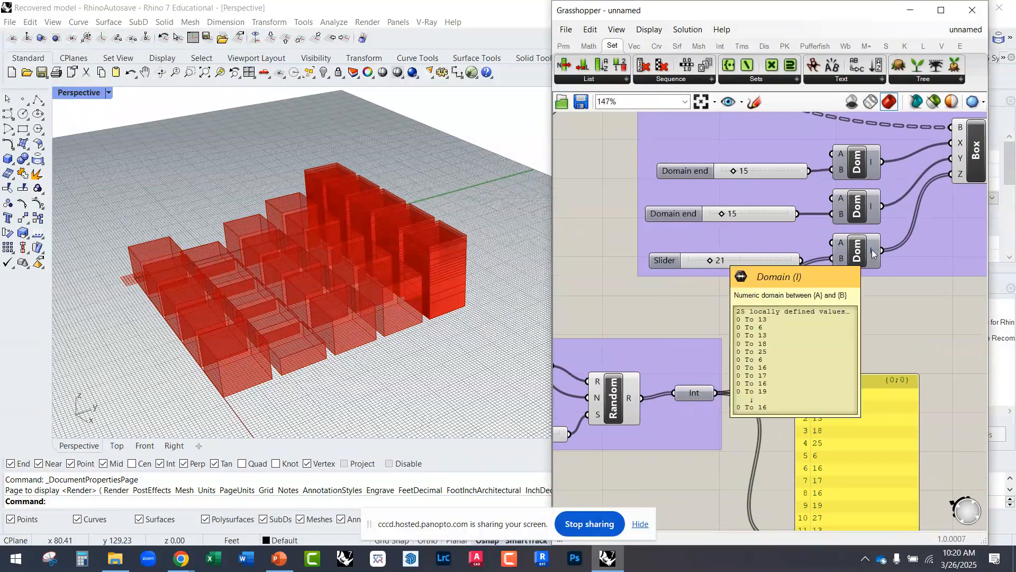
right_drag(860, 250, 765, 312)
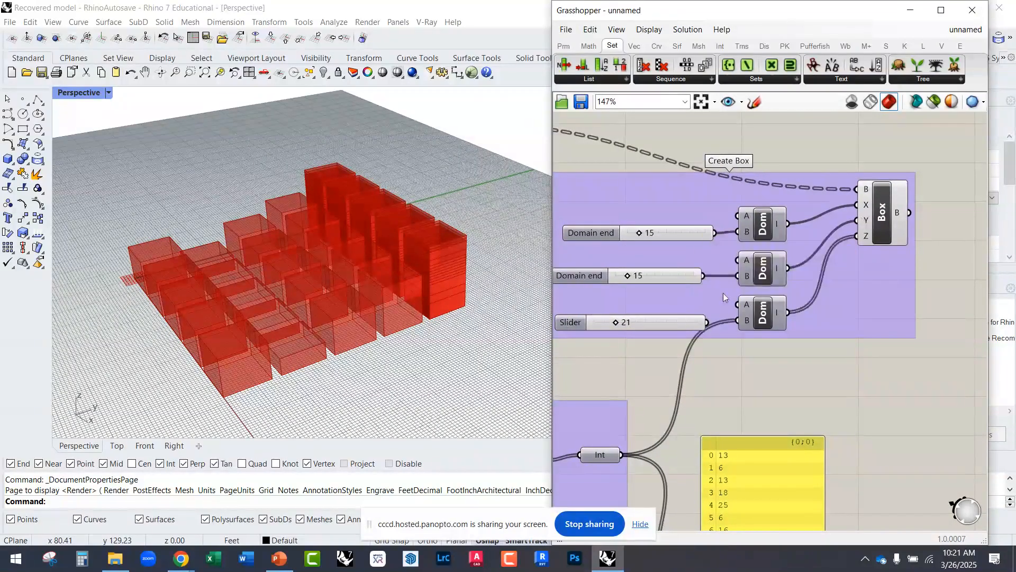
right_drag(738, 279, 820, 261)
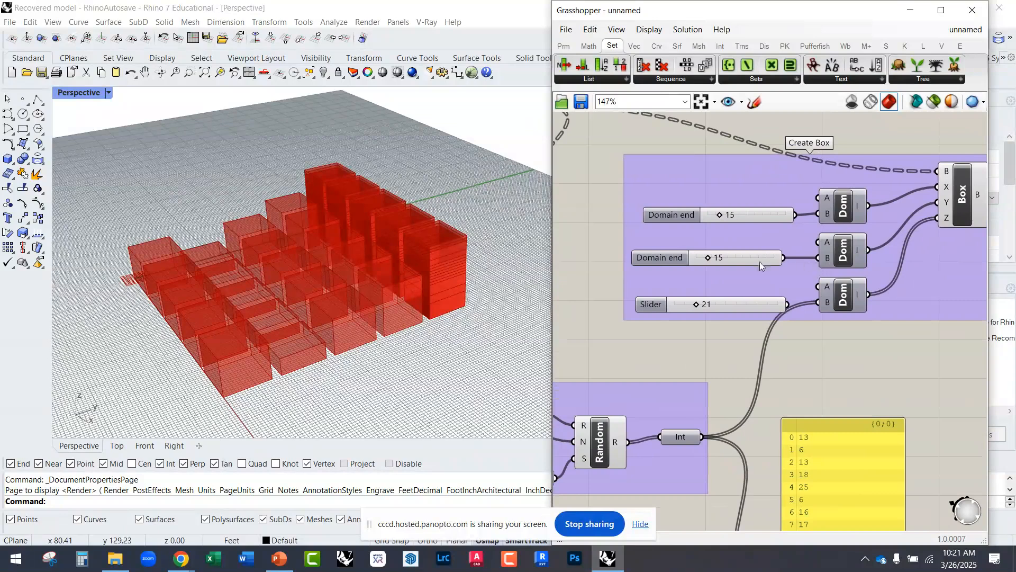
double_click(740, 259)
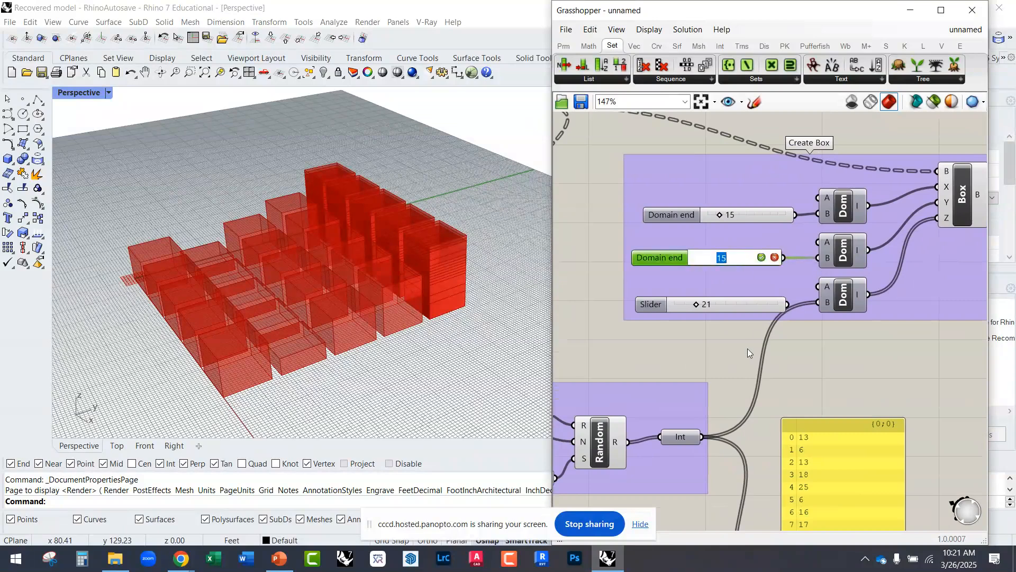
click(722, 349)
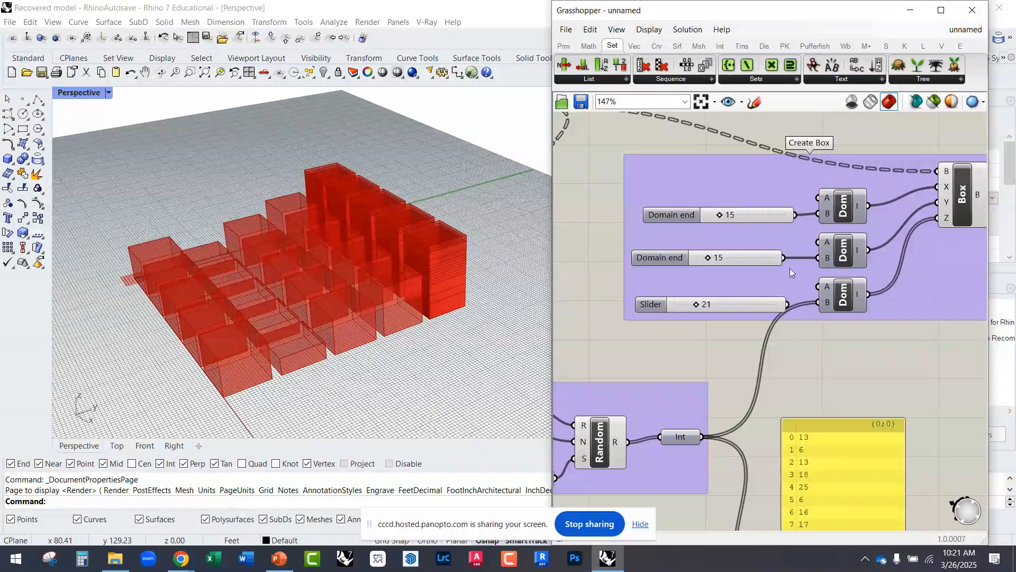
Step: Wire the List Length output into the B inputs of the X and Y Domains, replacing their sliders
right_drag(695, 349, 792, 381)
drag(583, 337, 915, 290)
drag(914, 246, 583, 339)
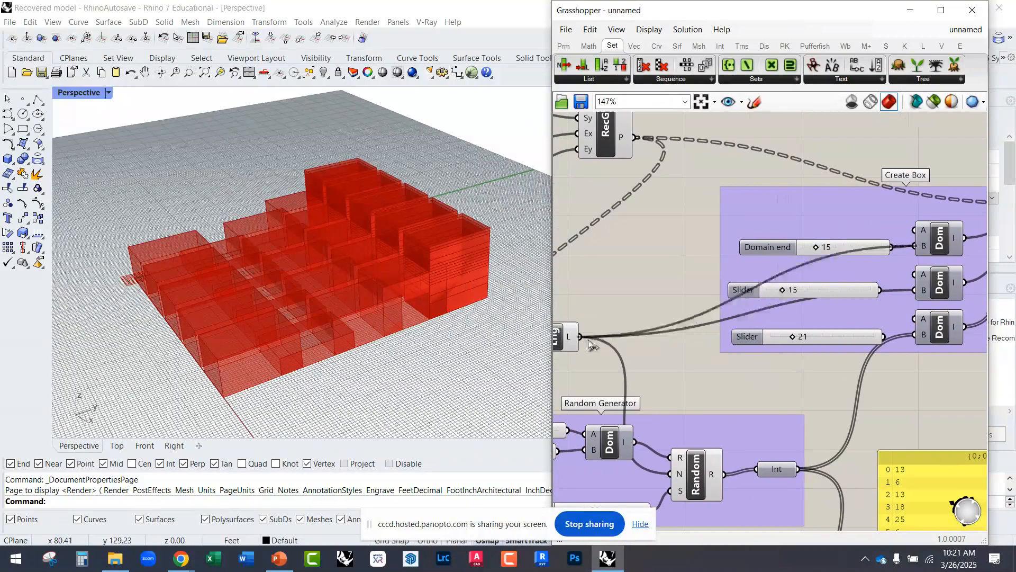
right_drag(796, 300, 646, 290)
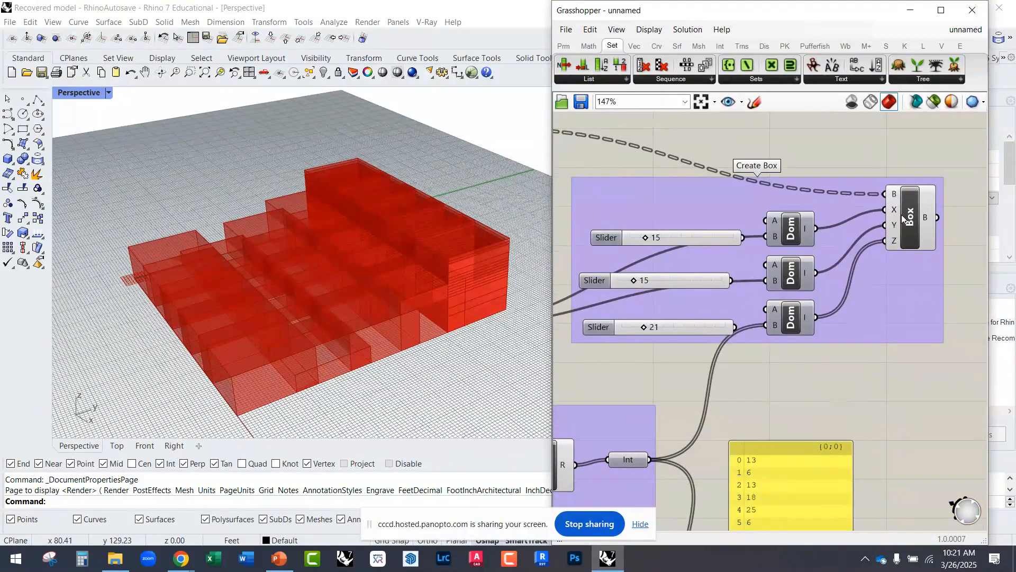
Step: Try Graft on the Box component's B input, set it to Flatten instead, and inspect the boxes in the viewport
right_click(893, 198)
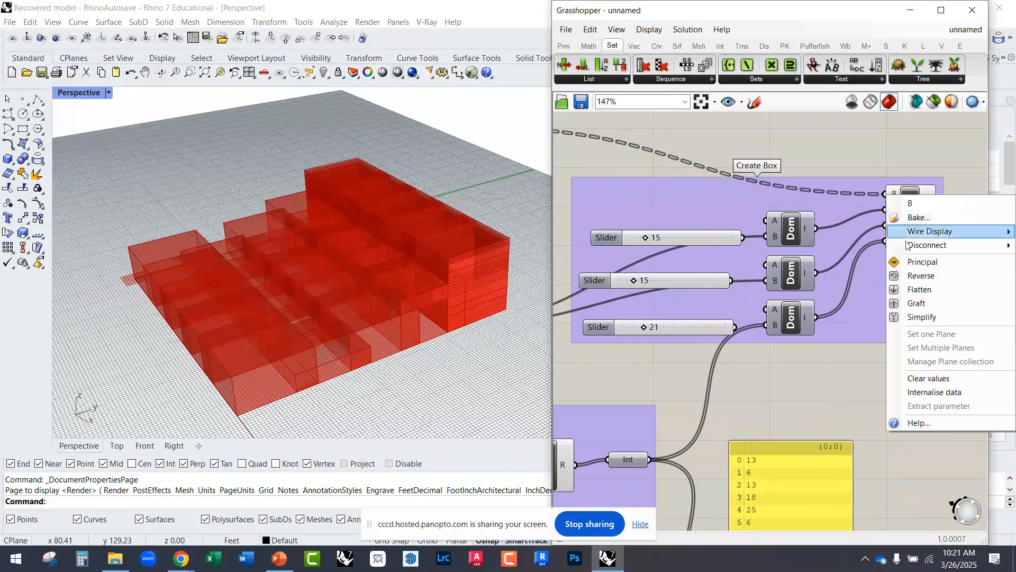
click(912, 306)
right_click(882, 195)
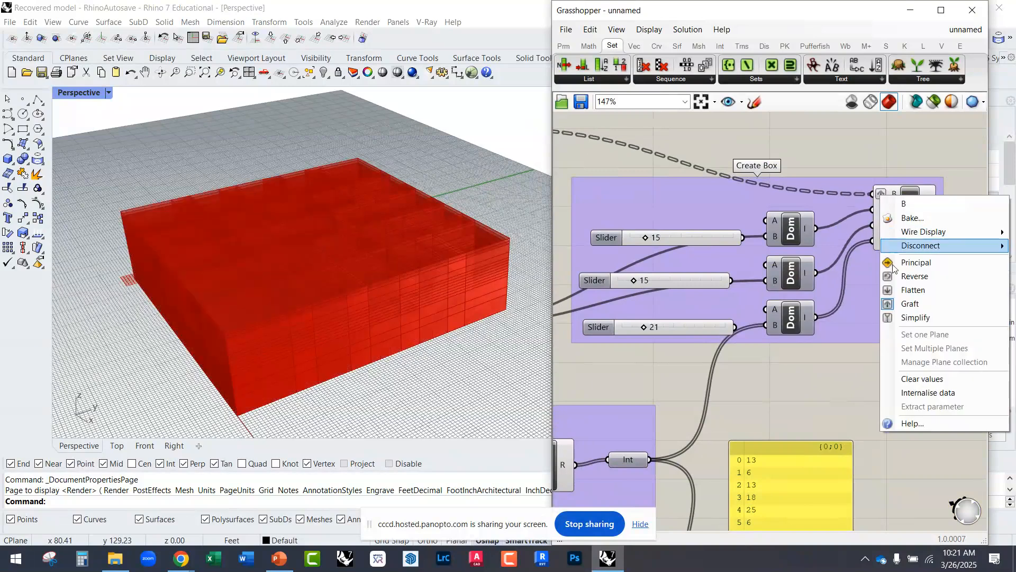
click(910, 290)
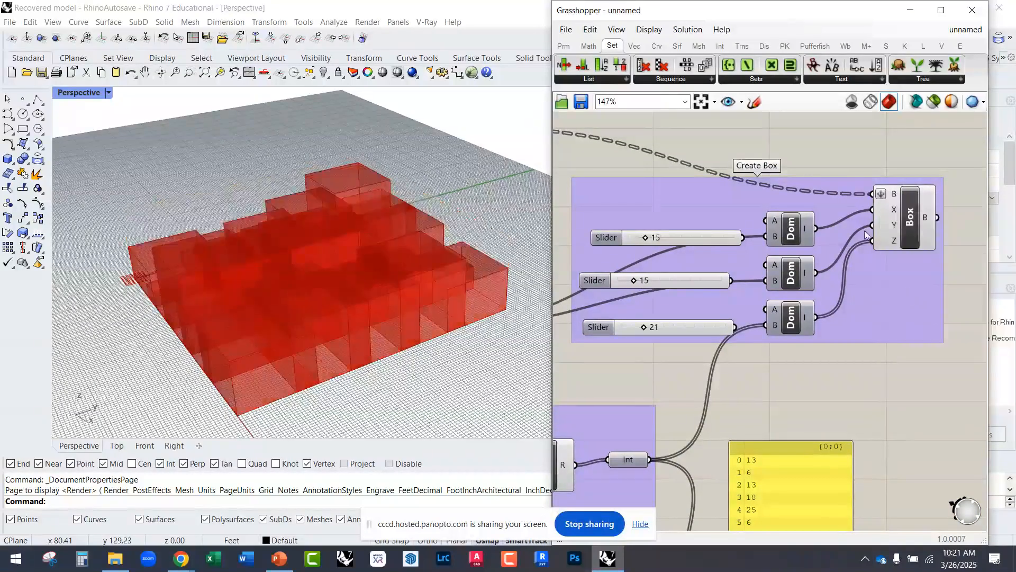
mouse_move(479, 290)
right_down()
mouse_move(449, 337)
mouse_move(466, 302)
right_up()
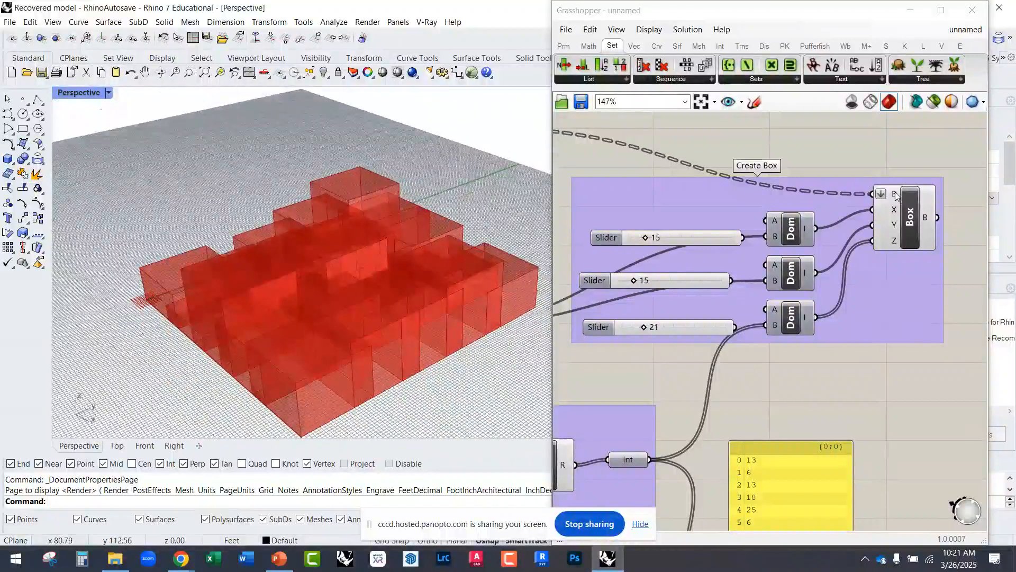
mouse_move(895, 196)
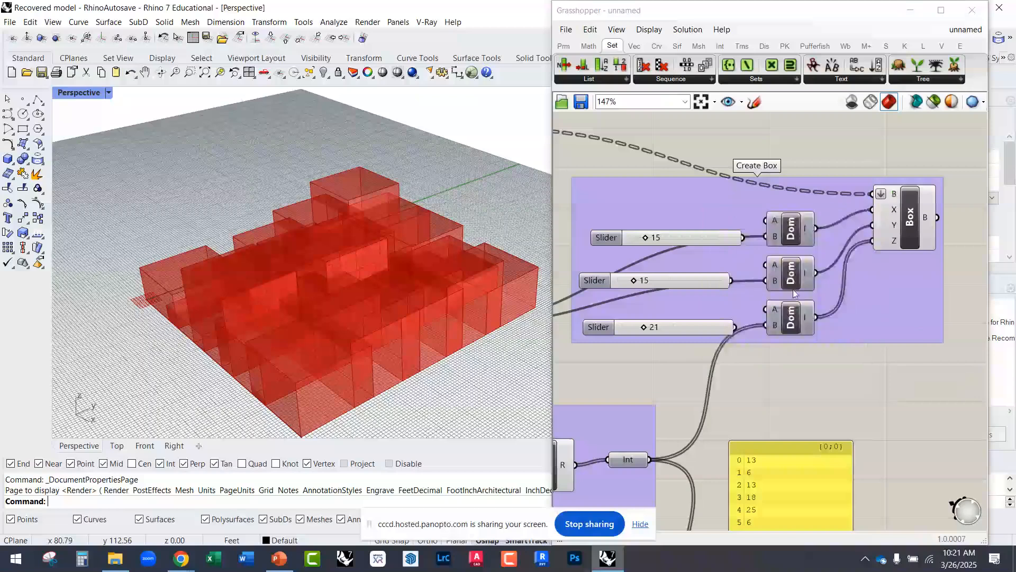
right_drag(793, 291, 789, 272)
mouse_move(460, 321)
right_down()
mouse_move(442, 378)
mouse_move(466, 313)
right_up()
Step: Increase the Size slider feeding RecGrid's Sx and Sy inputs to 38 to space the boxes apart
right_drag(654, 322, 858, 330)
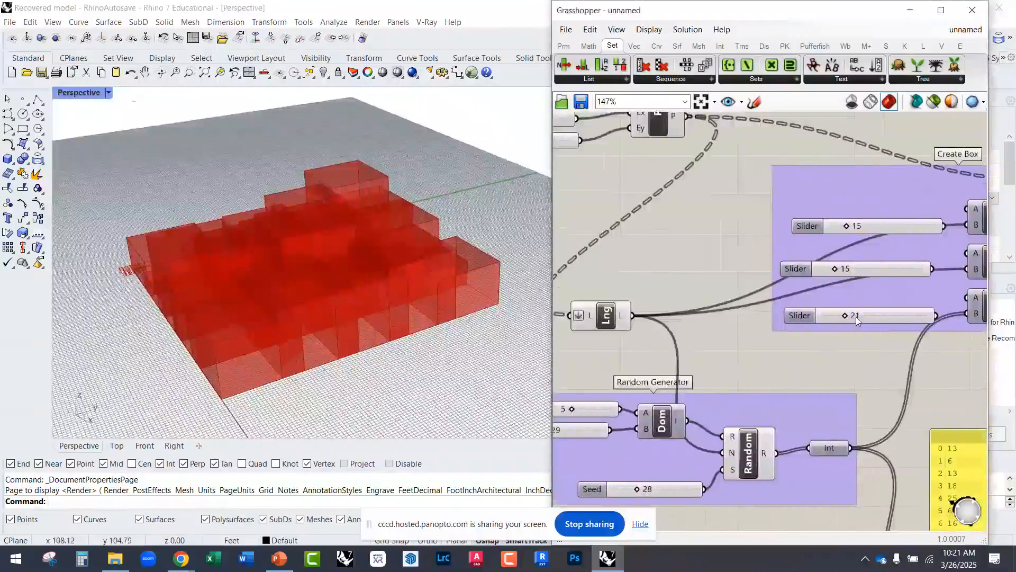
scroll(855, 316, down, 3)
right_drag(665, 230, 654, 284)
scroll(639, 233, up, 3)
drag(629, 226, 647, 232)
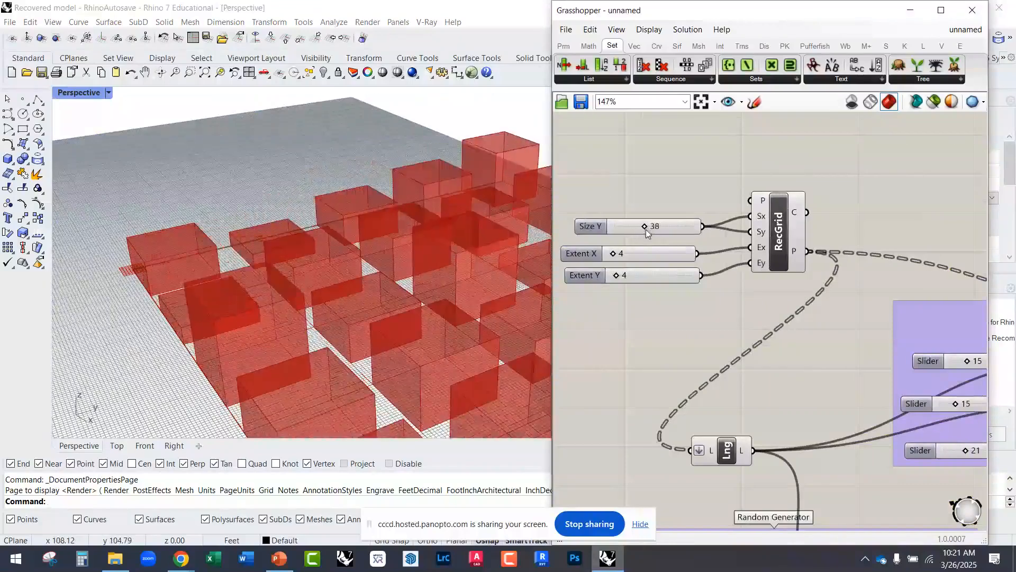
scroll(264, 211, down, 5)
right_drag(412, 240, 312, 249)
Step: Select RecGrid to highlight its cells in the viewport and examine how the boxes sit on the grid
right_drag(695, 345, 670, 274)
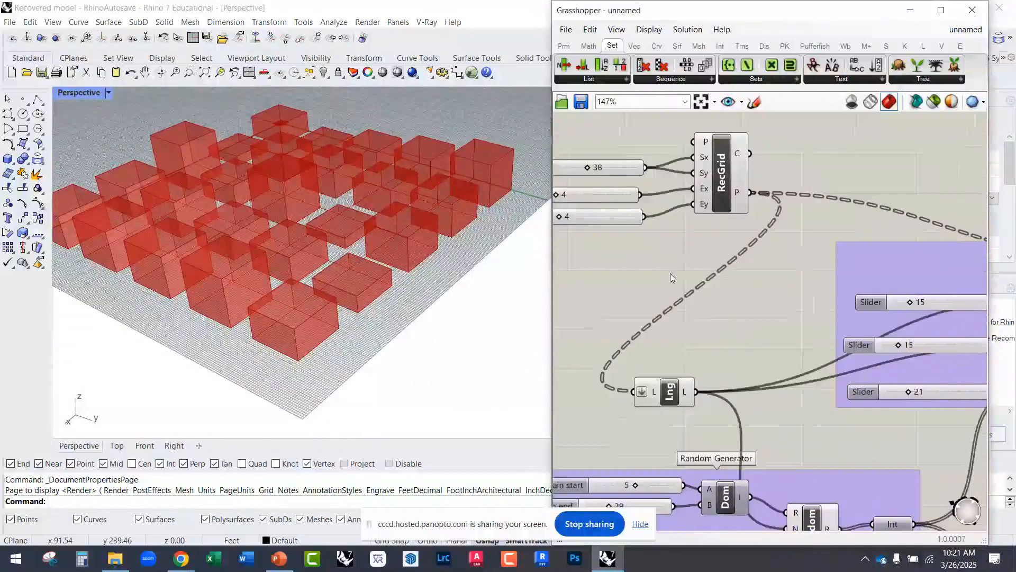
drag(721, 193, 726, 200)
scroll(449, 311, up, 10)
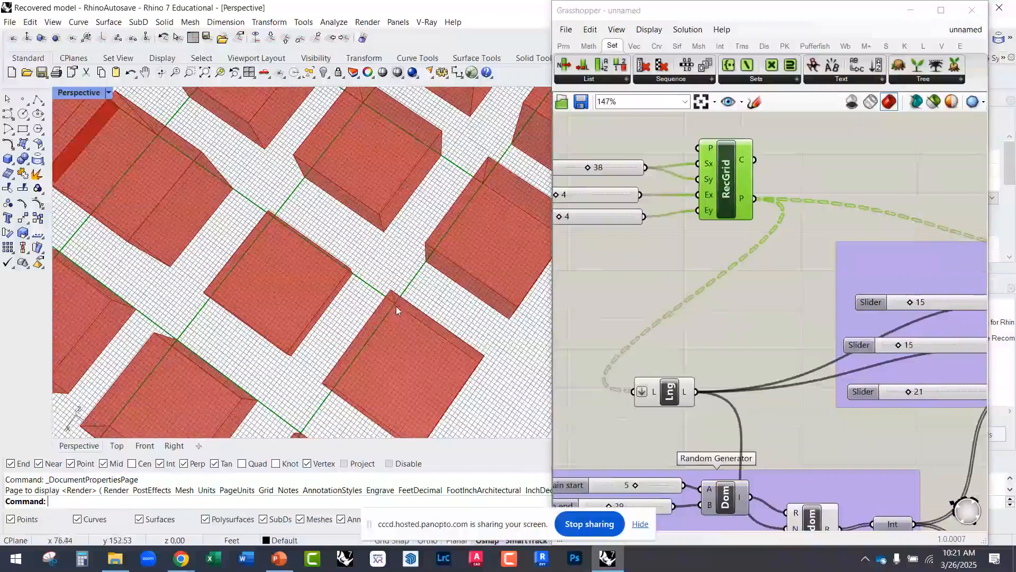
scroll(392, 308, down, 4)
right_drag(430, 272, 459, 212)
Step: Move the upper disconnected slider clear of the wires and delete the disconnected slider beside the Y Domain
right_drag(808, 311, 599, 238)
scroll(691, 238, up, 2)
drag(792, 225, 758, 204)
click(773, 284)
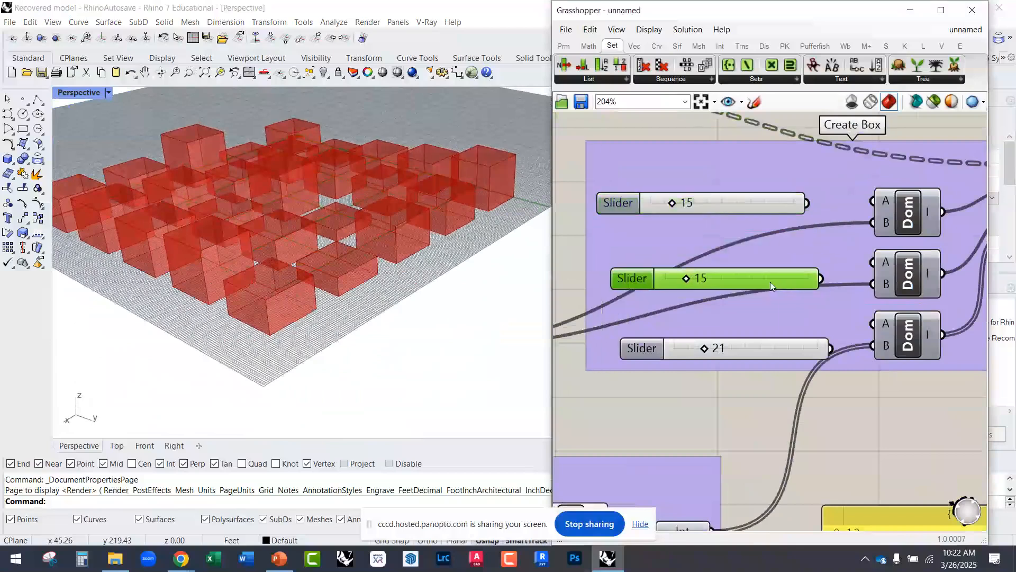
key(Delete)
Step: Examine the spaced boxes in the viewport and the wiring between the Domain components and the Box component
right_drag(754, 311, 889, 258)
right_drag(417, 308, 382, 337)
scroll(679, 339, down, 4)
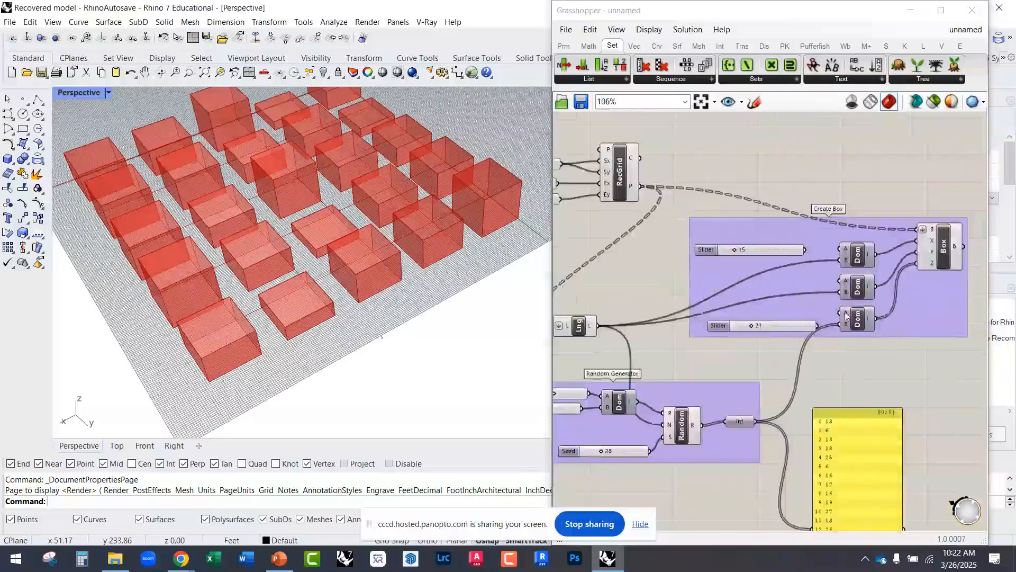
scroll(868, 292, up, 4)
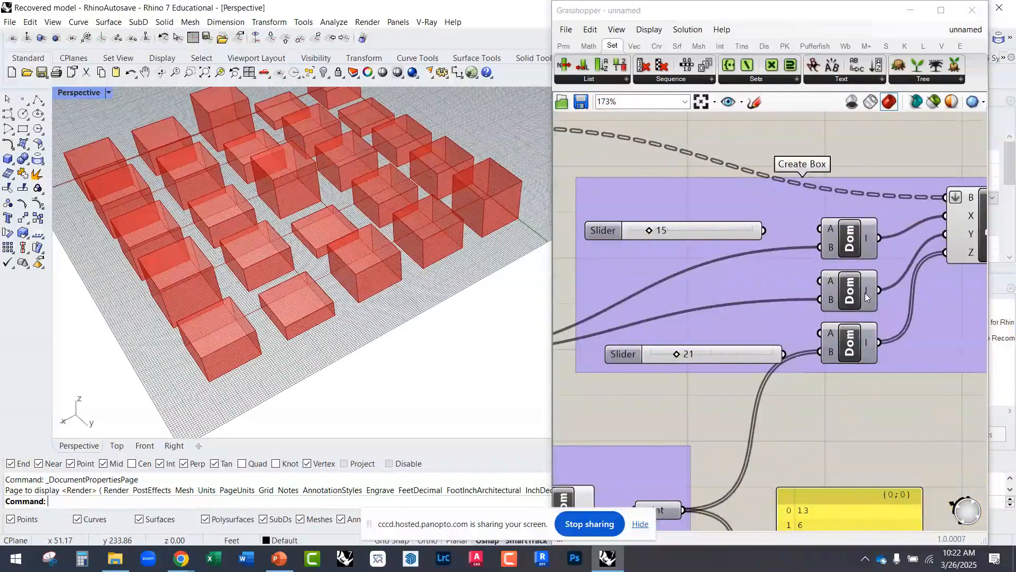
scroll(826, 323, down, 3)
scroll(716, 400, up, 3)
right_drag(824, 323, 689, 214)
scroll(714, 429, down, 4)
scroll(763, 229, up, 3)
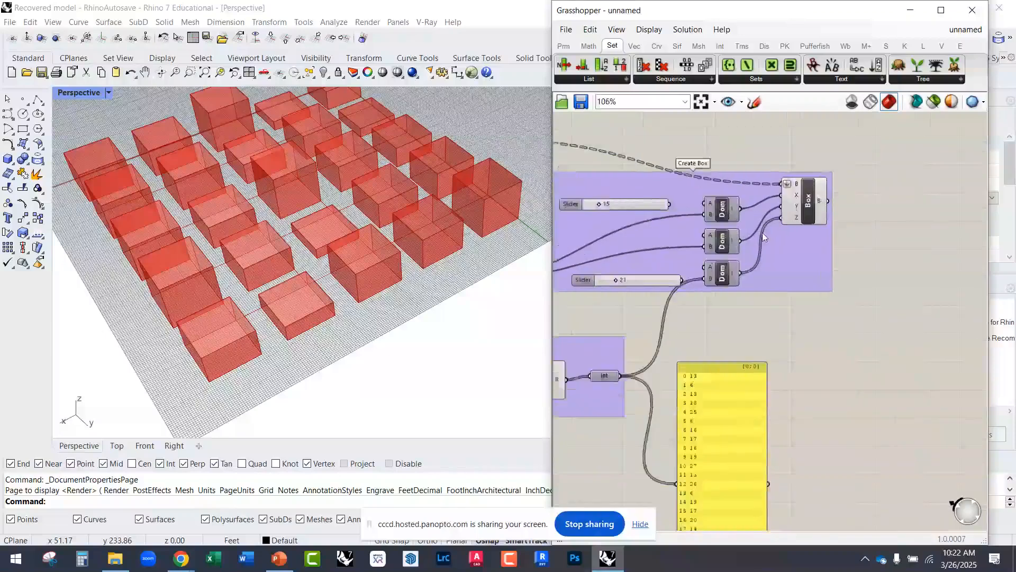
Step: Select the Box component to highlight its geometry, and review the boxes and the full definition
click(800, 207)
right_drag(402, 233, 416, 257)
right_drag(679, 295, 857, 345)
right_drag(390, 277, 325, 323)
scroll(290, 192, up, 3)
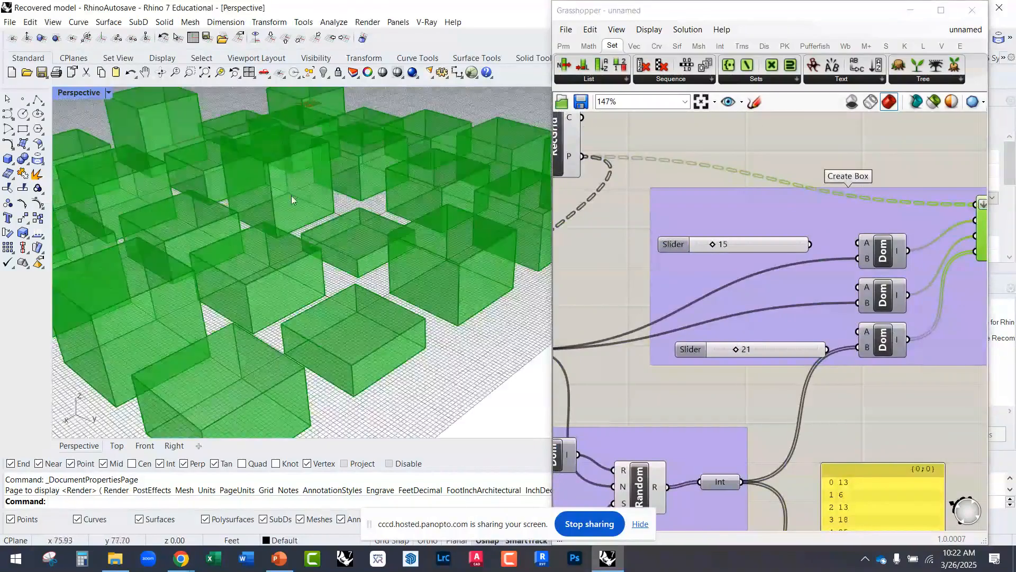
right_drag(811, 322, 659, 294)
drag(871, 207, 879, 223)
right_drag(683, 445, 826, 338)
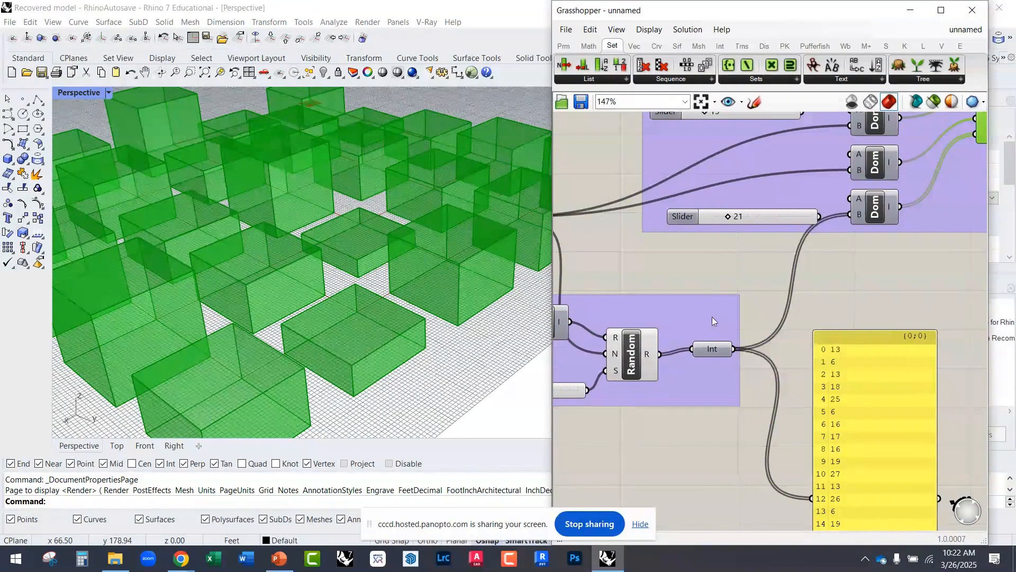
right_drag(692, 278, 812, 324)
scroll(830, 354, down, 2)
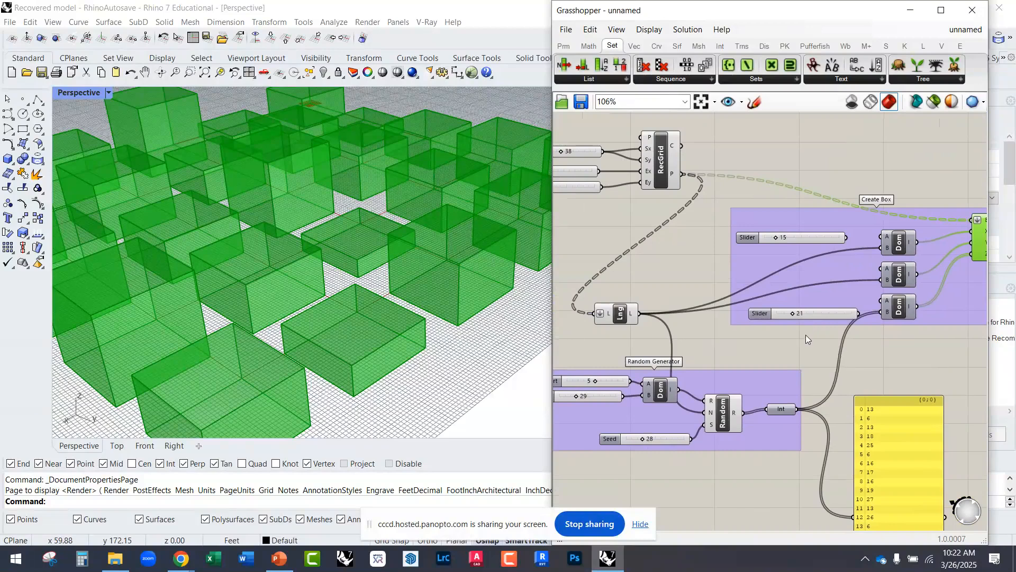
scroll(375, 338, down, 6)
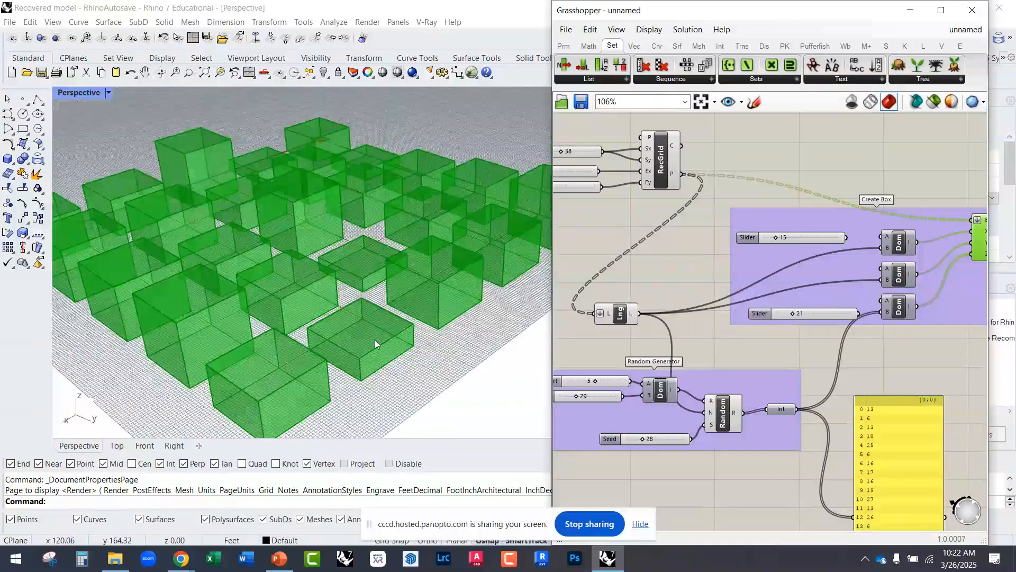